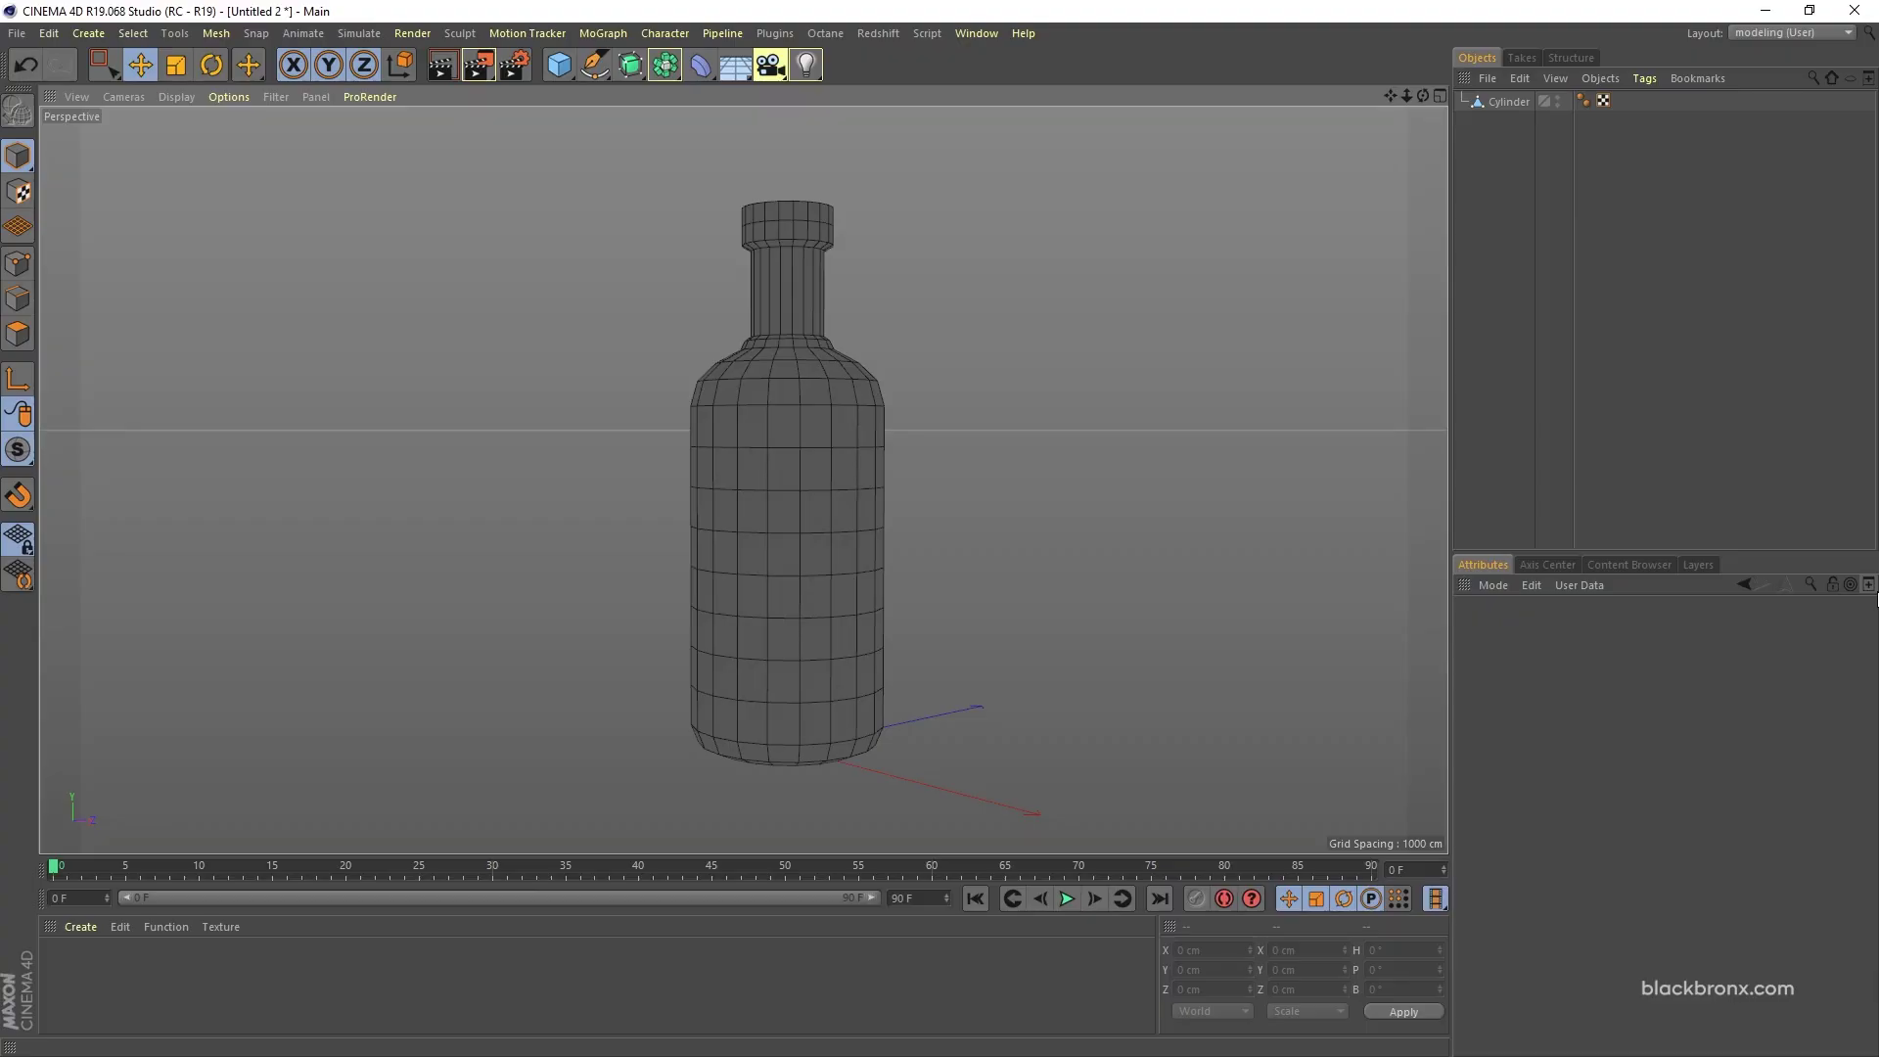
Step: Add a Displacer deformer as a child of the bottle's Cylinder object
left_click(924, 568)
mouse_move(849, 609)
left_mouse_down("alt")
mouse_move(789, 614)
mouse_move(866, 601)
left_mouse_up("alt")
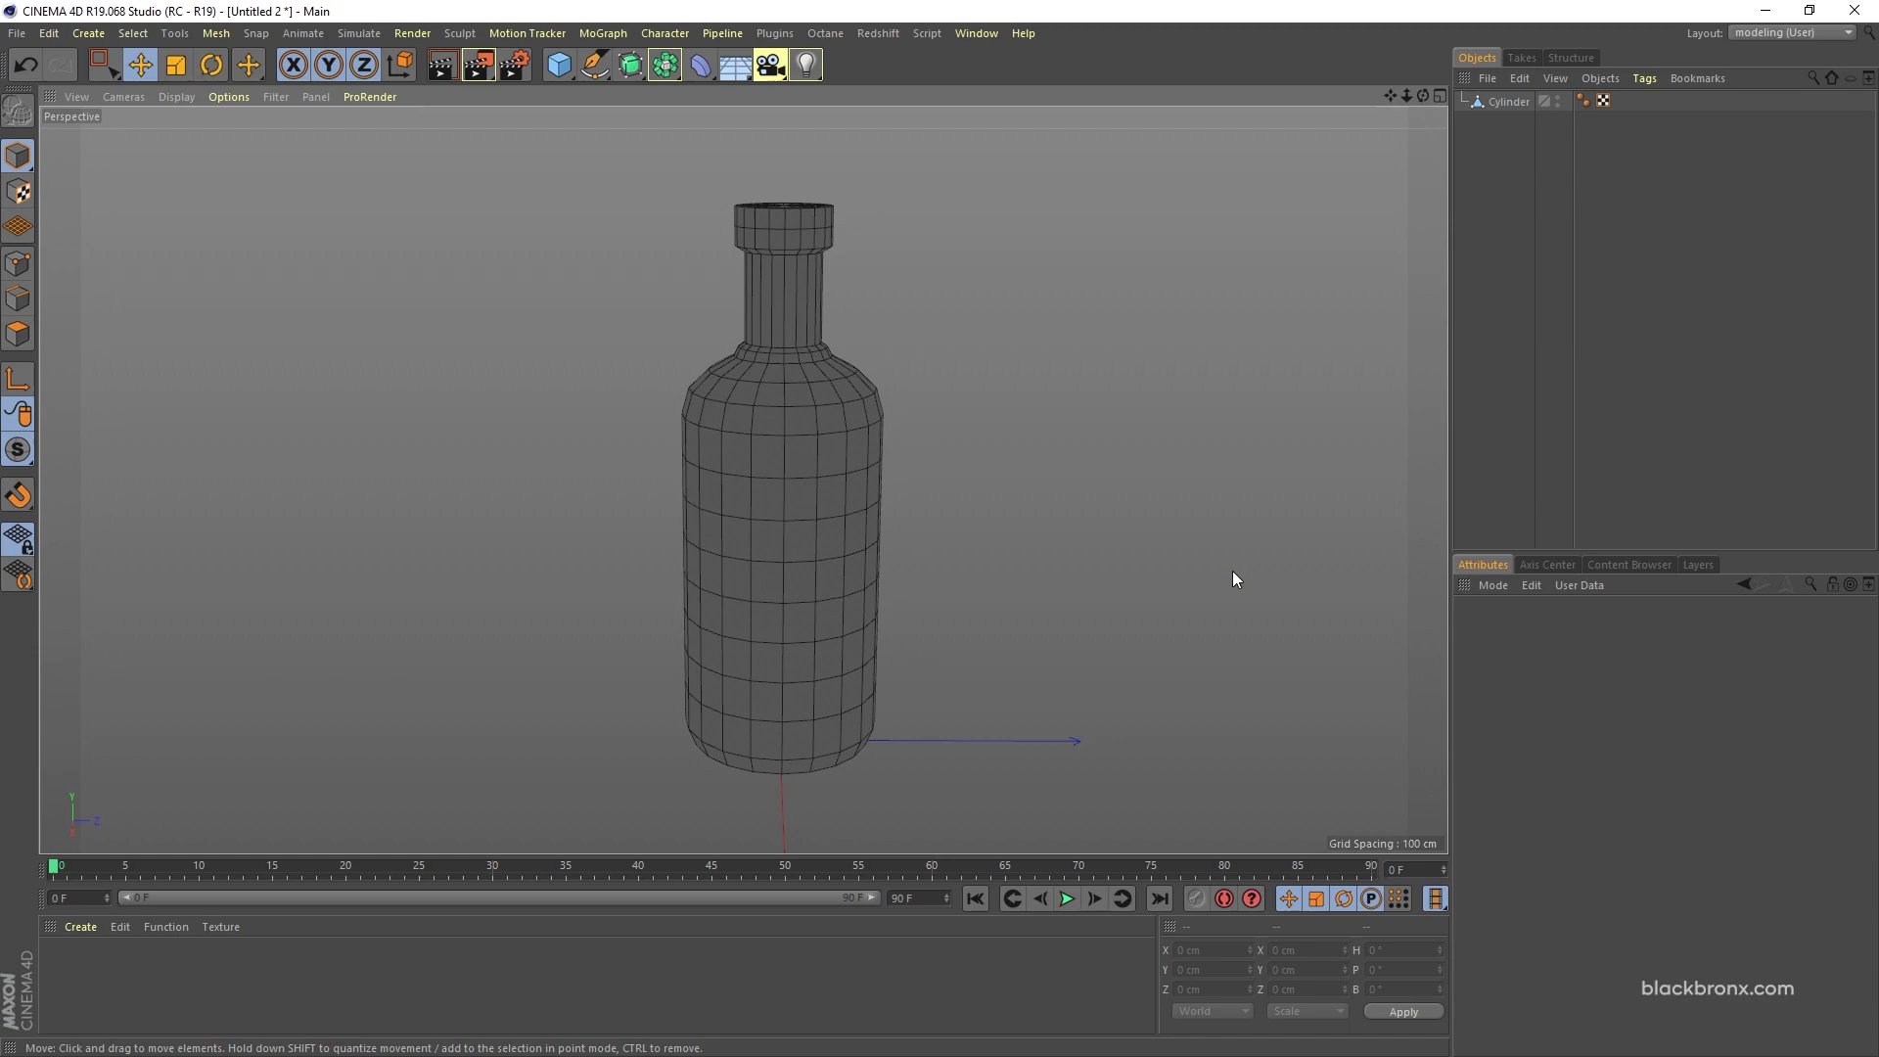
left_click_drag(969, 644, 832, 624, "alt")
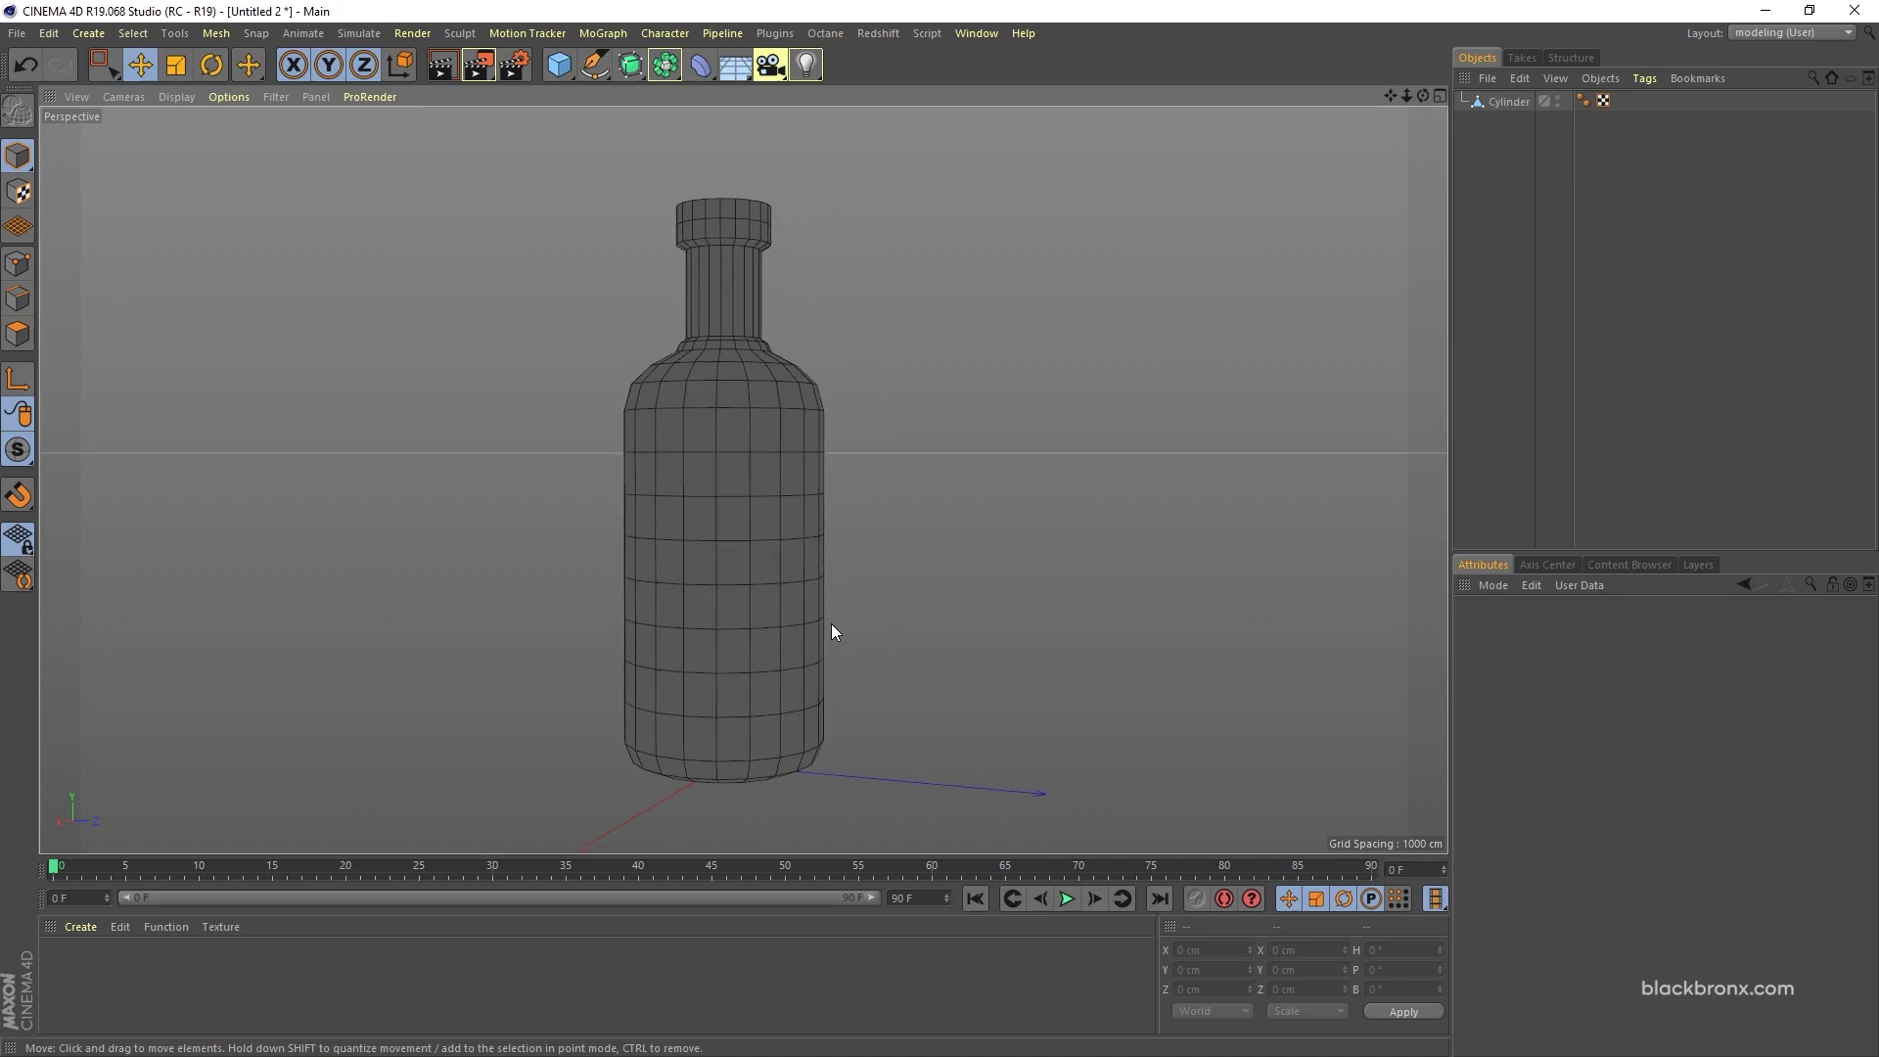
left_click(1508, 102)
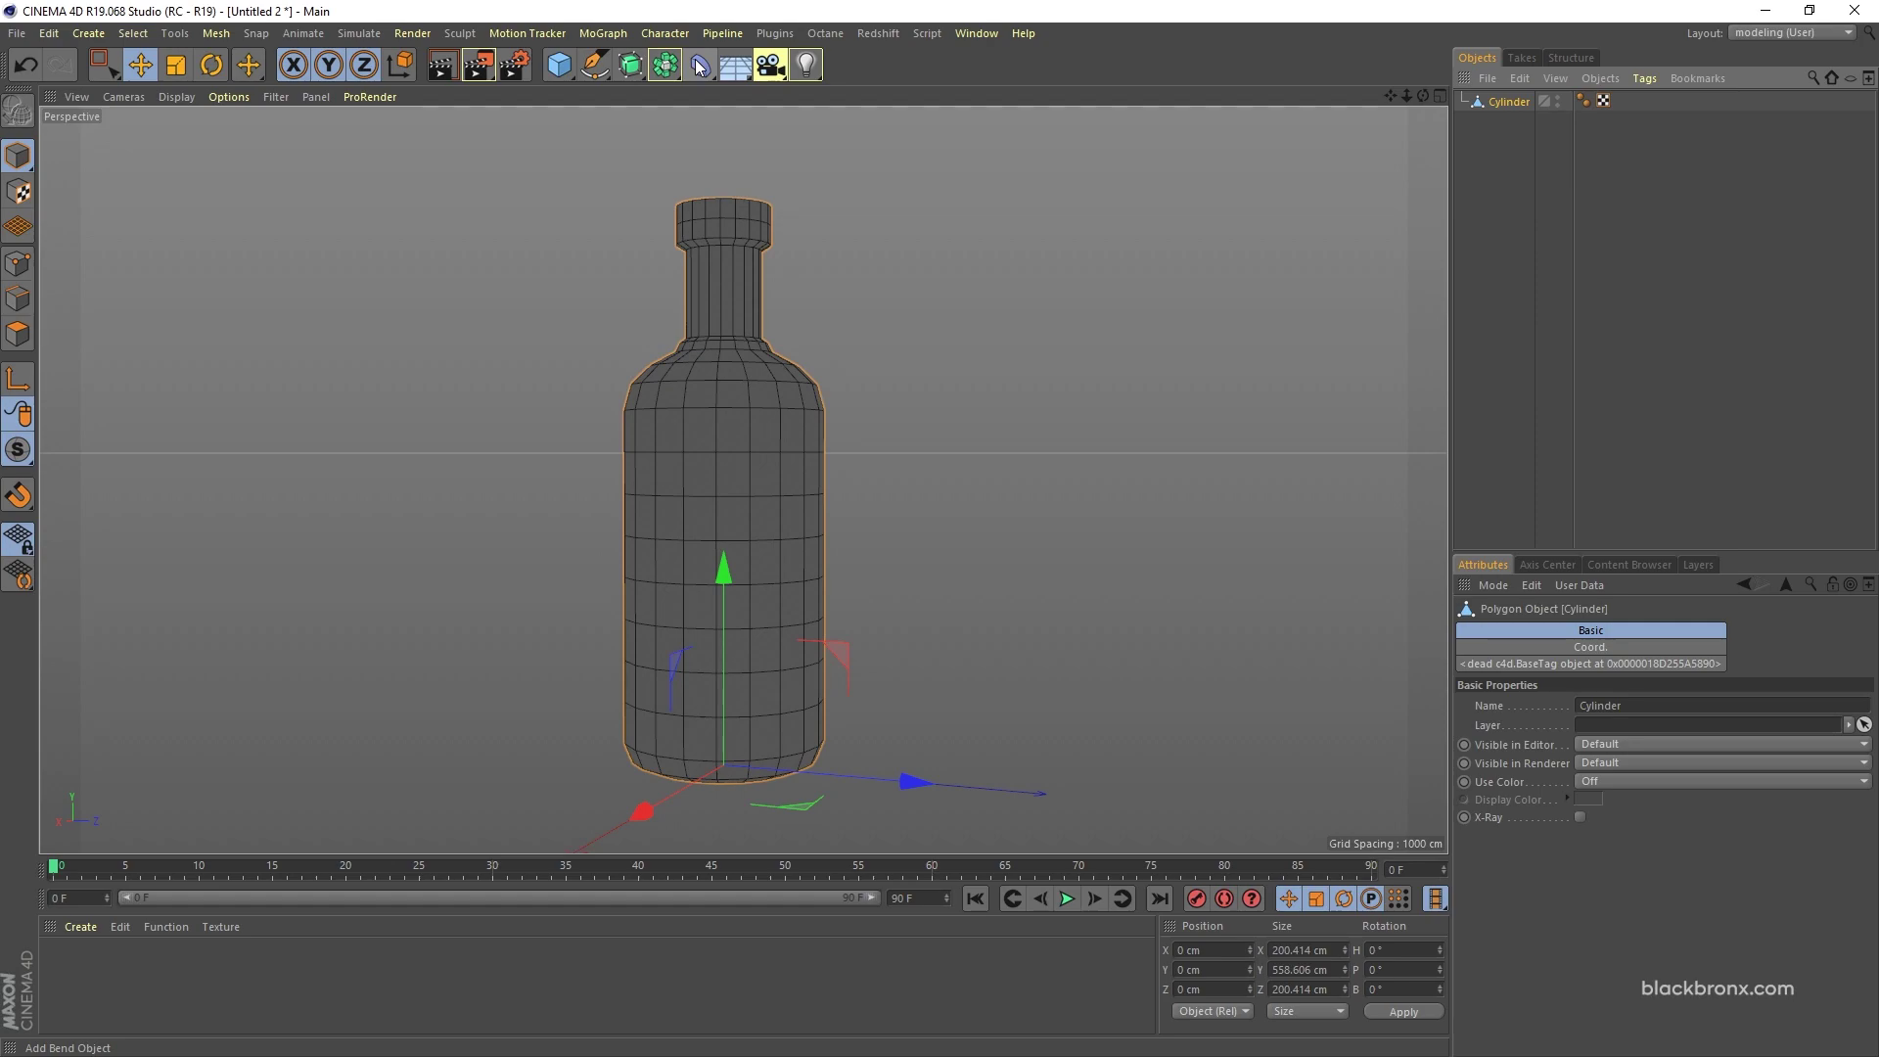
left_click(700, 66)
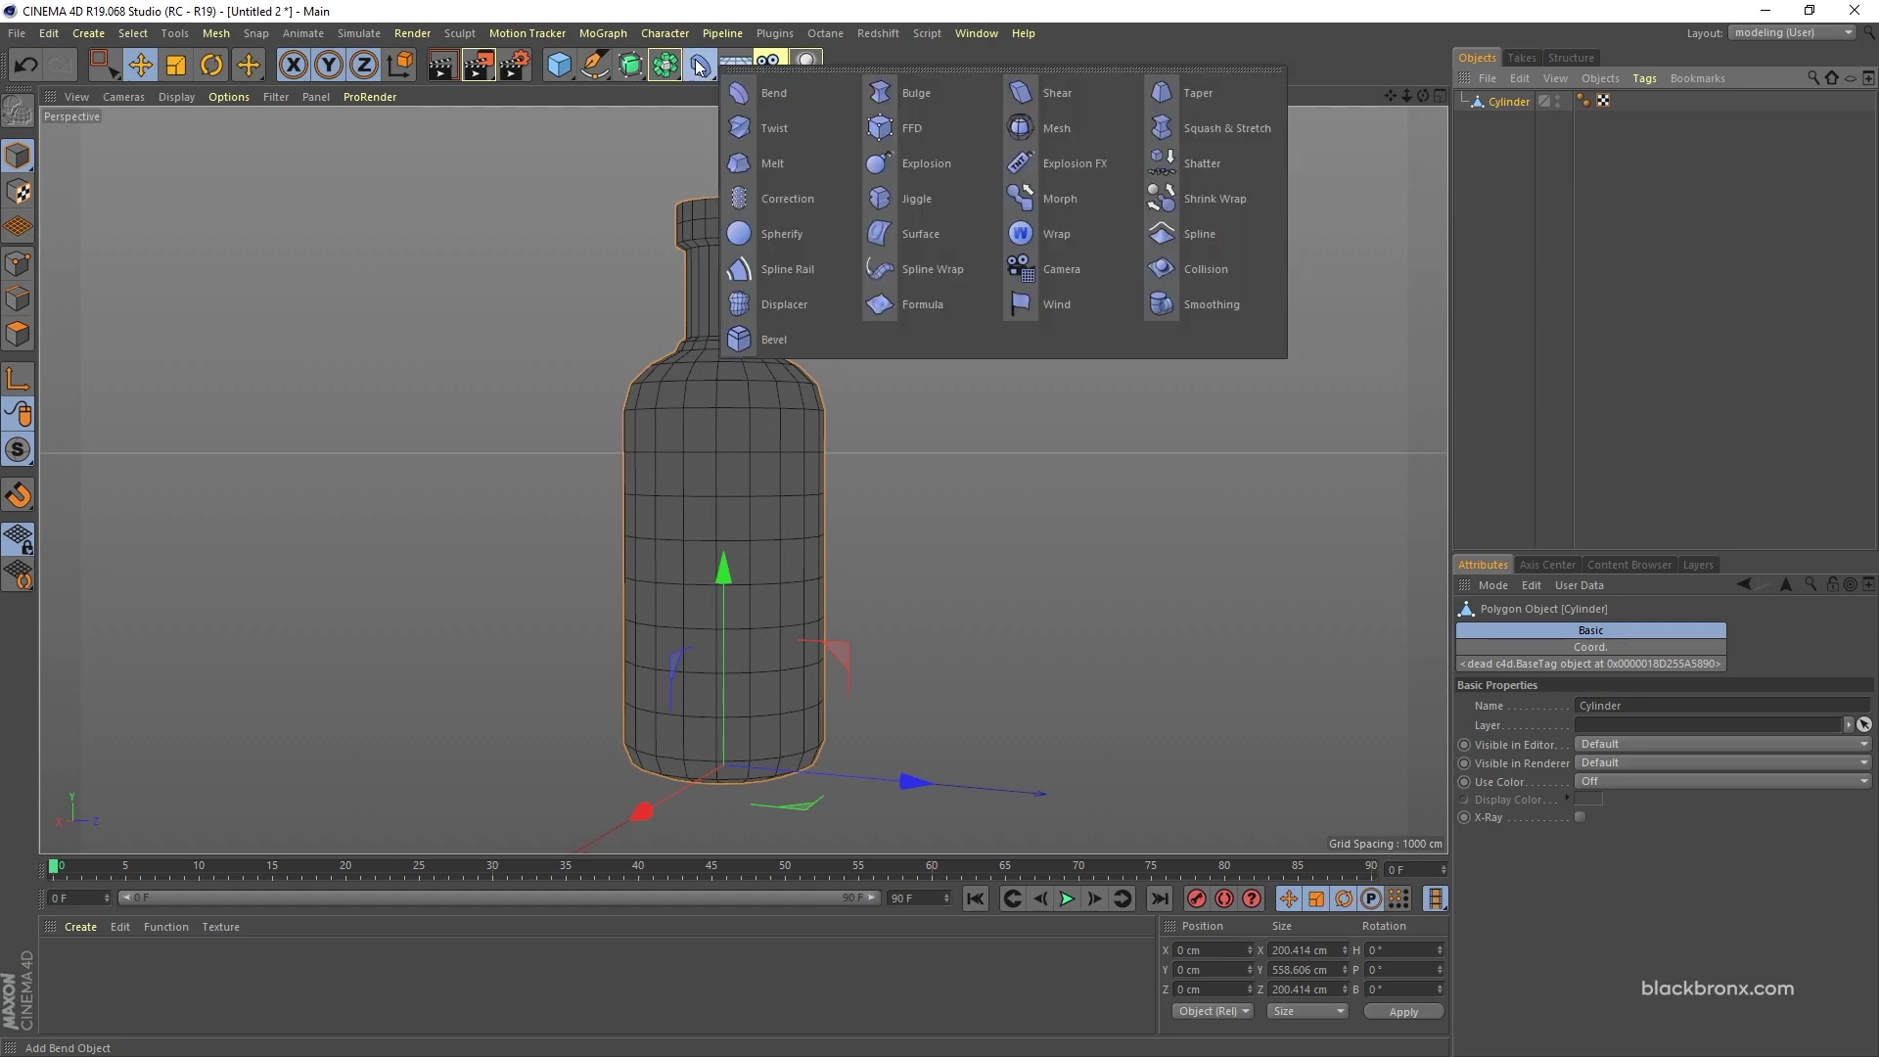
left_click(795, 305)
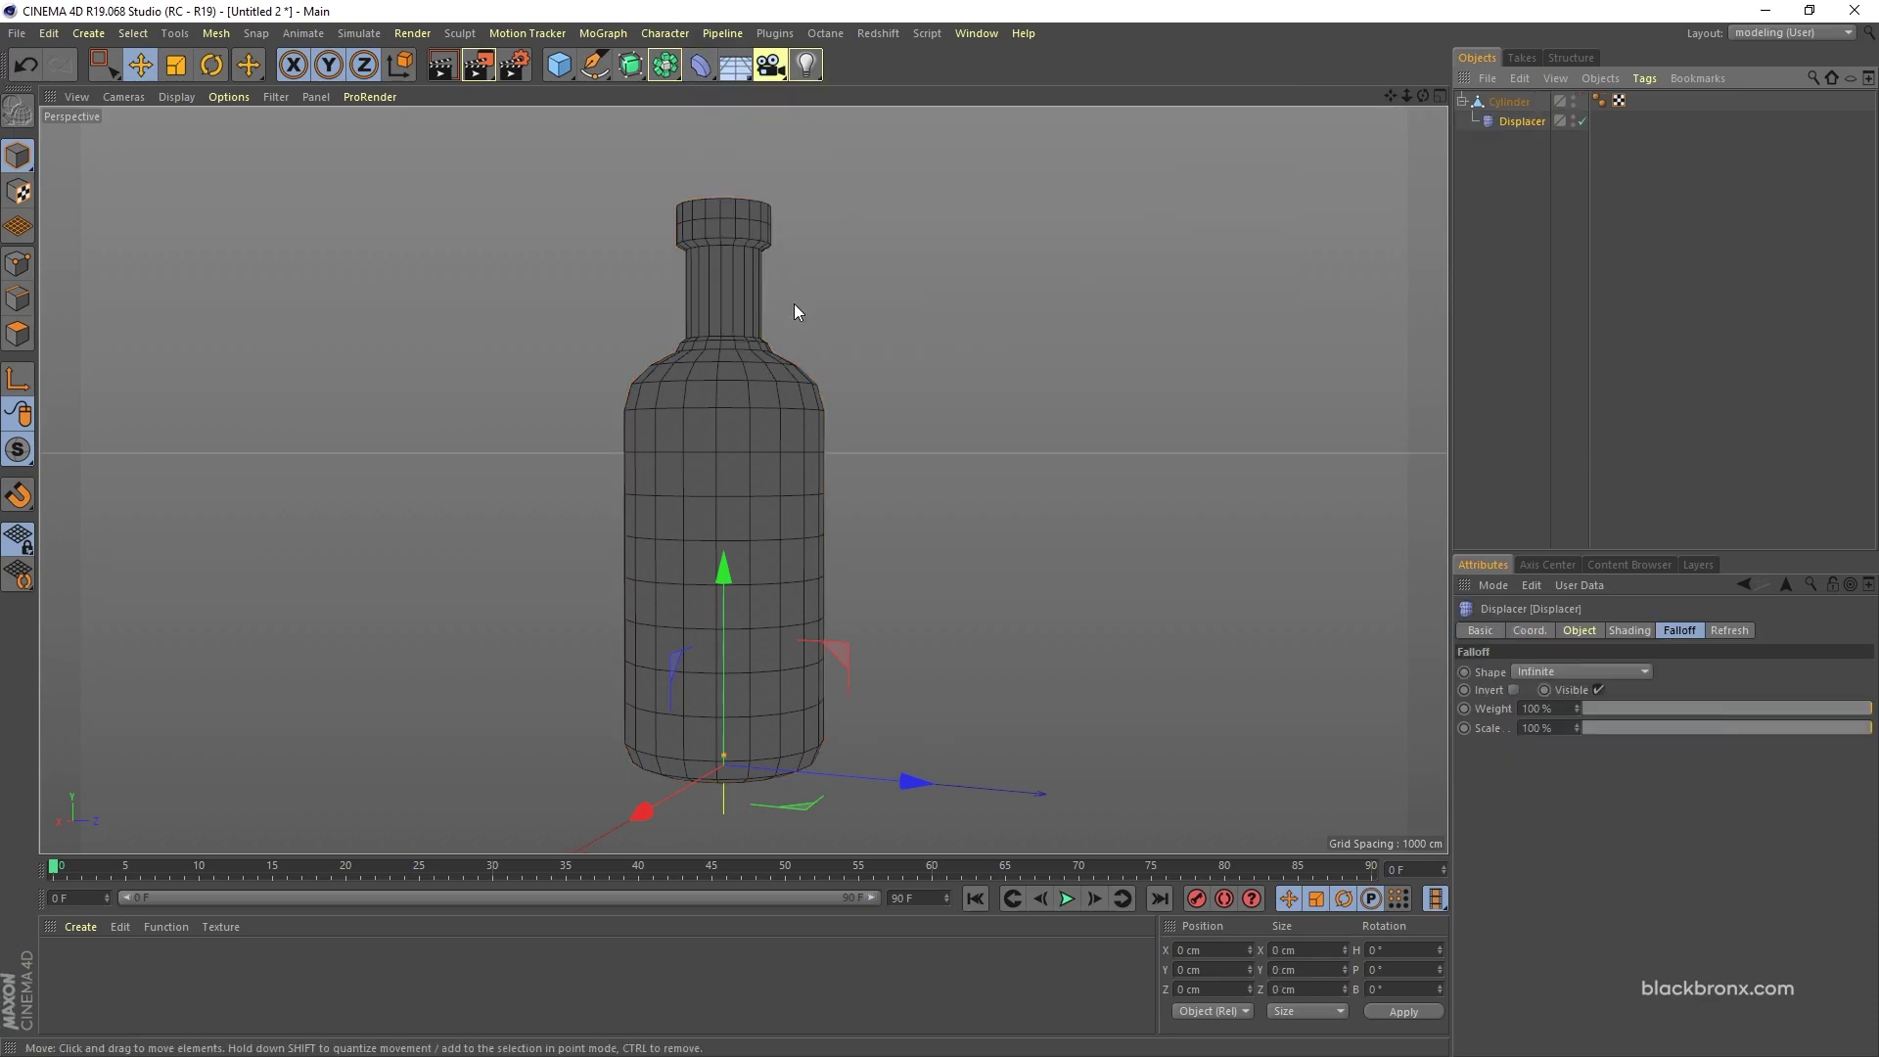
Step: Assign a Noise shader to the Displacer's shading
left_click(1630, 630)
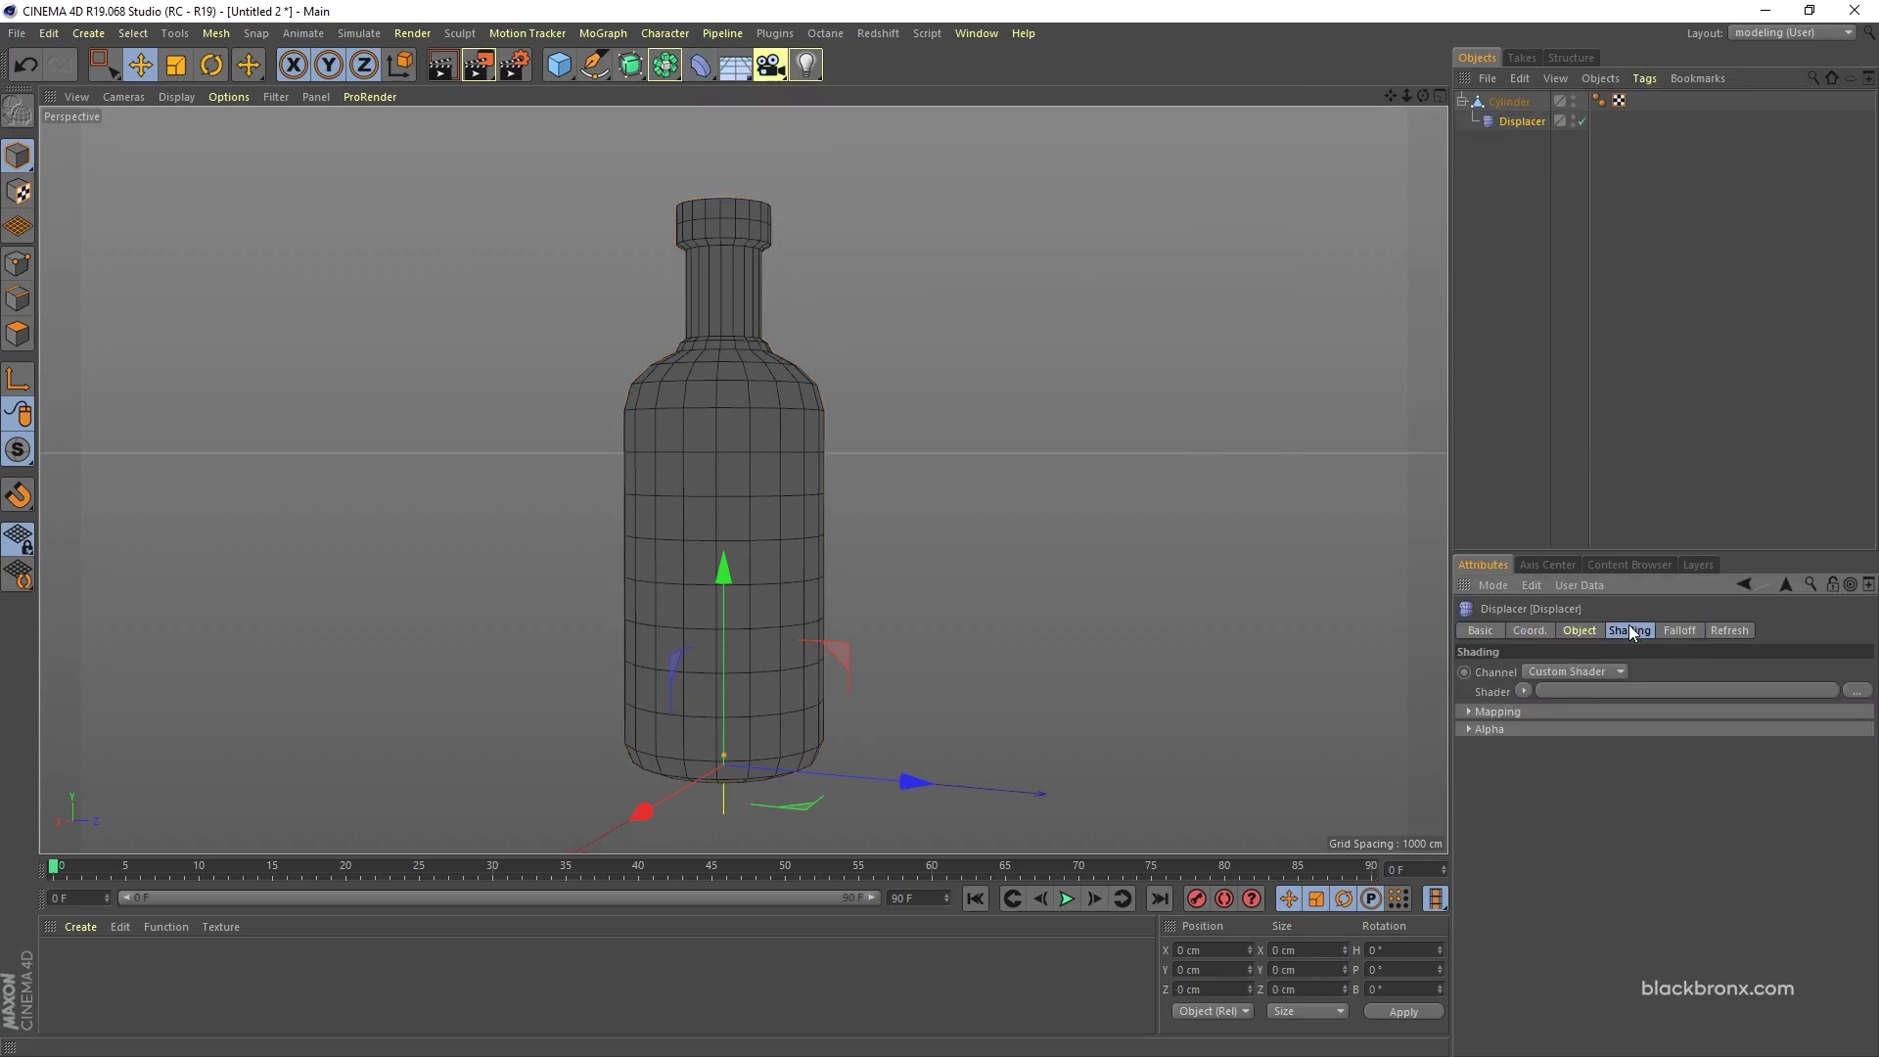
left_click(1523, 691)
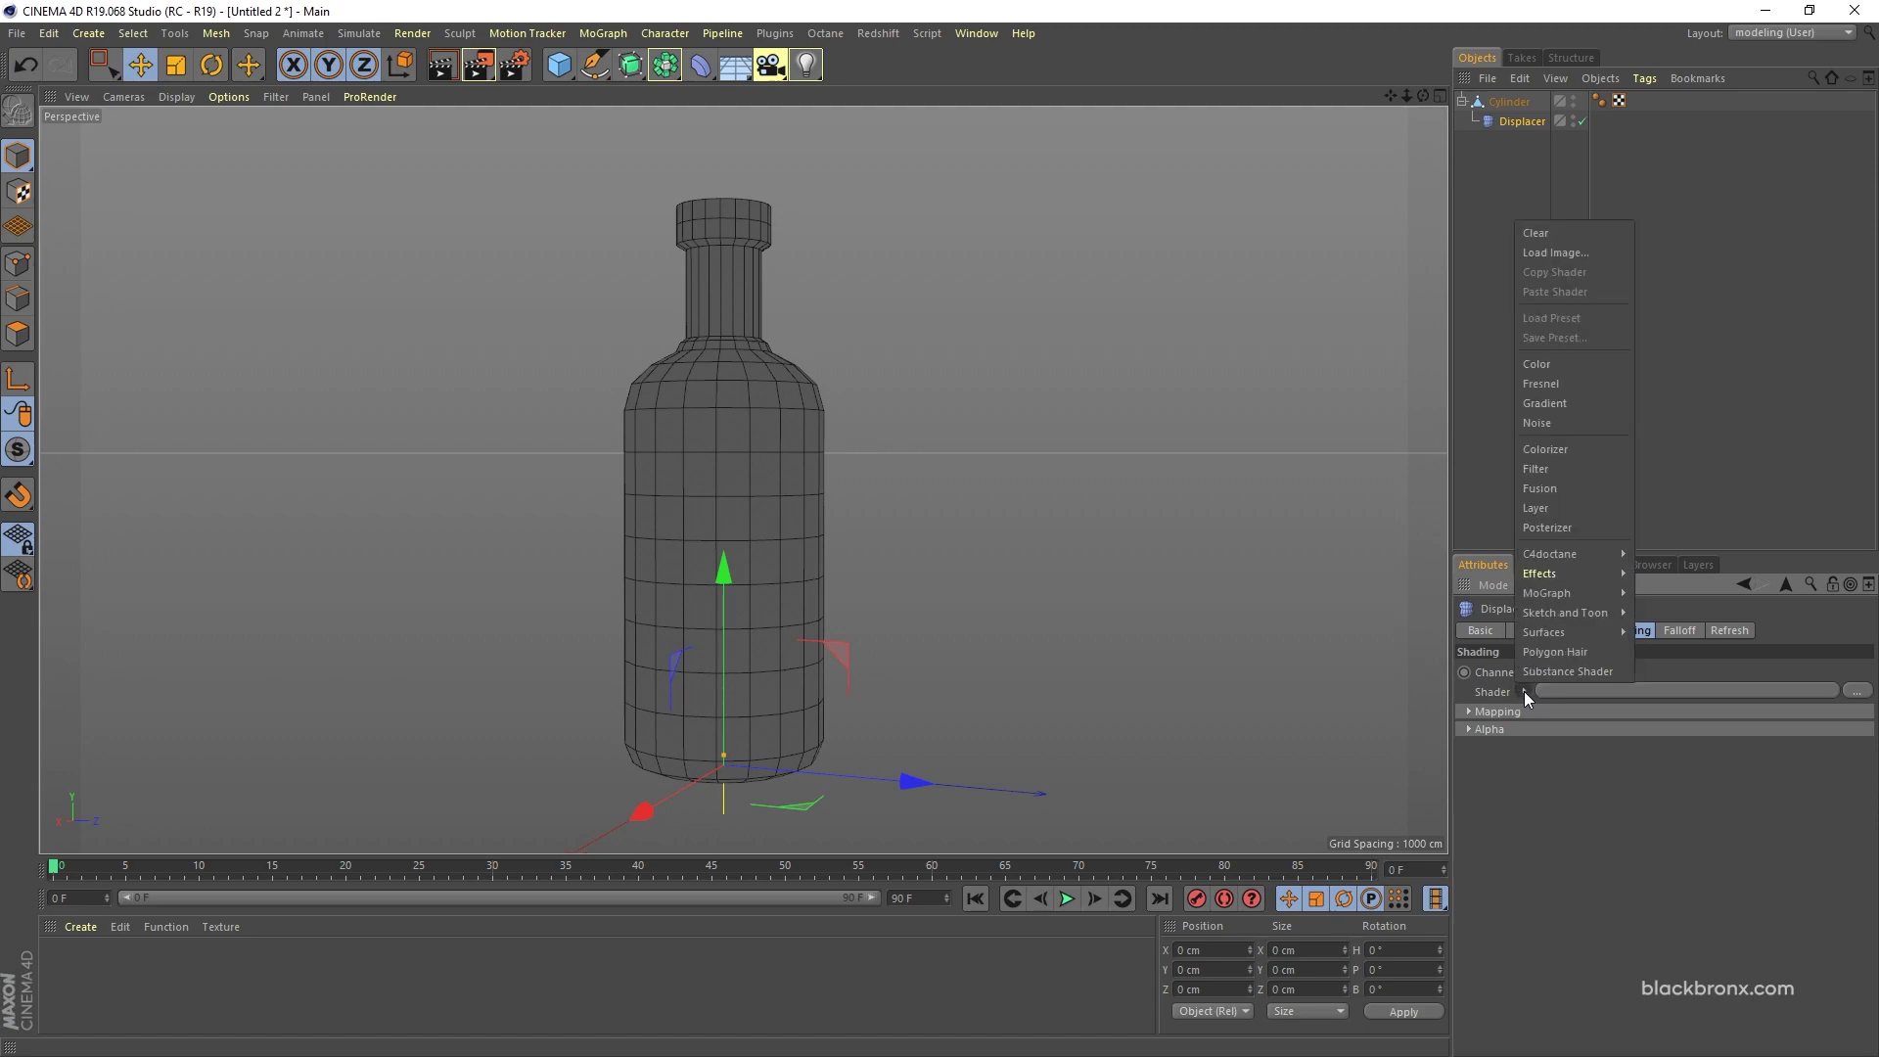
left_click(1612, 425)
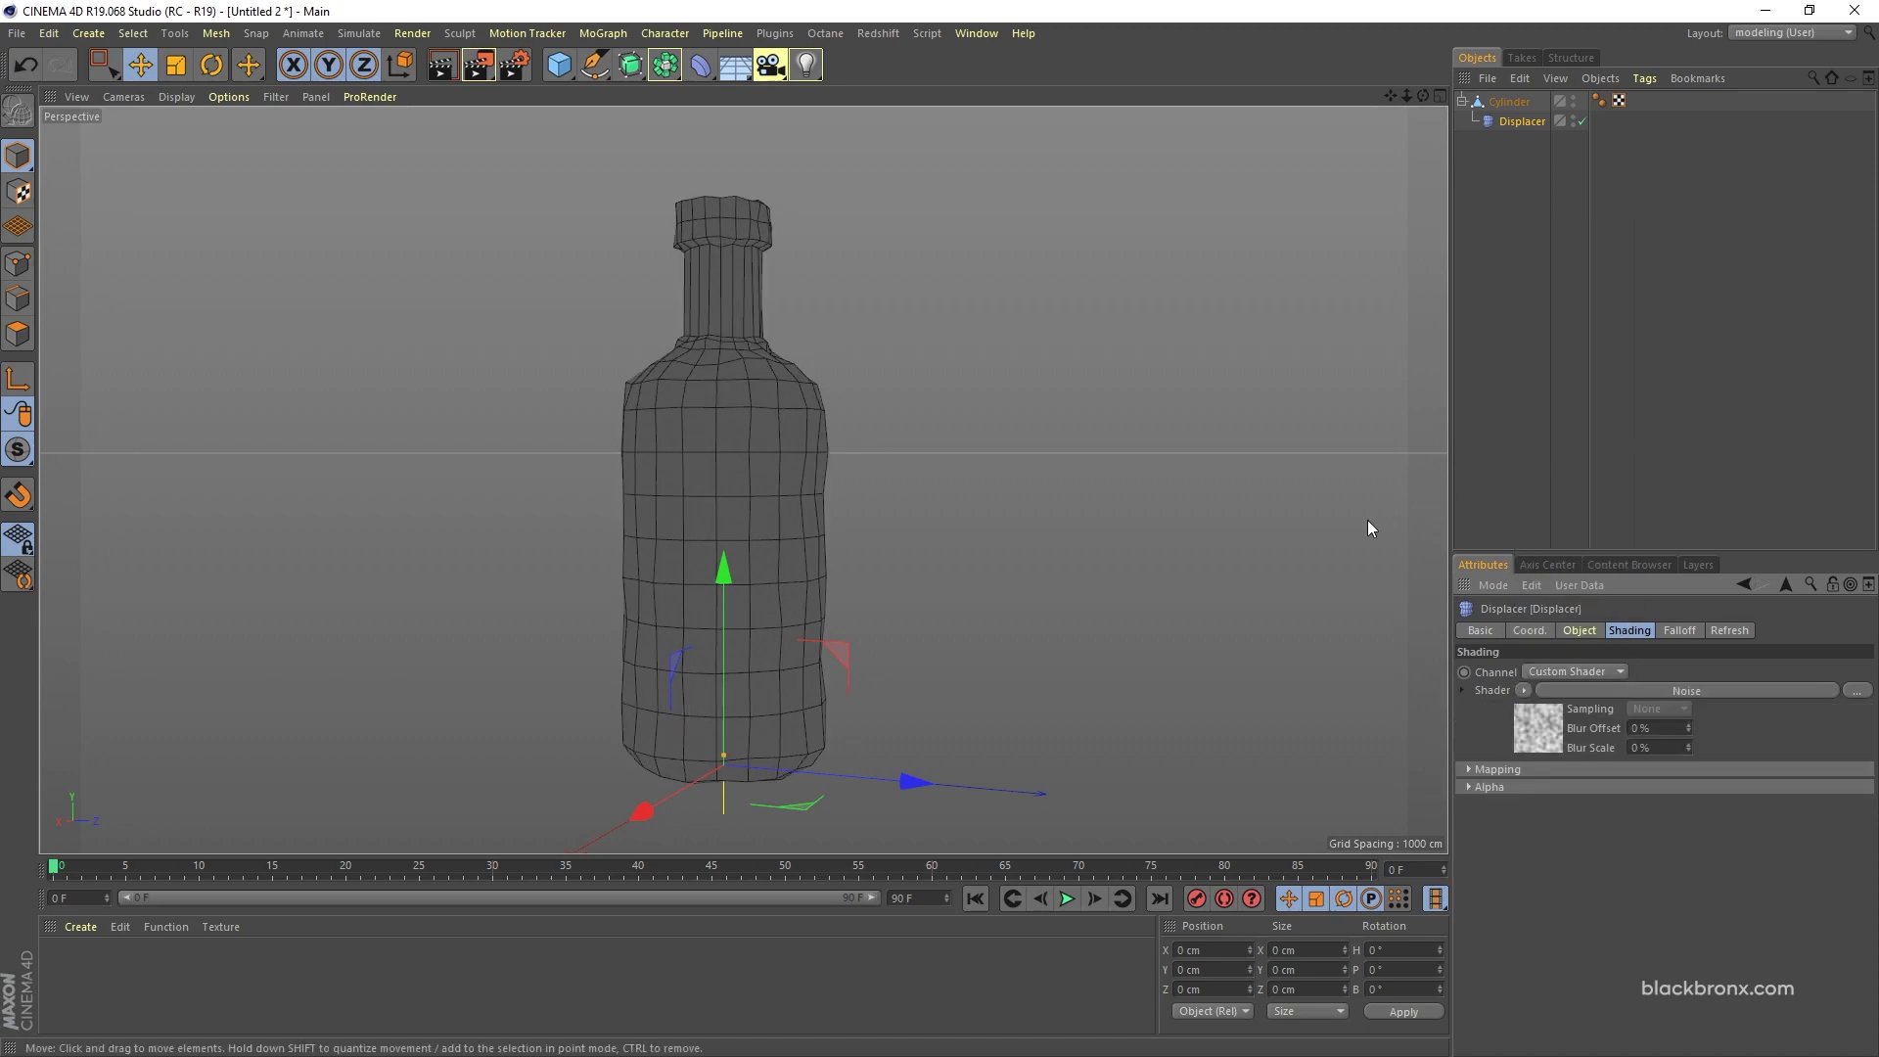
Step: Add a Polygon Reduction generator as parent of the Cylinder and set its reduction strength to 45%
double_click(1512, 102)
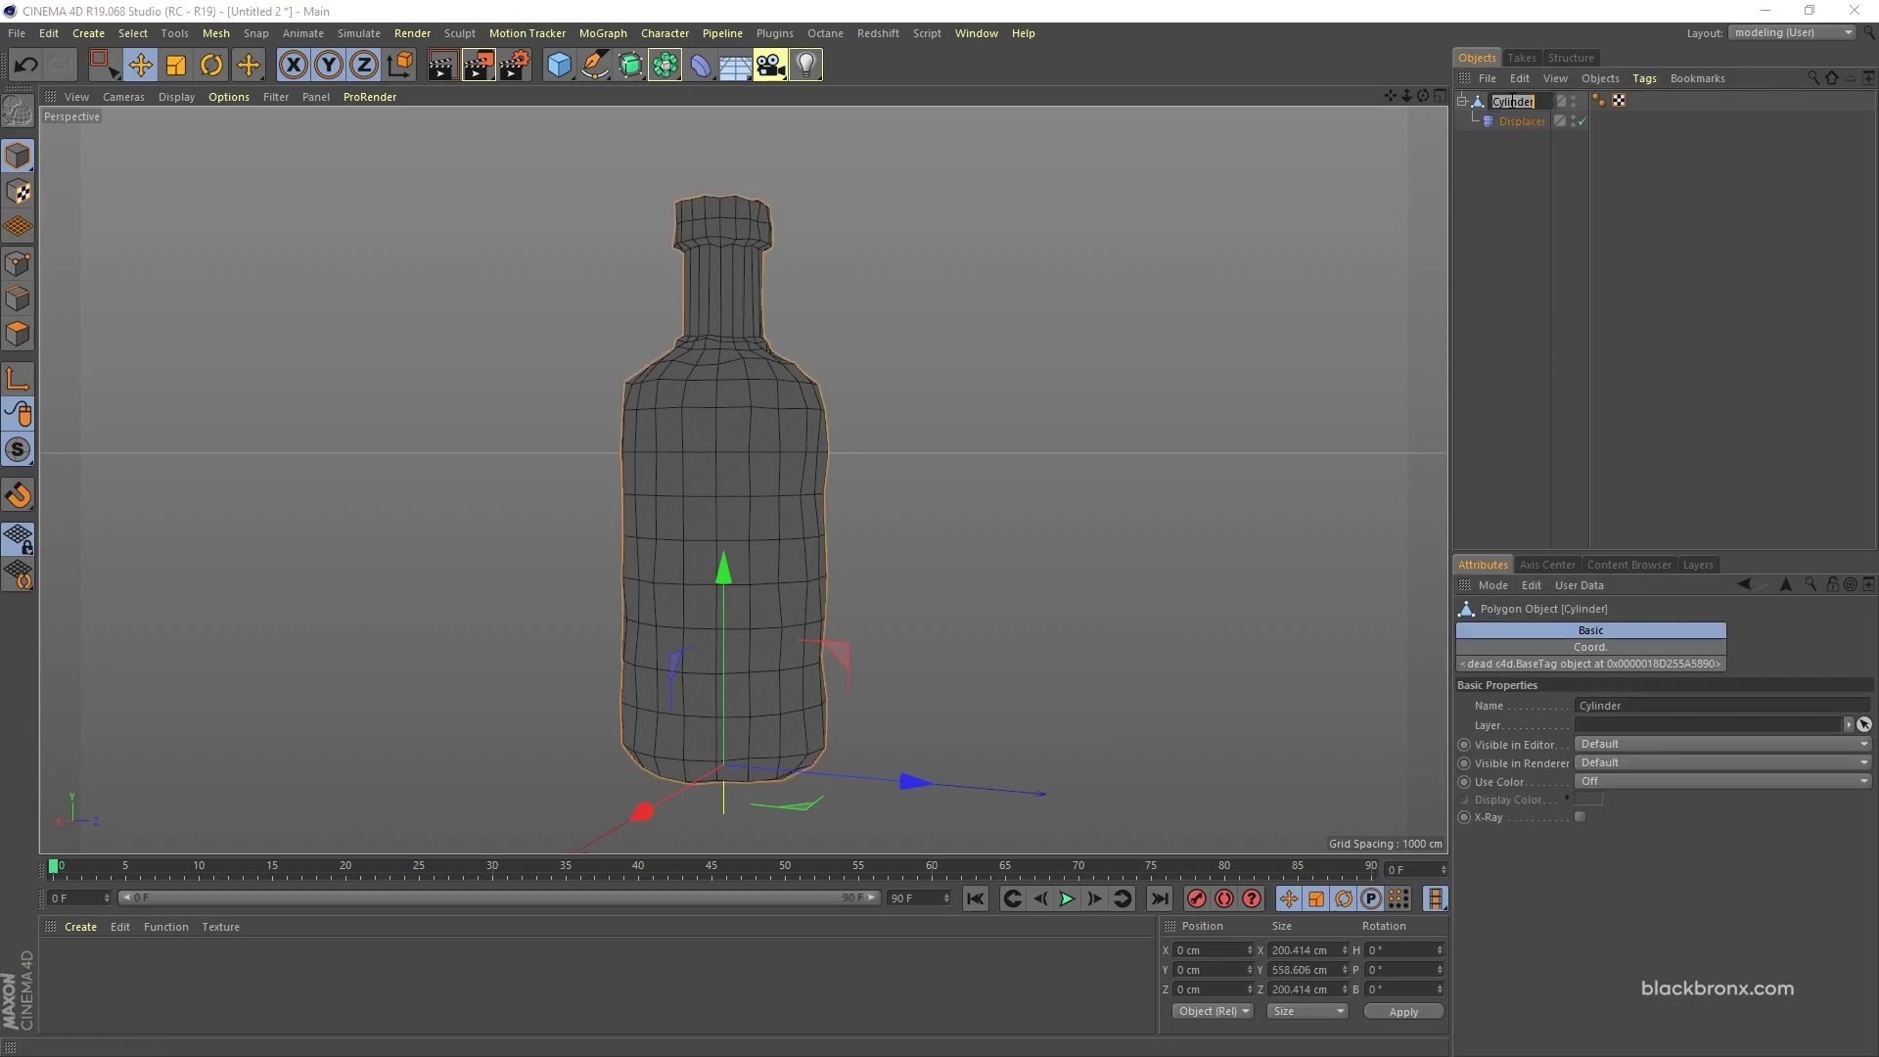
key("Escape")
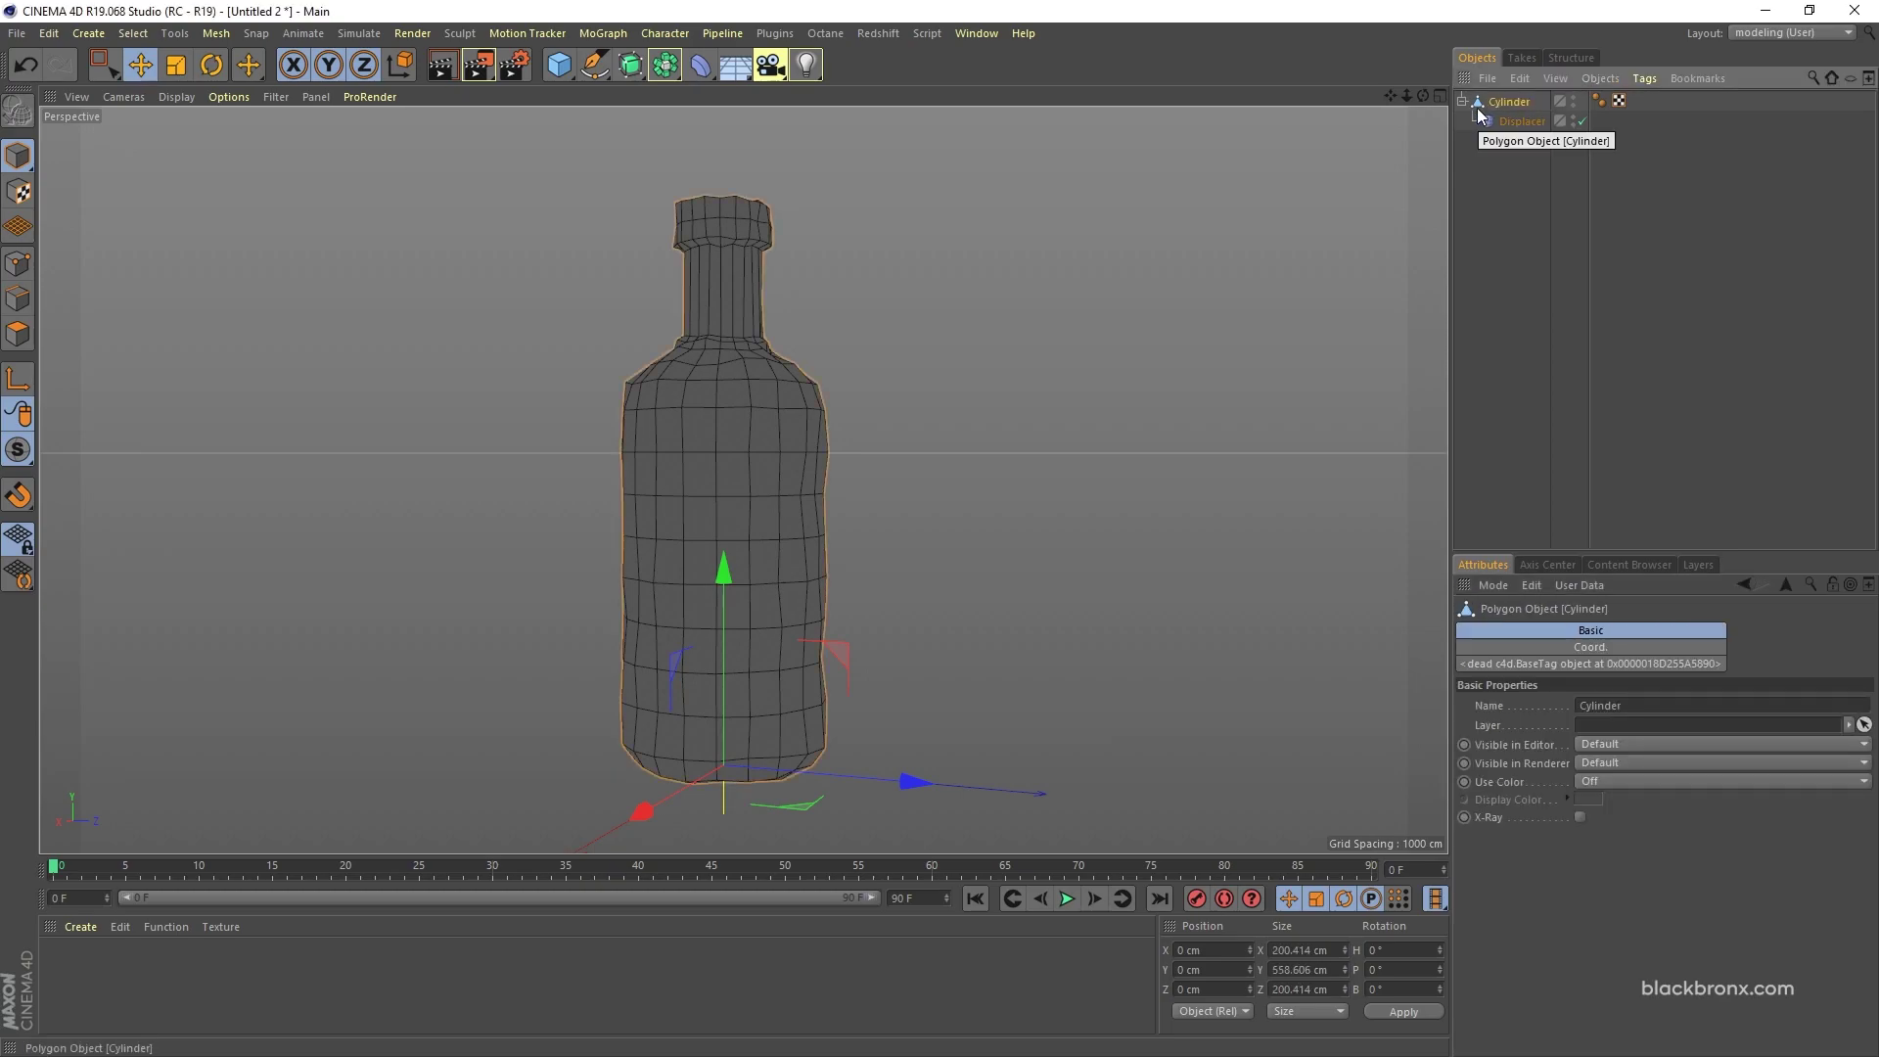
left_click(666, 66)
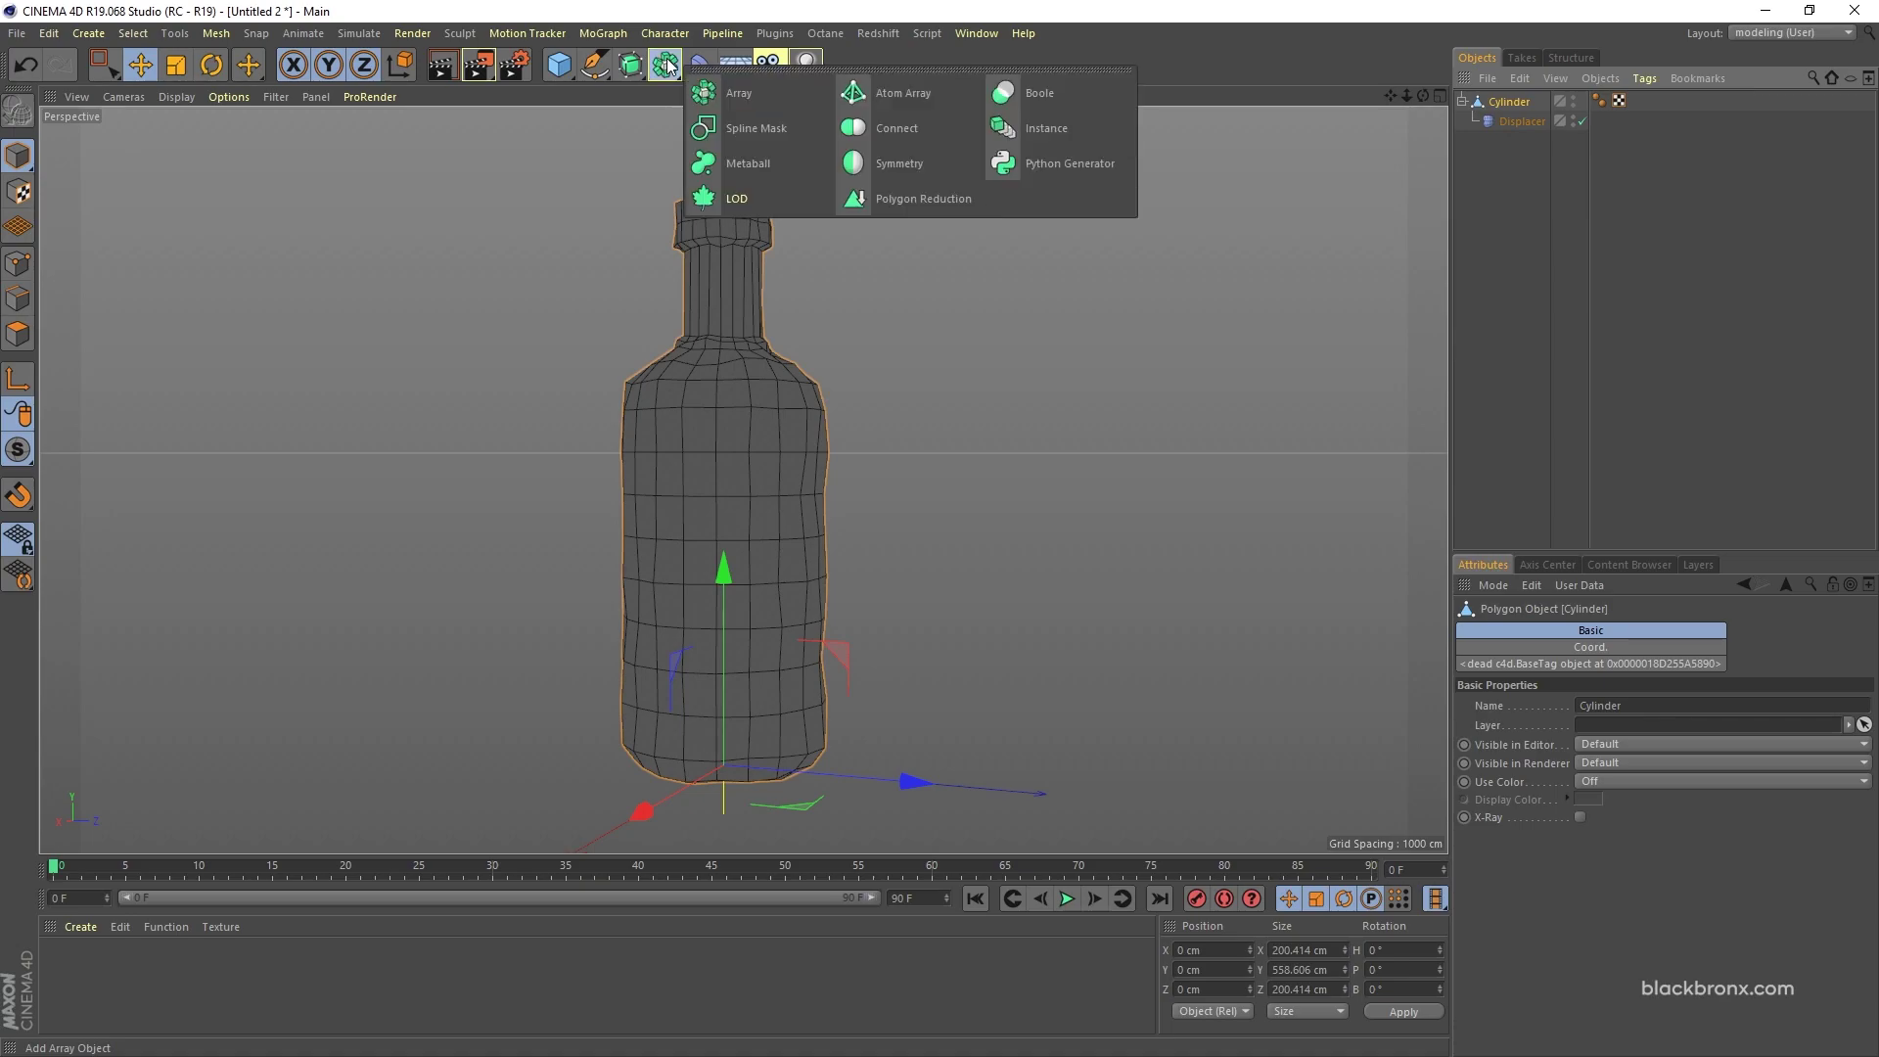
left_click(921, 198)
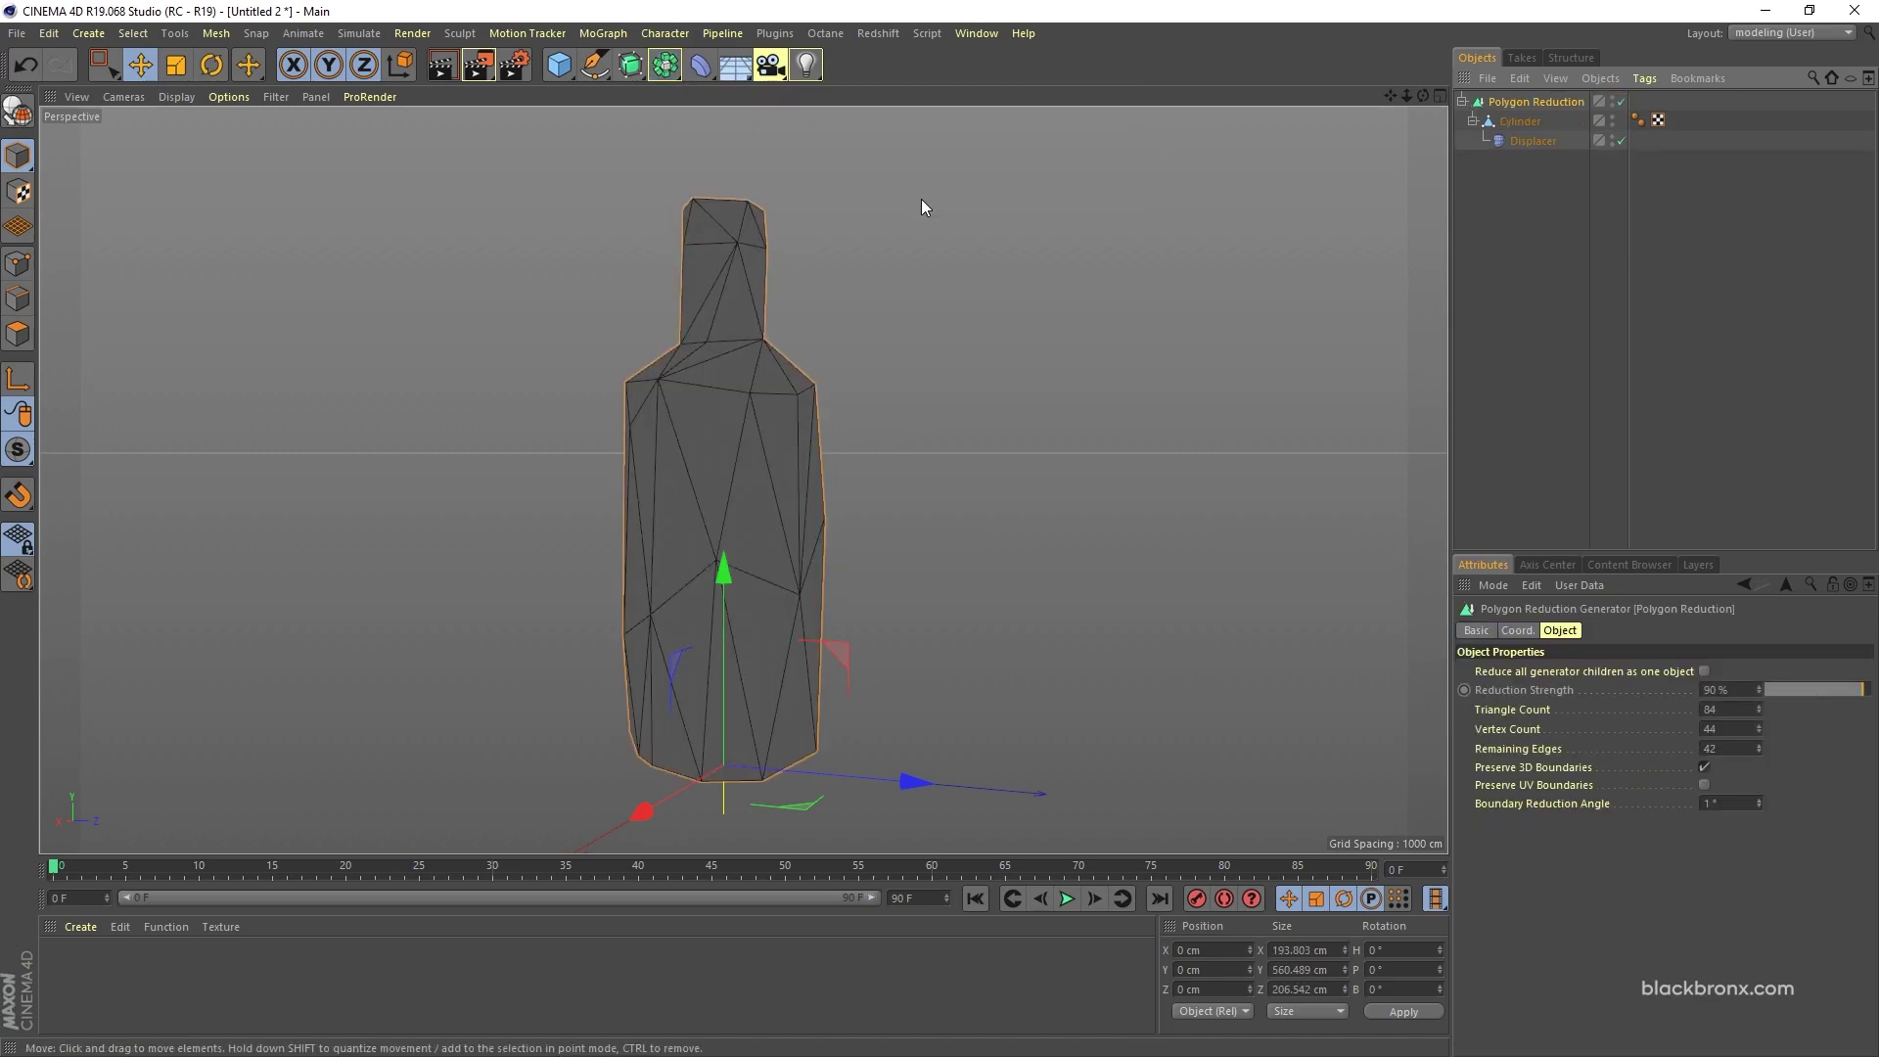
double_click(1748, 689)
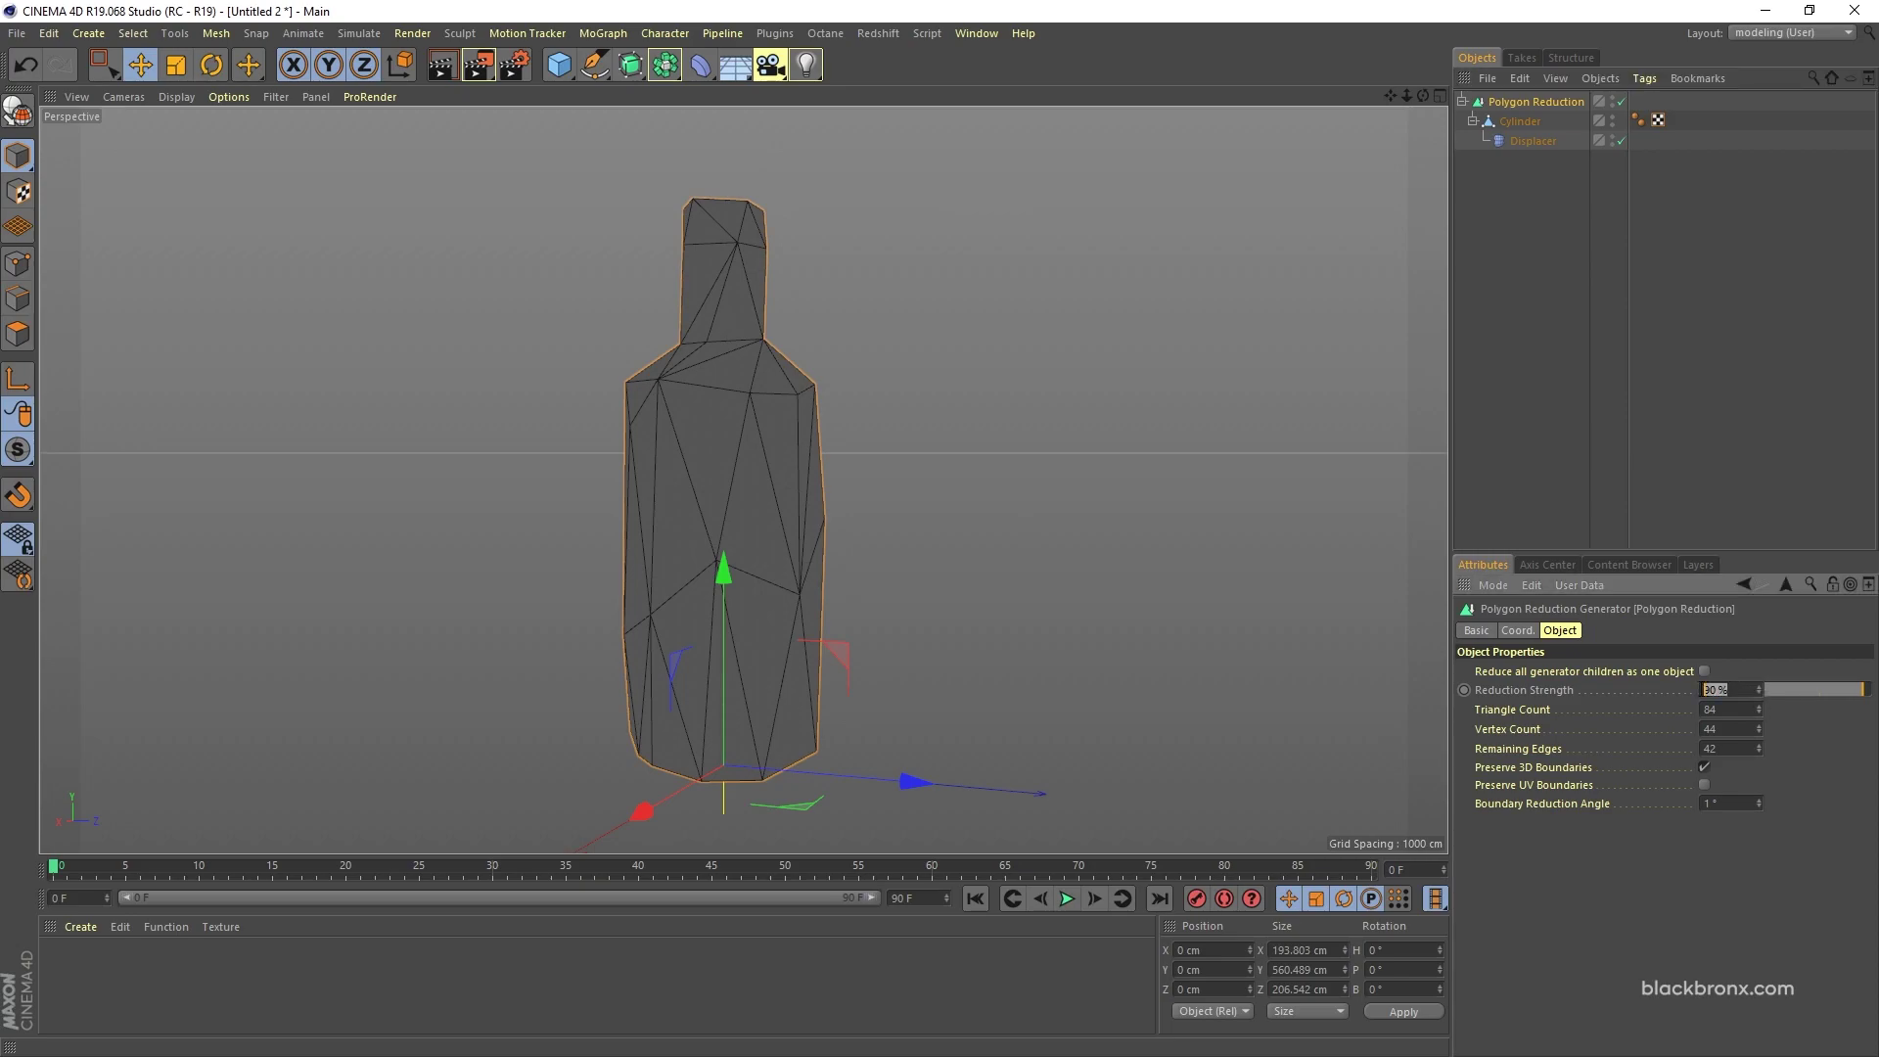
type("45")
key("Return")
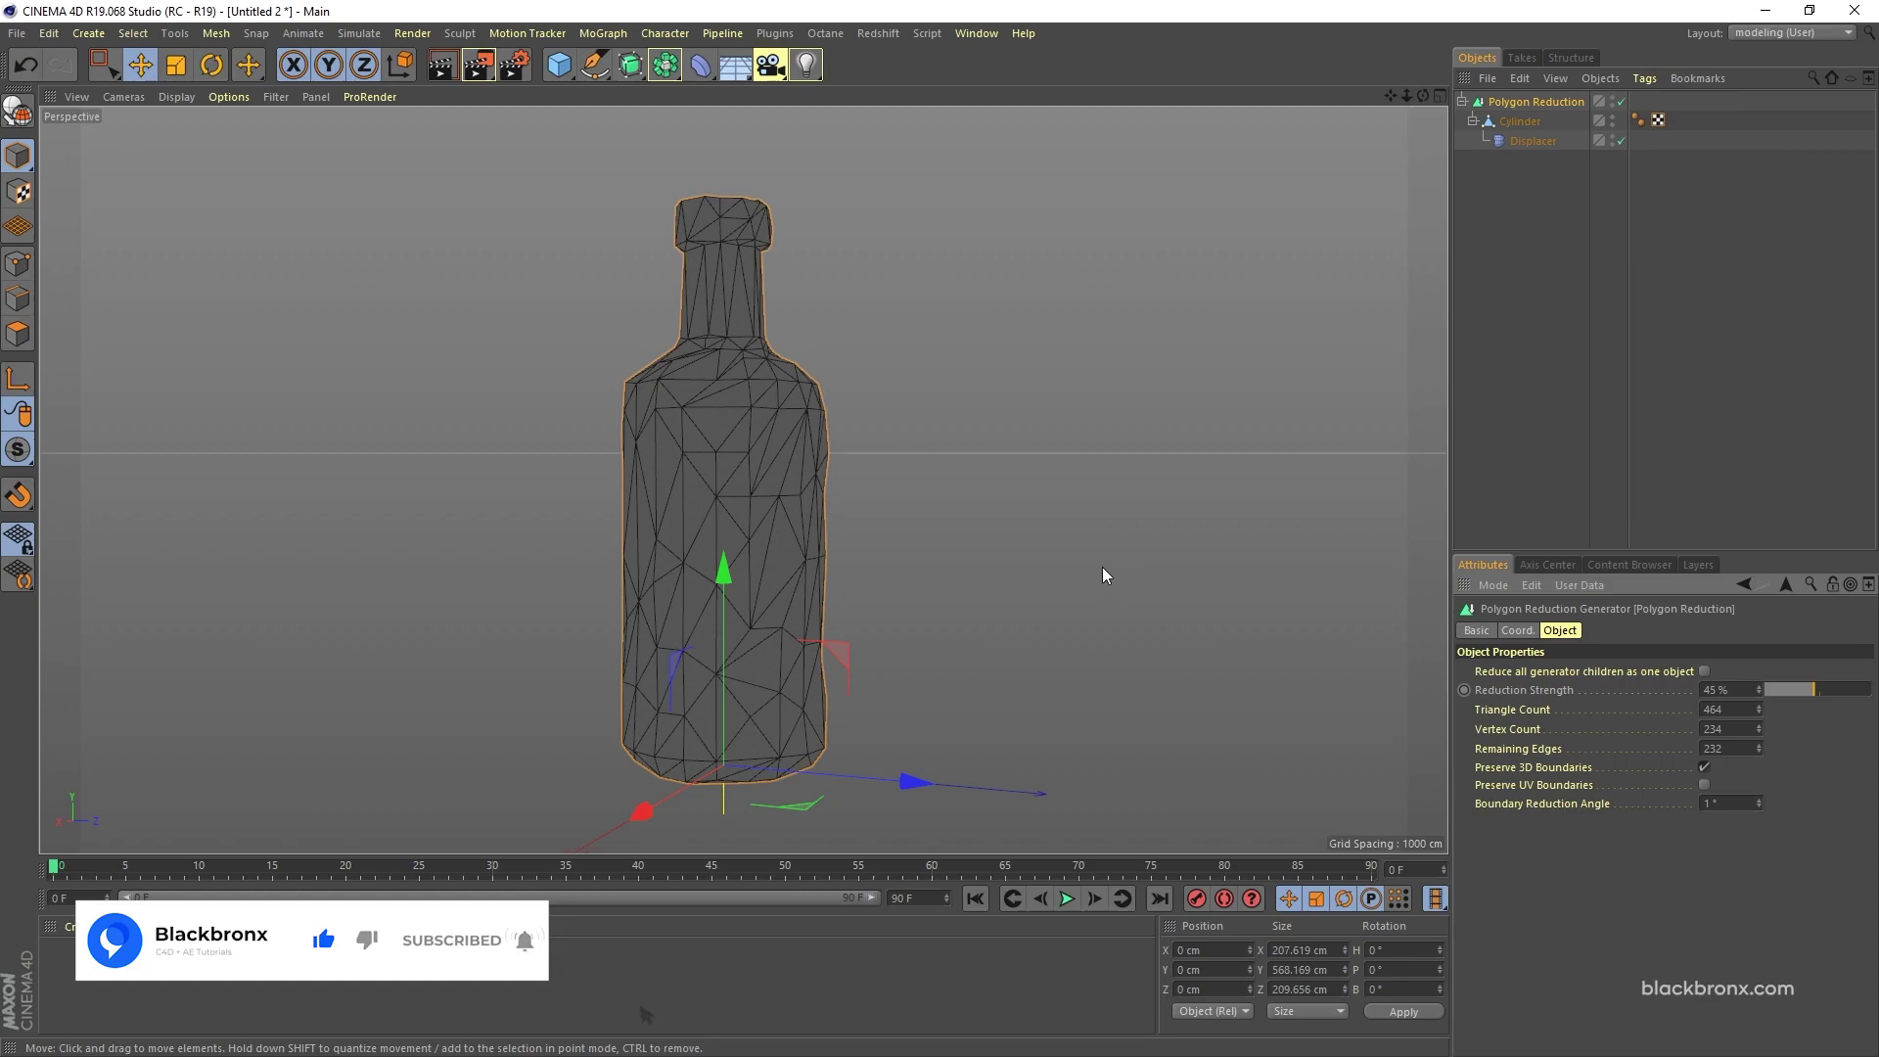
Step: In the front view, change the Displacer's falloff shape to Cylinder
left_click(1525, 143)
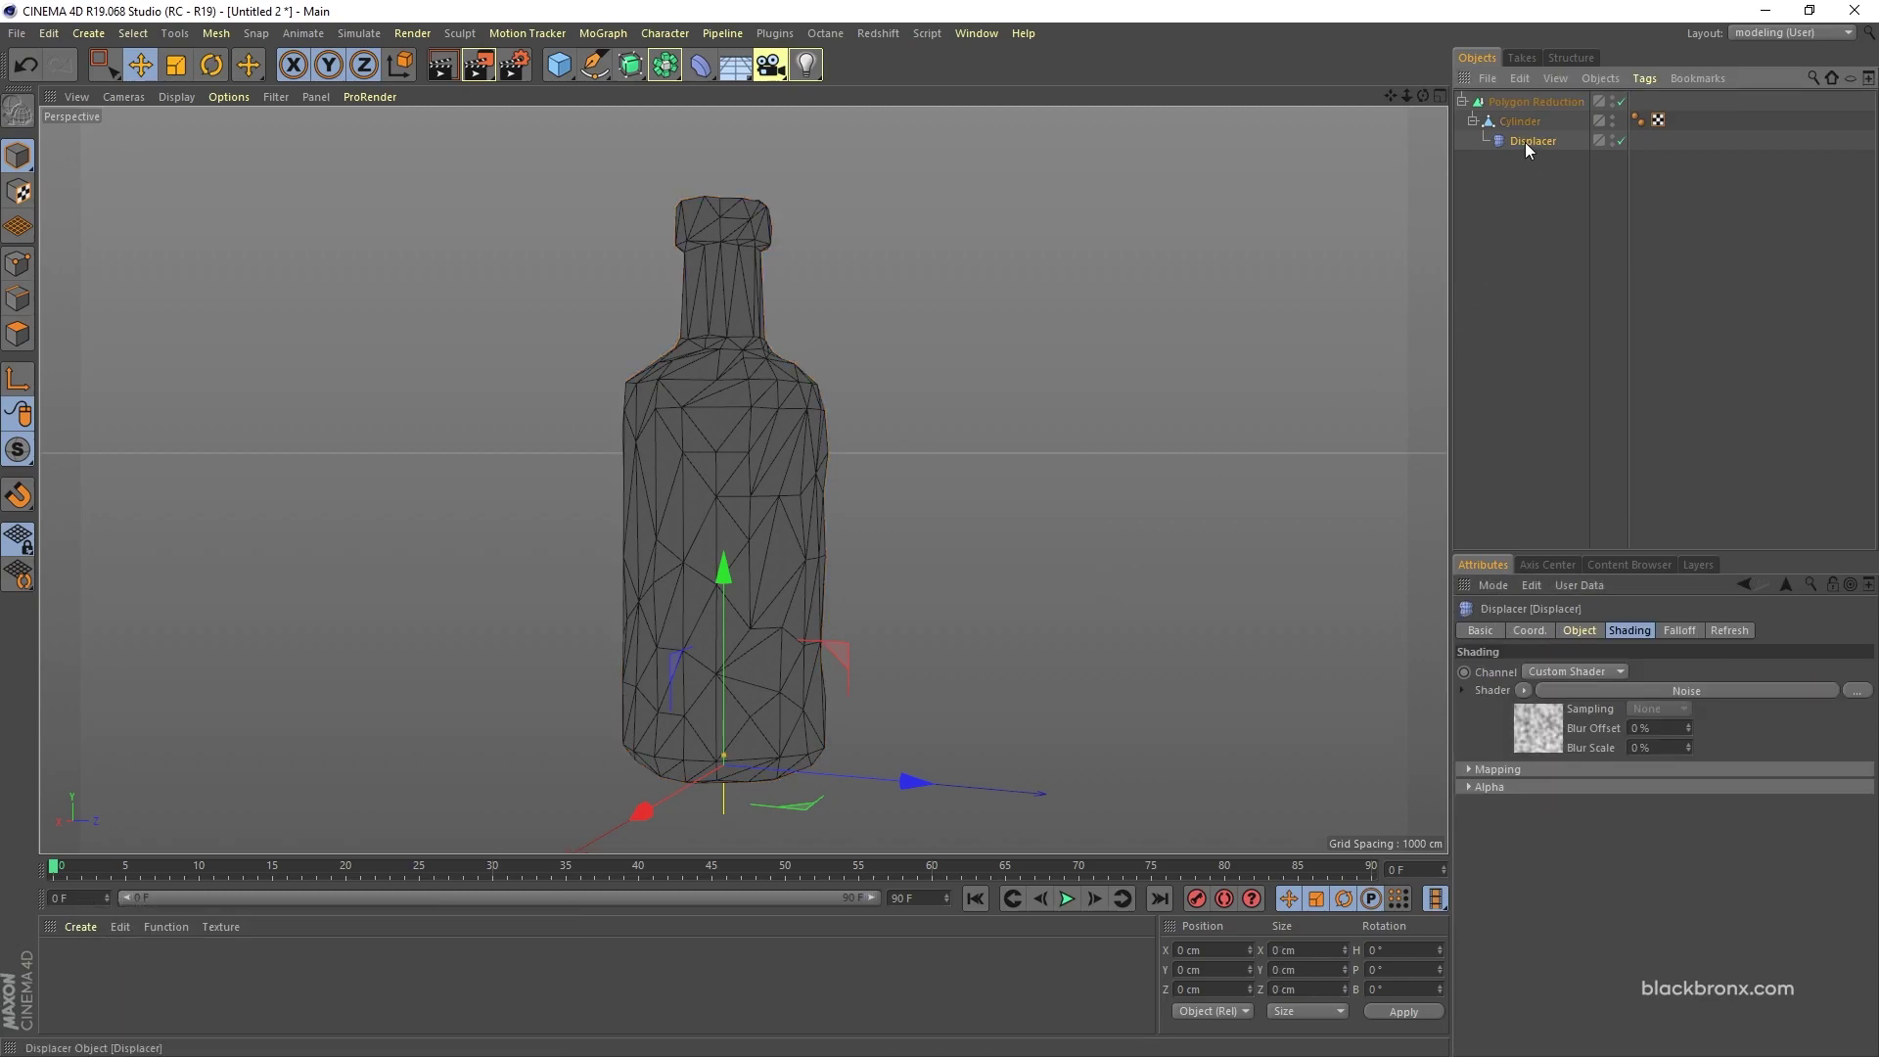
middle_click(1135, 368)
middle_click(1176, 495)
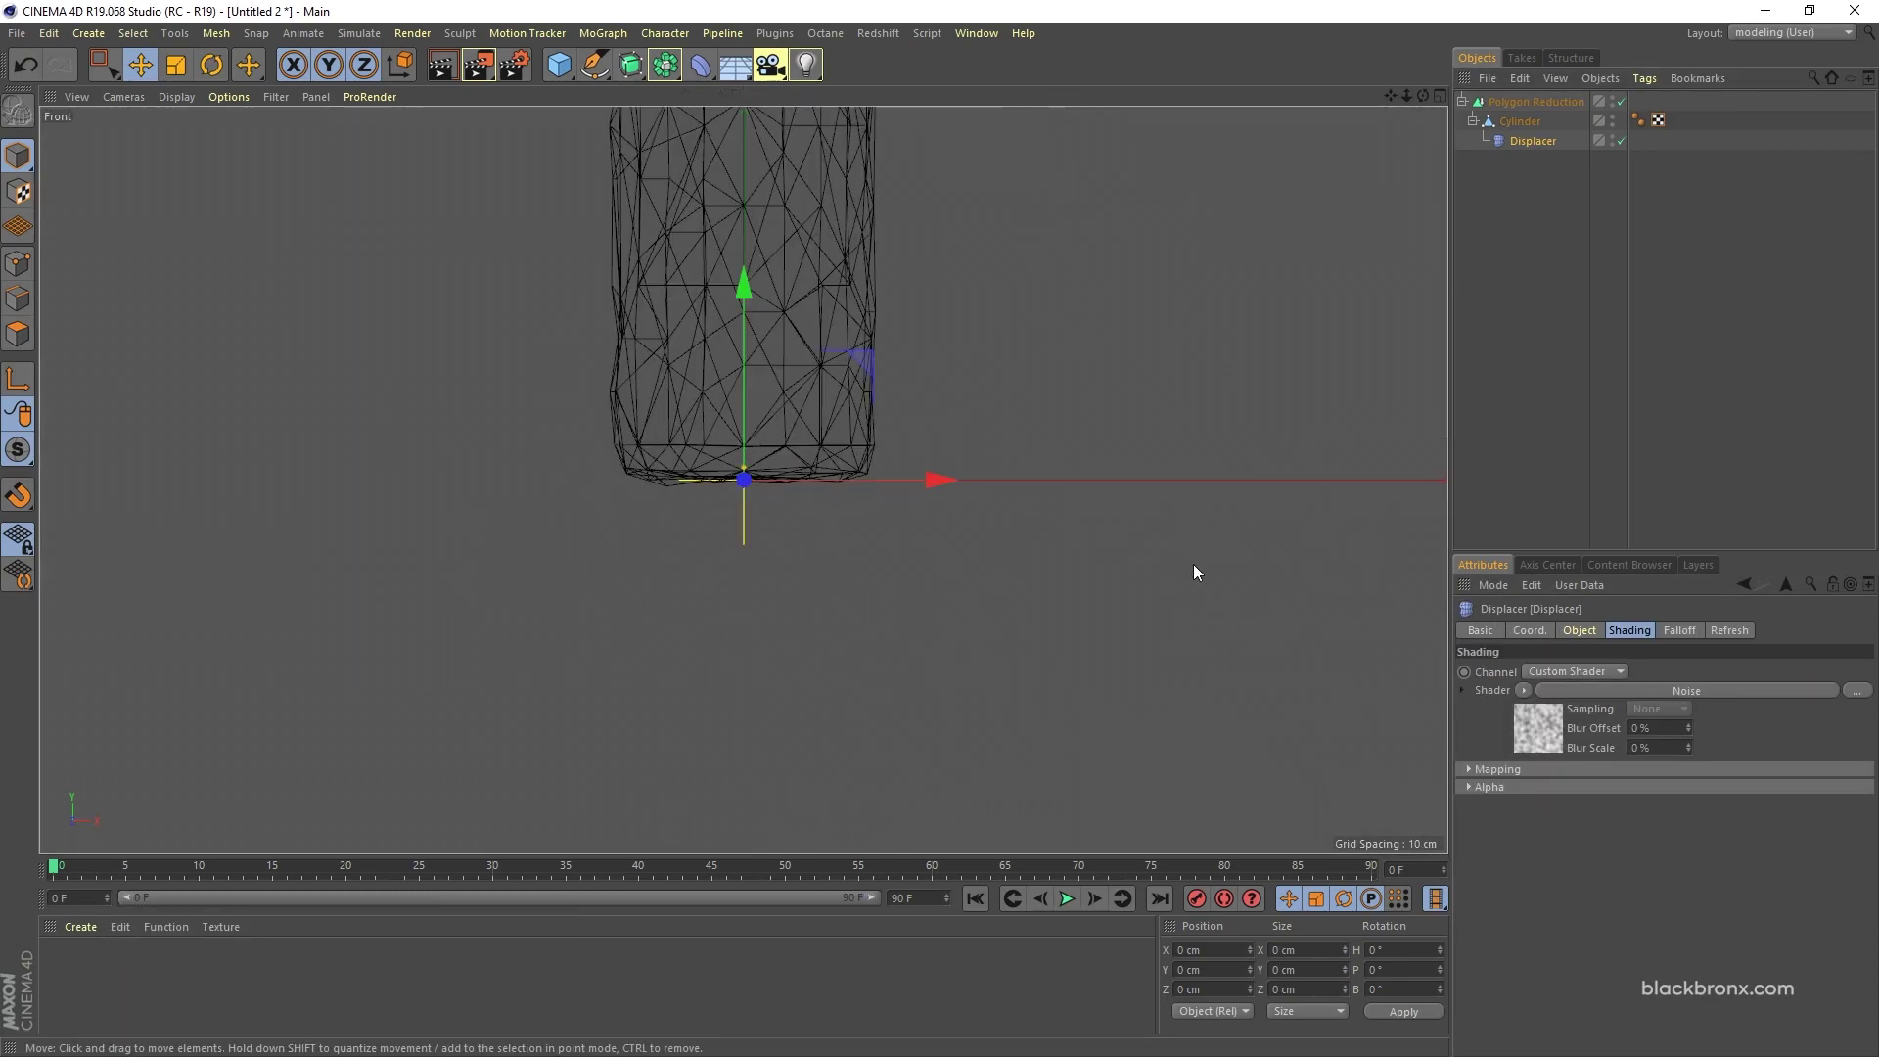
scroll(1131, 457, "down", 4)
middle_click_drag(1043, 583, 1025, 638, "alt")
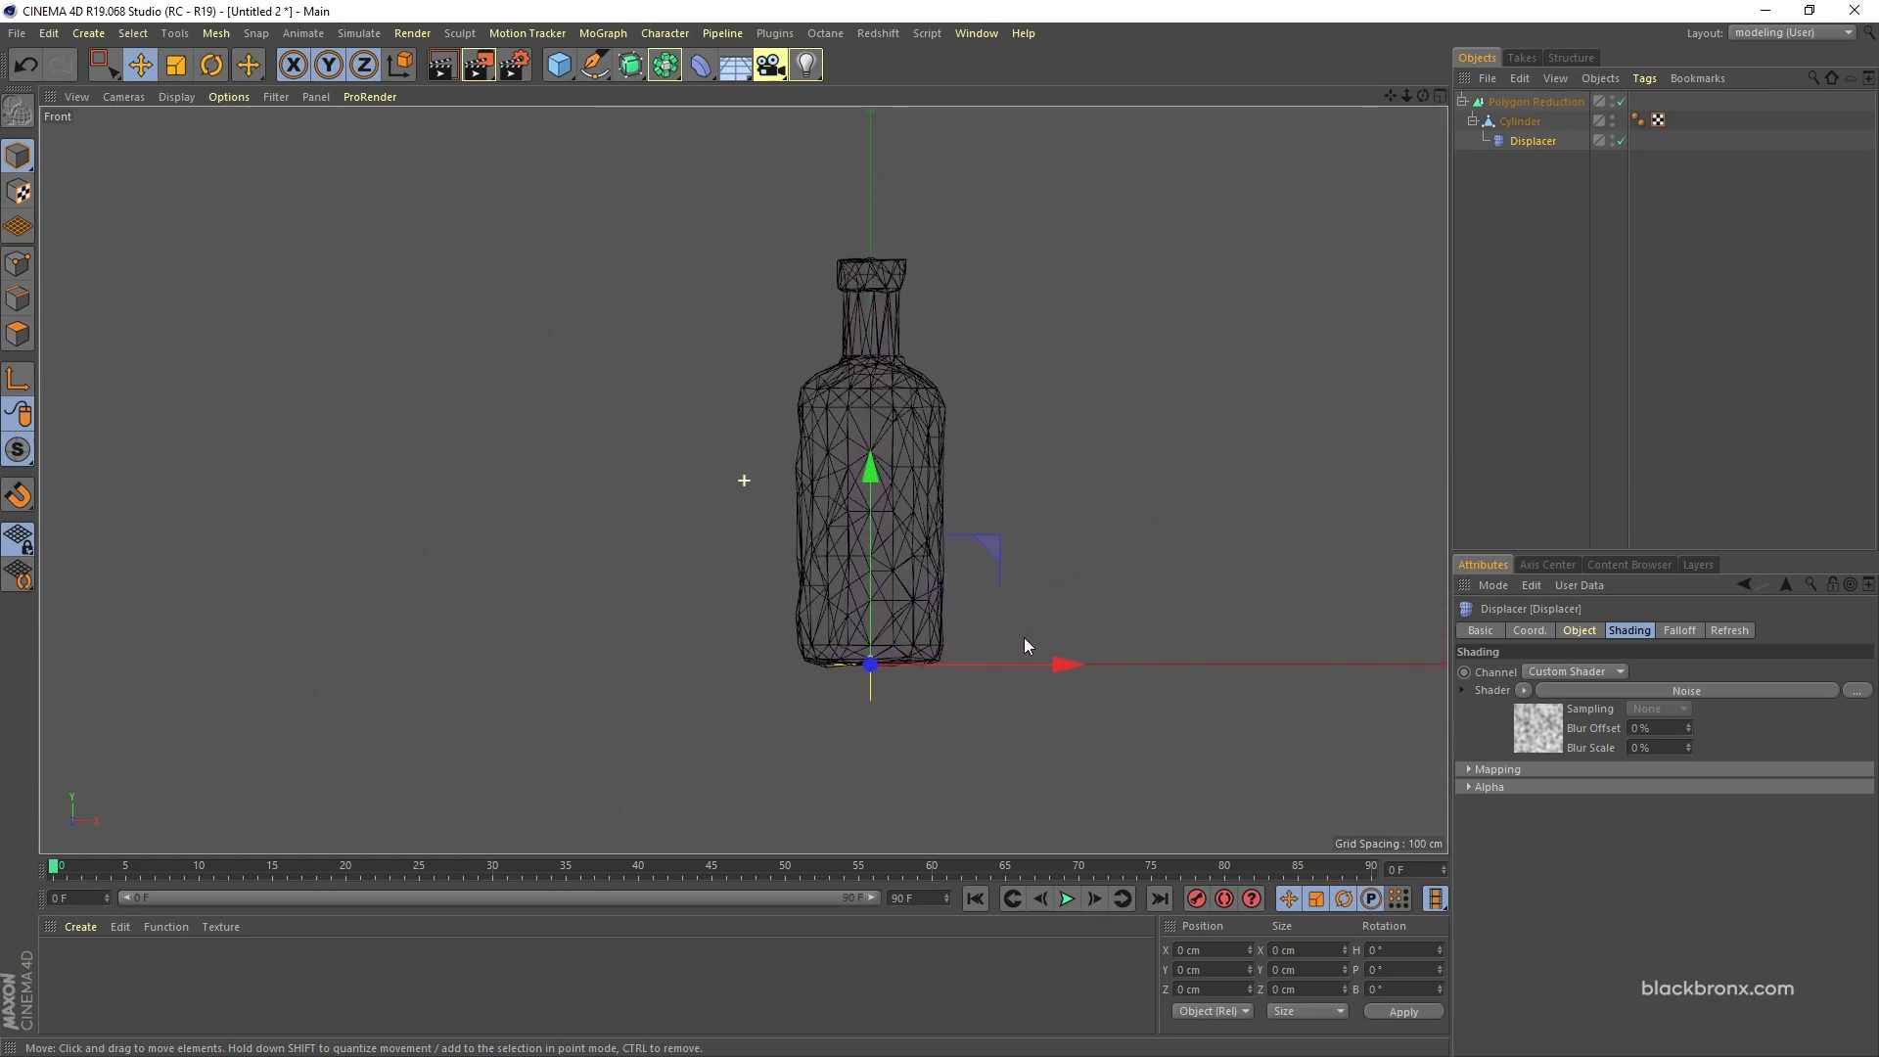
left_click(1679, 637)
left_click(1616, 669)
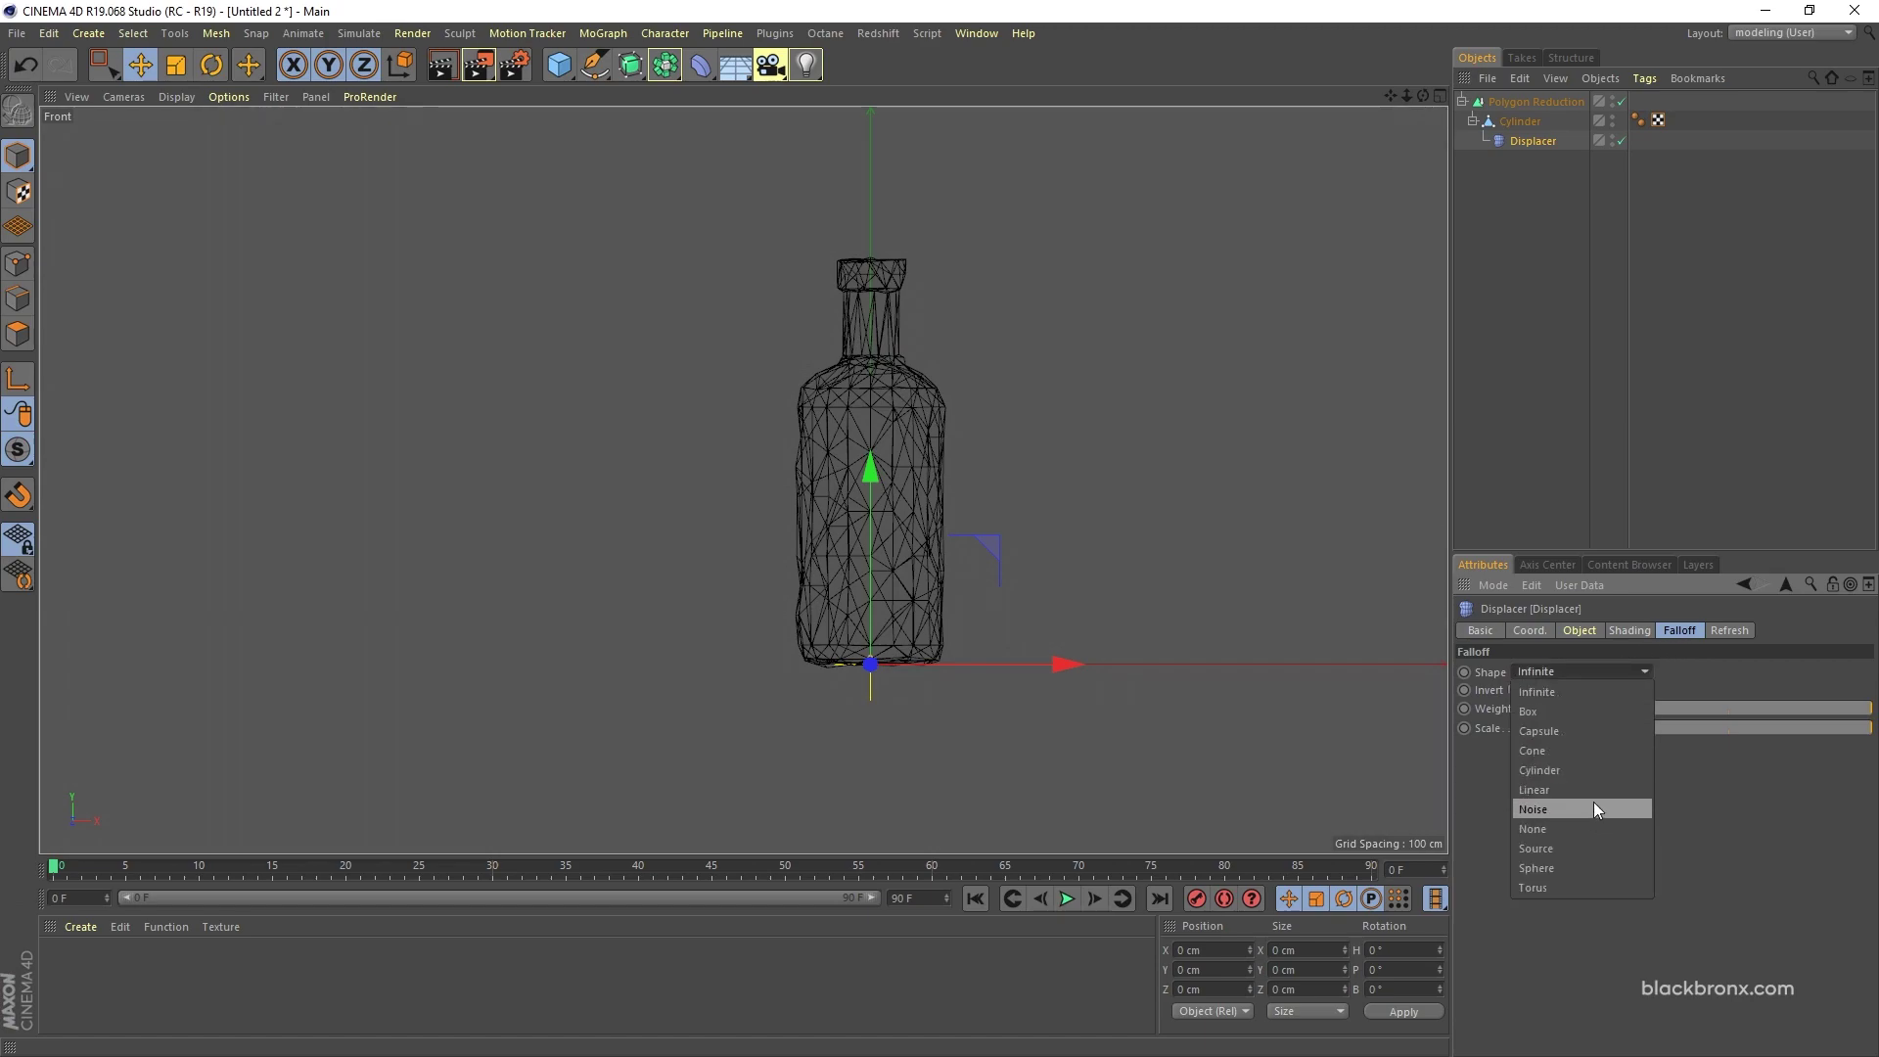
left_click(1595, 772)
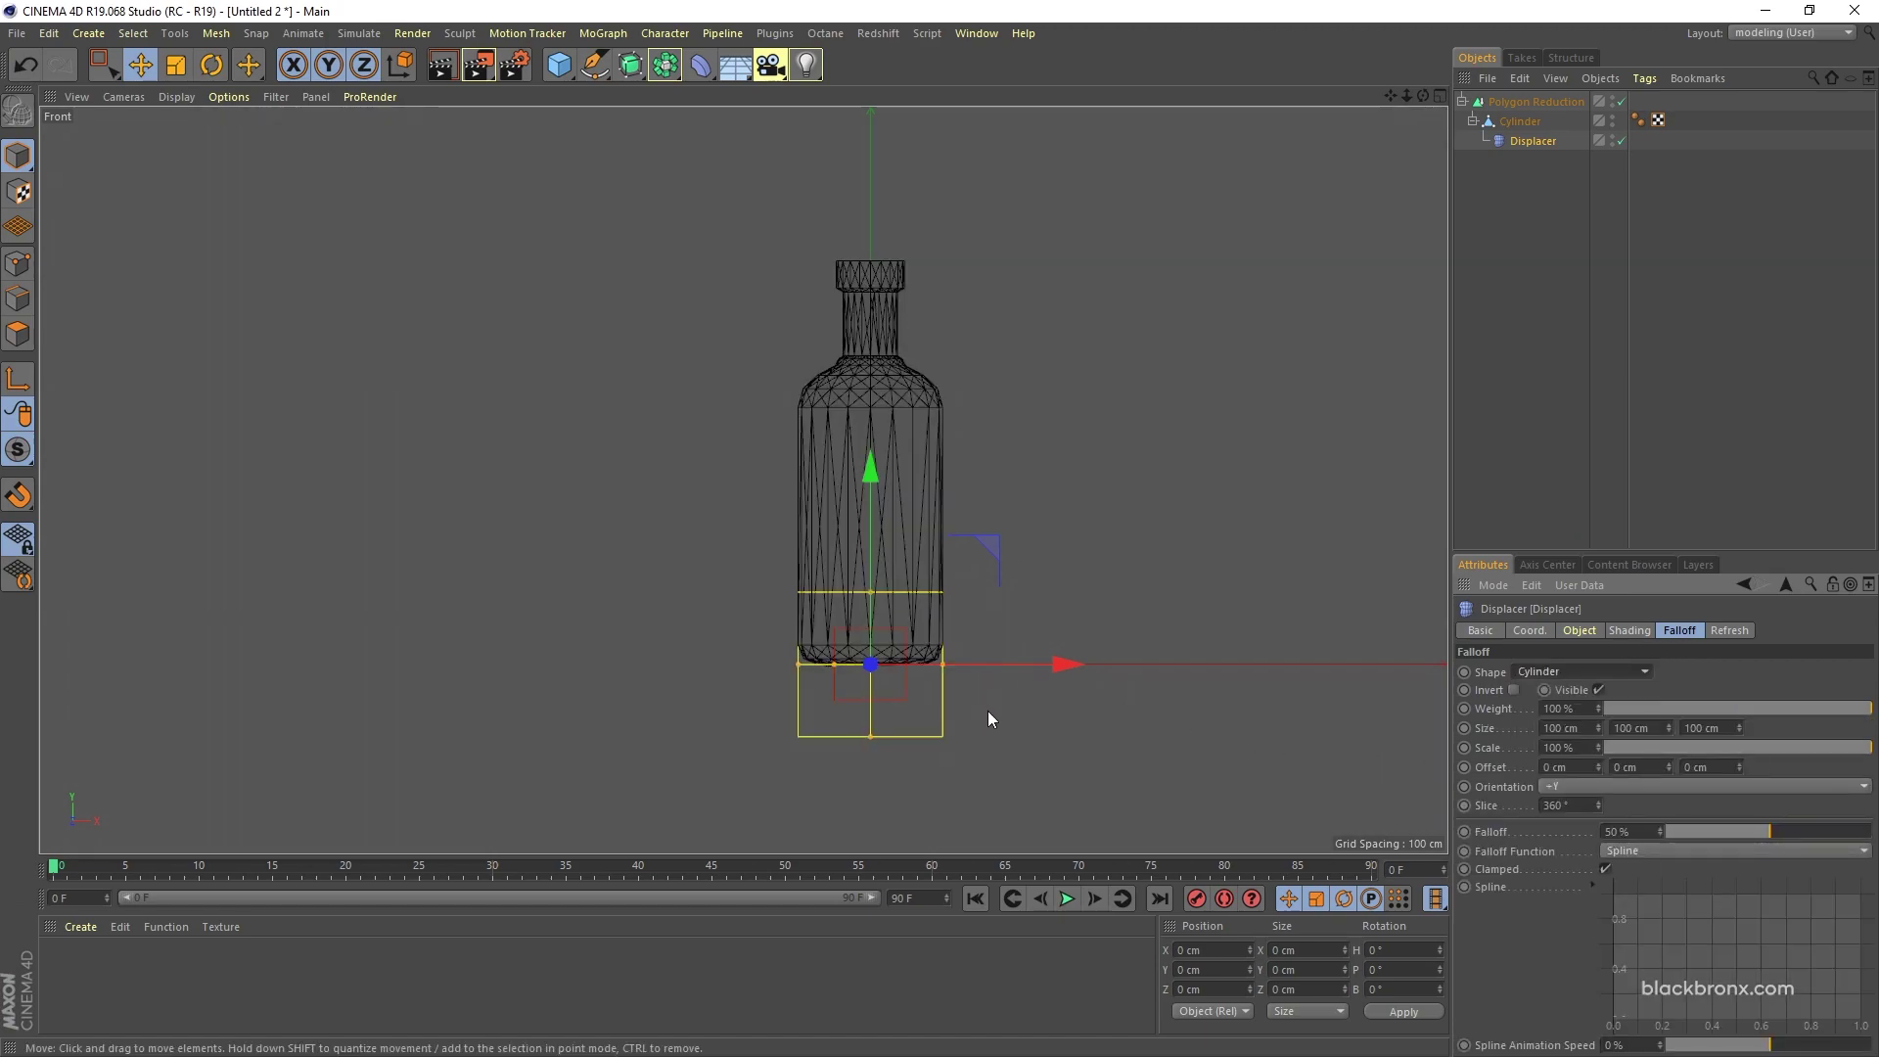
Step: Scale the Displacer's falloff cylinder to about 104.7 cm on each axis and set its falloff to 0%
key("t")
left_click_drag(998, 751, 1030, 748)
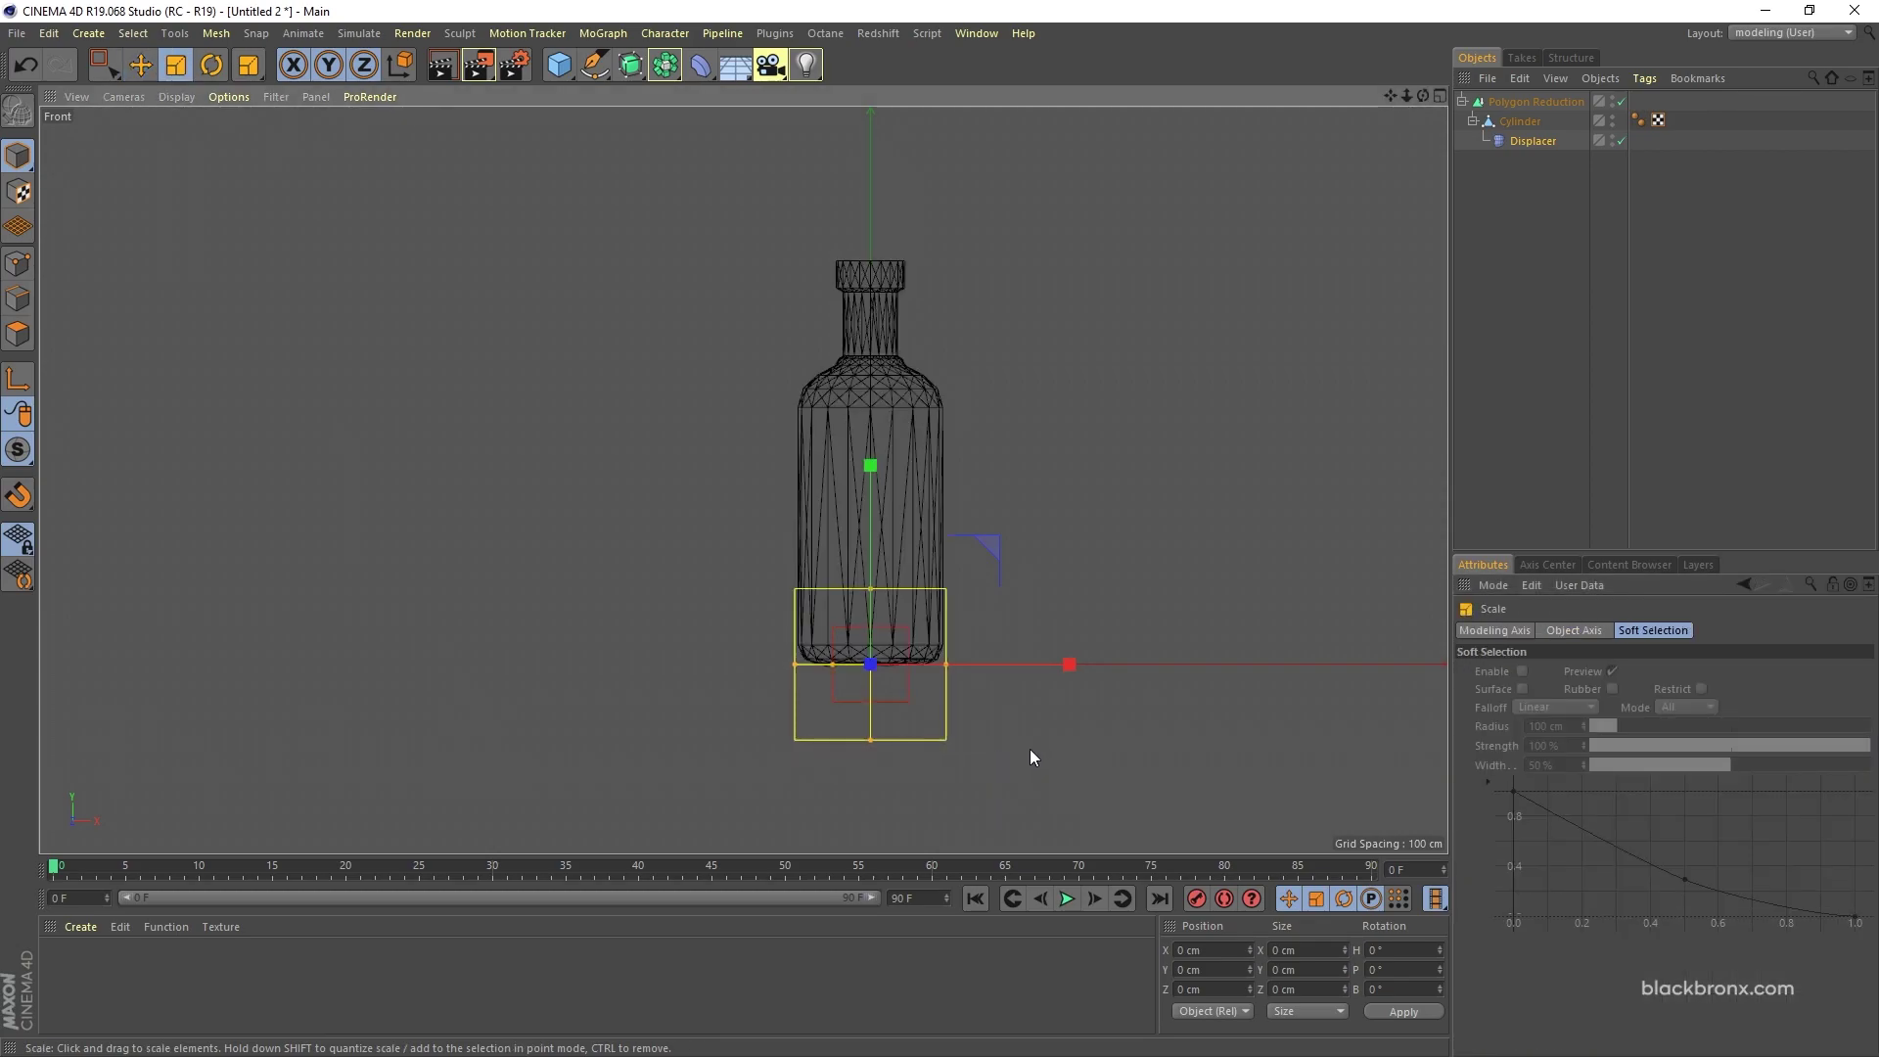
left_click(1546, 144)
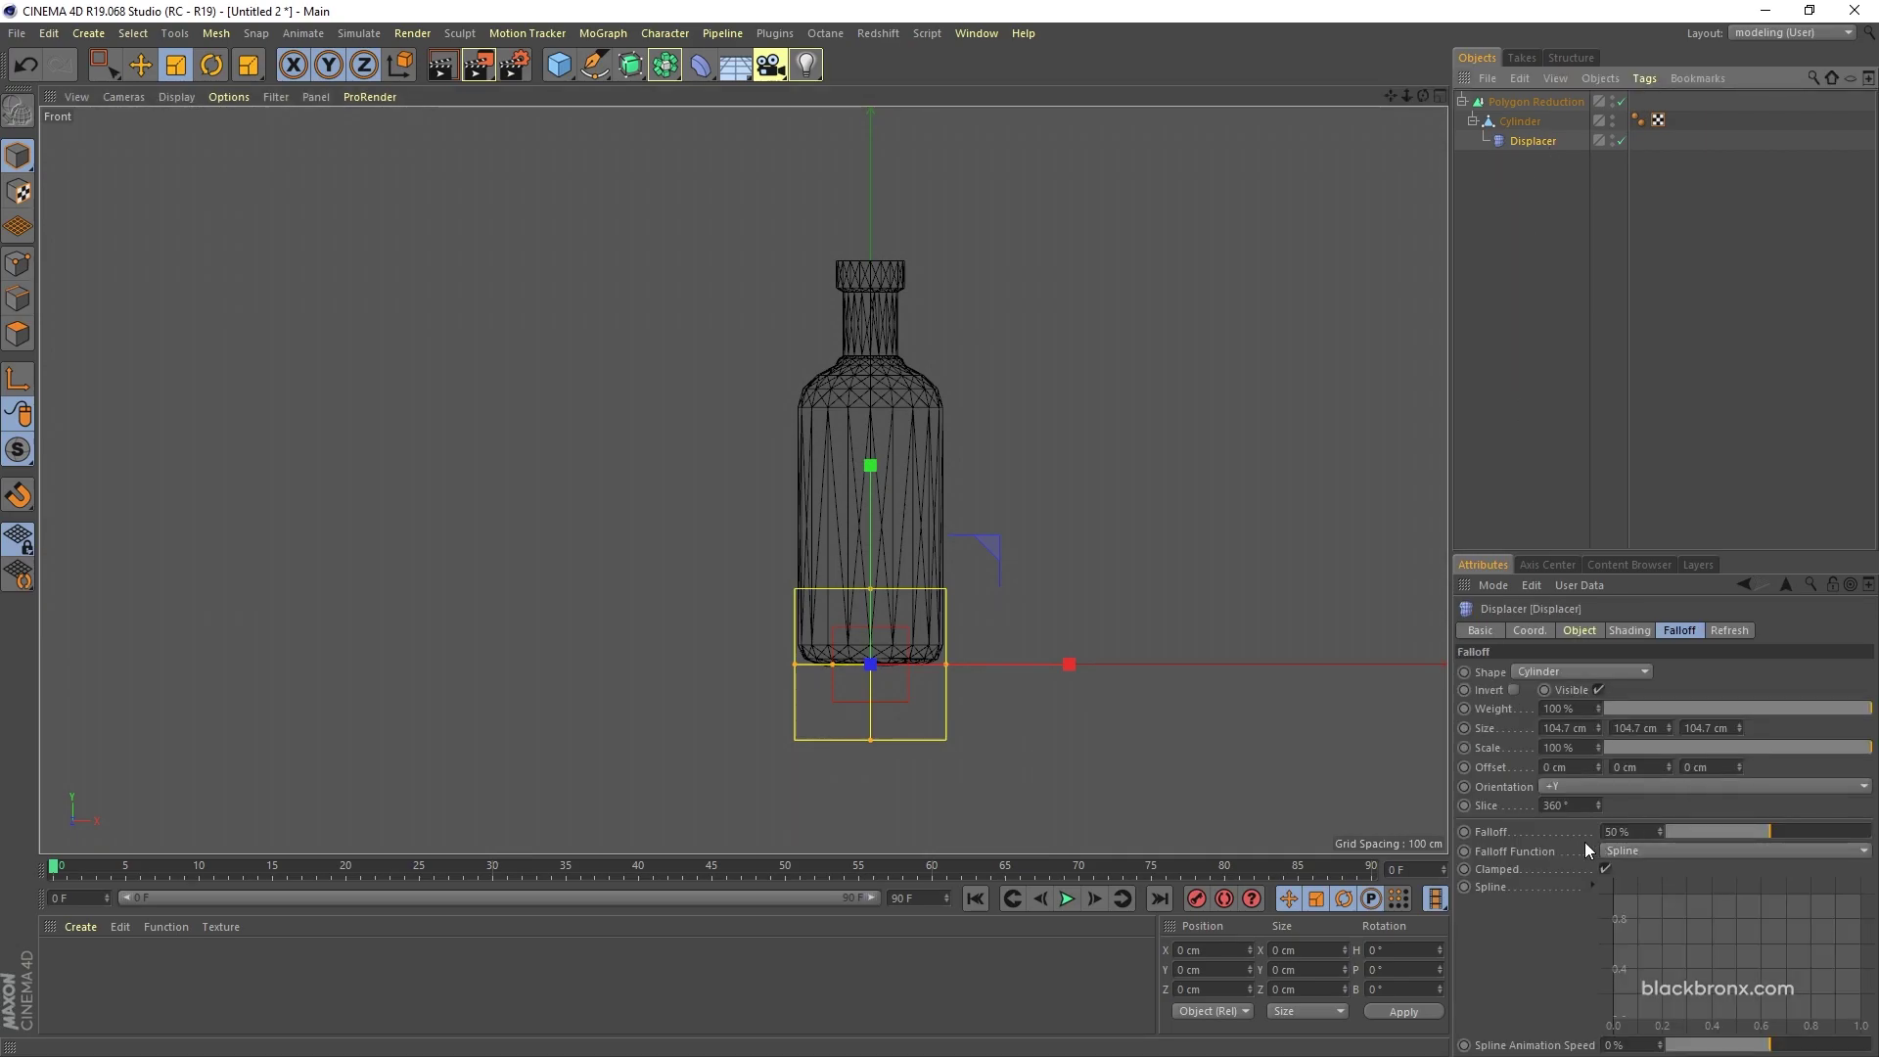
left_click_drag(1760, 830, 1652, 826)
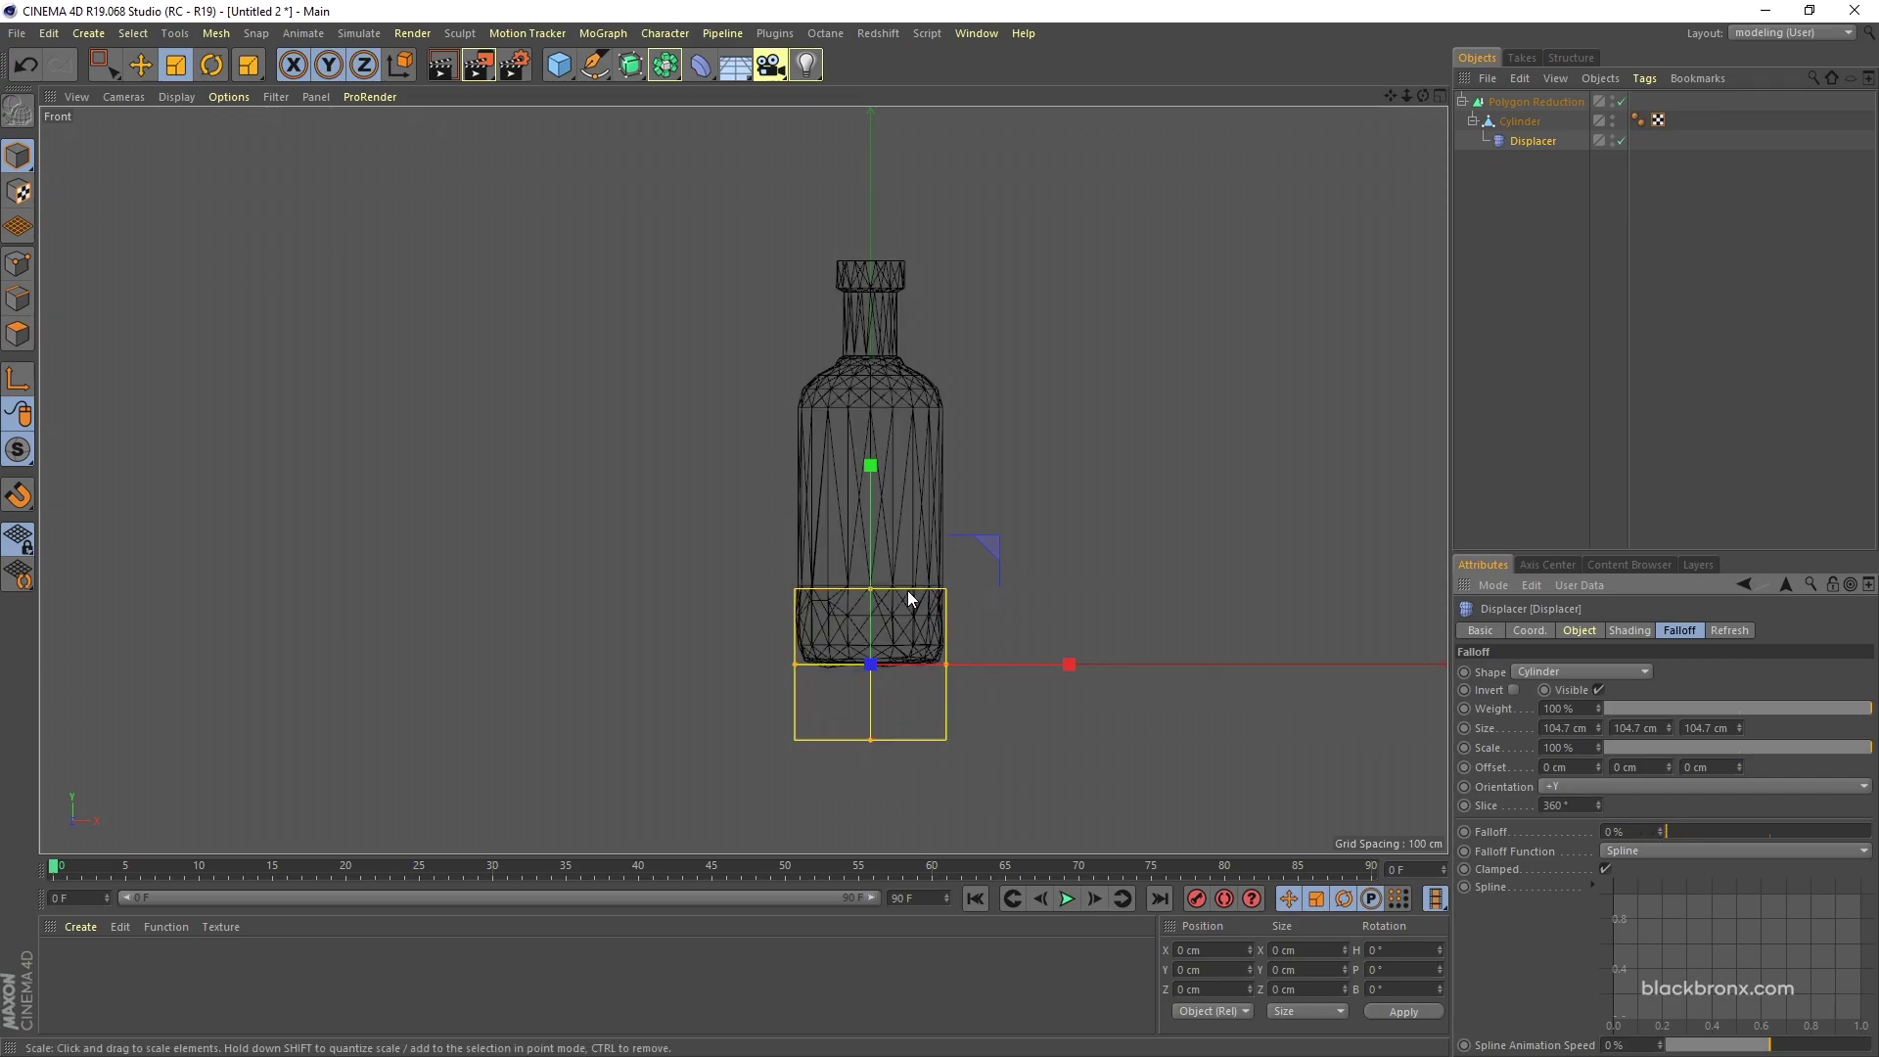
Step: Stretch the falloff cylinder up to the bottle's shoulder and raise the Displacer to about 145 cm in Y
left_click_drag(873, 585, 877, 419)
key("e")
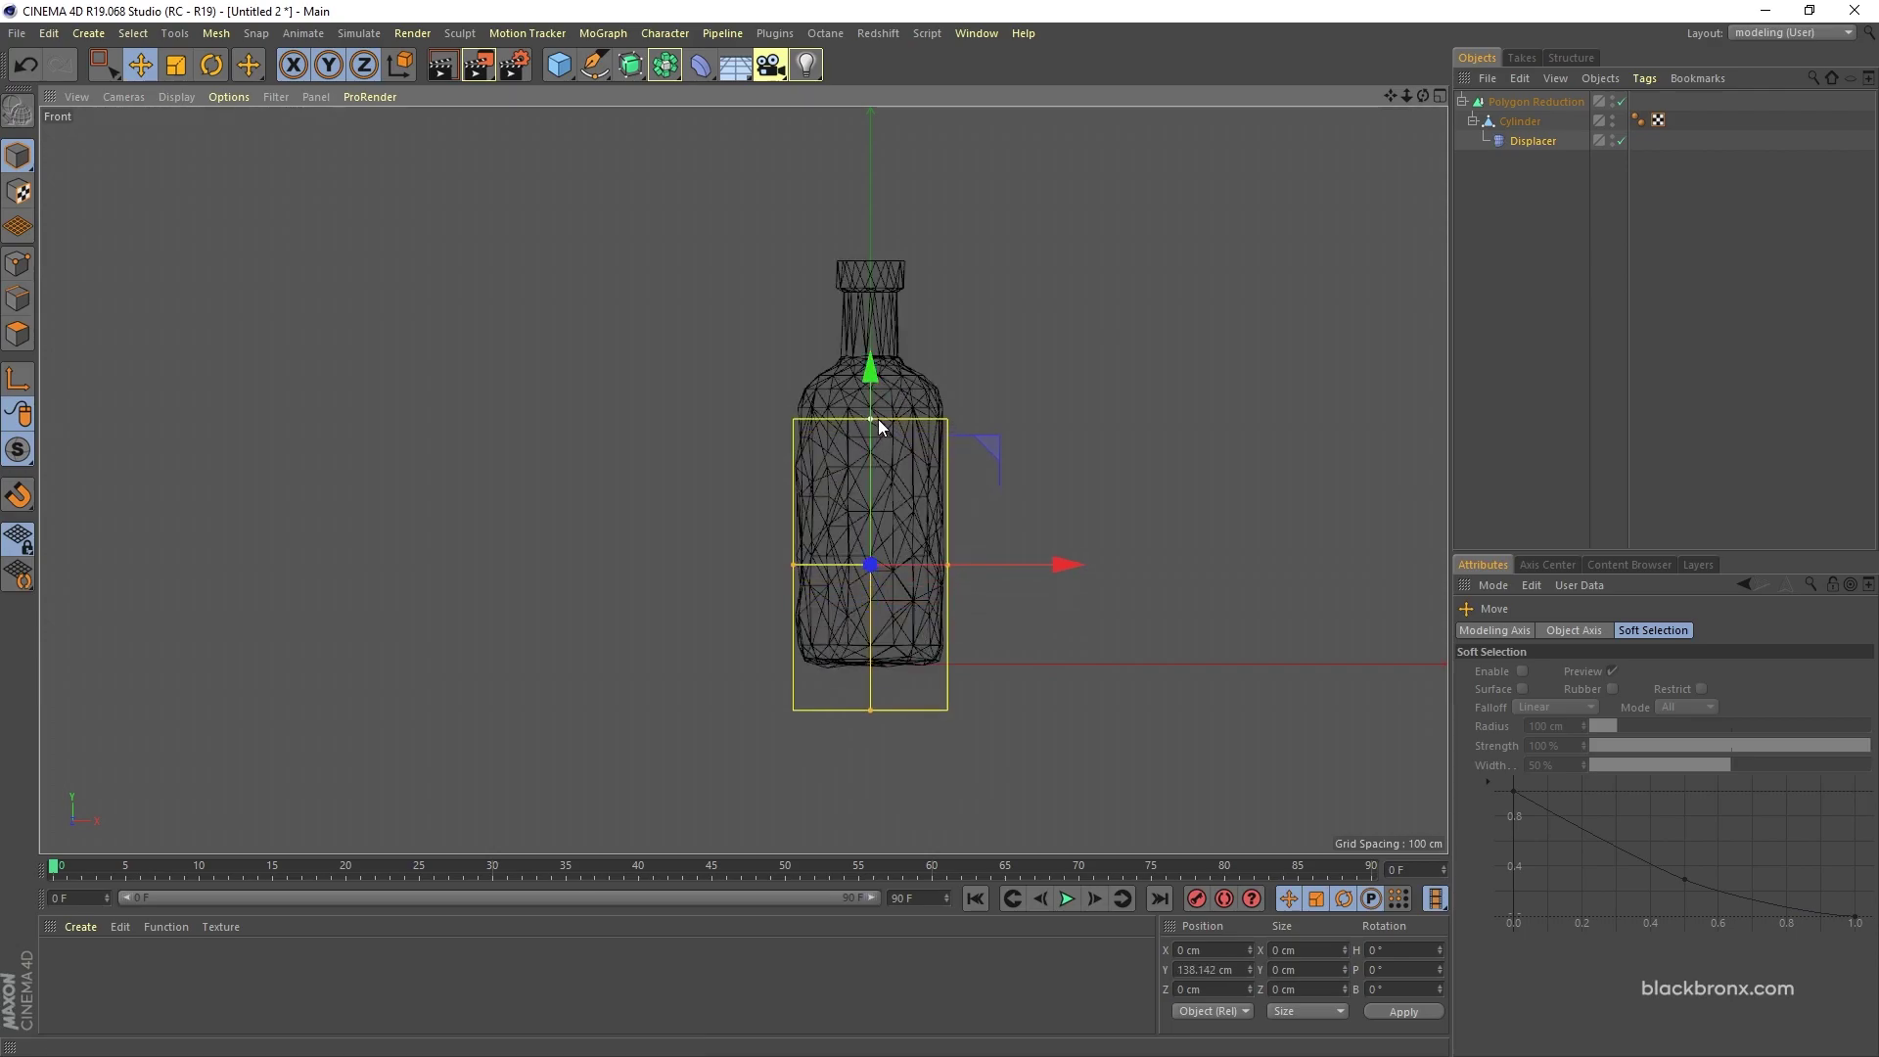
scroll(876, 413, "up", 4)
middle_click_drag(961, 554, 932, 425, "alt")
scroll(853, 421, "down", 4)
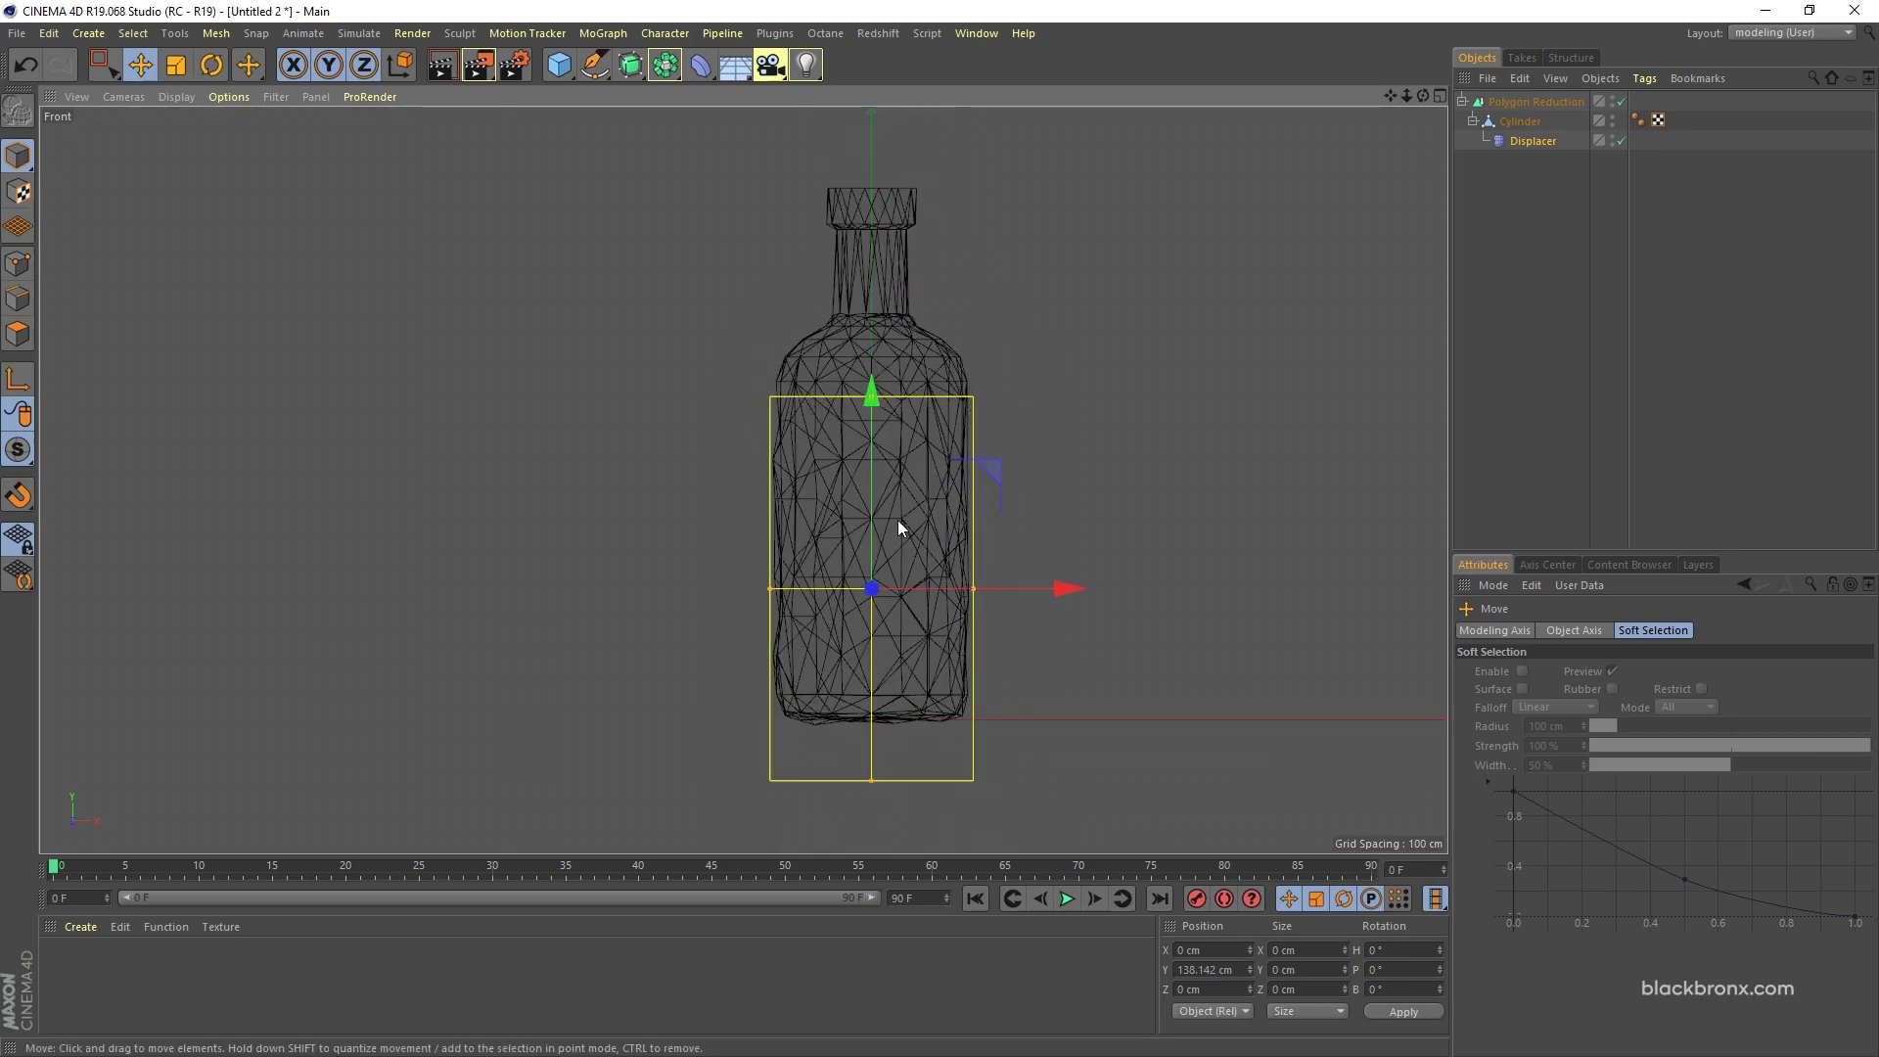
left_click_drag(873, 399, 873, 392)
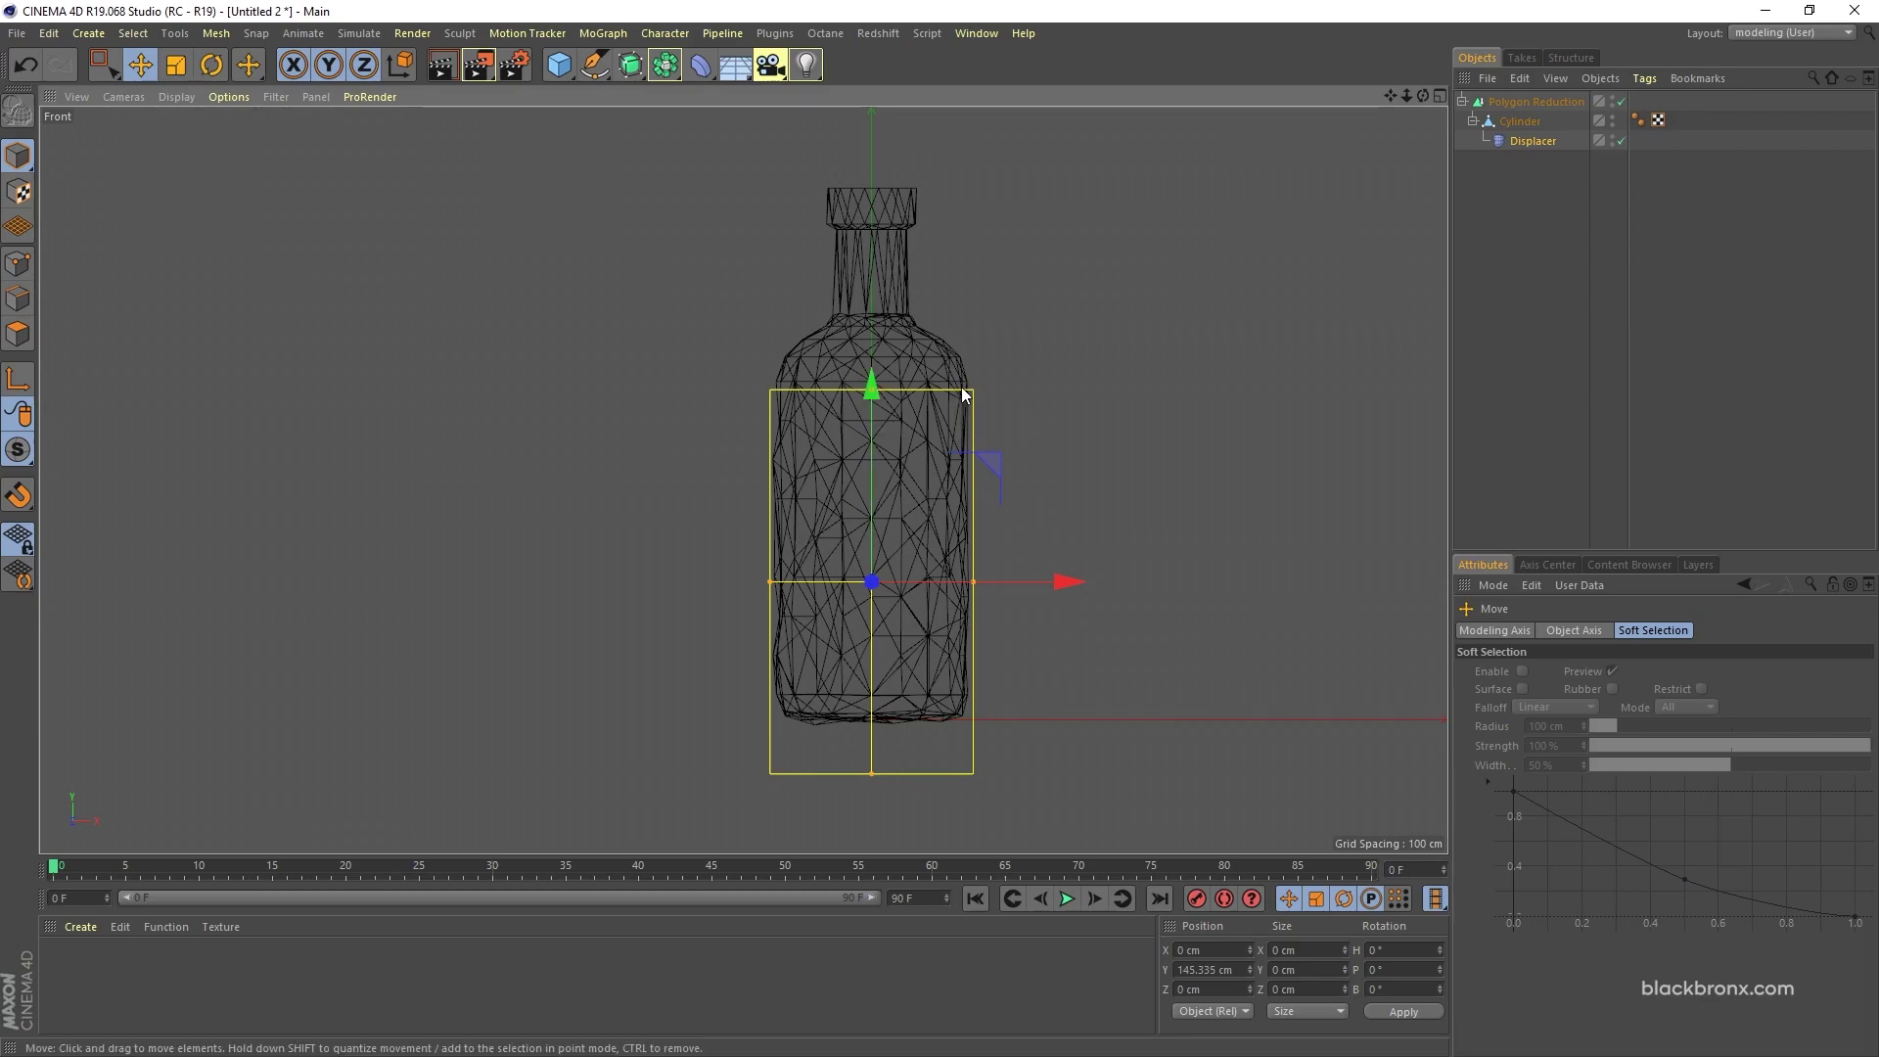
Step: Duplicate the Displacer upward to about 479 cm in Y and shorten its falloff cylinder to enclose the bottle's neck and shoulder
middle_click_drag(1022, 400, 1018, 551, "alt")
scroll(1018, 450, "down", 3)
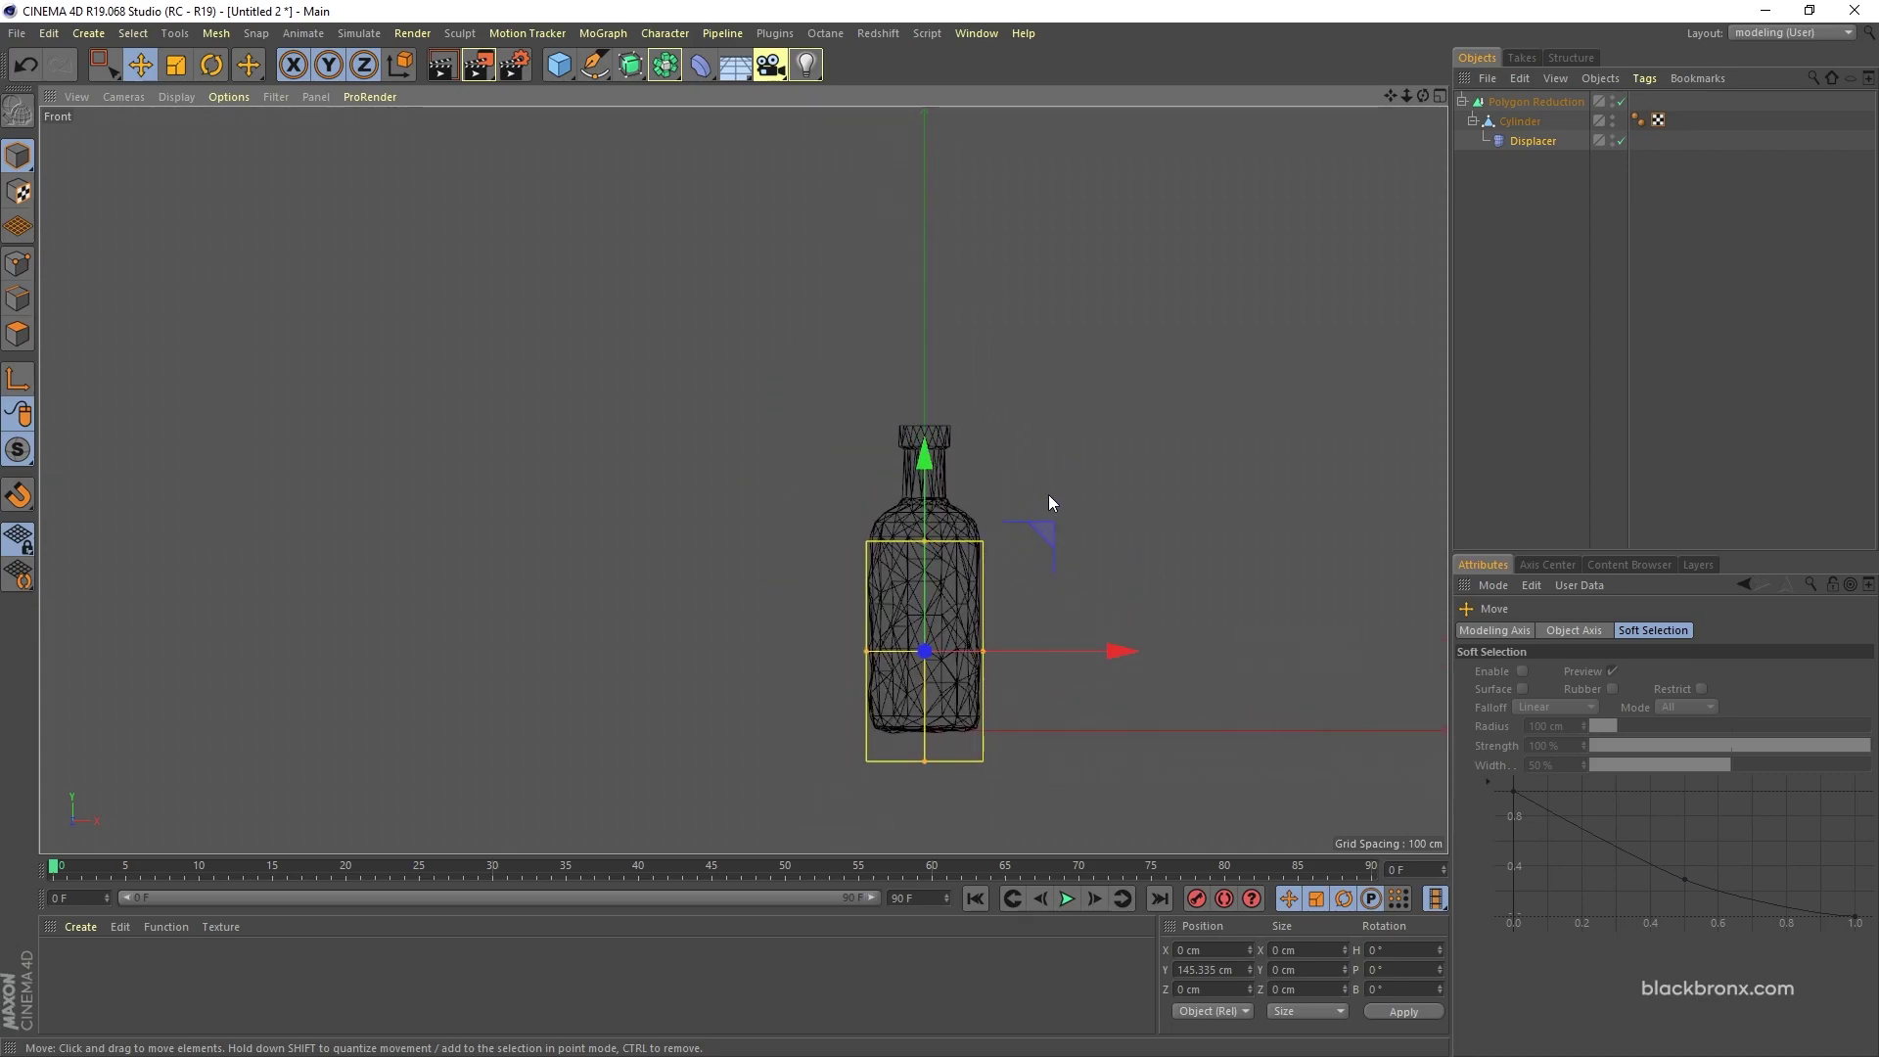
left_click_drag(925, 485, 943, 319, "ctrl")
scroll(936, 385, "up", 3)
left_click_drag(916, 406, 914, 437)
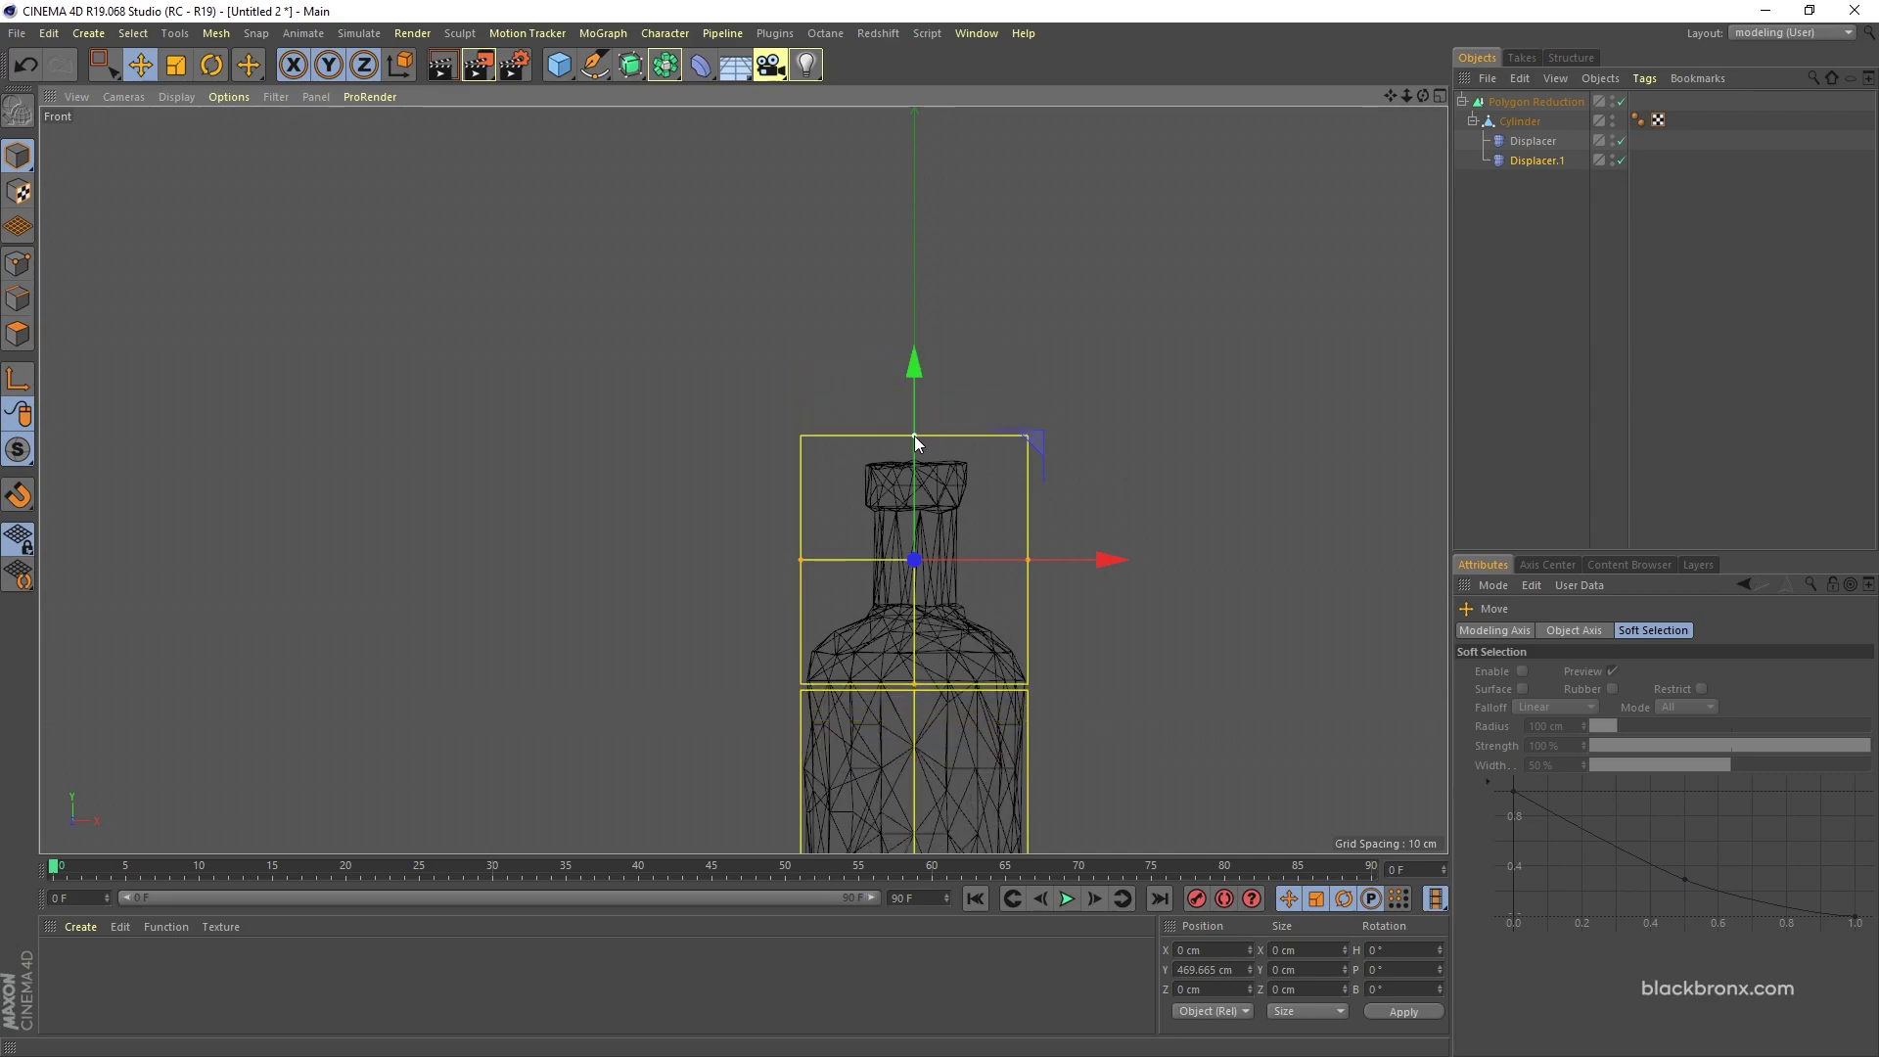
left_click_drag(914, 373, 918, 362)
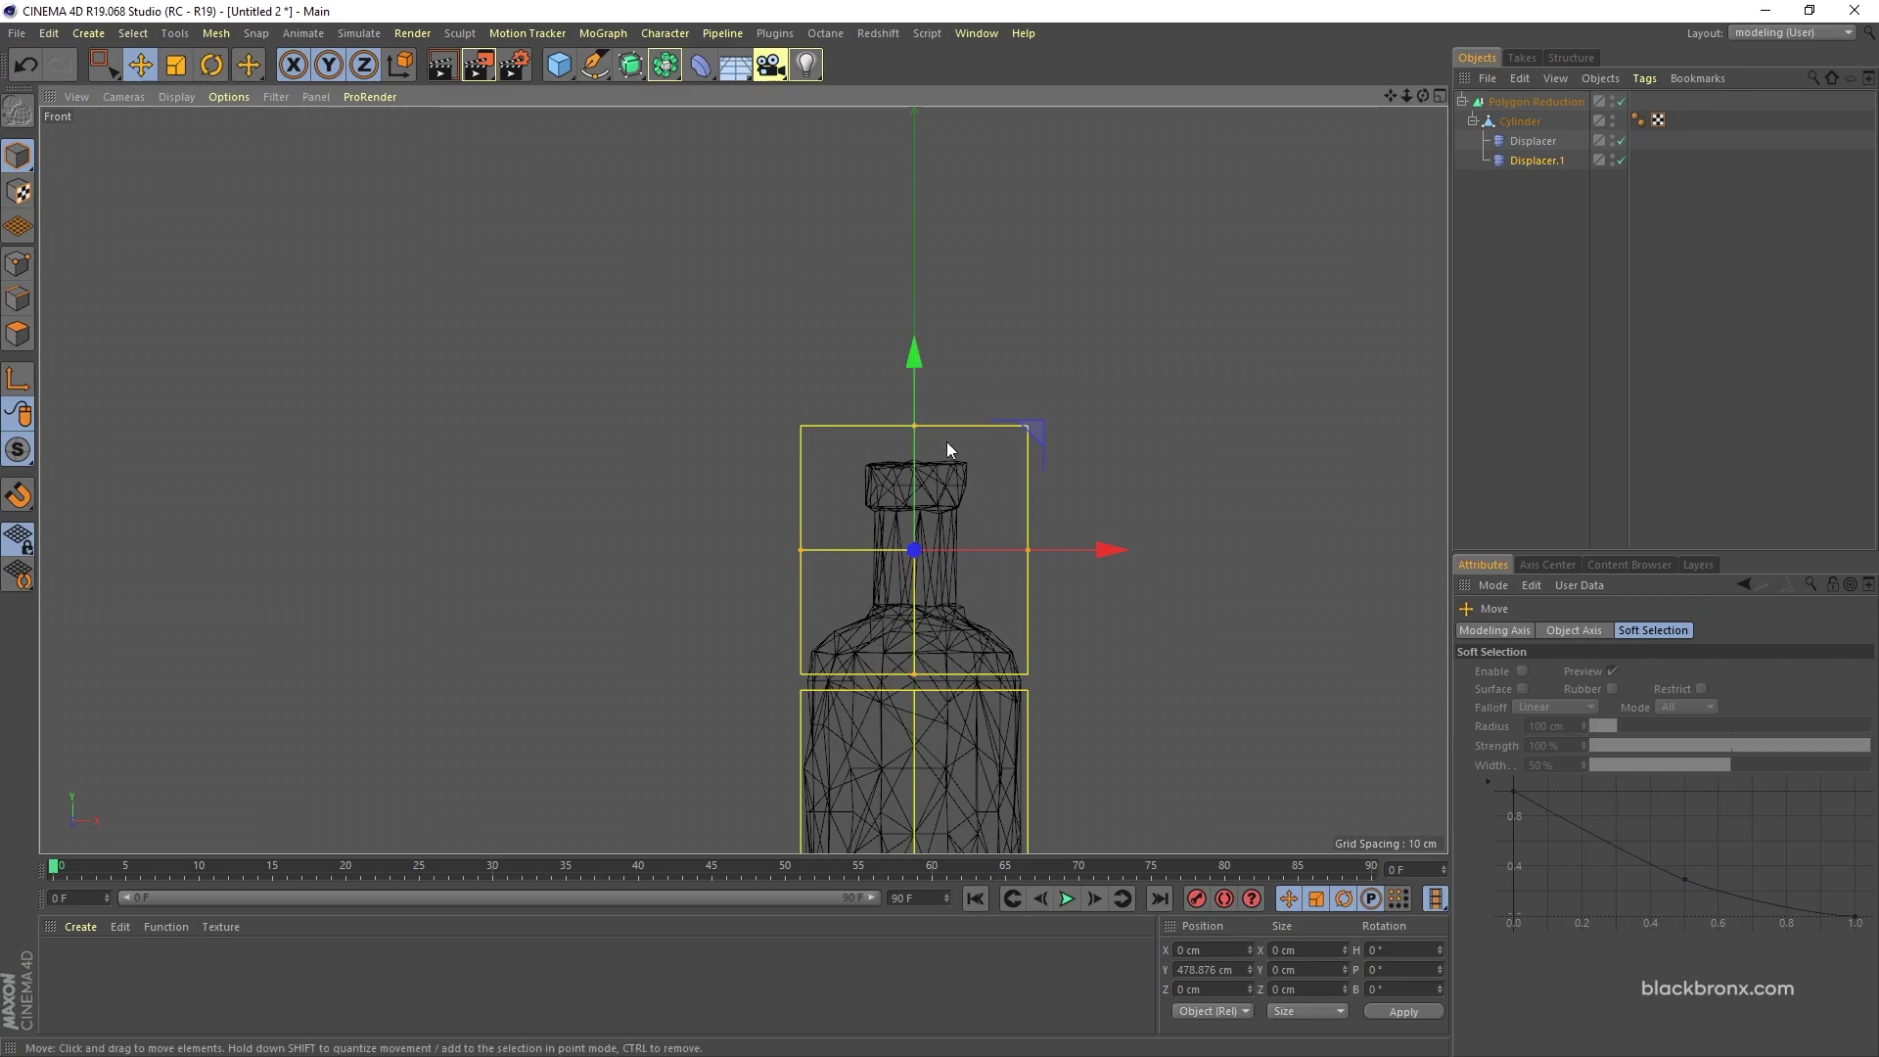
Step: Bake the Polygon Reduction into a mesh copy with Current State to Object and hide the original generator in the viewport
middle_click_drag(1149, 783, 1150, 521, "alt")
scroll(1152, 518, "down", 3)
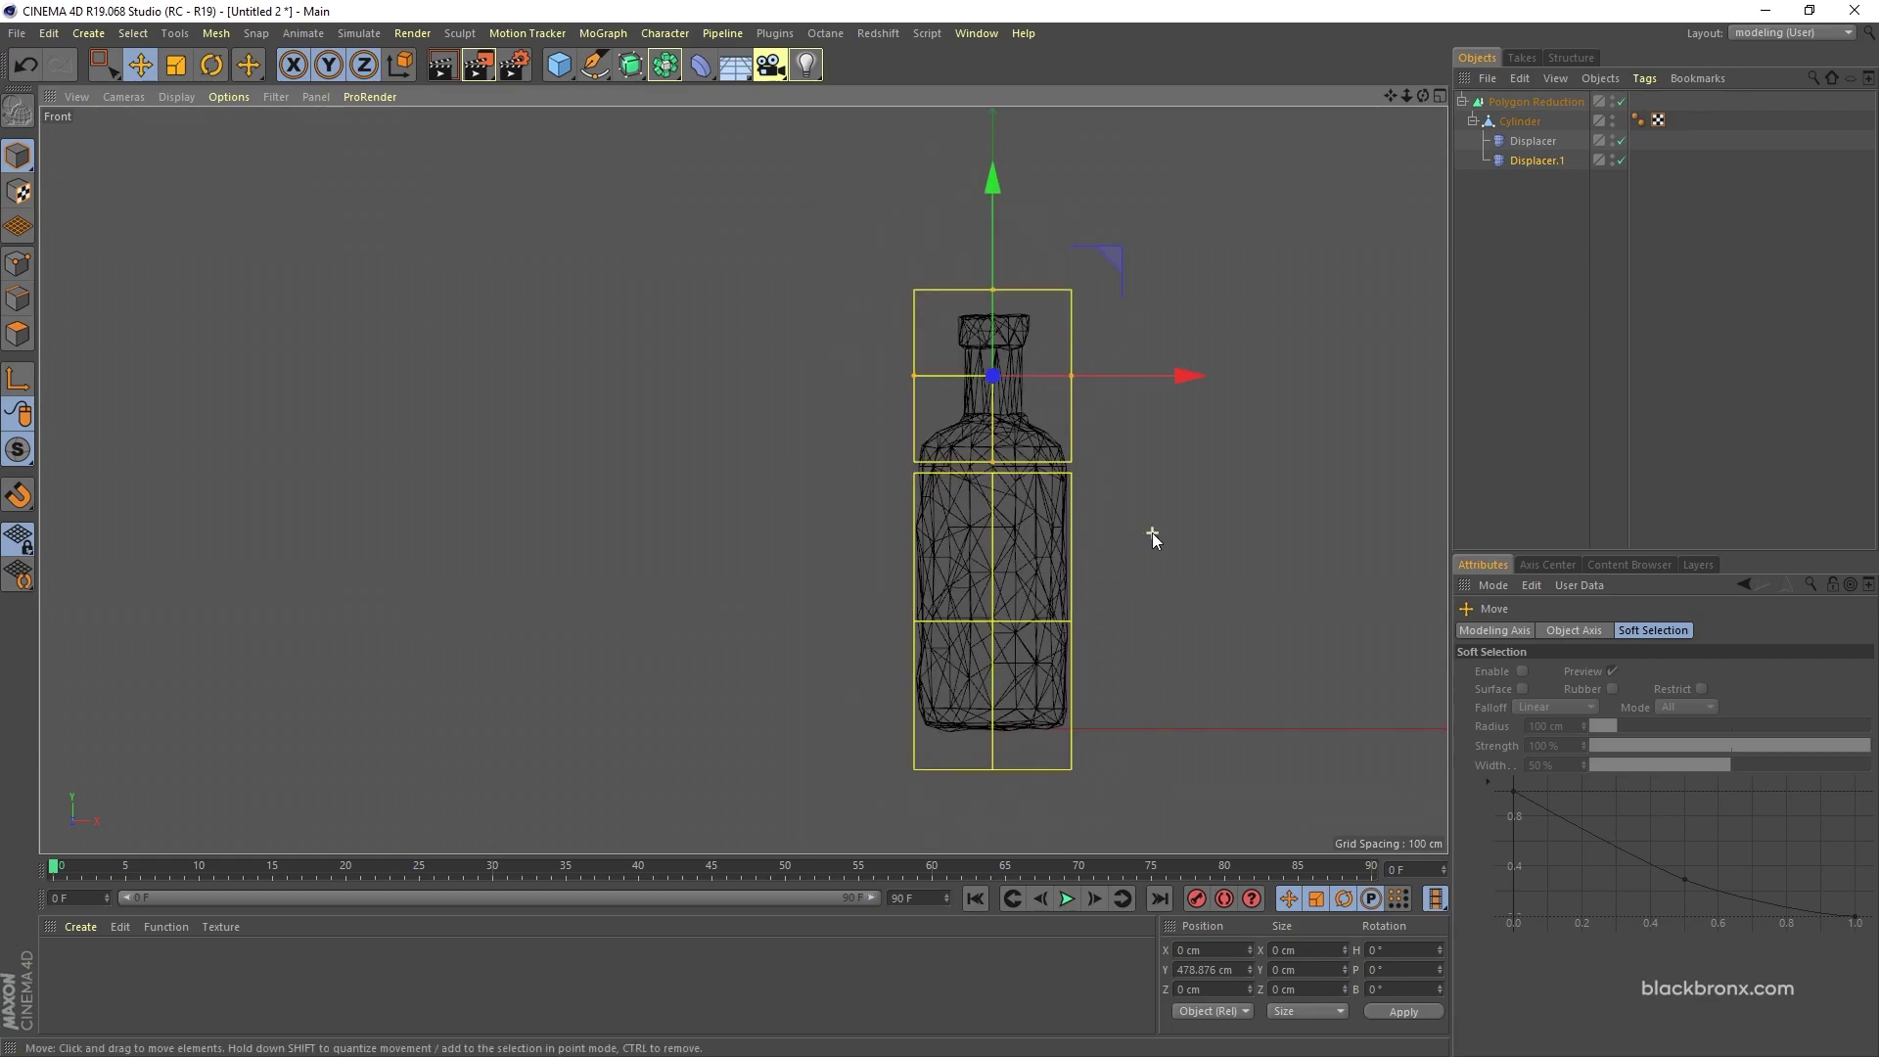
middle_click(1155, 526)
middle_click(630, 396)
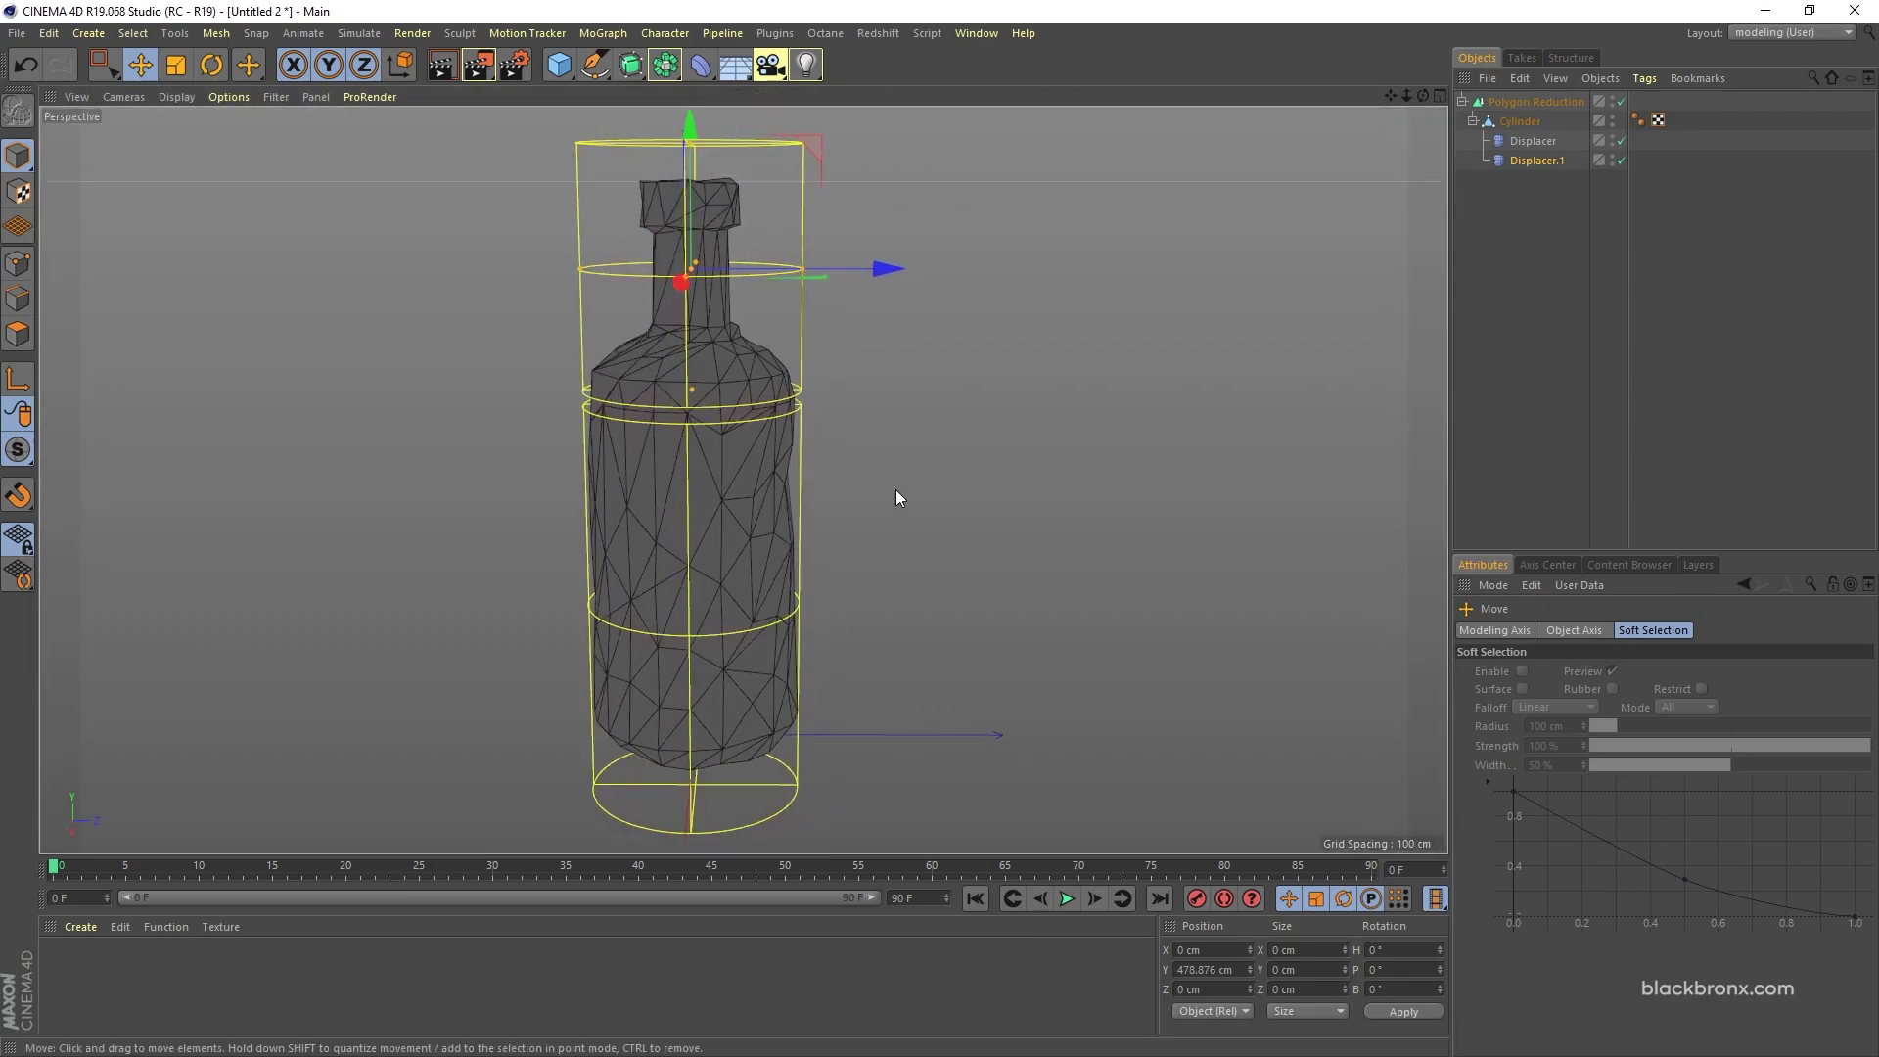
left_click_drag(922, 497, 906, 502, "alt")
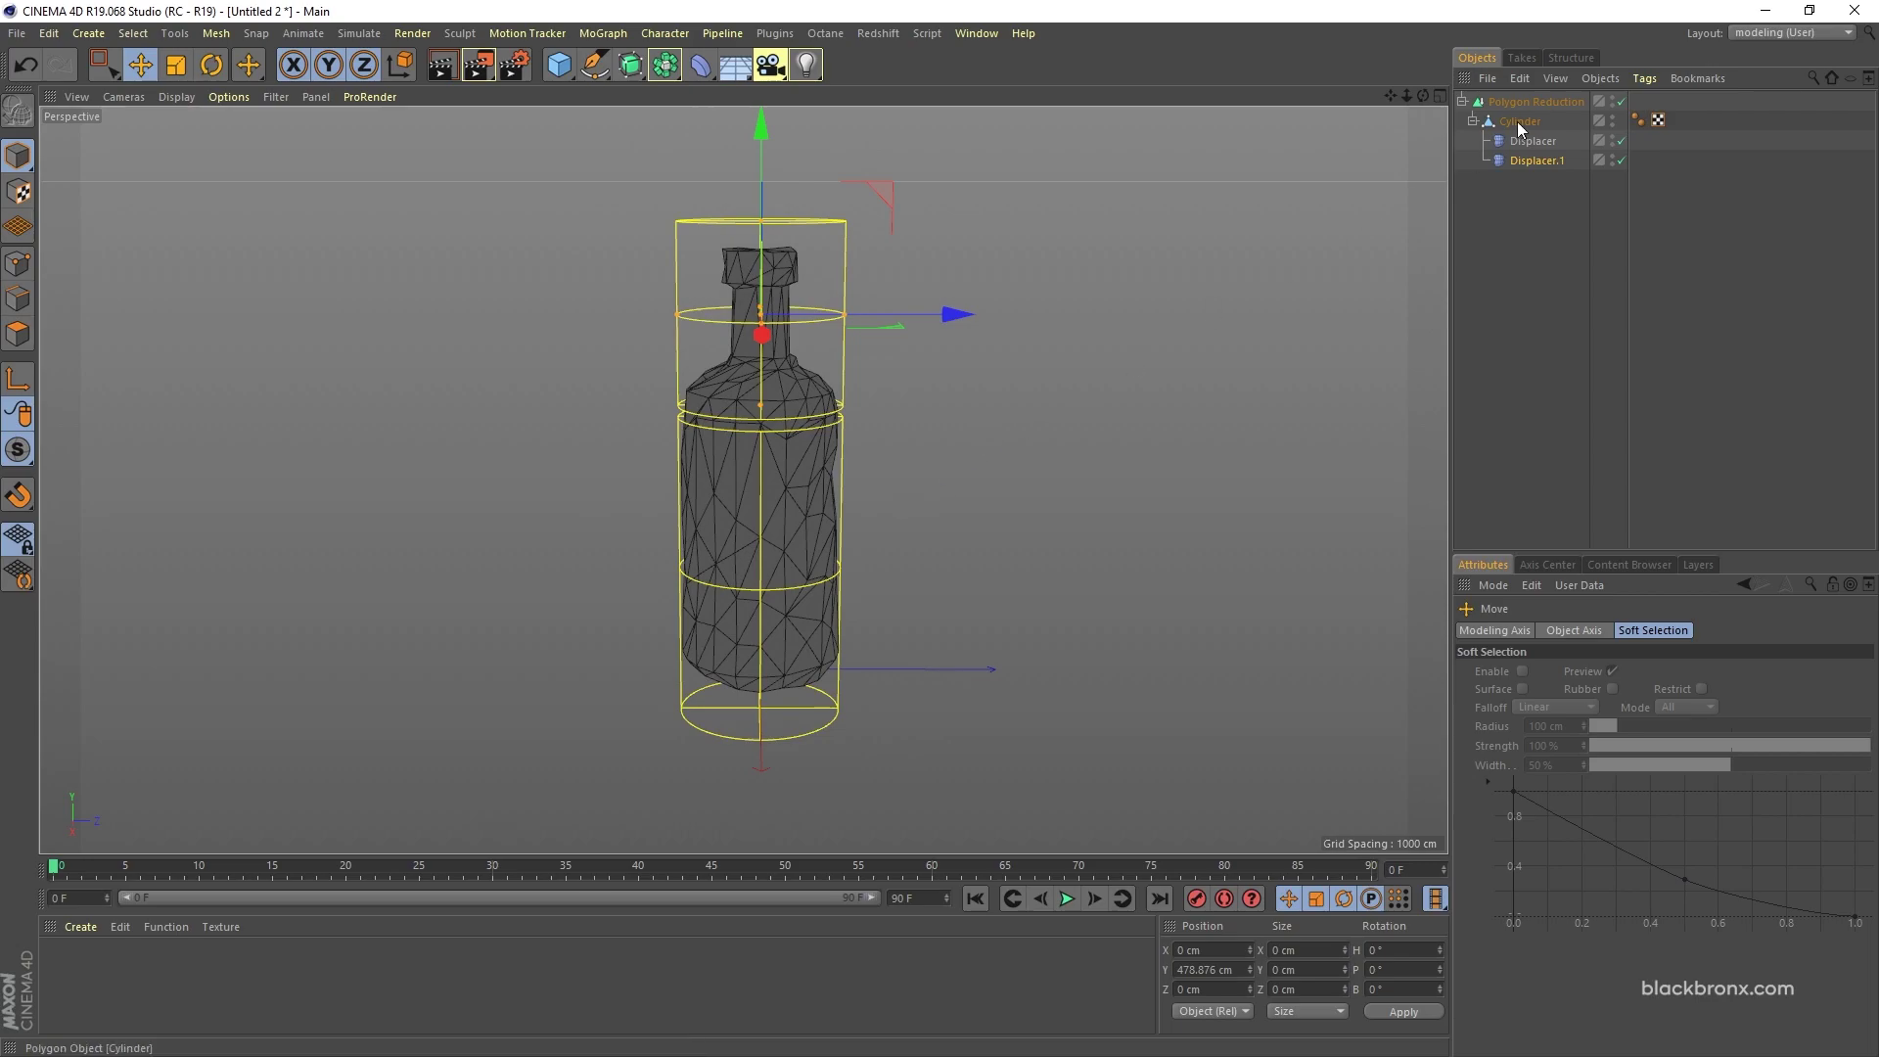
left_click(1538, 104)
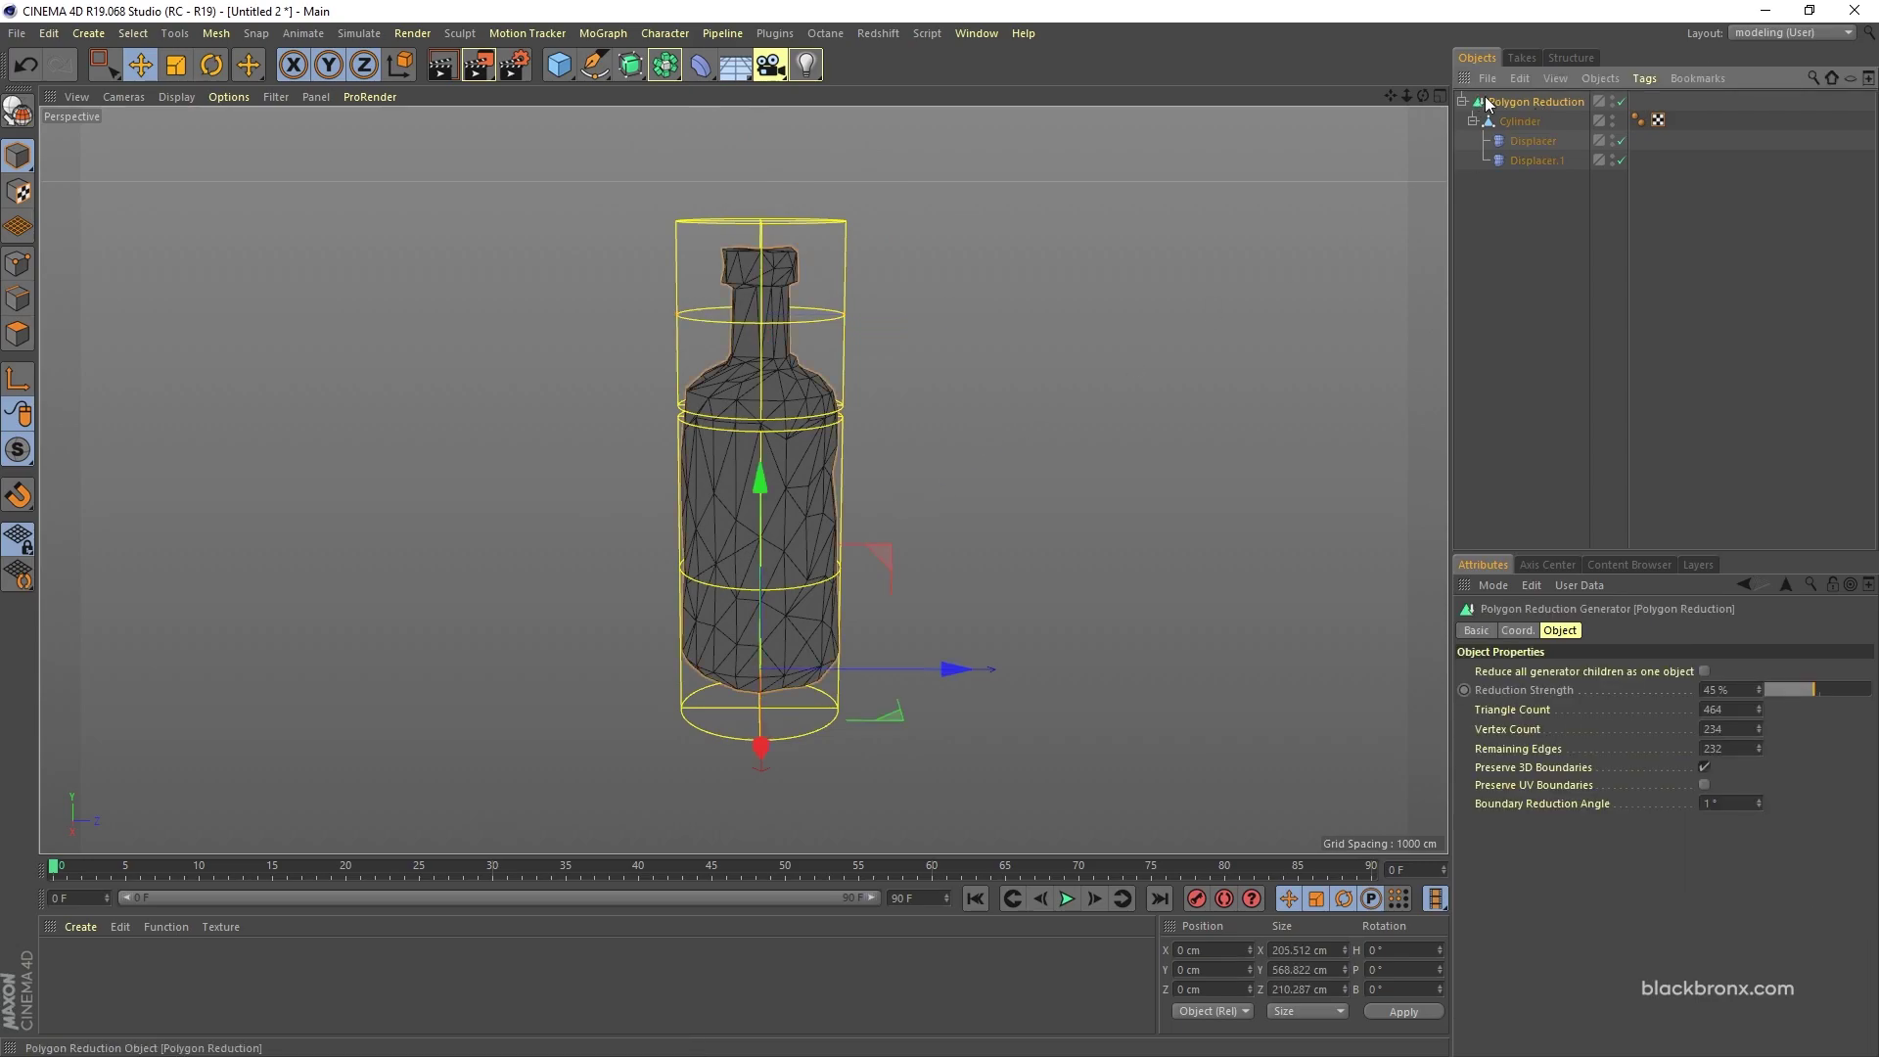
right_click(1516, 101)
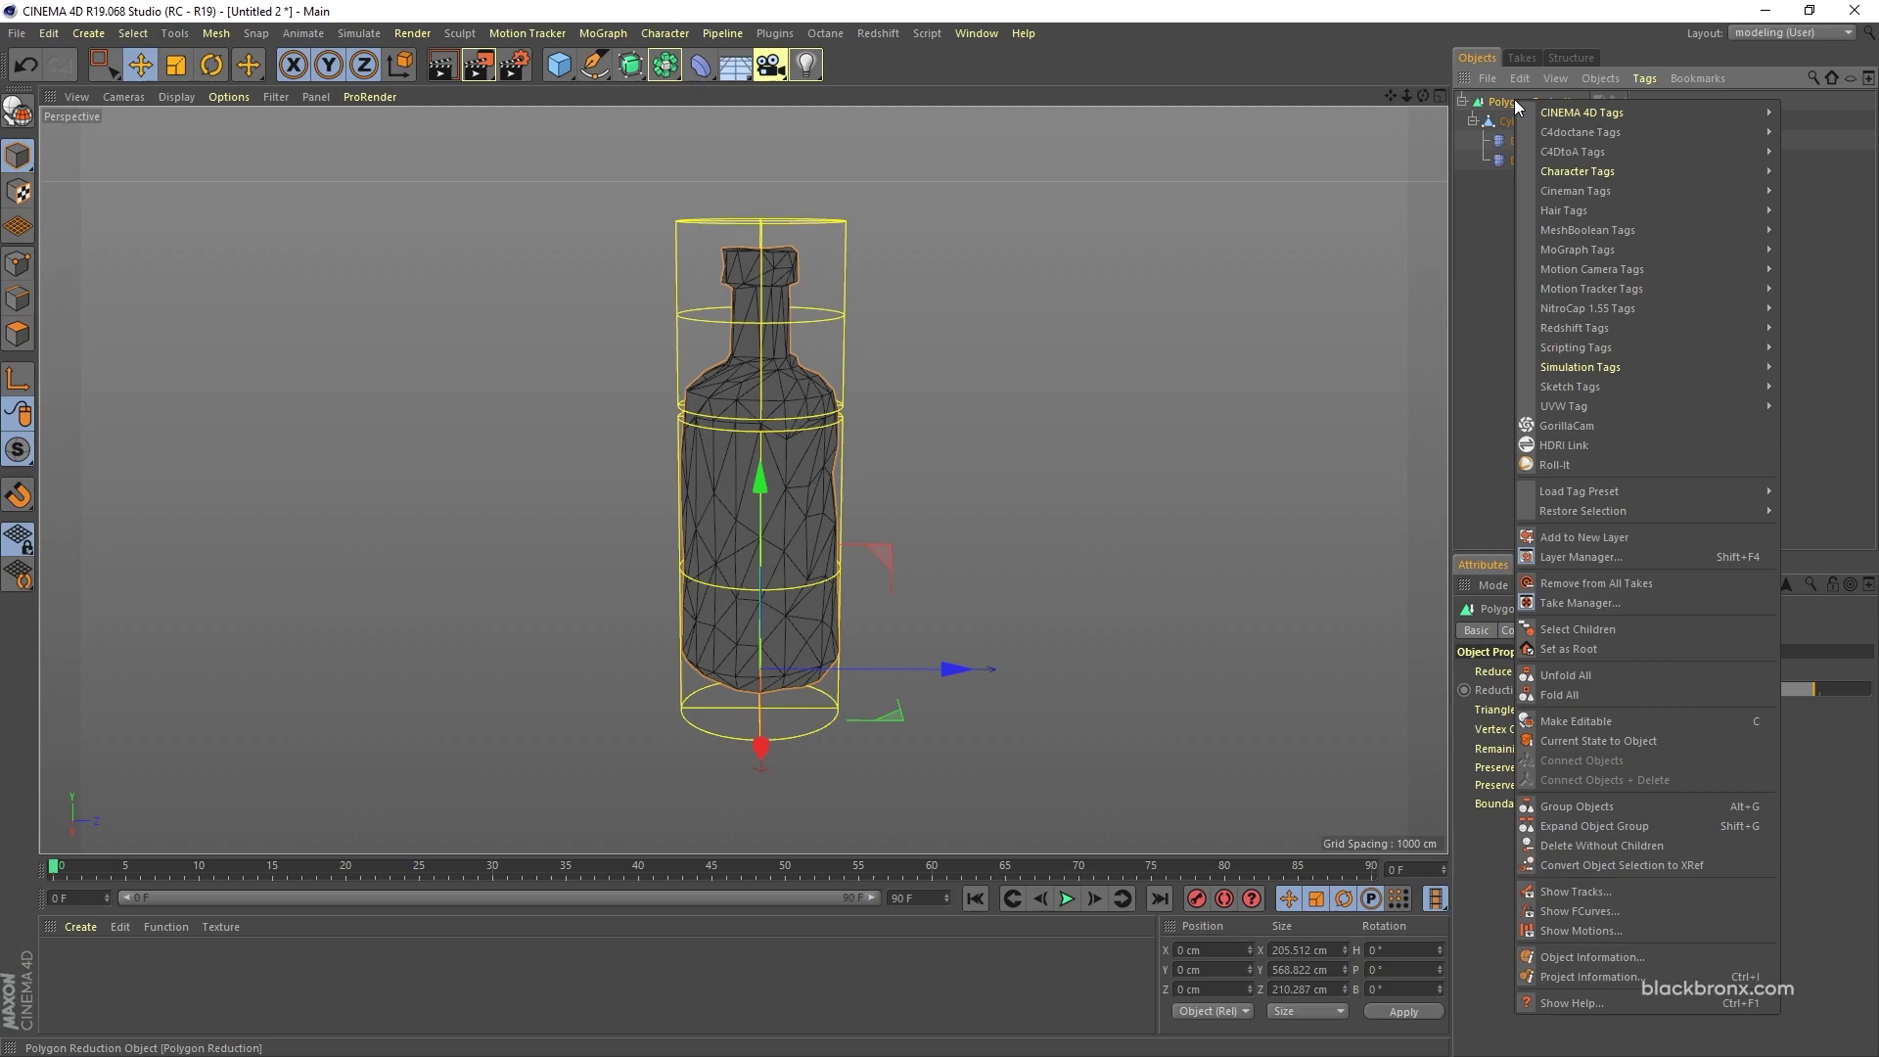
left_click(1589, 745)
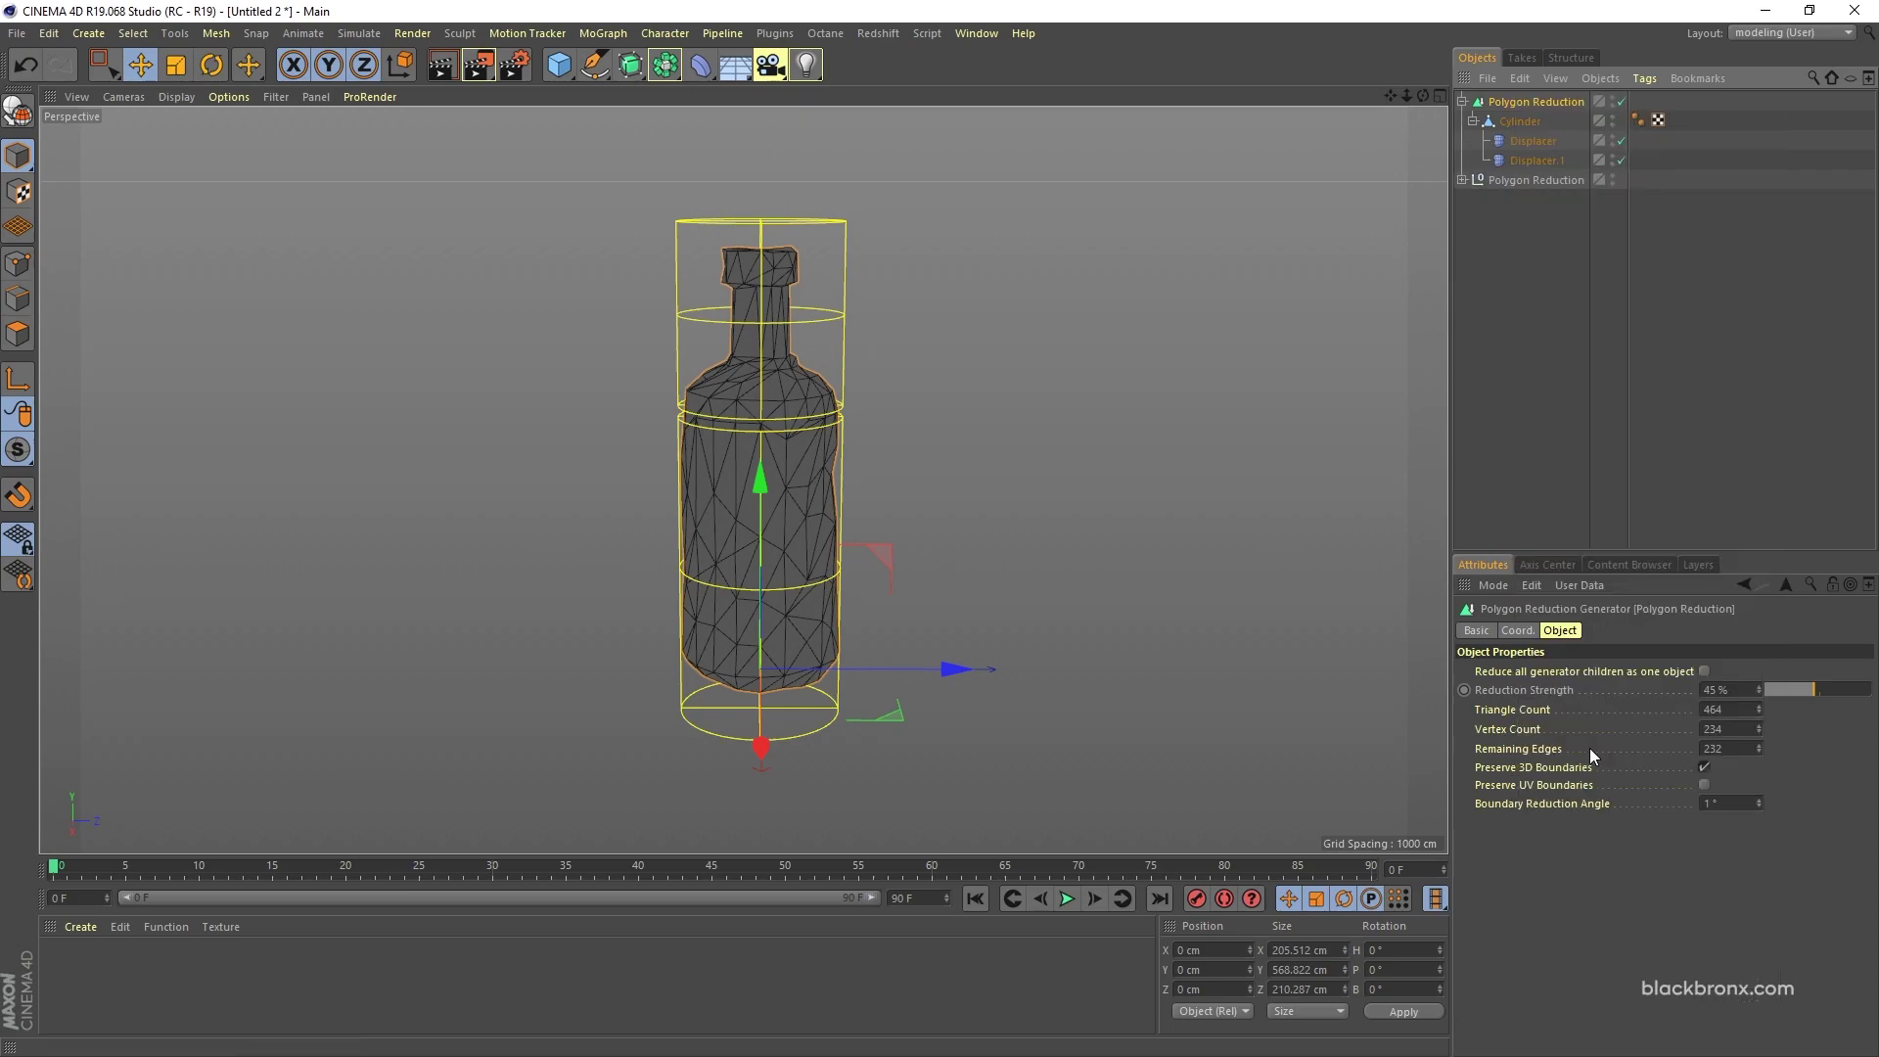
left_click(1611, 102)
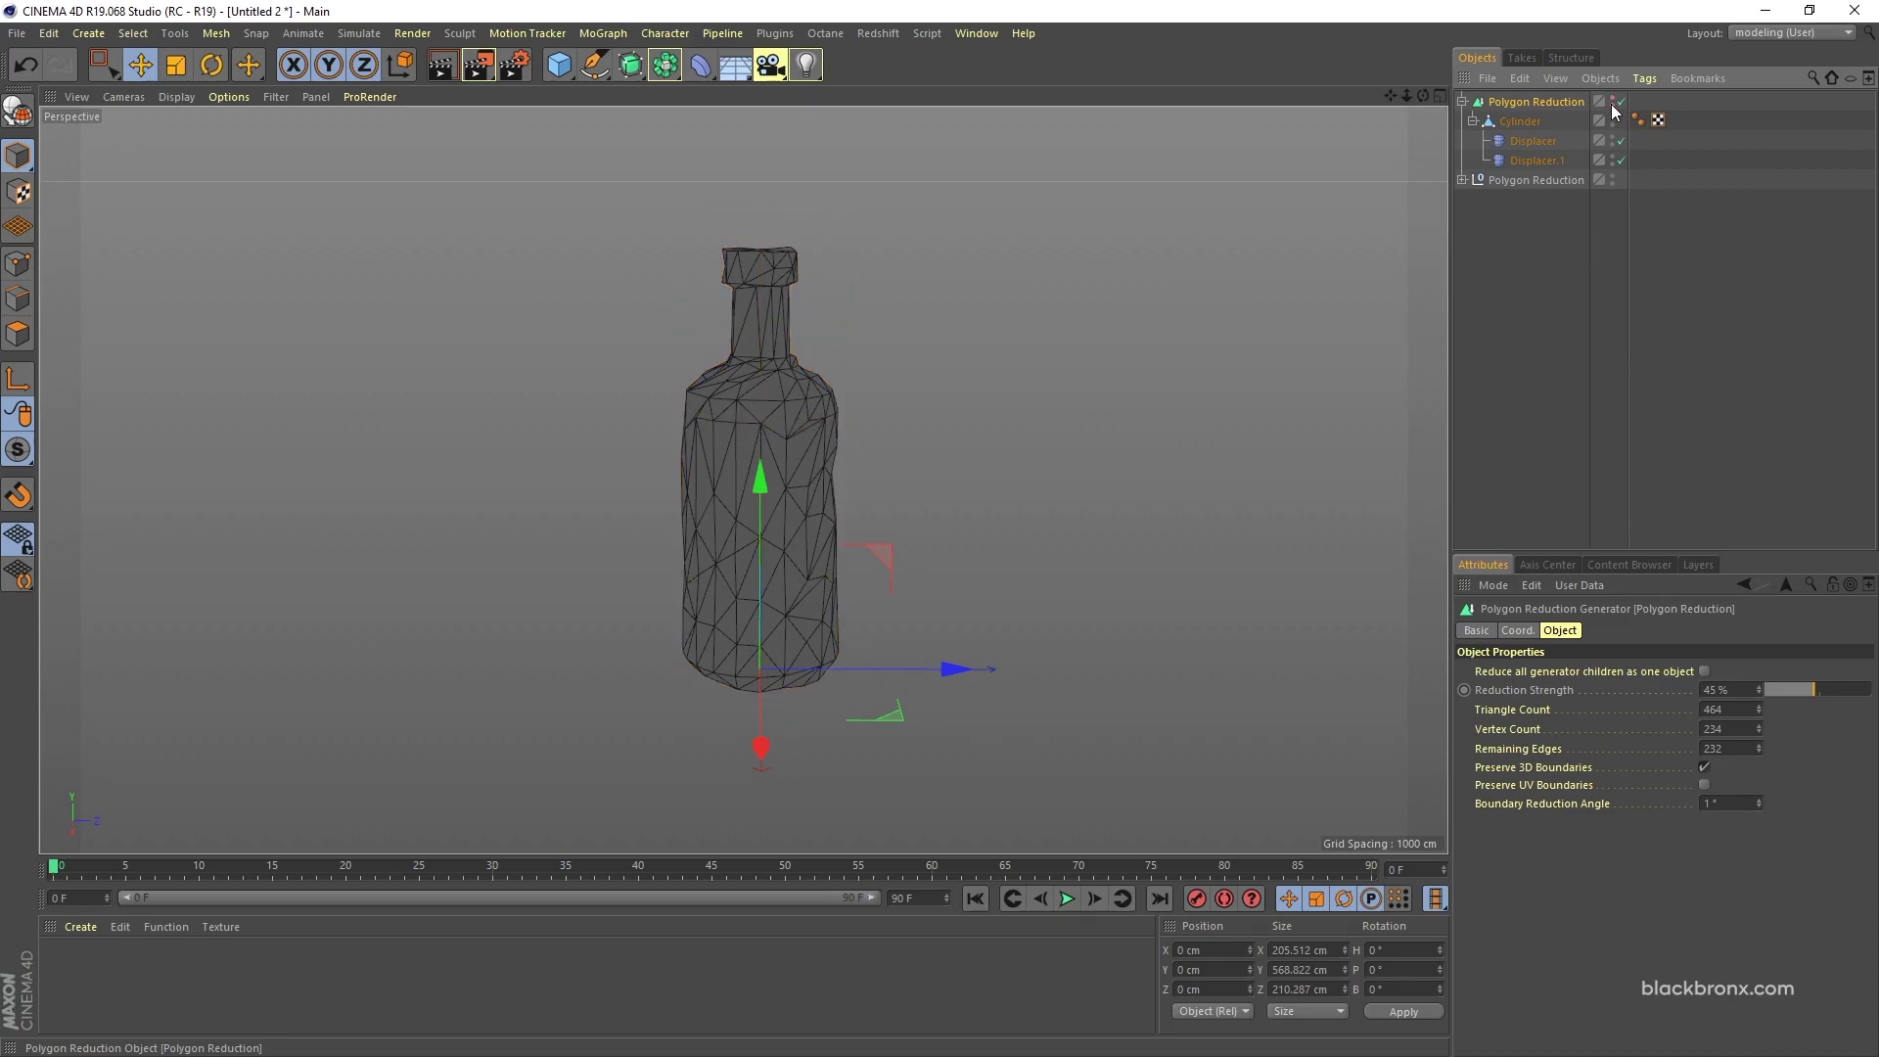
Step: Move the baked Cylinder mesh out of its Polygon Reduction null and delete the empty null
left_click(1462, 101)
left_click(1533, 121)
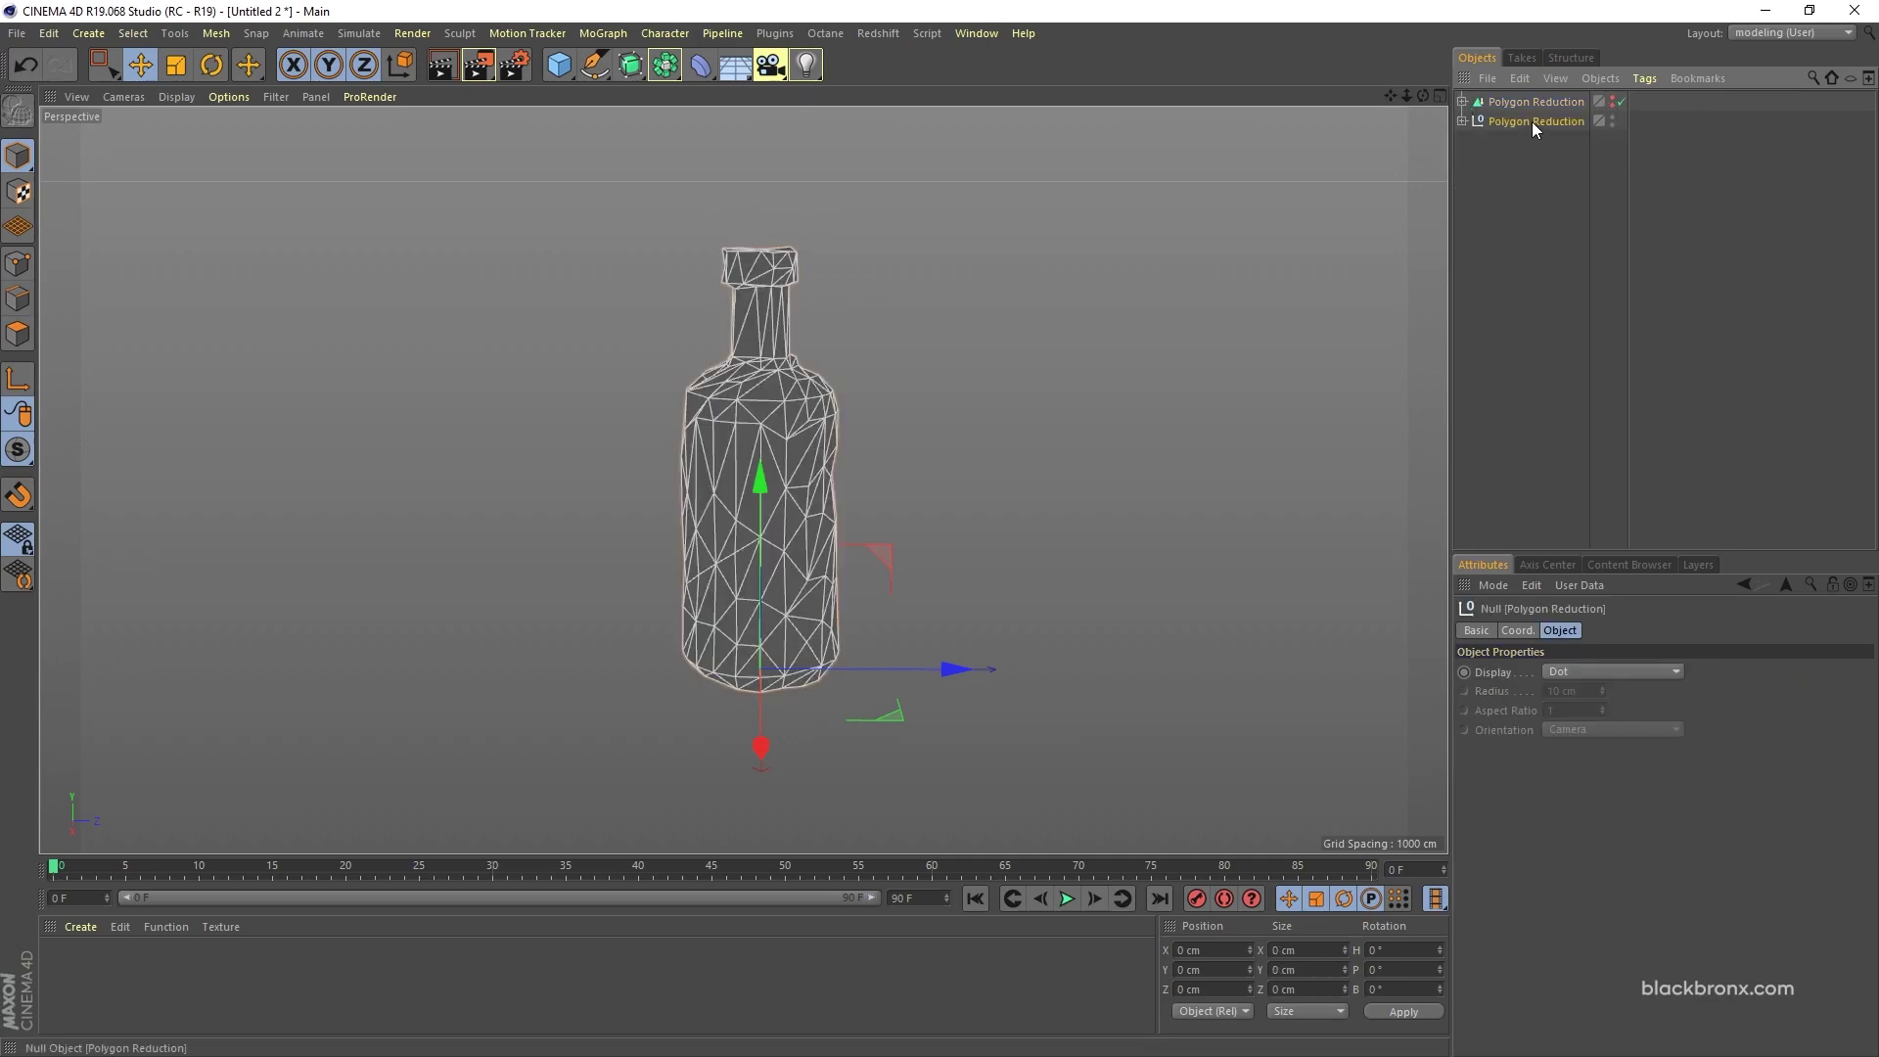
left_click(1462, 121)
left_click(1512, 140)
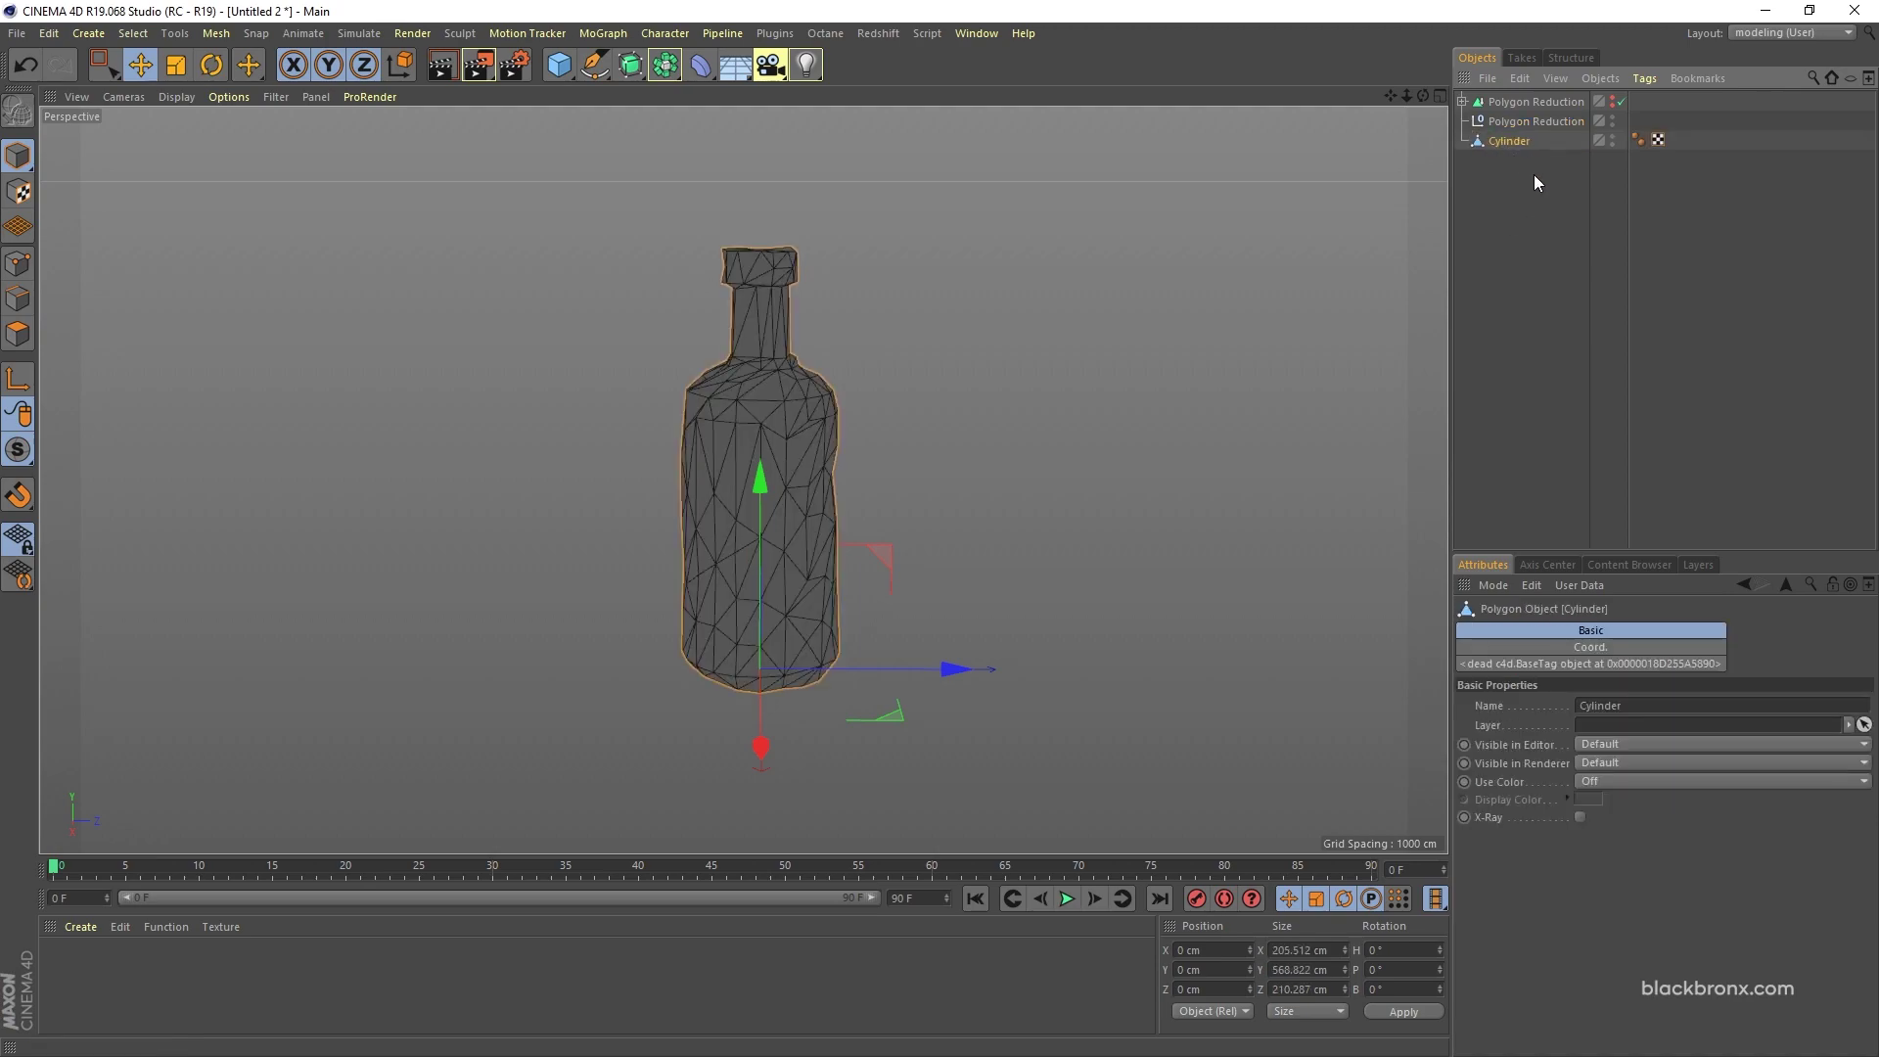
left_click(1553, 119)
key("Delete")
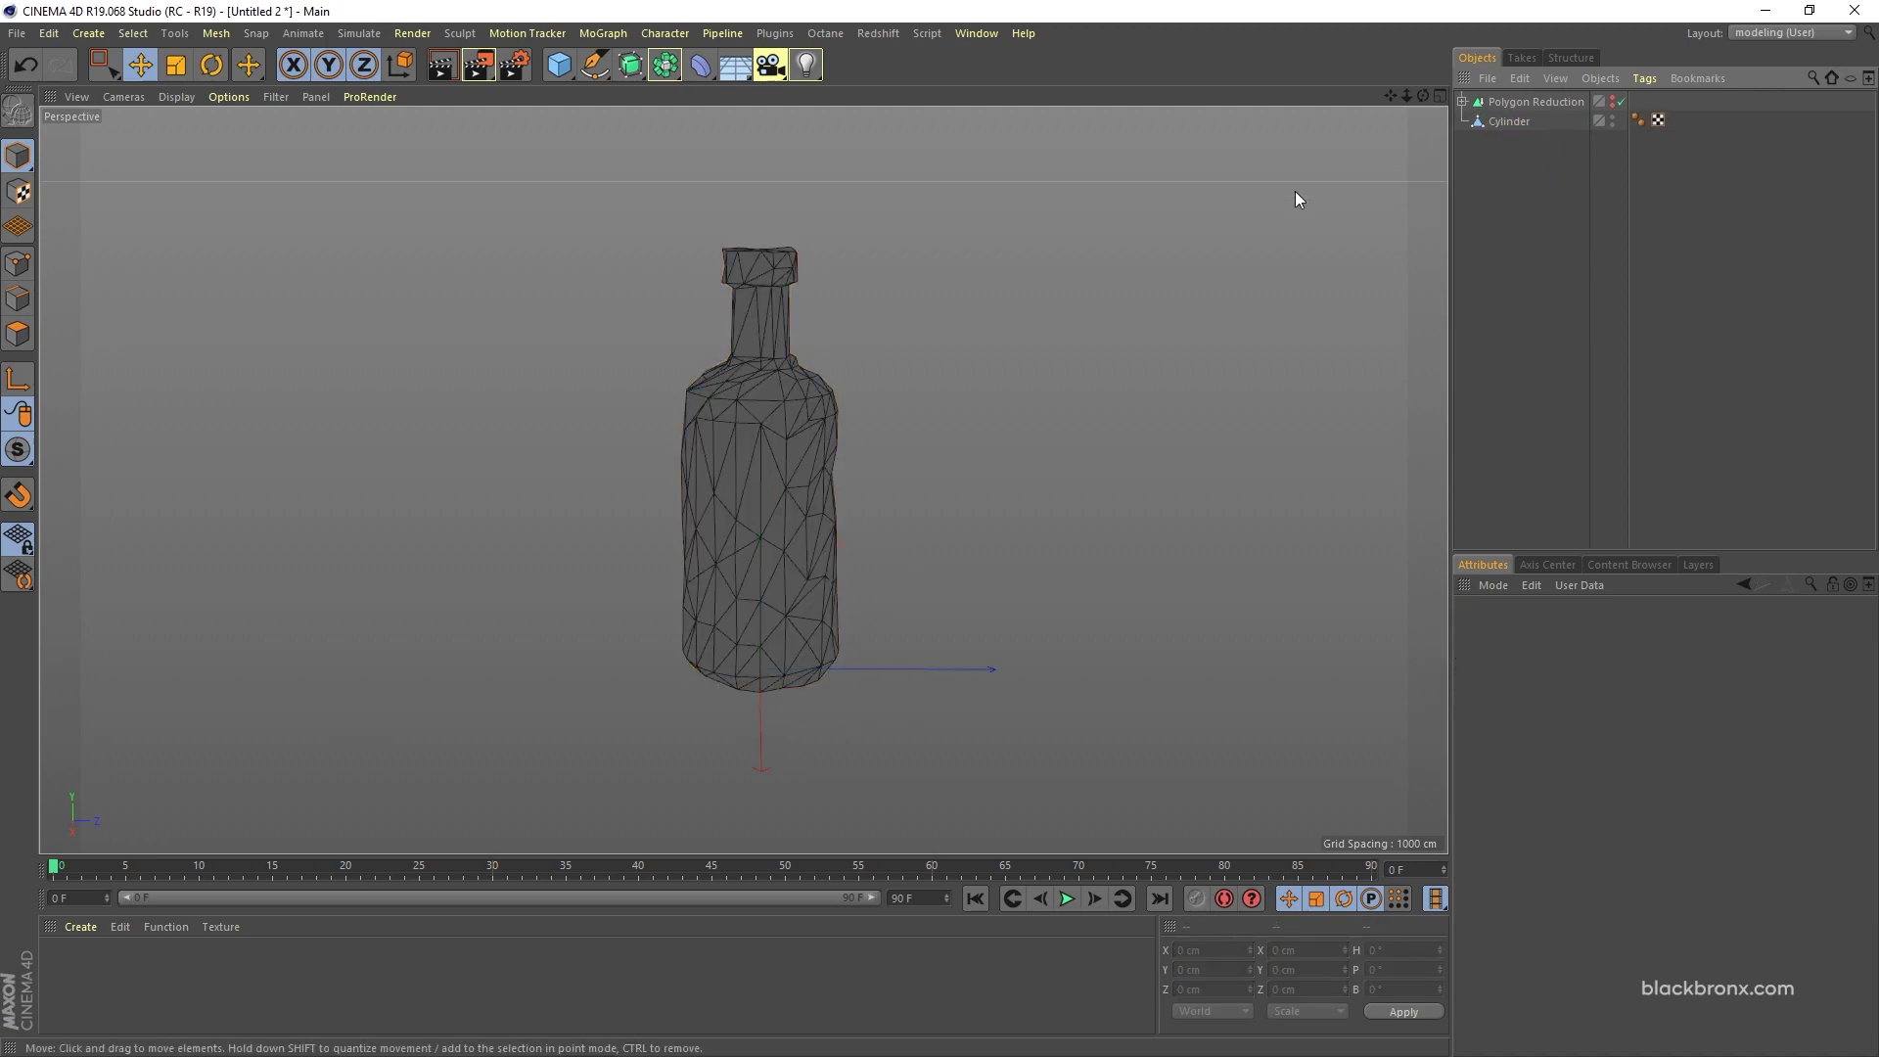
Step: Select all edges of the baked Cylinder, store them as an edge selection tag, and return to Model mode
left_click(814, 454)
left_click_drag(813, 454, 828, 358, "alt")
scroll(912, 386, "up", 6)
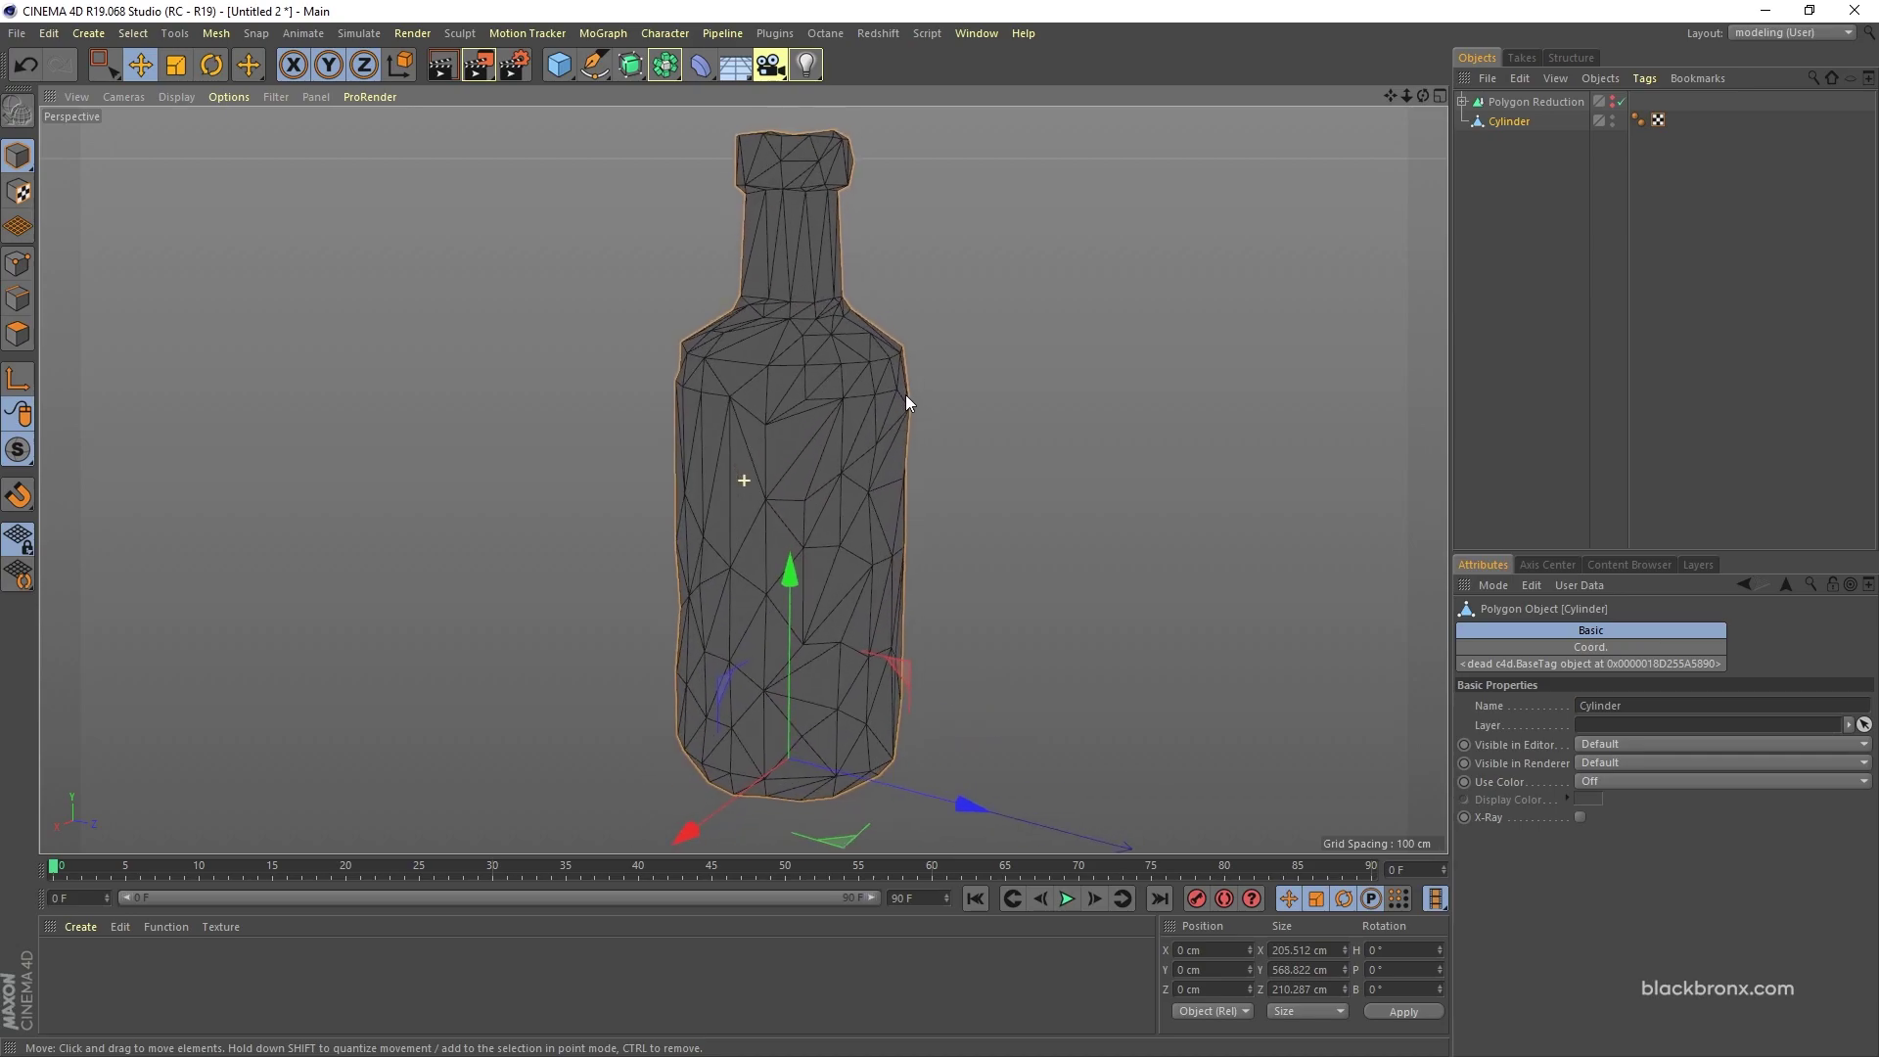
left_click(17, 299)
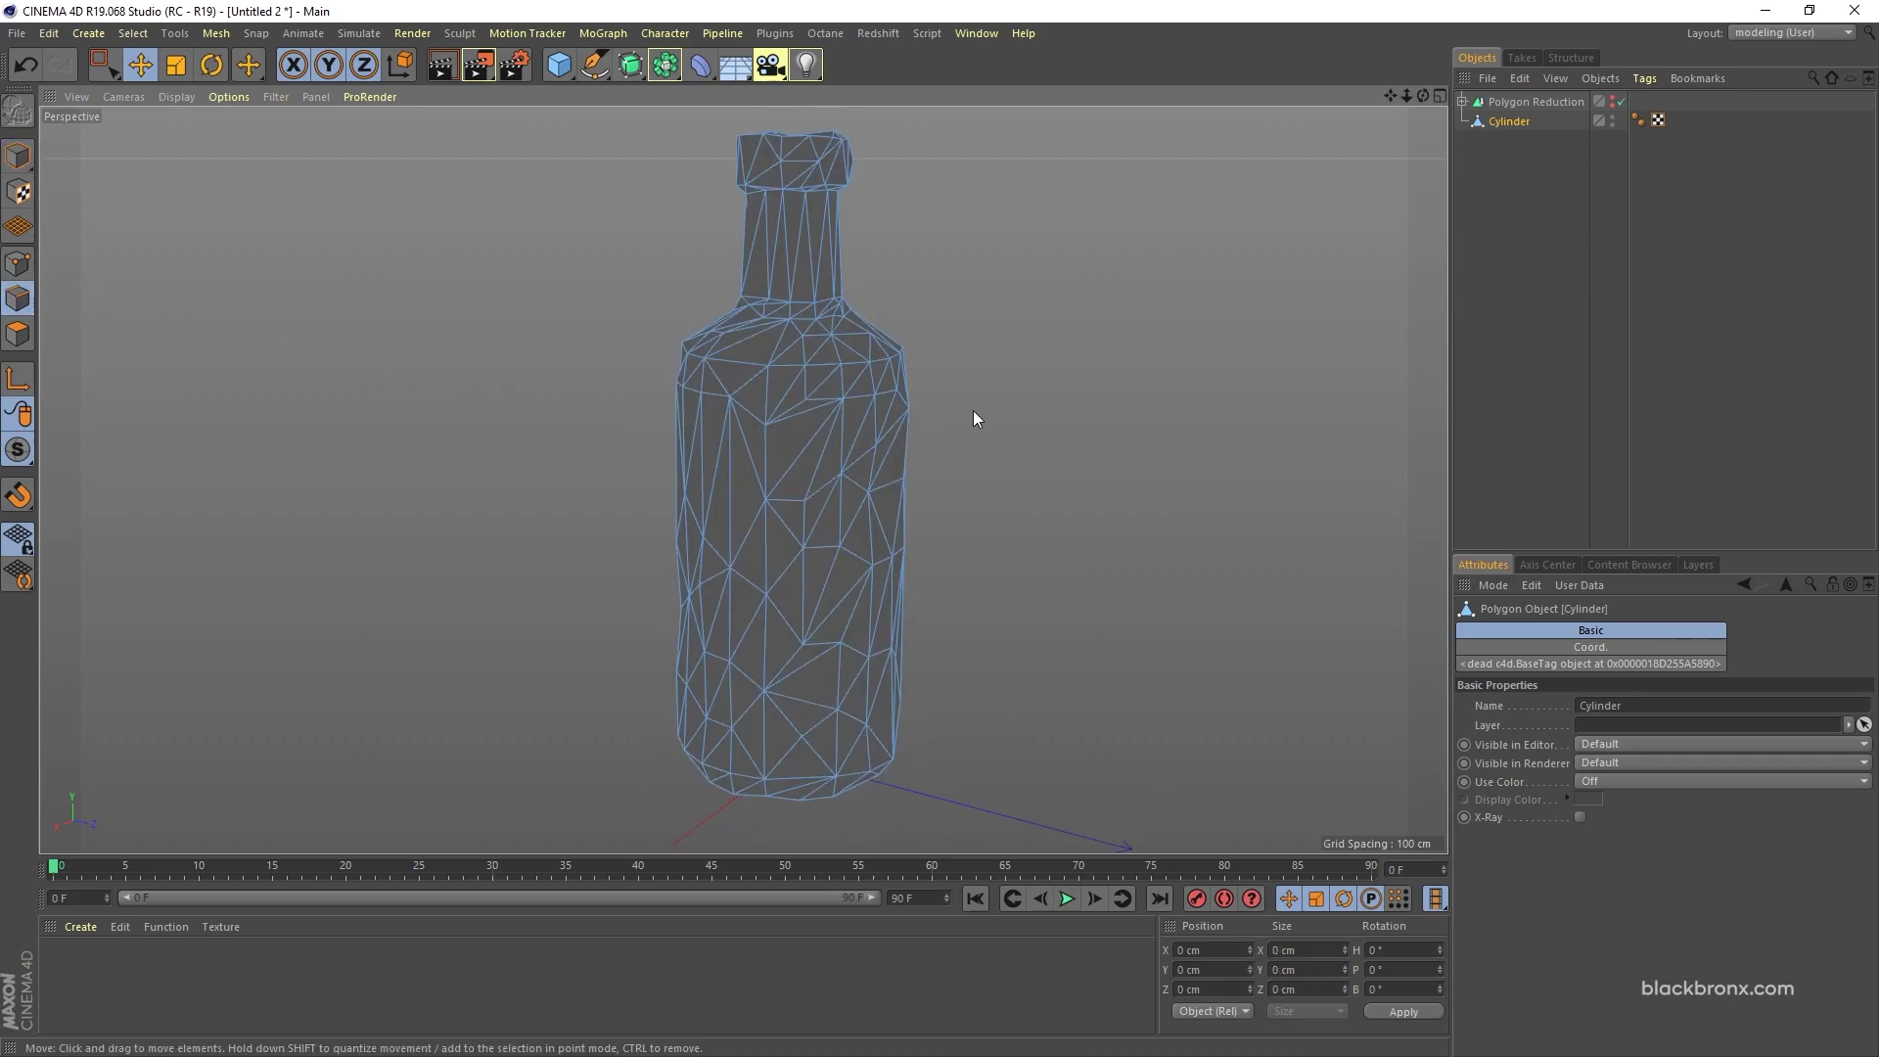
key("ctrl+a")
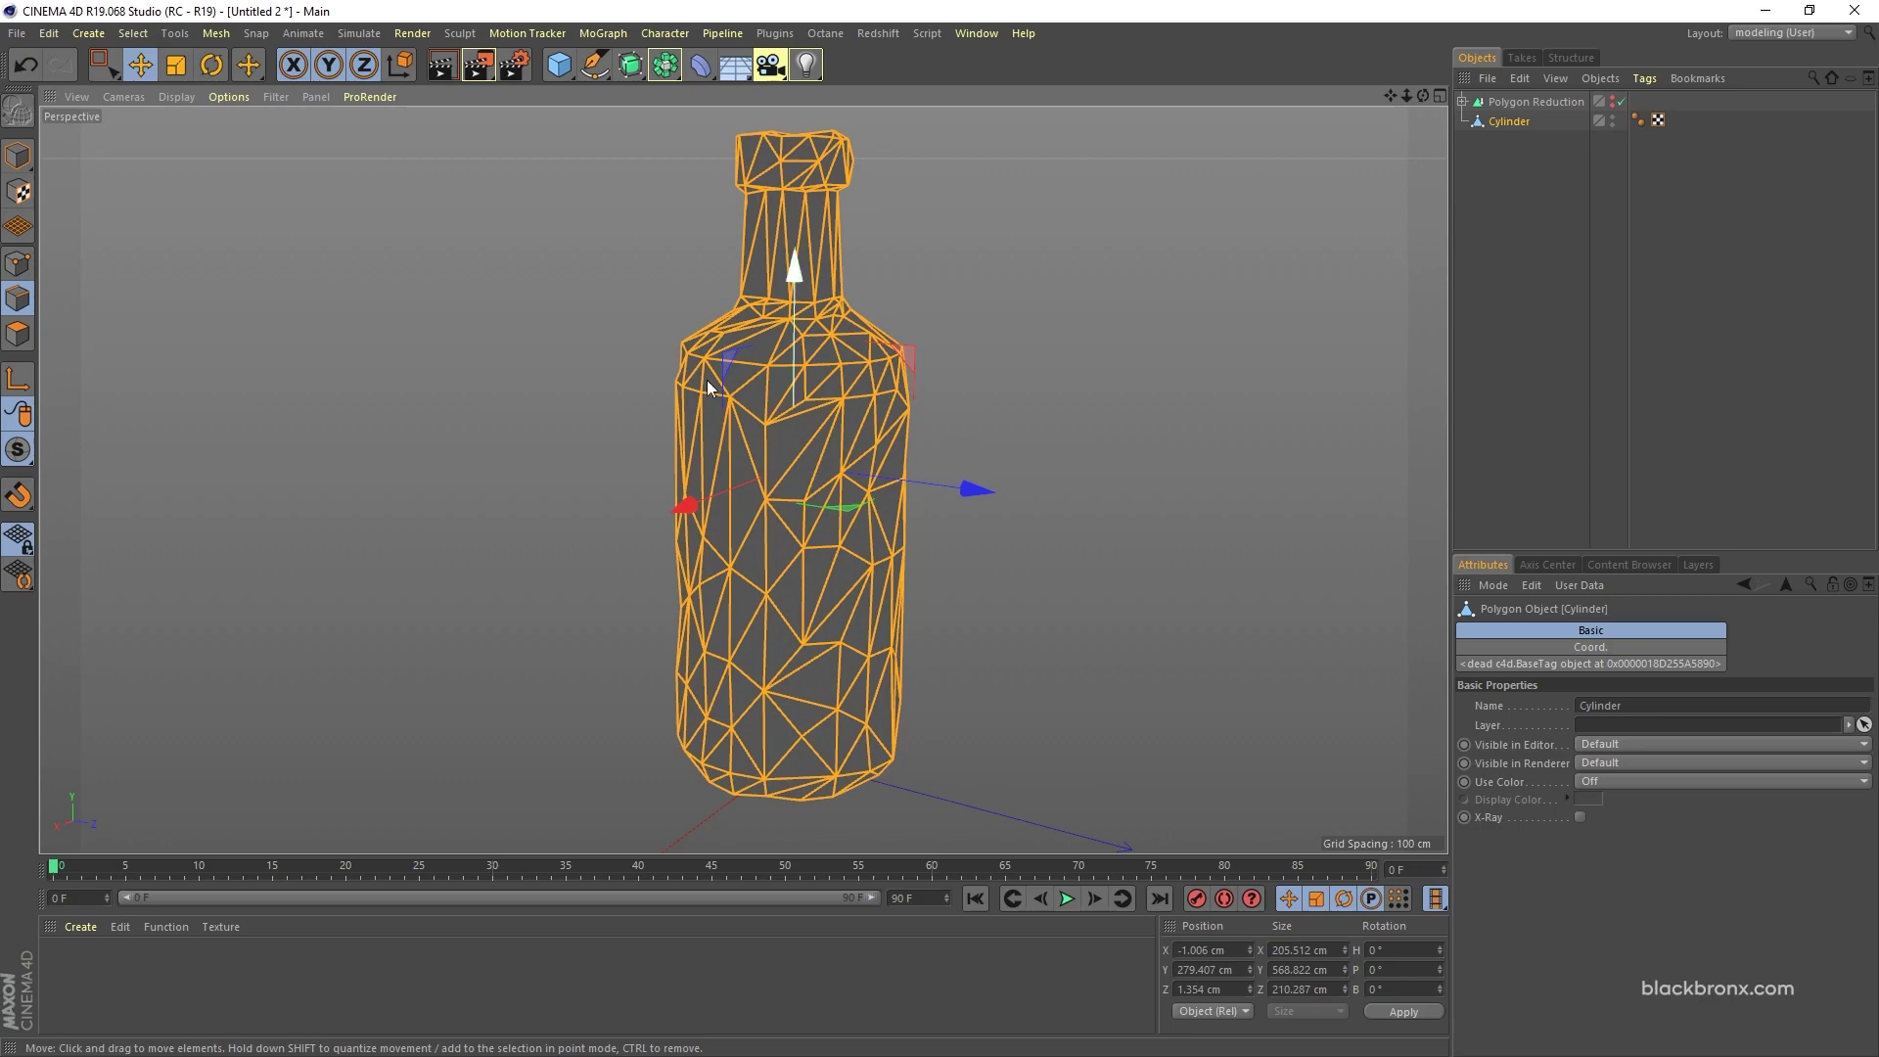
left_click(134, 32)
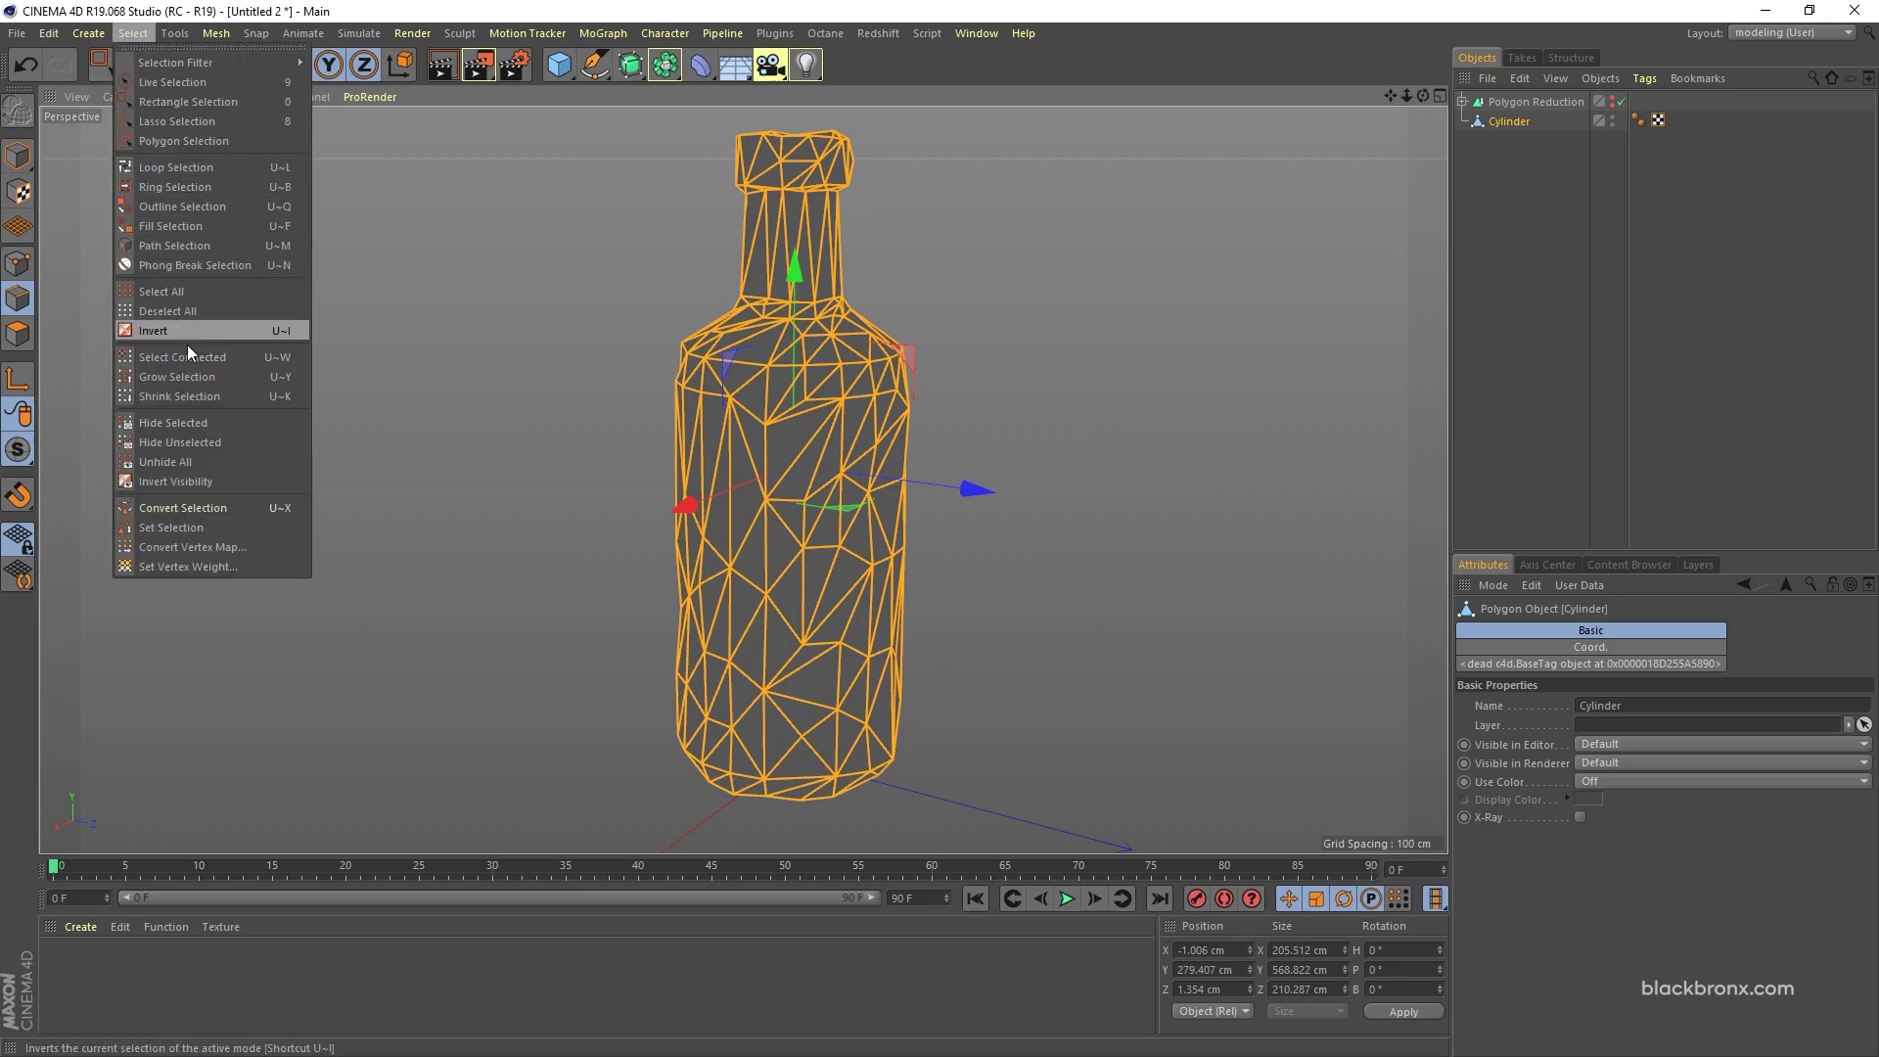
left_click(181, 527)
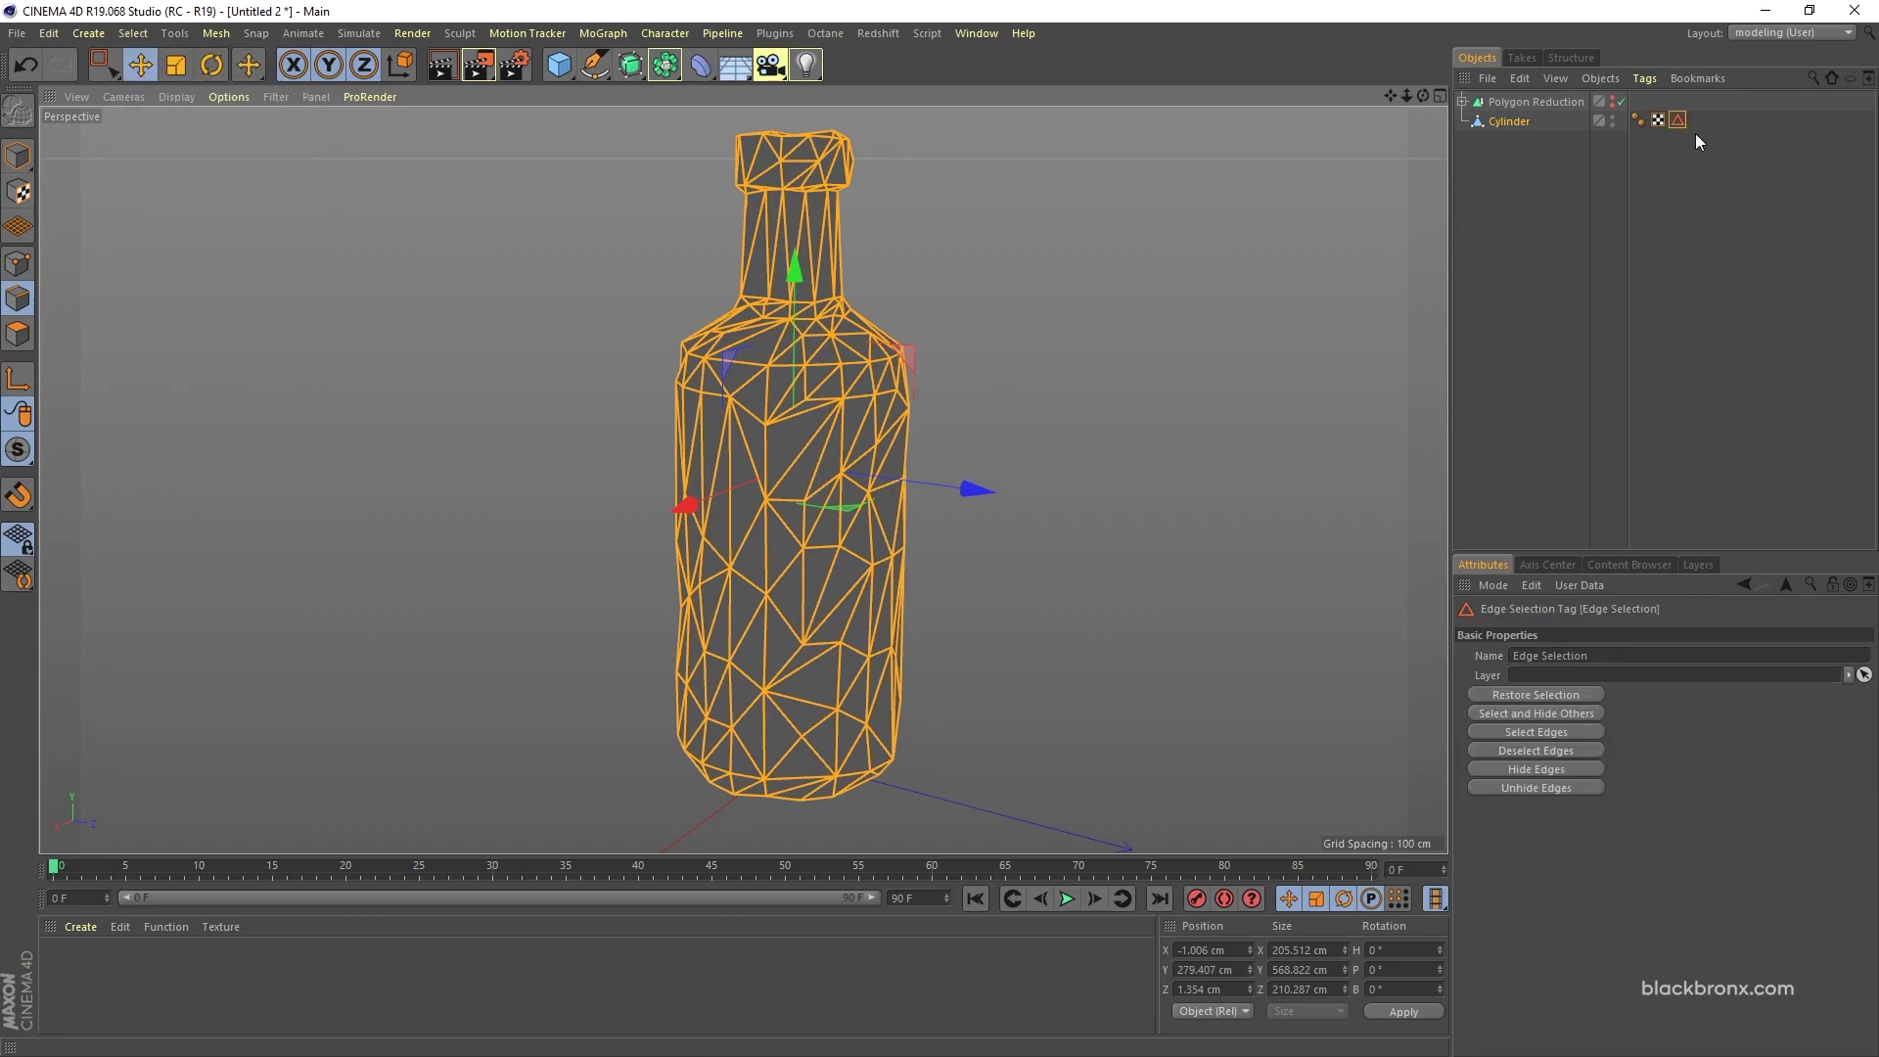
left_click(18, 156)
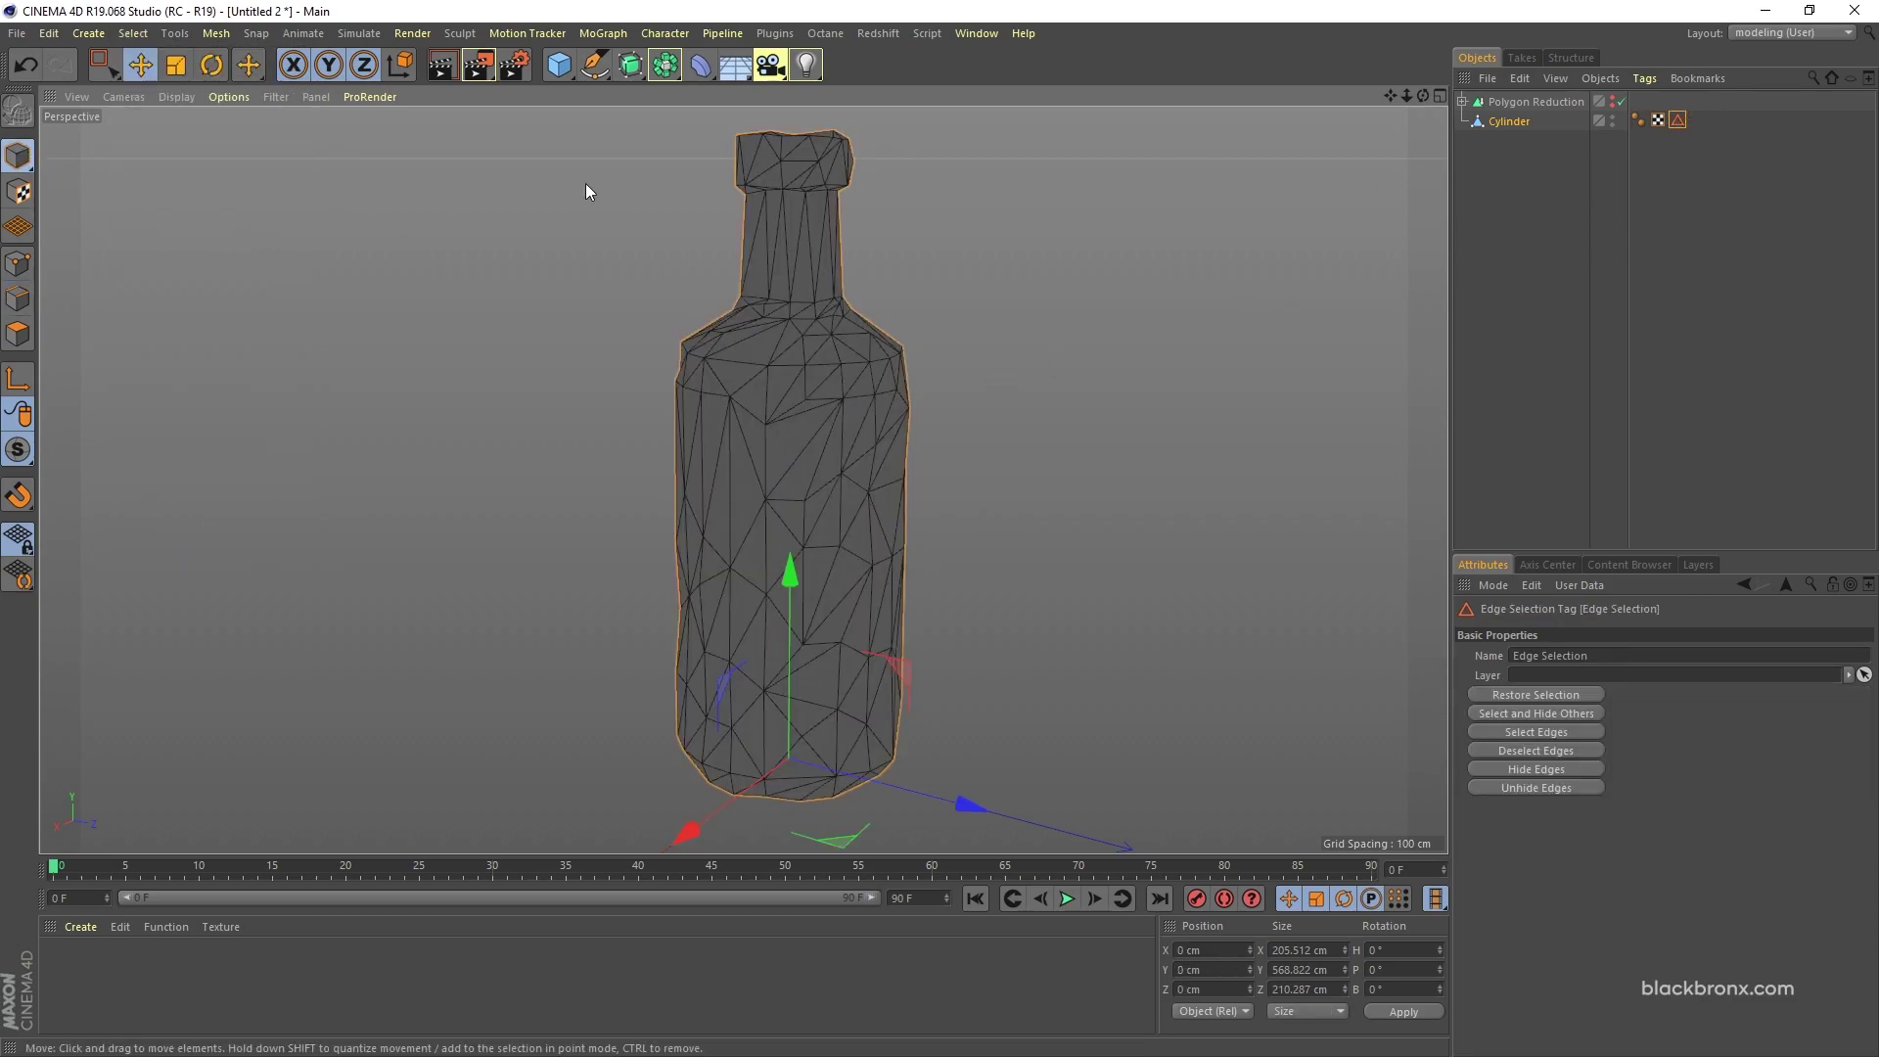
Step: Place the Cylinder under a Subdivision Surface with both editor and renderer subdivisions set to 1
left_click(1513, 121)
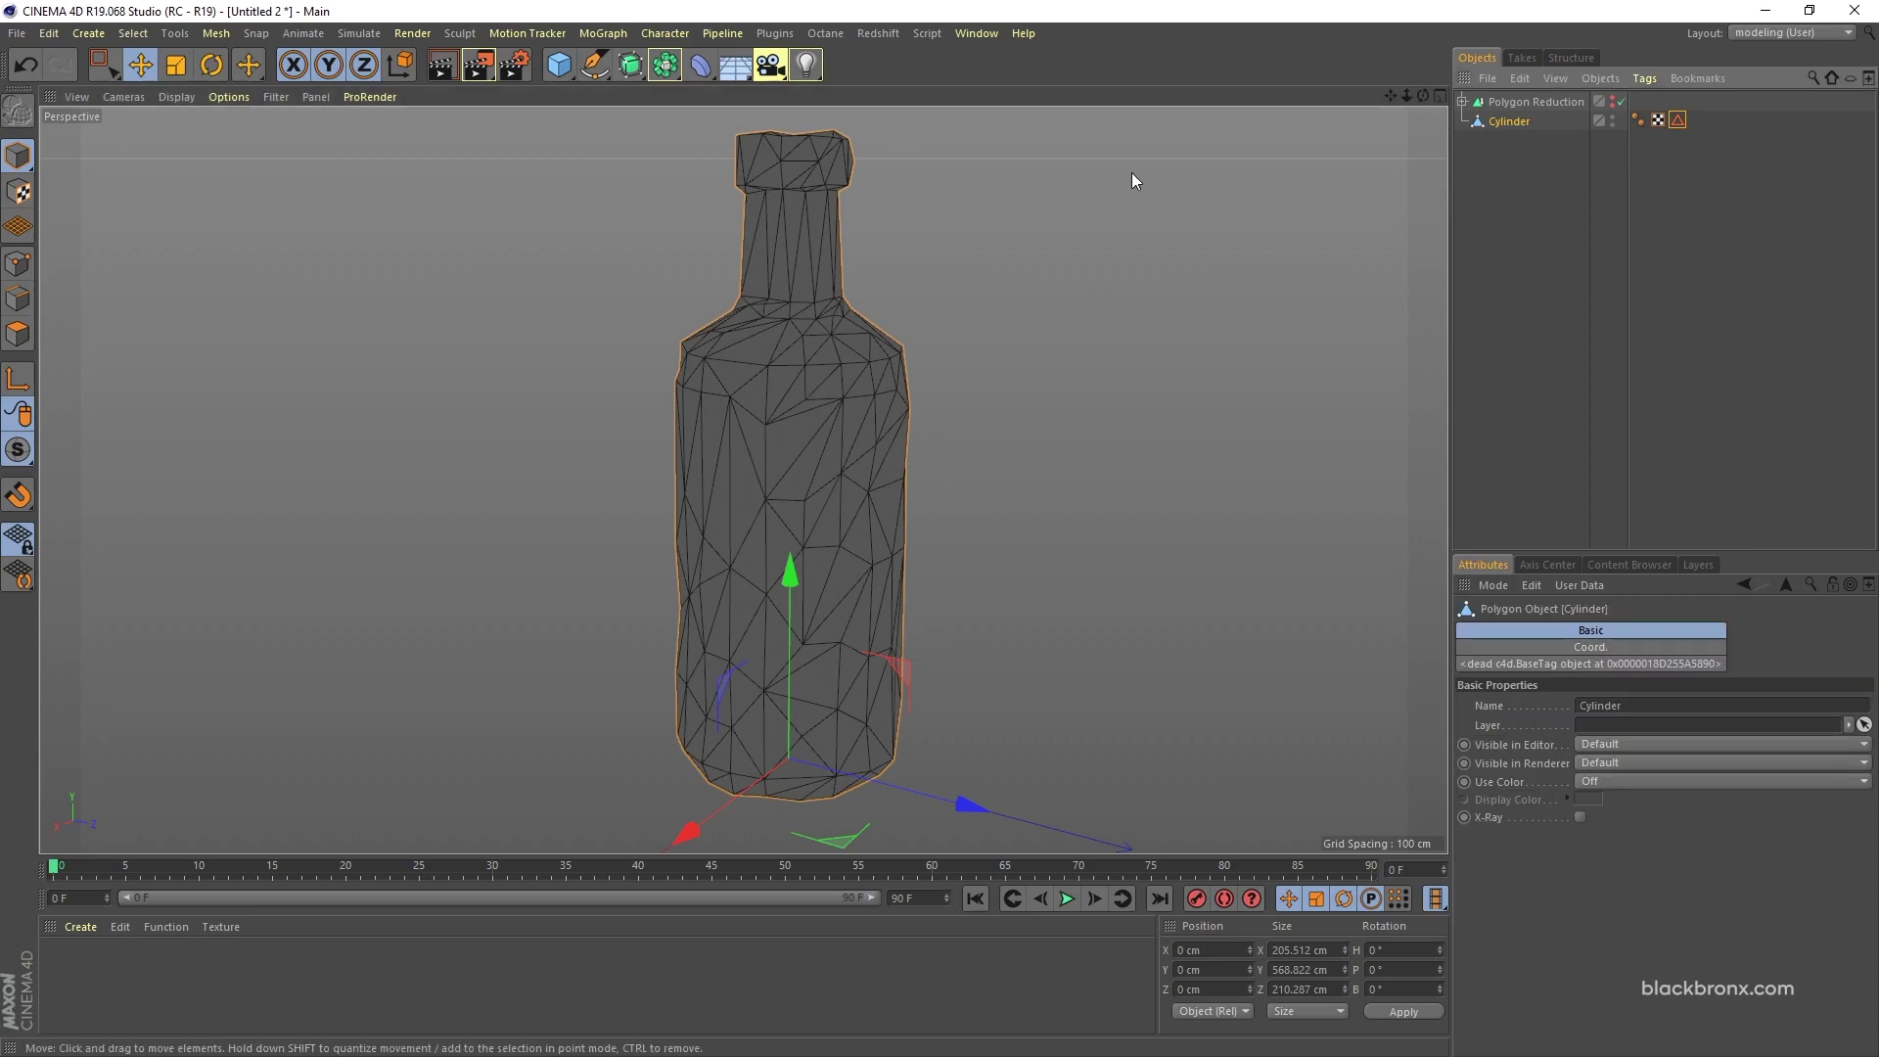
left_click(632, 67, "alt")
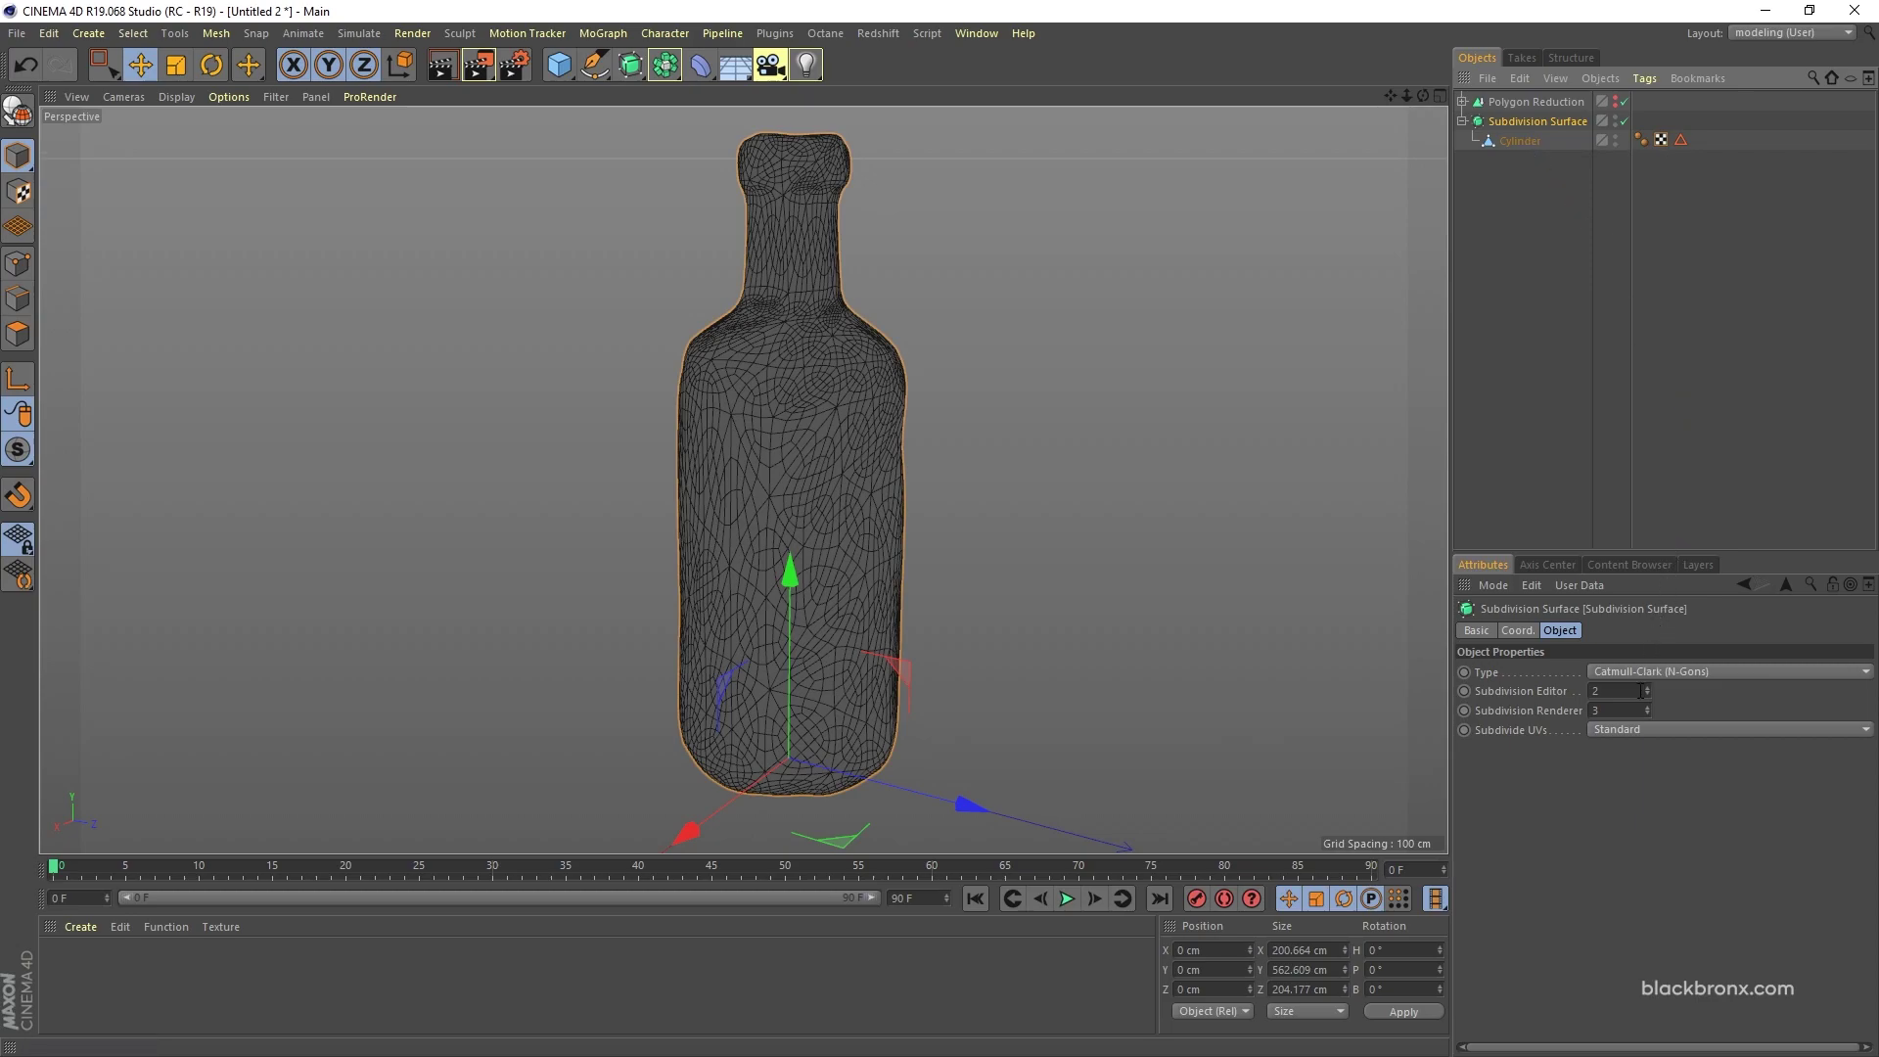
double_click(1630, 691)
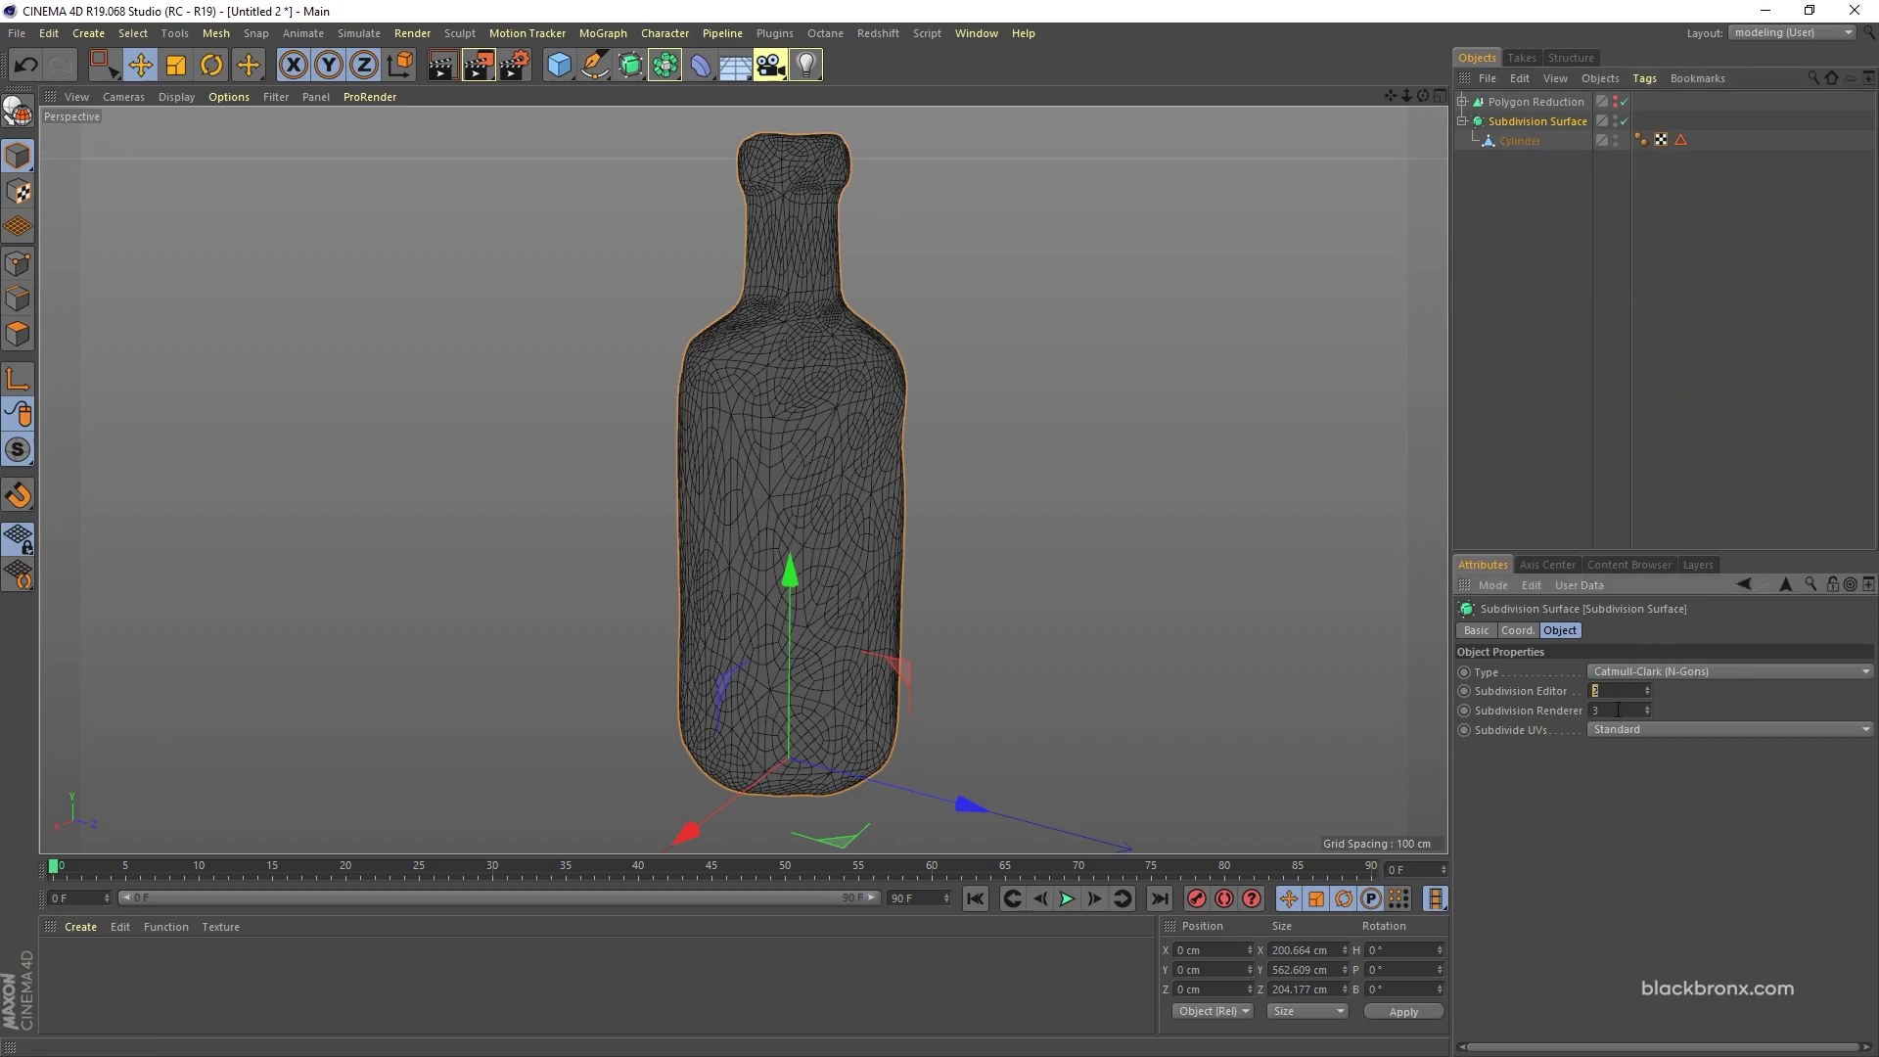
type("1")
key("Tab")
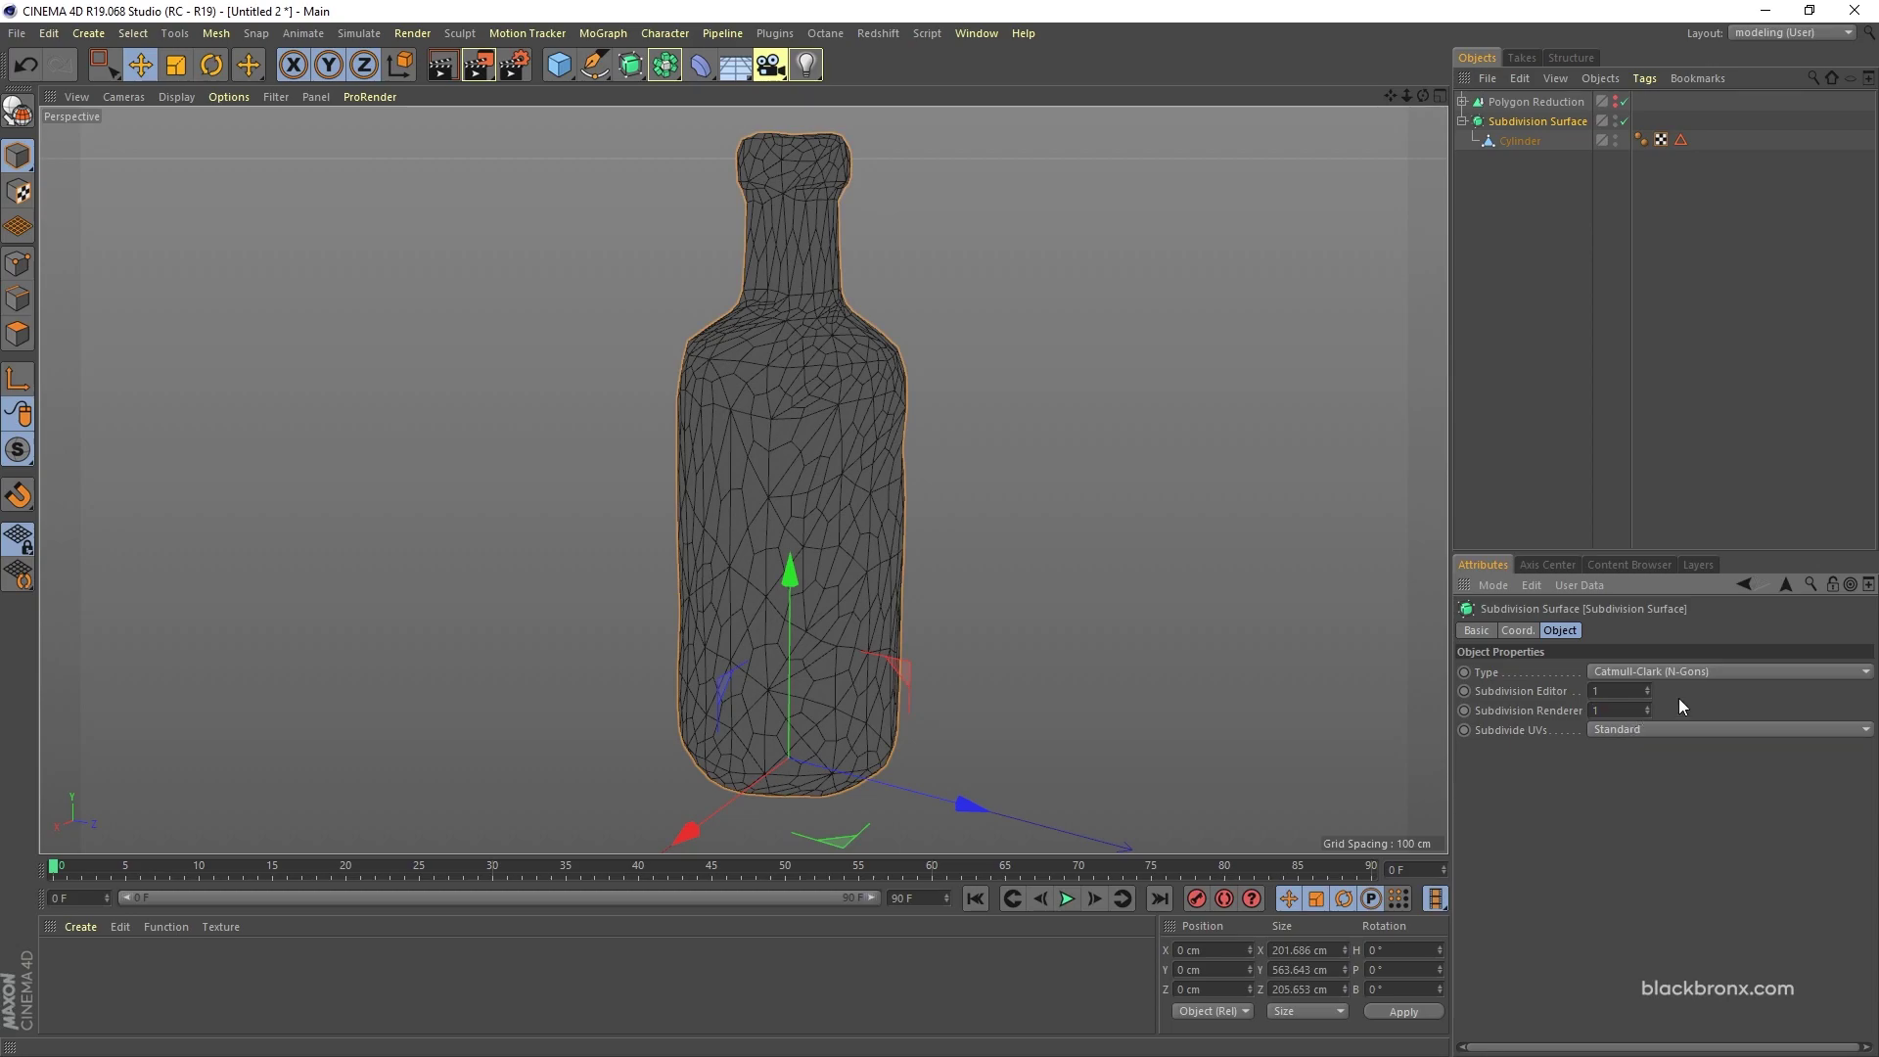
Step: Bake the Subdivision Surface into a mesh copy with Current State to Object and hide the original generator in the viewport
left_click(1463, 121)
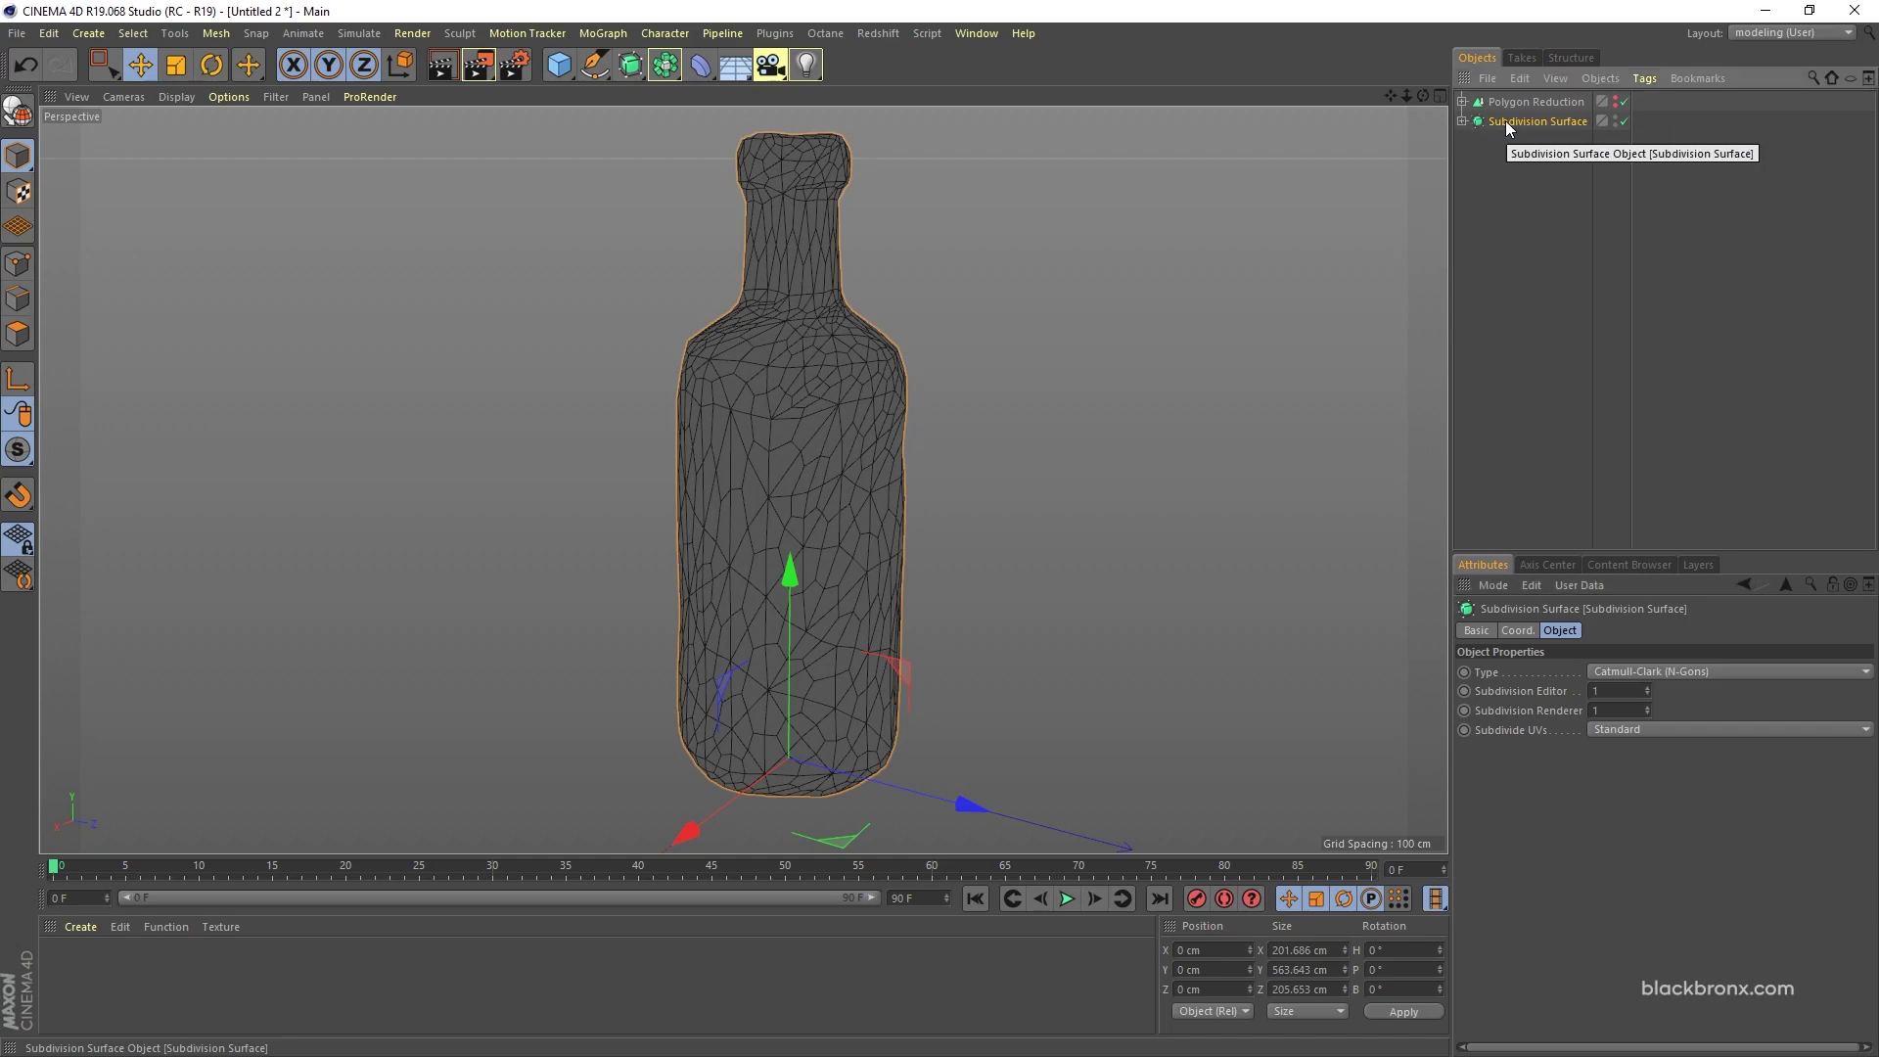
right_click(1505, 120)
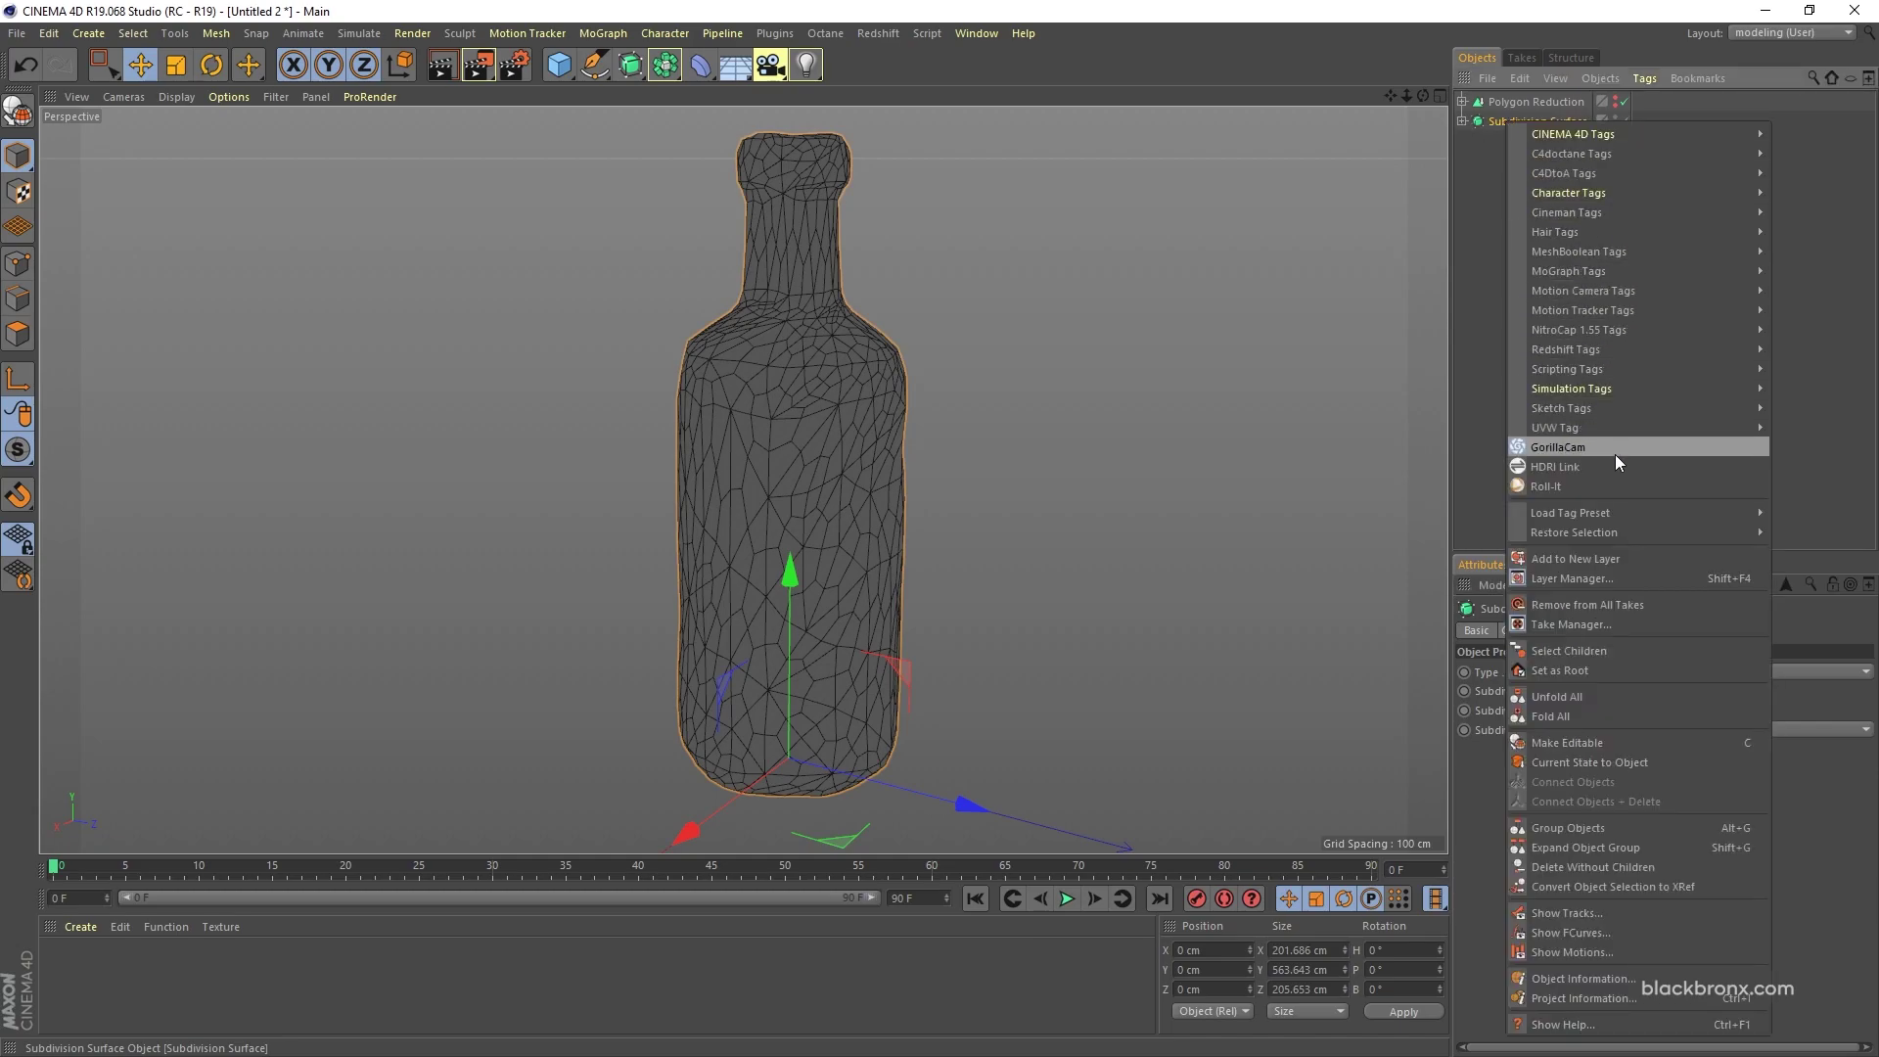
left_click(1594, 771)
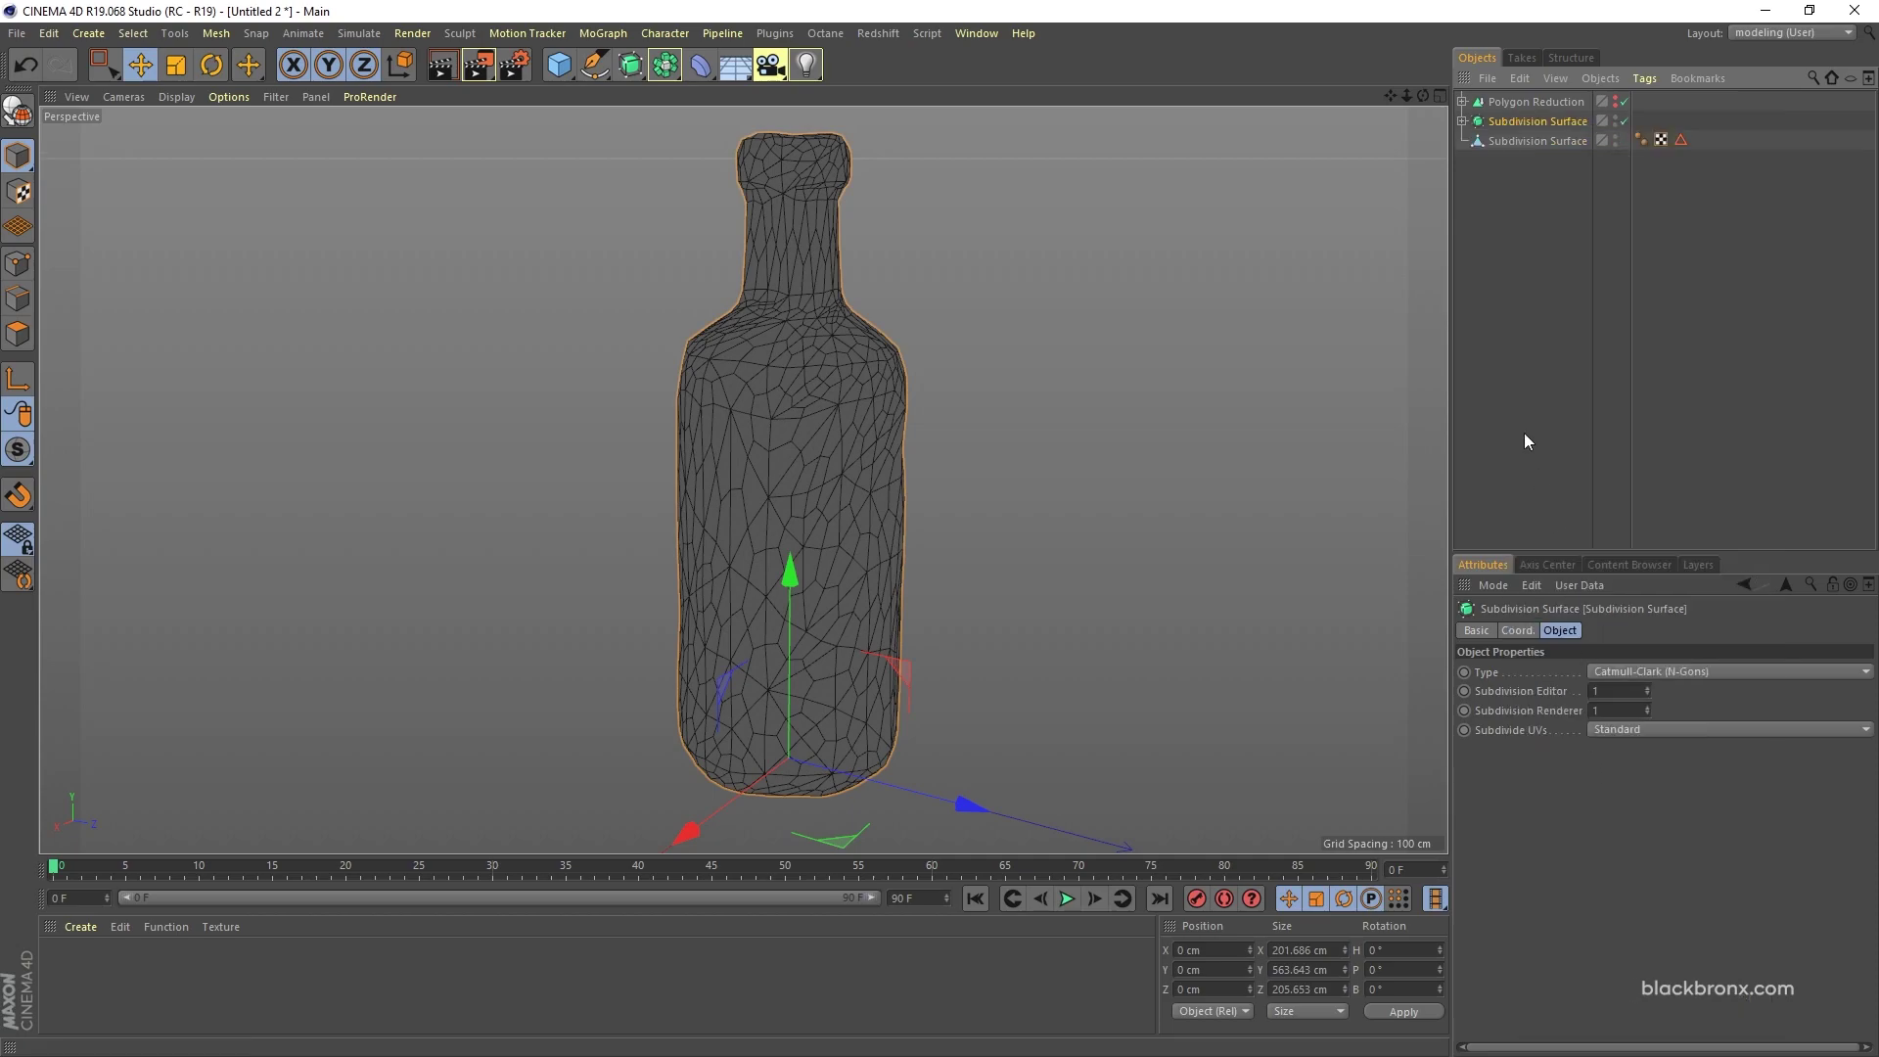
left_click(1616, 118)
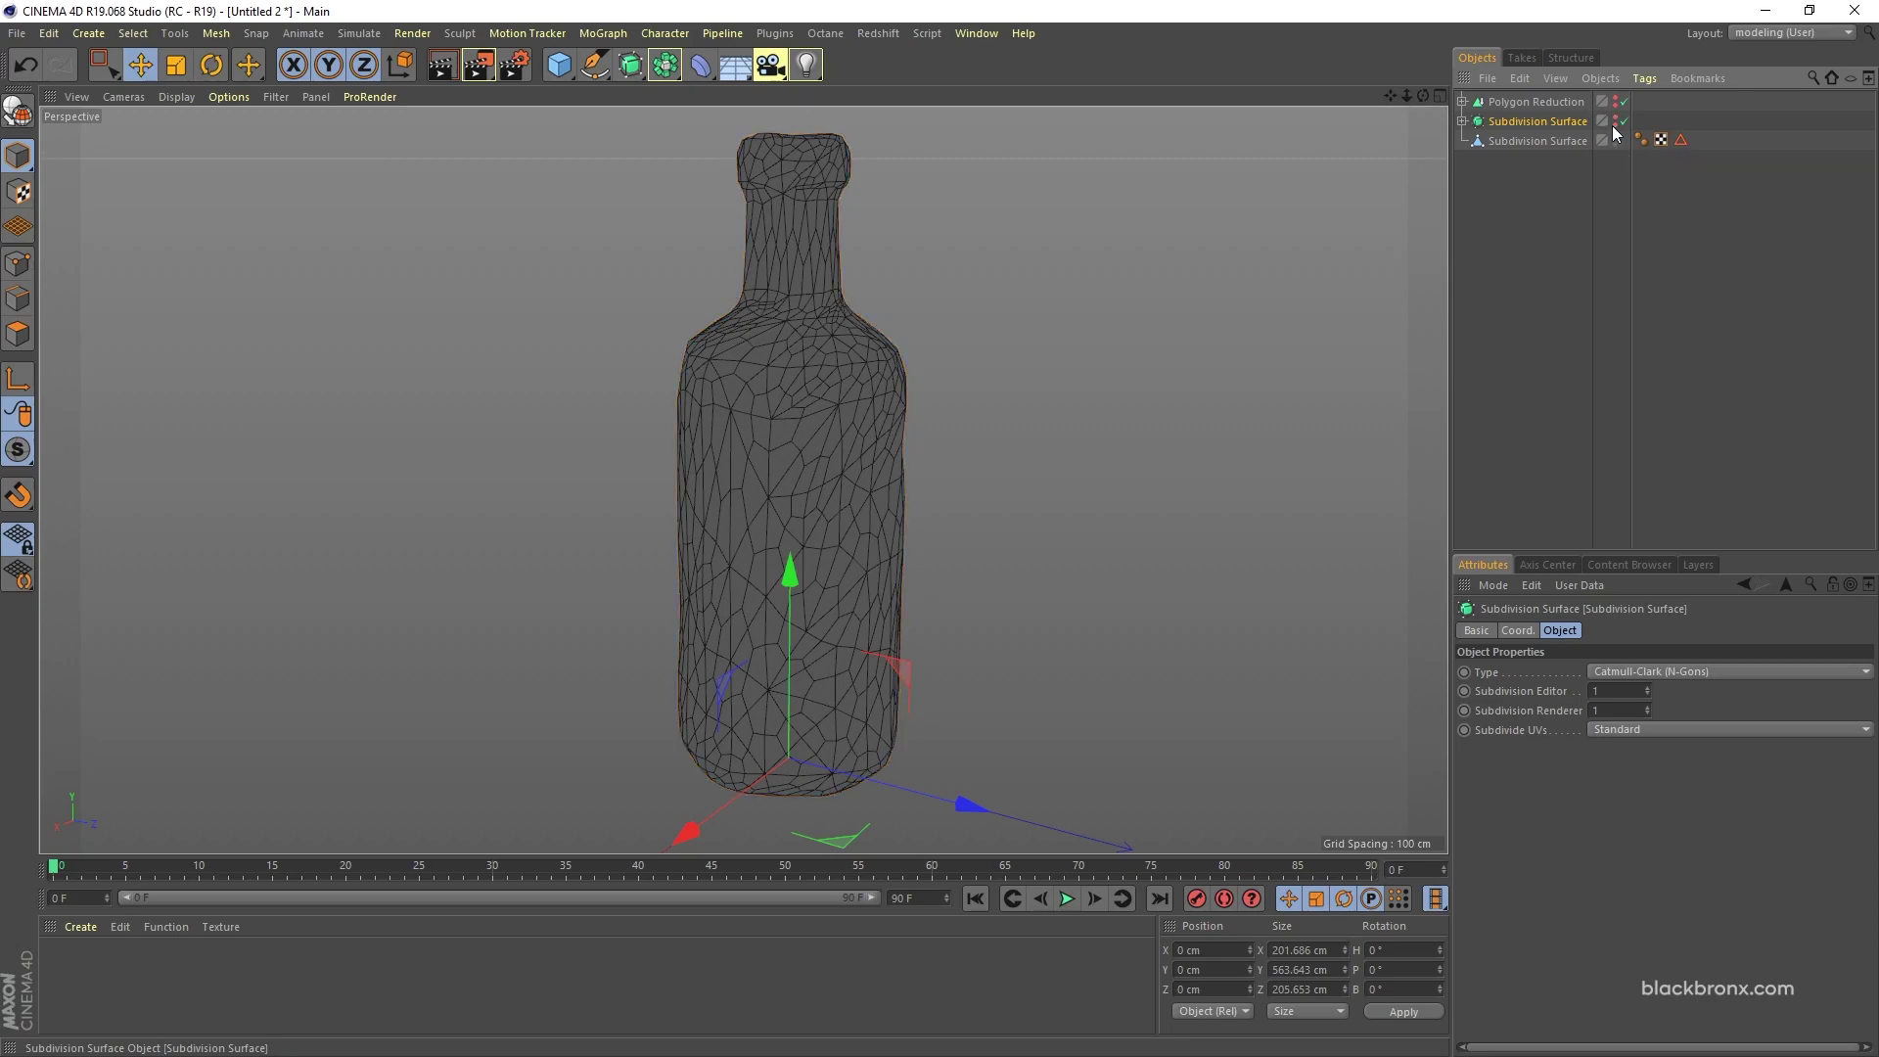
Step: Restore the stored edge selection on the baked Subdivision Surface mesh and dissolve those edges, leaving only the irregular cell pattern
left_click(1513, 144)
key("o")
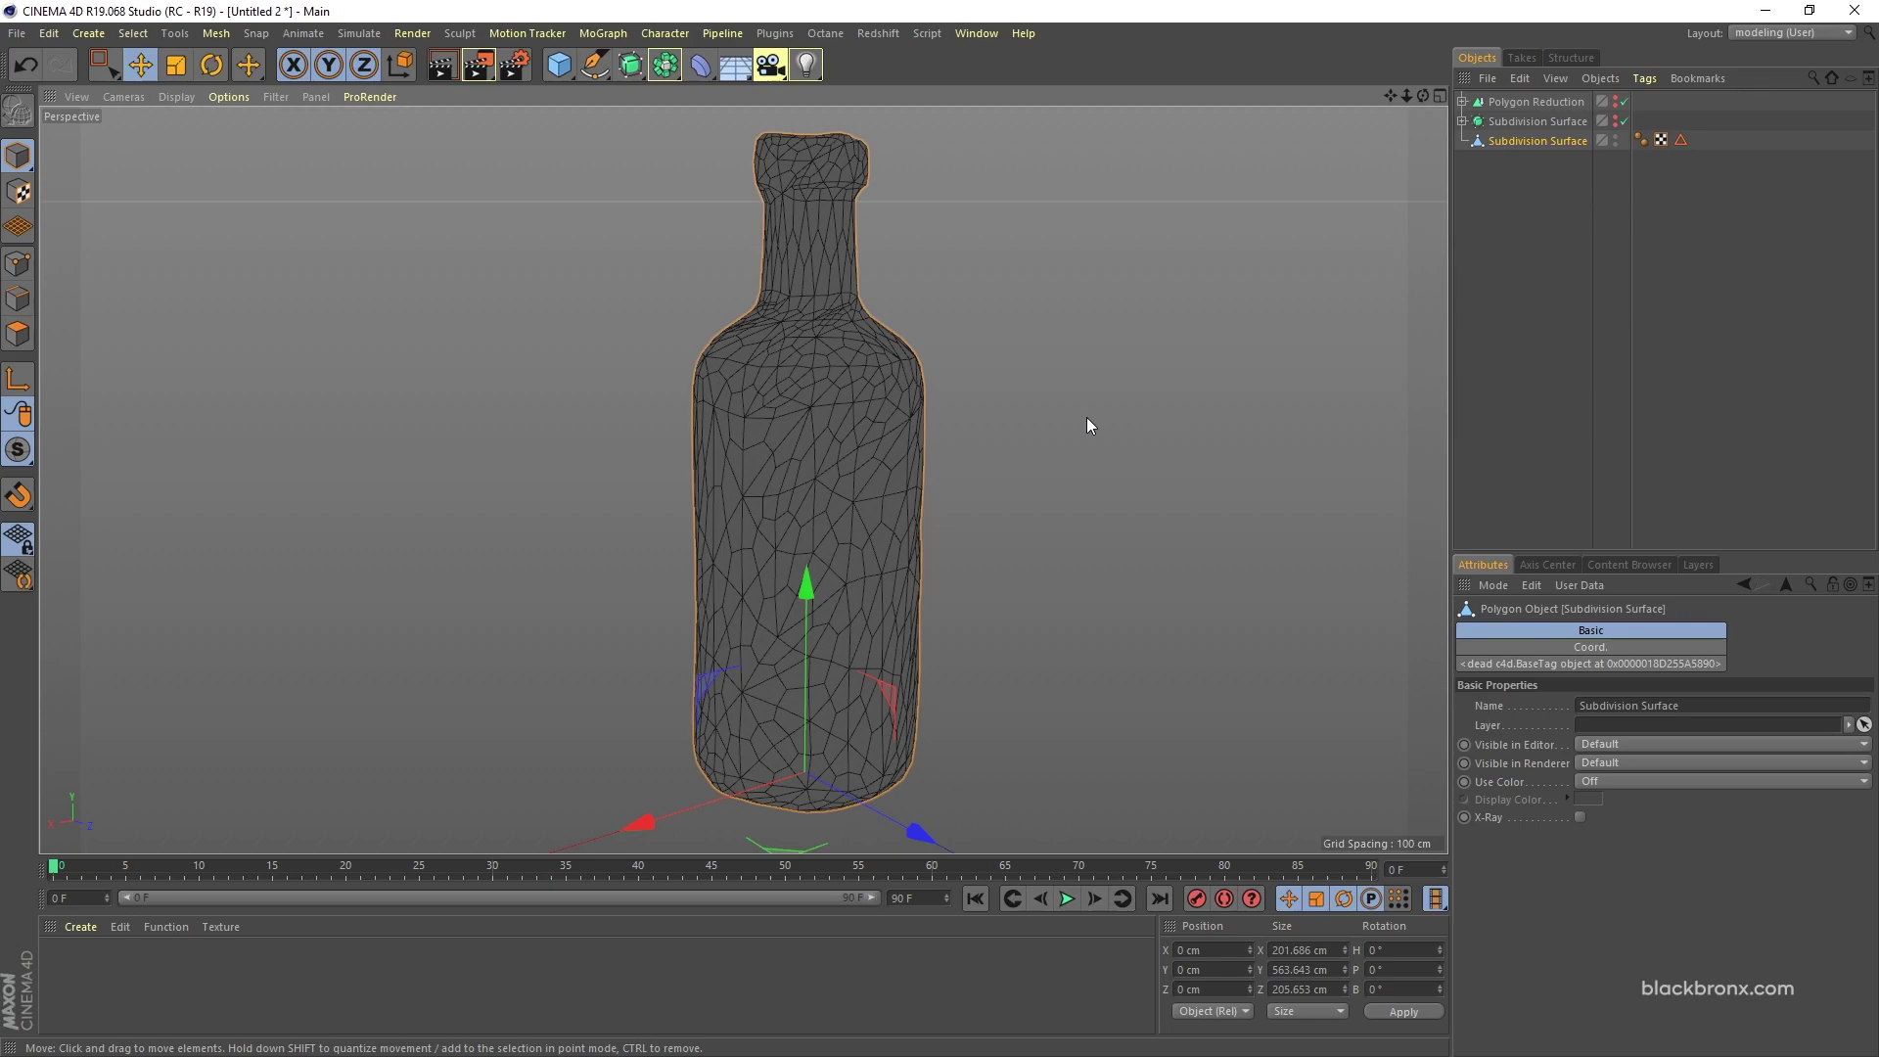
middle_click_drag(1086, 429, 1068, 435, "alt")
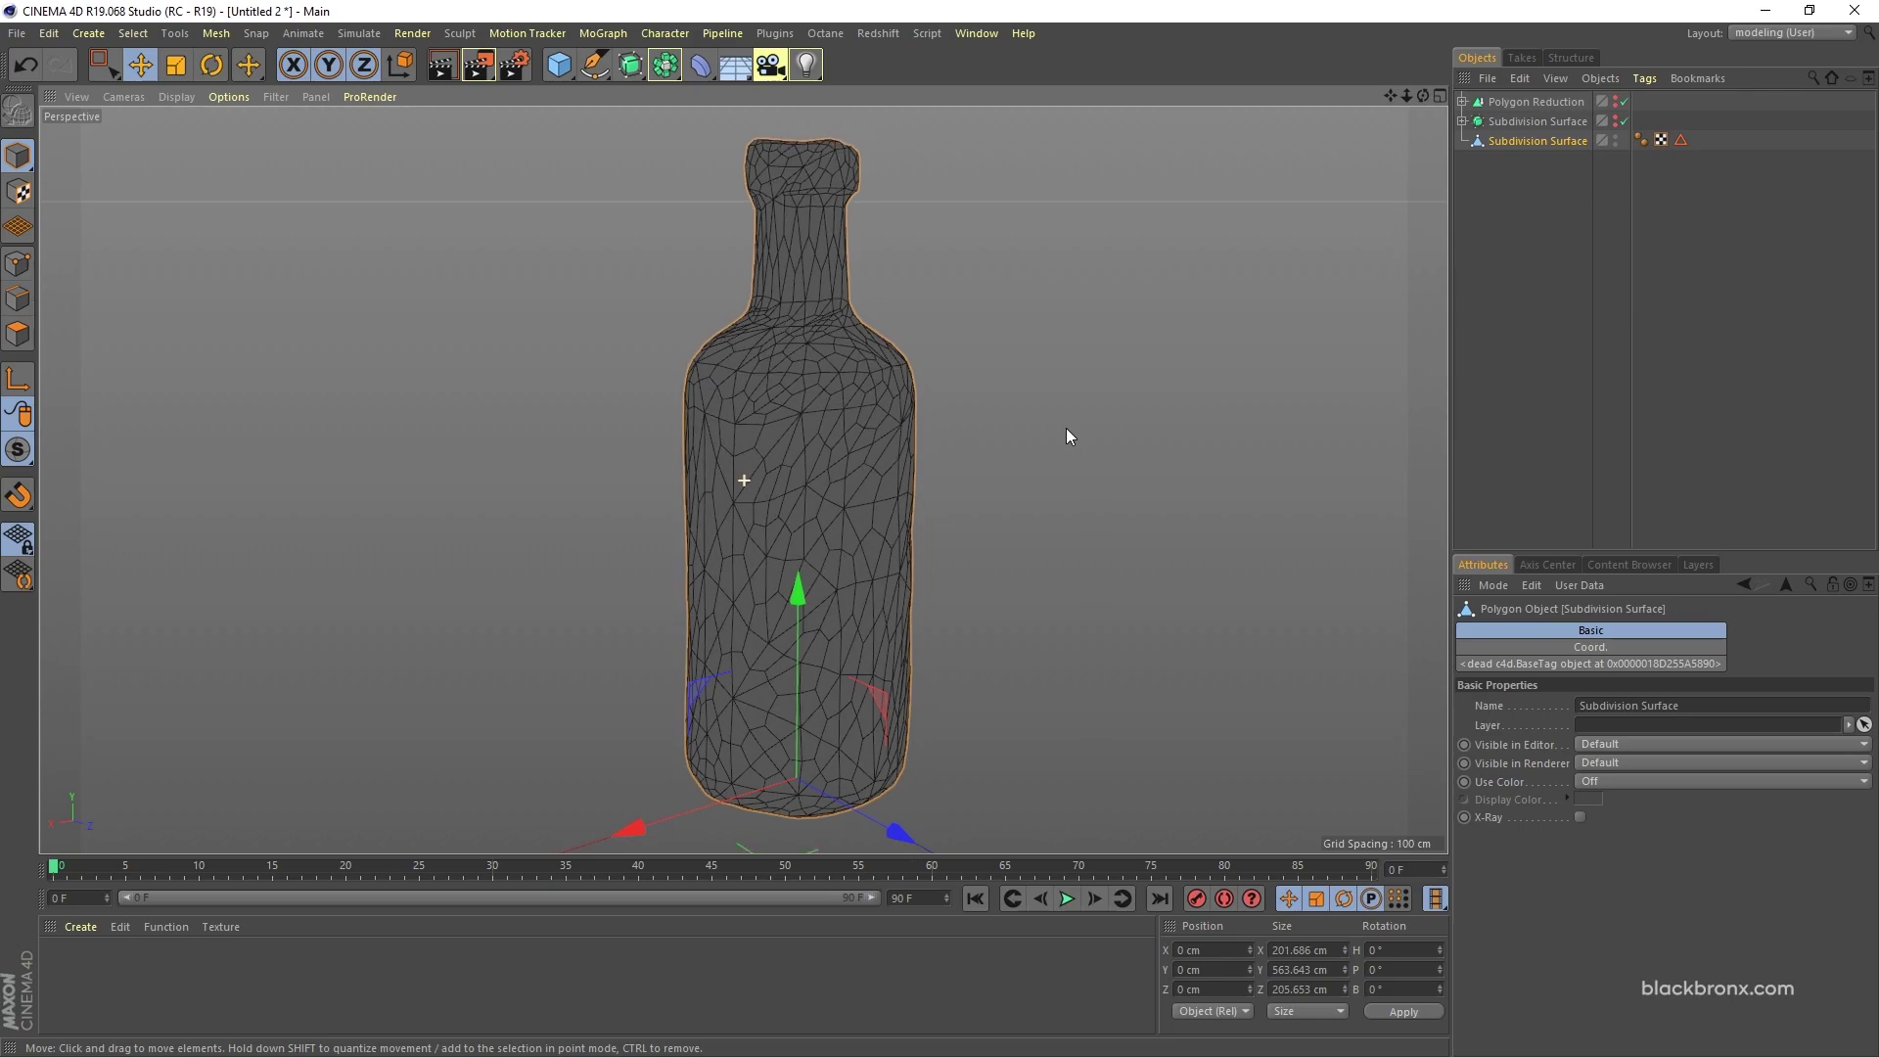
double_click(1681, 138)
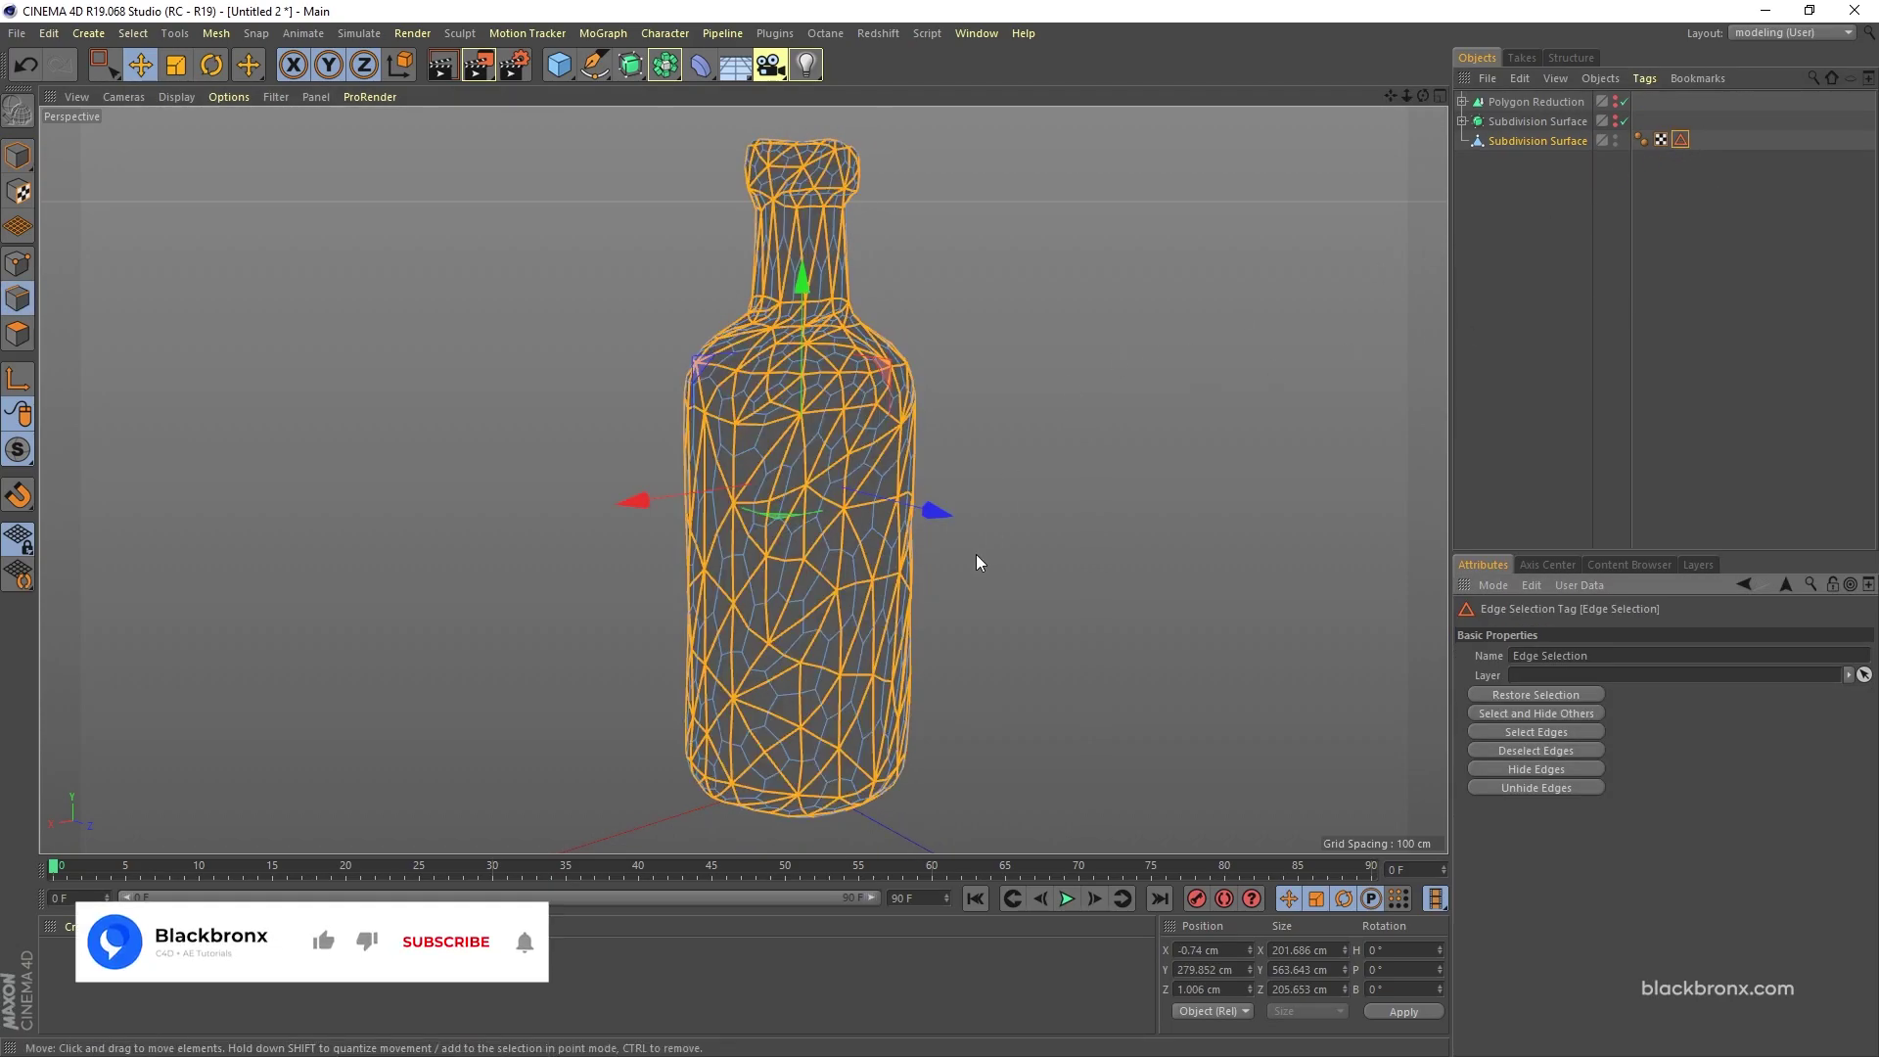
left_click_drag(936, 538, 819, 591, "alt")
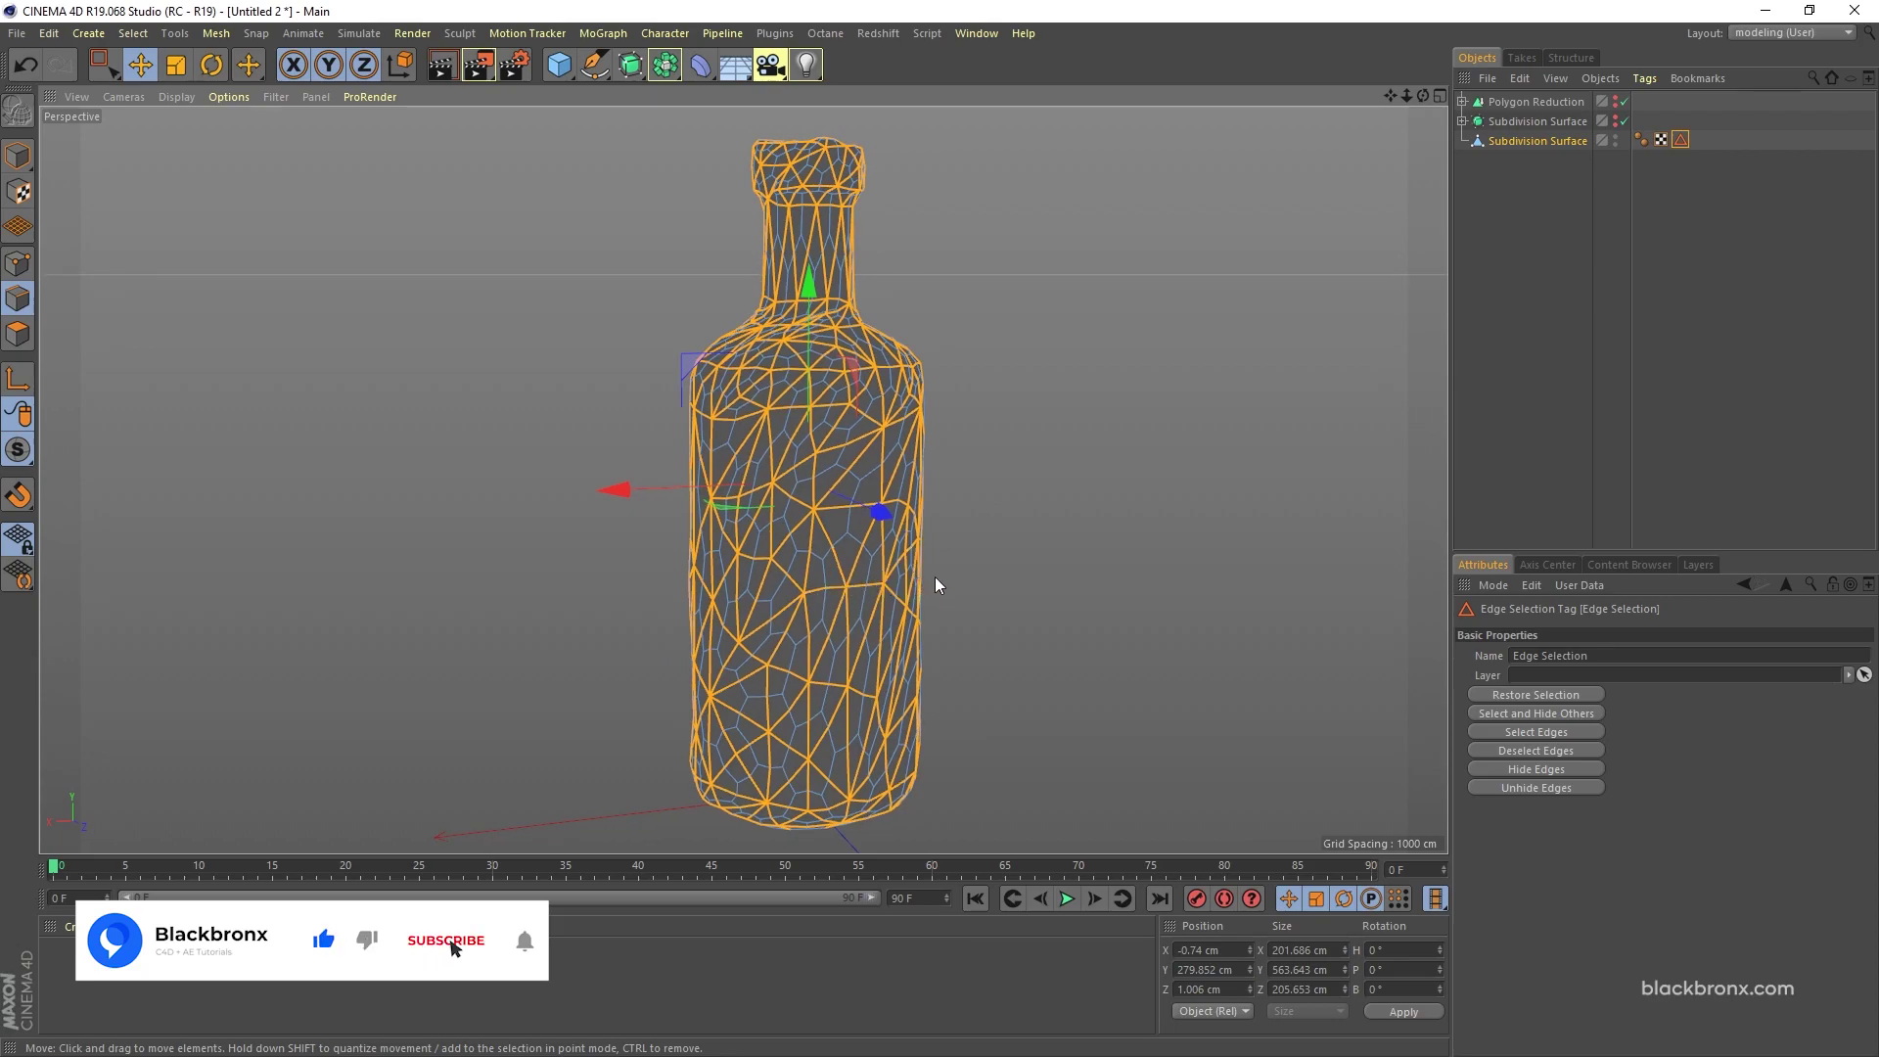
scroll(916, 594, "up", 3)
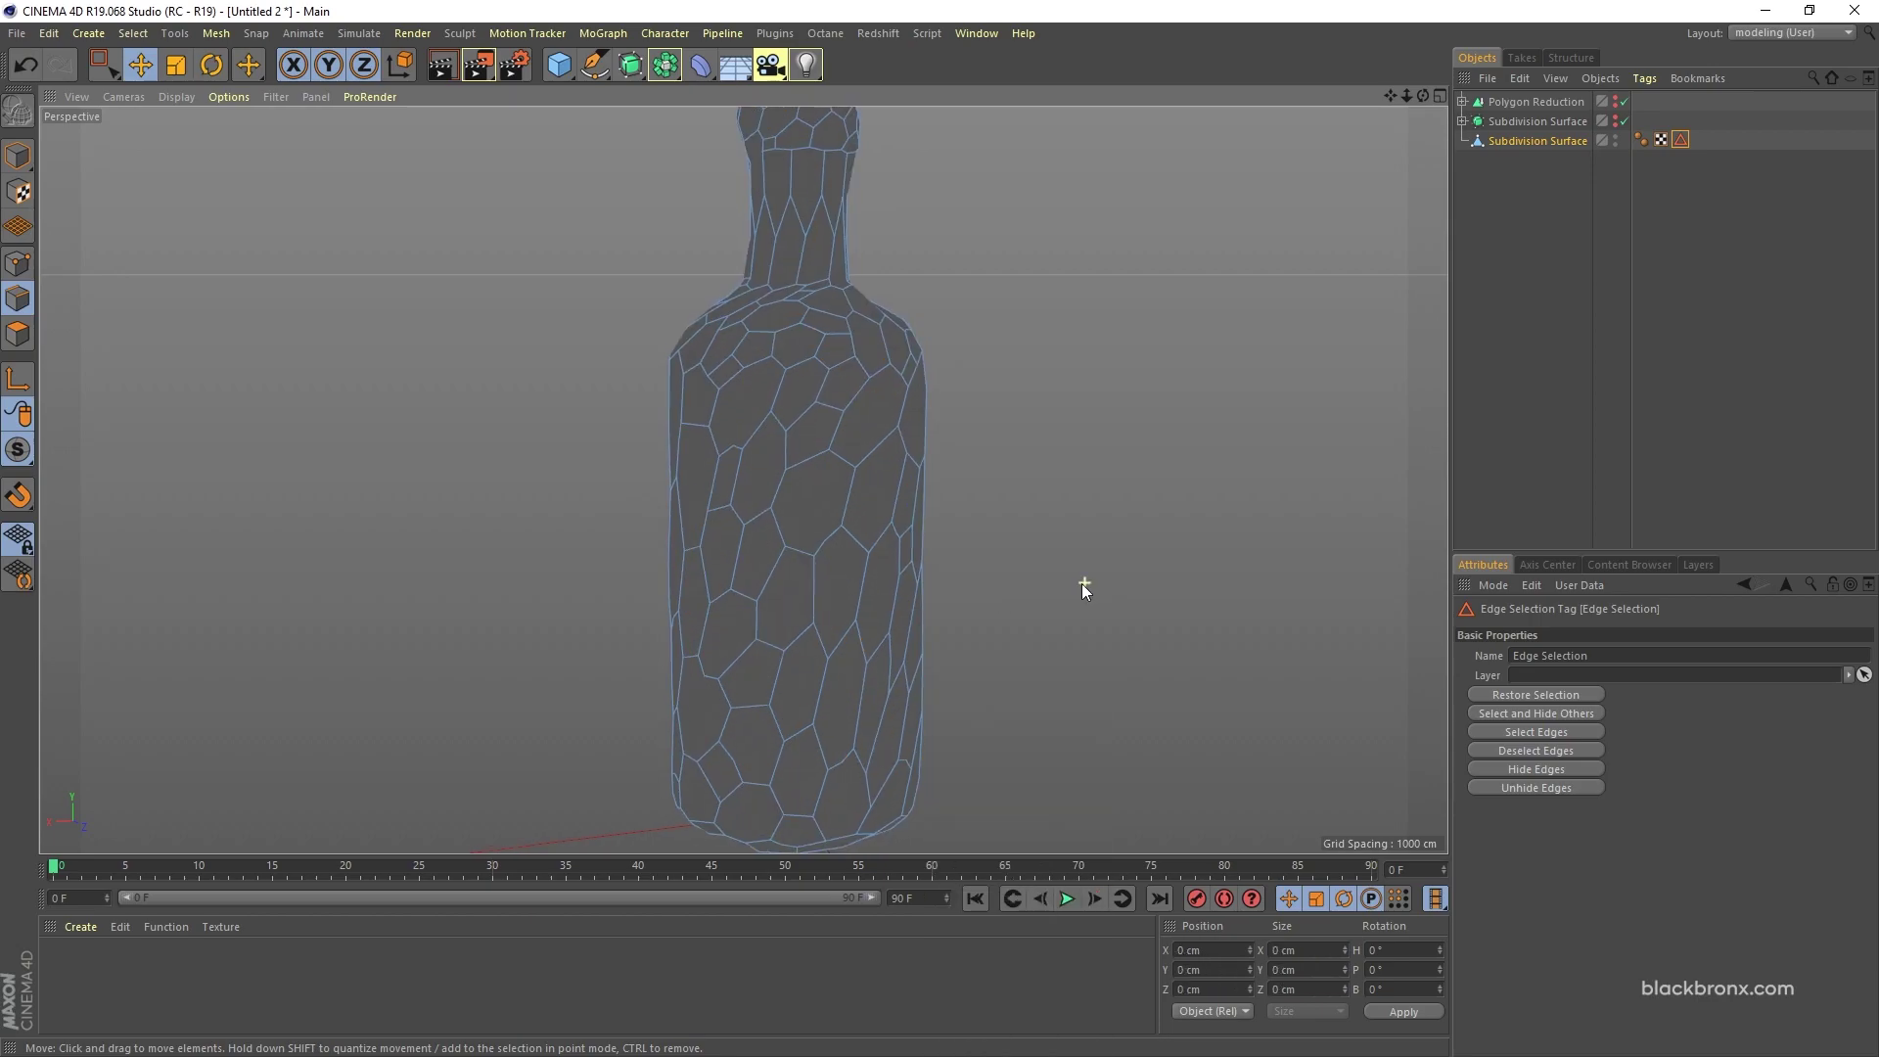
left_click_drag(1057, 598, 1086, 618, "alt")
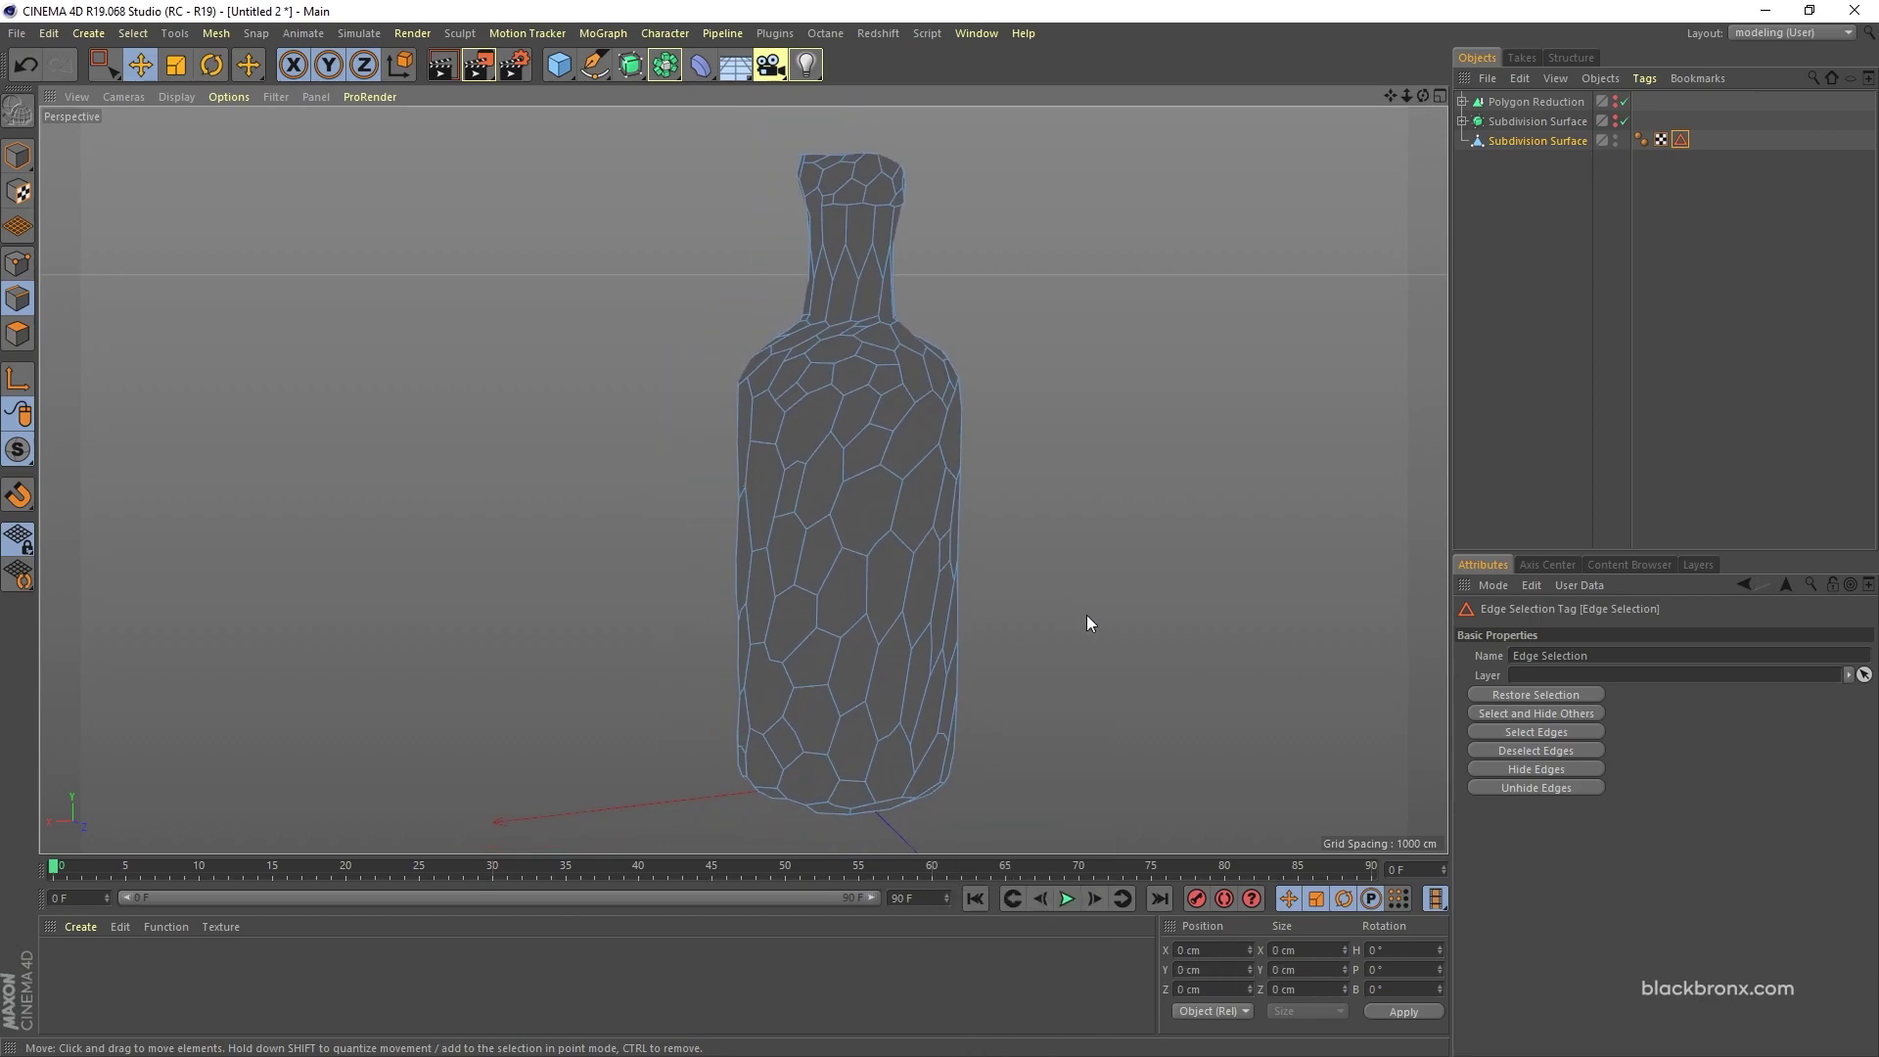
Step: Select all polygons of the cell-patterned bottle and bevel them individually with Preserve Groups turned off
left_click(18, 333)
mouse_move(783, 602)
left_mouse_down("alt")
mouse_move(736, 604)
mouse_move(778, 589)
left_mouse_up("alt")
scroll(696, 439, "up", 3)
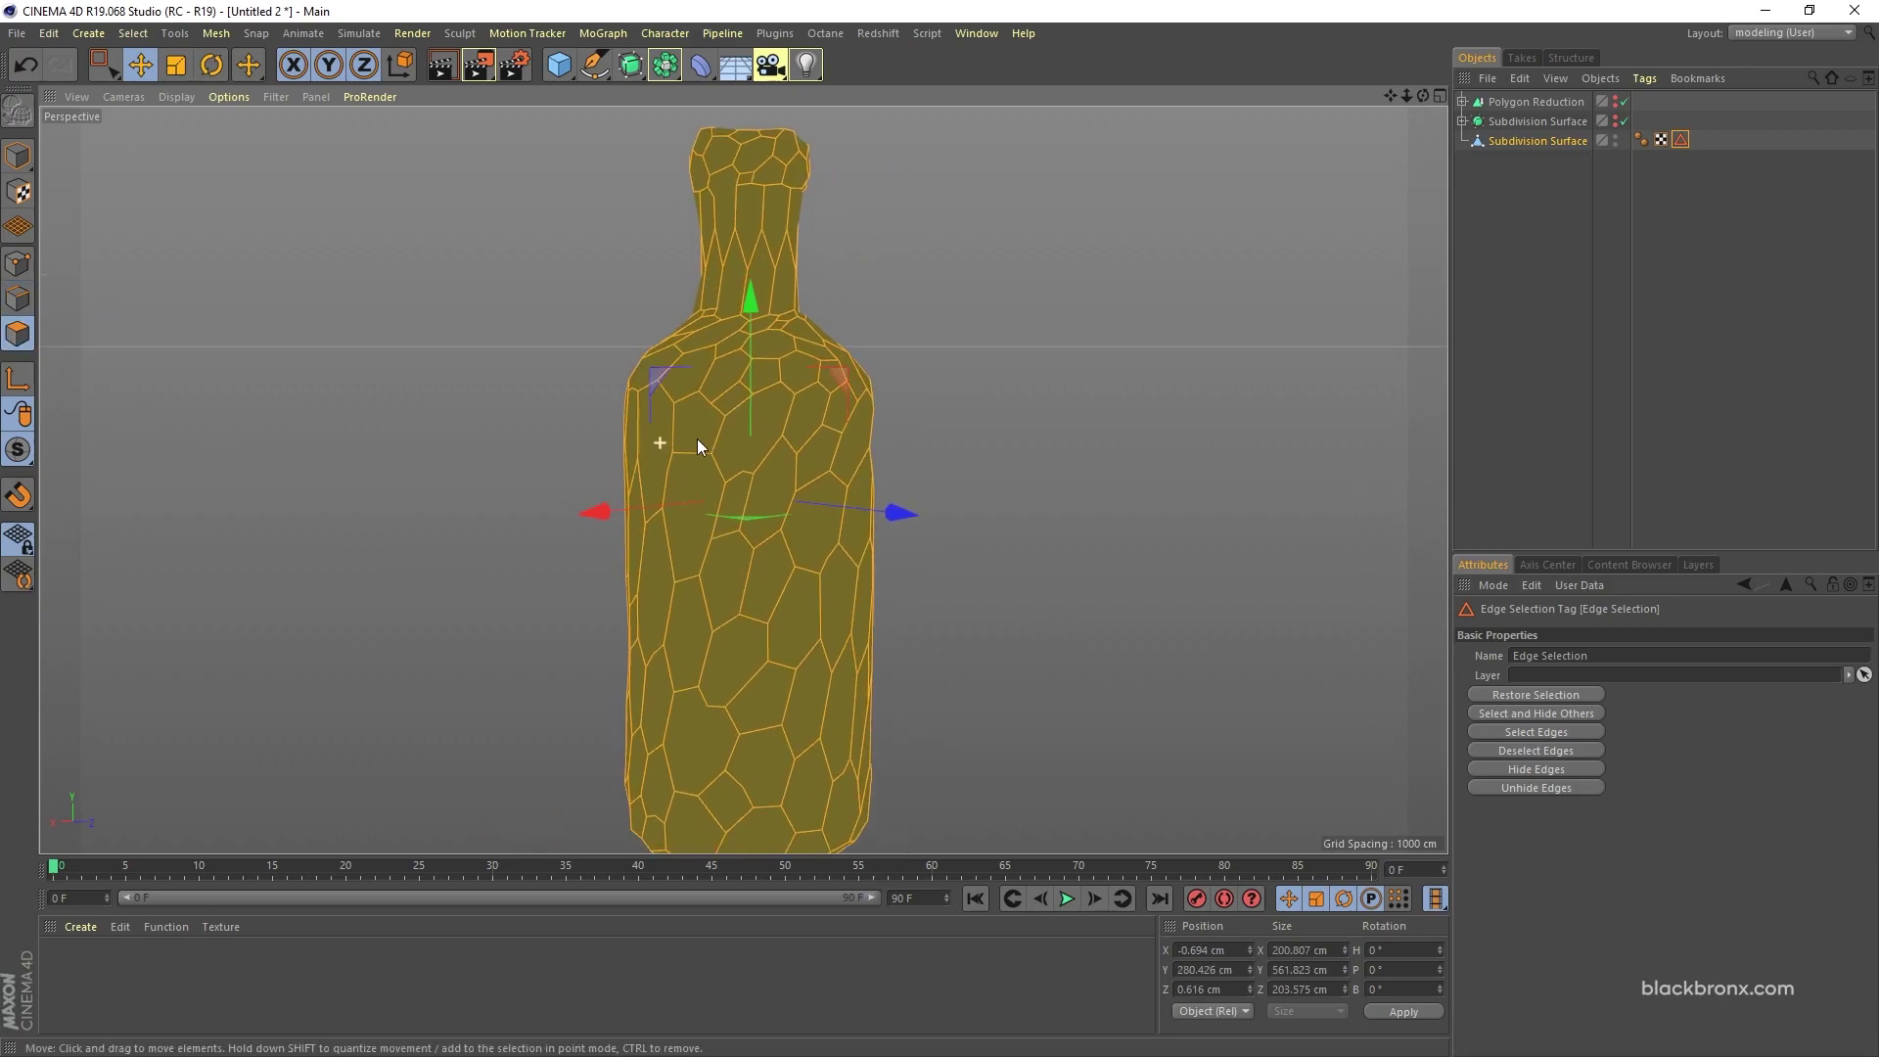
scroll(730, 438, "down", 4)
left_click_drag(673, 467, 850, 536, "alt")
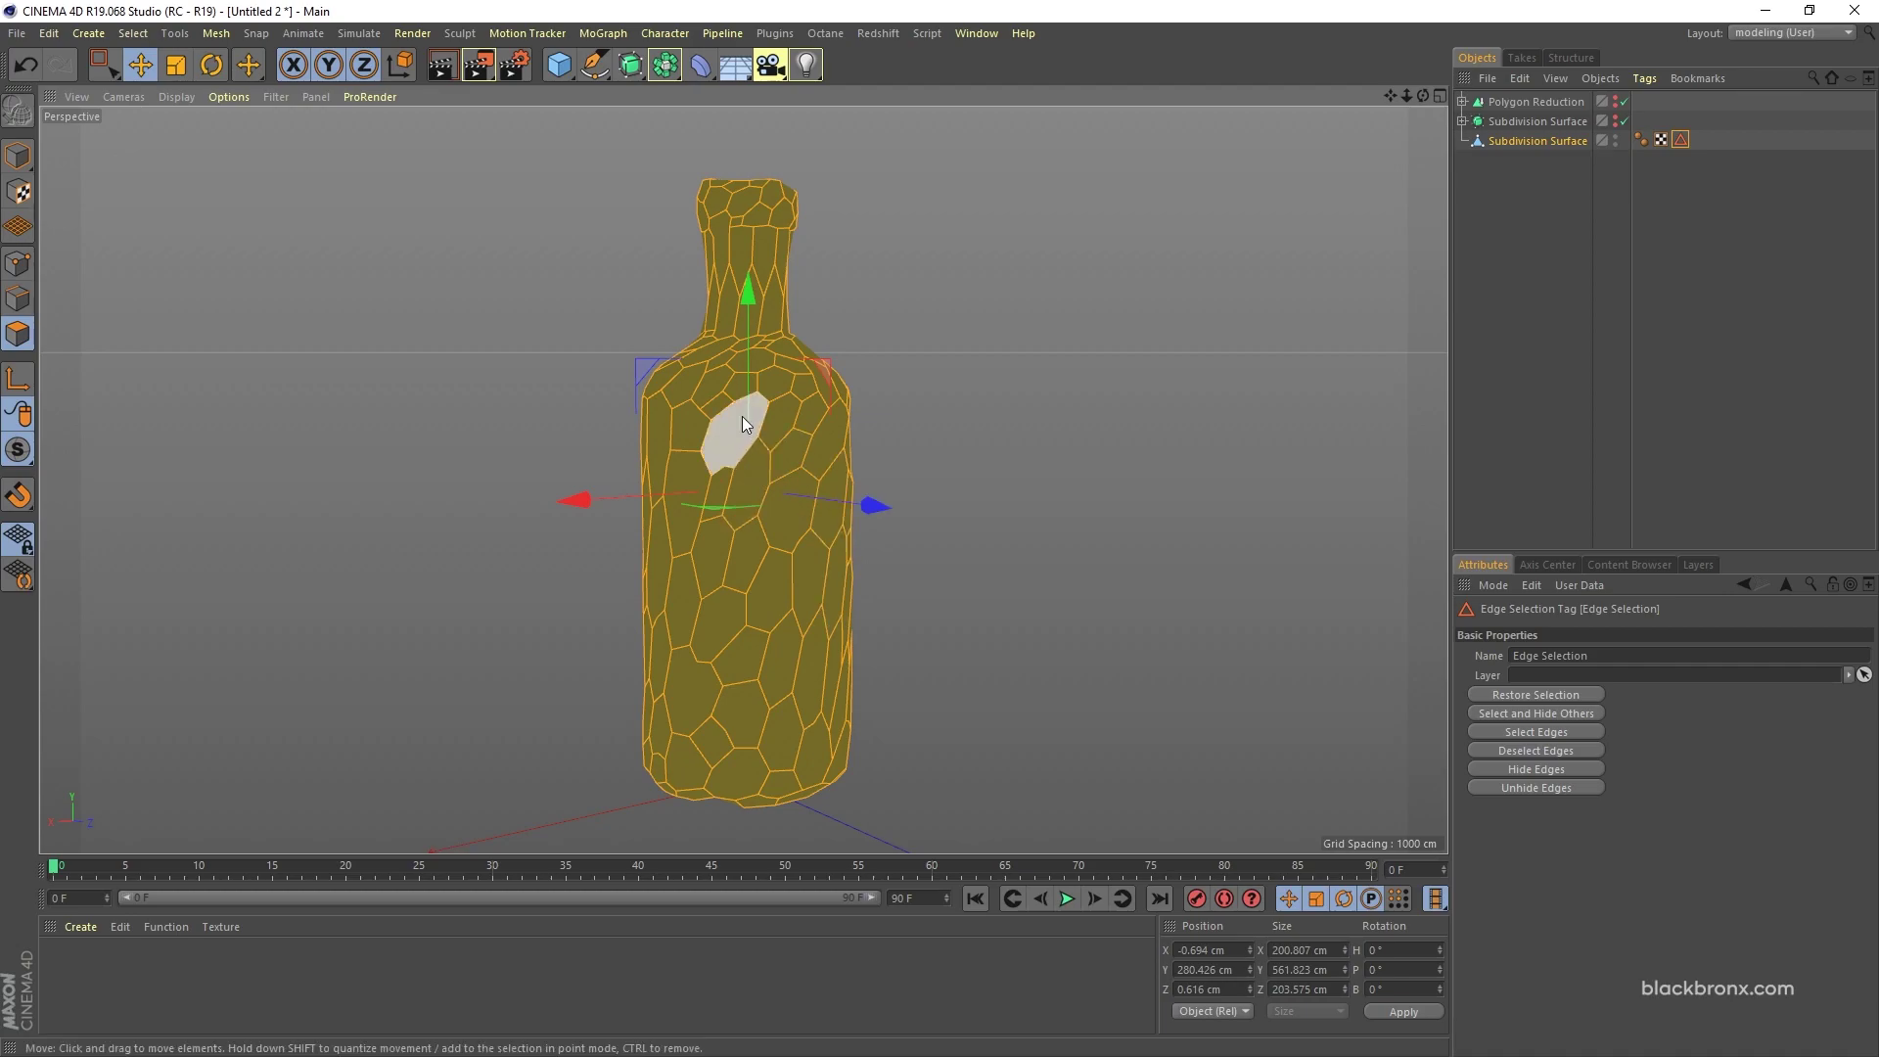
scroll(742, 415, "up", 5)
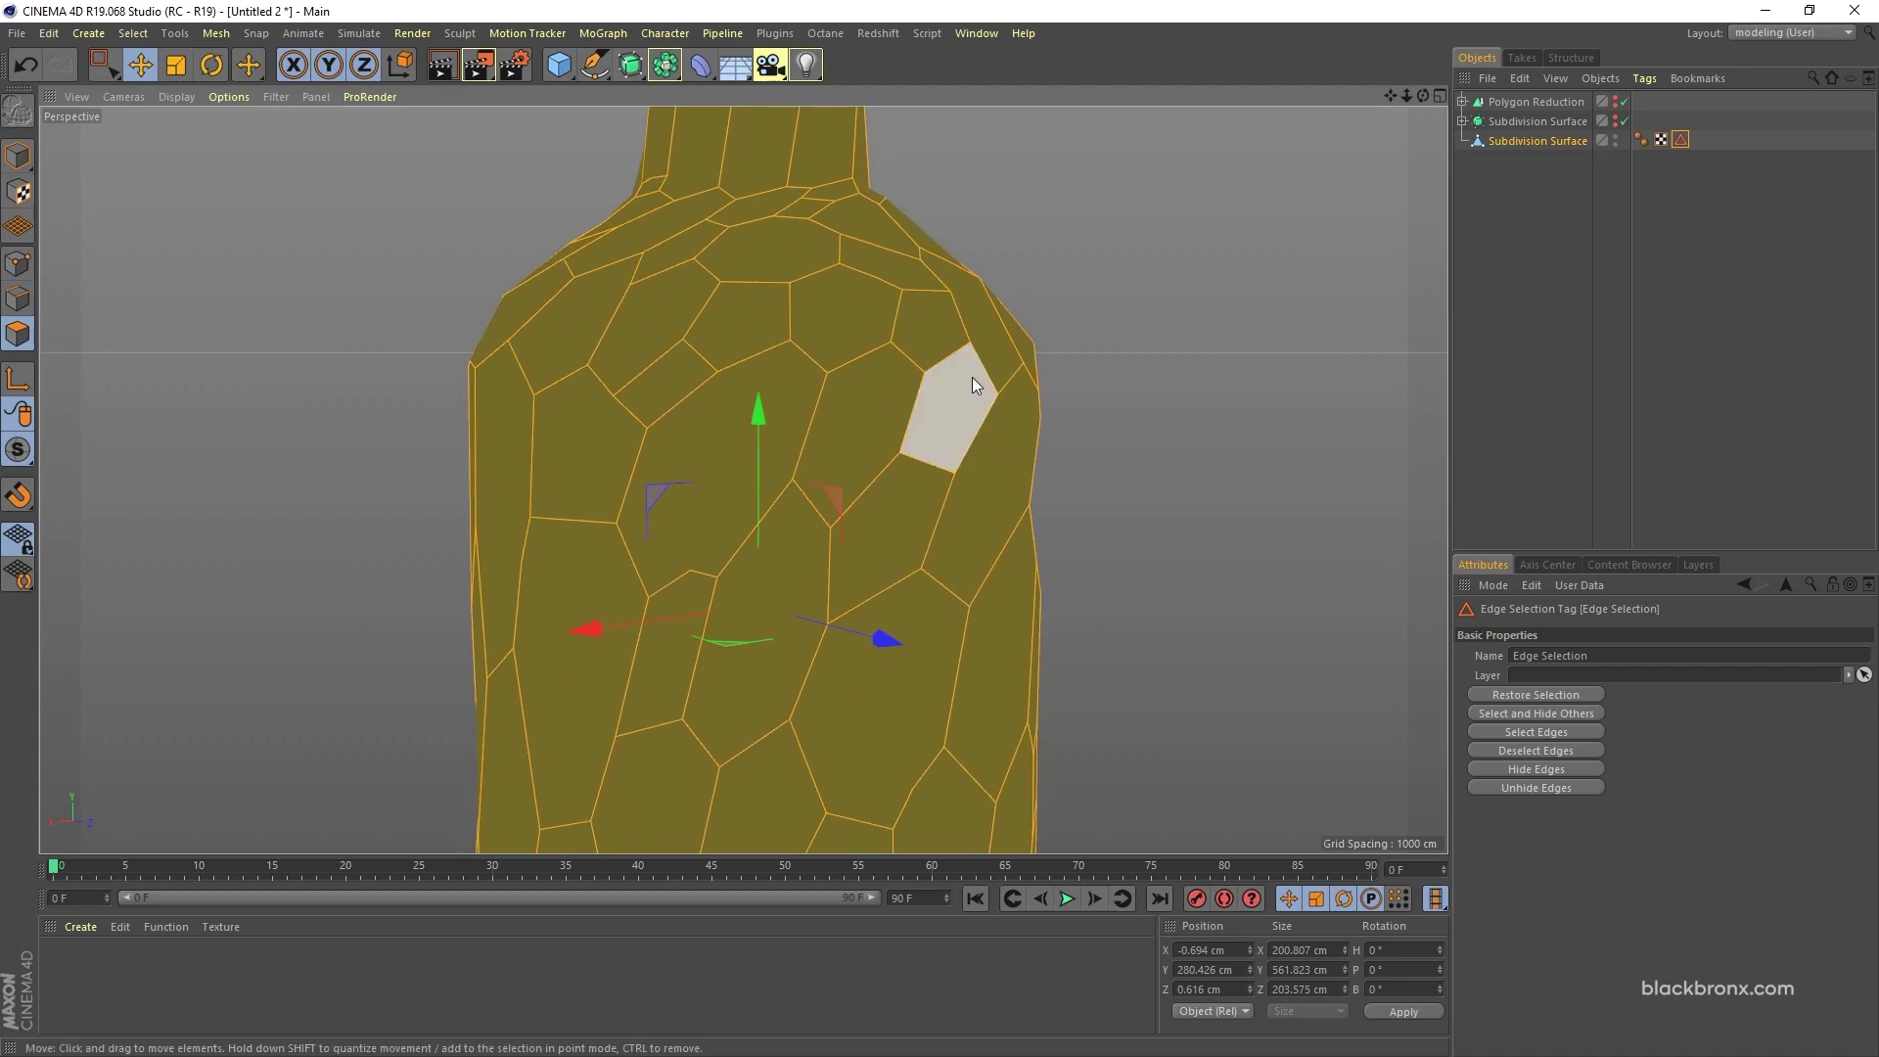
key("m")
key("s")
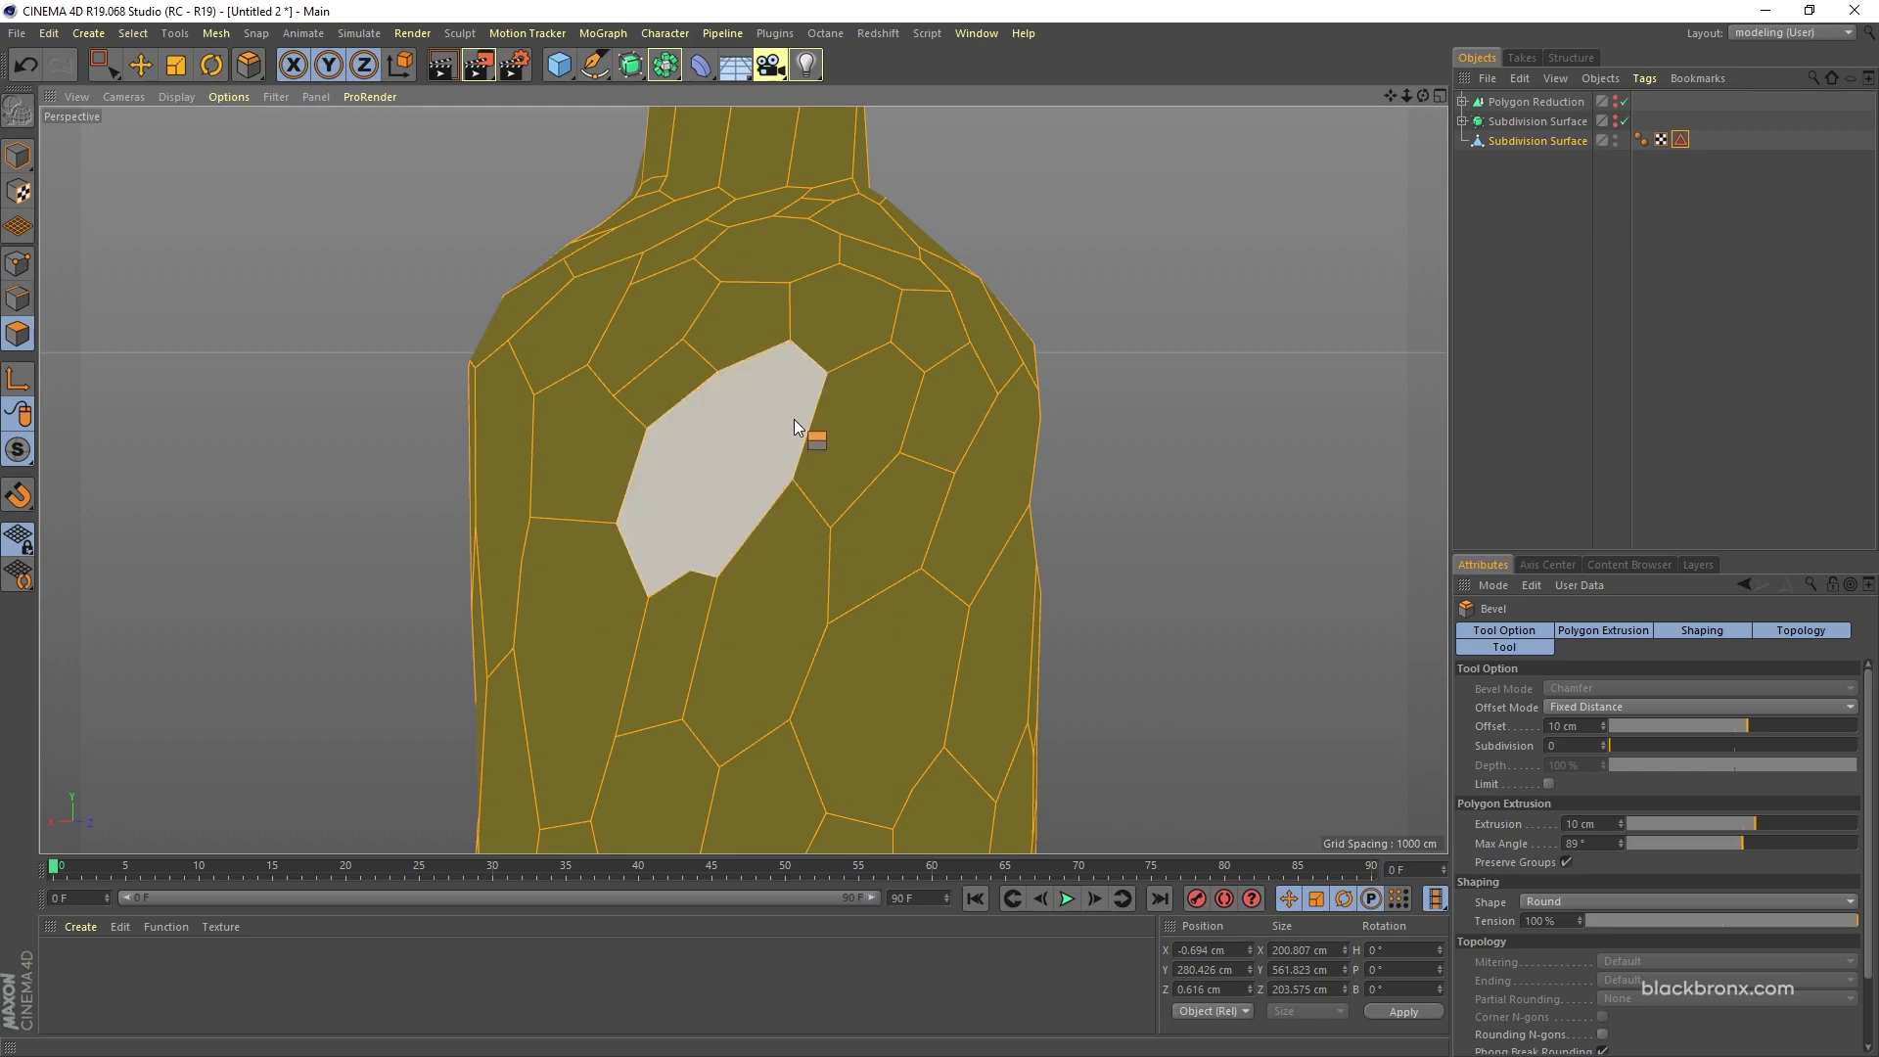
left_click_drag(795, 418, 800, 415)
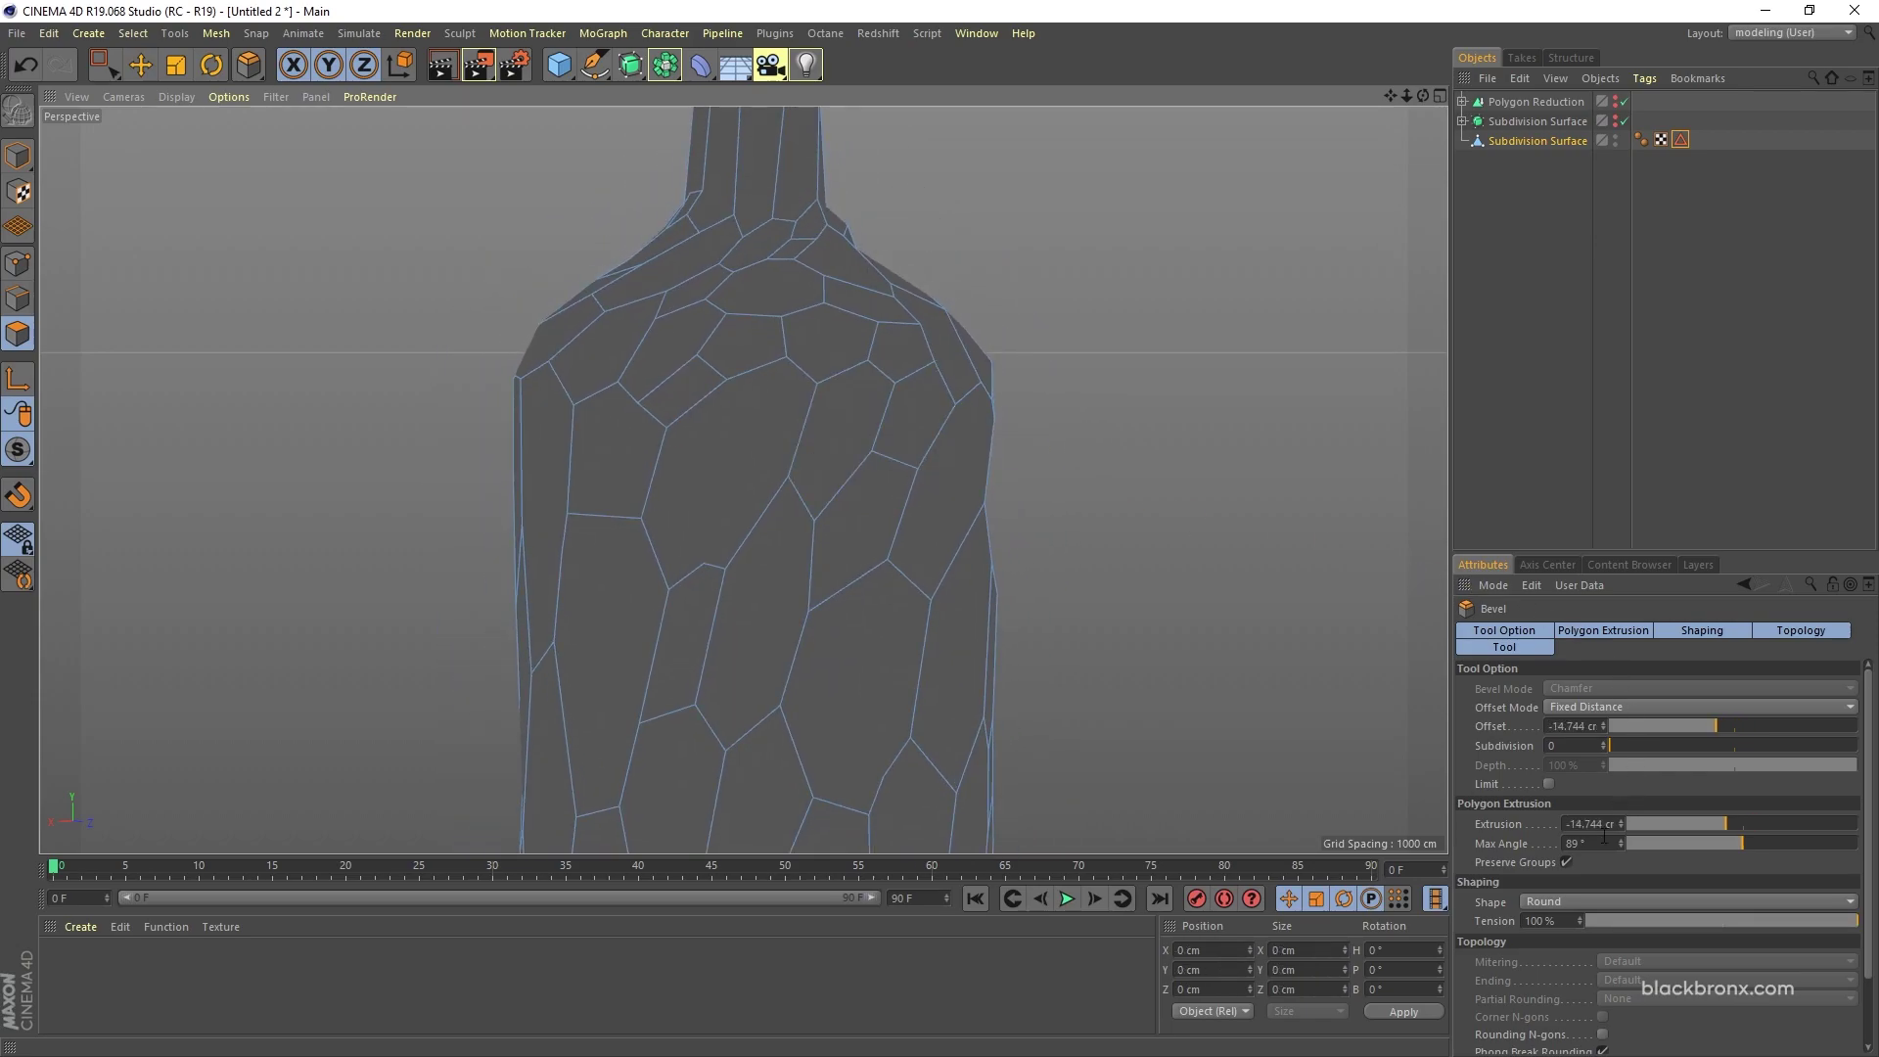
left_click(1566, 861)
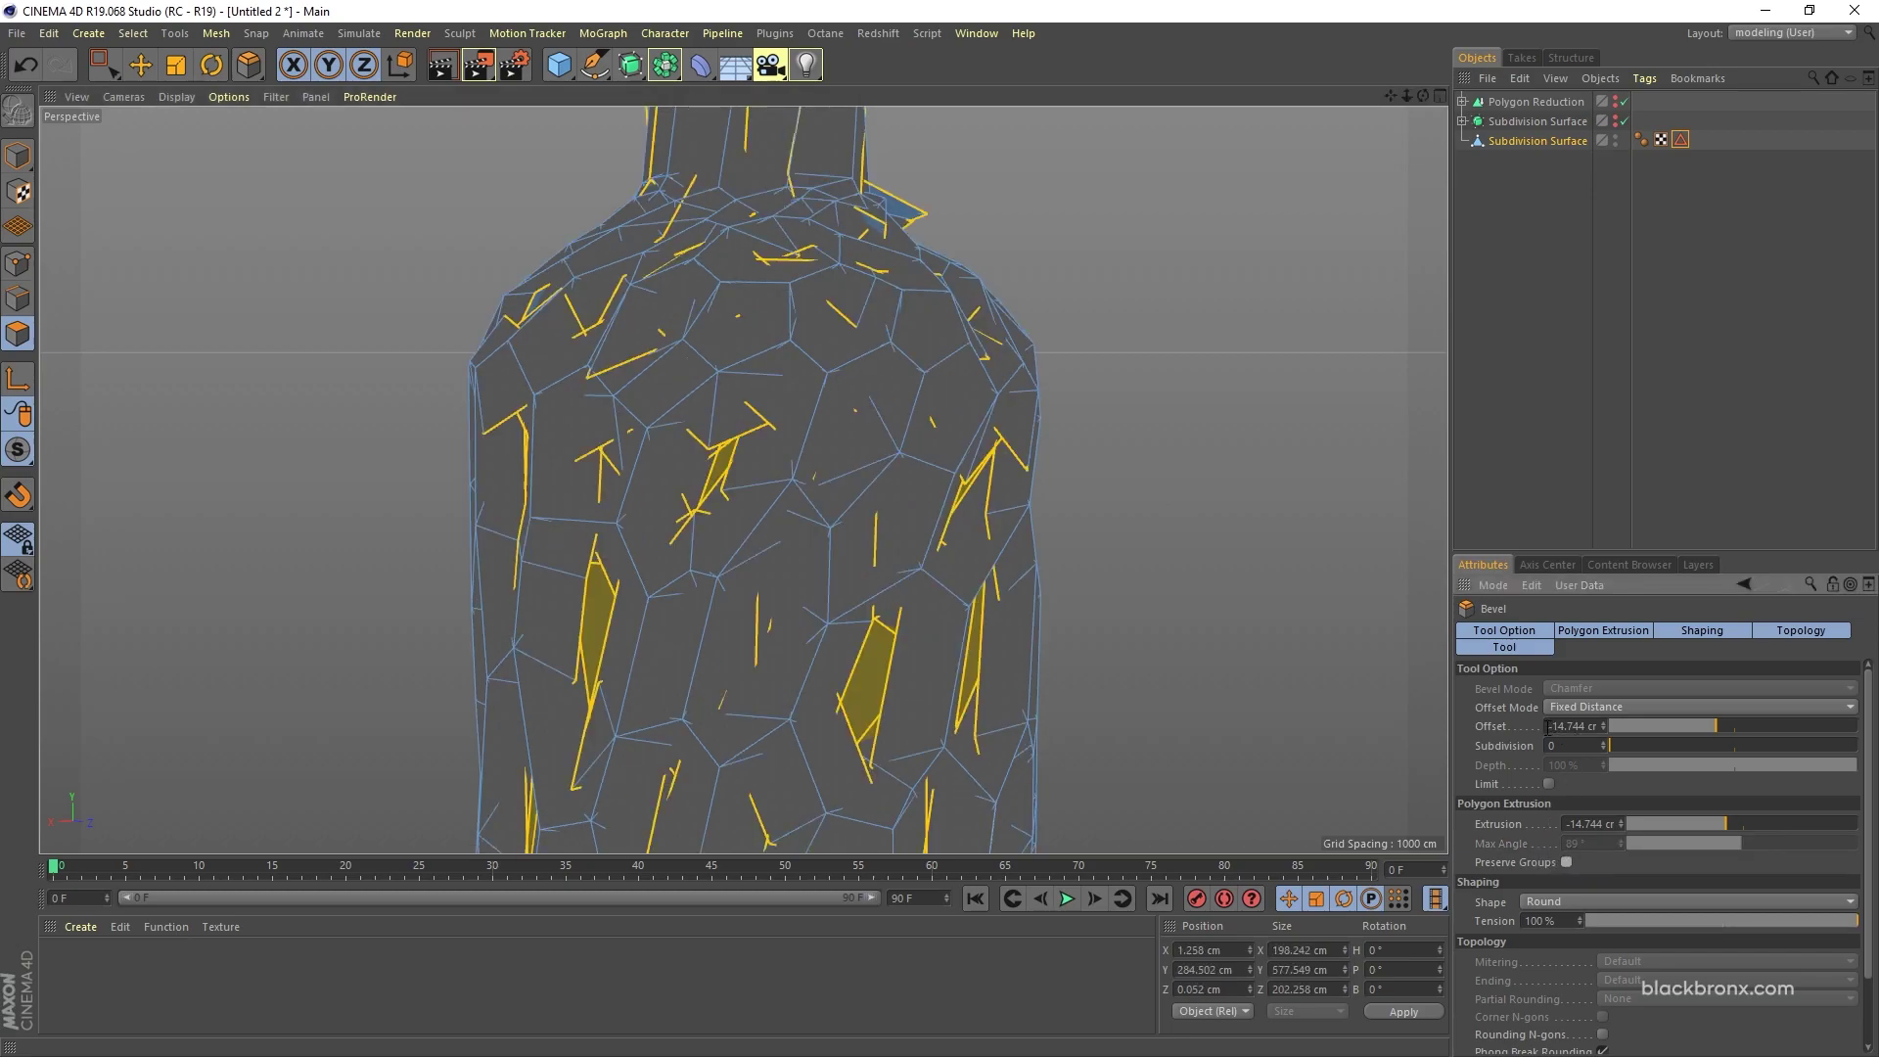
Step: Set the bevel's Offset to 3 cm and its polygon Extrusion to 0 cm
double_click(1566, 726)
type("3")
key("Return")
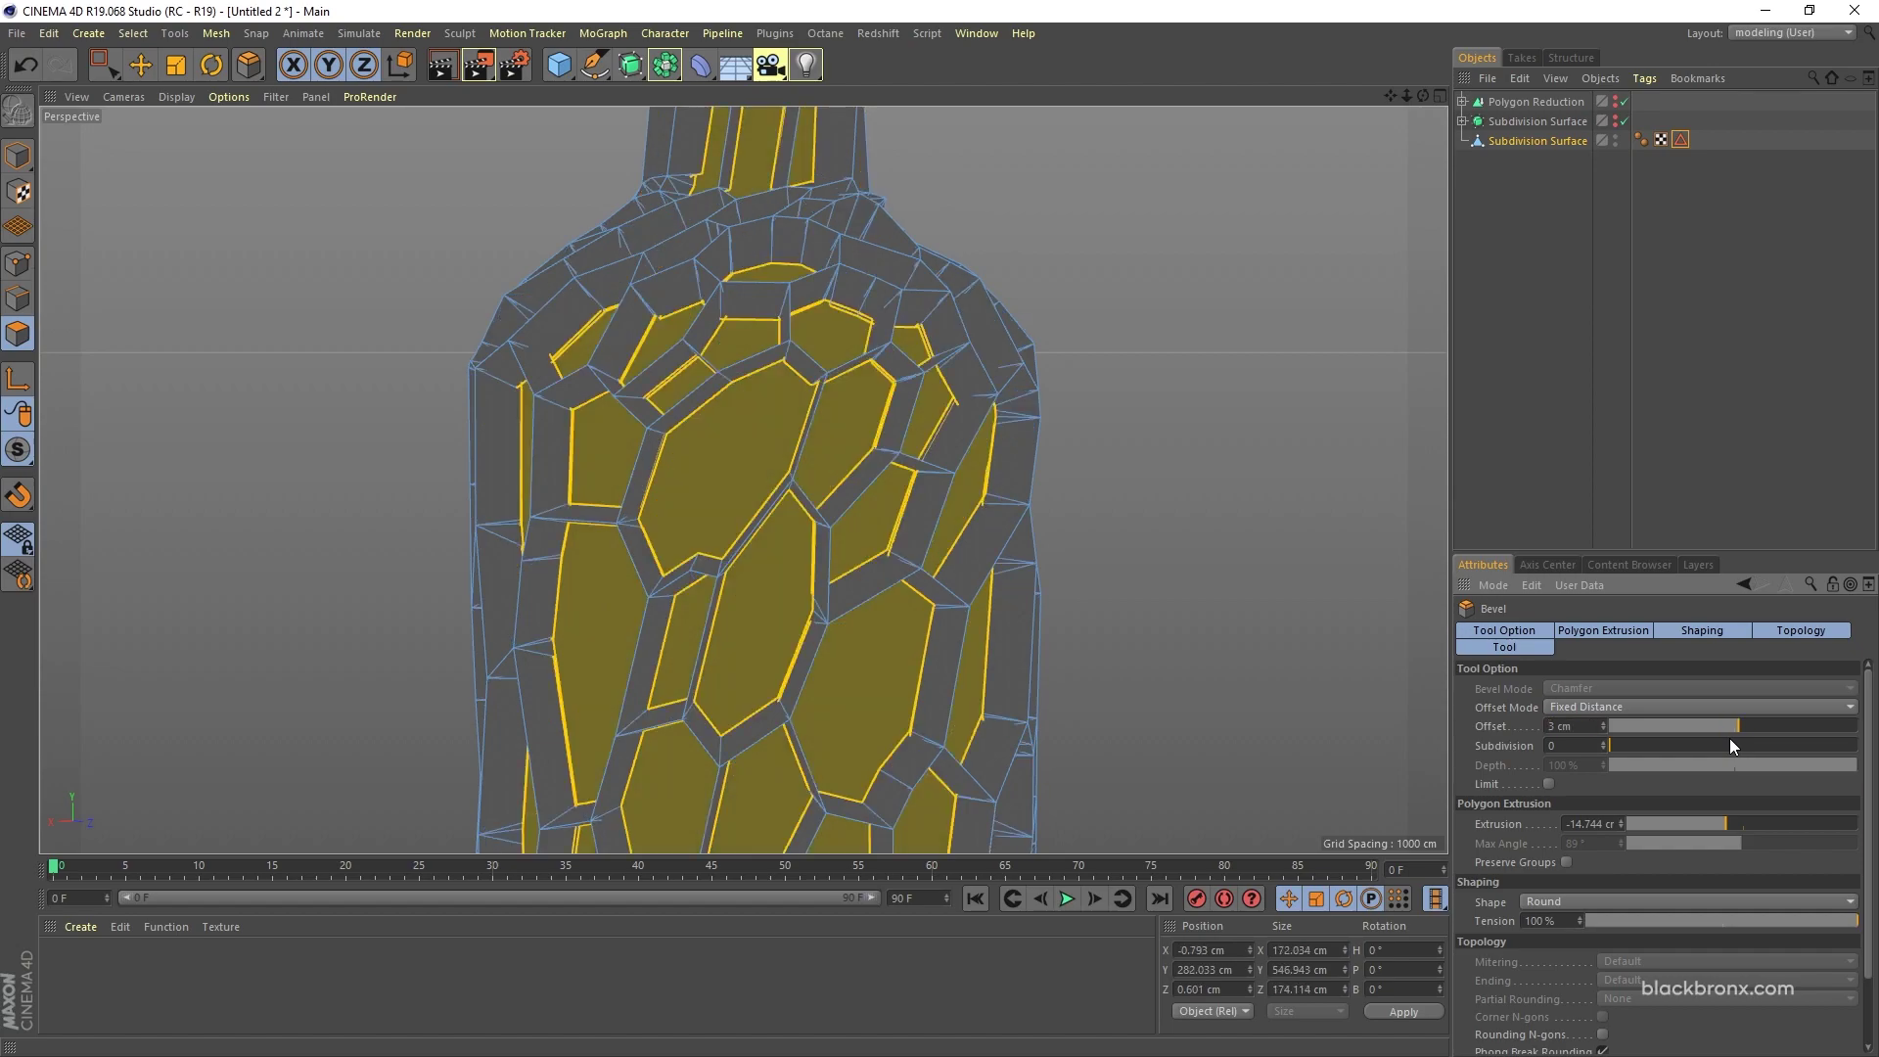
double_click(1570, 824)
type("0")
key("Return")
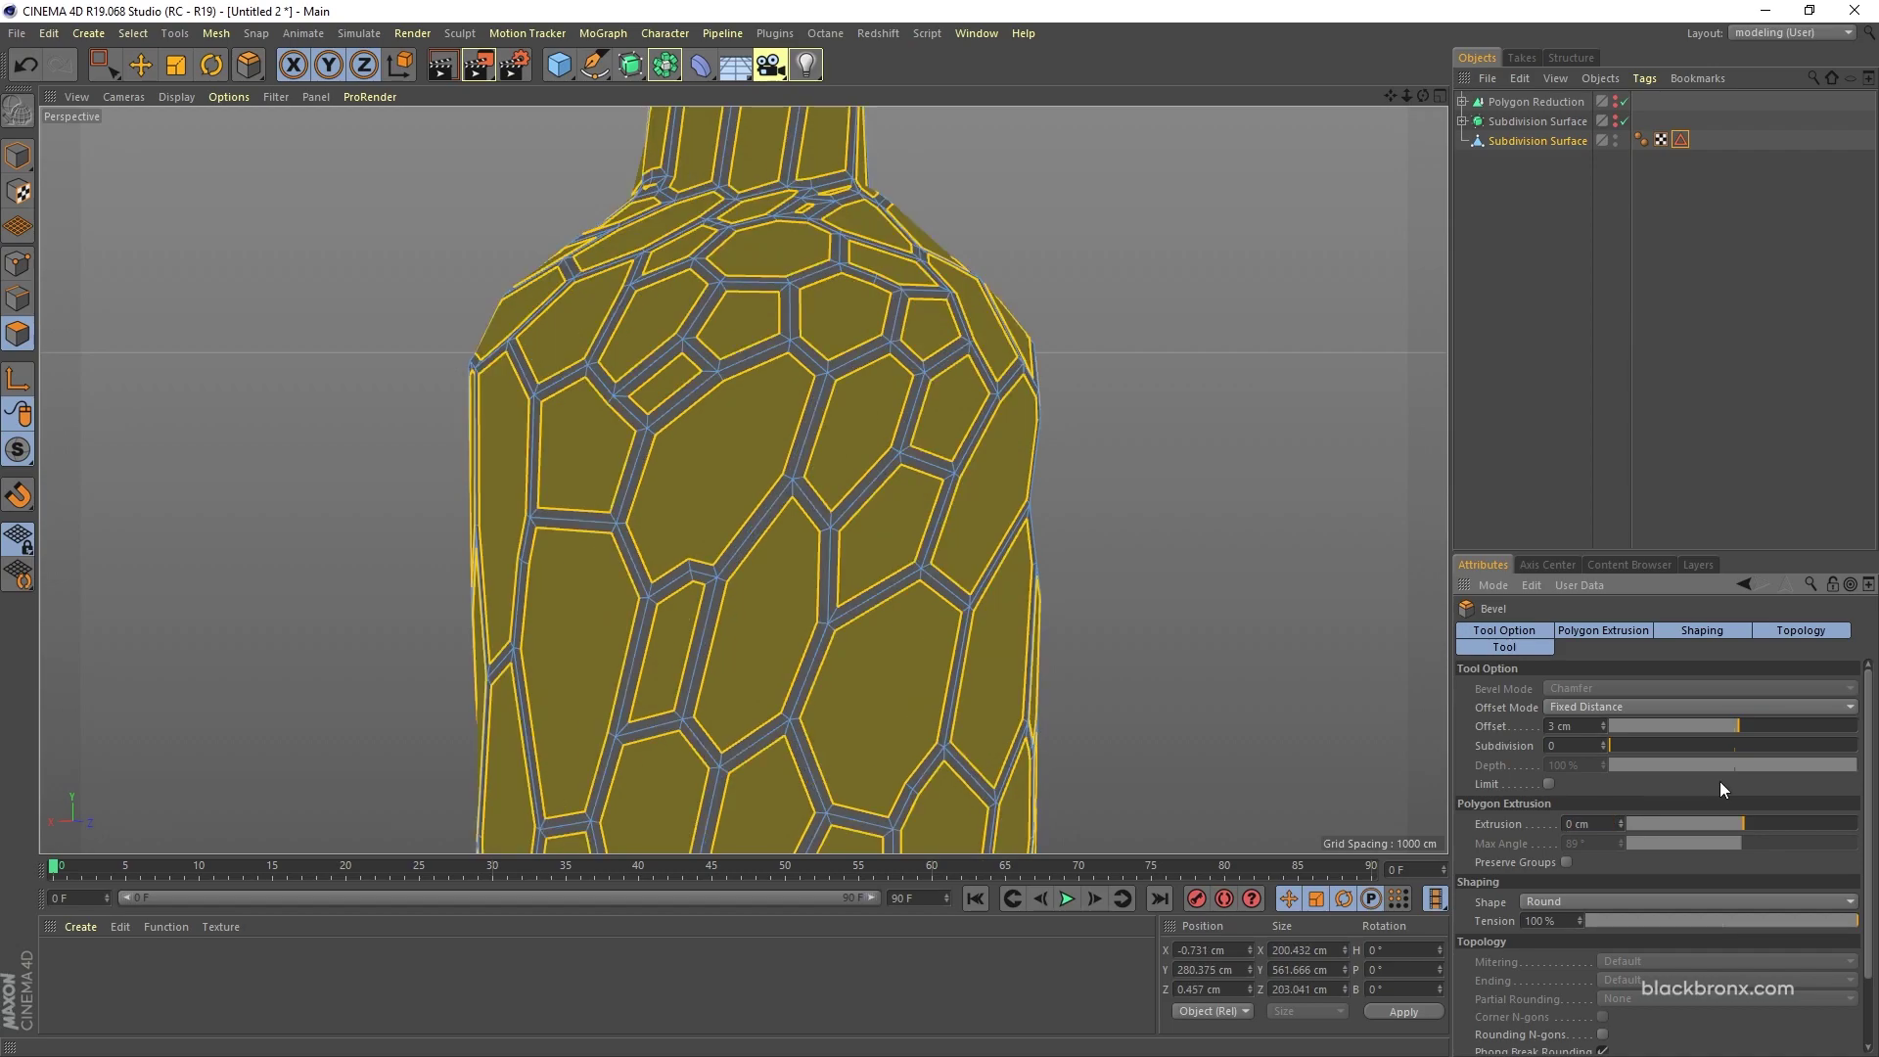
Step: Split the selected inset polygons into a separate object and return to Model mode
mouse_move(1033, 715)
left_mouse_down("alt")
mouse_move(1037, 693)
mouse_move(985, 695)
mouse_move(1052, 695)
mouse_move(1036, 689)
left_mouse_up("alt")
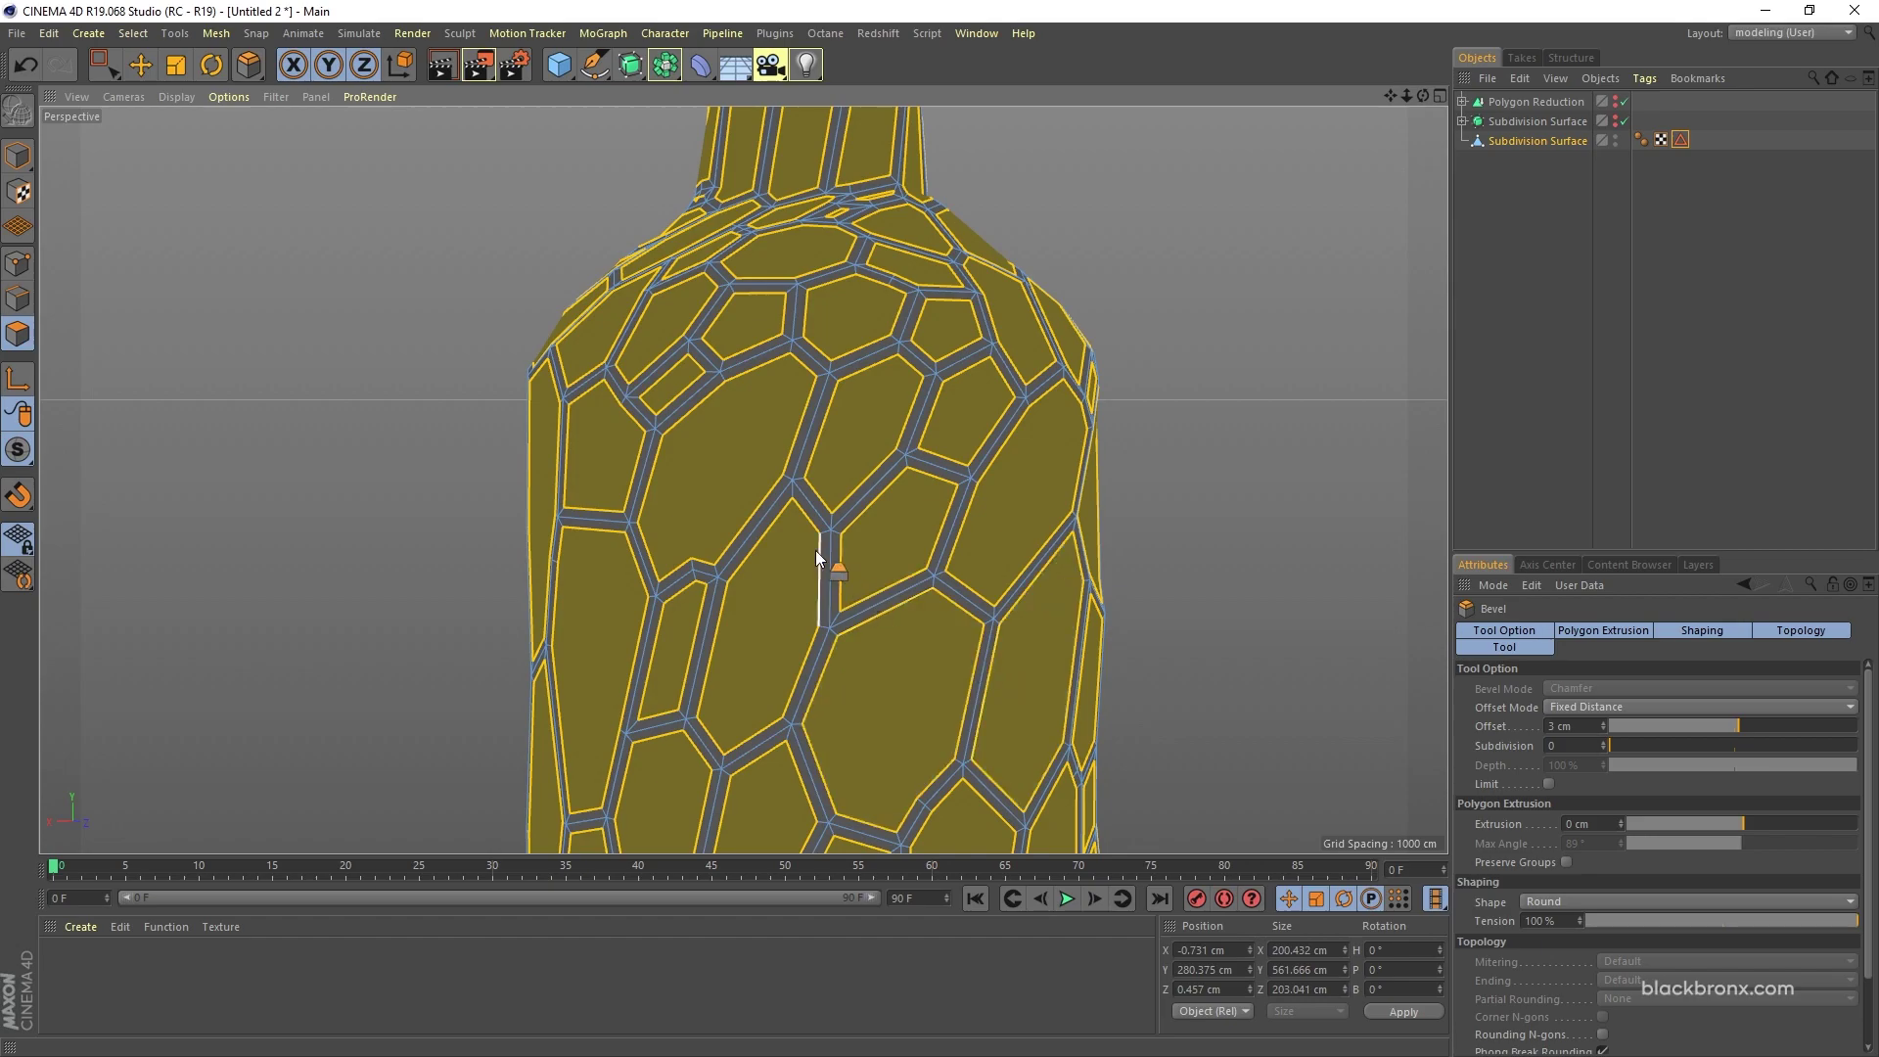
right_click_drag(713, 433, 836, 408, "alt")
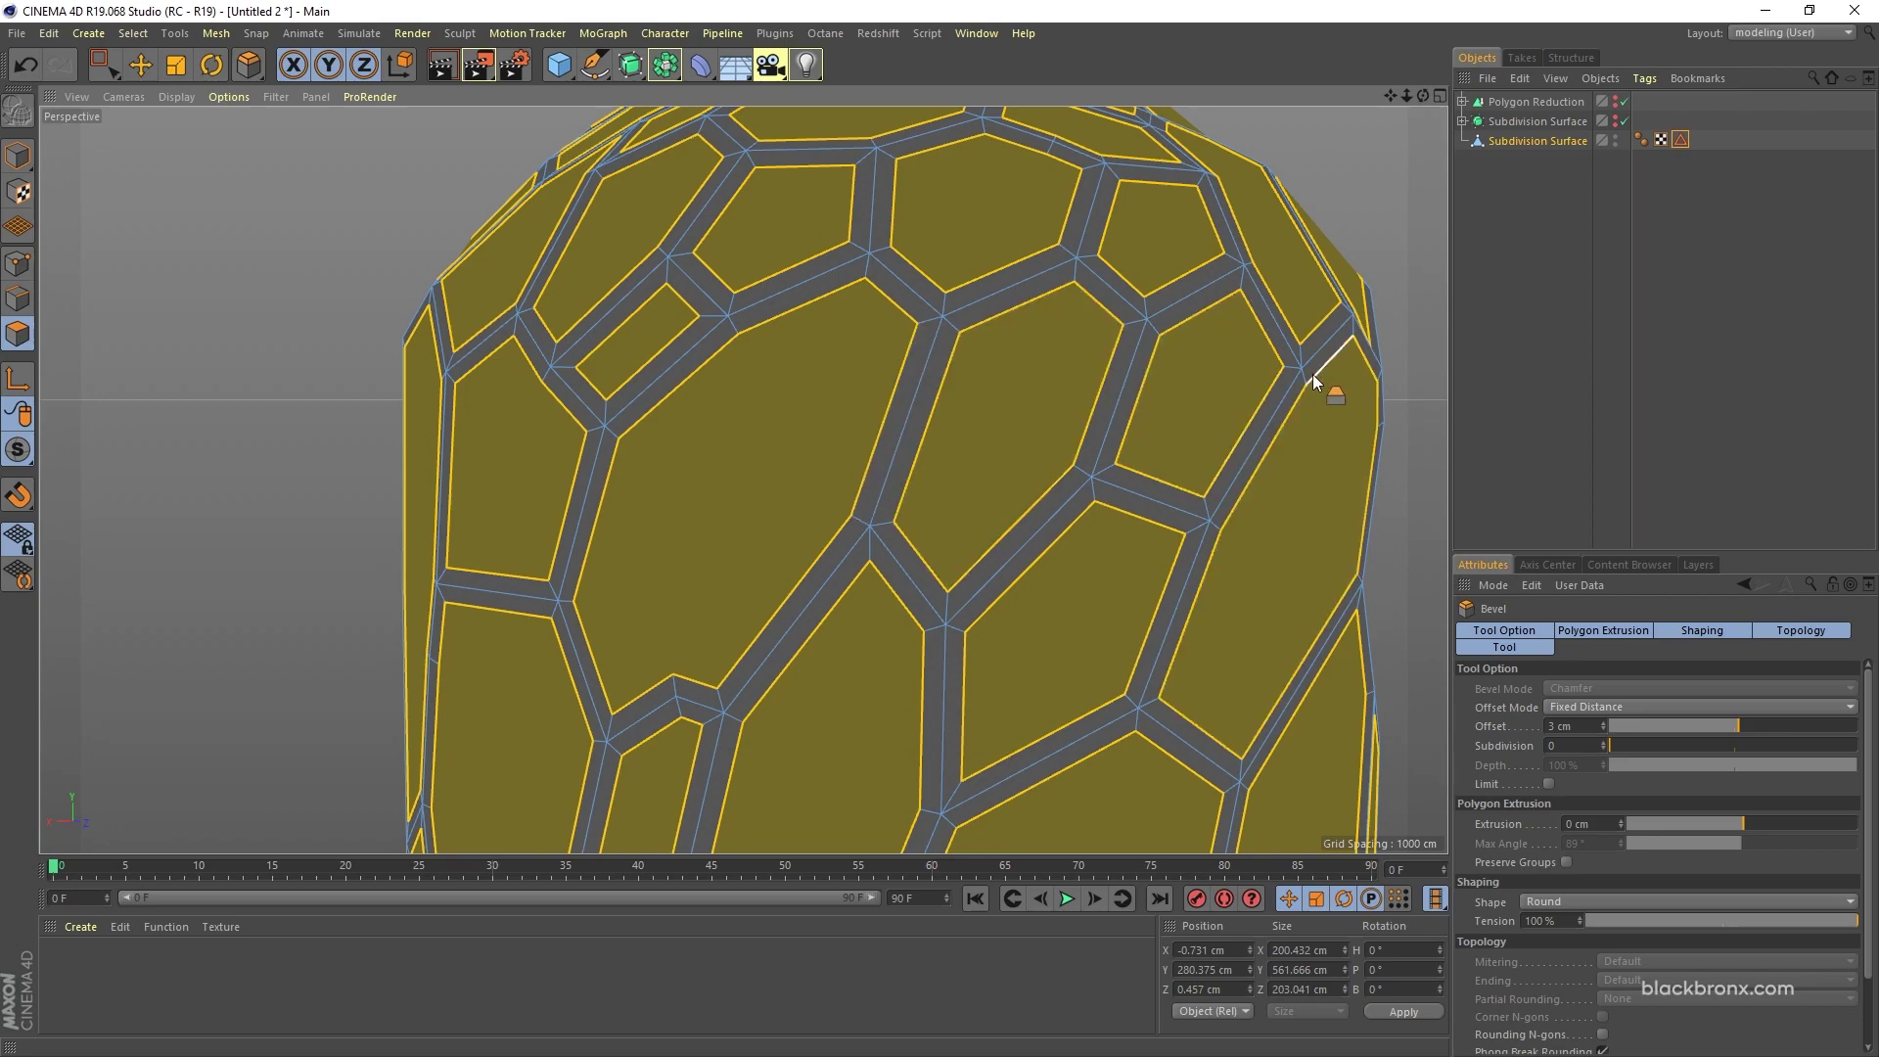
key("u")
key("p")
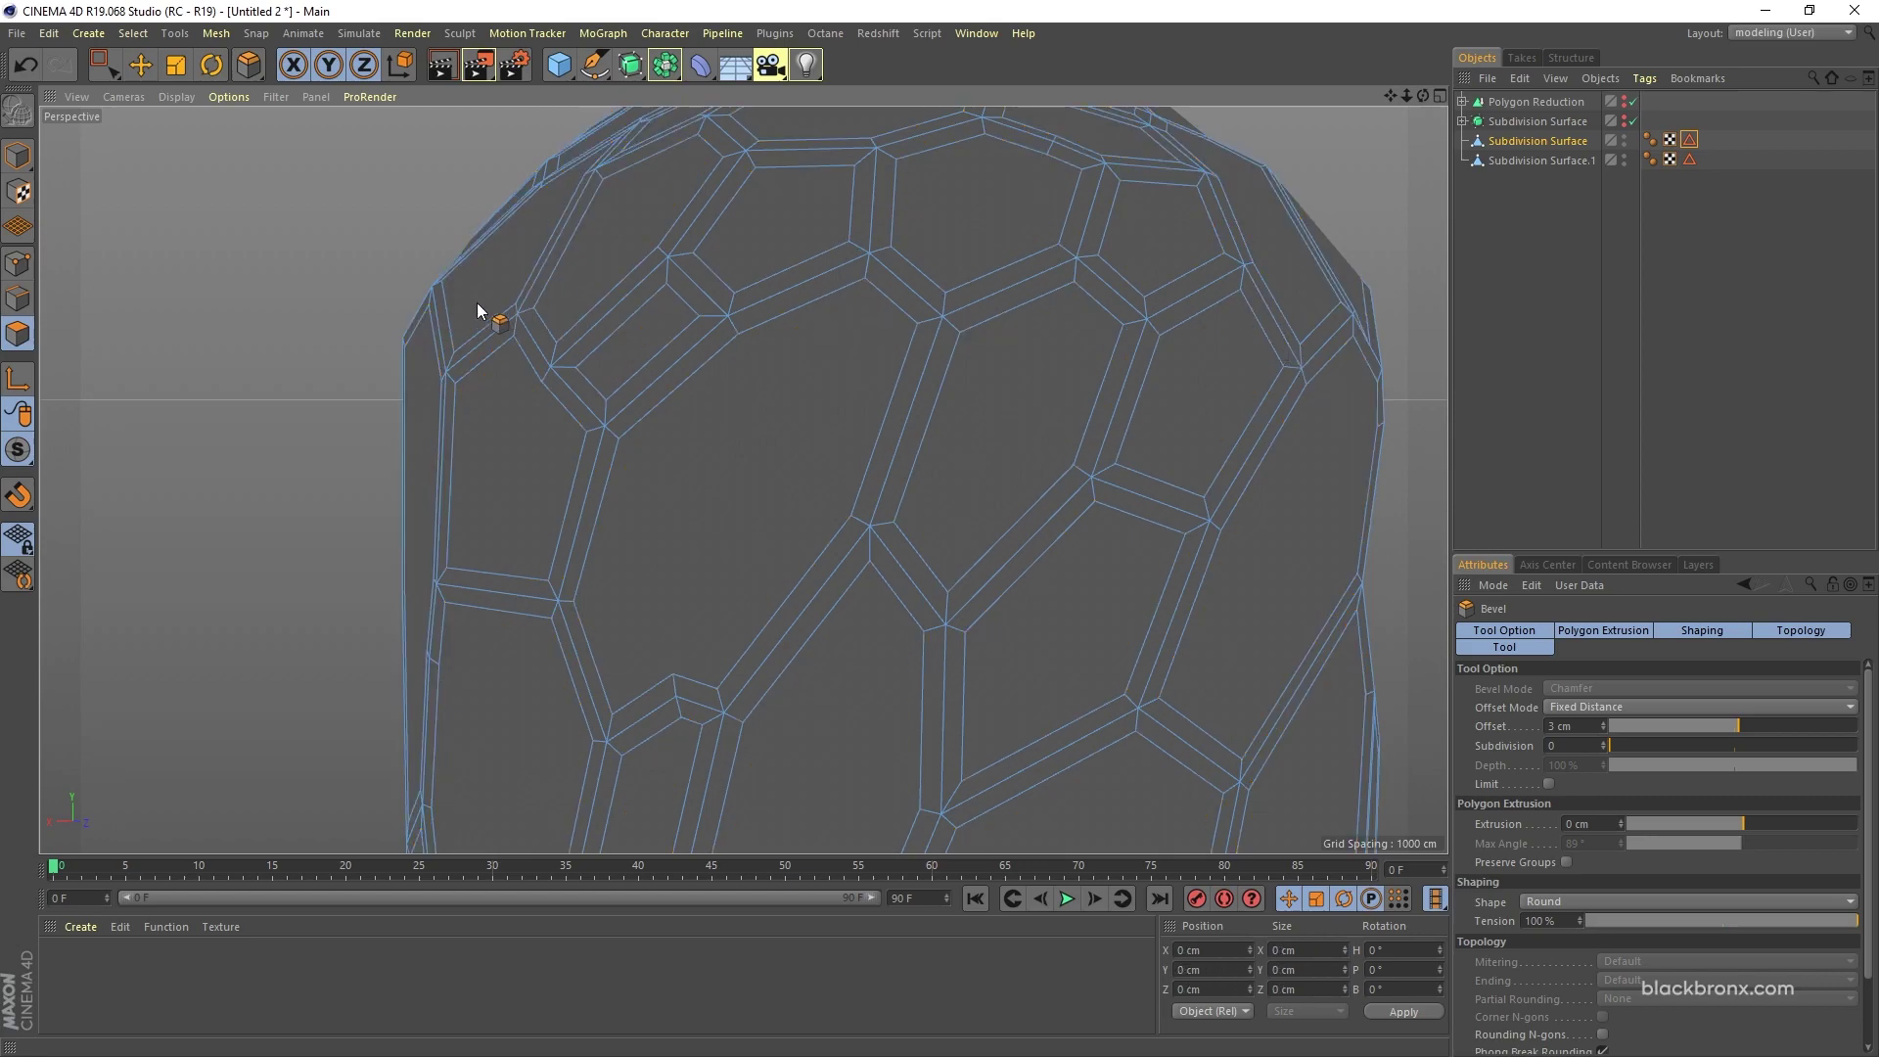
left_click(19, 156)
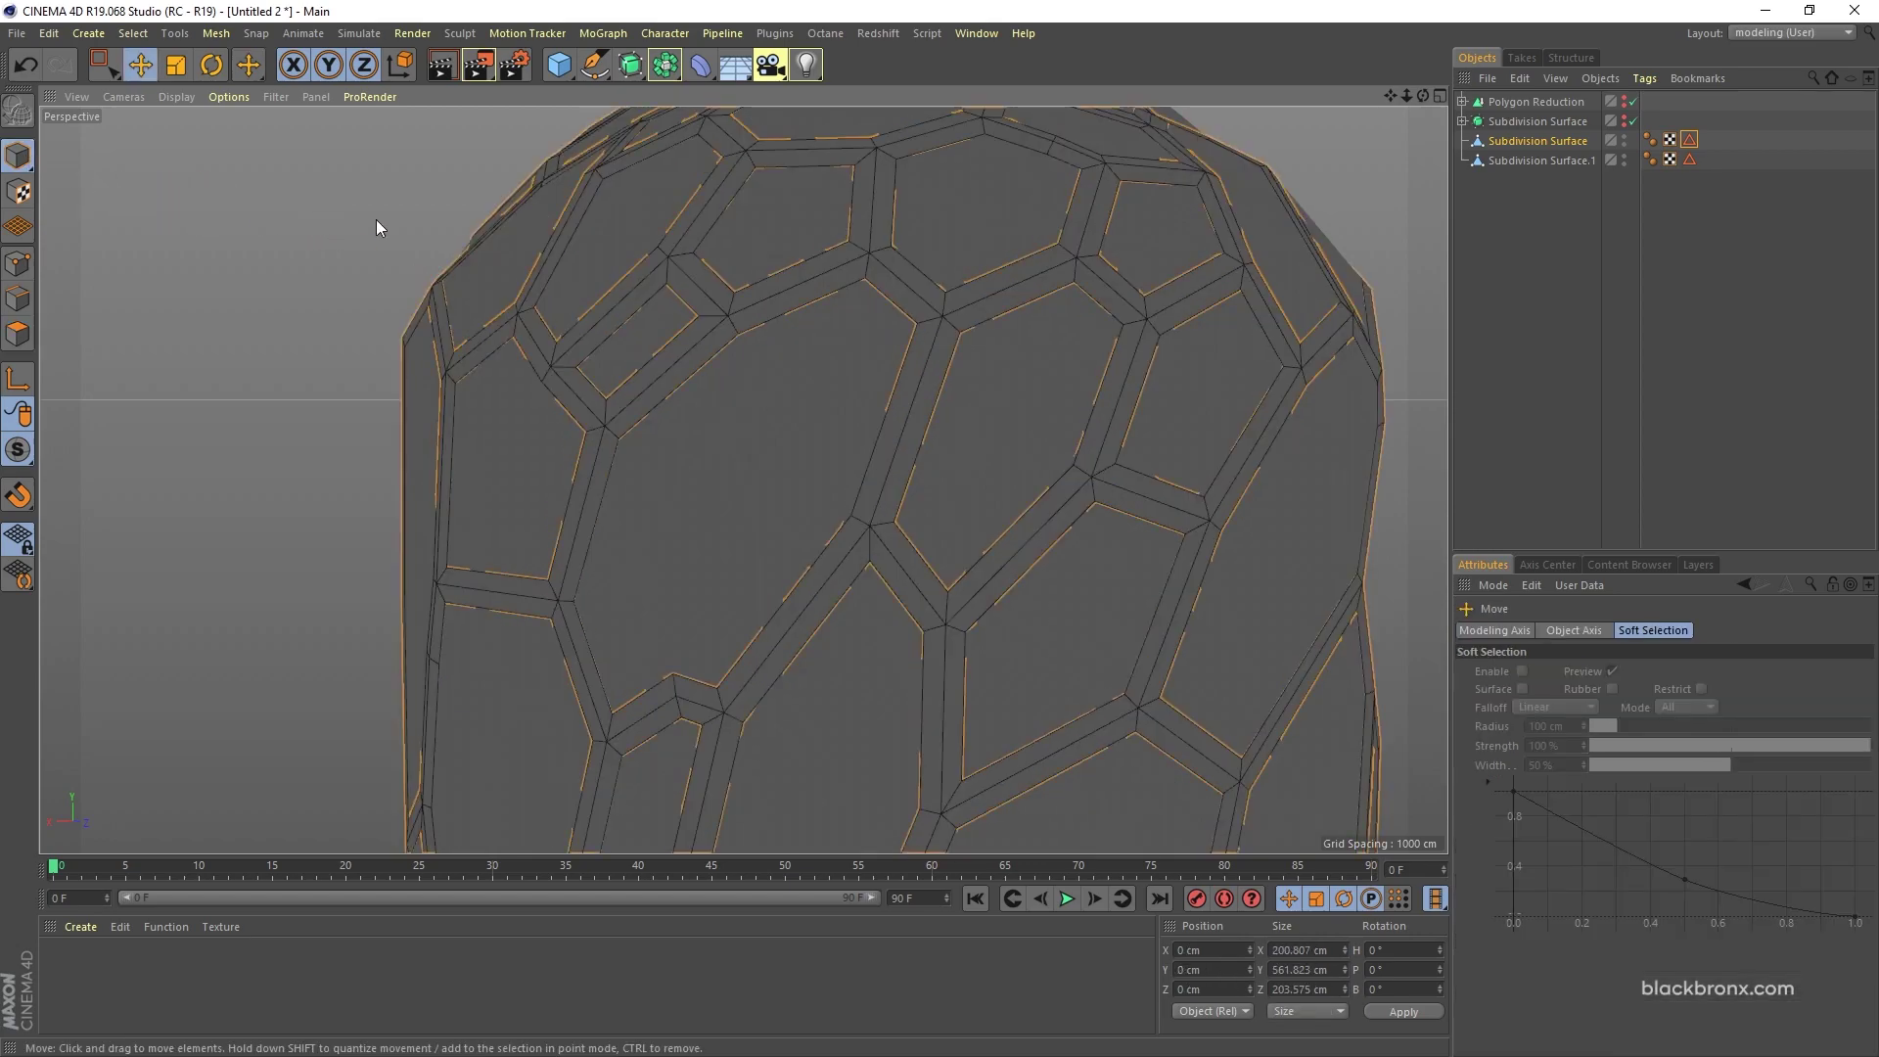
Step: Move the bottle's cell-frame mesh sideways along the X axis to compare it with the split cells, and undo the move
scroll(376, 227, "down", 6)
left_click_drag(682, 483, 899, 599, "alt")
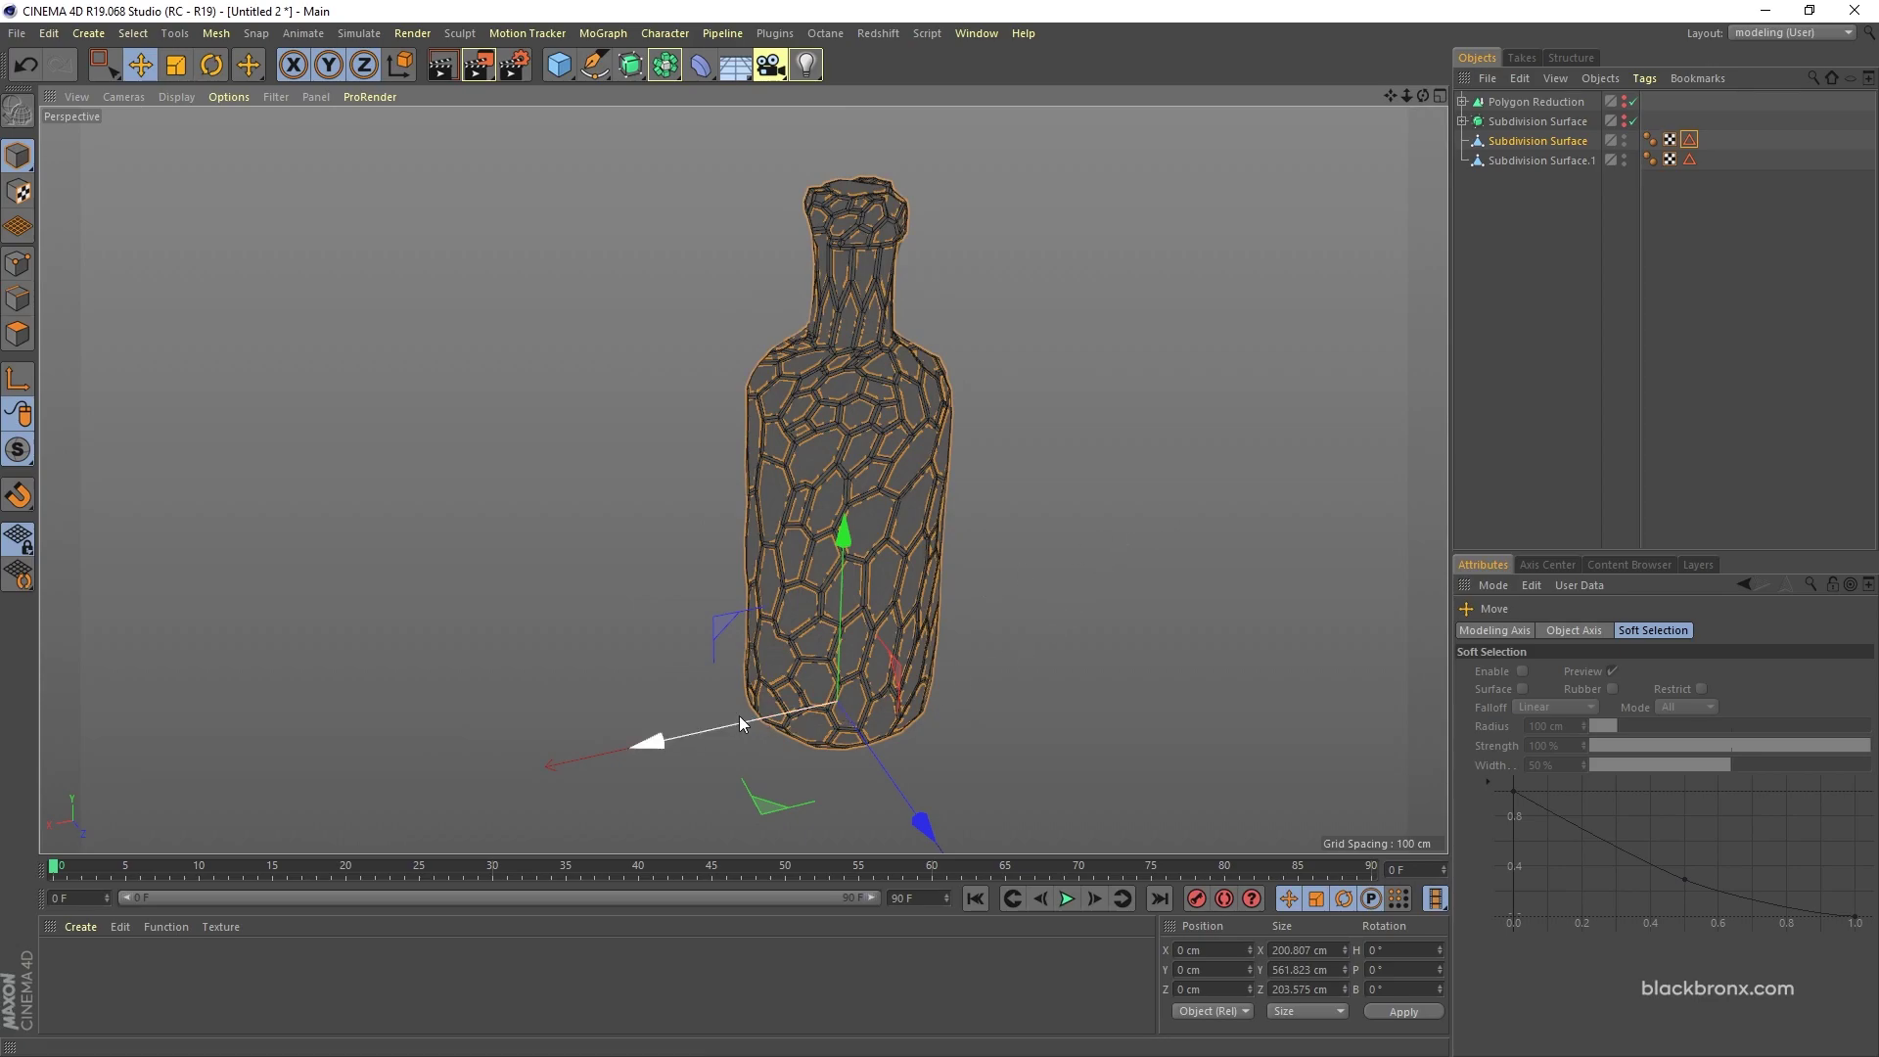
left_click_drag(730, 724, 504, 778, "ctrl")
left_click(1094, 604)
scroll(916, 597, "up", 6)
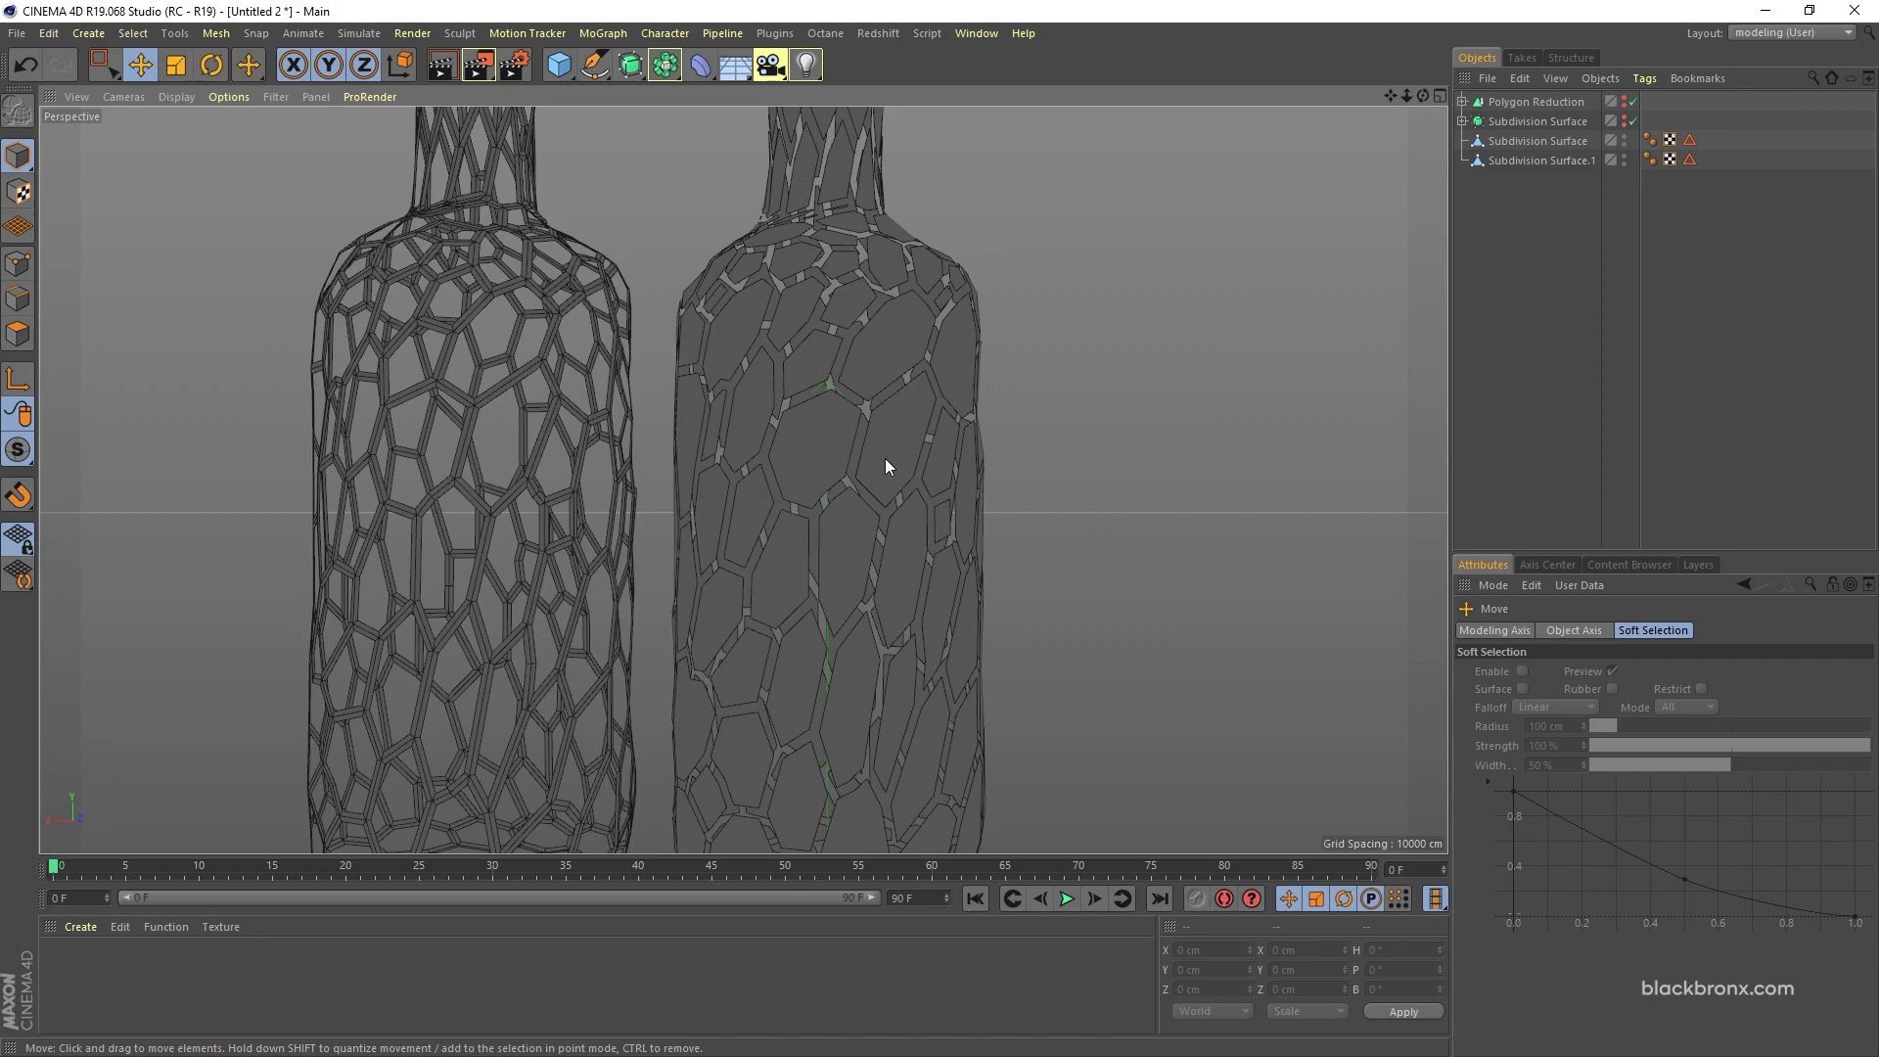
key("ctrl+z")
key("ctrl+z")
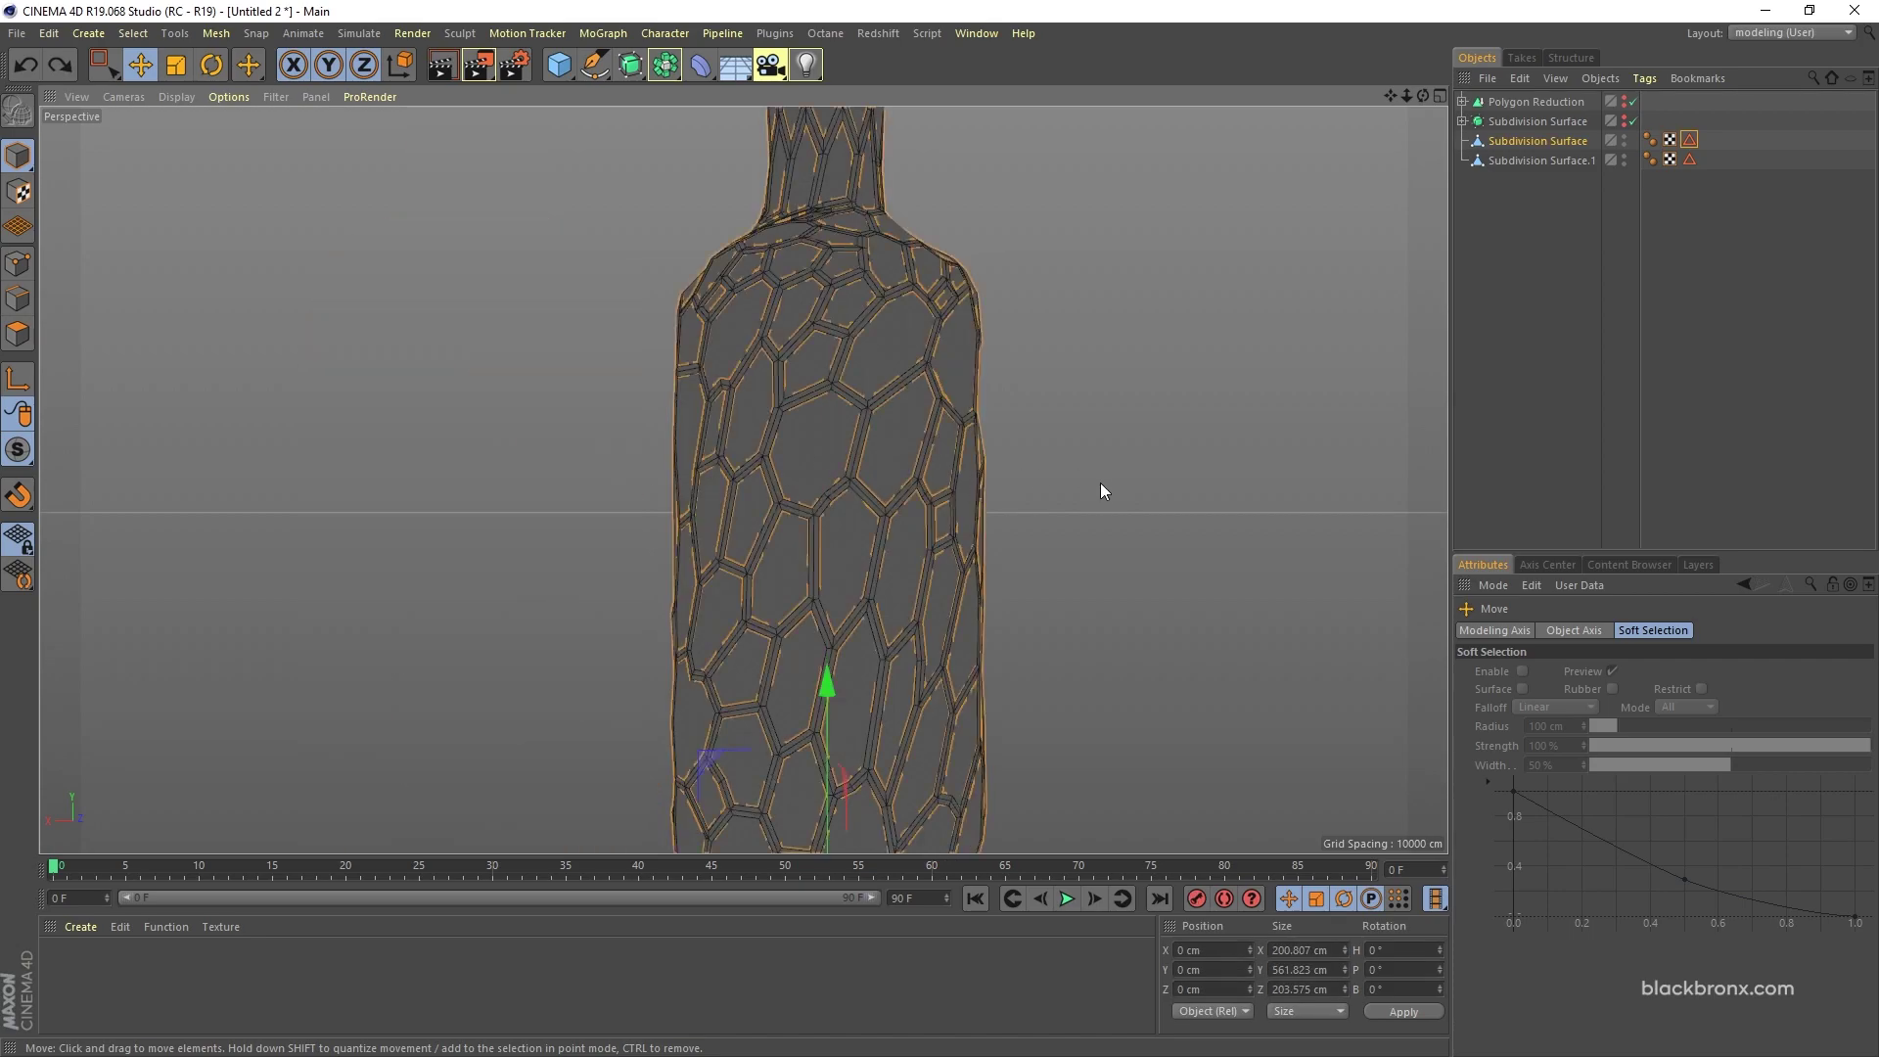
Step: Switch to polygon mode and select all polygons of the bottle's cell-frame mesh
scroll(906, 419, "up", 5)
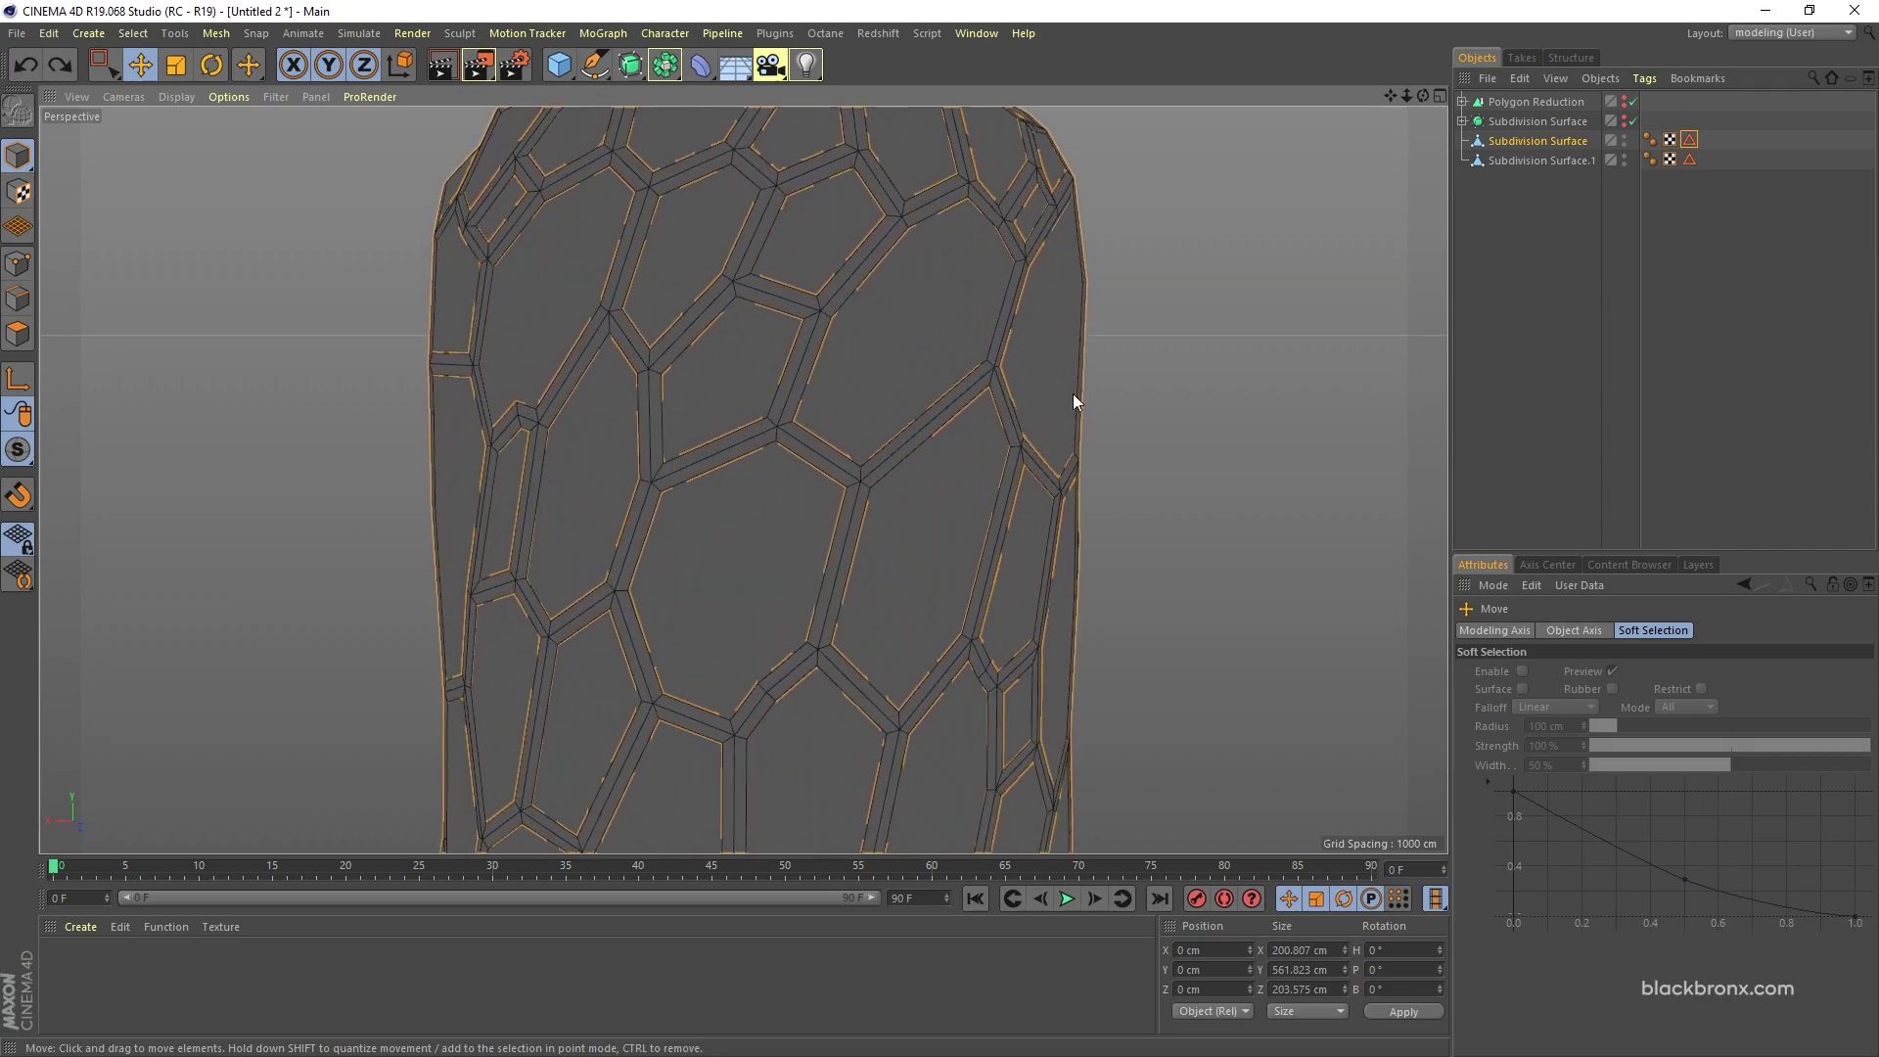
left_click_drag(1072, 394, 698, 419, "alt")
scroll(699, 419, "up", 3)
left_click(18, 333)
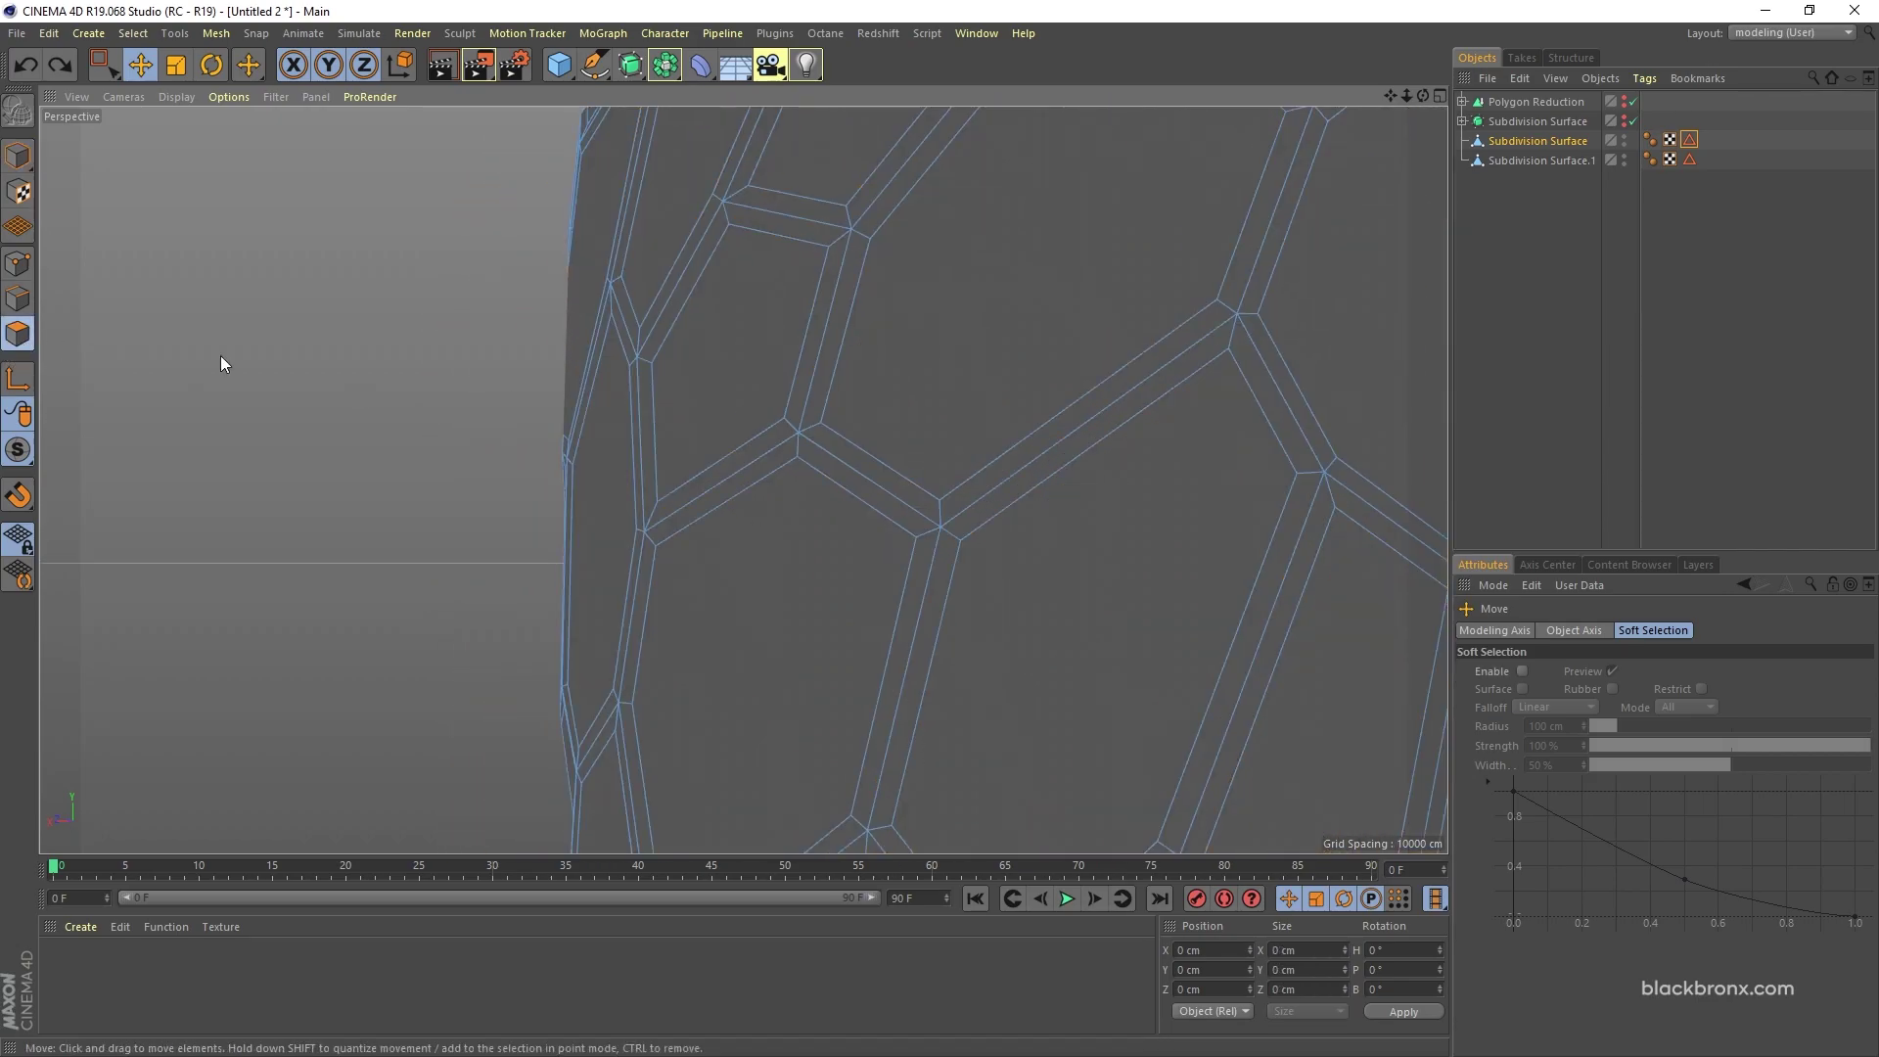
key("ctrl+a")
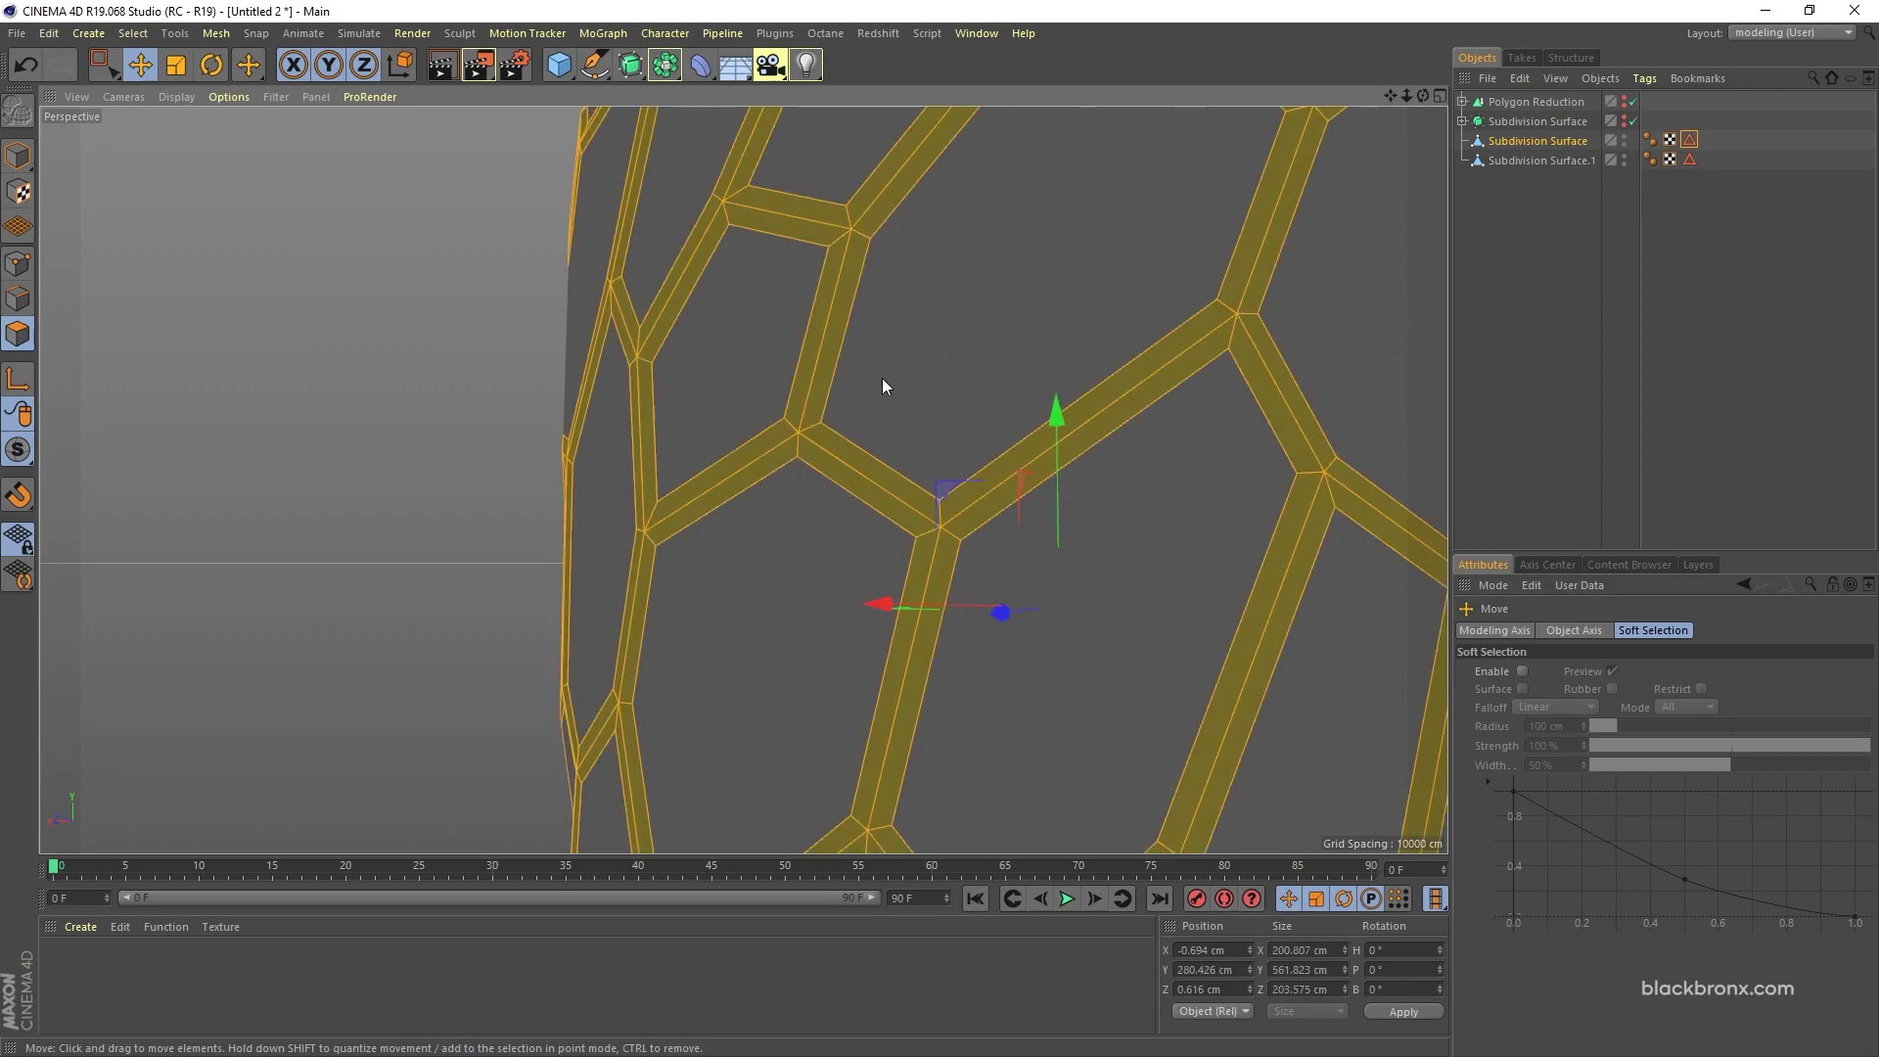
Step: Extrude the selected frame polygons outward with an Offset of 1.5 cm
scroll(851, 382, "up", 5)
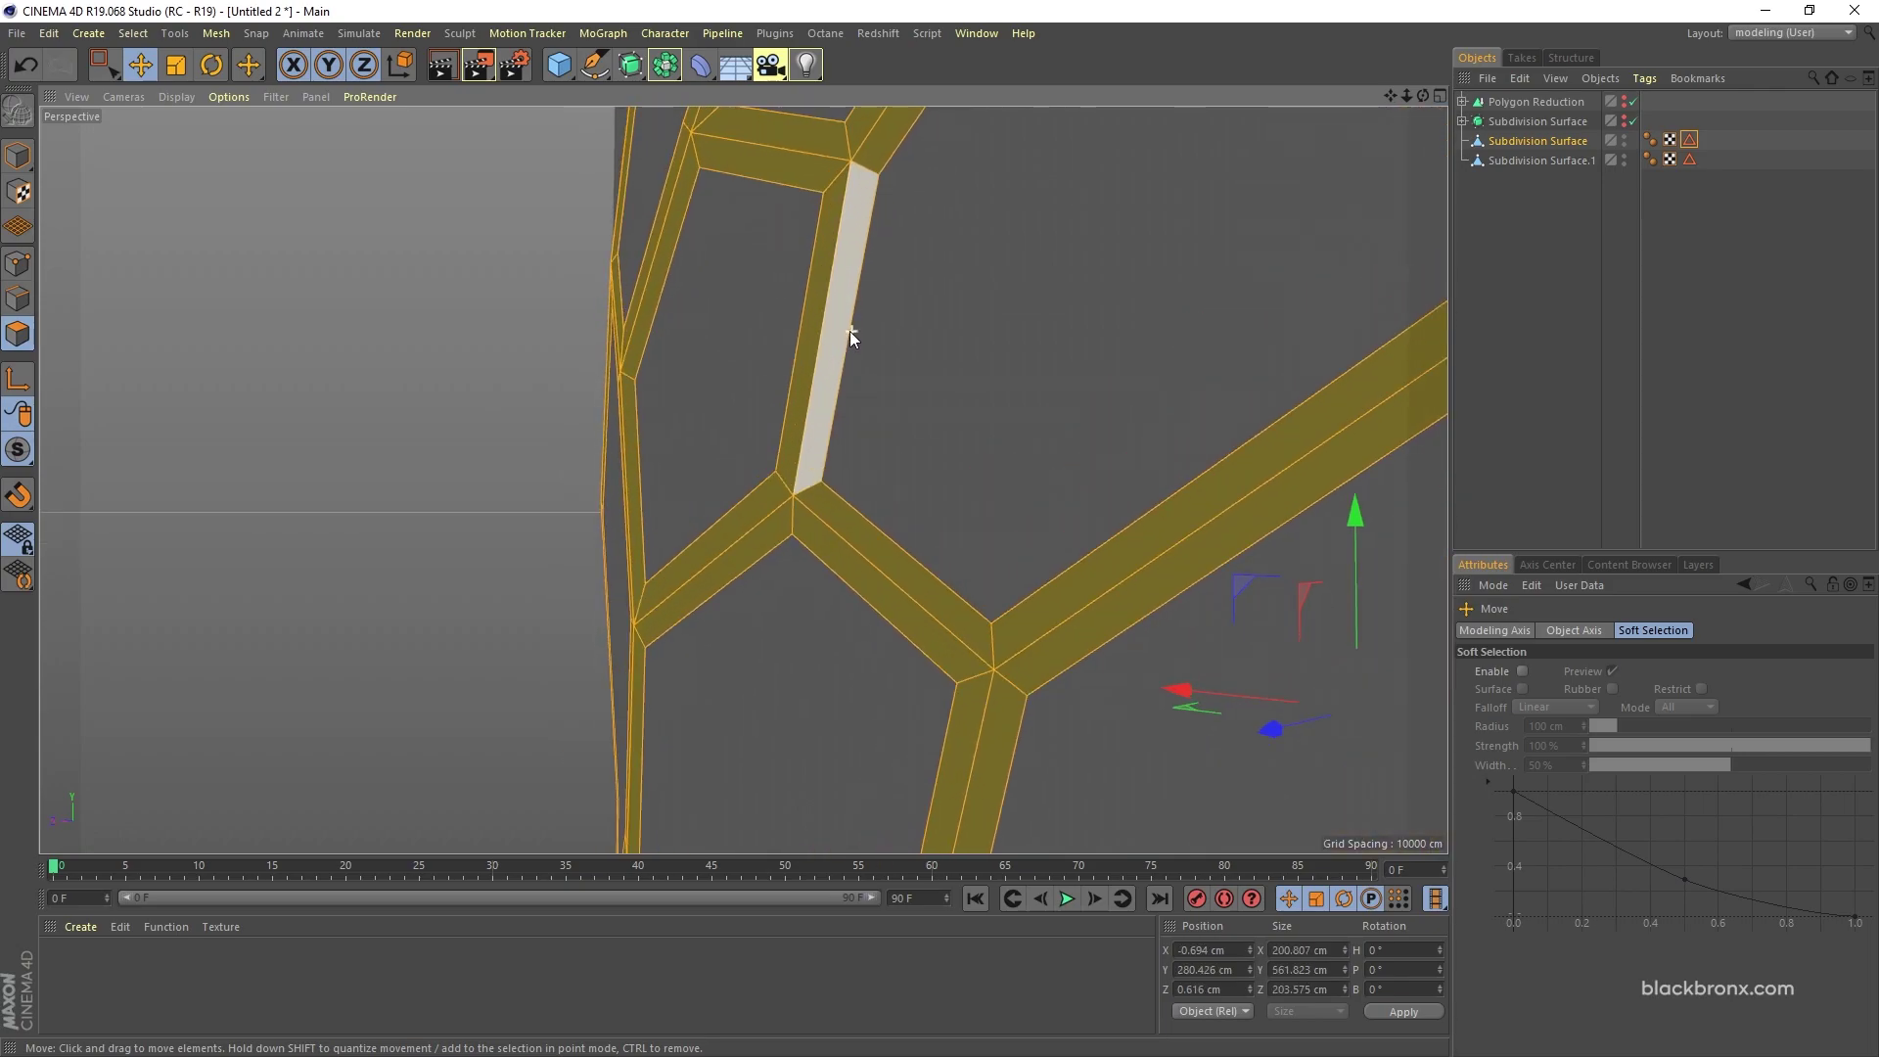
key("d")
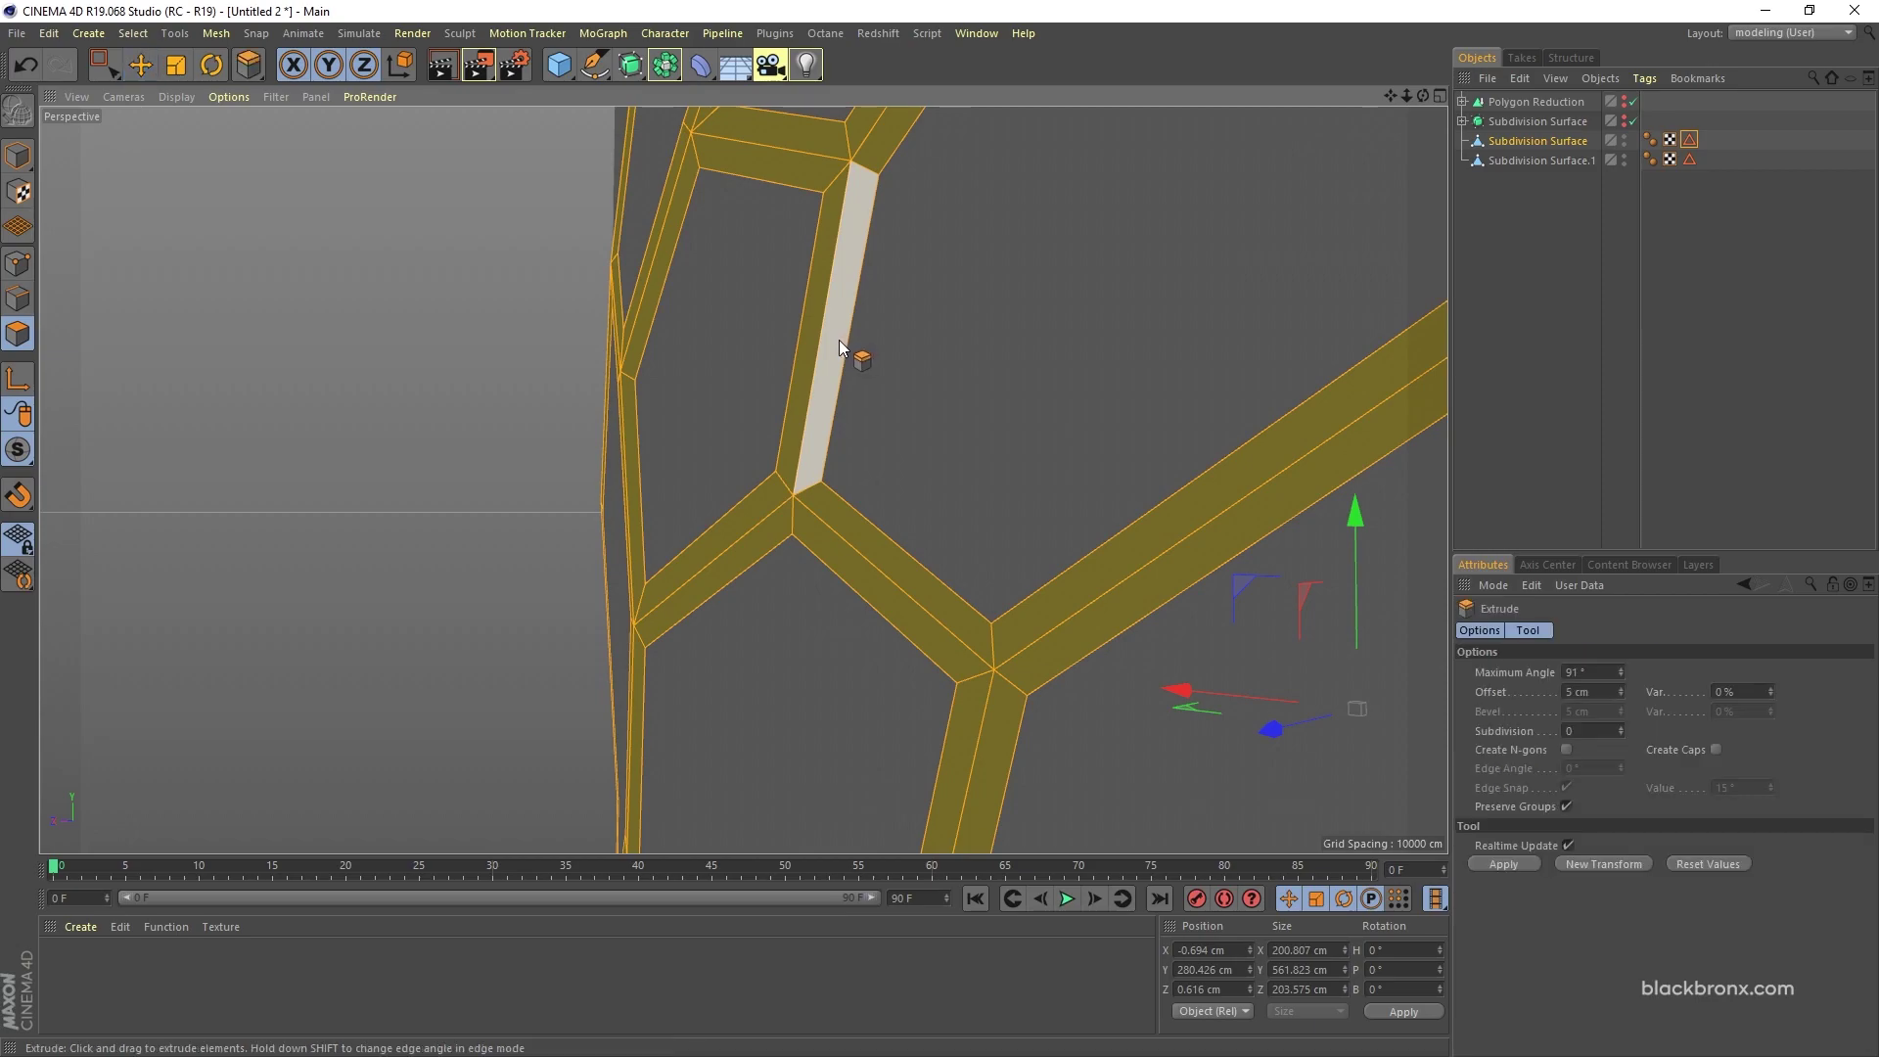
left_click_drag(838, 338, 887, 339)
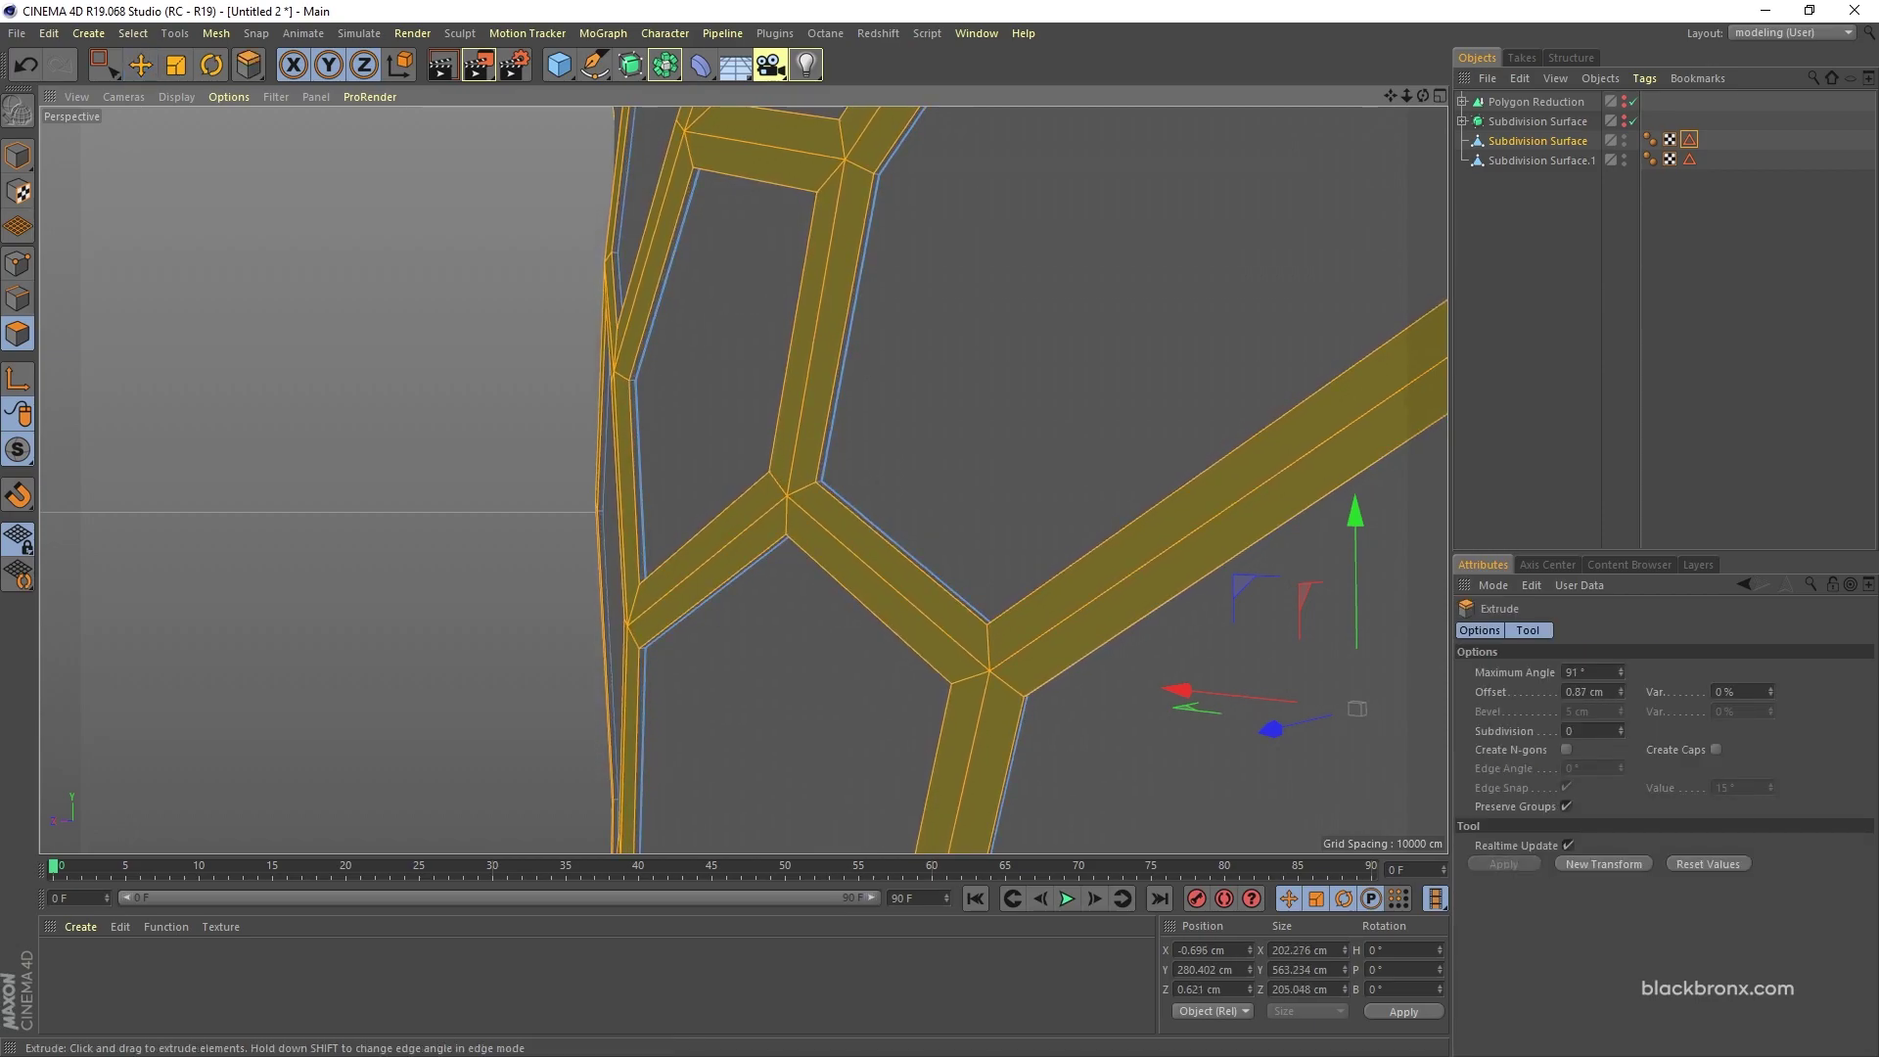
left_click(1595, 691)
type("0.5")
key("Return")
left_click_drag(820, 420, 1038, 433)
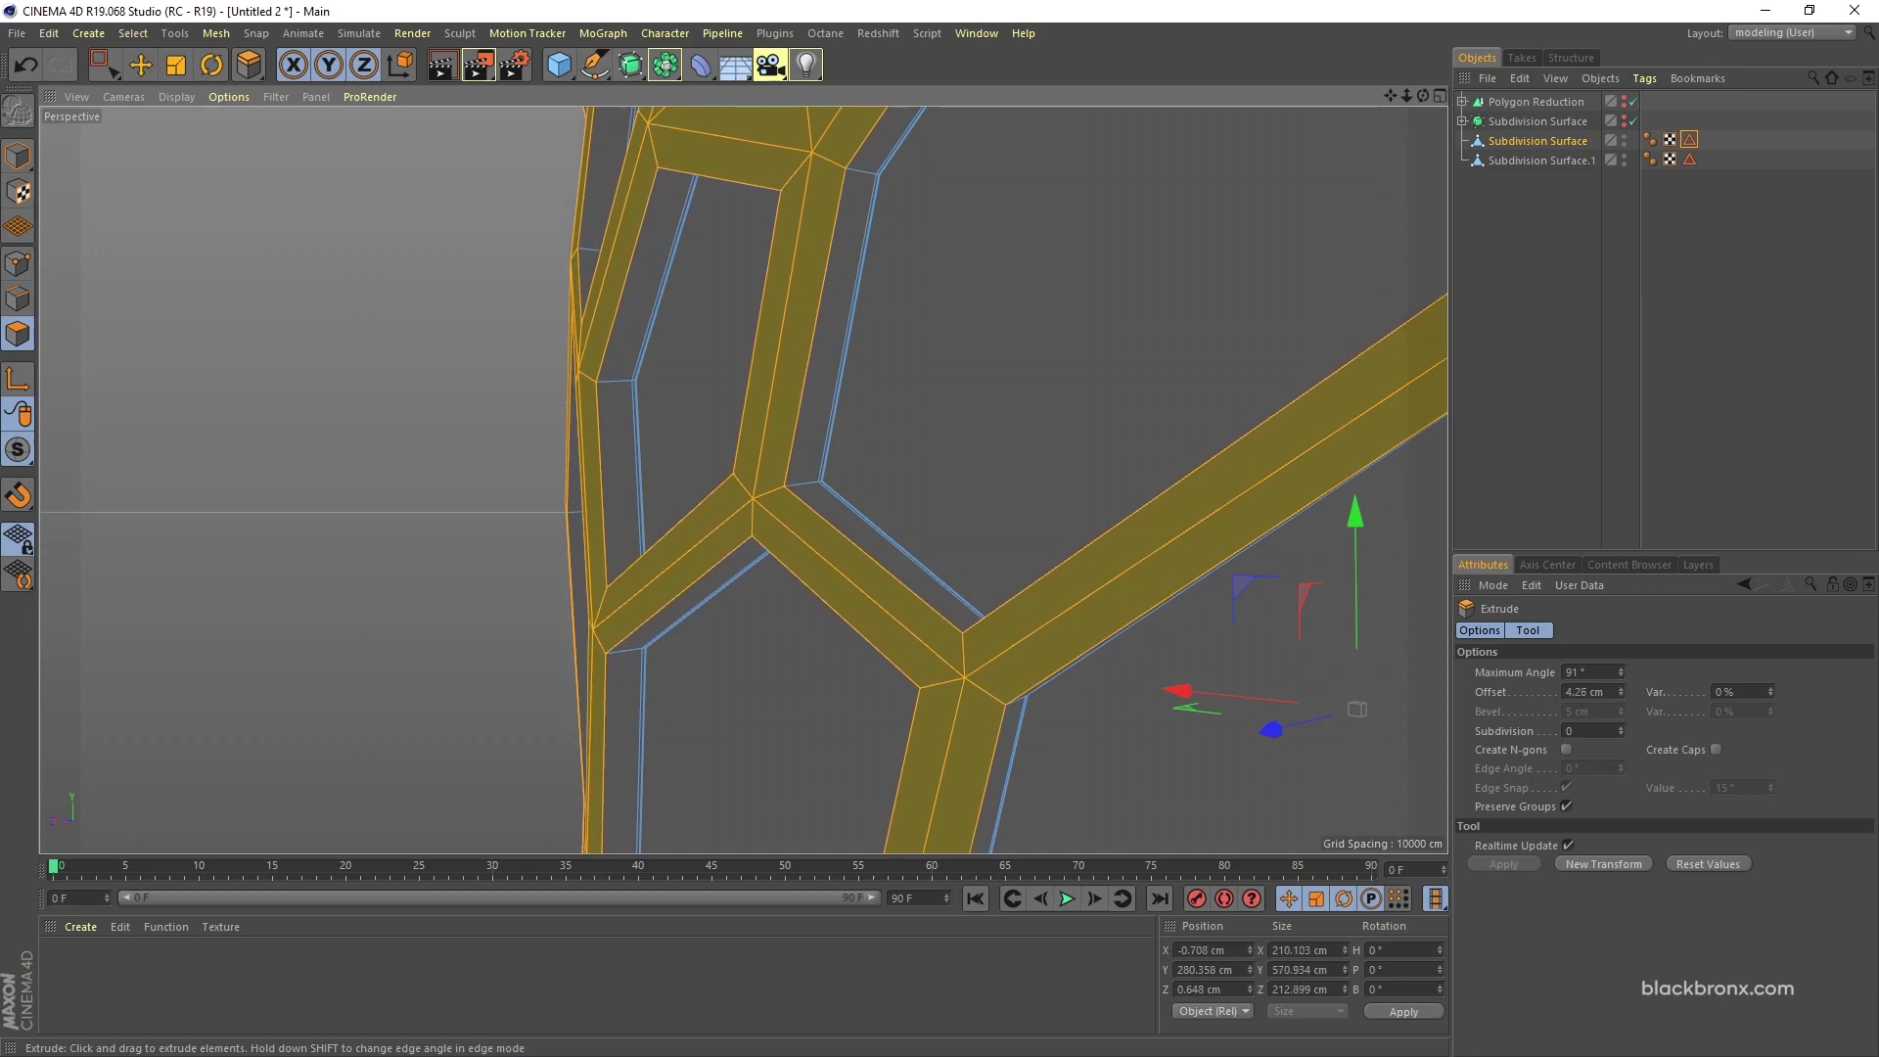
double_click(1587, 692)
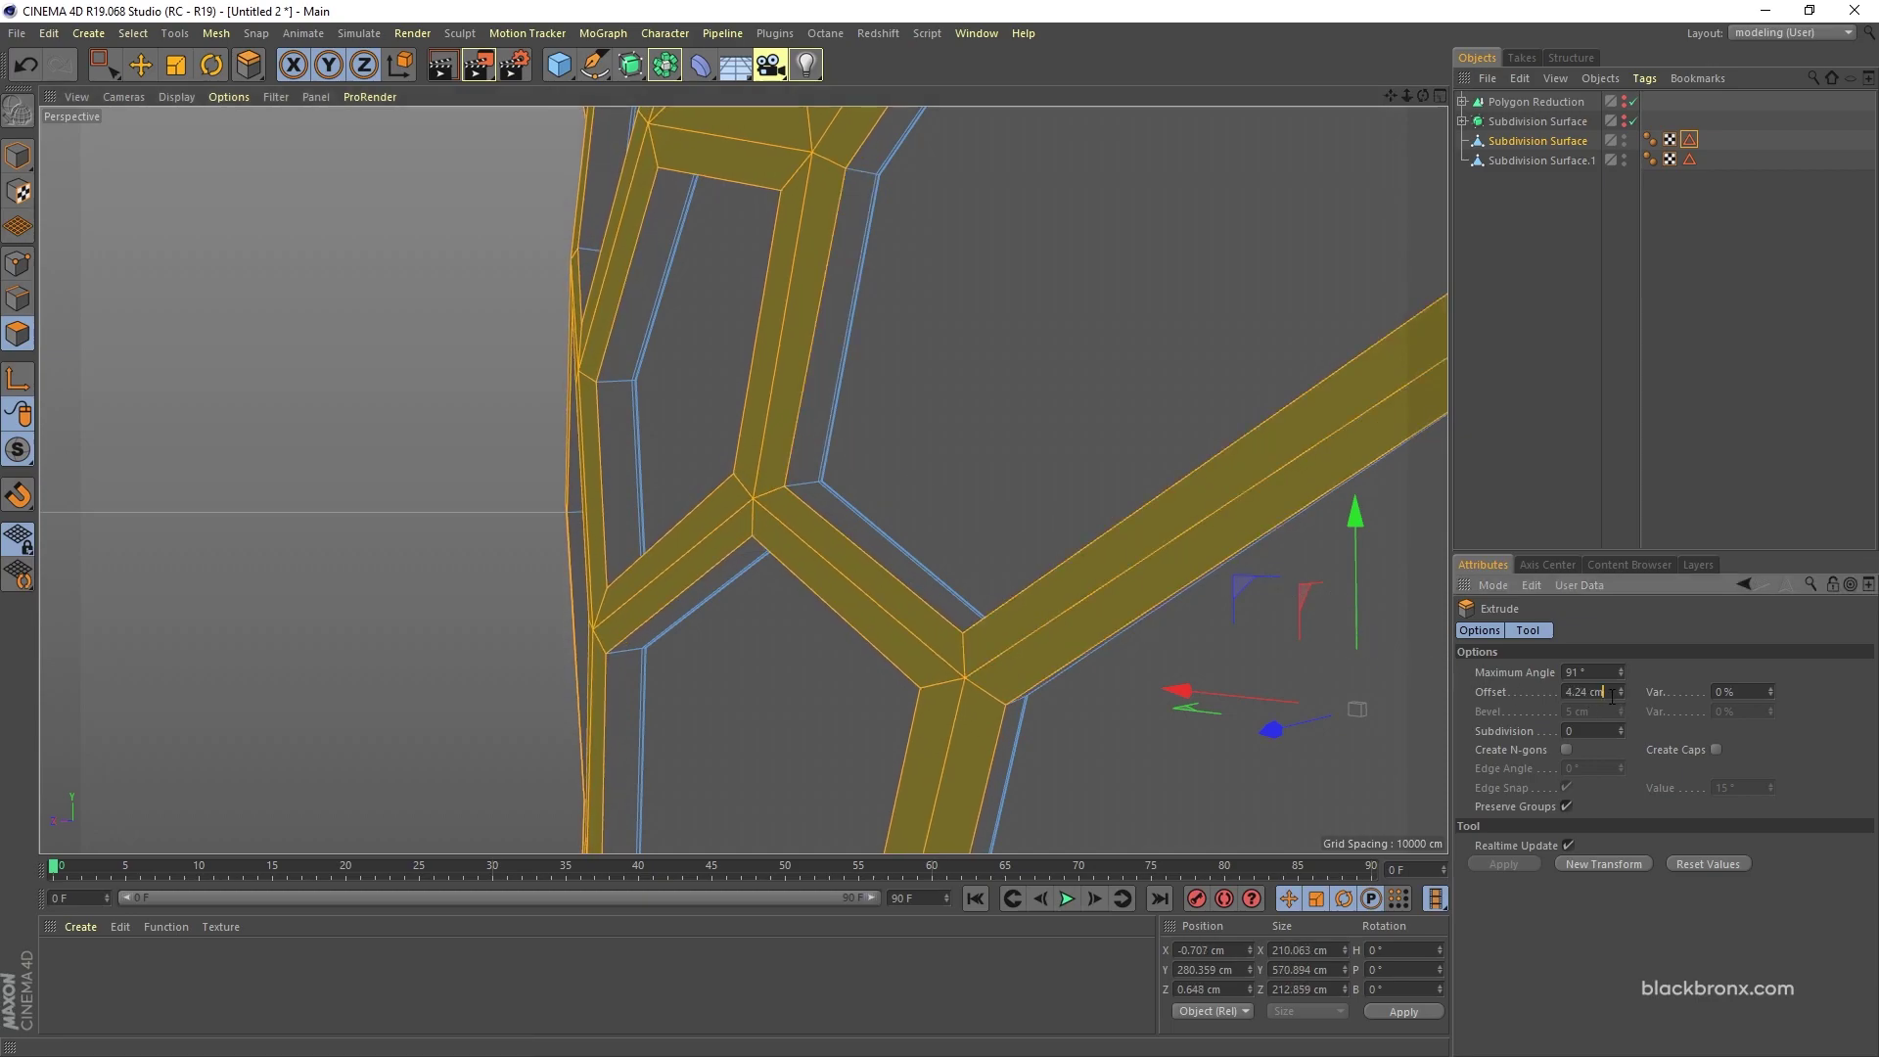
type("1.5")
key("Return")
Step: Bevel the extruded frame polygons as one group with Preserve Groups on and an Offset of 1.5 cm
left_click_drag(789, 614, 789, 460, "alt")
scroll(790, 458, "up", 3)
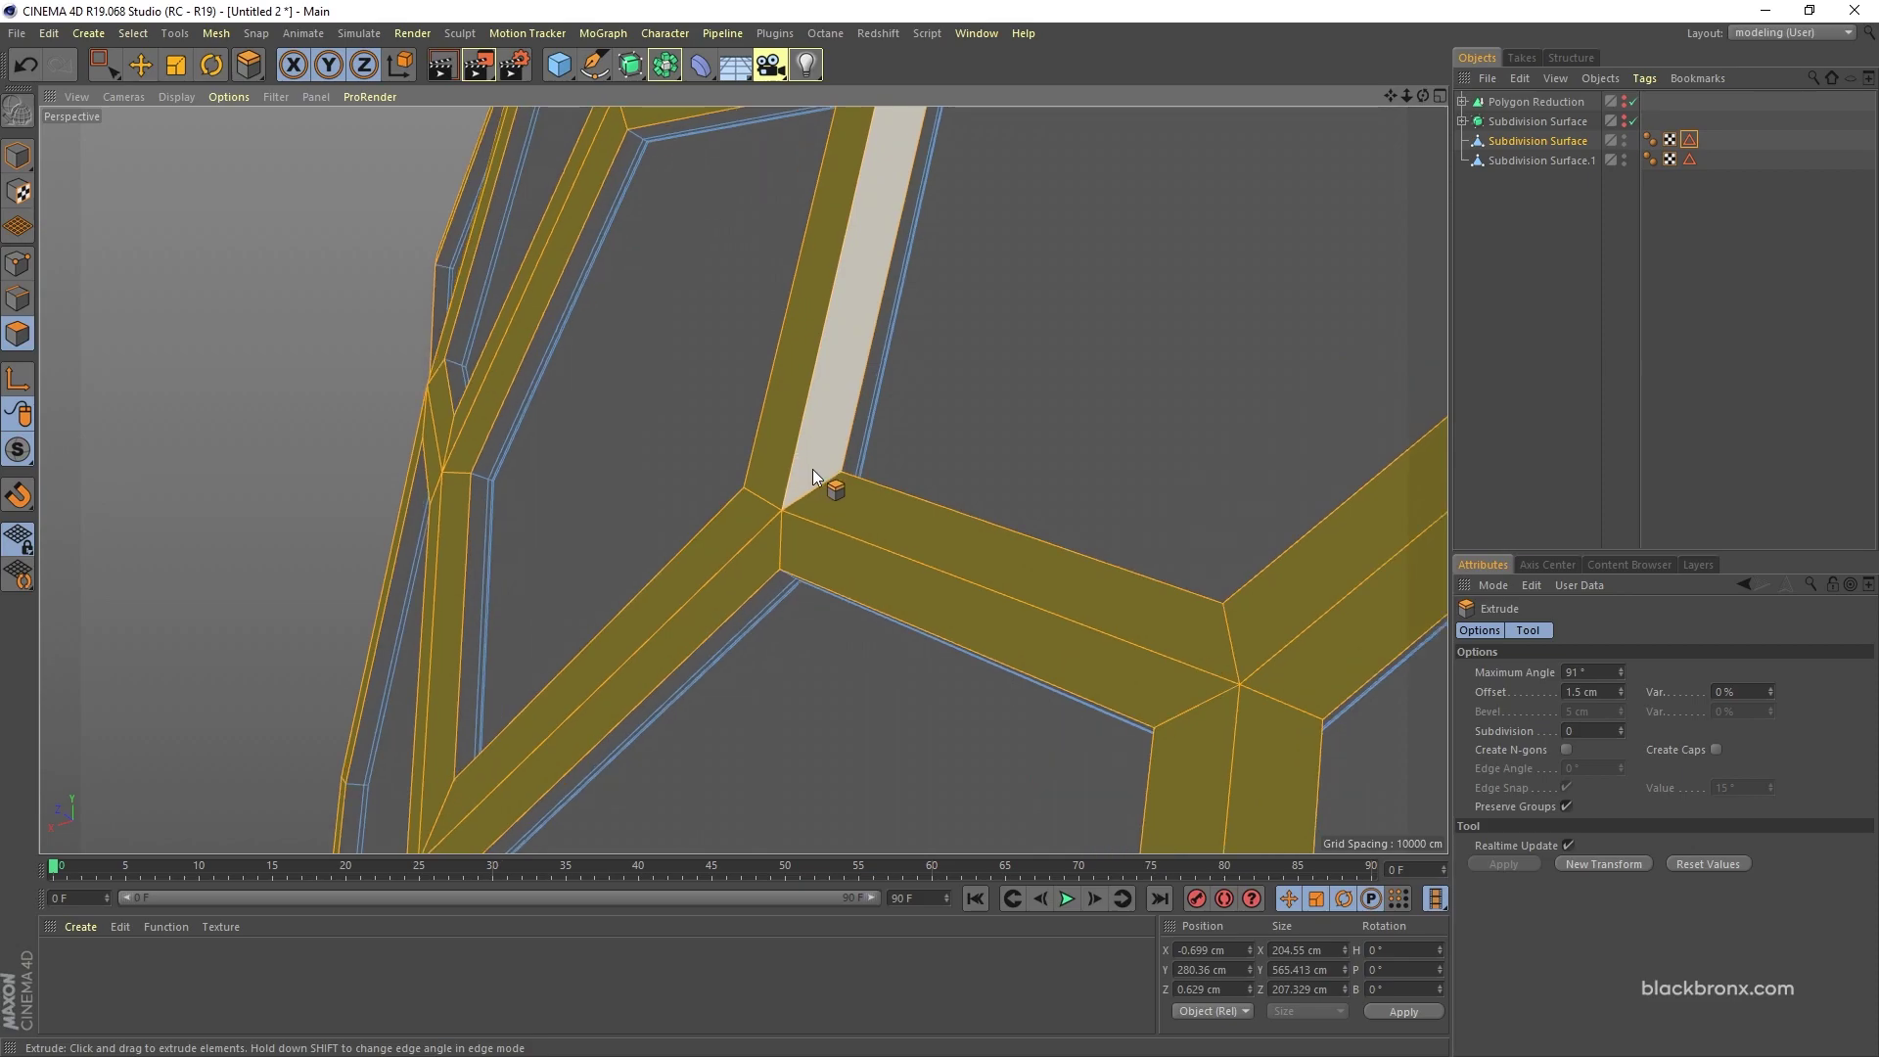
right_click(812, 468)
left_click(851, 844)
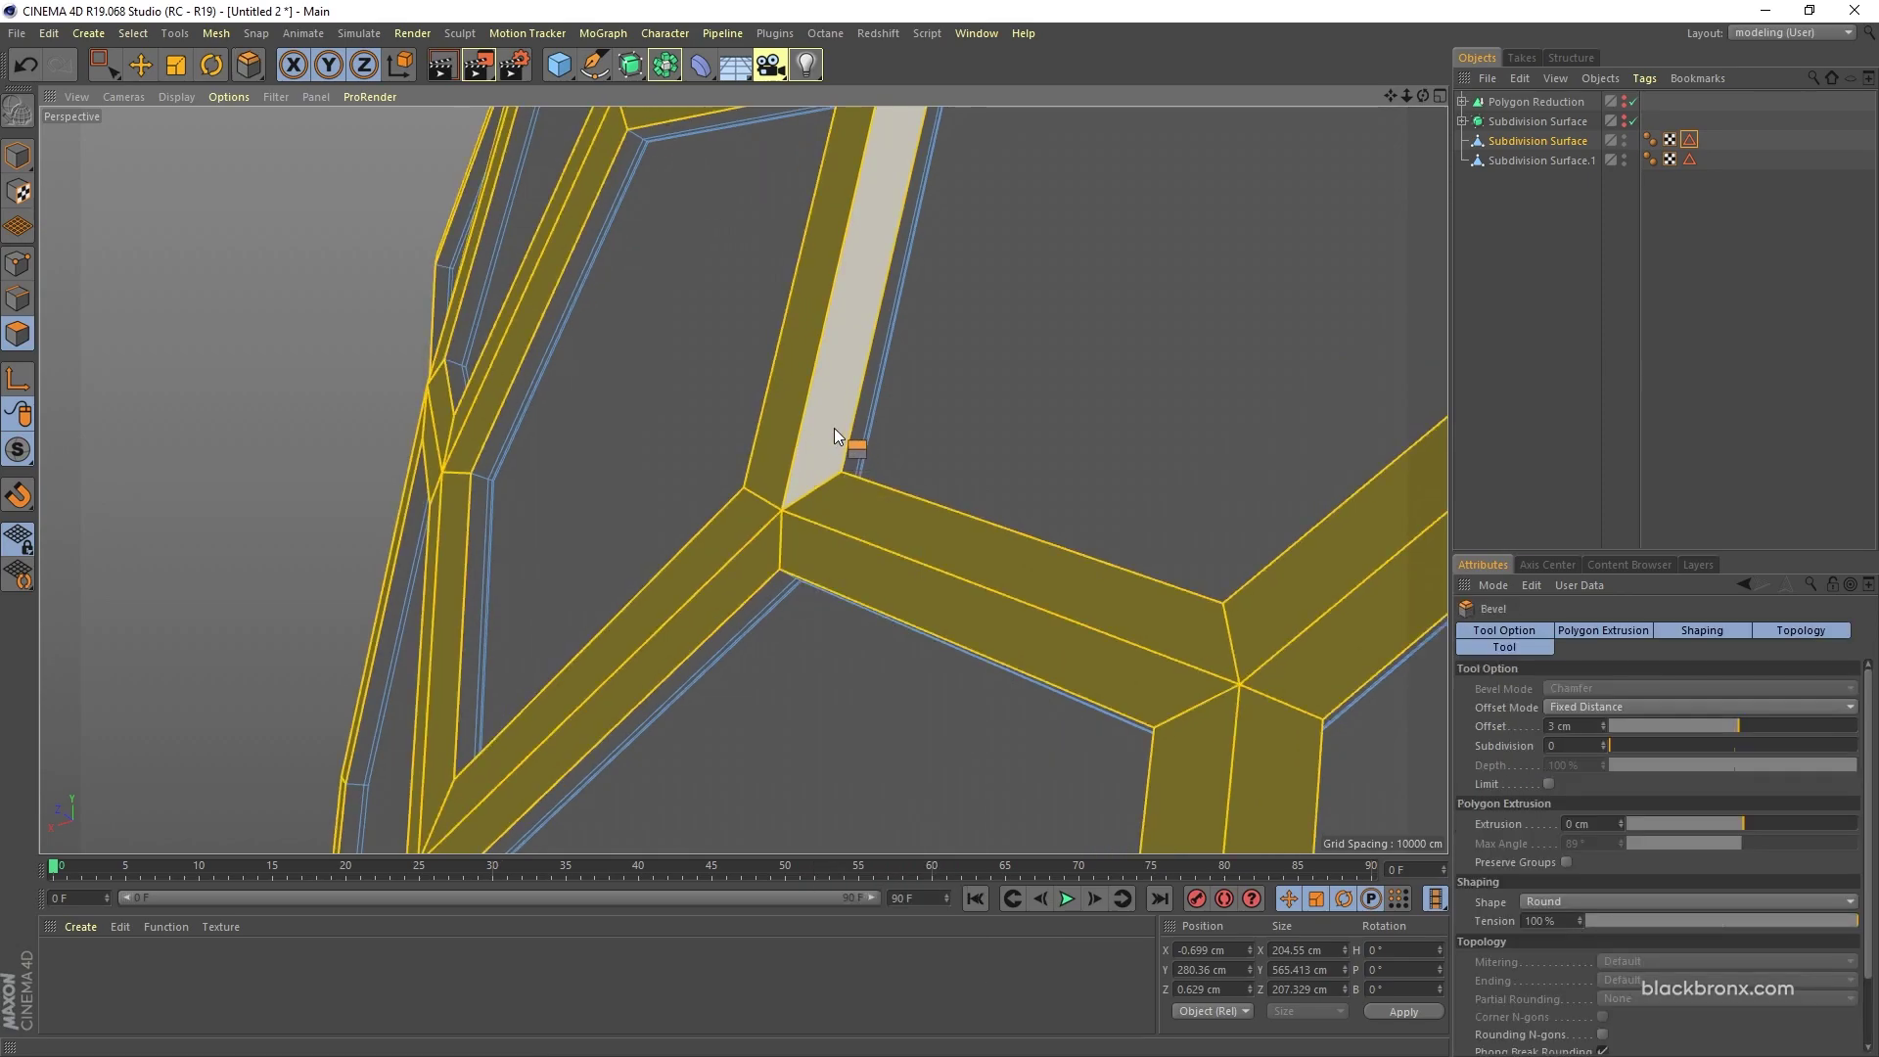
left_click_drag(833, 428, 819, 431)
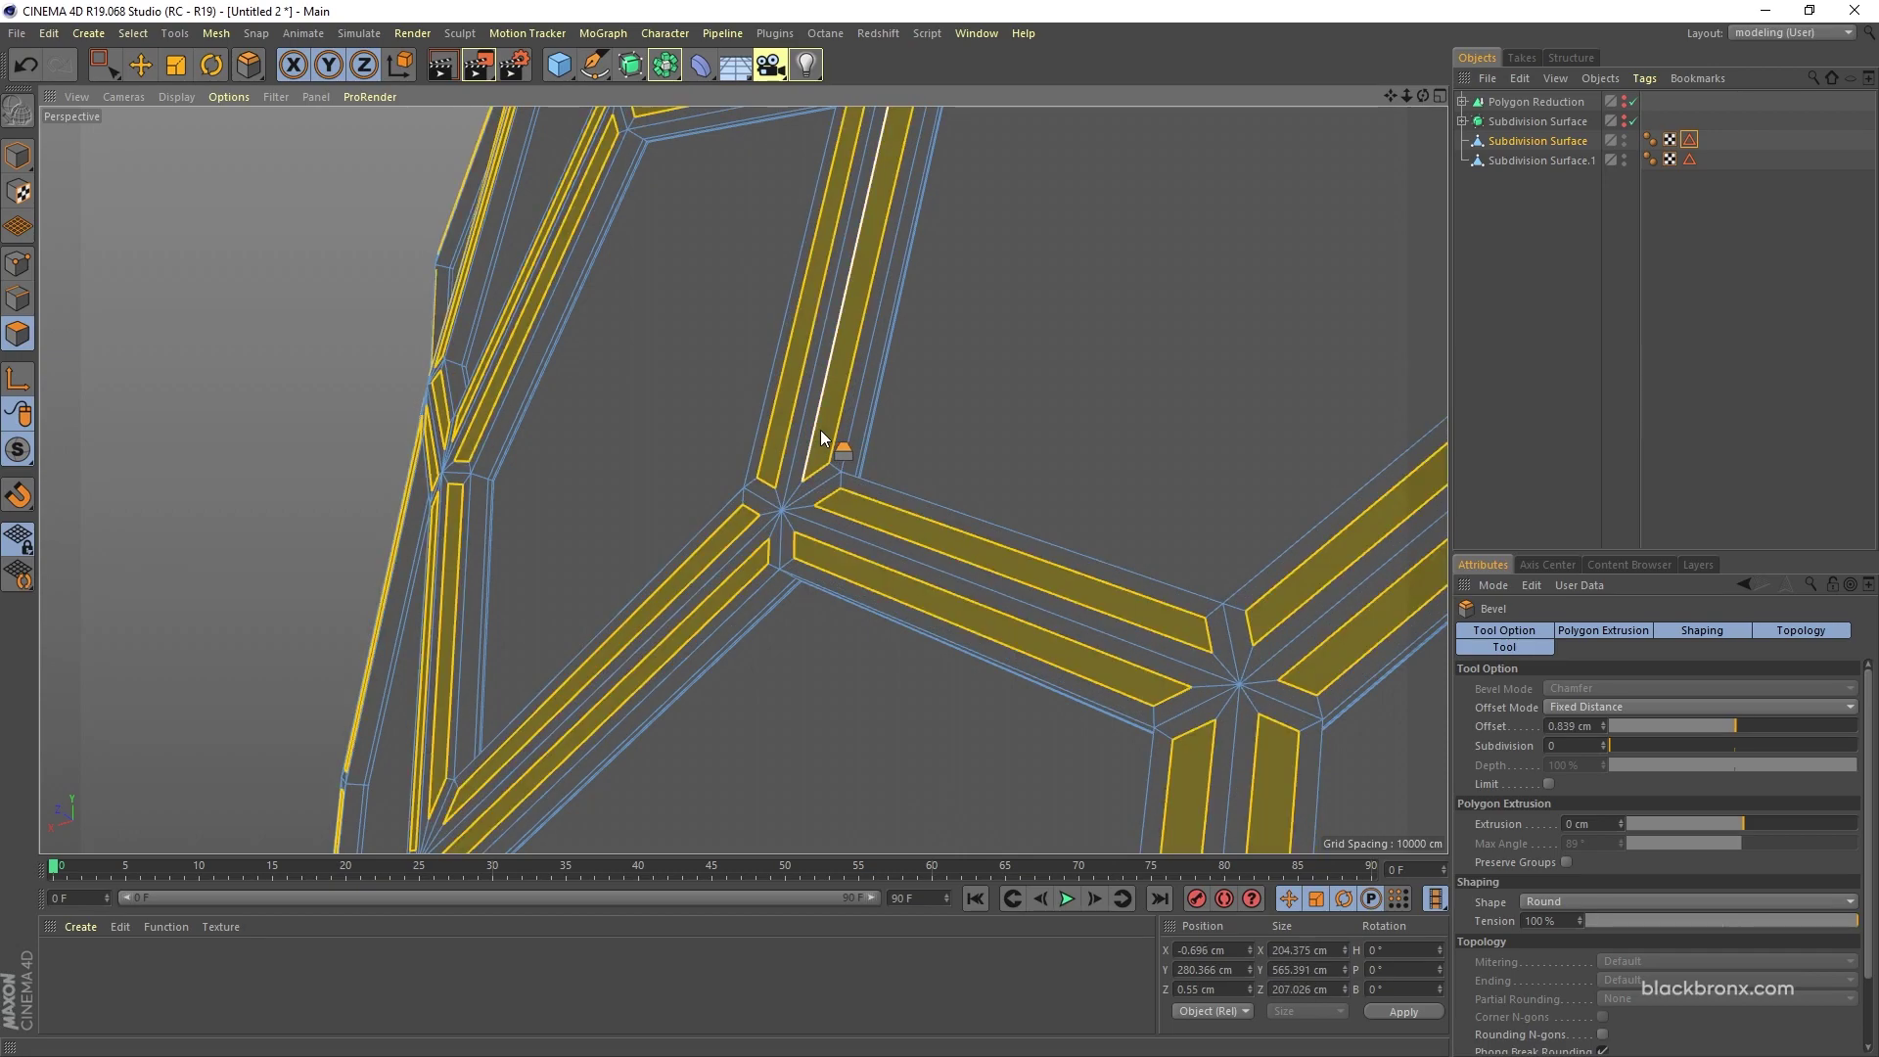
left_click(1568, 861)
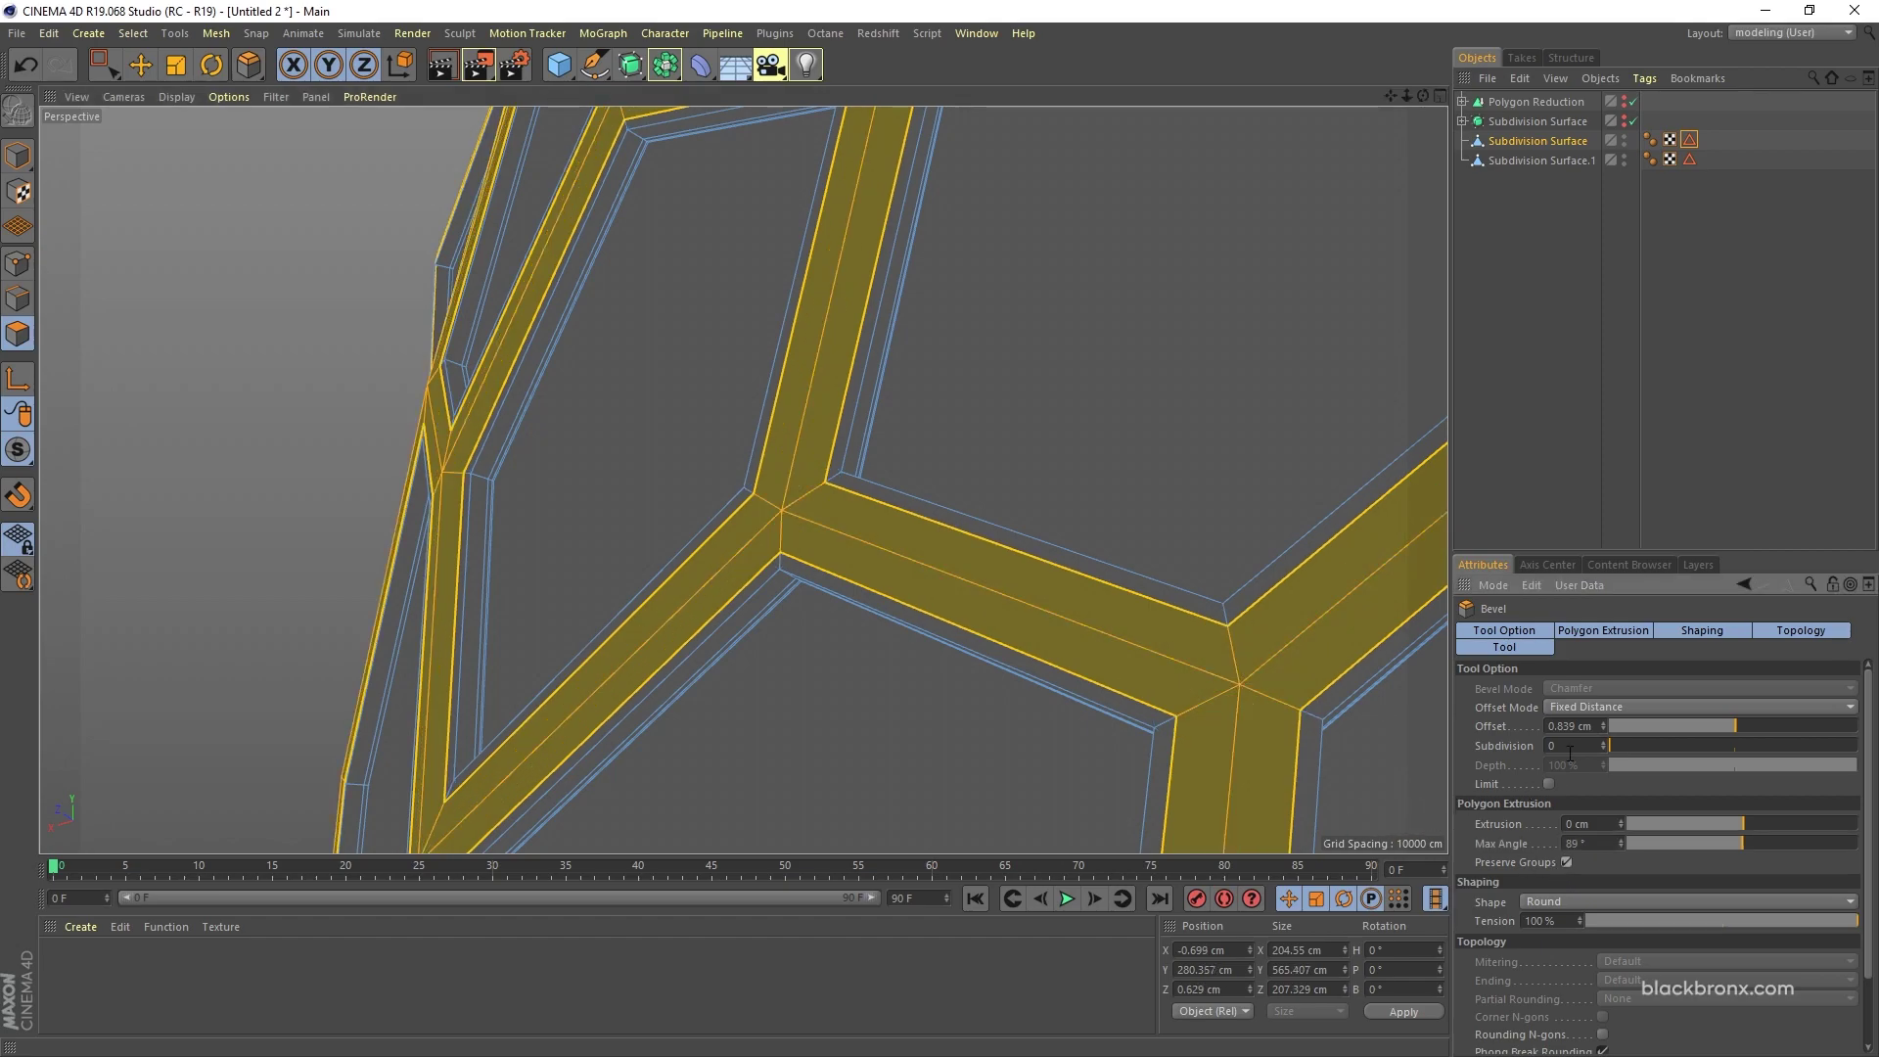
left_click_drag(1591, 726, 1540, 732)
type("1.5")
key("Return")
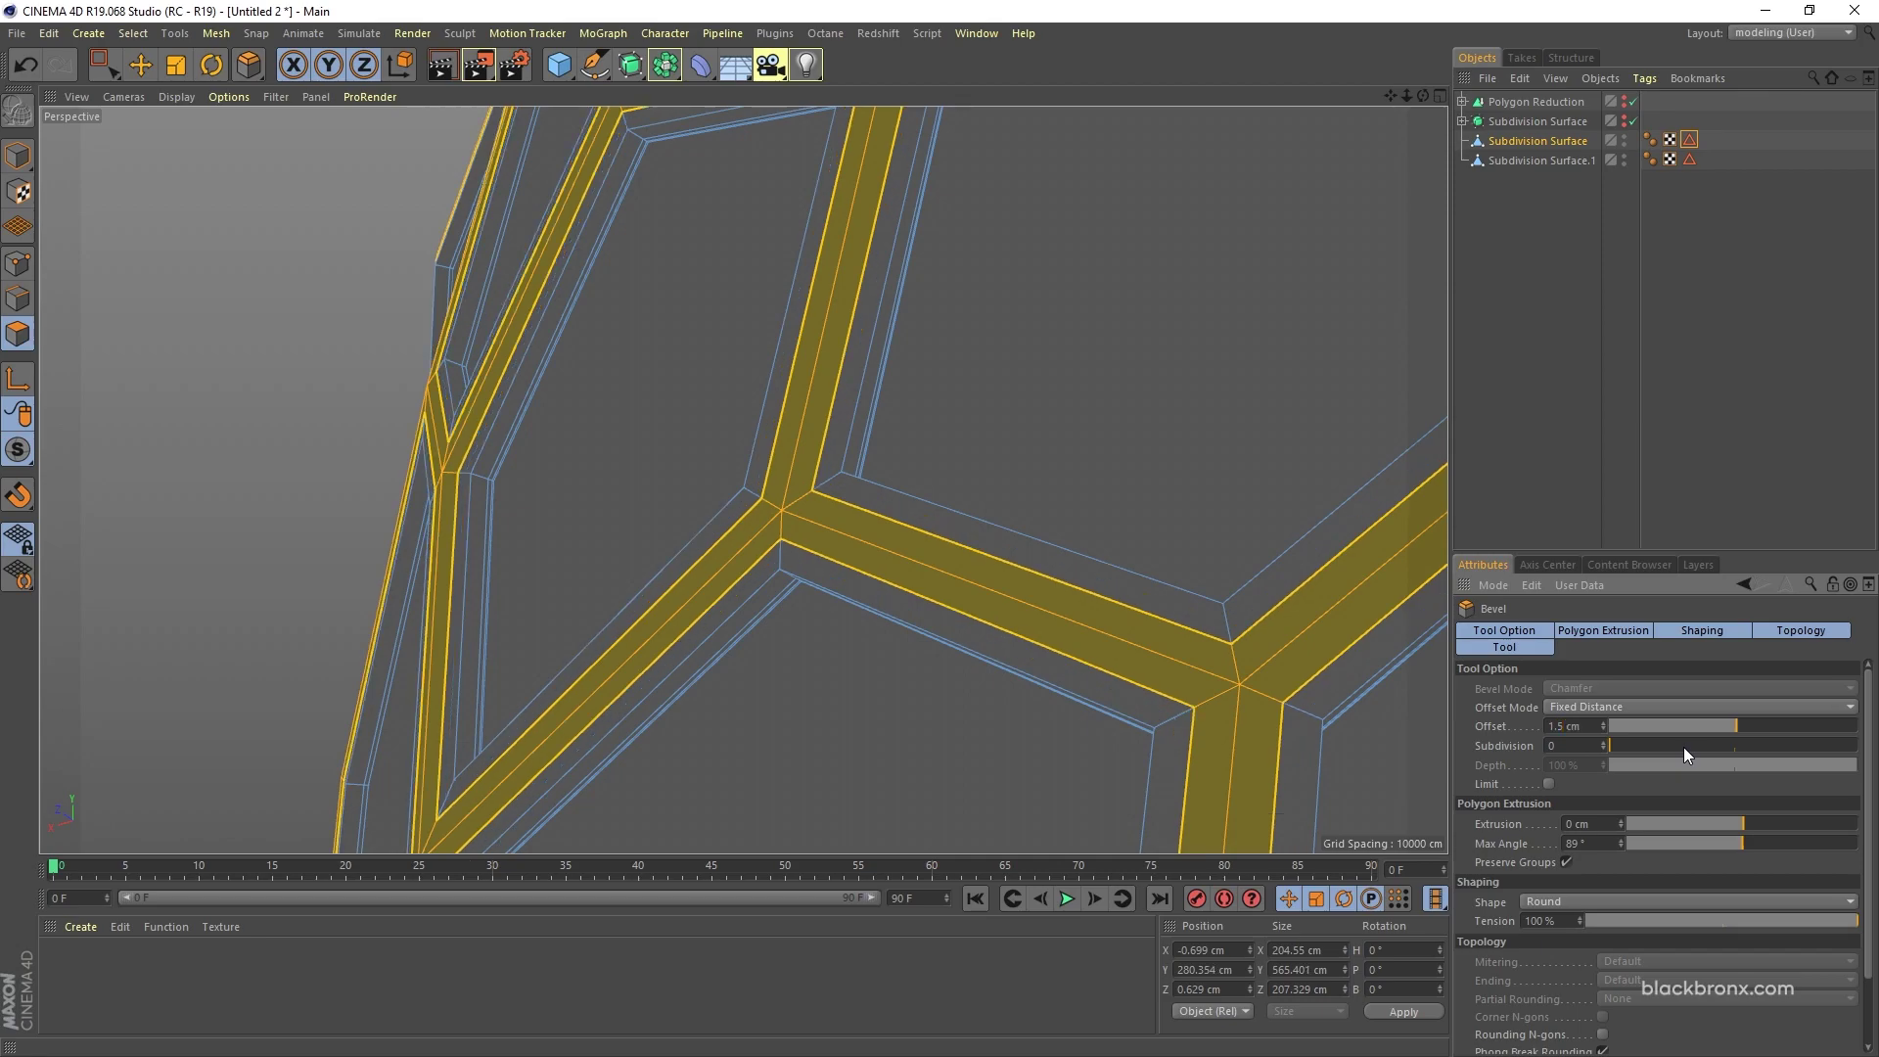
Step: Return to Model mode and parent the frame mesh to a new Subdivision Surface with Subdivision Editor set to 3
left_click_drag(575, 630, 333, 418, "alt")
key("e")
scroll(324, 392, "down", 3)
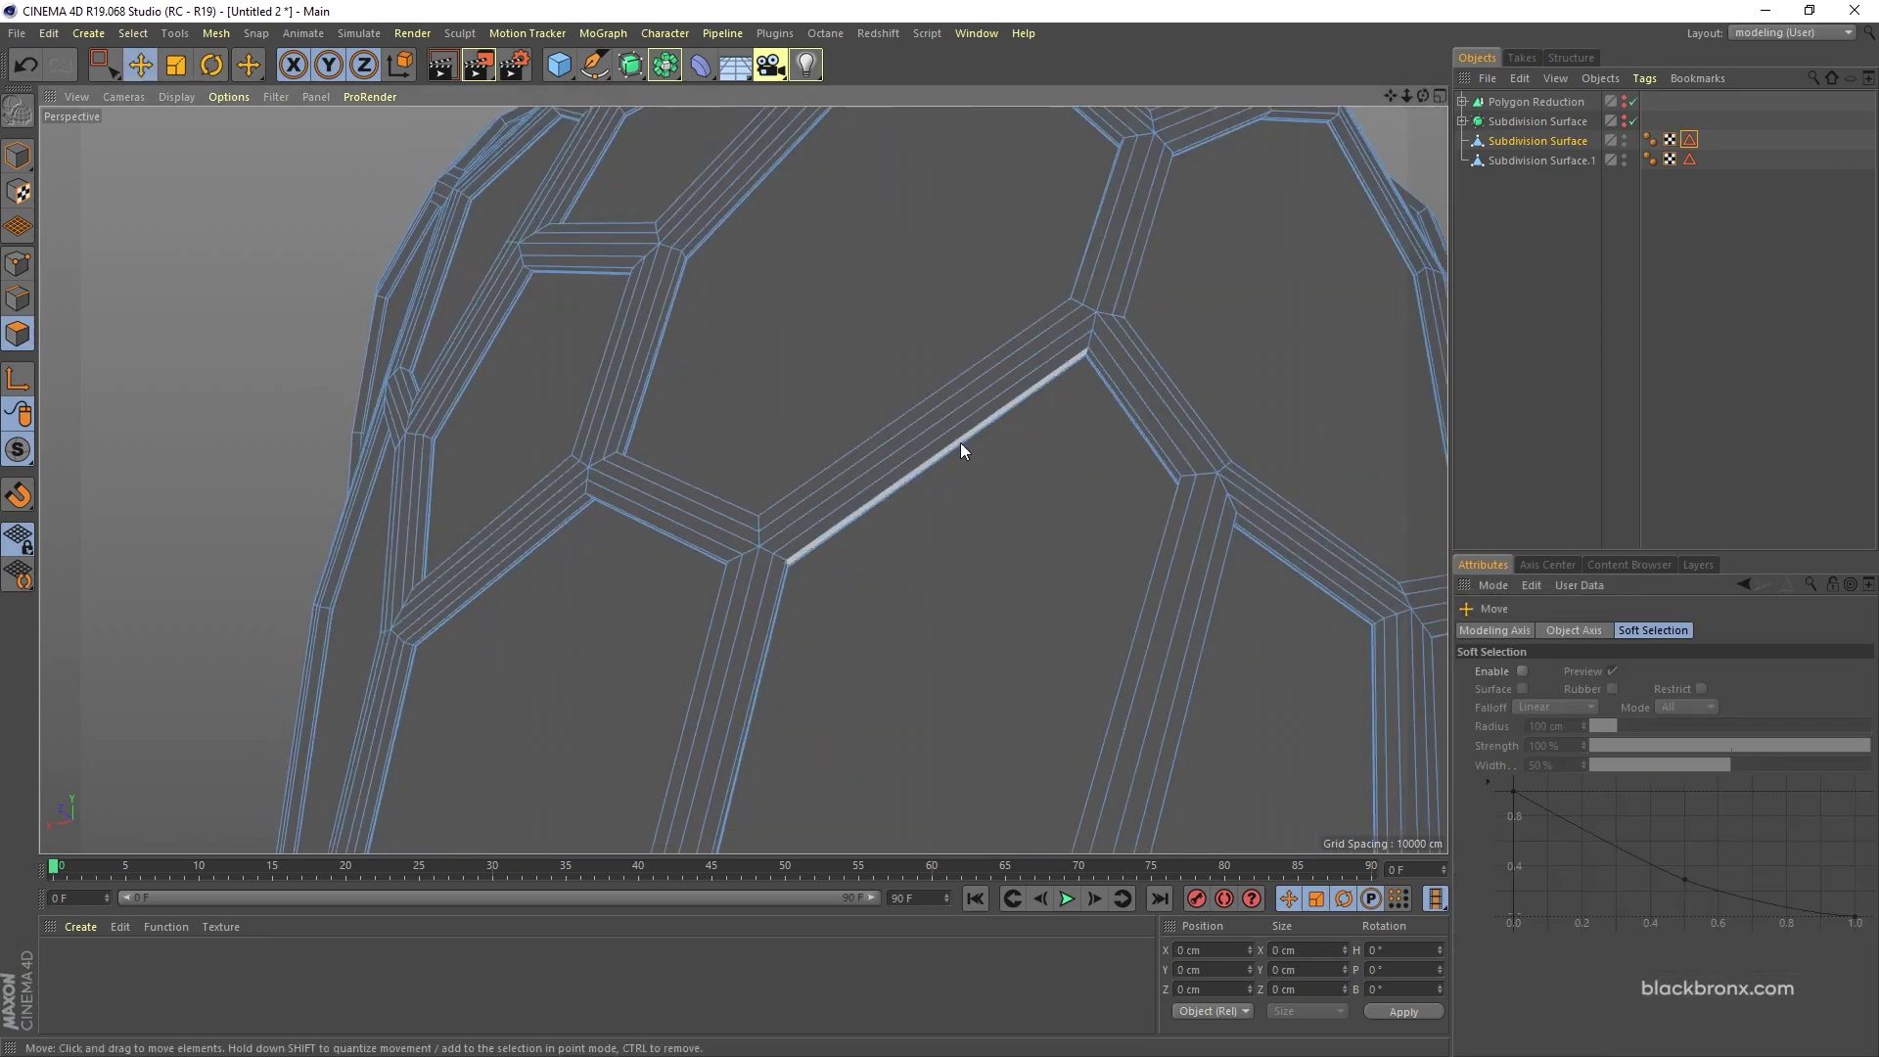
scroll(960, 442, "down", 10)
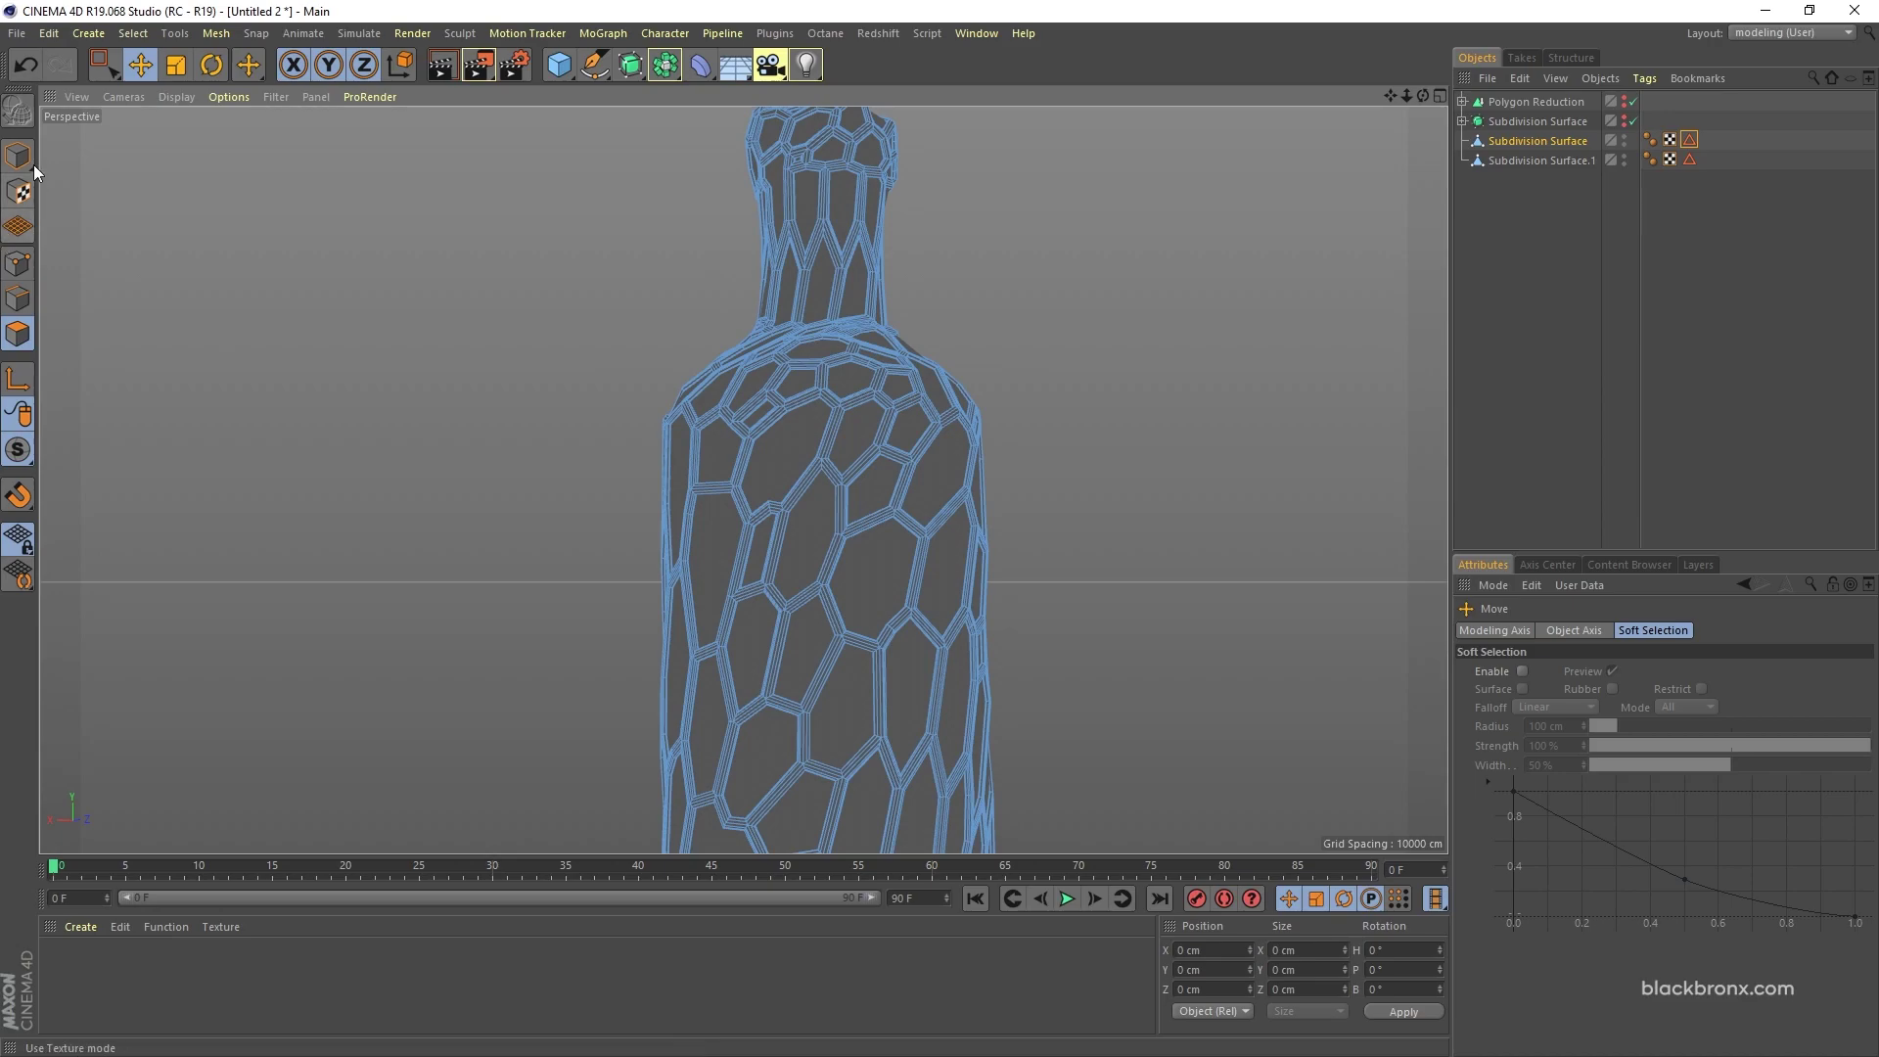
left_click(21, 158)
left_click_drag(1159, 501, 955, 532, "alt")
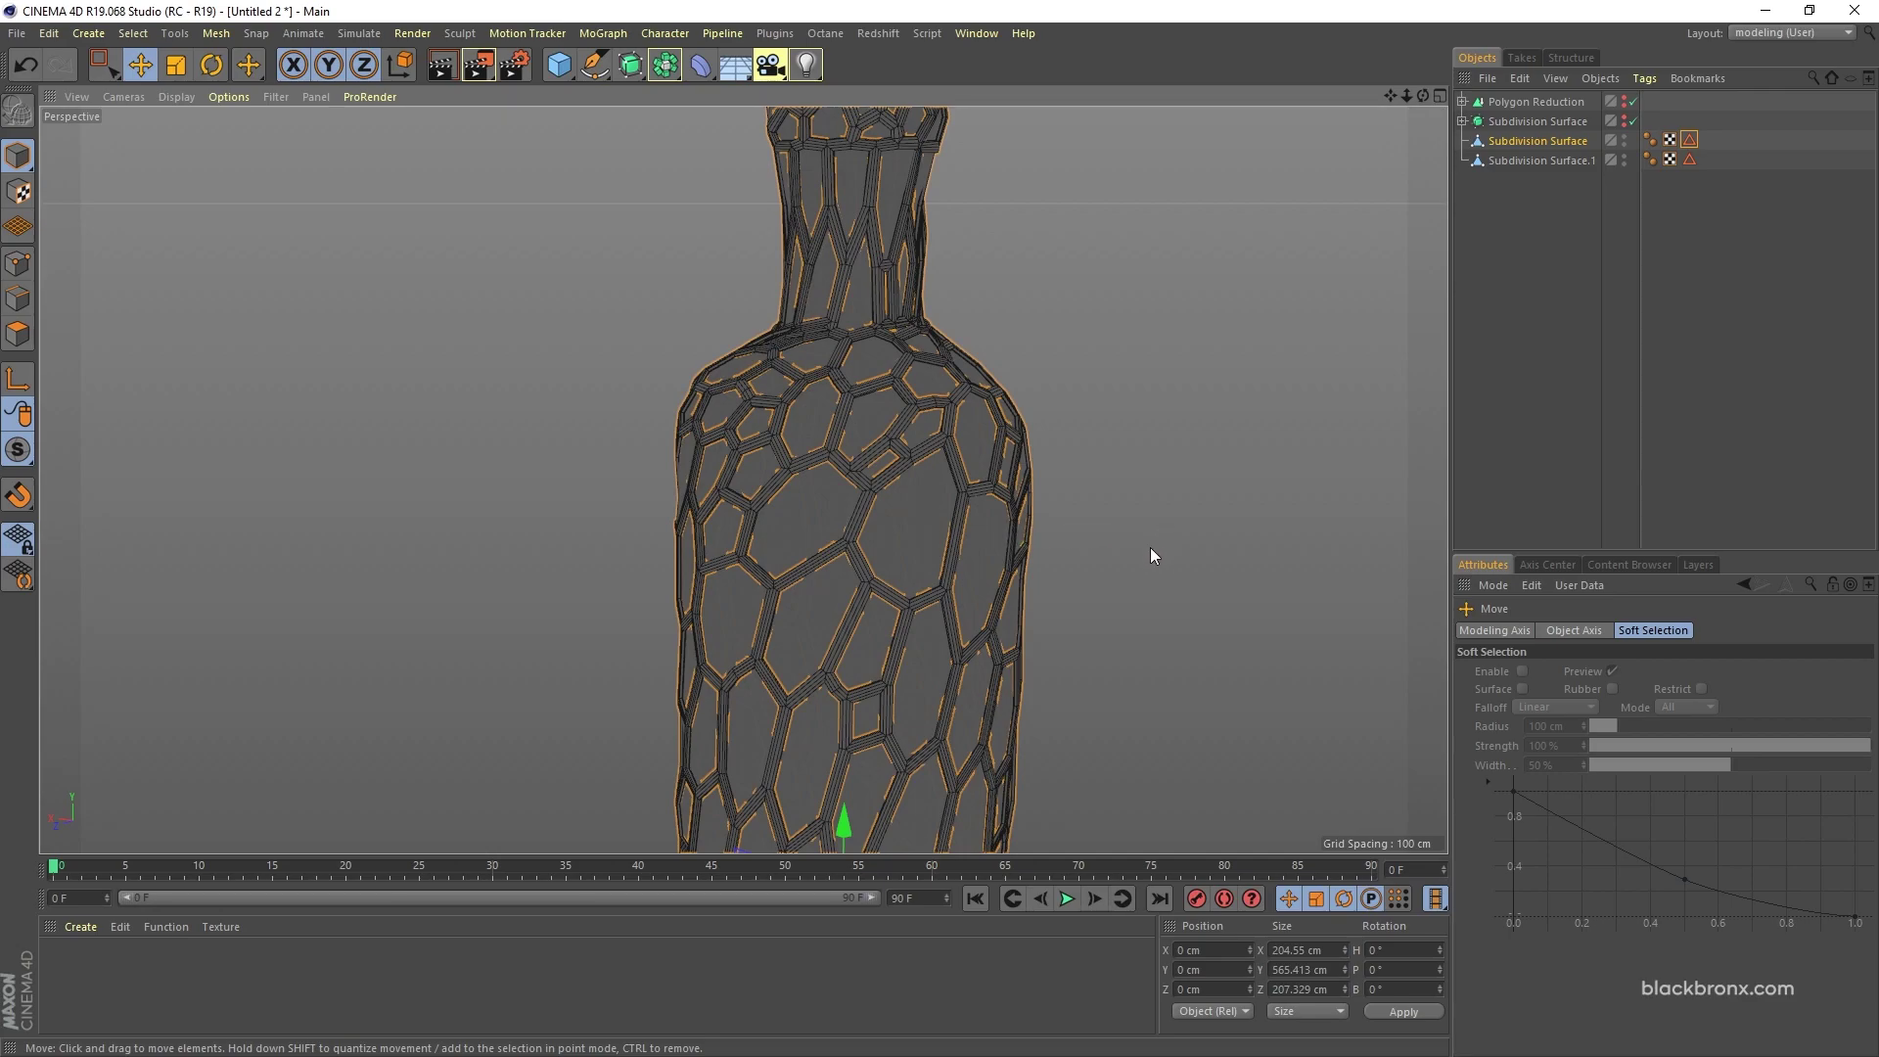
left_click(1550, 142)
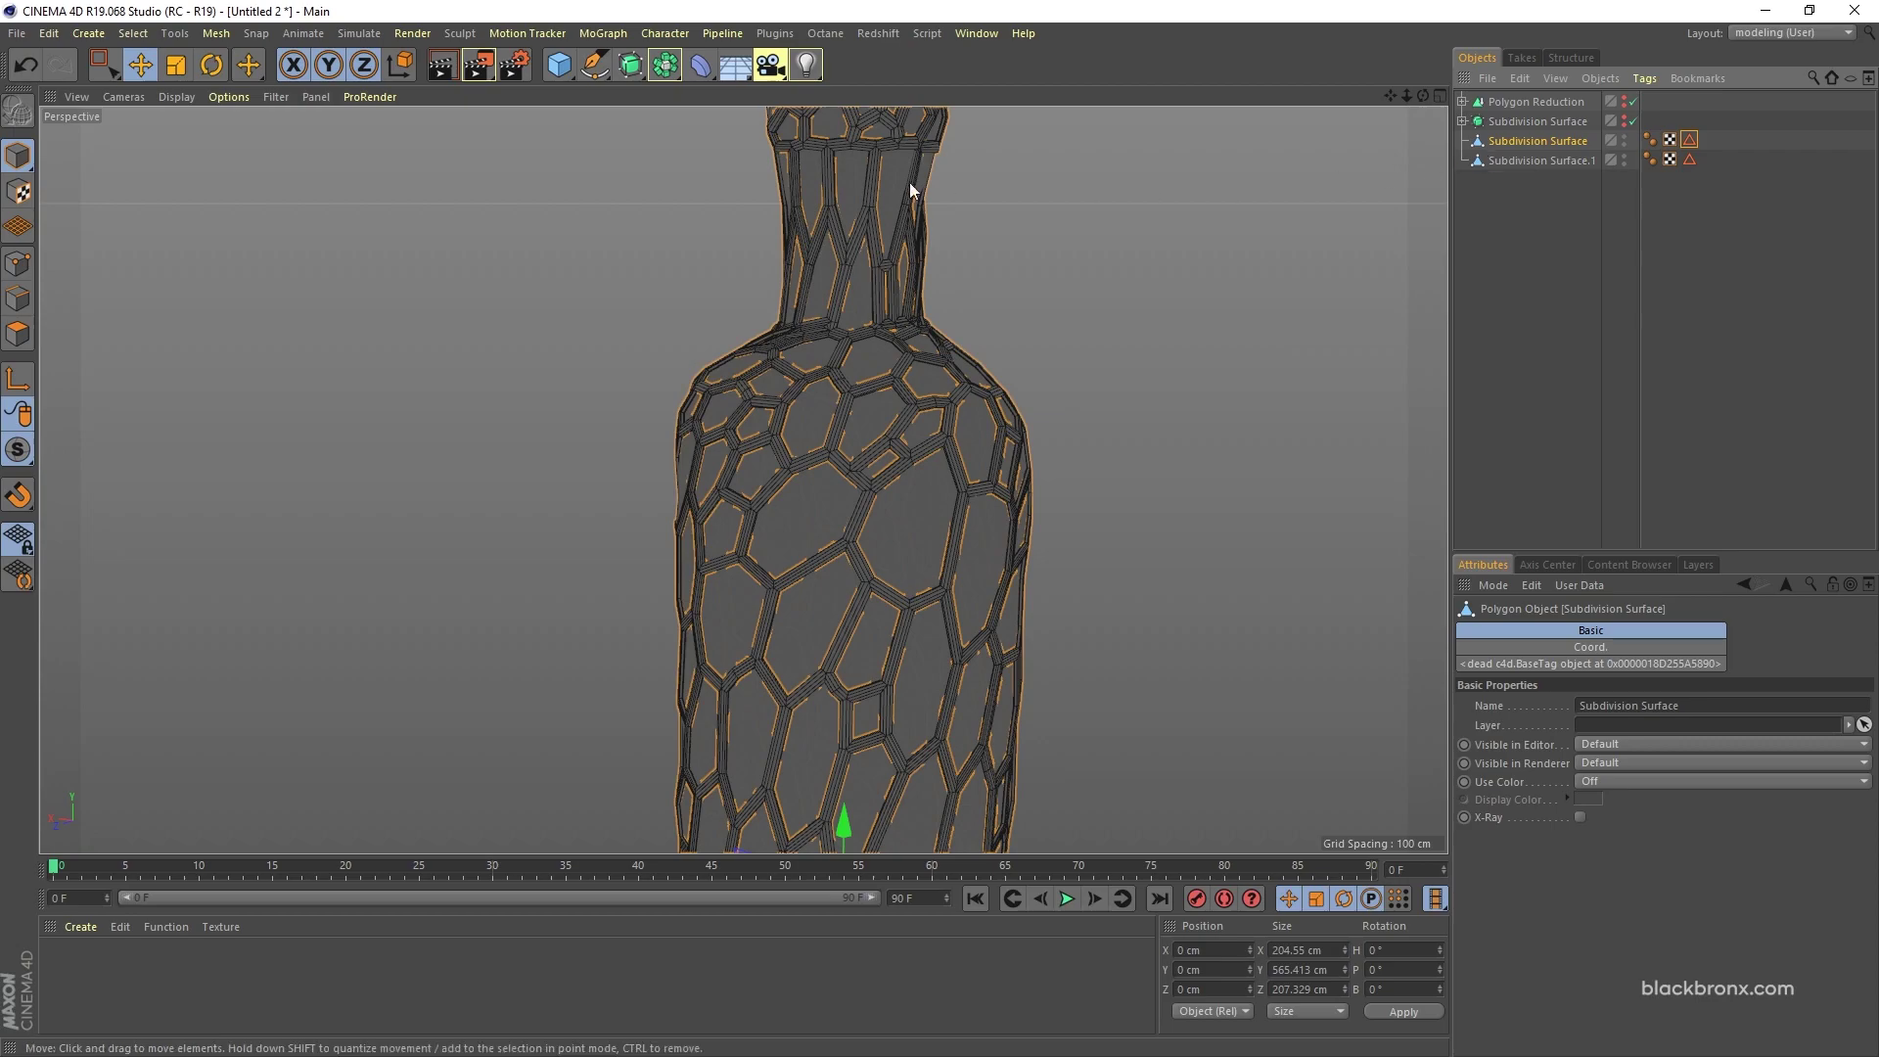
left_click(631, 65, "alt")
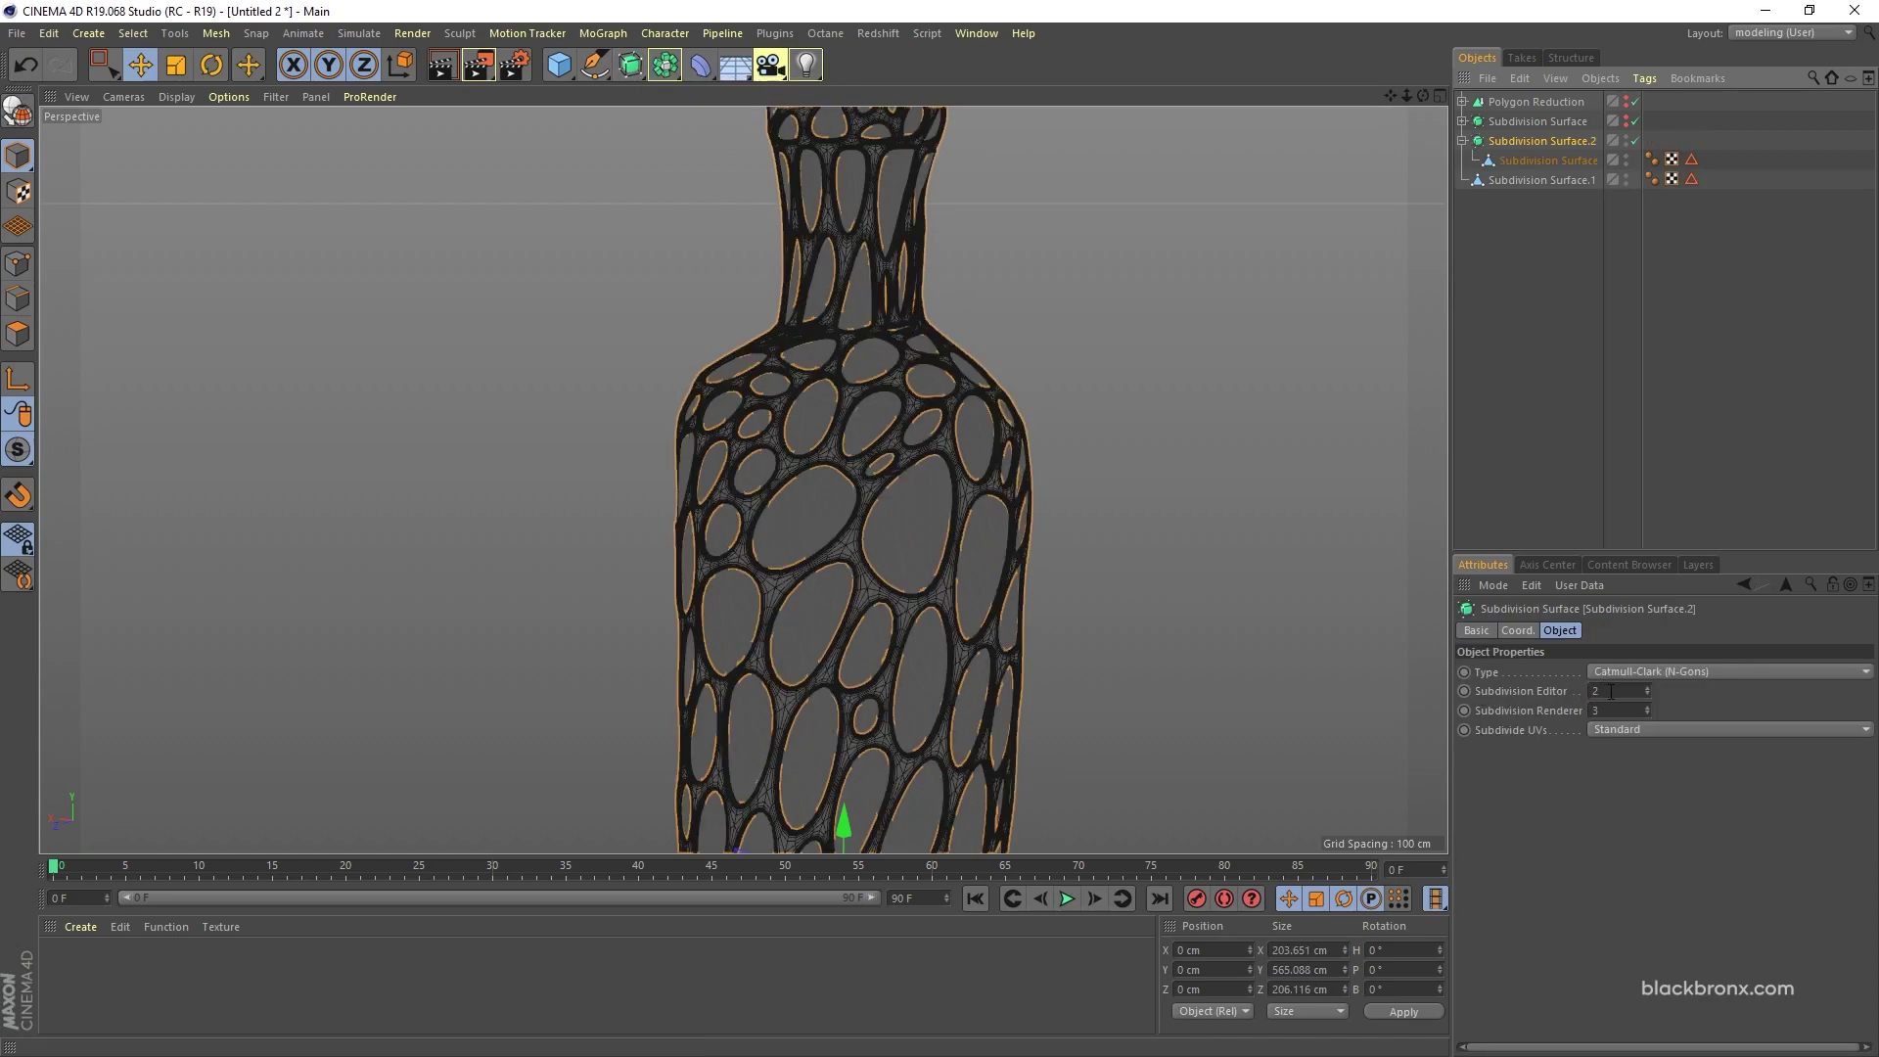
left_click_drag(1615, 692, 1569, 694)
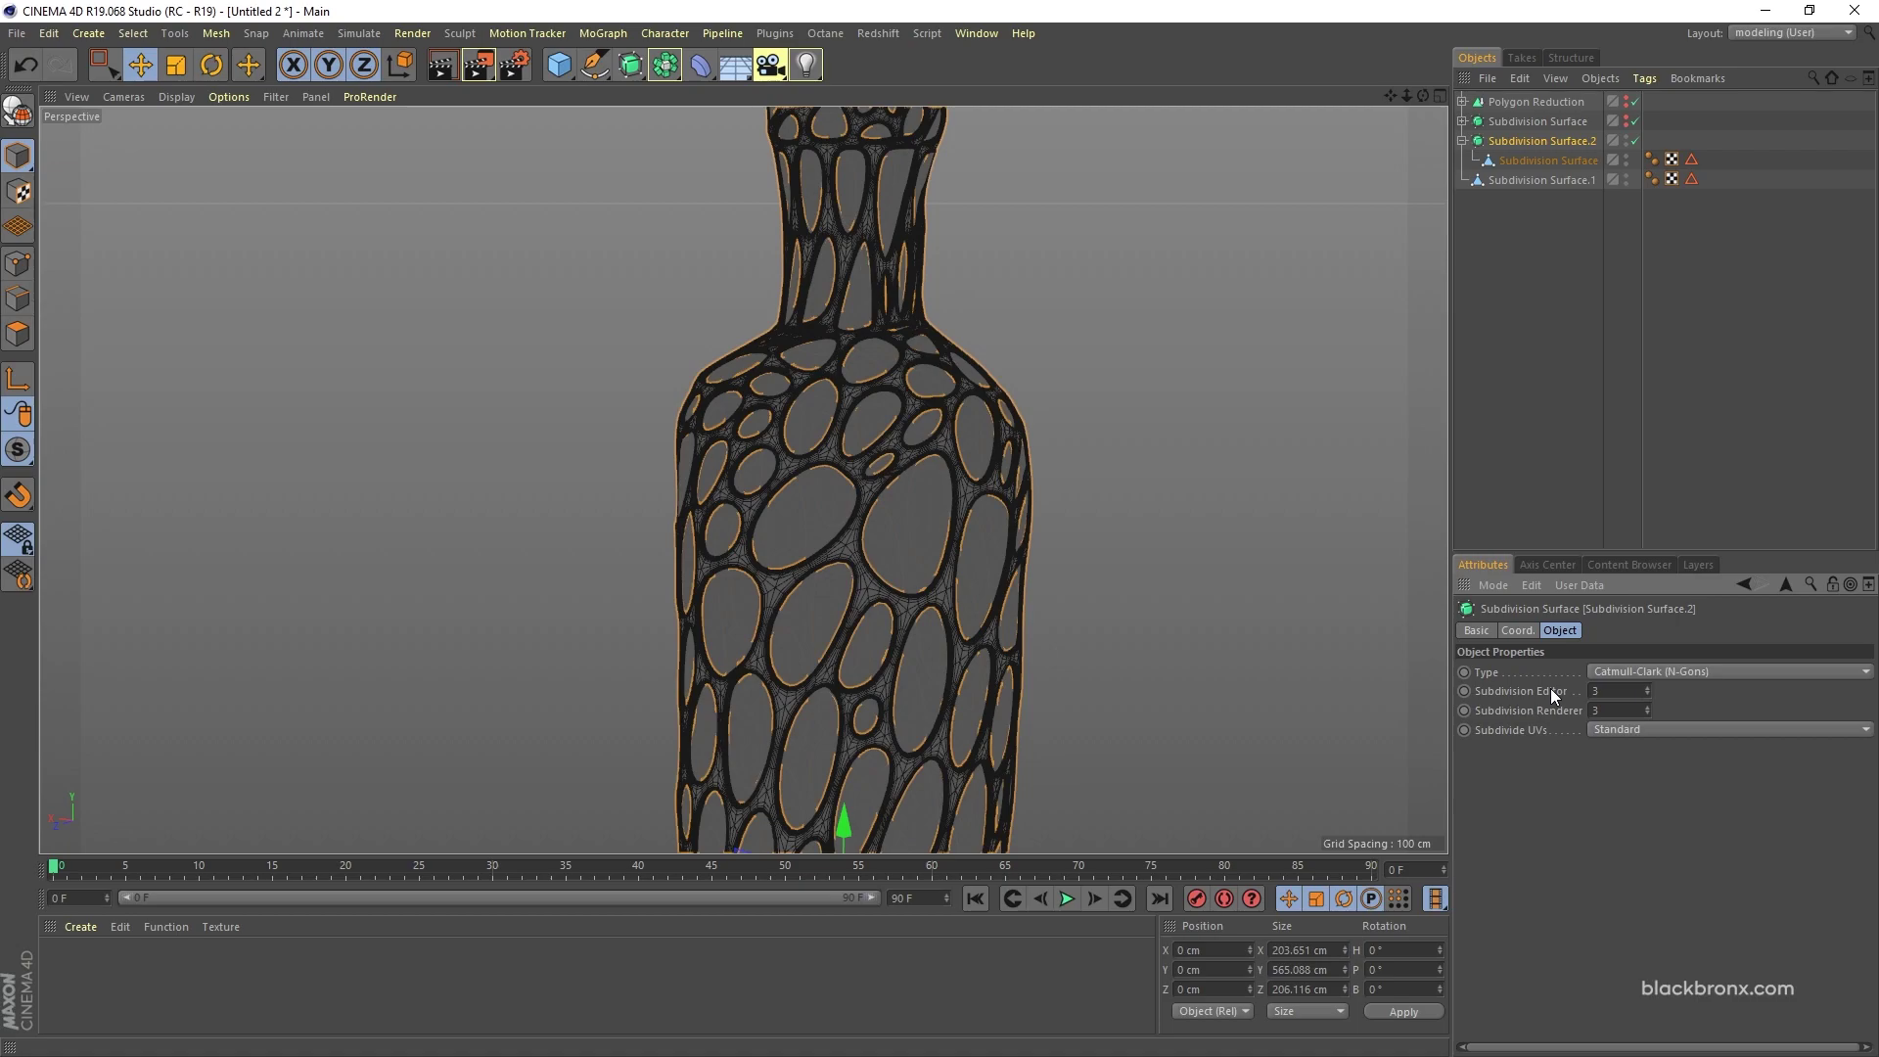
Step: Deselect everything and switch the viewport display to Gouraud Shading without lines
left_click(1218, 638)
key("n")
key("a")
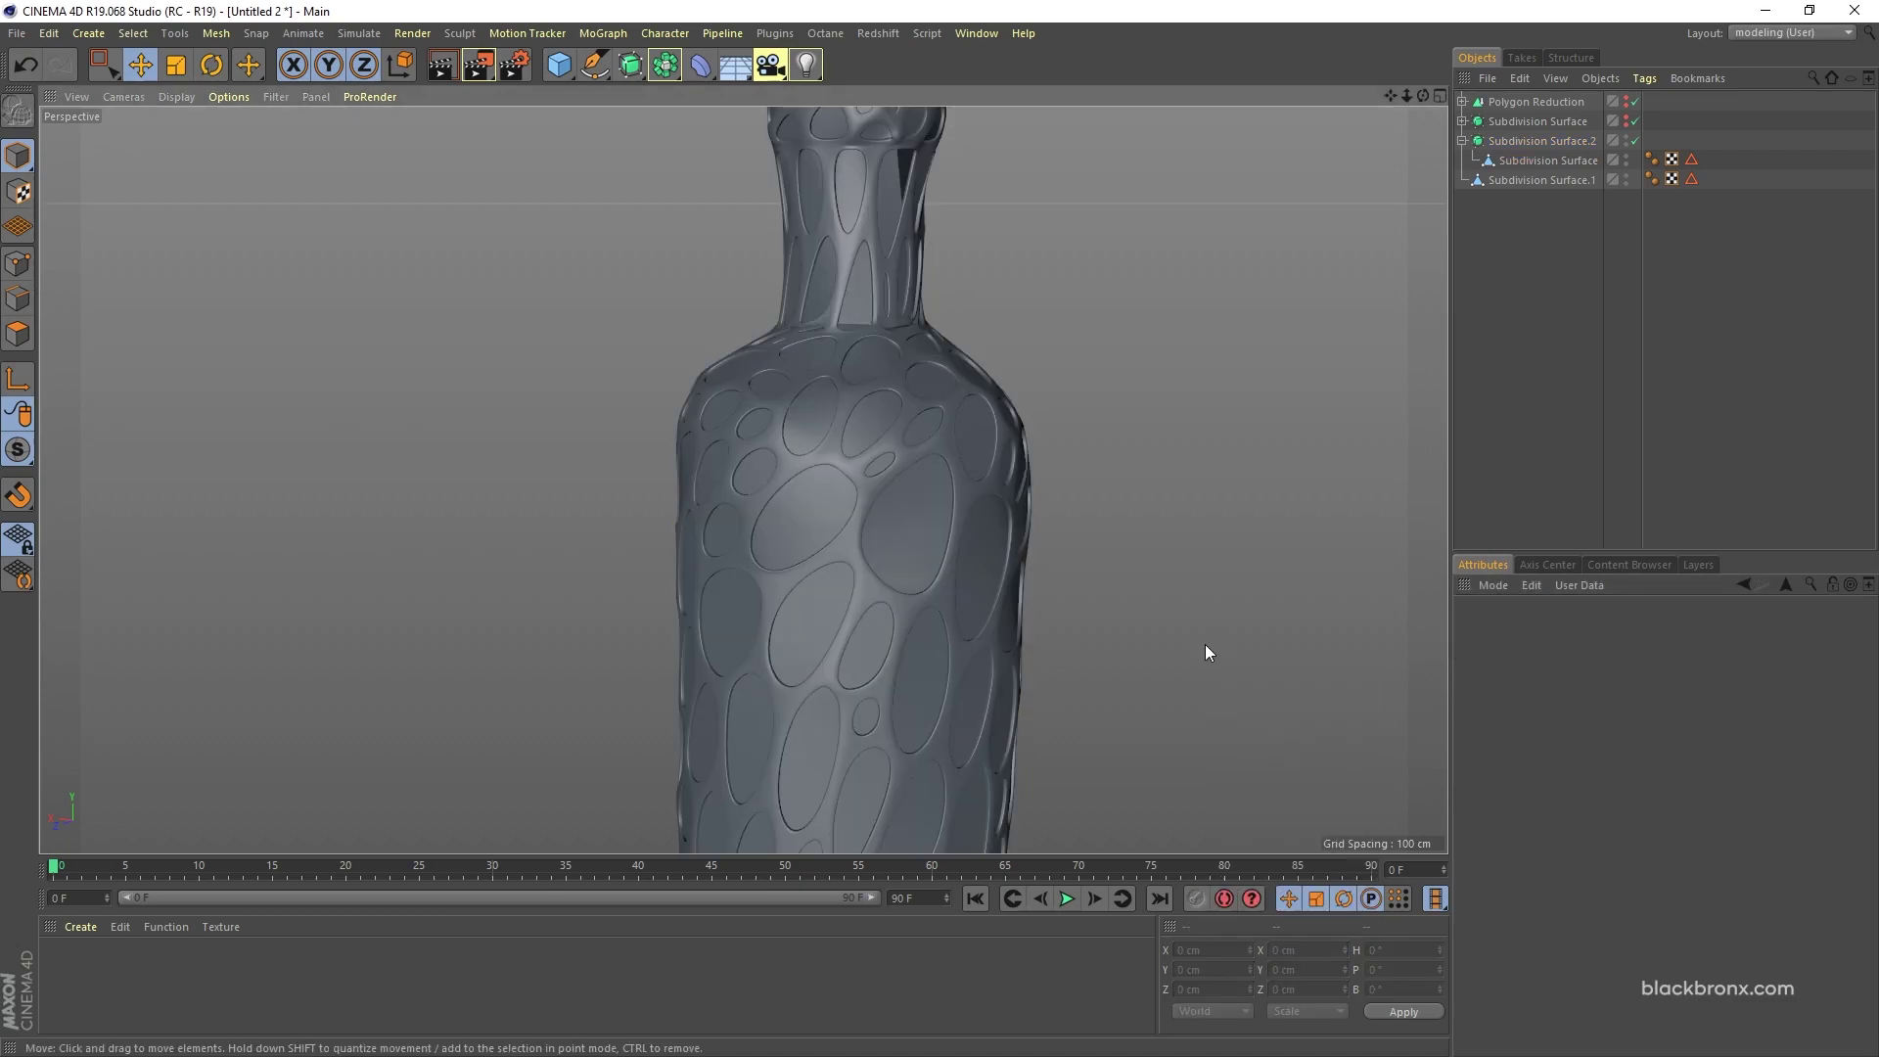
right_click_drag(1073, 684, 831, 683, "alt")
mouse_move(832, 683)
left_mouse_down("alt")
mouse_move(747, 543)
mouse_move(839, 673)
left_mouse_up("alt")
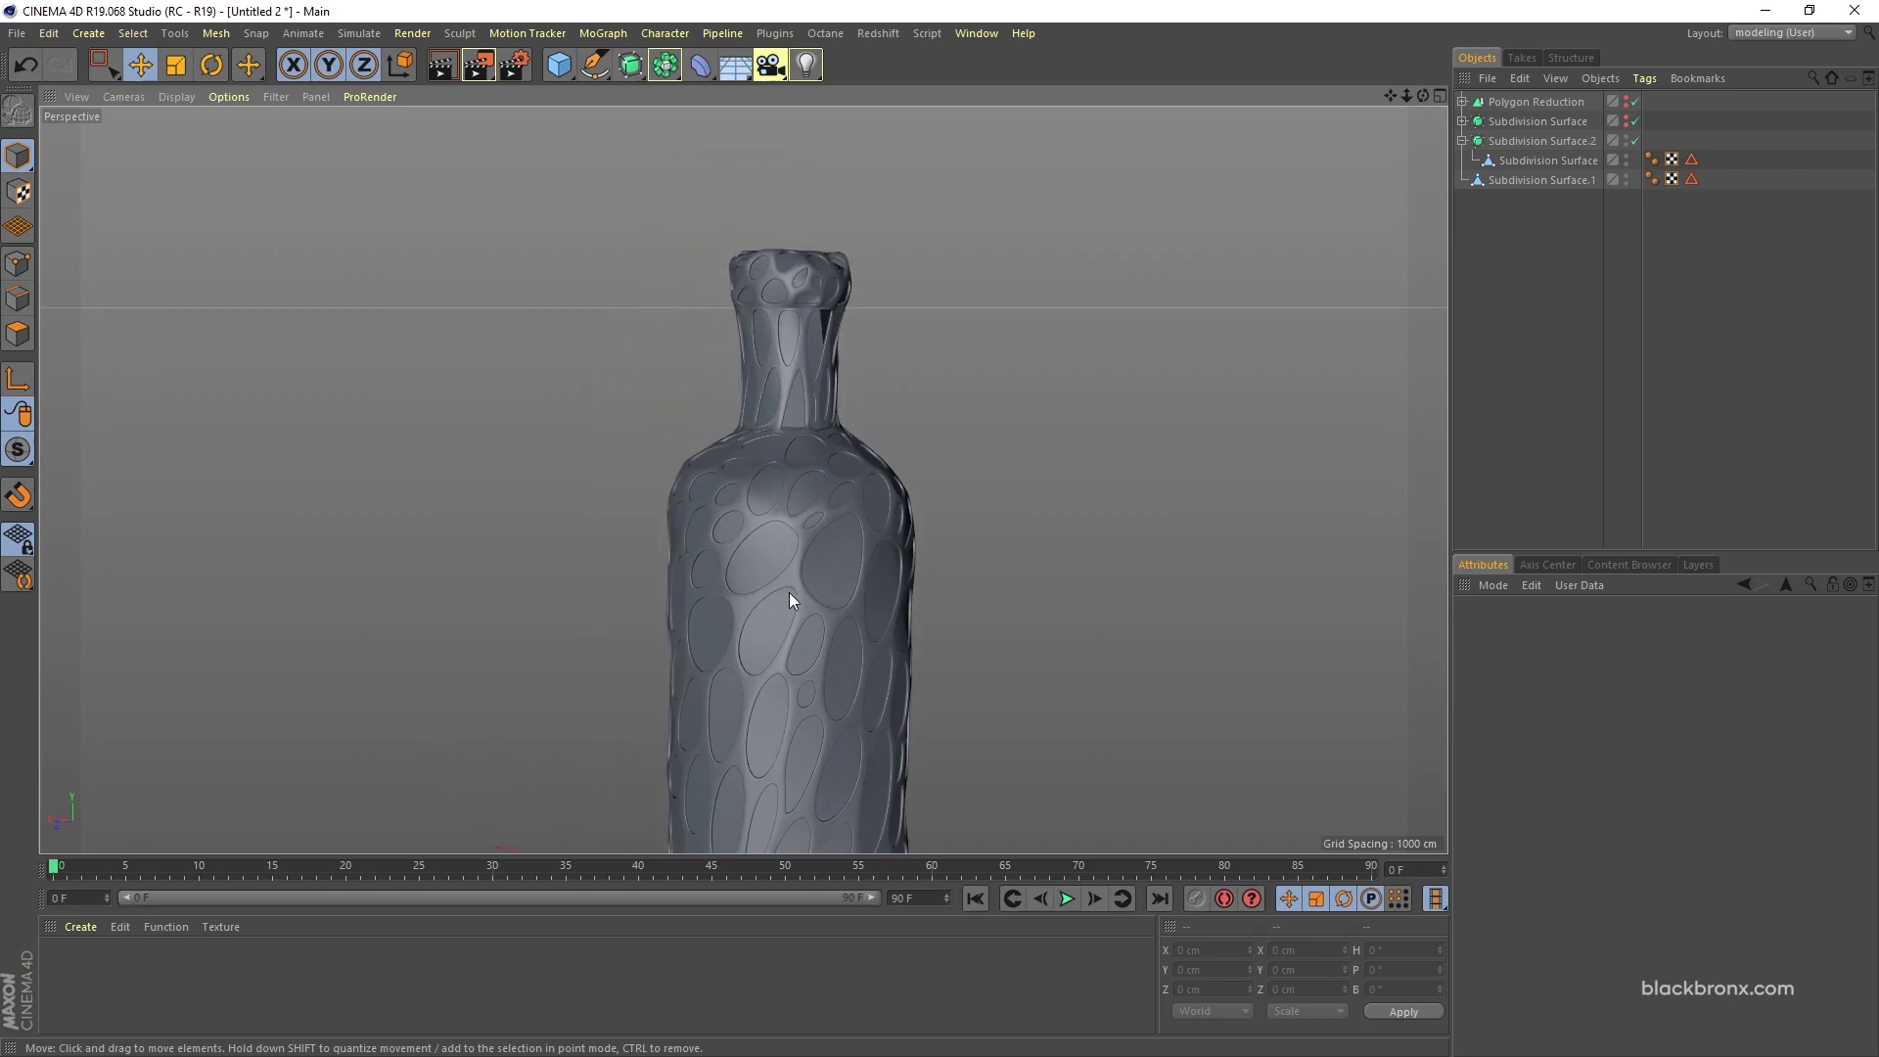
Step: Parent the split cell mesh Subdivision Surface.1 to a new Subdivision Surface with Subdivision Editor set to 3
left_click(1544, 180)
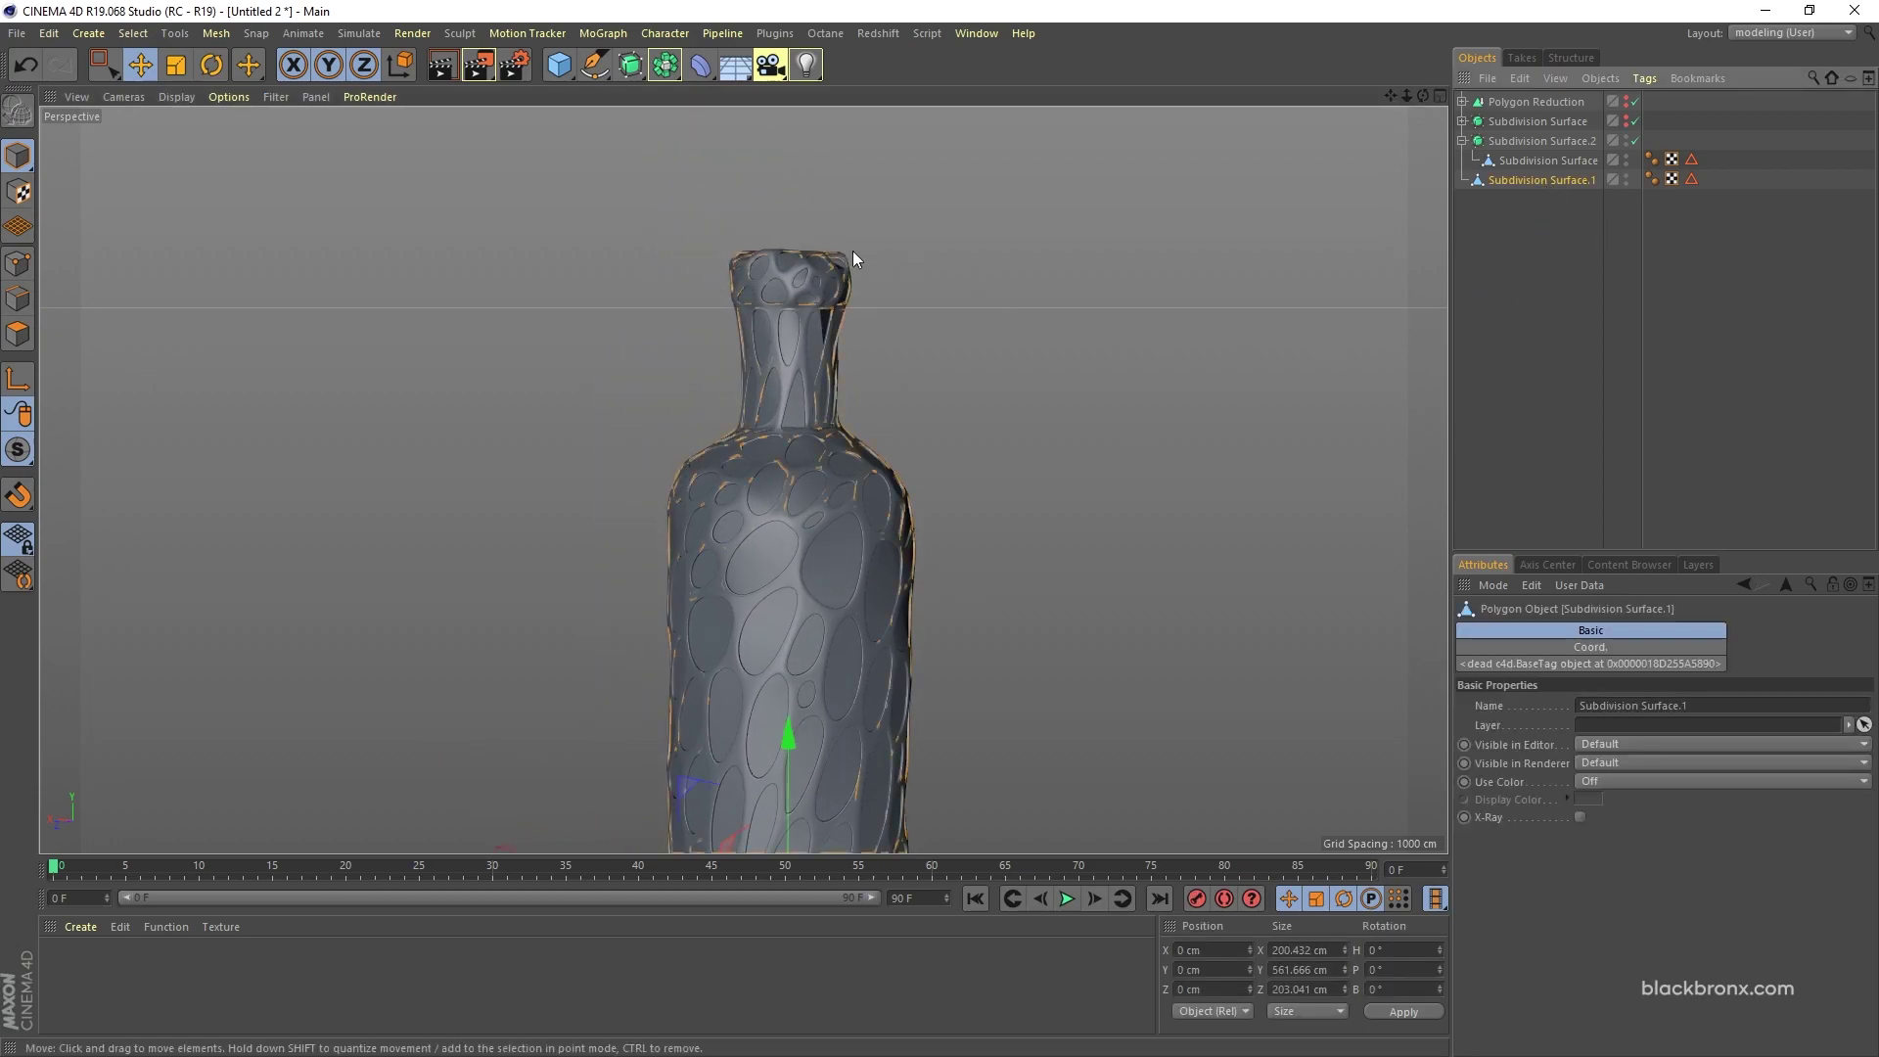
left_click(629, 67, "alt")
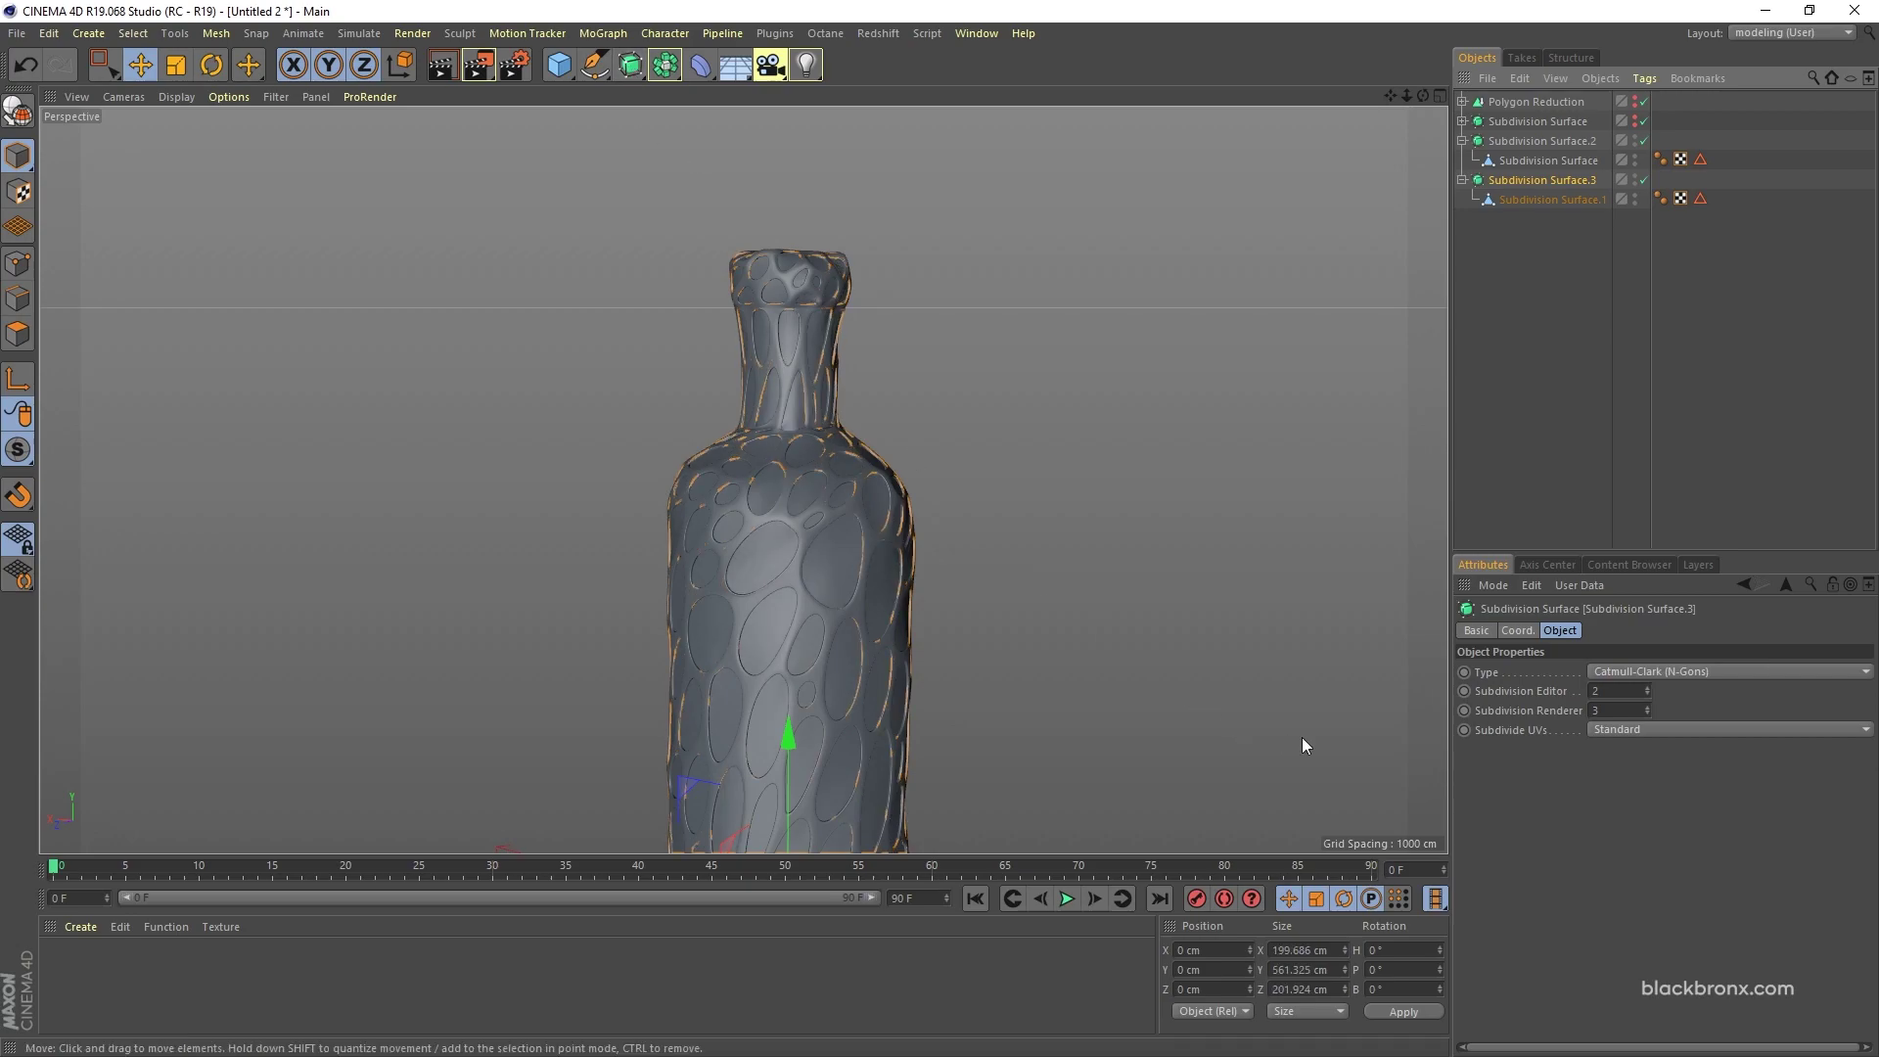
double_click(1596, 691)
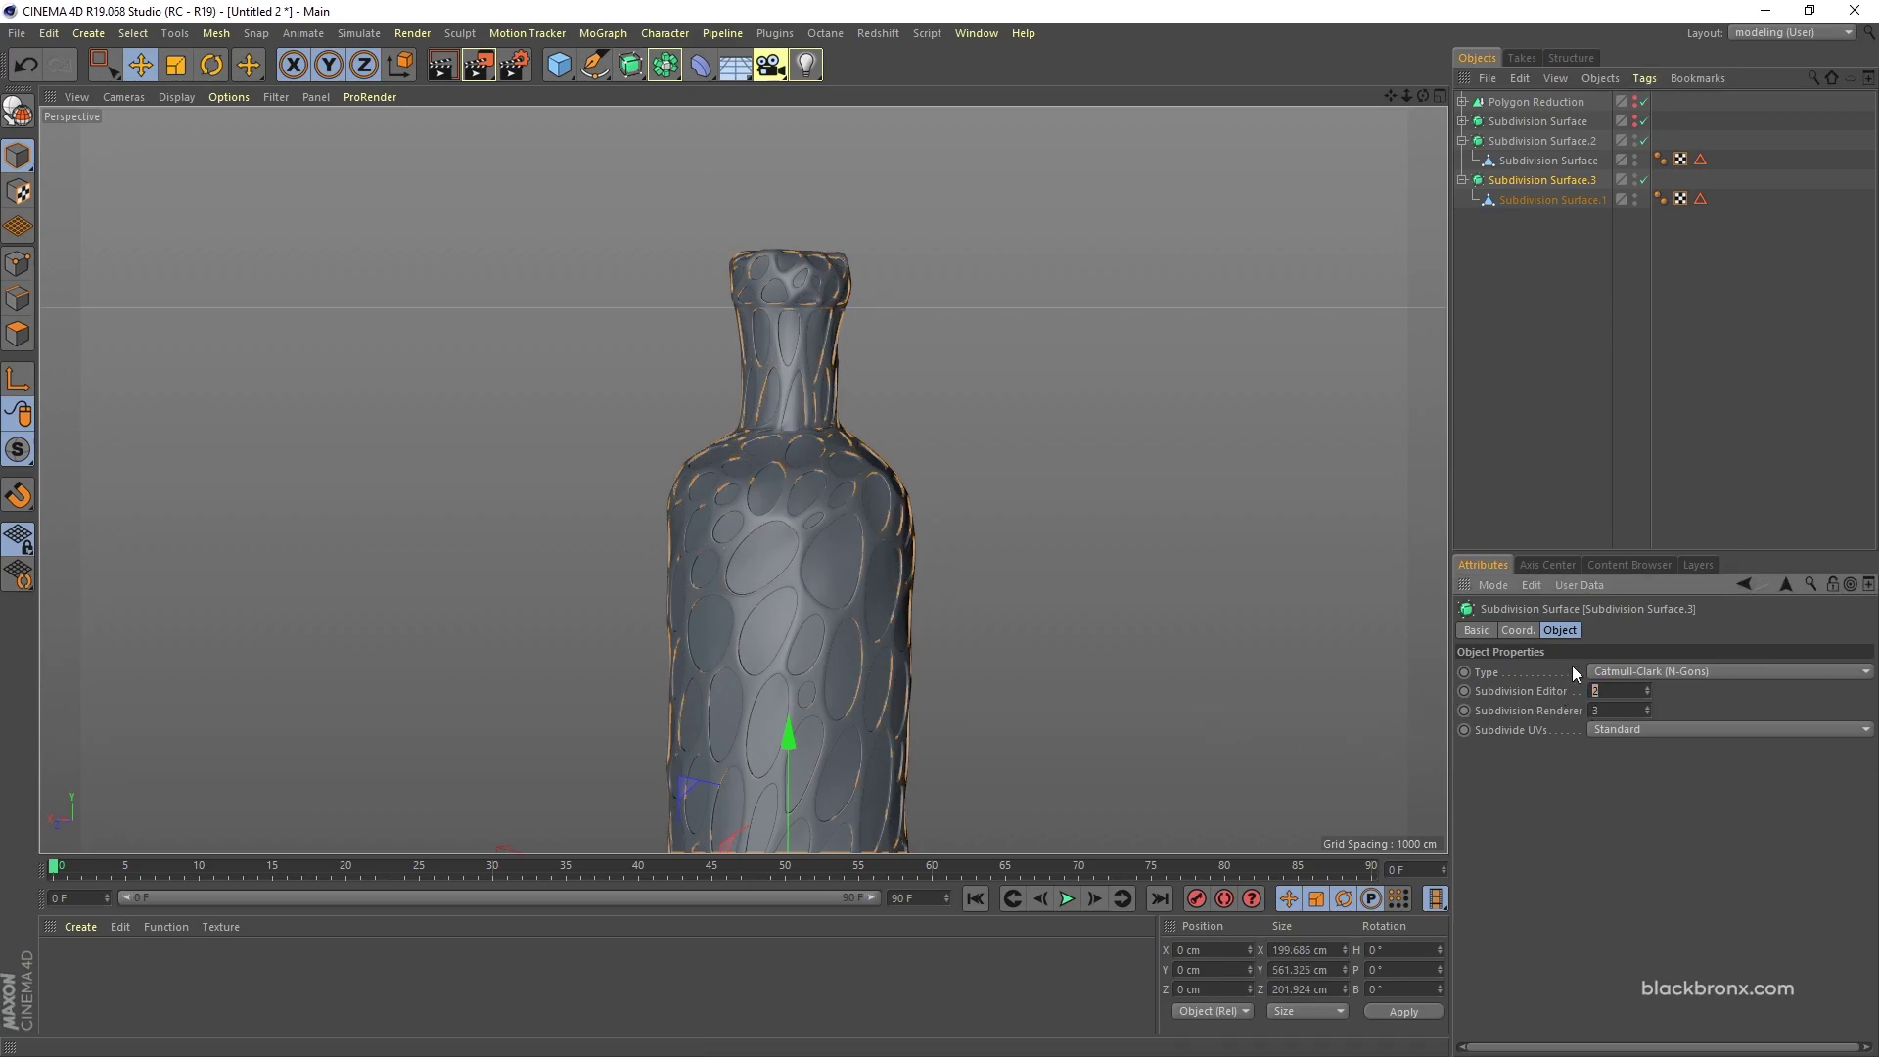
type("3")
key("Return")
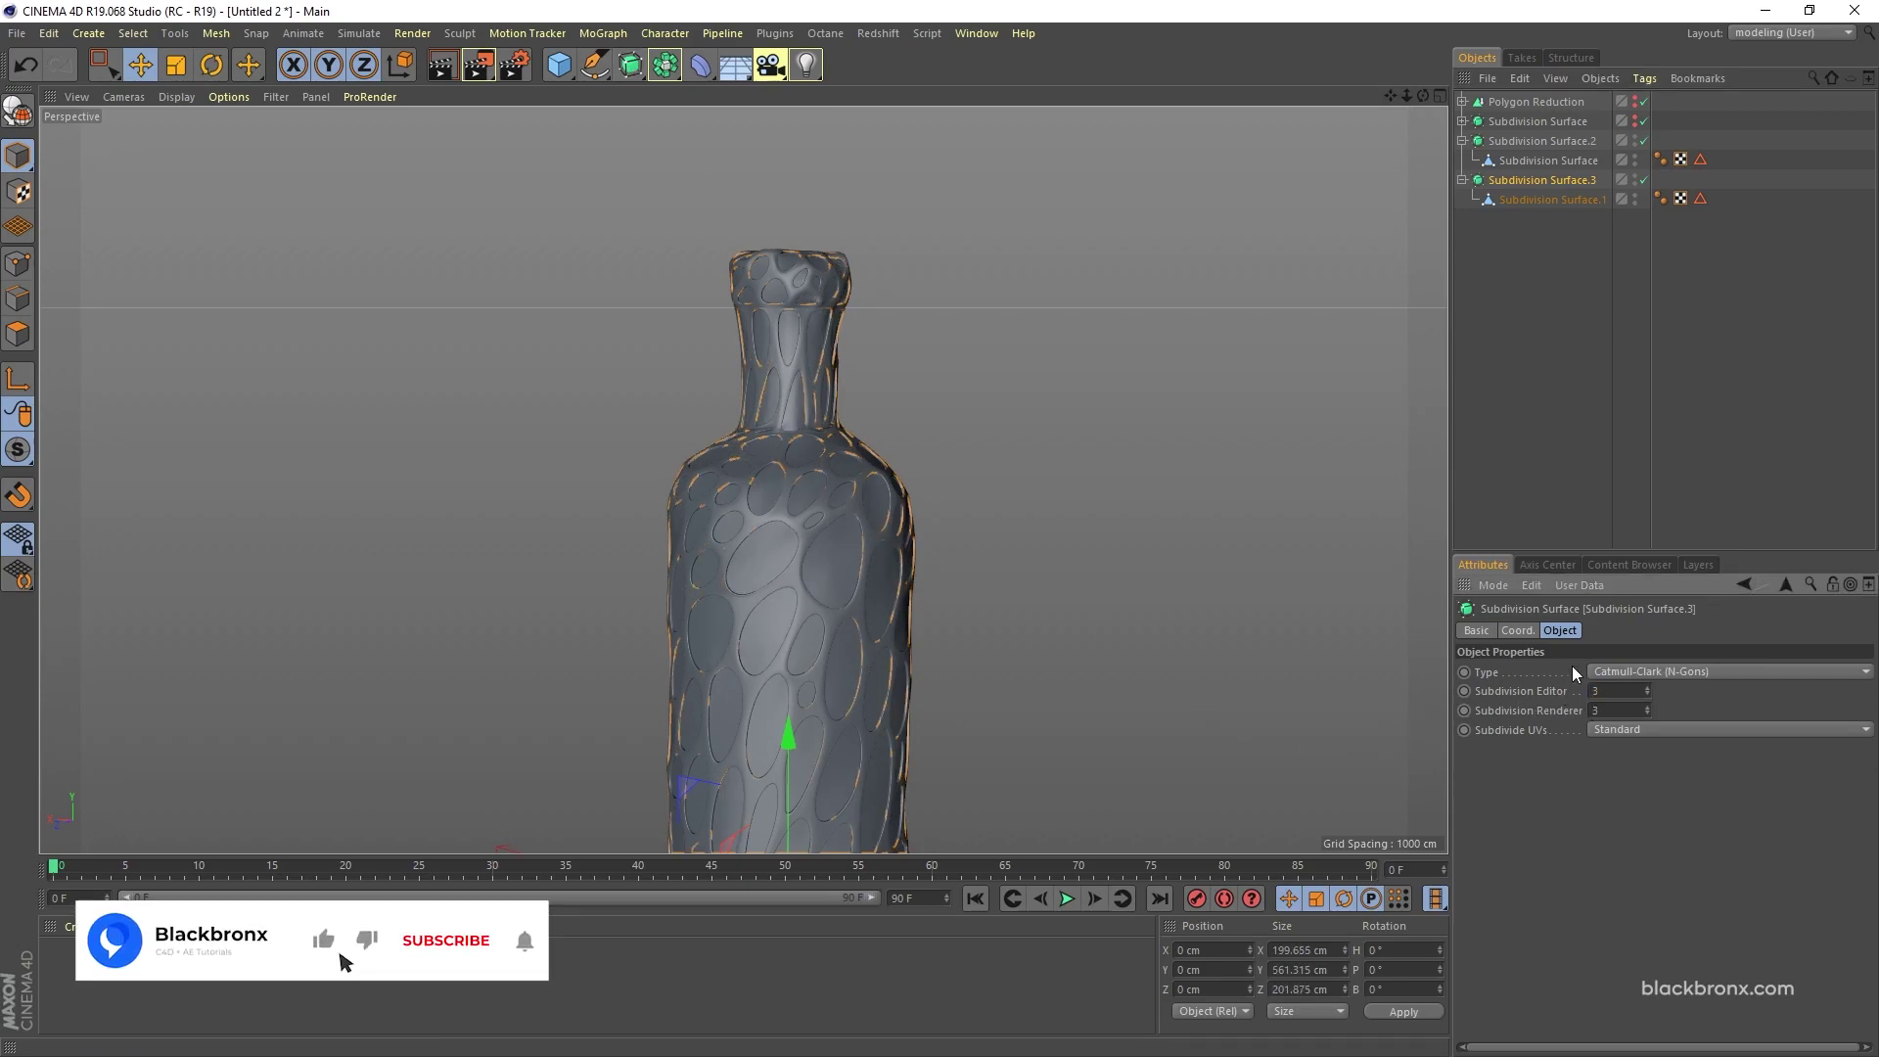
mouse_move(1014, 636)
left_mouse_down("alt")
mouse_move(1051, 620)
mouse_move(1013, 720)
mouse_move(995, 683)
mouse_move(1025, 659)
left_mouse_up("alt")
left_click(1020, 701)
left_click_drag(1002, 753, 992, 521, "alt")
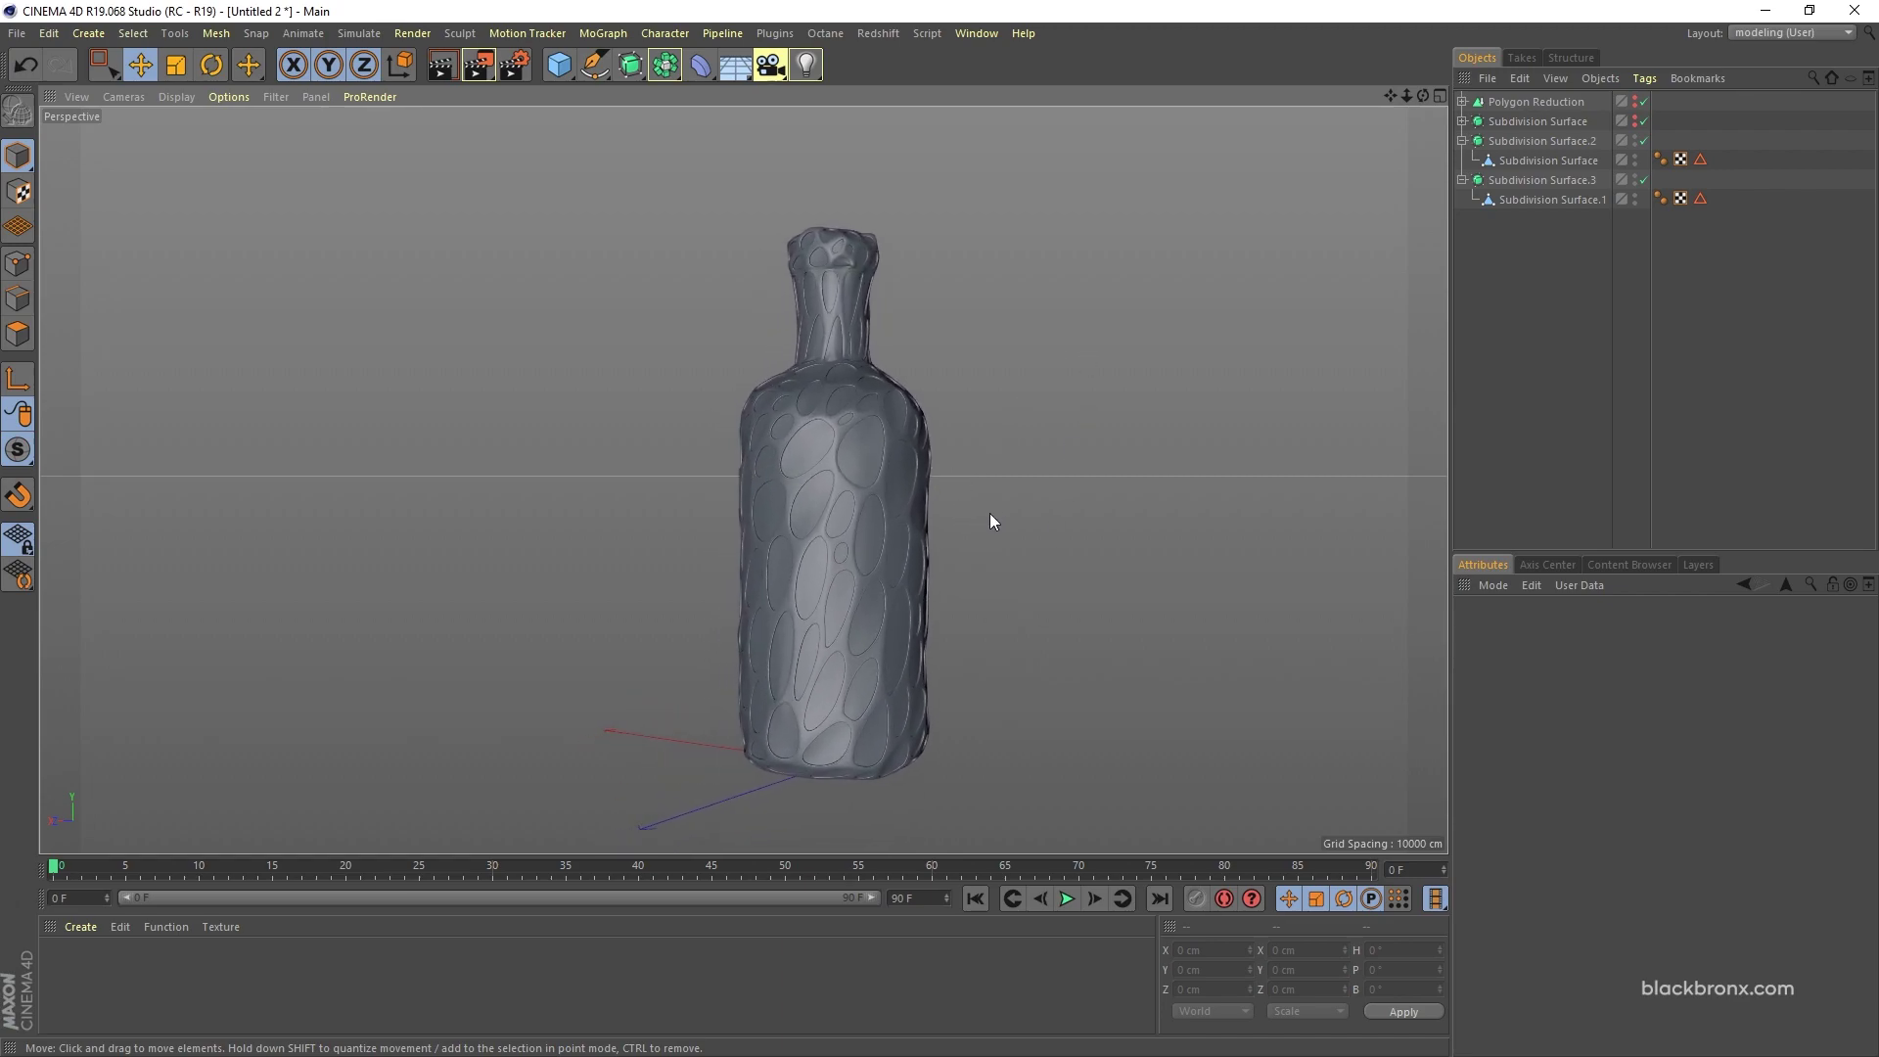
Step: Add a MoExtrude deformer to the Subdivision Surface.1 cell mesh and set its Extrusion Steps to 1
left_click(1544, 201)
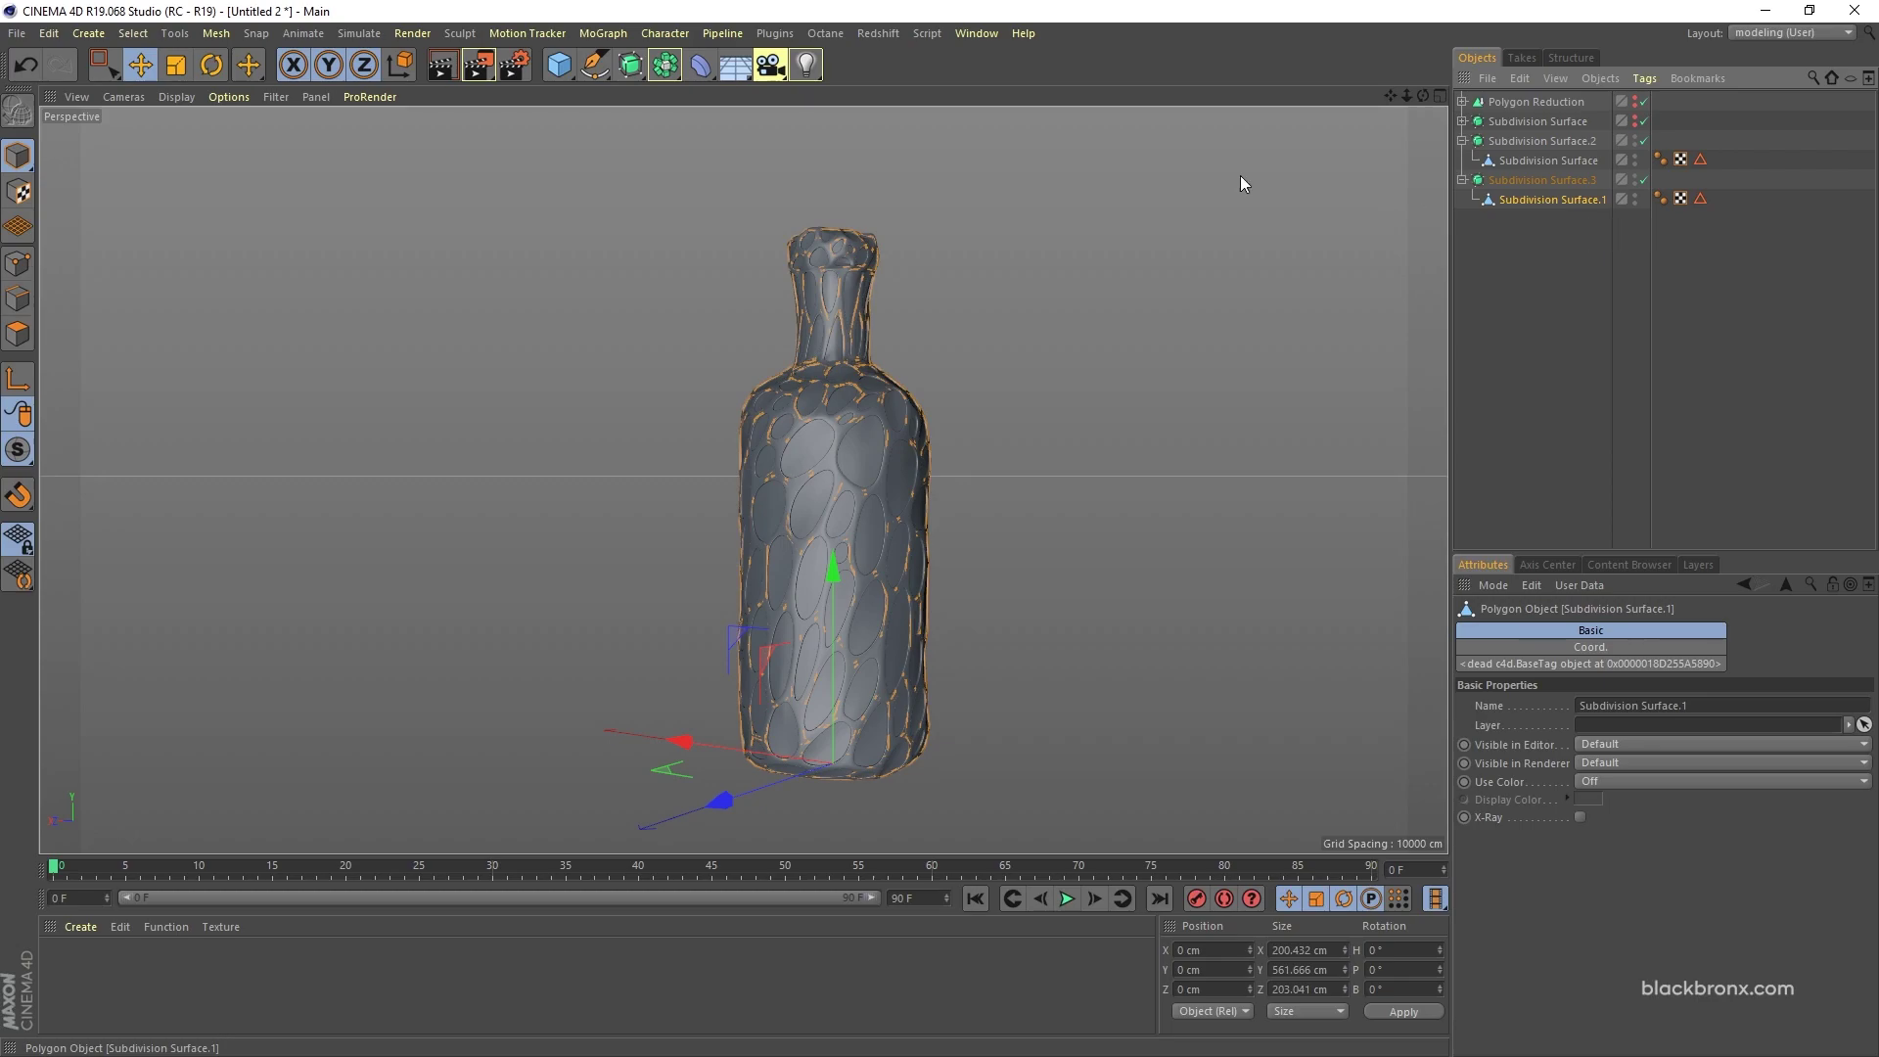
left_click(595, 33)
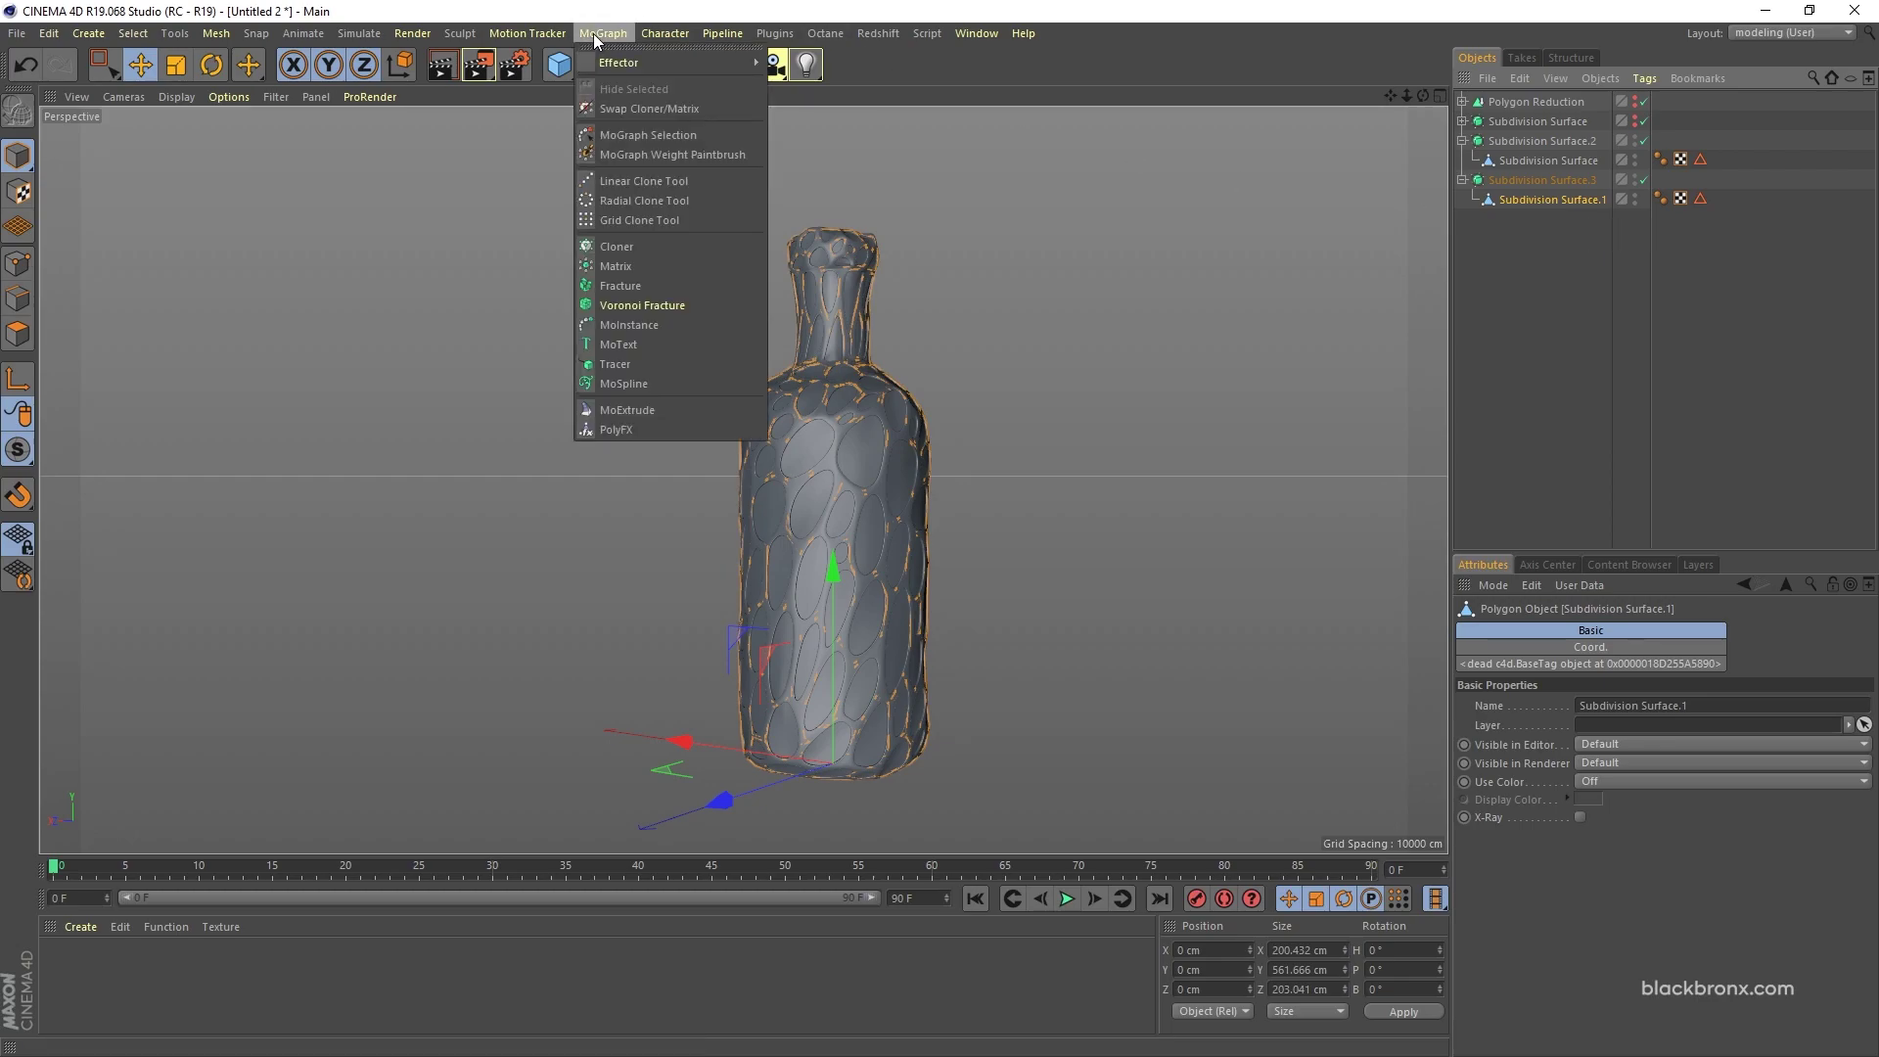
left_click(634, 411)
left_click_drag(818, 460, 831, 534, "alt")
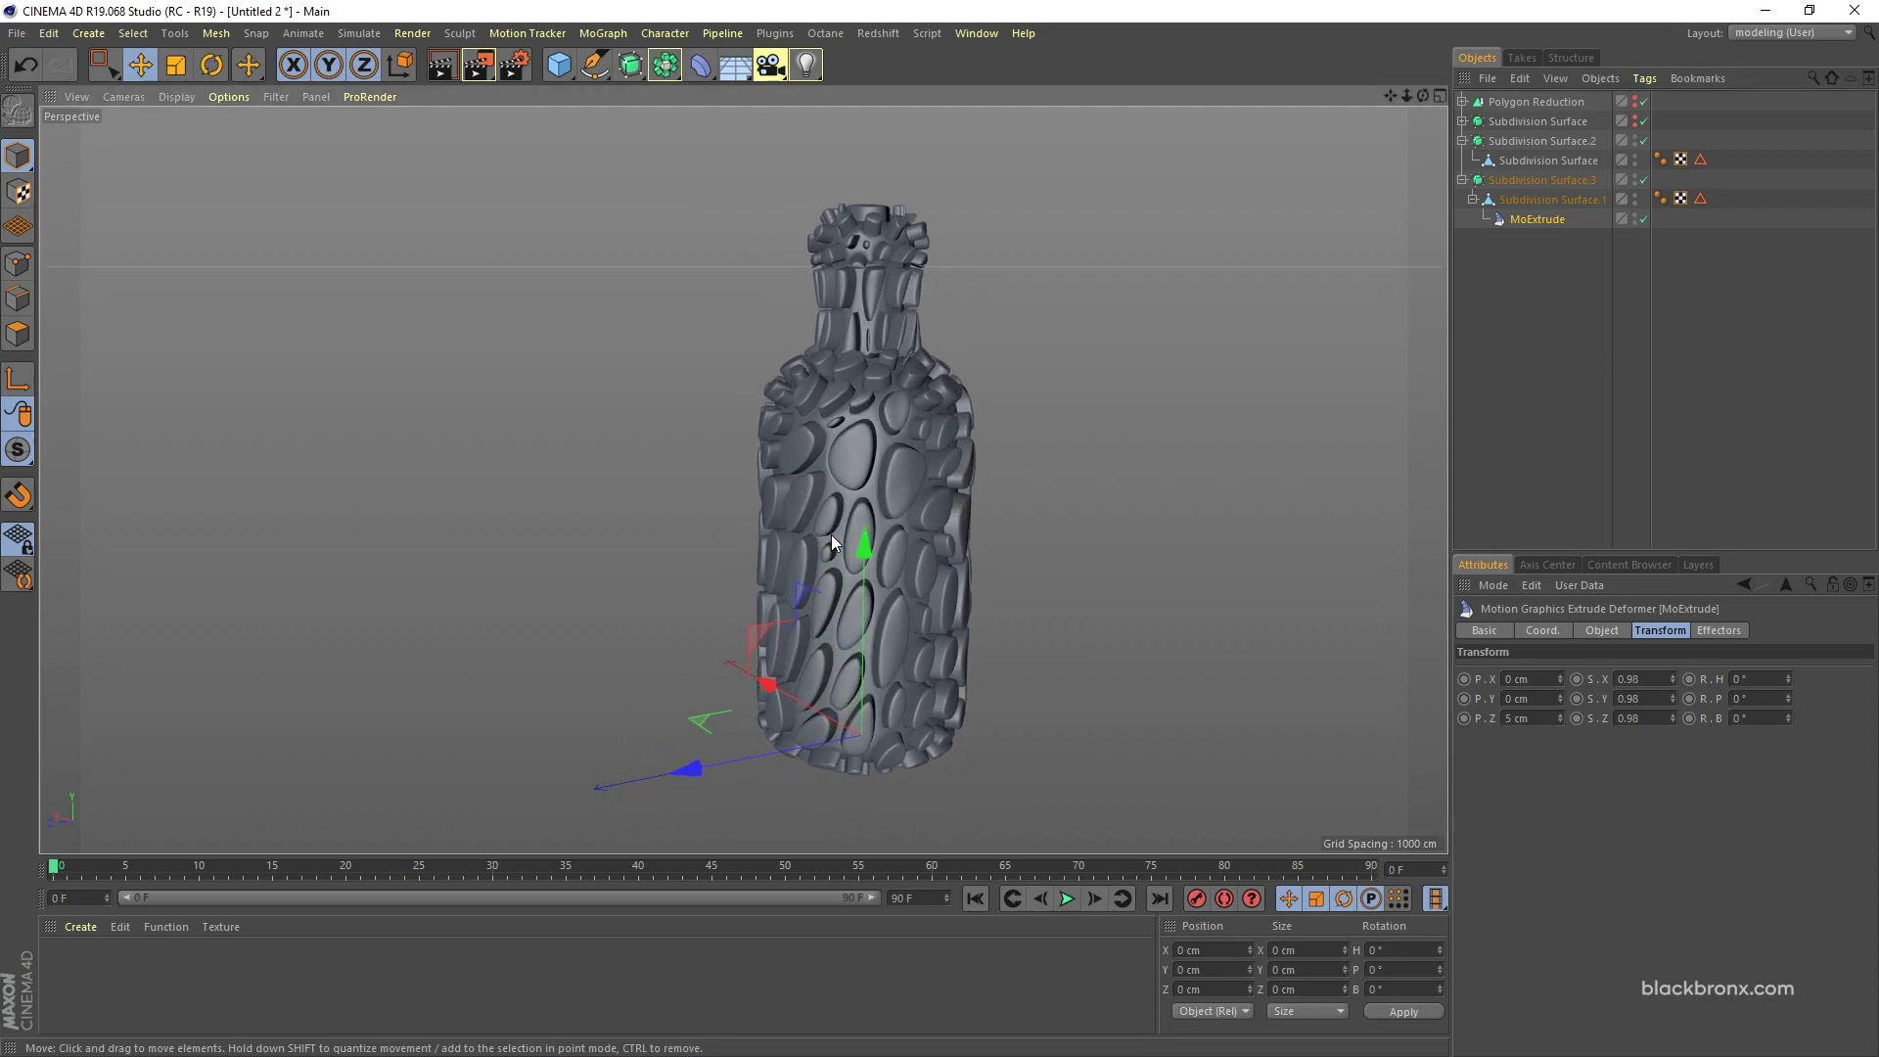
left_click(1537, 218)
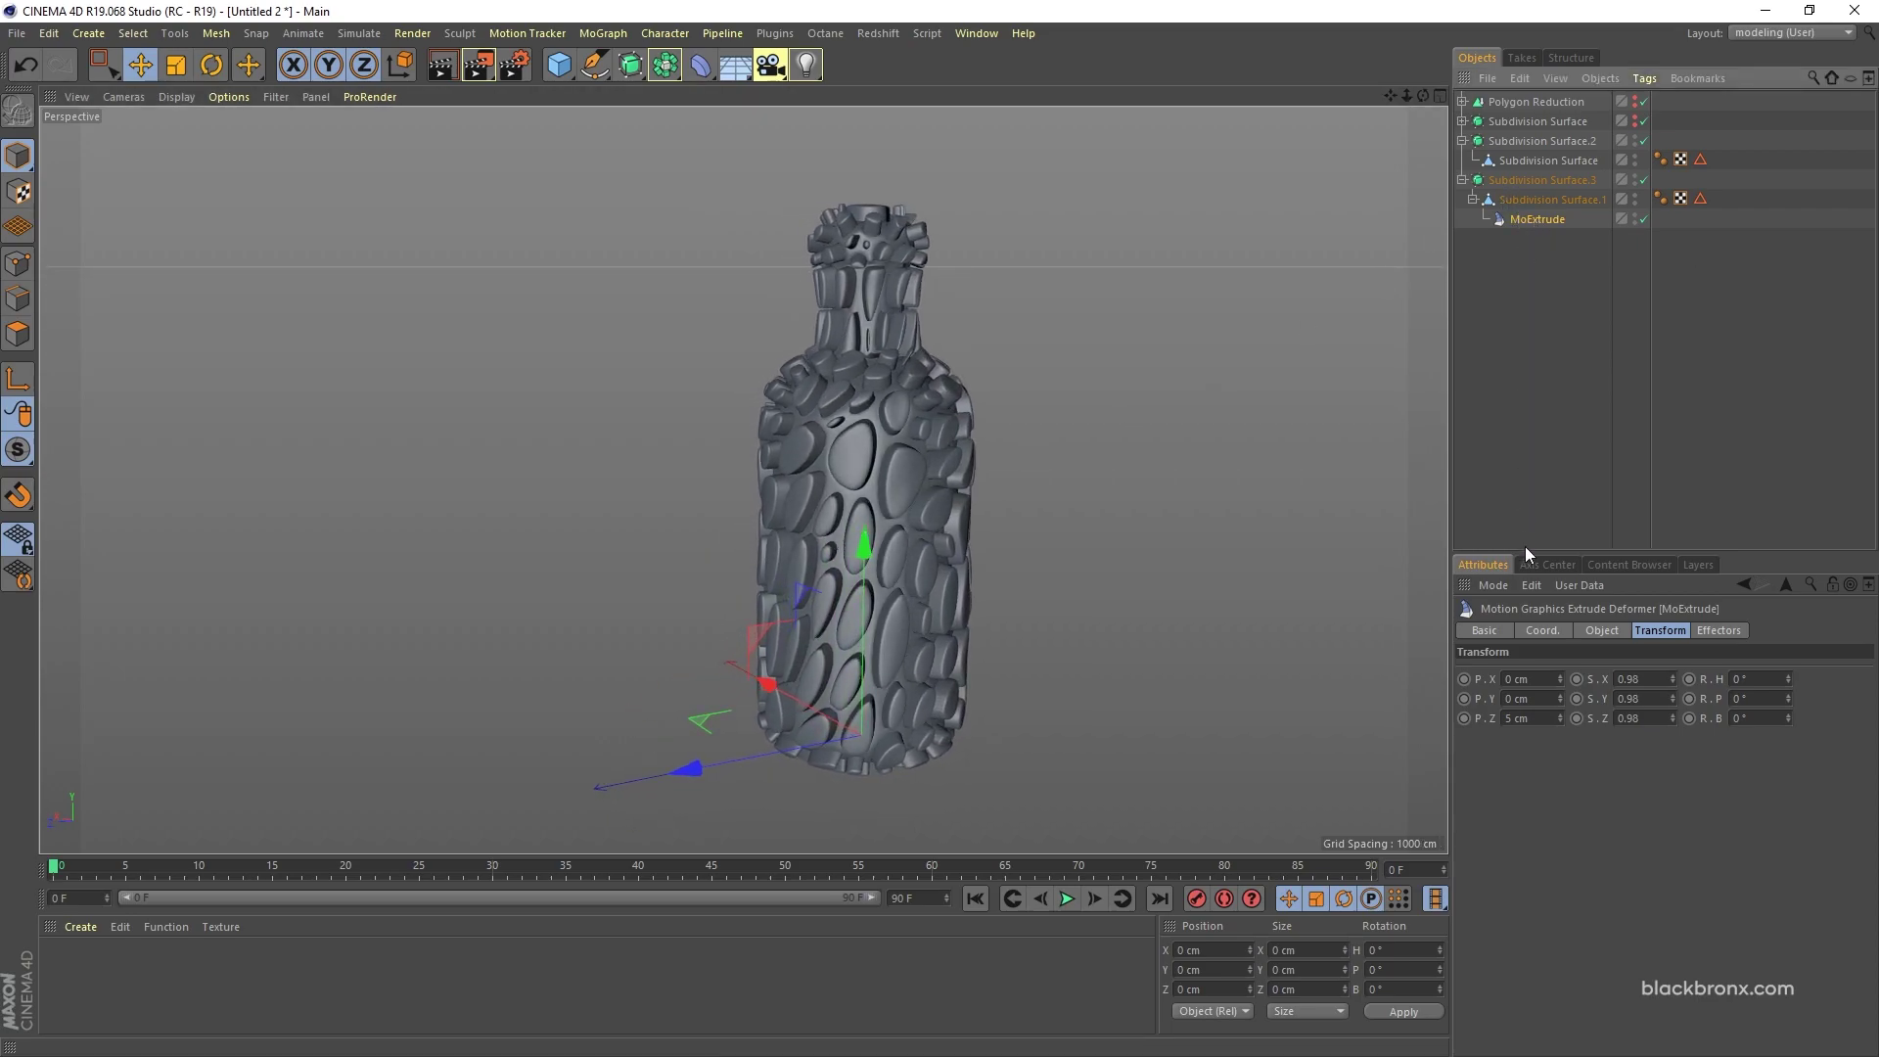
left_click(1613, 631)
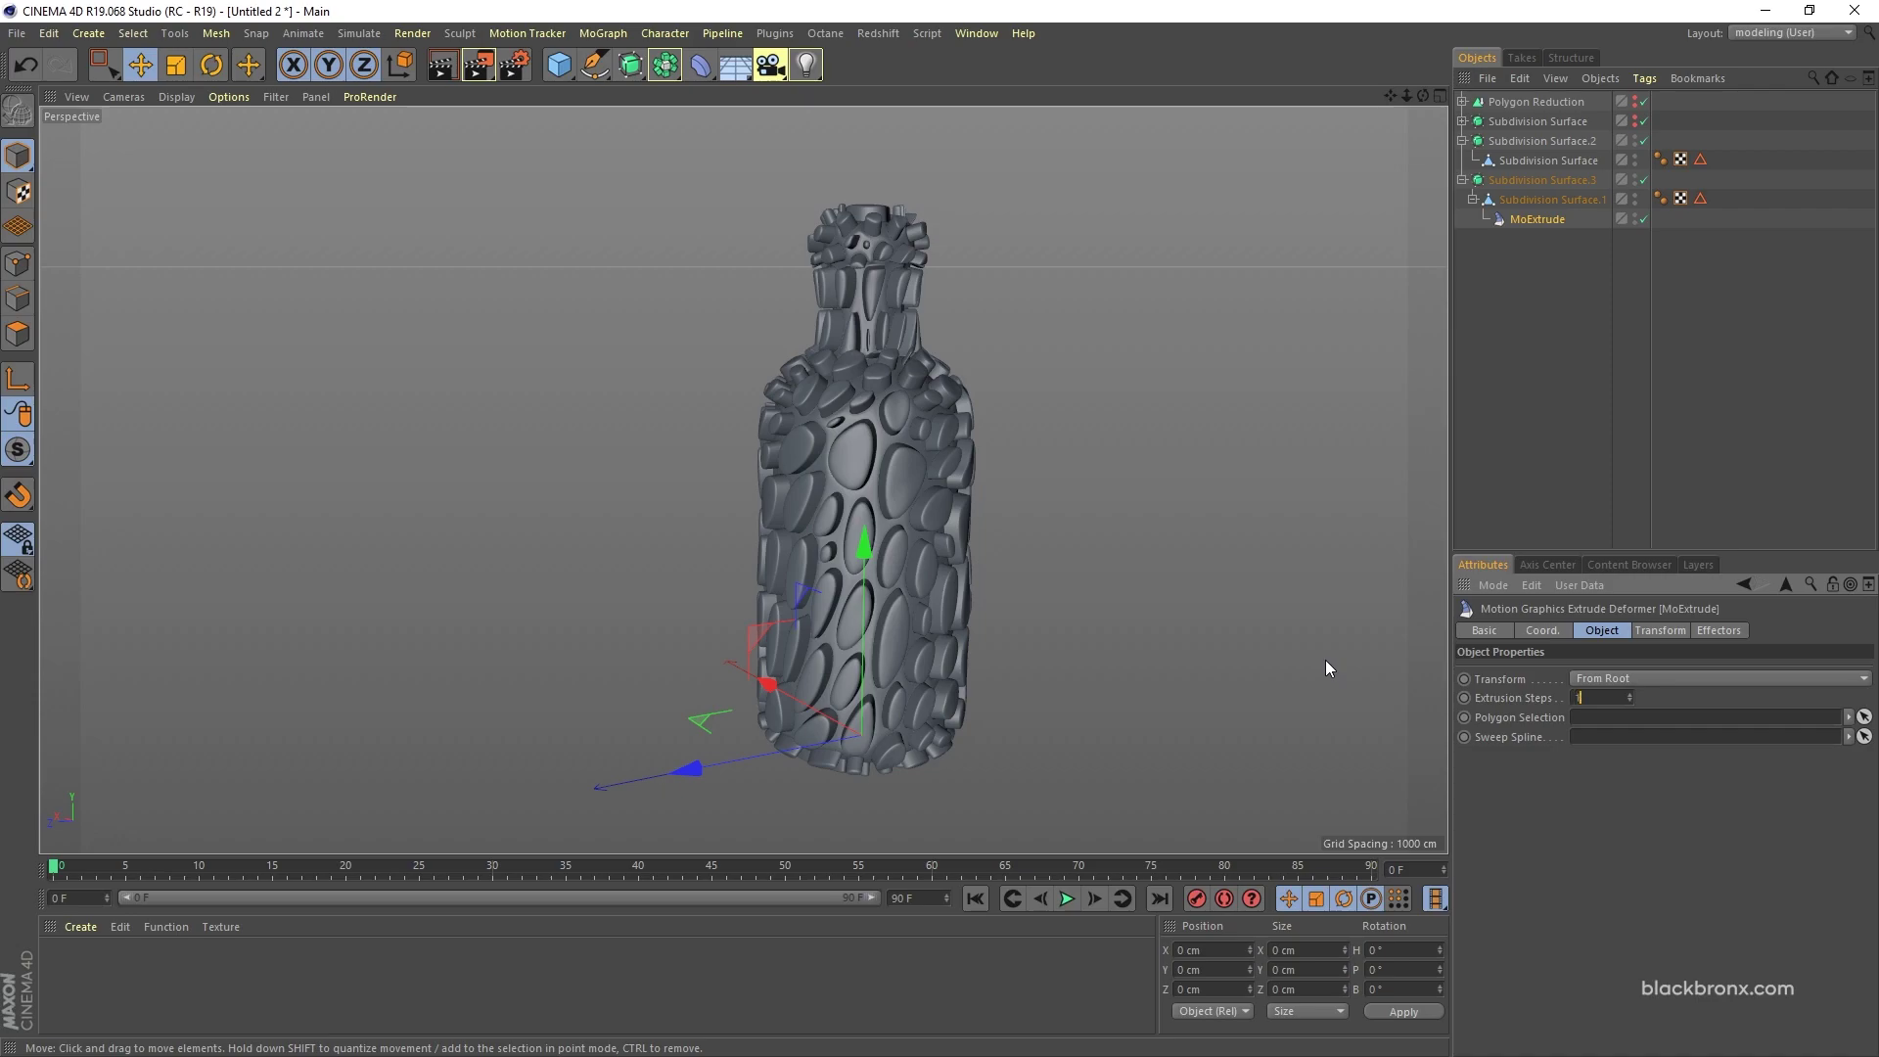
mouse_move(1037, 650)
left_mouse_down("alt")
mouse_move(932, 675)
mouse_move(957, 701)
mouse_move(1012, 600)
mouse_move(1012, 646)
mouse_move(1037, 627)
left_mouse_up("alt")
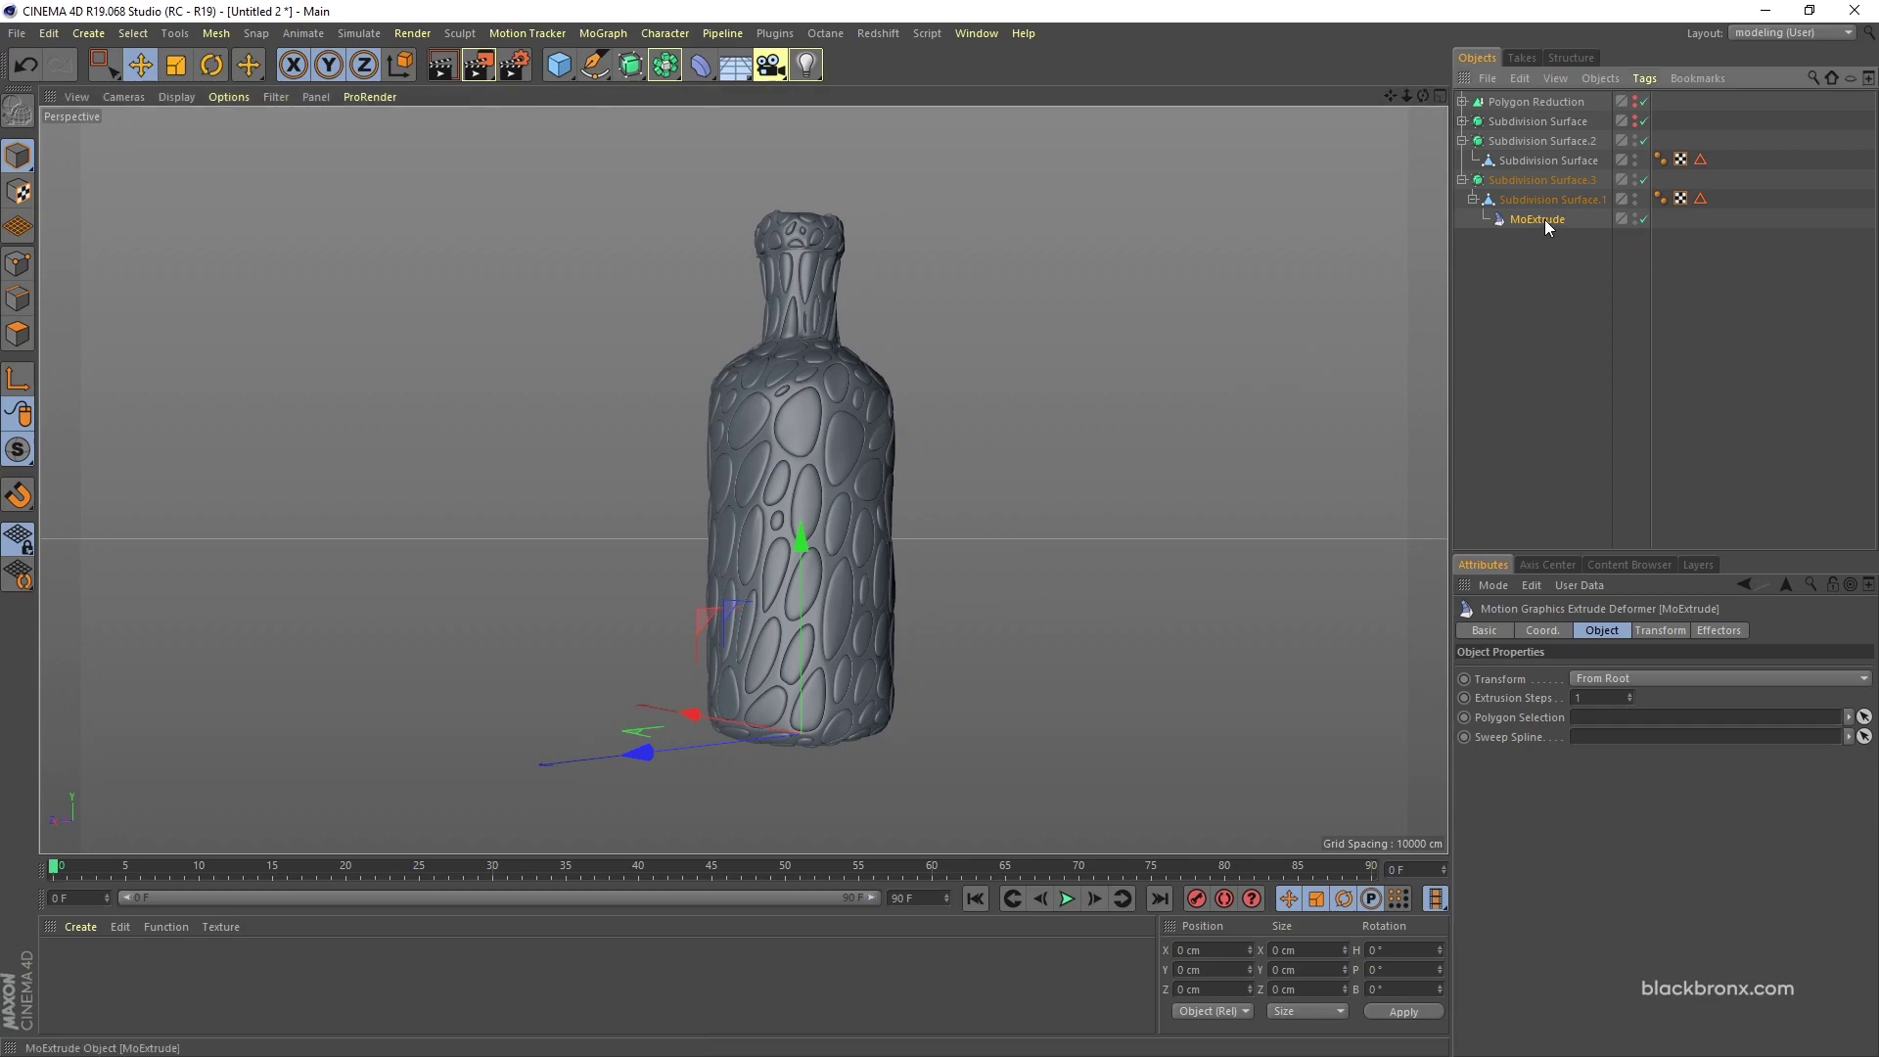
Step: Add a Plain effector to the MoExtrude deformer and set its Z position parameter to 100 cm
left_click(615, 33)
mouse_move(614, 61)
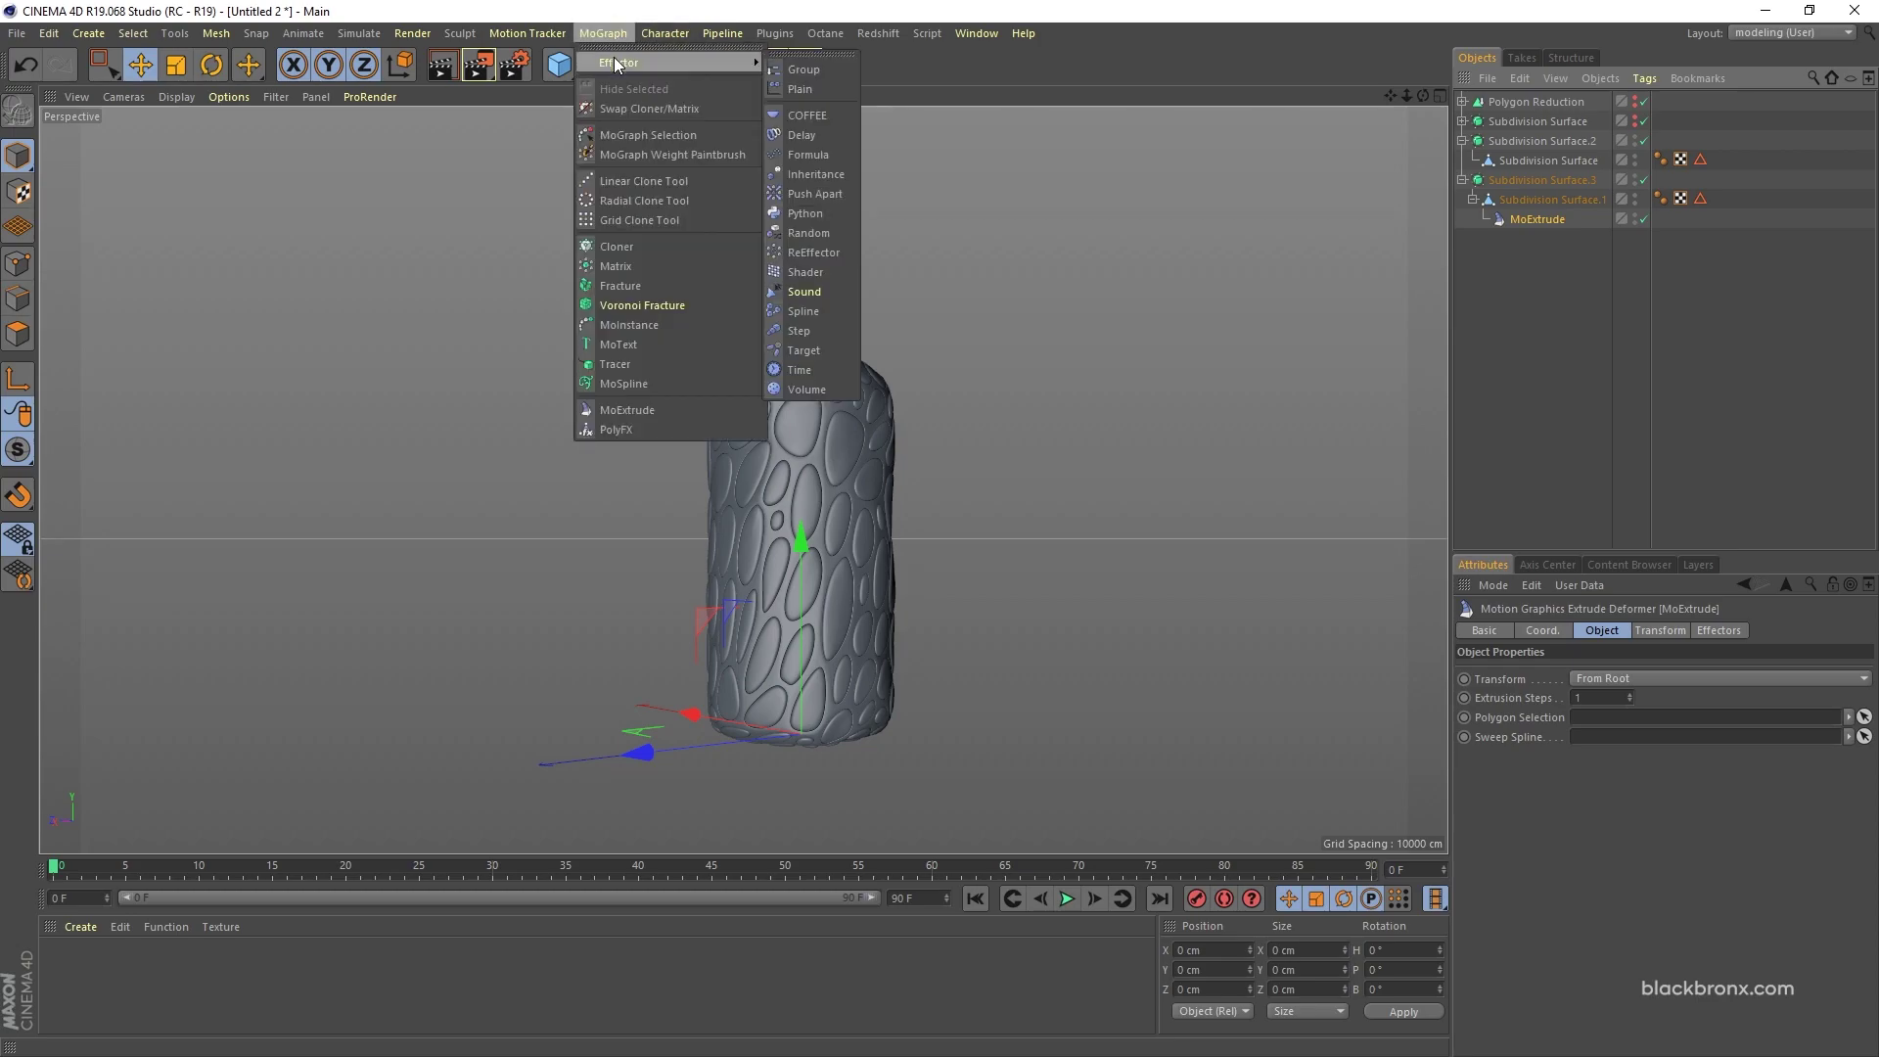
left_click(809, 91)
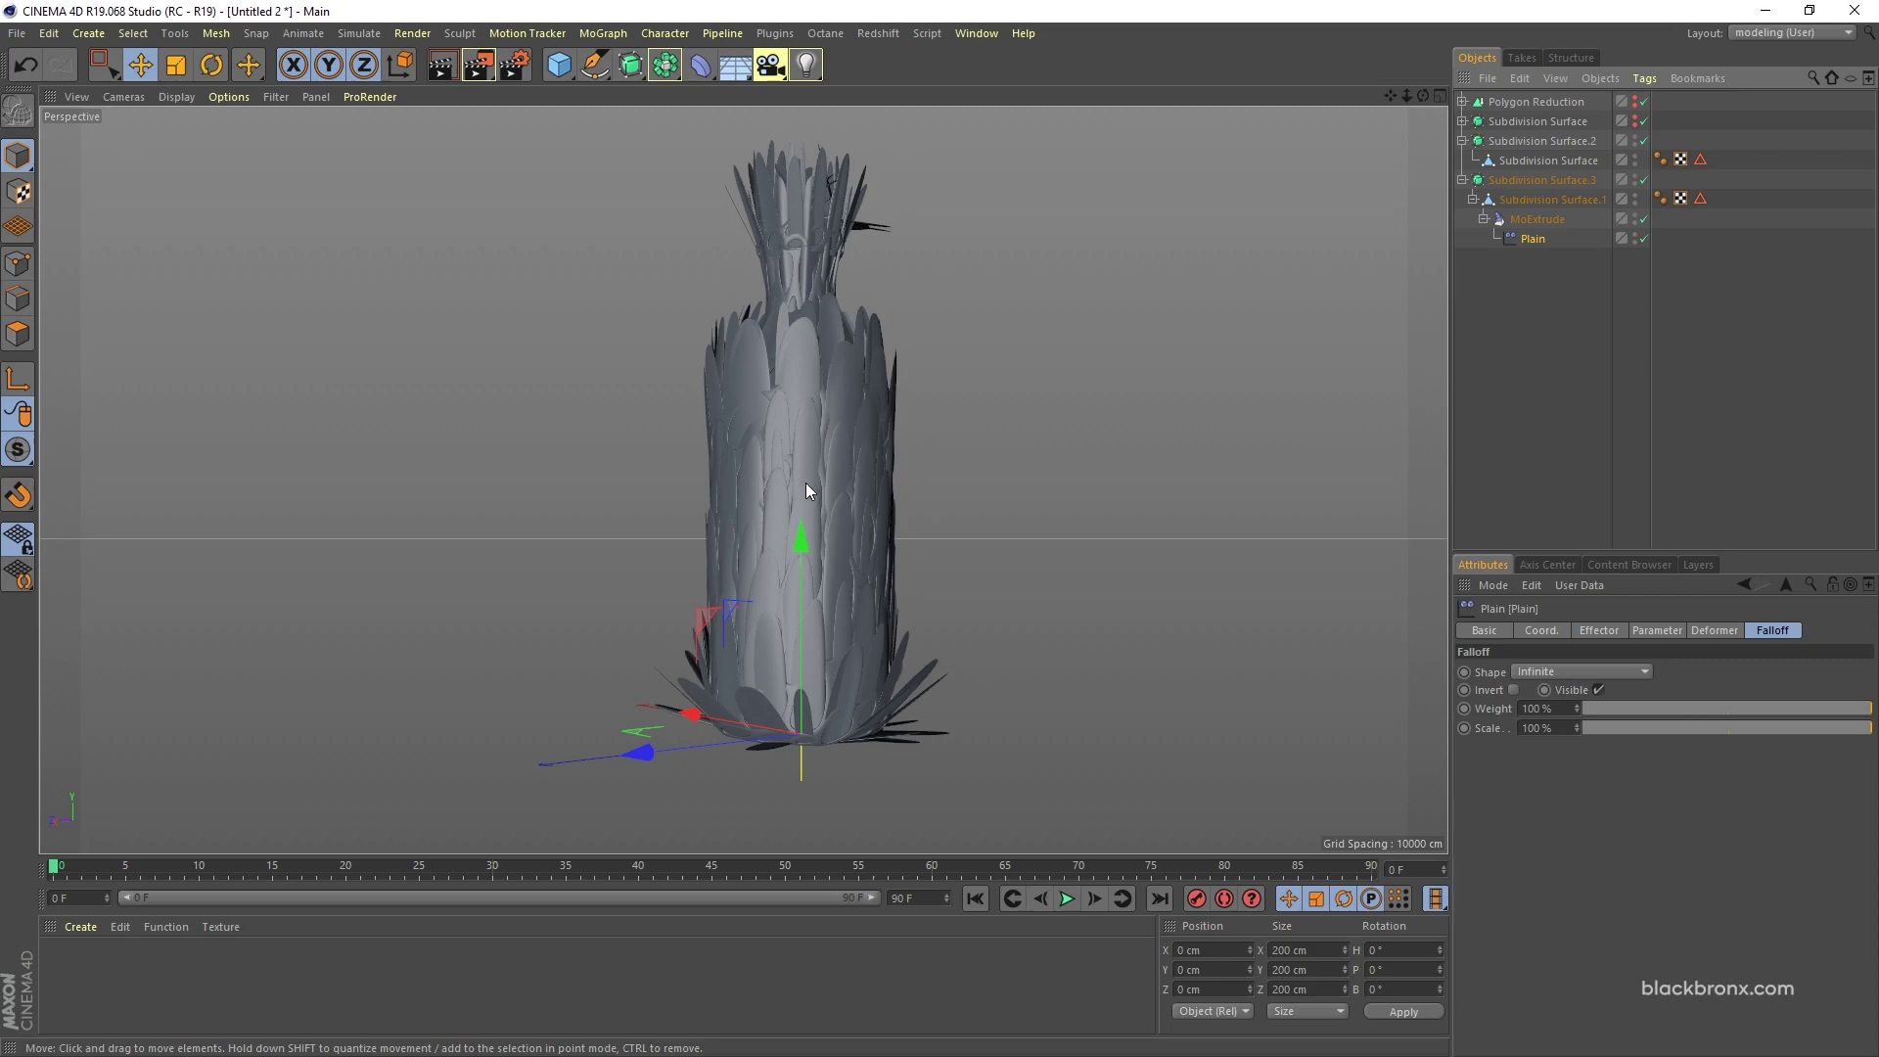
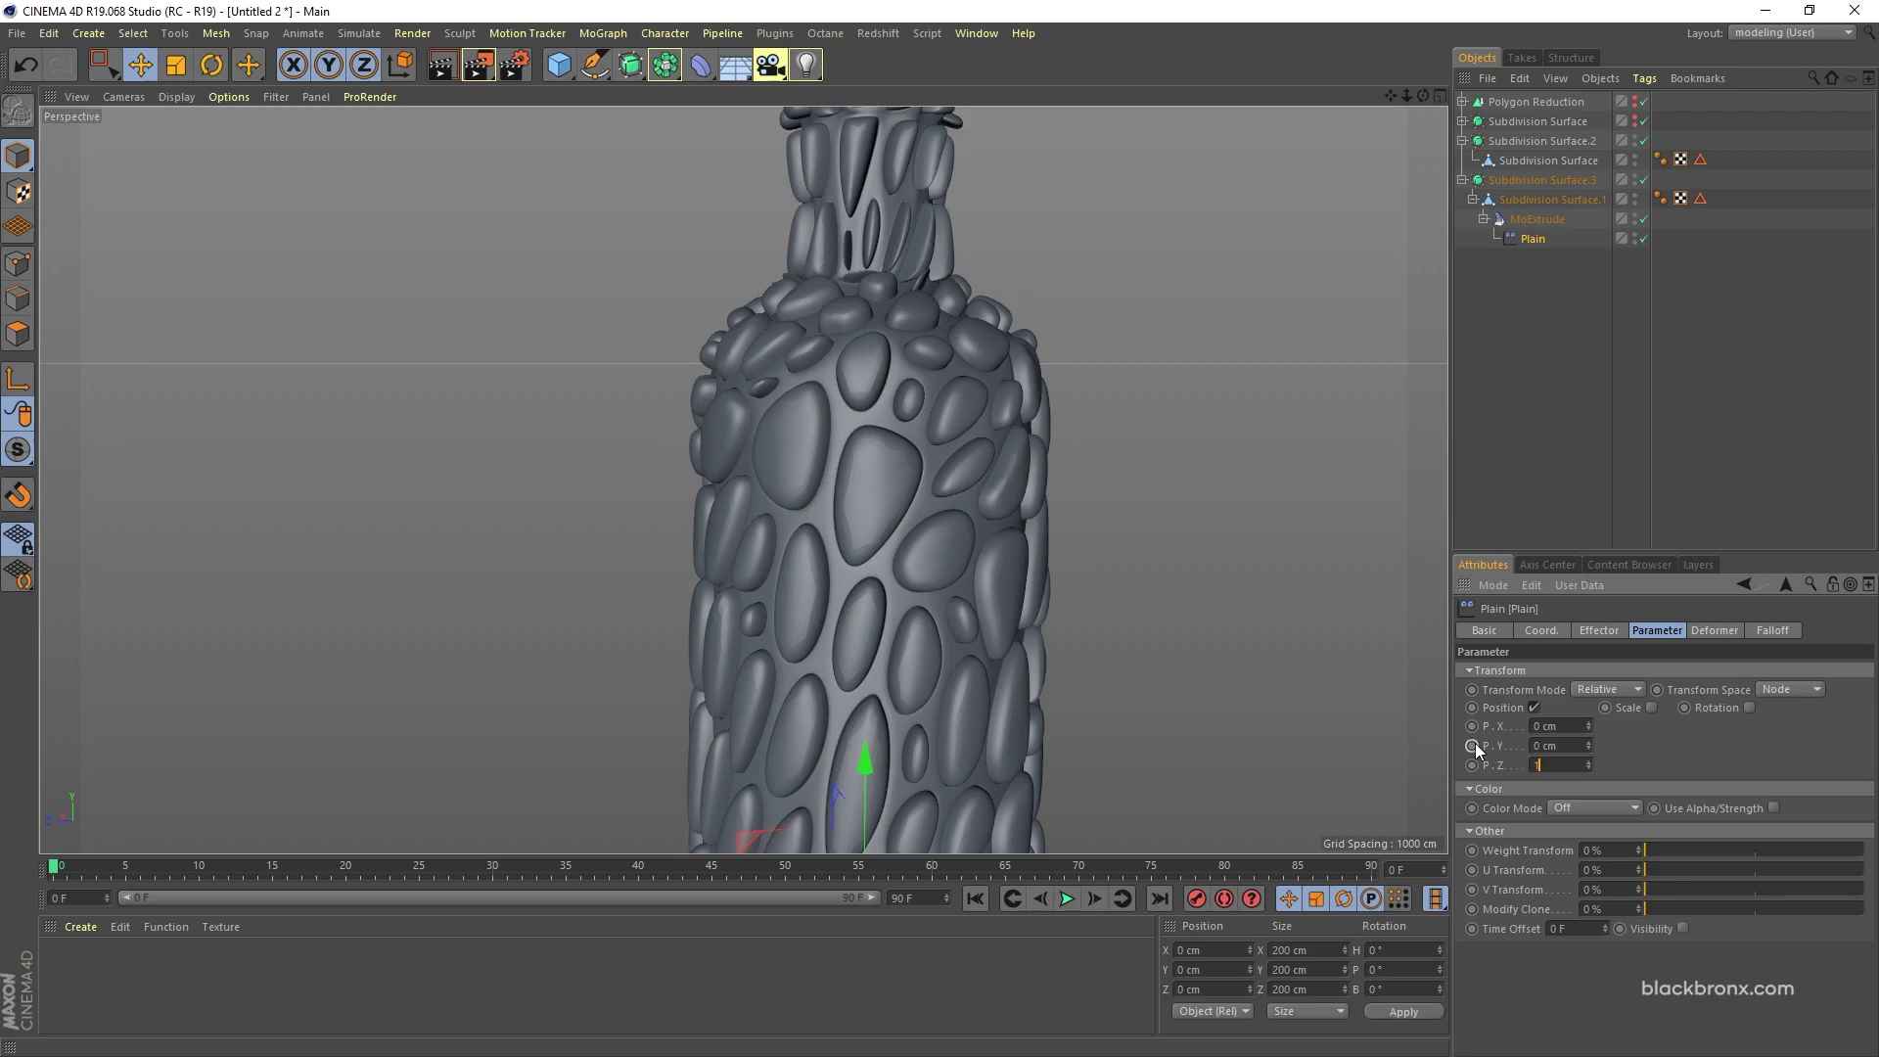
key("Return")
scroll(1184, 656, "down", 3)
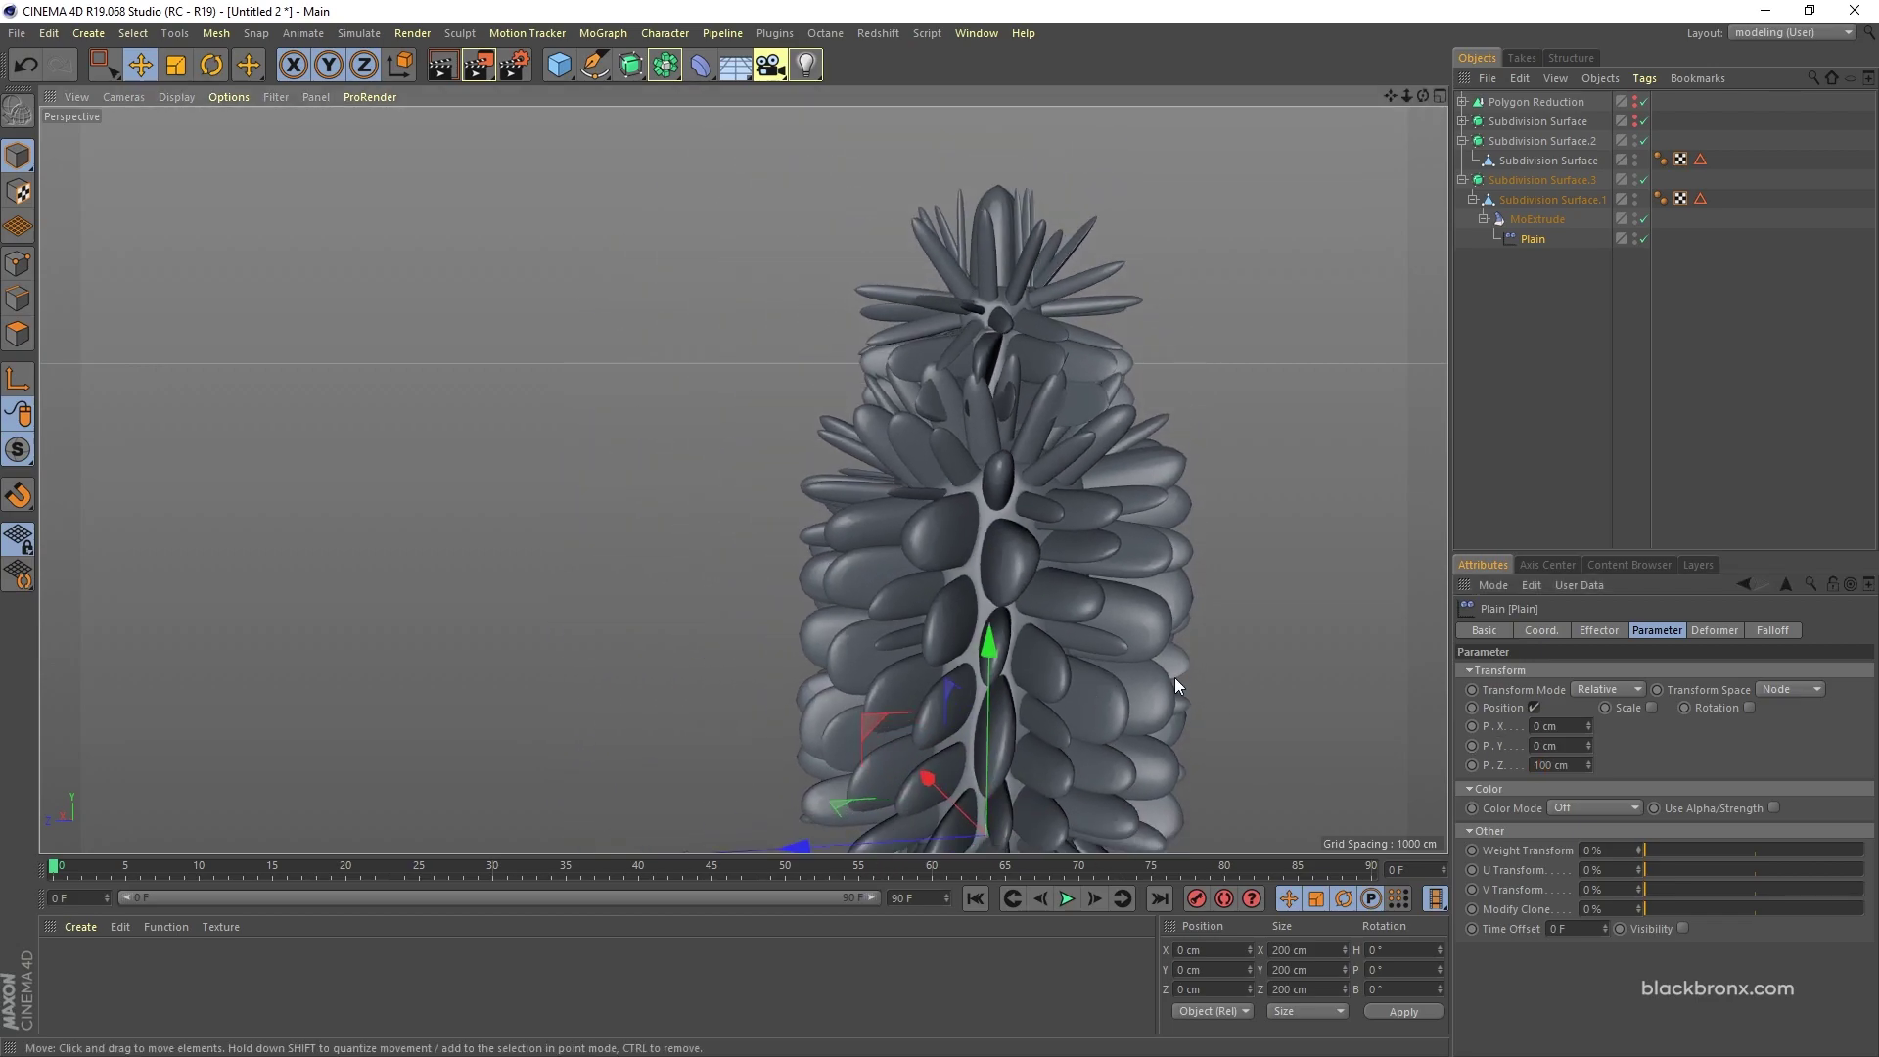
left_click_drag(1174, 677, 980, 527, "alt")
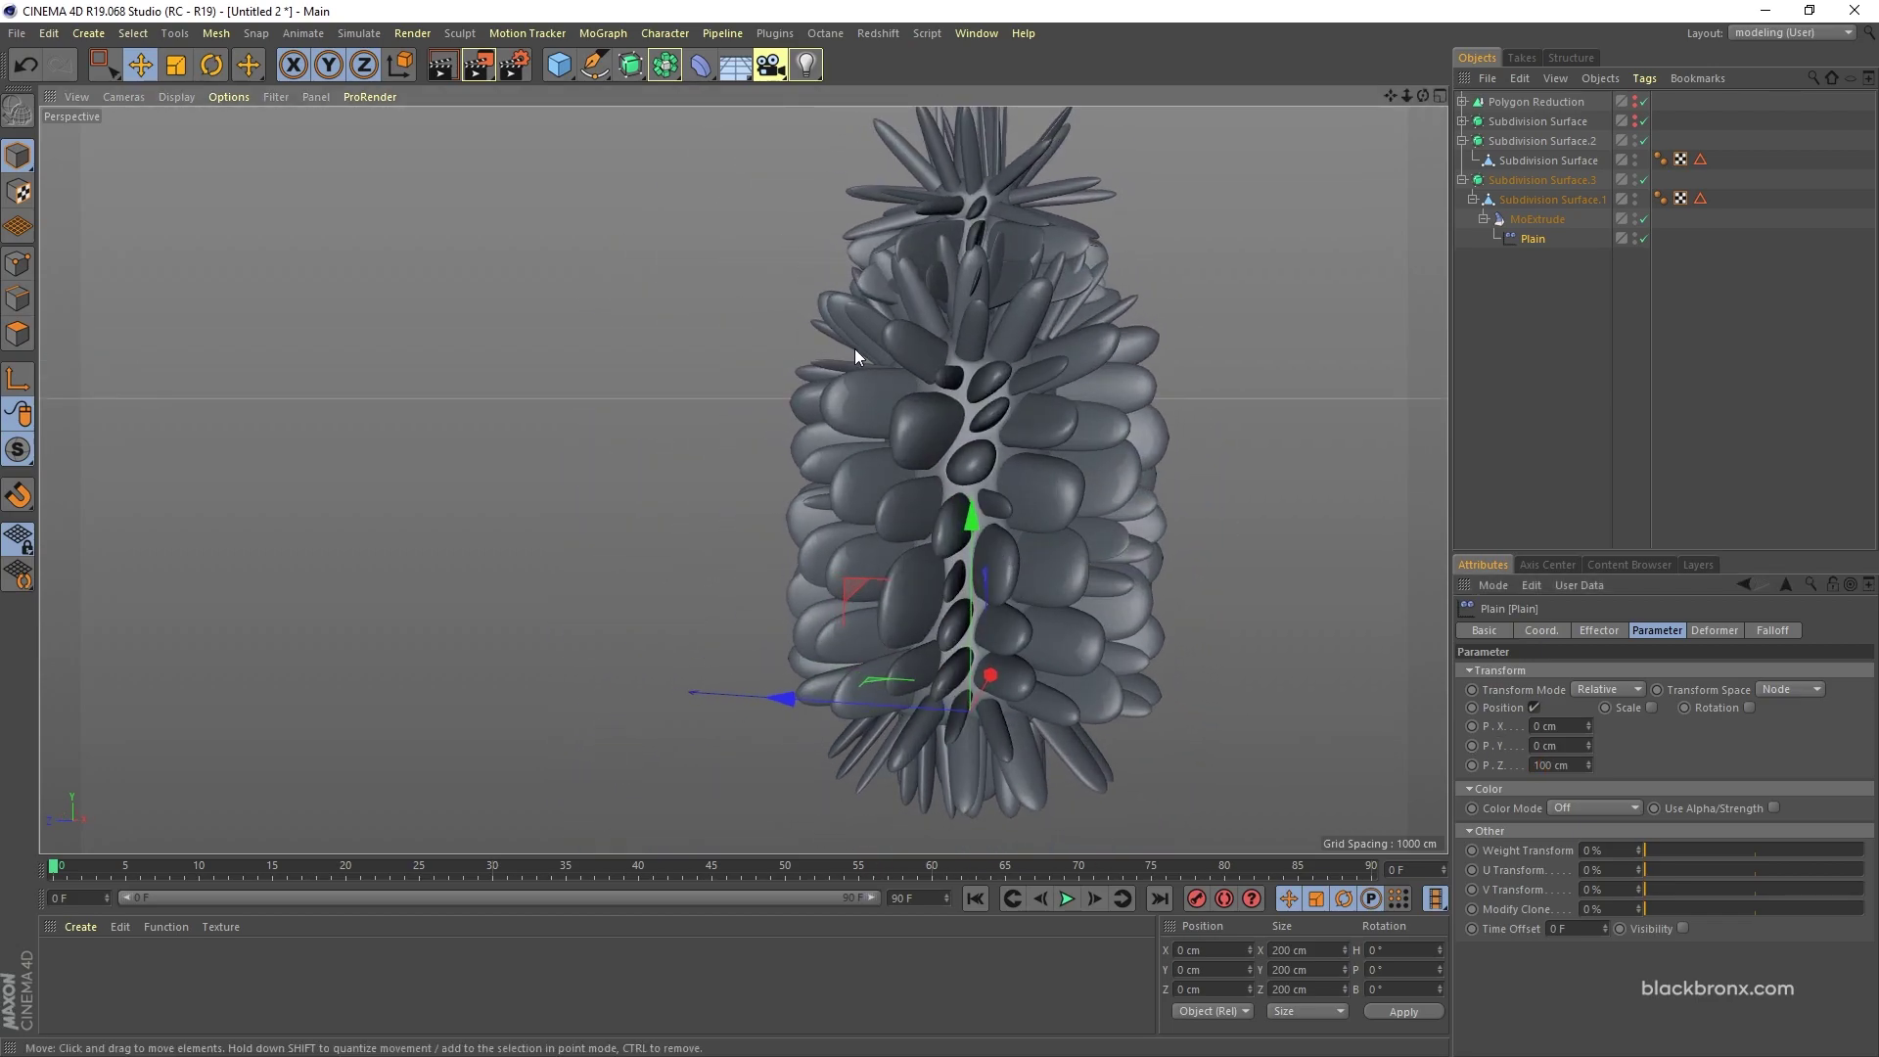
Step: Turn off Angle Limit in the Phong tag of the Subdivision Surface.1 cell mesh
scroll(854, 348, "up", 10)
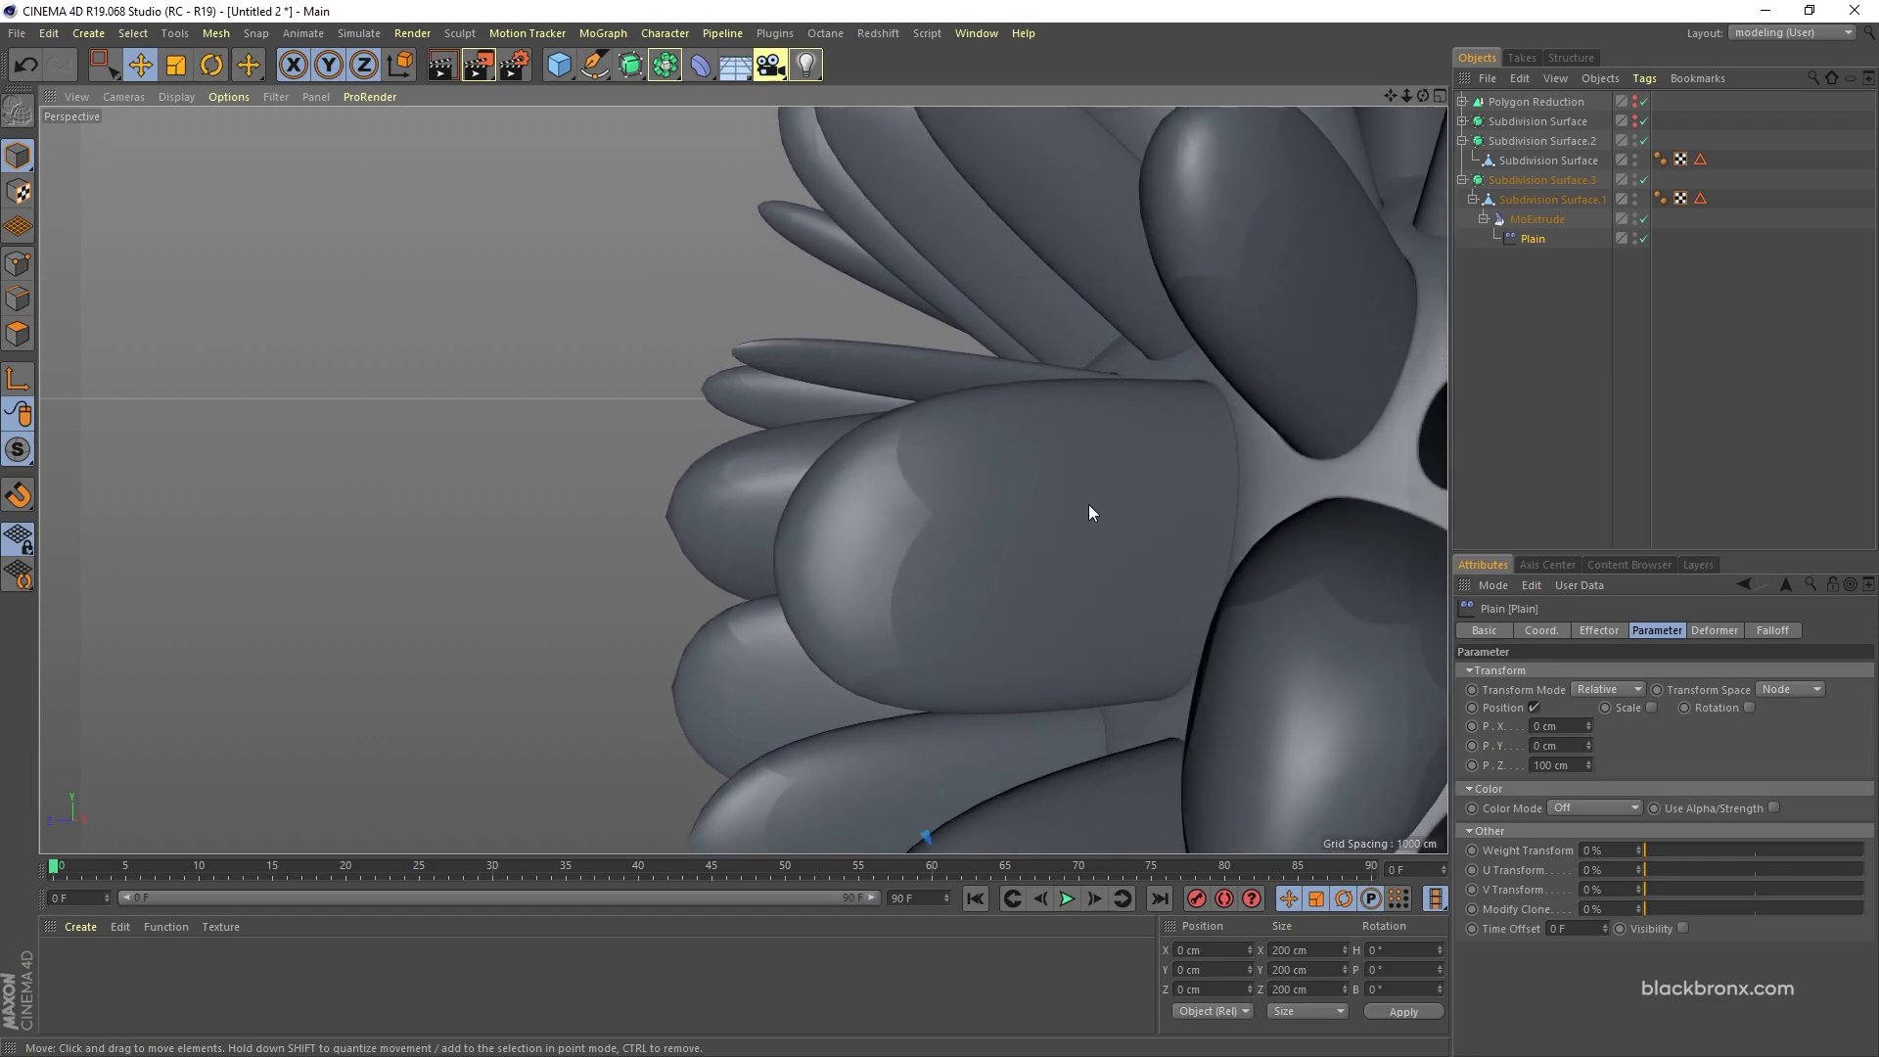
left_click(1660, 199)
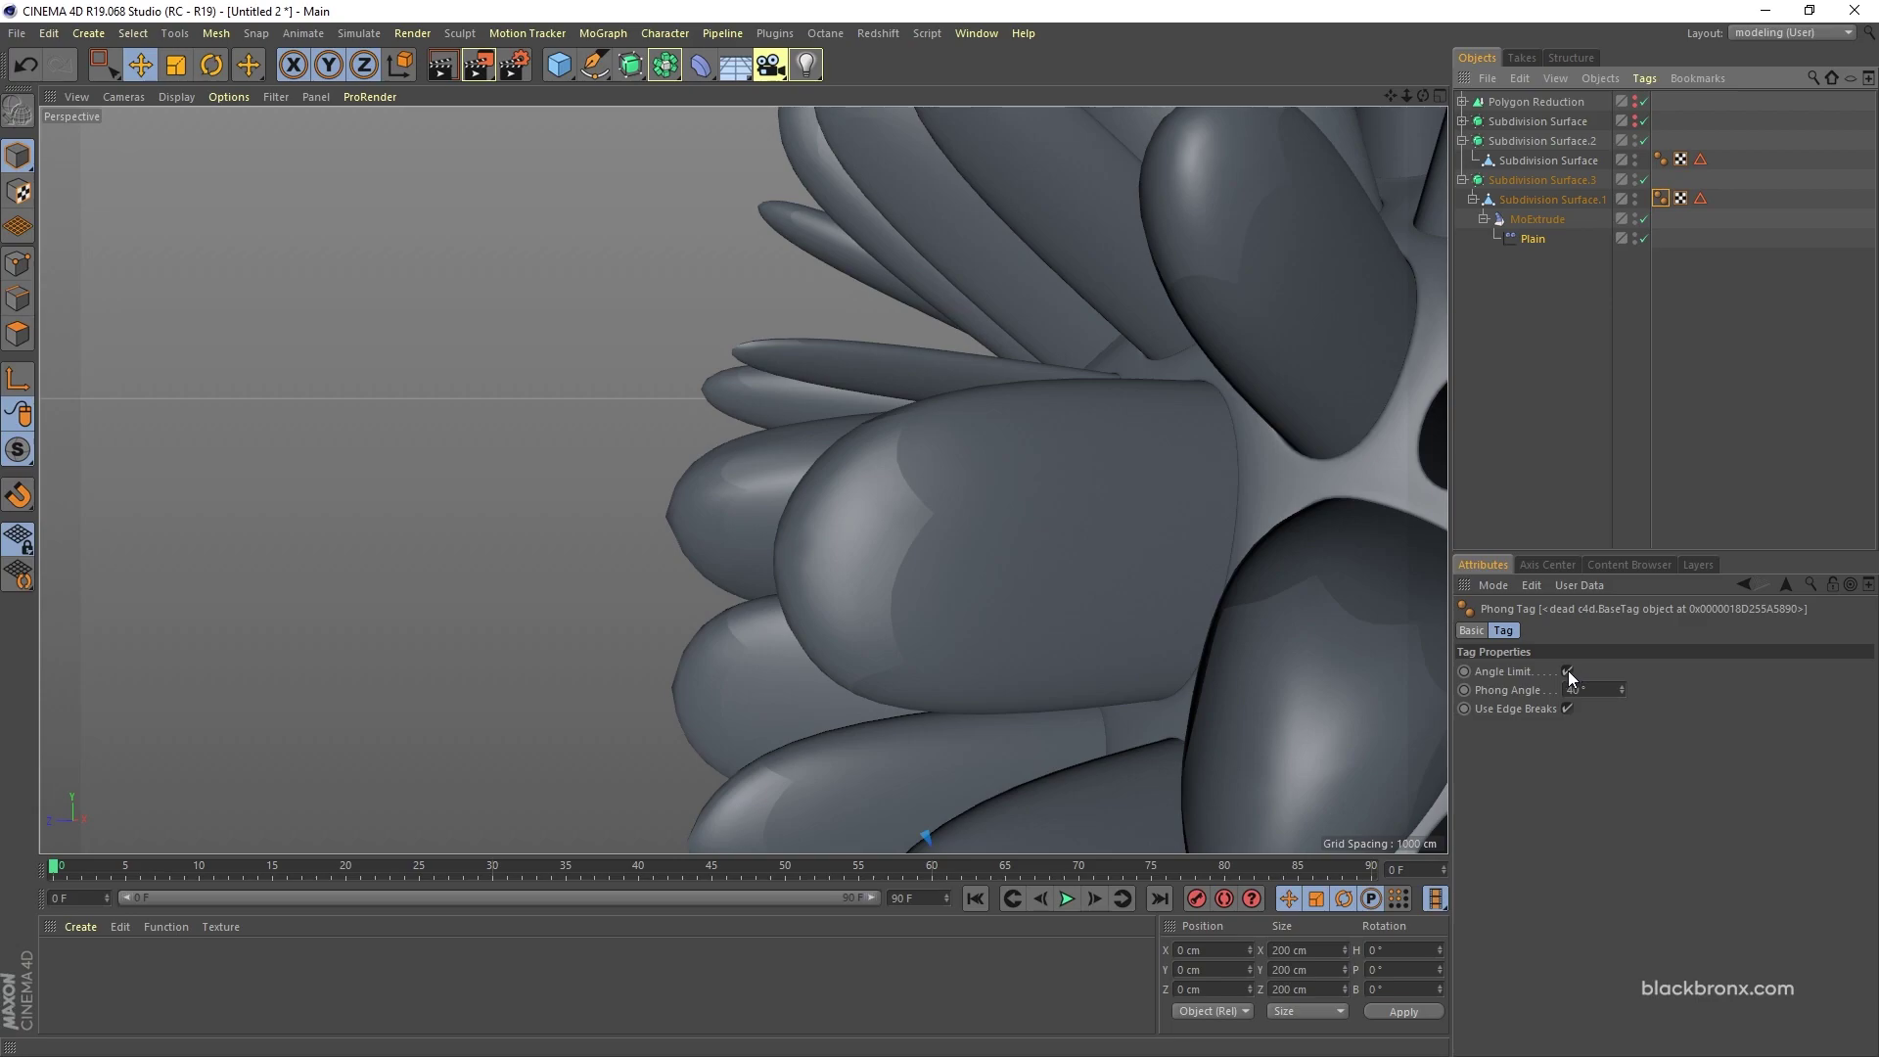
left_click(1568, 671)
left_click_drag(742, 566, 851, 529, "alt")
left_click_drag(1041, 524, 861, 525, "alt")
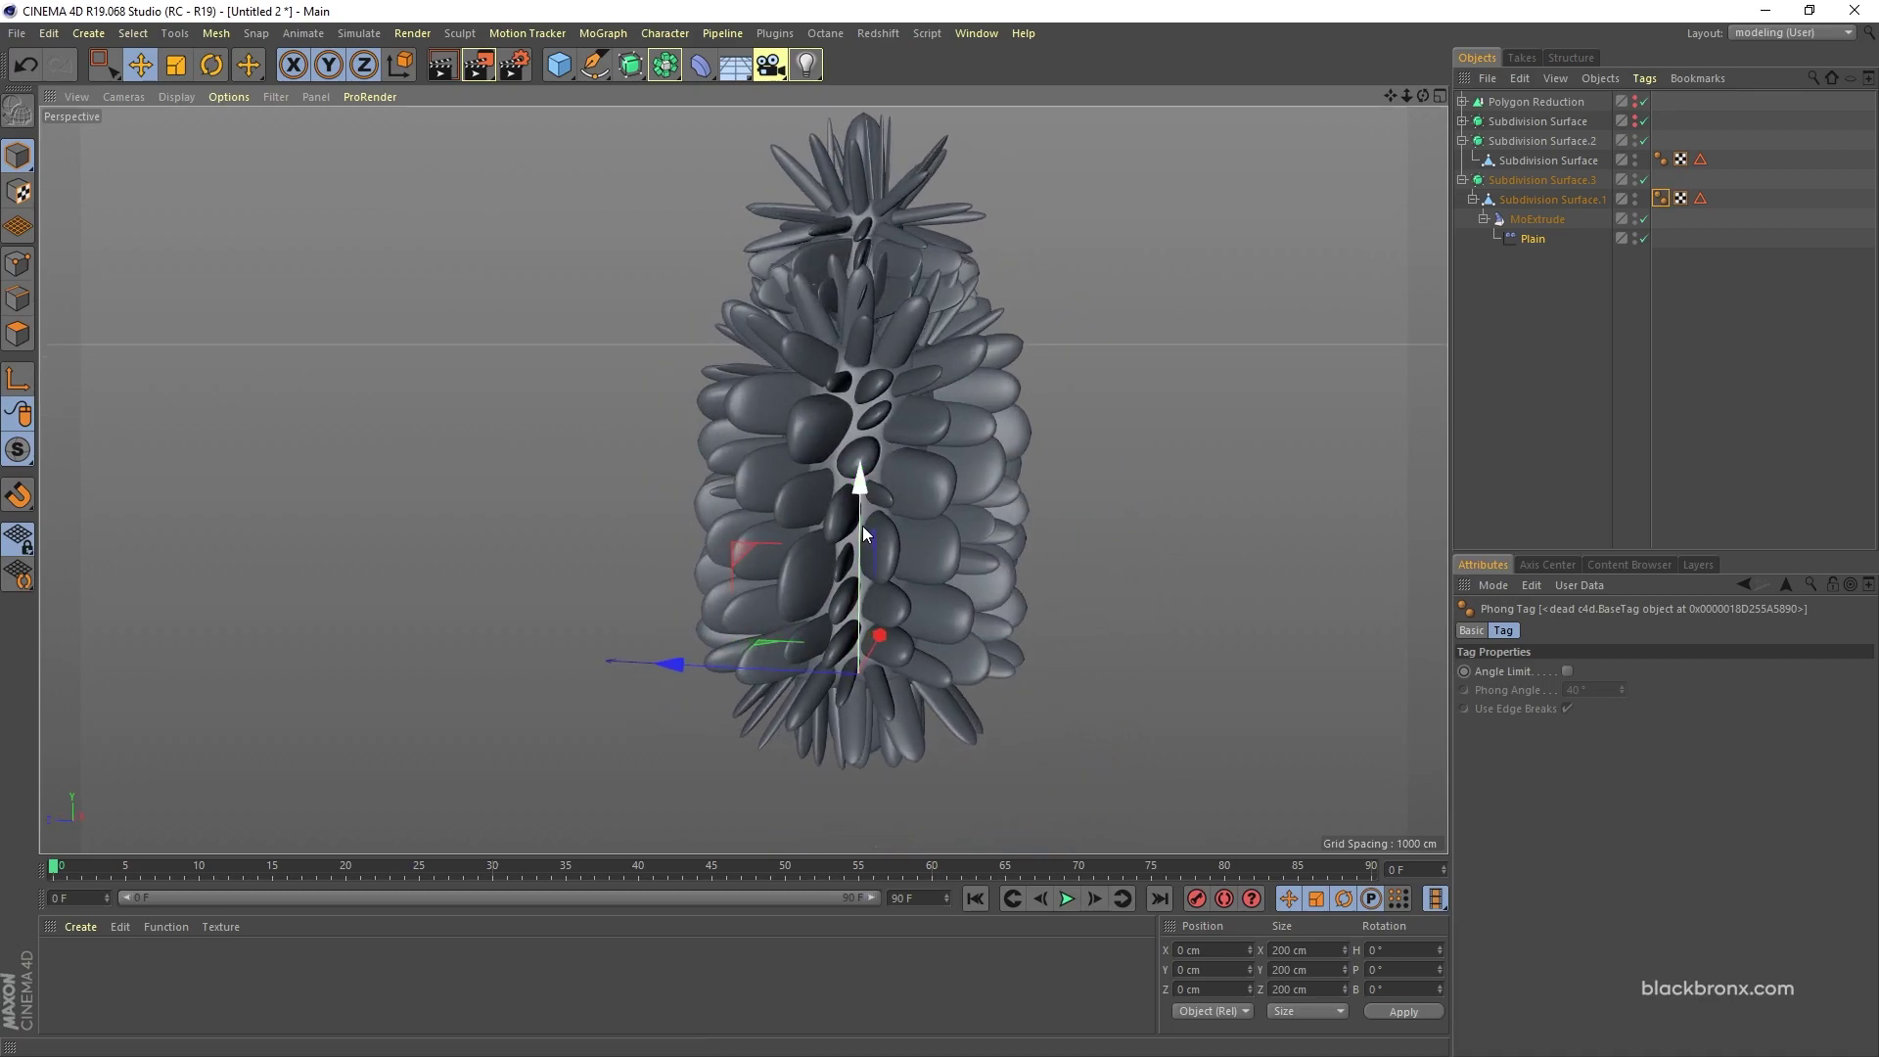
Step: Set the Plain effector's falloff shape to Cylinder
left_click(1535, 239)
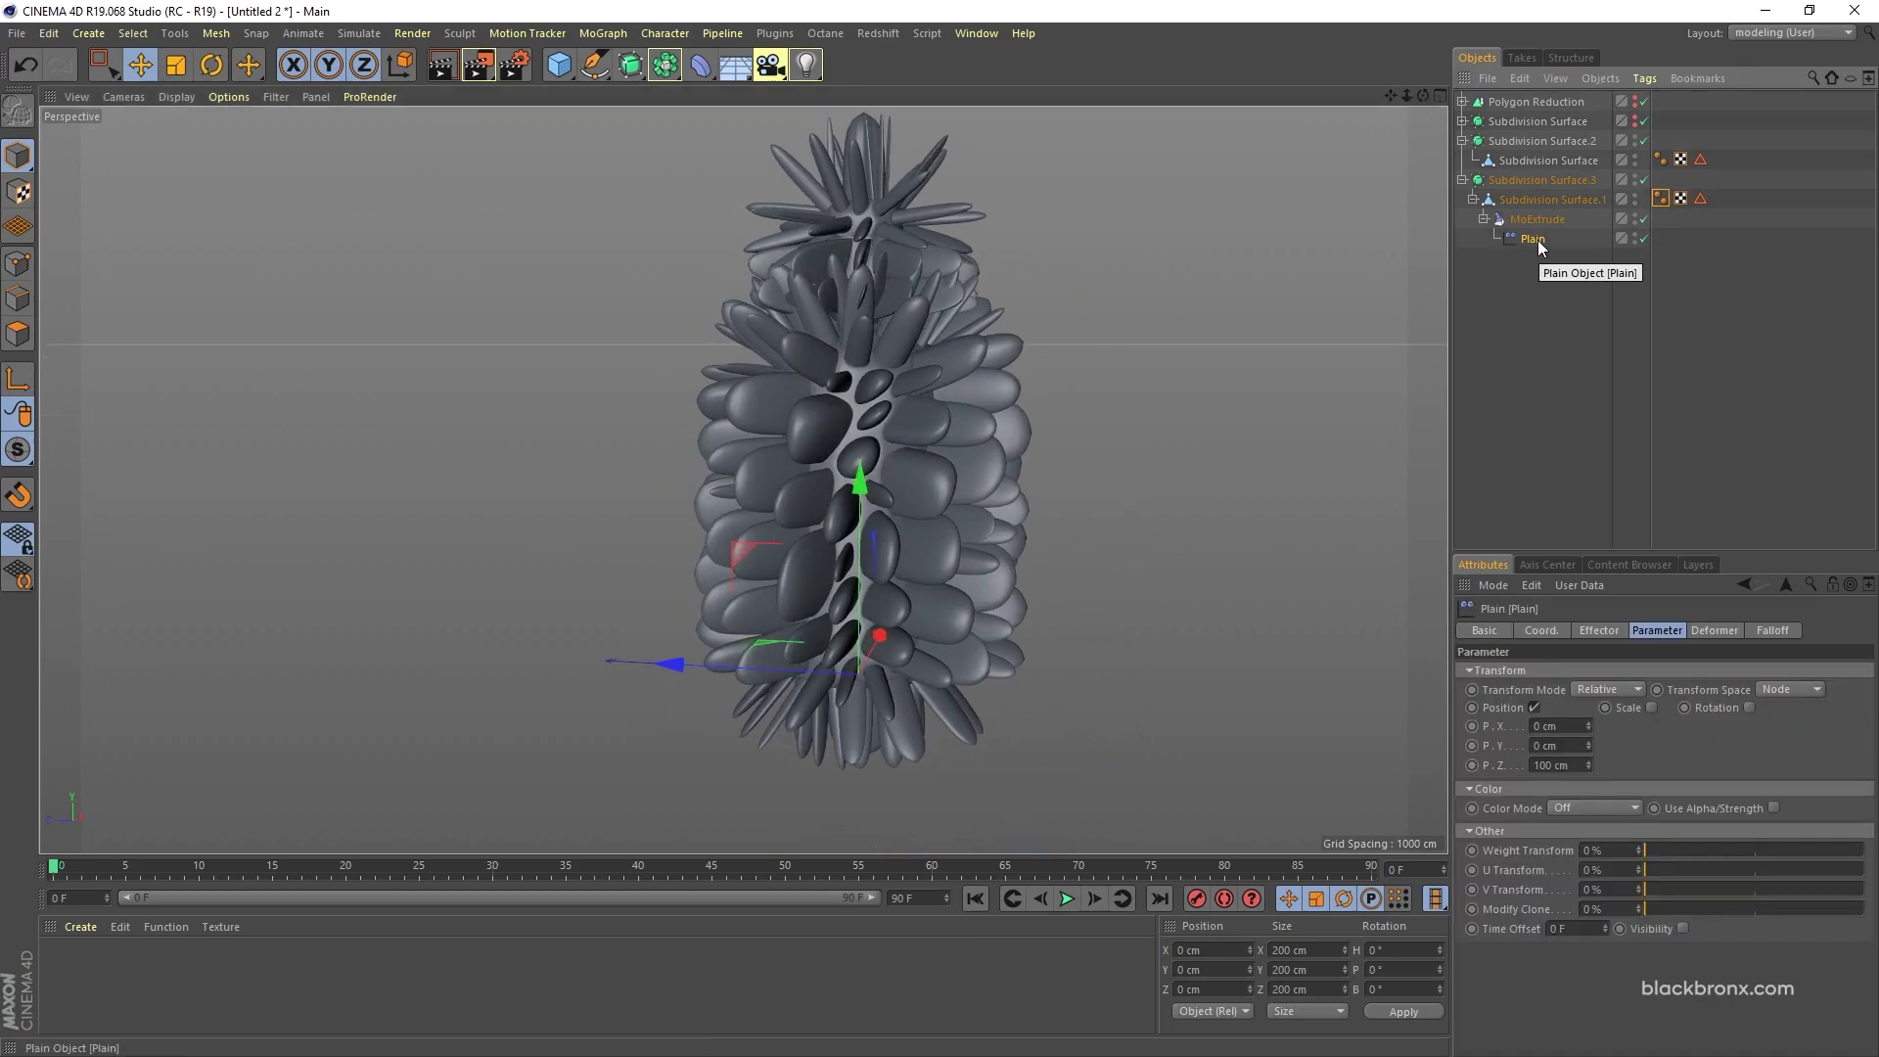
left_click(1772, 631)
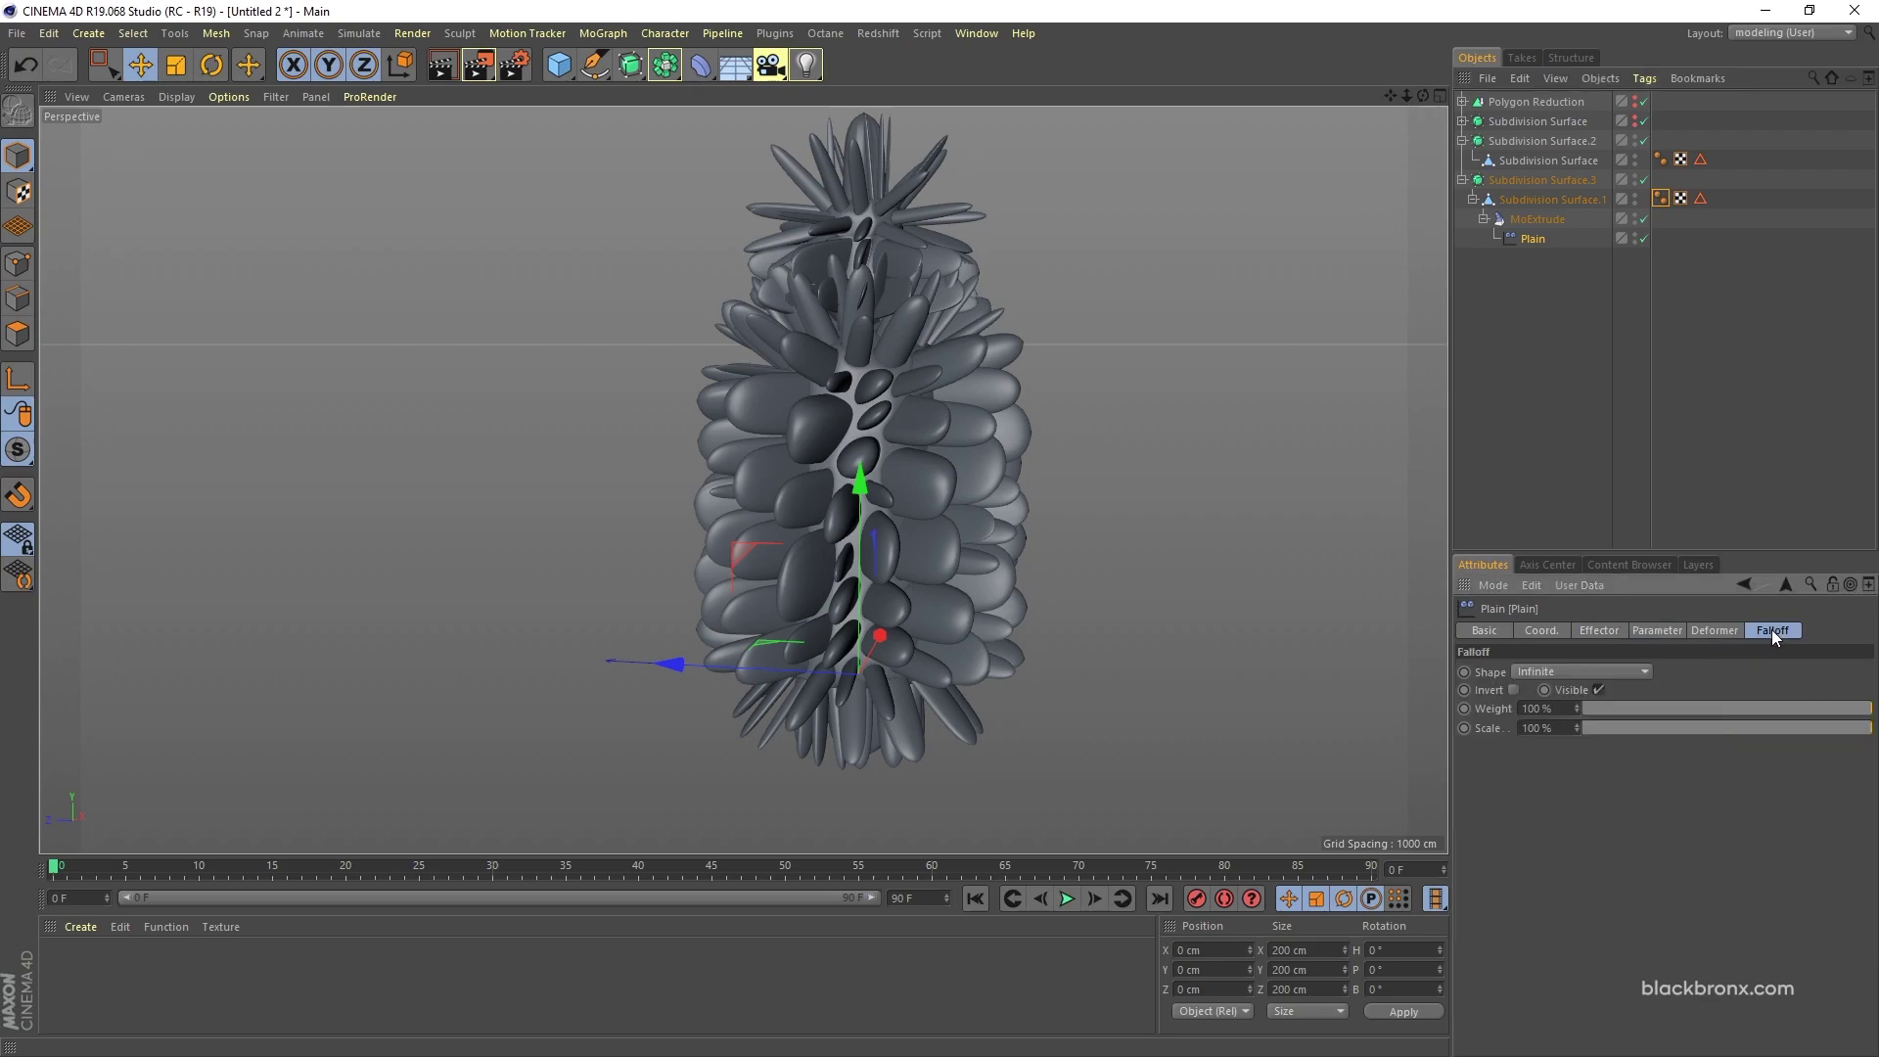
left_click(1609, 671)
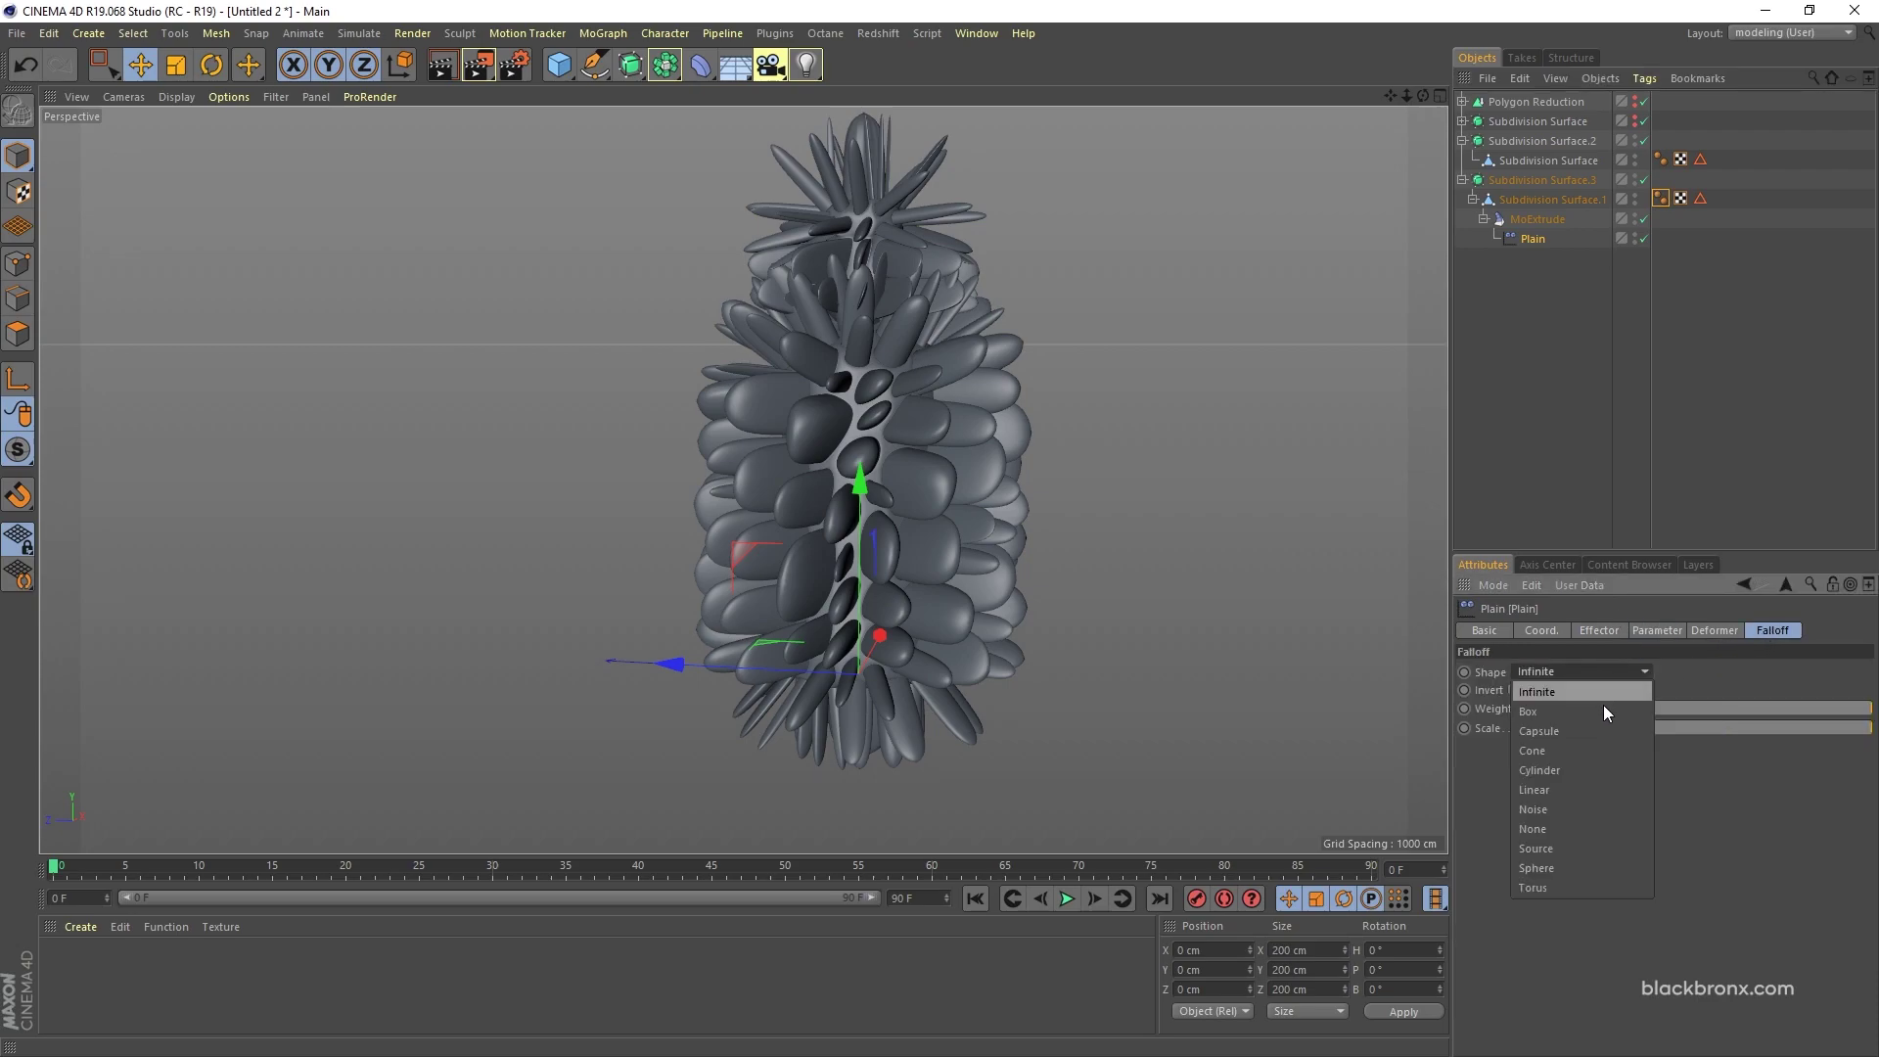
left_click(1587, 773)
left_click_drag(1057, 686, 943, 626, "alt")
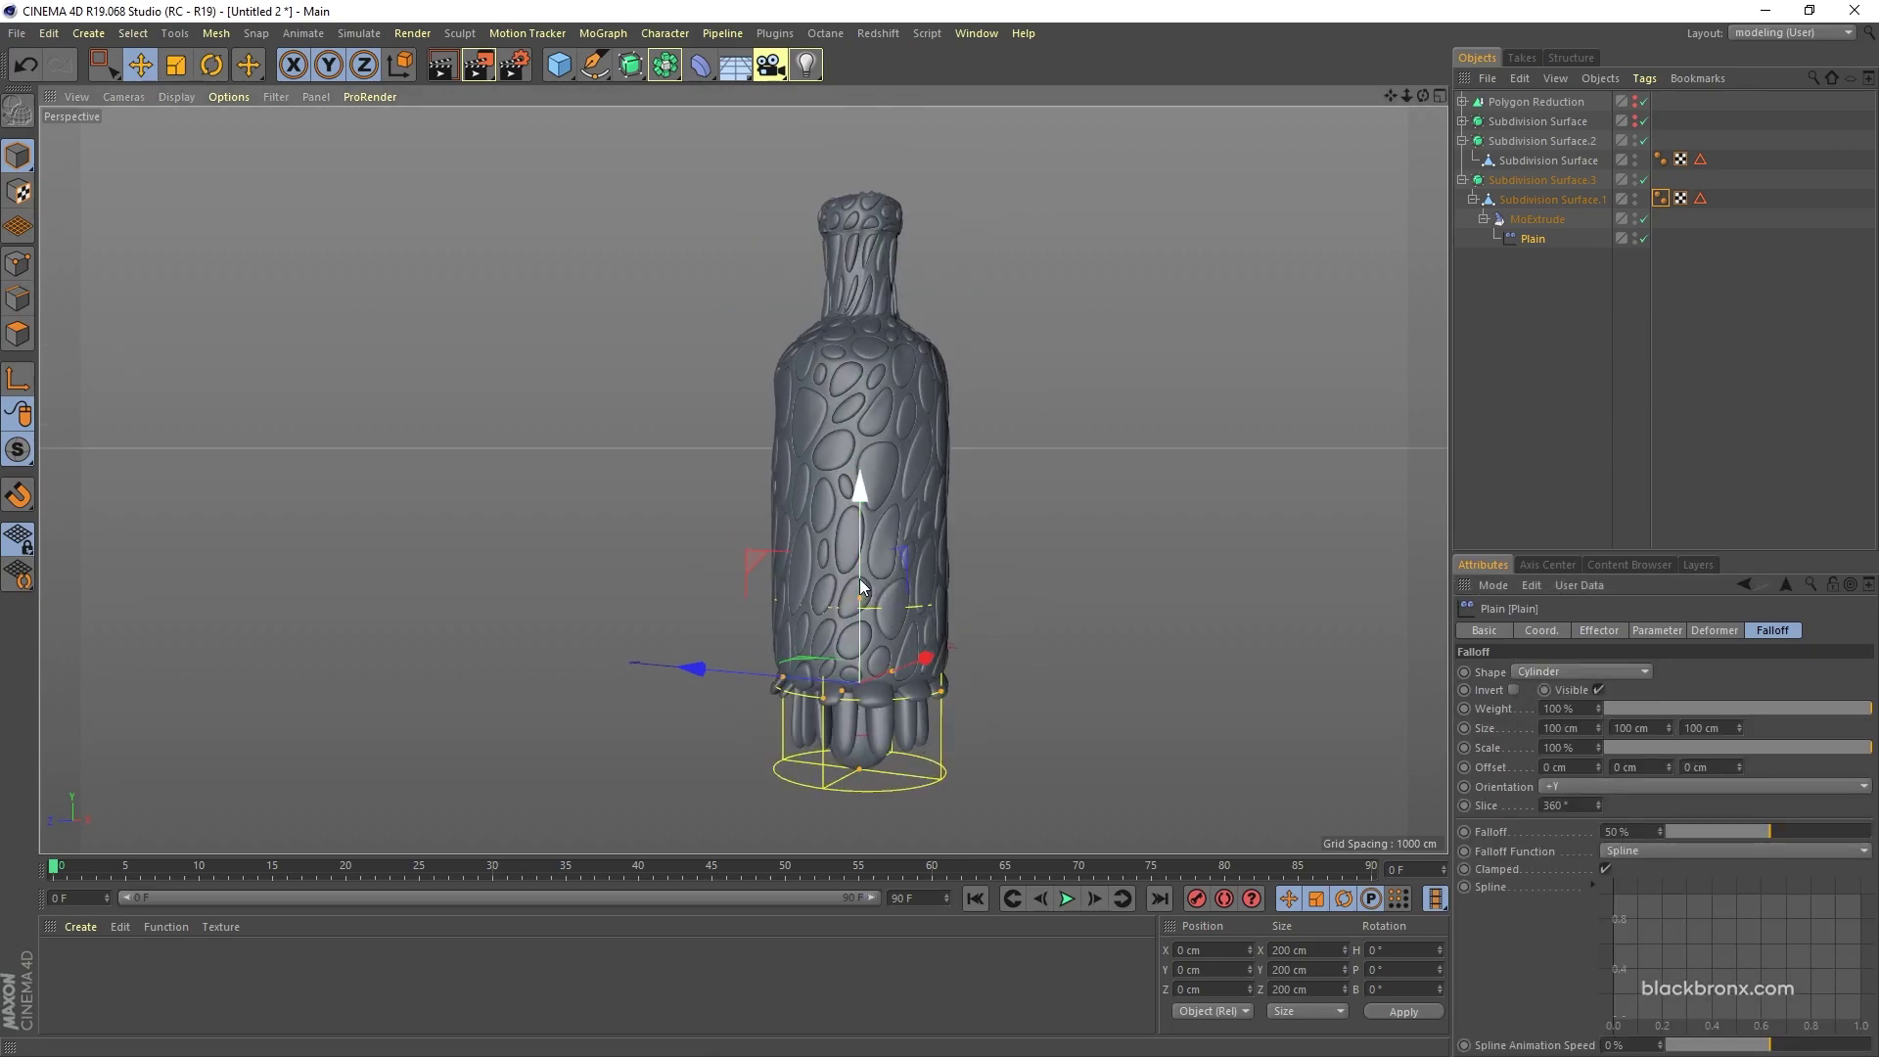
Step: Position the cylinder falloff beside the bottle at about X -112 cm, Y 284 cm, and stretch its Y size to about 301 cm
left_click_drag(859, 502, 883, 304)
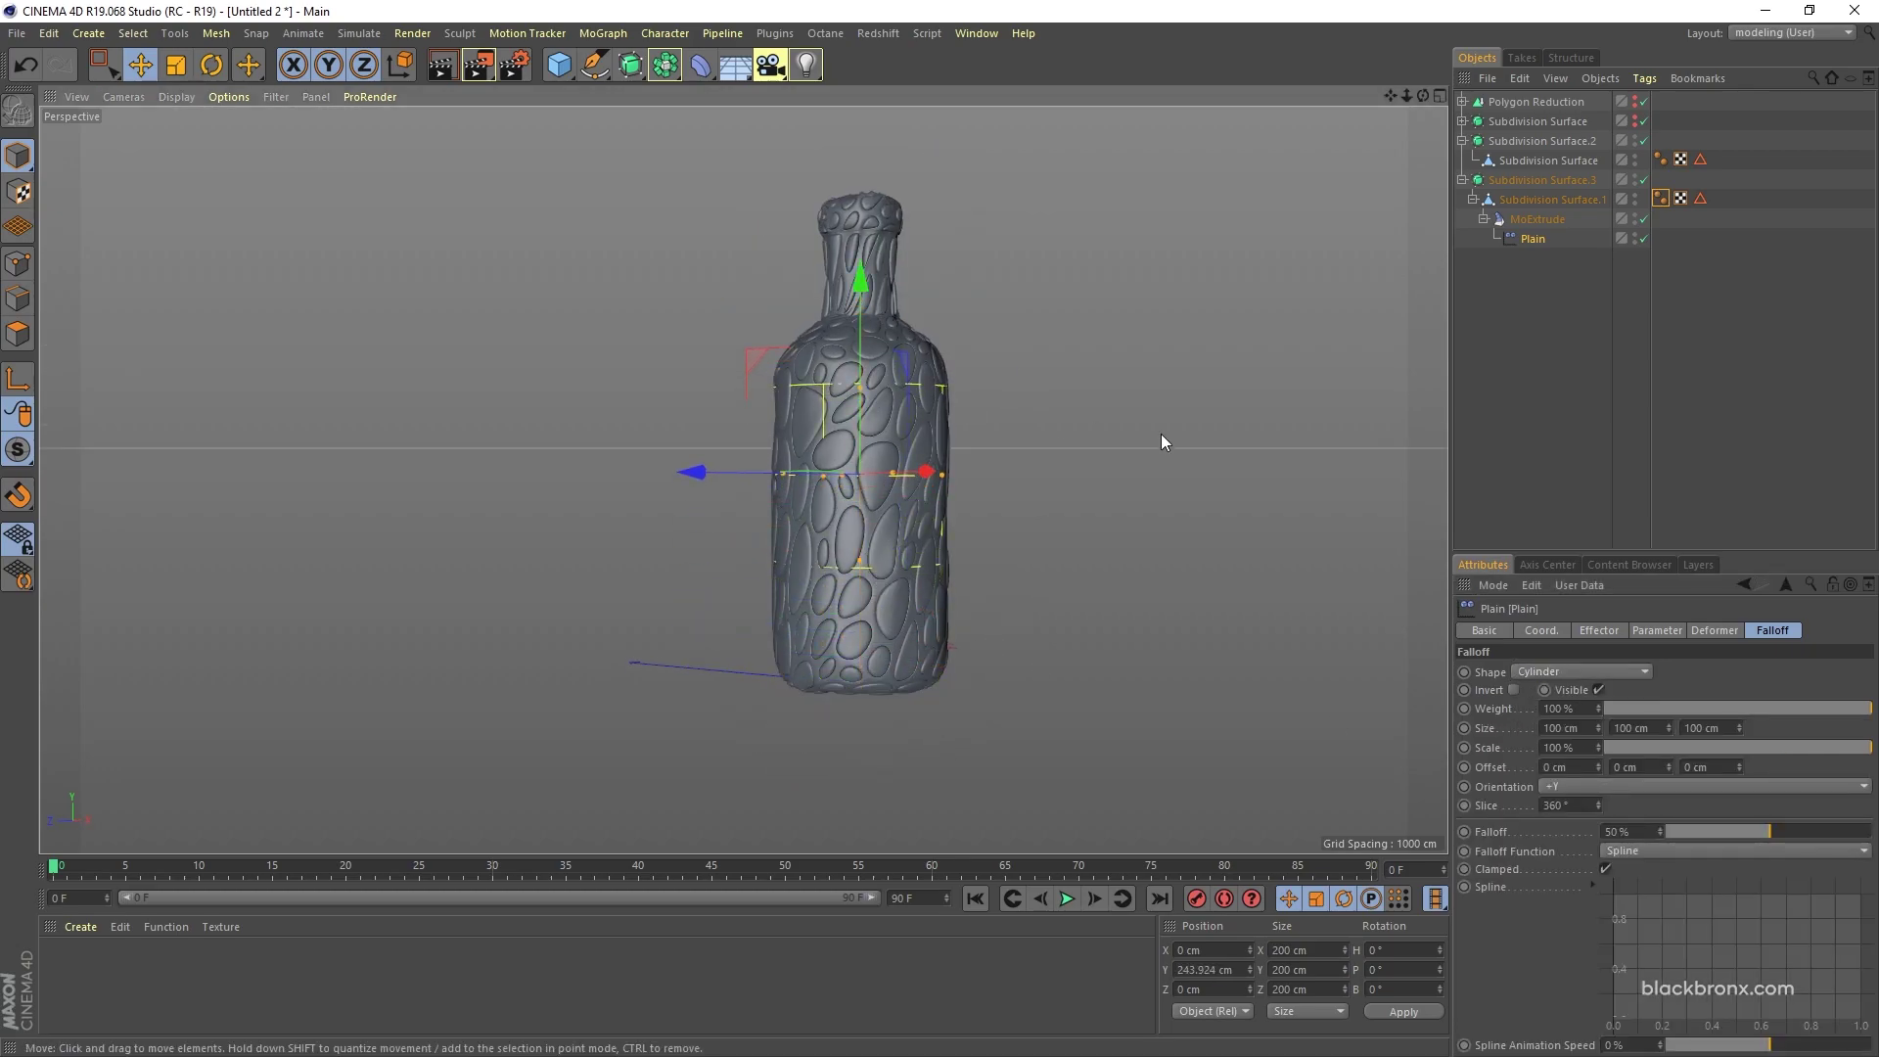
key("F5")
middle_click(1139, 654)
left_click_drag(1154, 549, 1073, 551)
left_click_drag(912, 622, 898, 754)
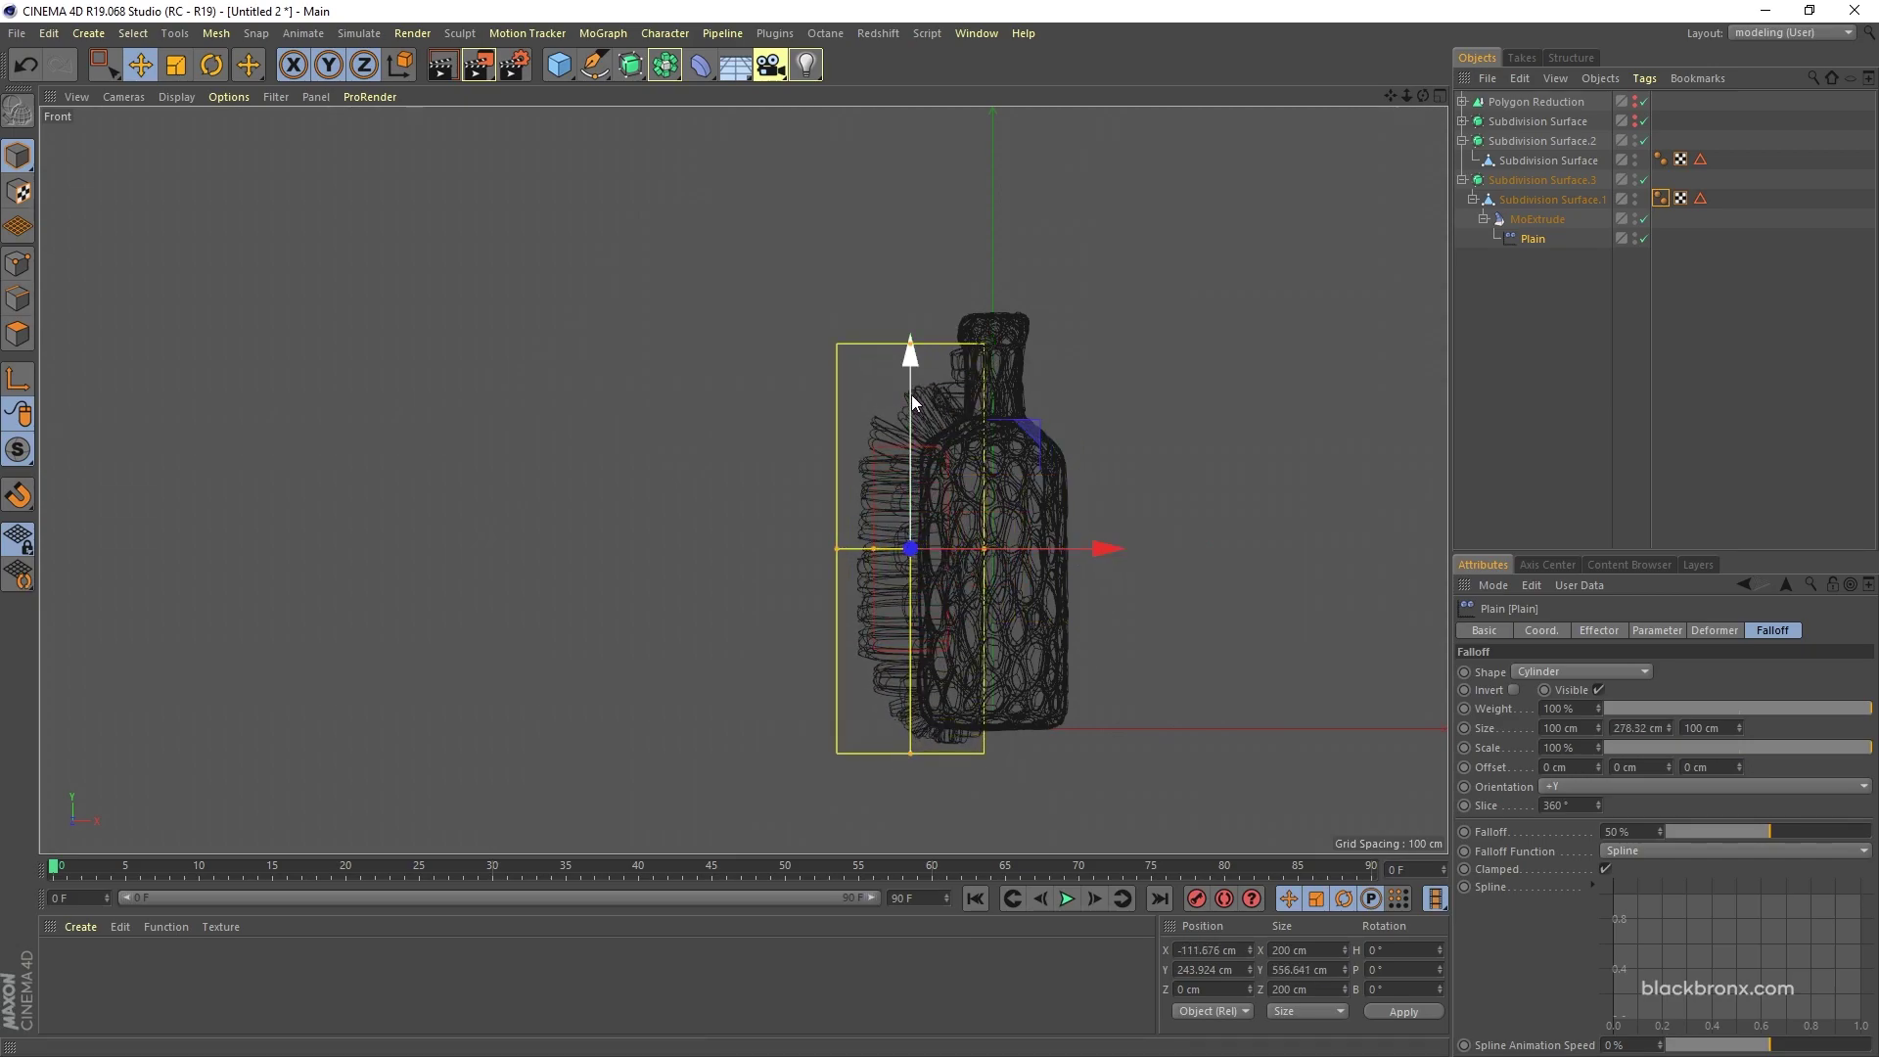
left_click_drag(910, 369, 907, 333)
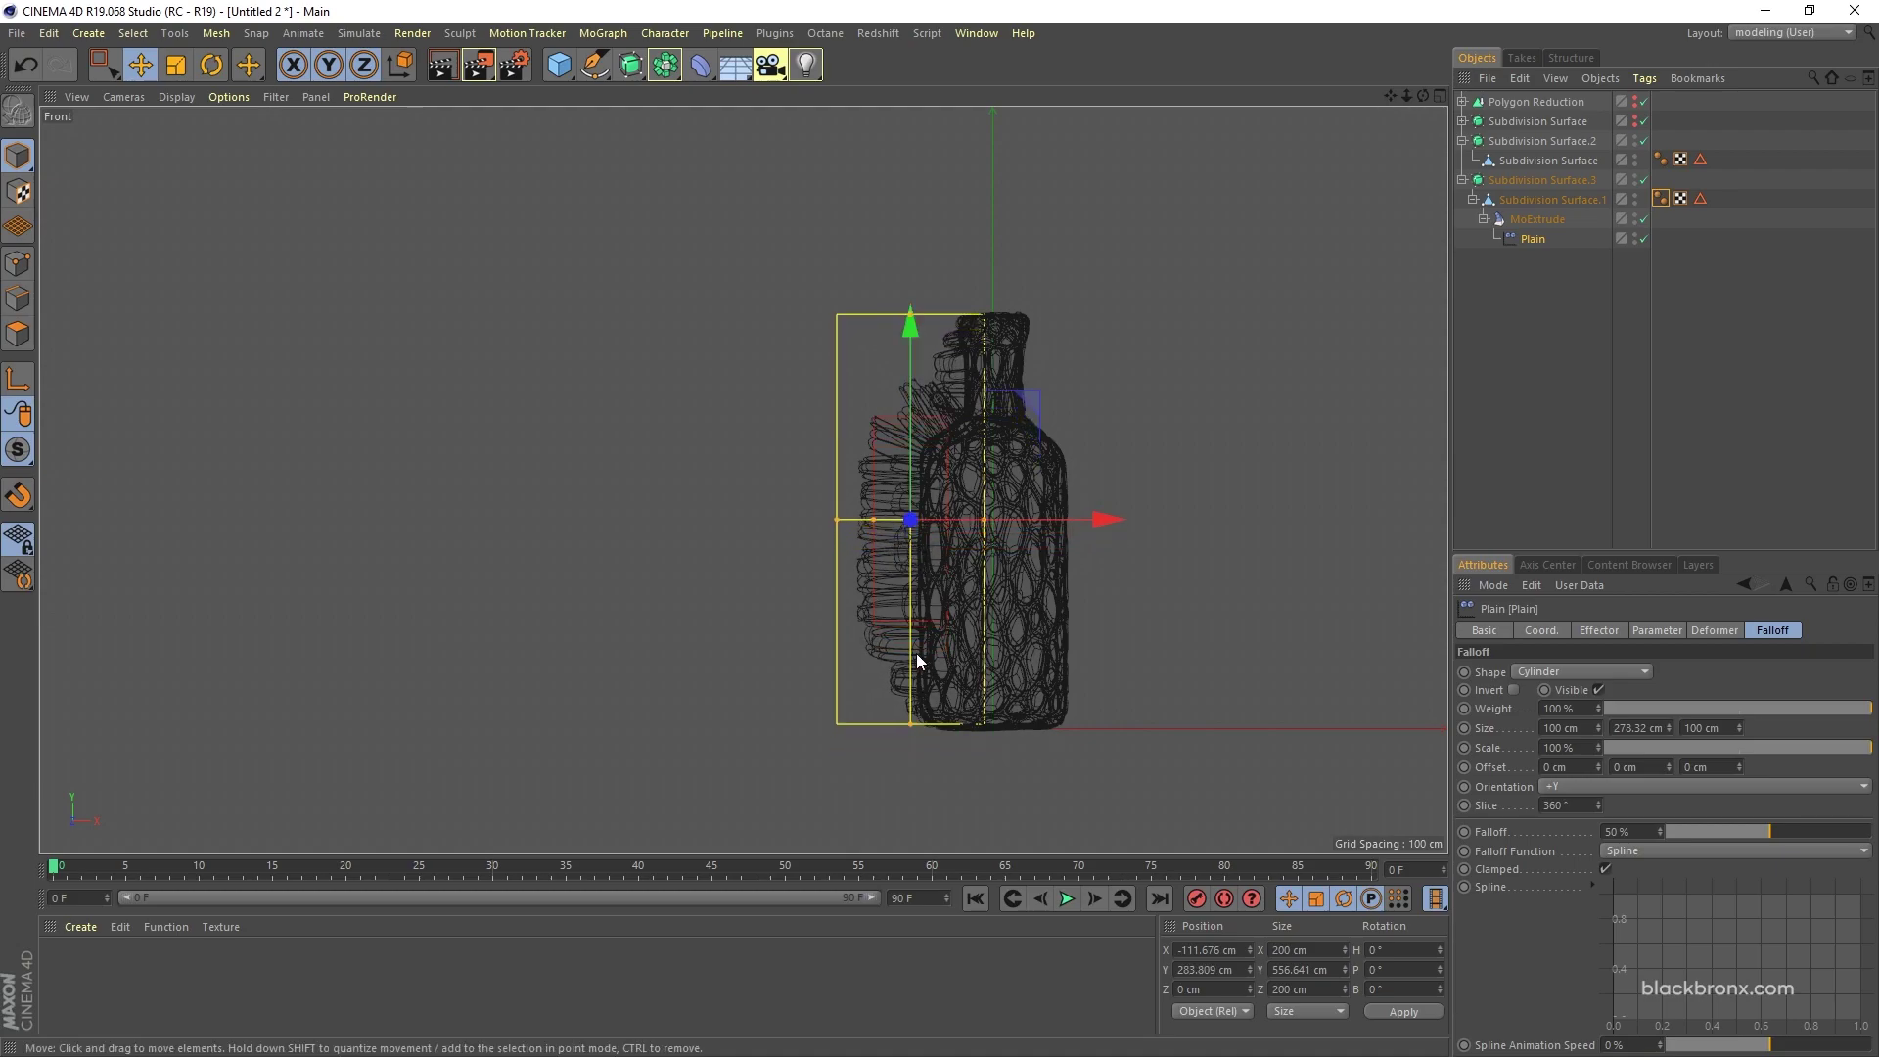
mouse_move(908, 724)
left_mouse_down()
mouse_move(906, 744)
mouse_move(909, 725)
left_mouse_up()
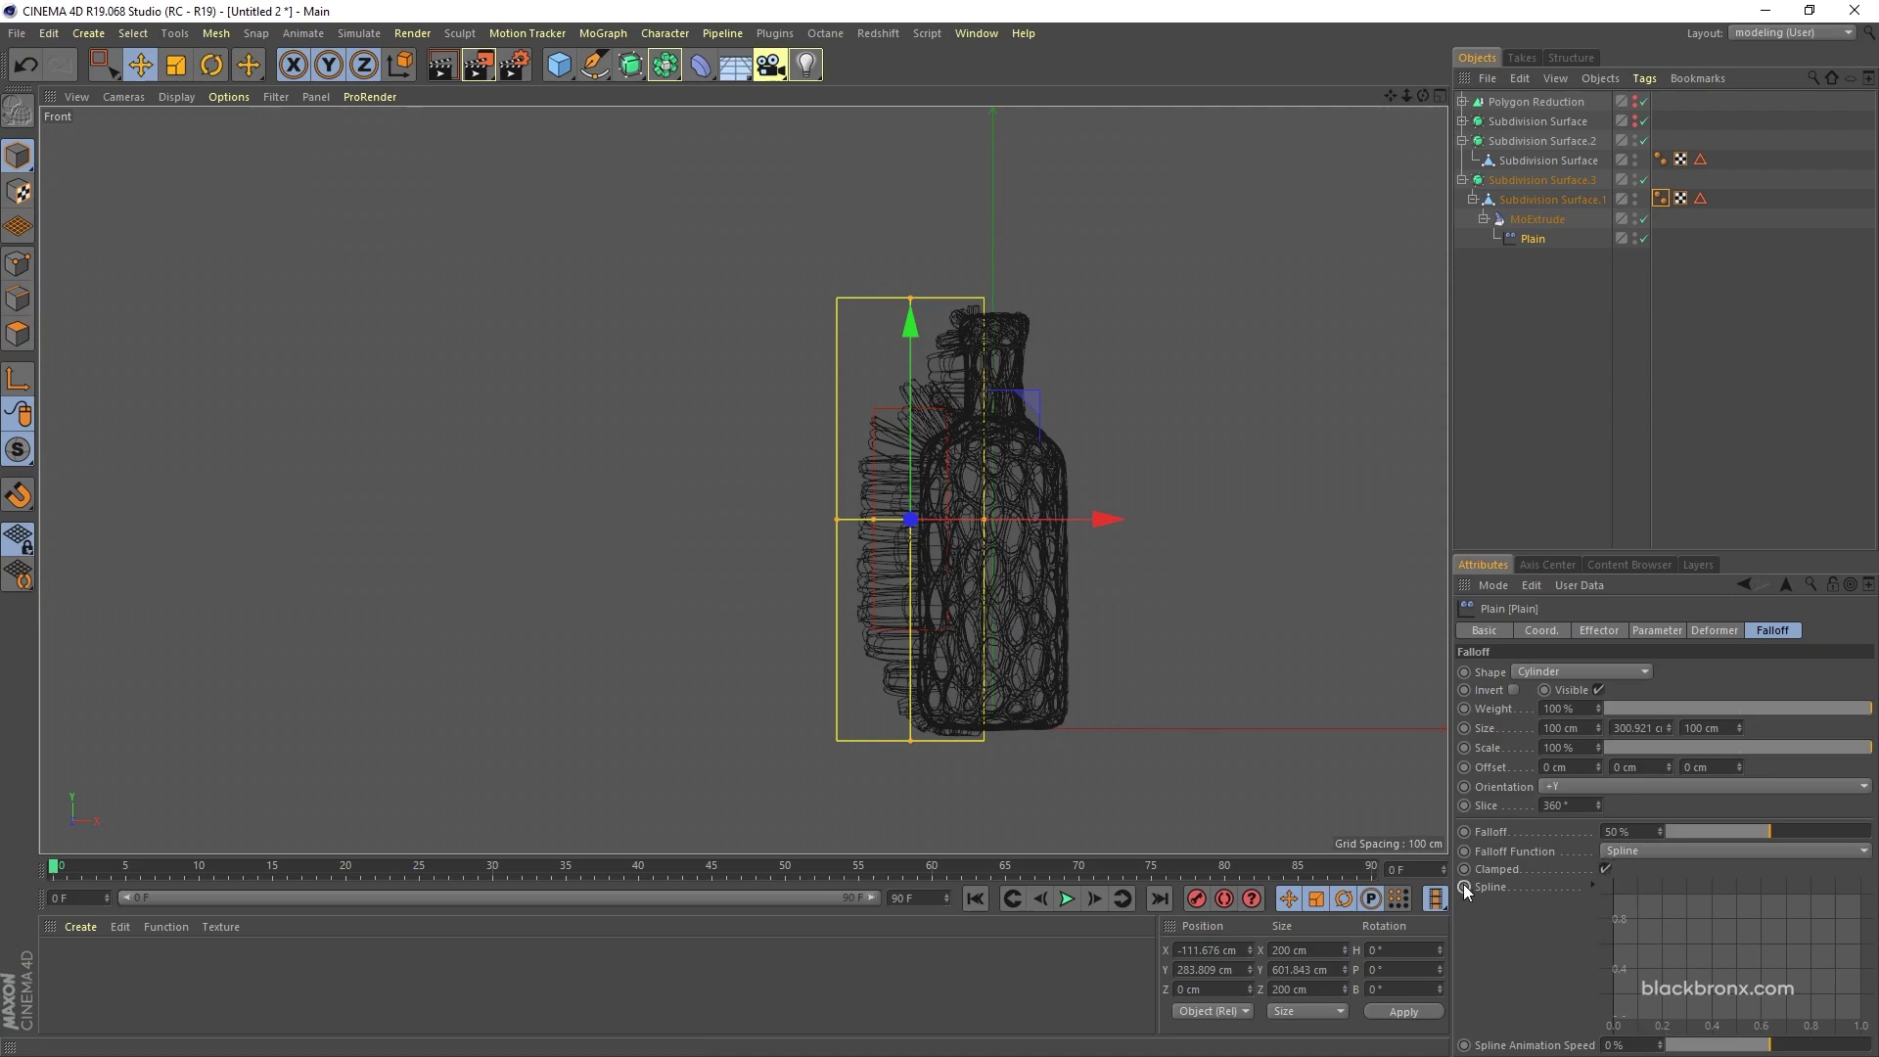
Step: Apply the Square spline preset to the Plain effector's falloff curve and return to the perspective view
right_click(1688, 918)
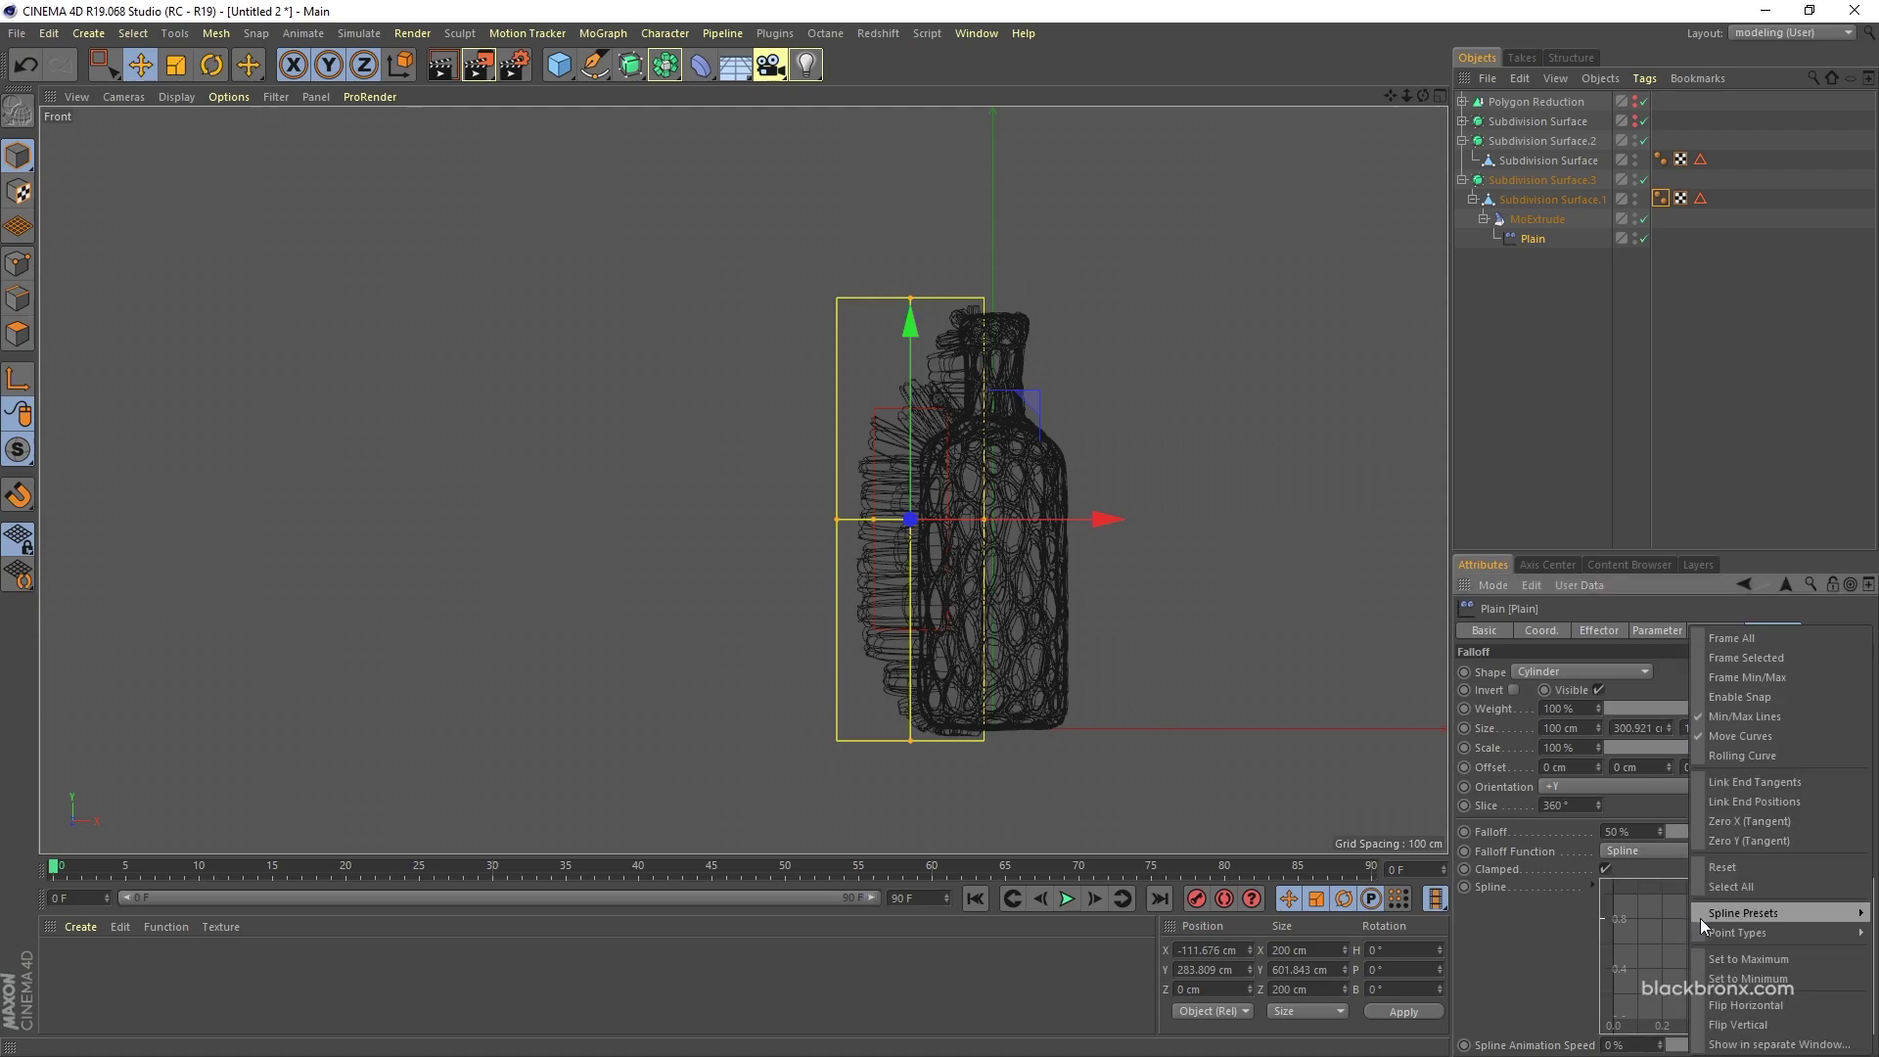
mouse_move(1712, 922)
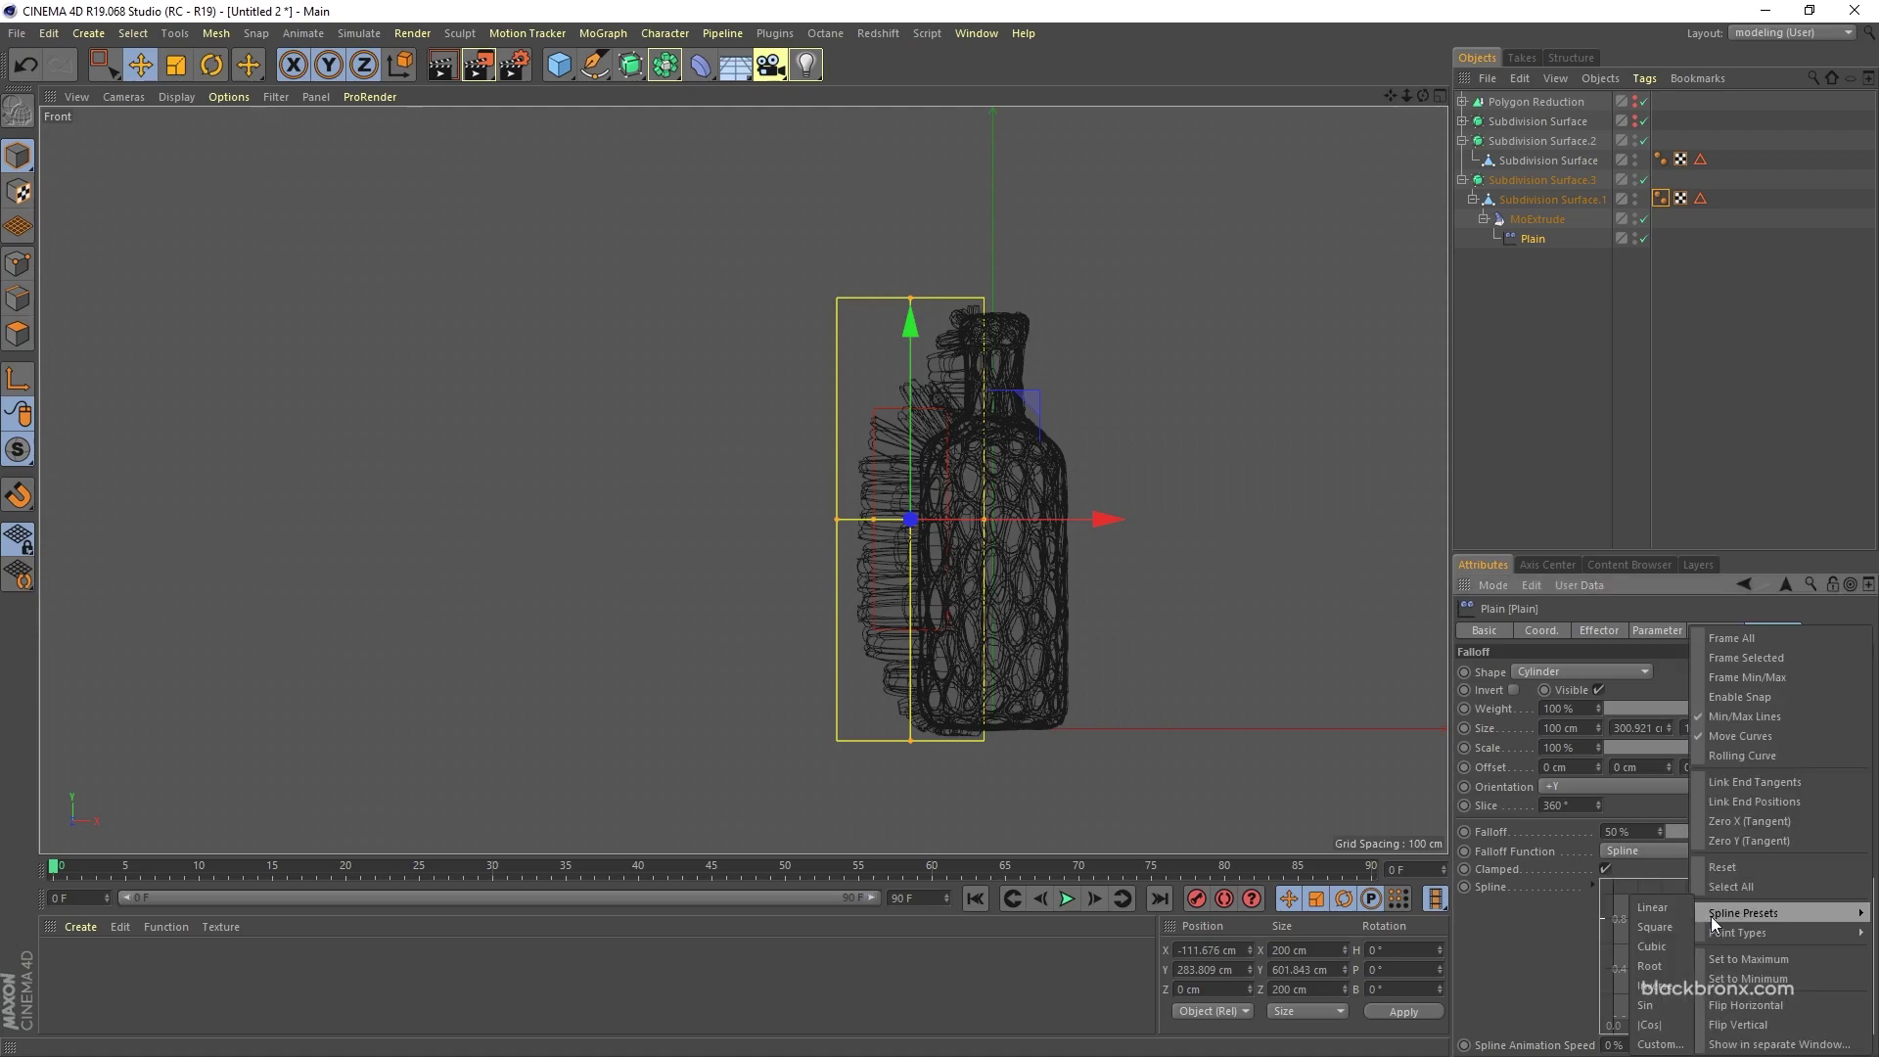
left_click(1658, 928)
middle_click(1107, 649)
middle_click(536, 374)
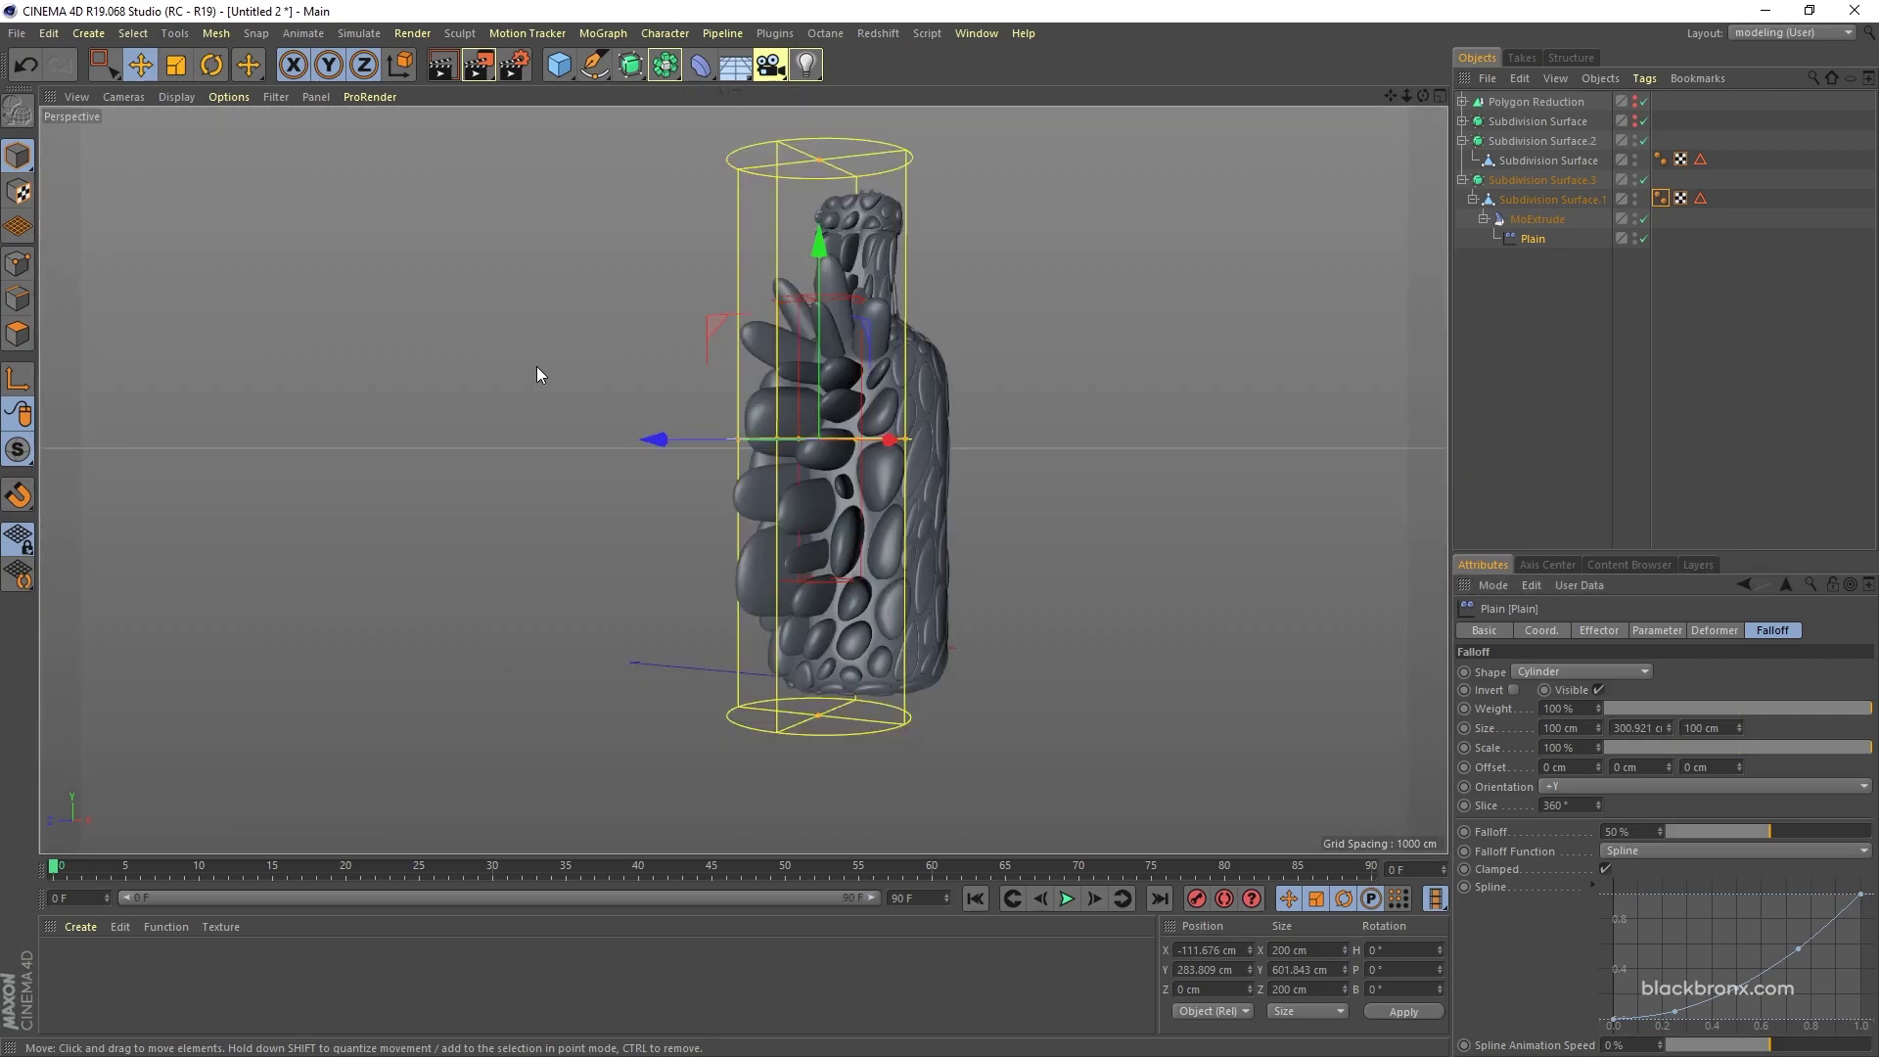
left_click_drag(536, 375, 597, 591, "alt")
left_click(1622, 831)
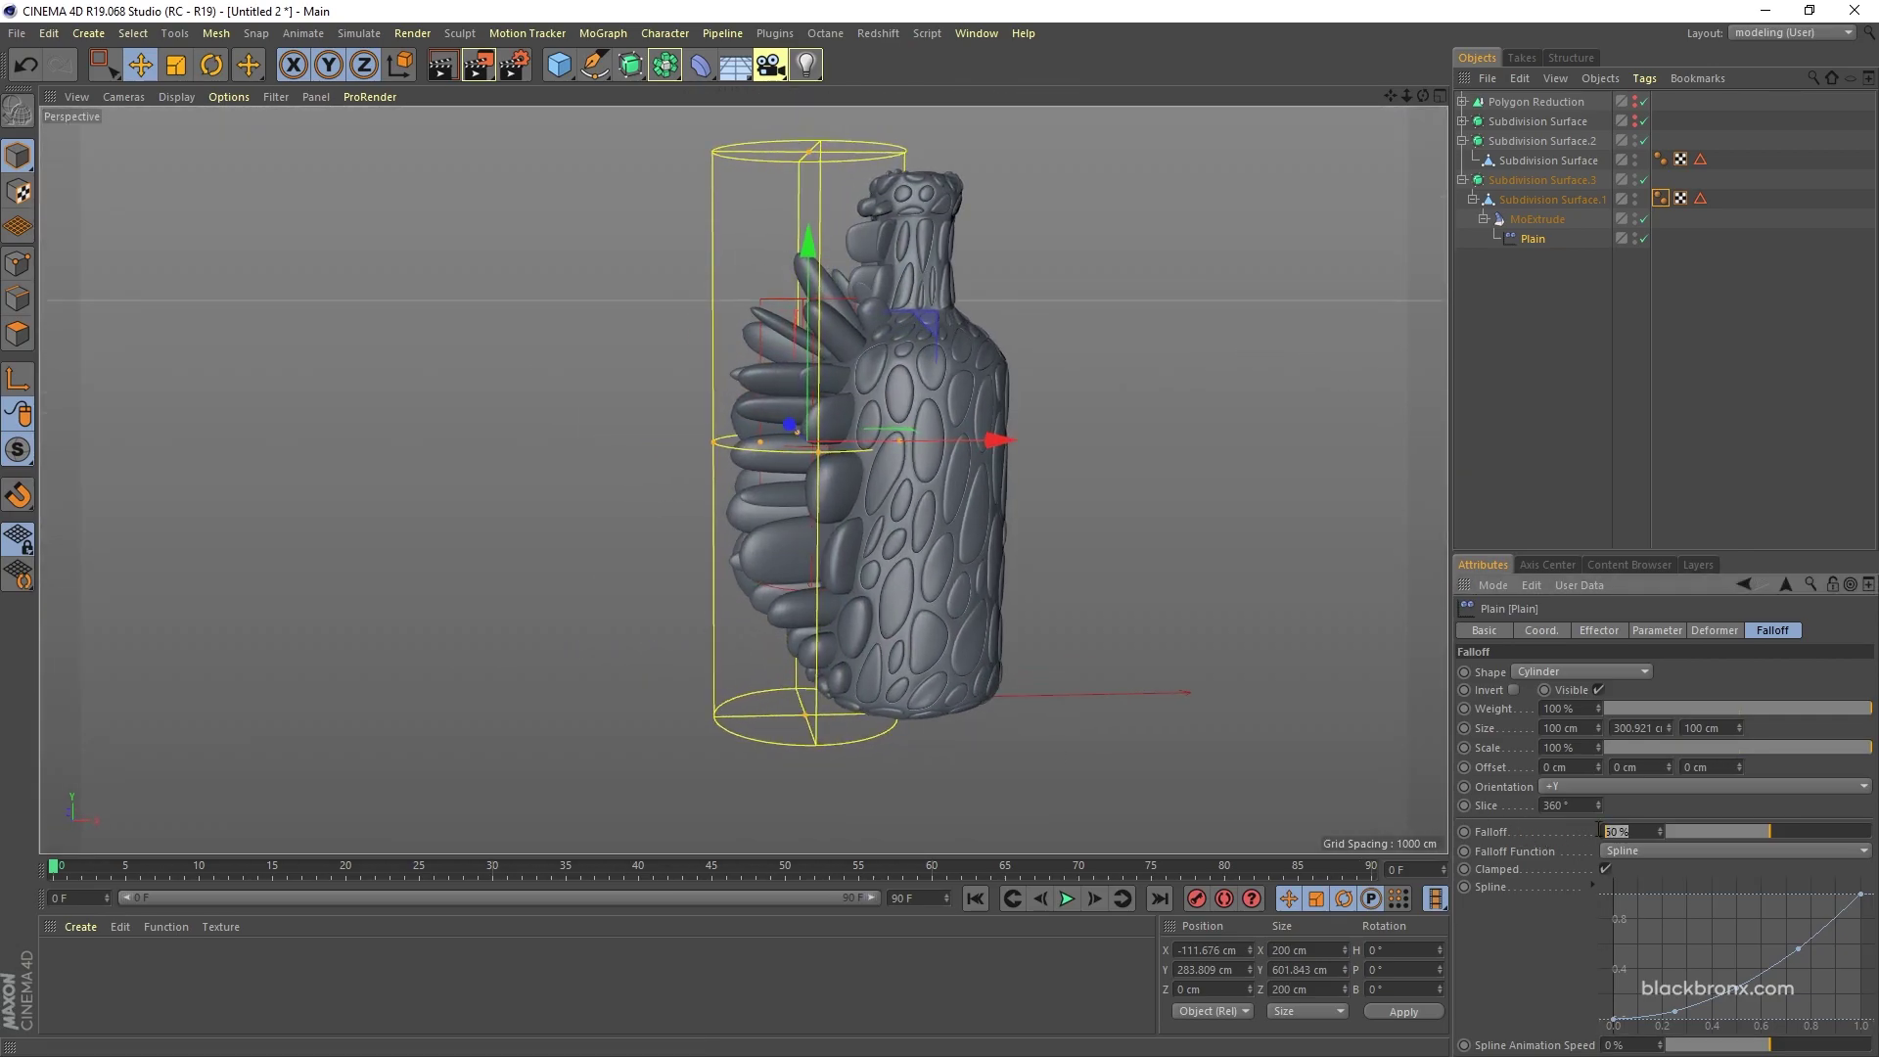
type("70")
key("Return")
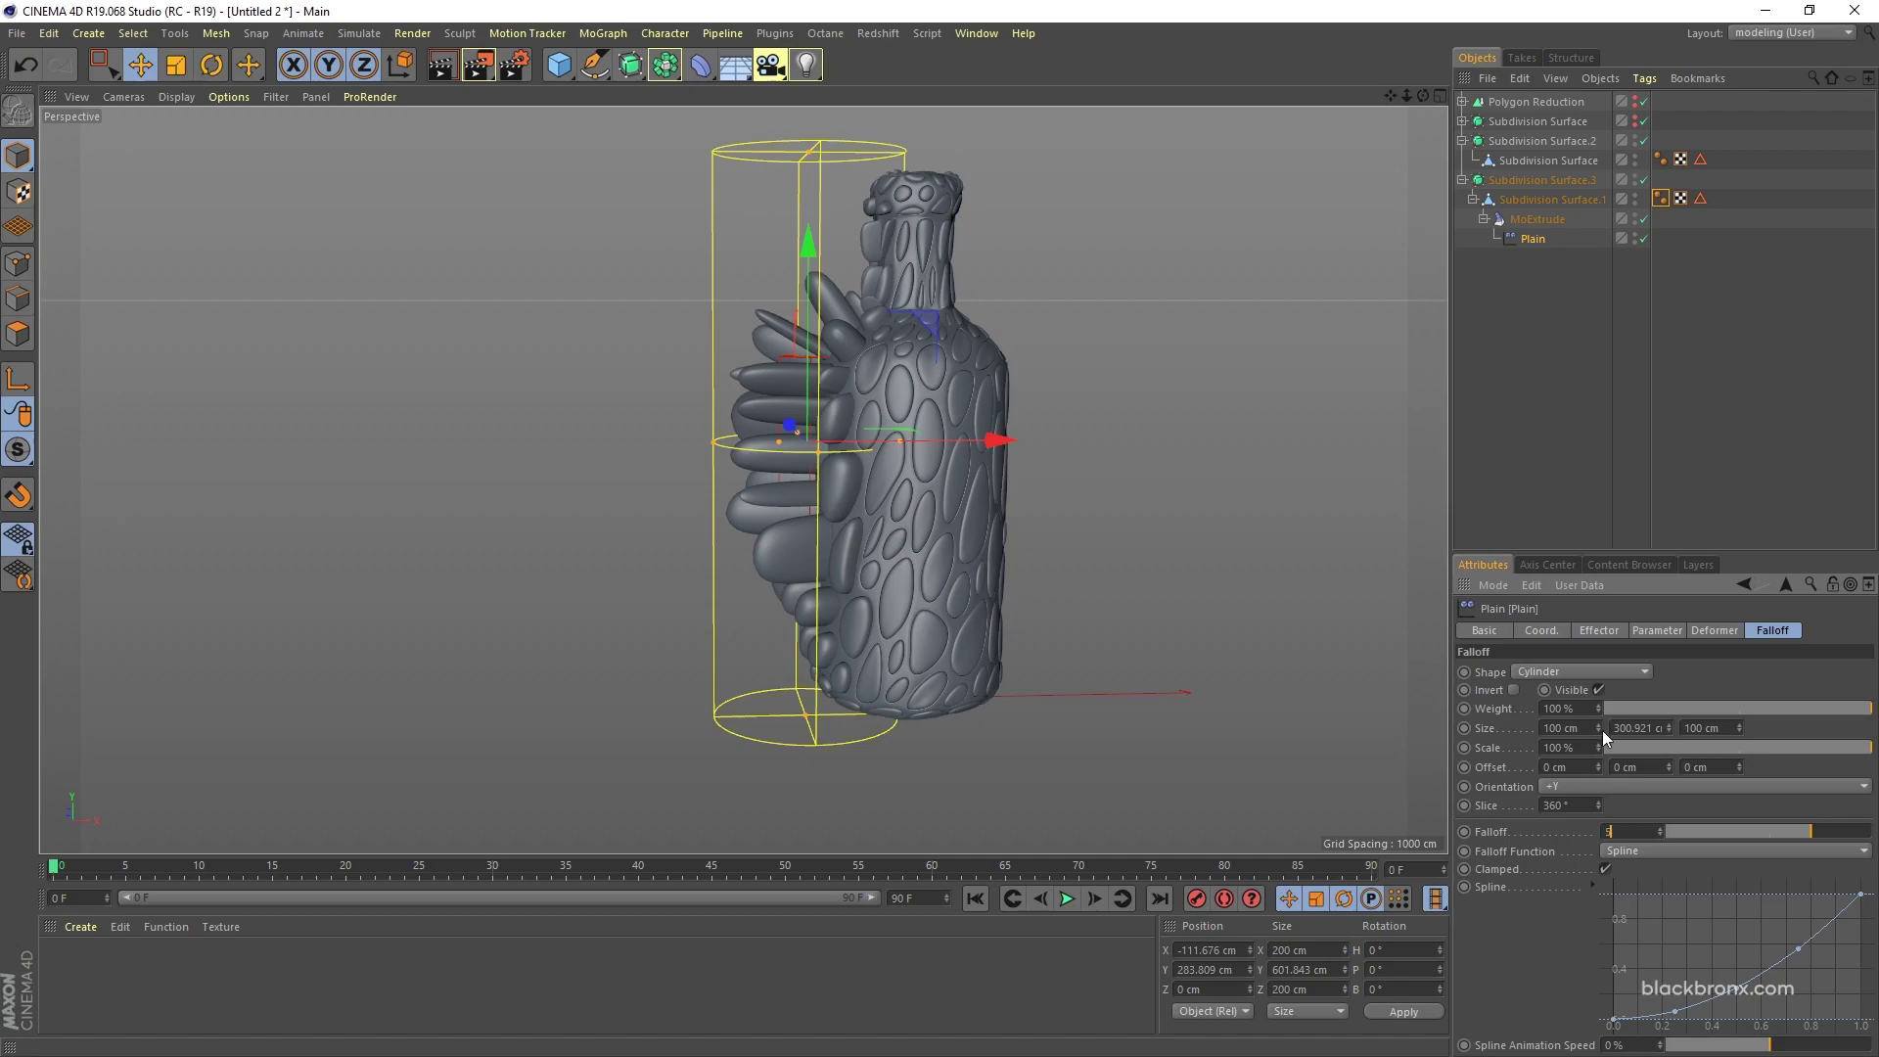
key("ctrl+z")
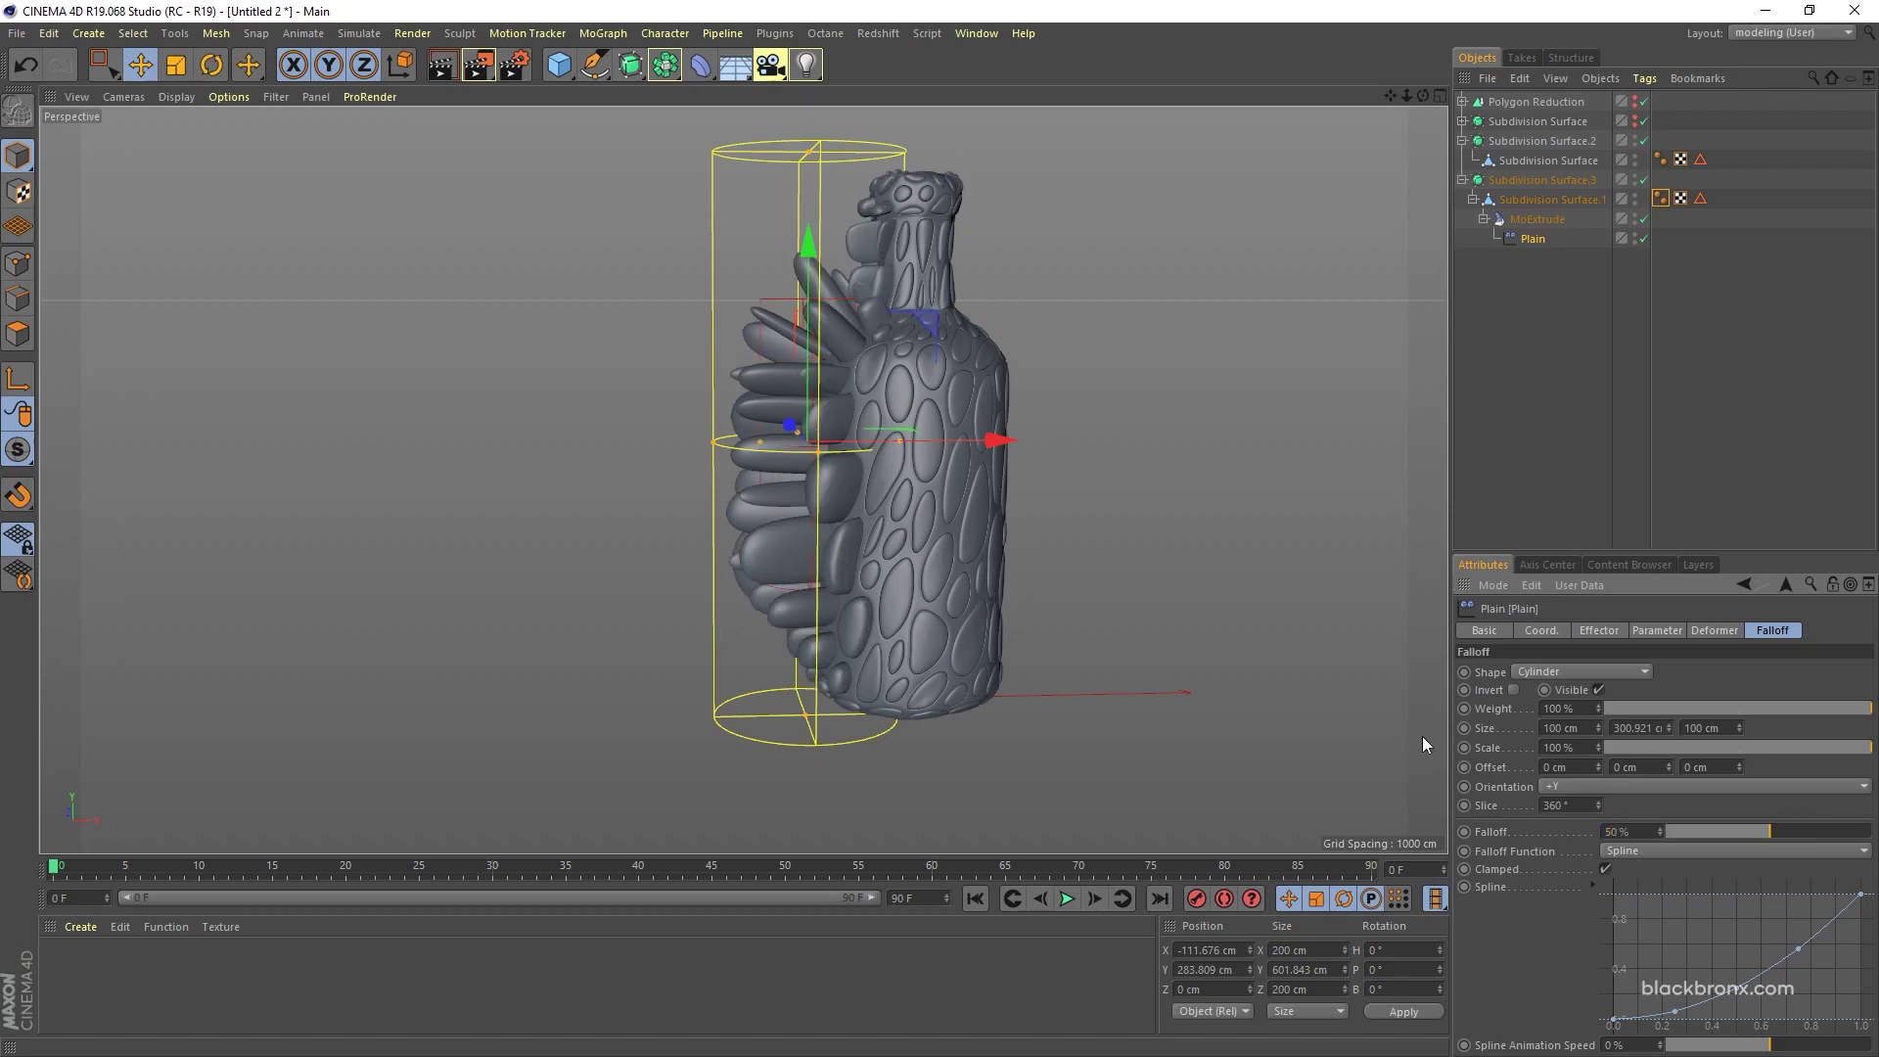
Step: Set the Plain effector's Falloff value to 70%
left_click_drag(1125, 700, 1062, 702, "alt")
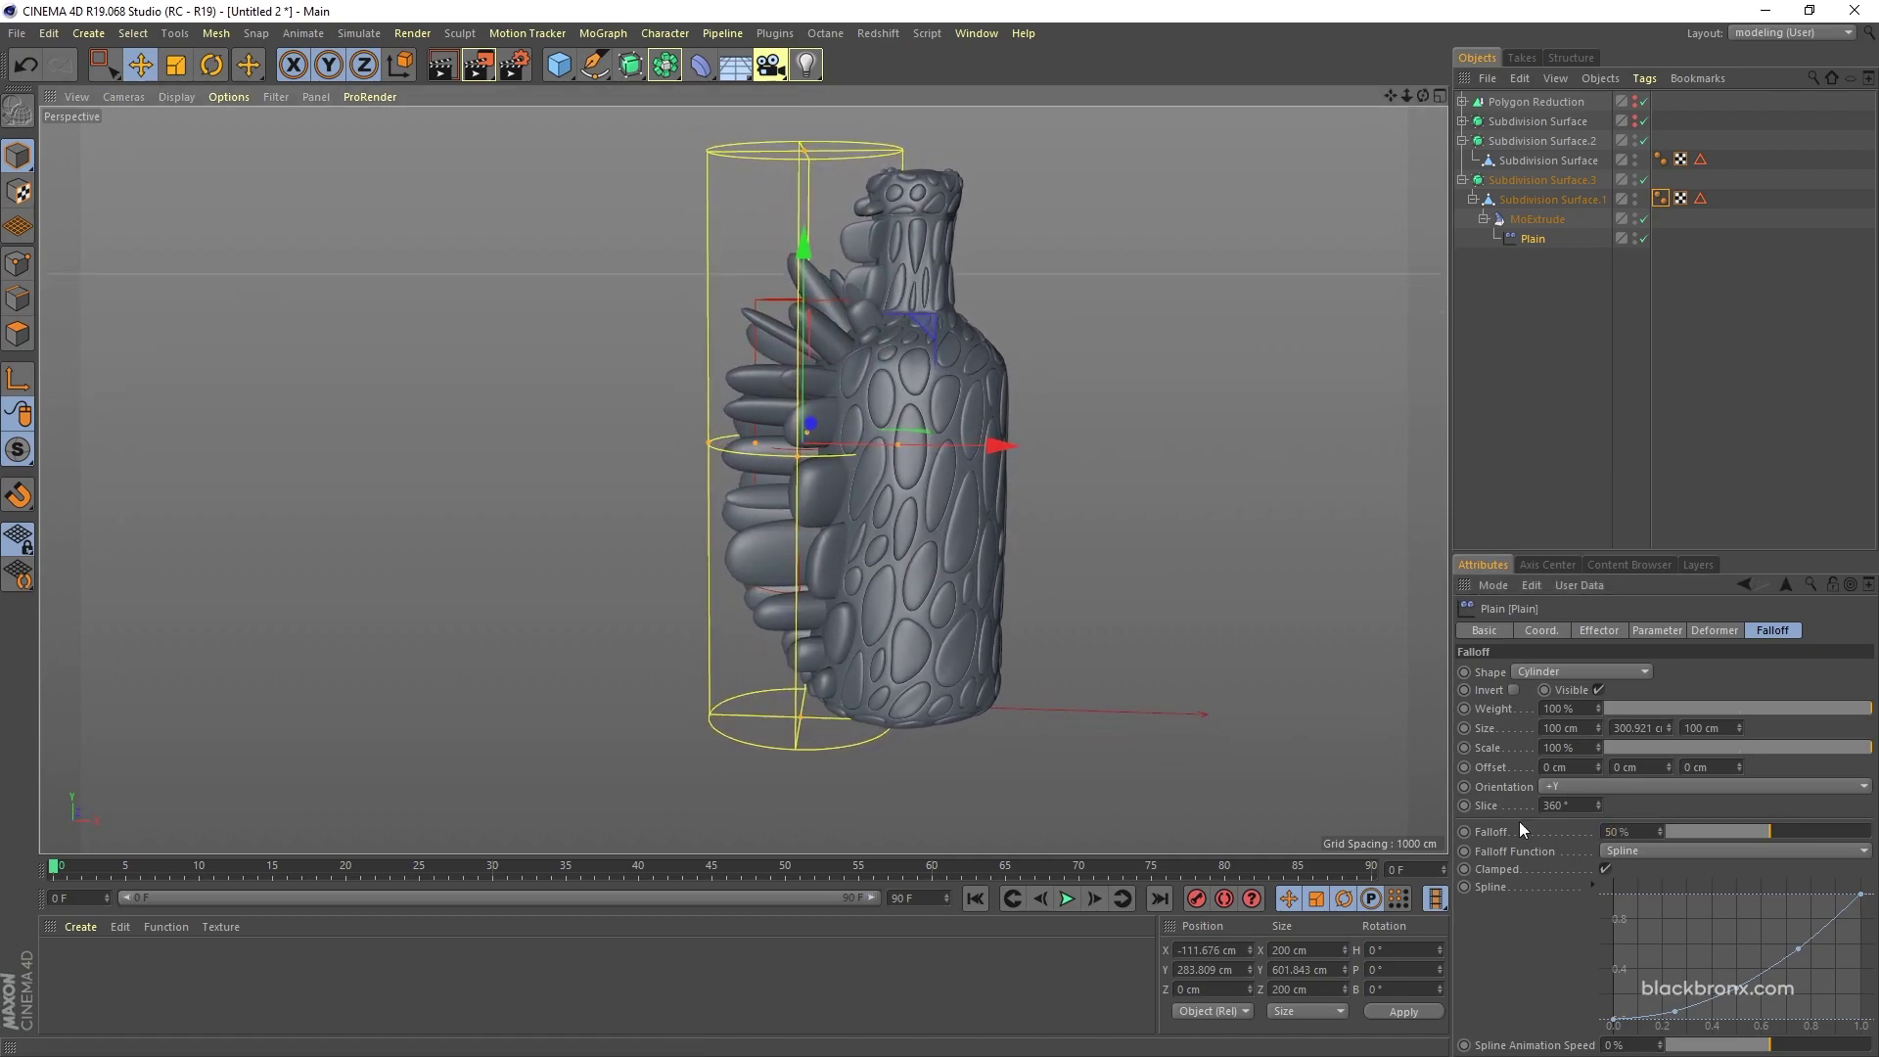
left_click(1630, 831)
type("70")
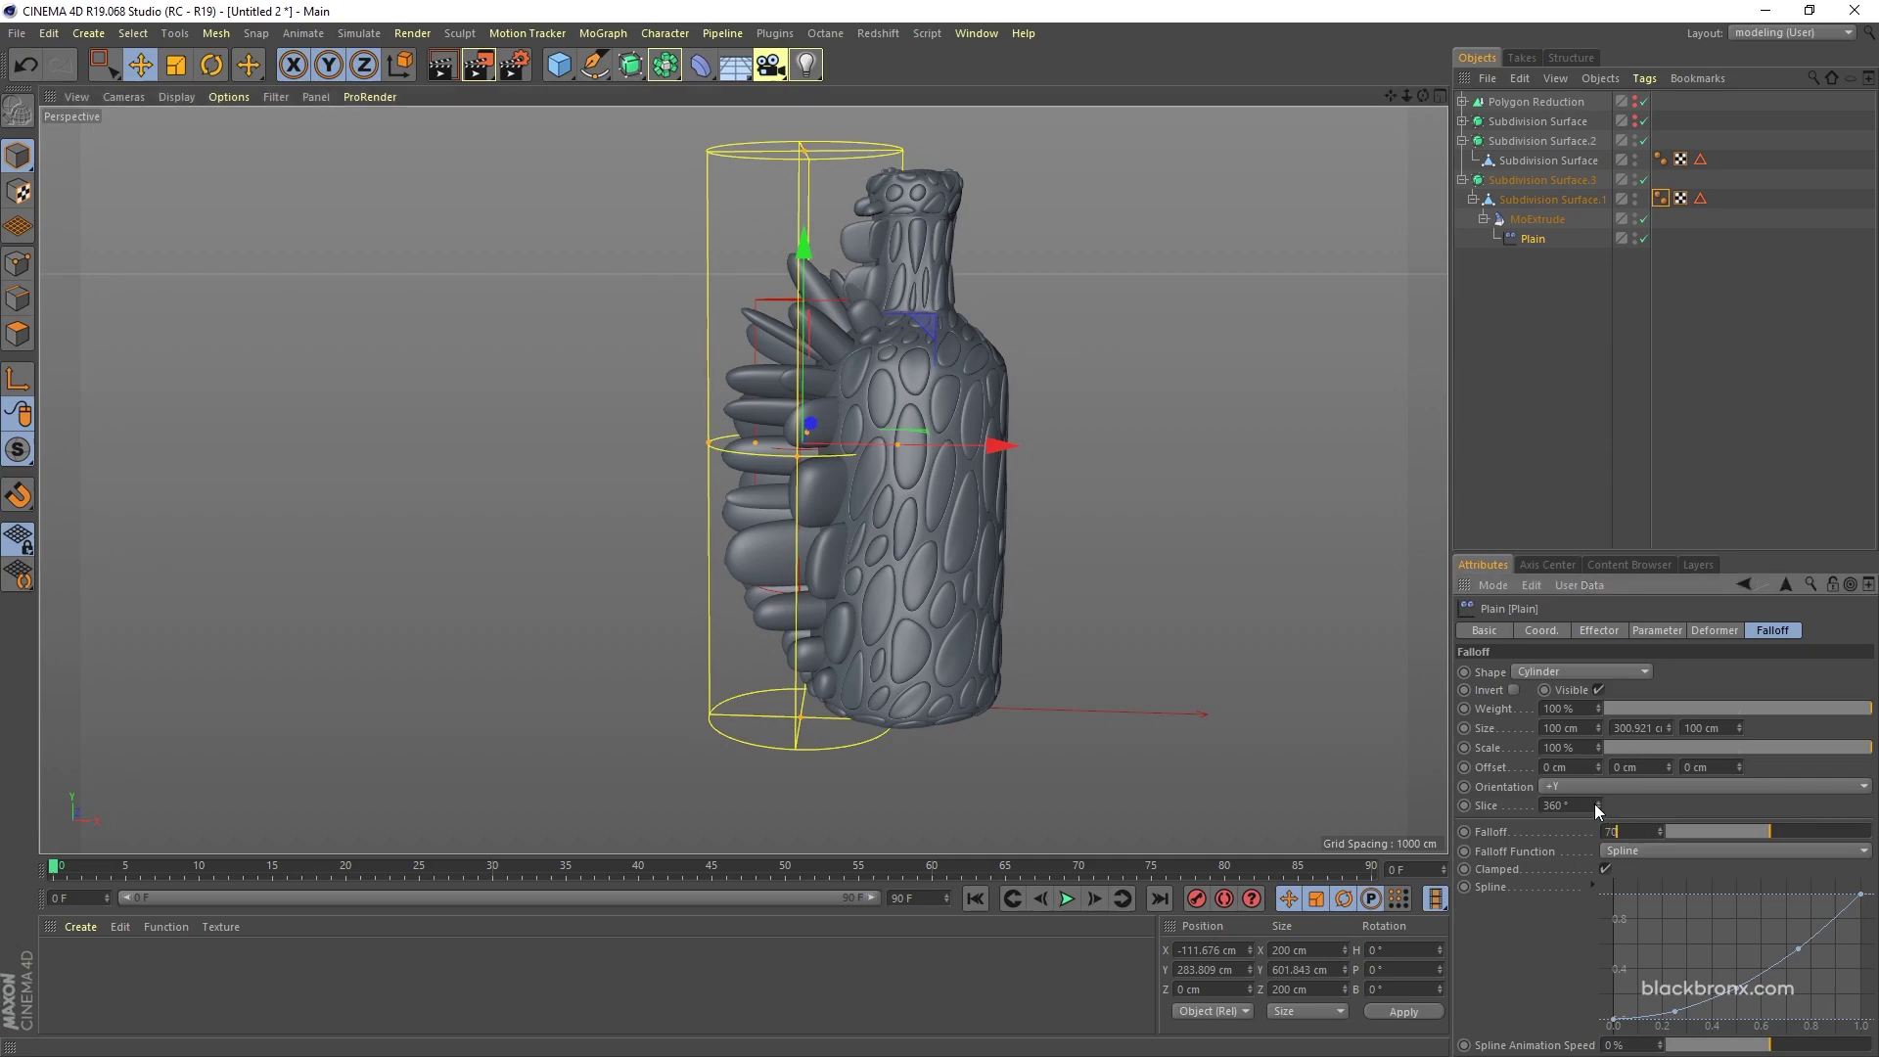
key("Return")
left_click_drag(990, 713, 889, 645, "alt")
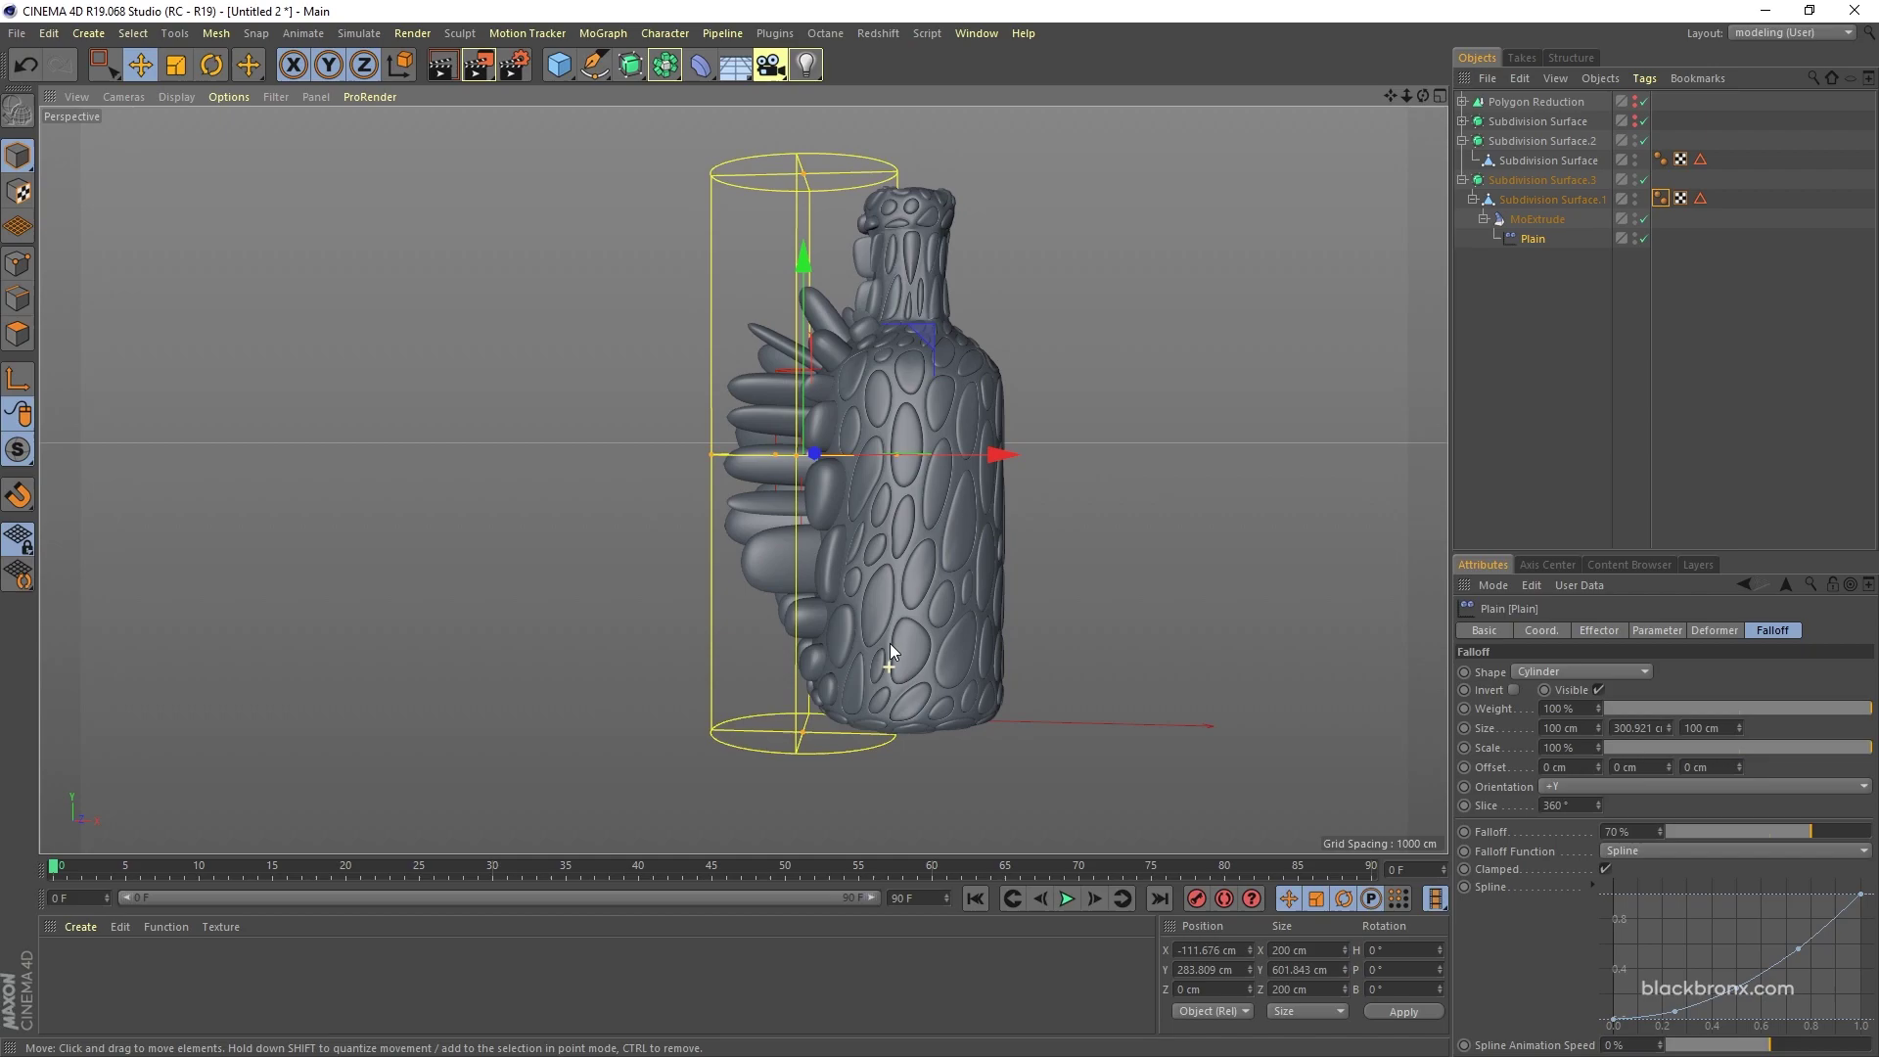
middle_click(1077, 565)
middle_click(959, 673)
middle_click(525, 337)
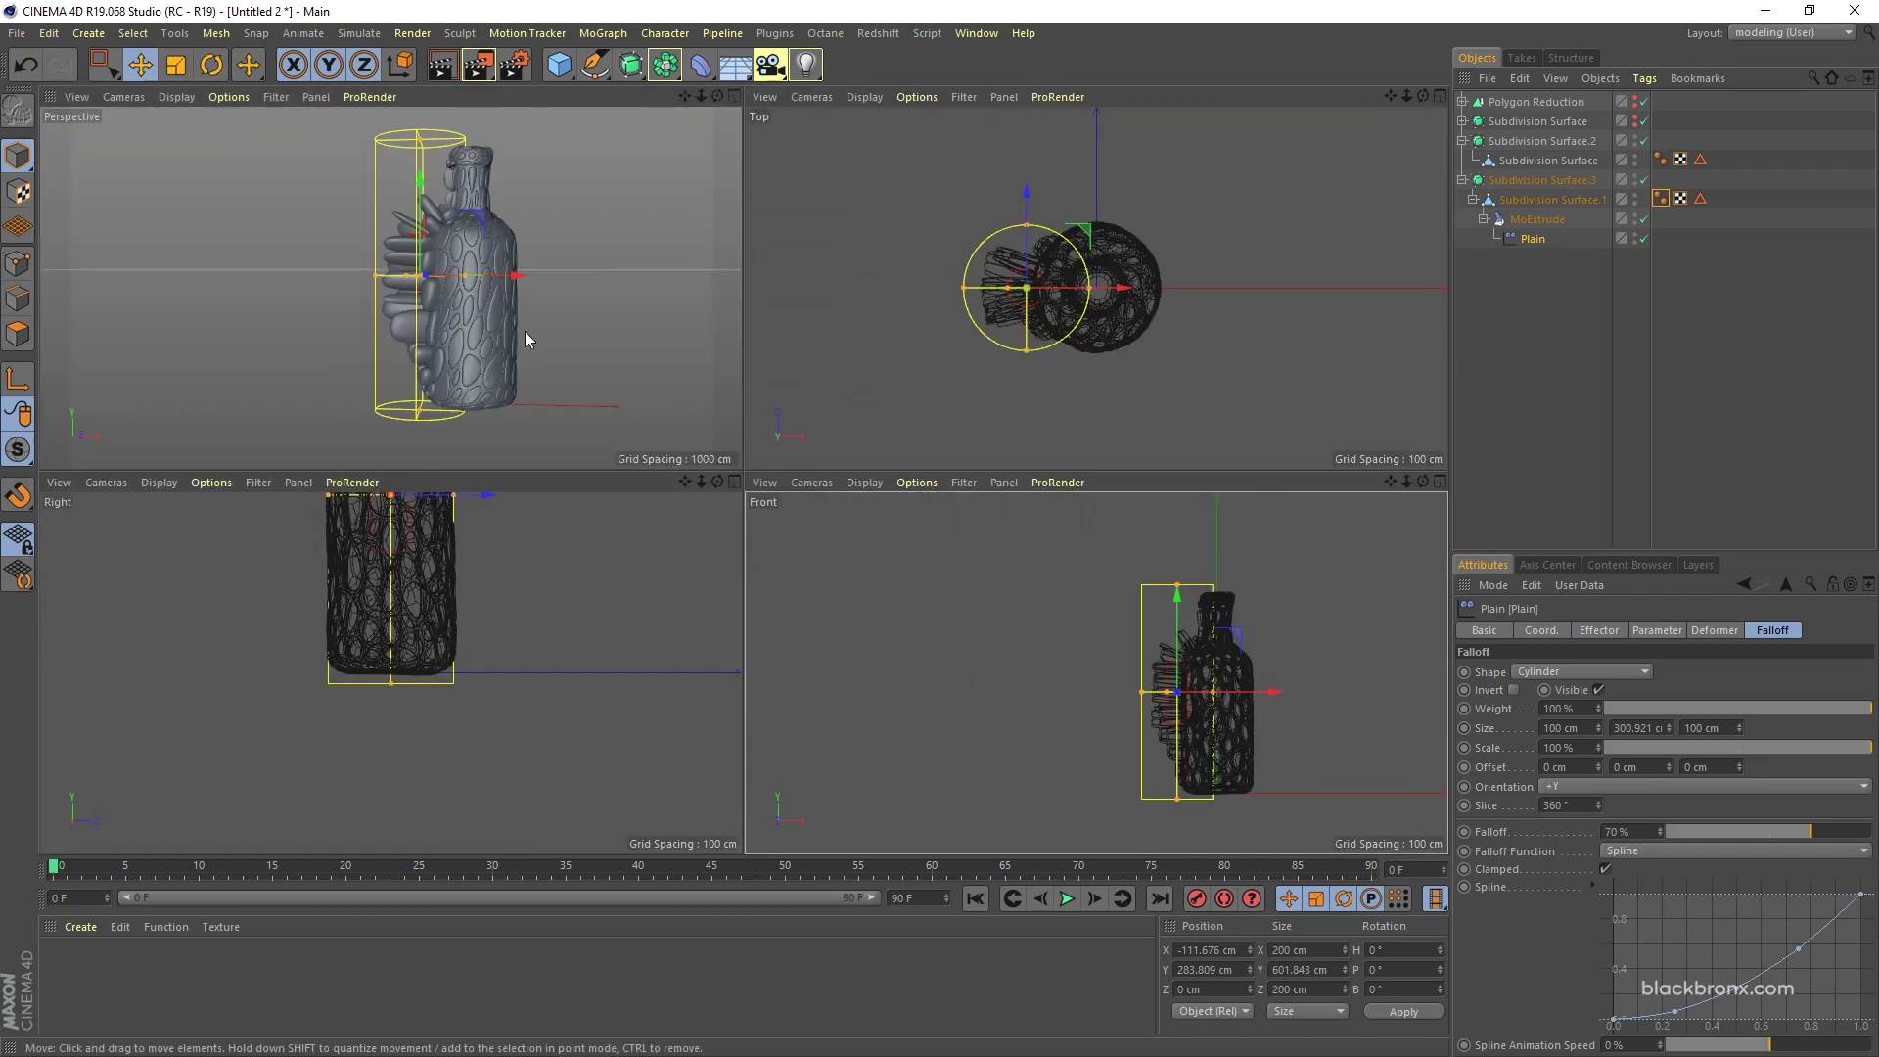
middle_click(524, 338)
left_click_drag(857, 432, 828, 585, "alt")
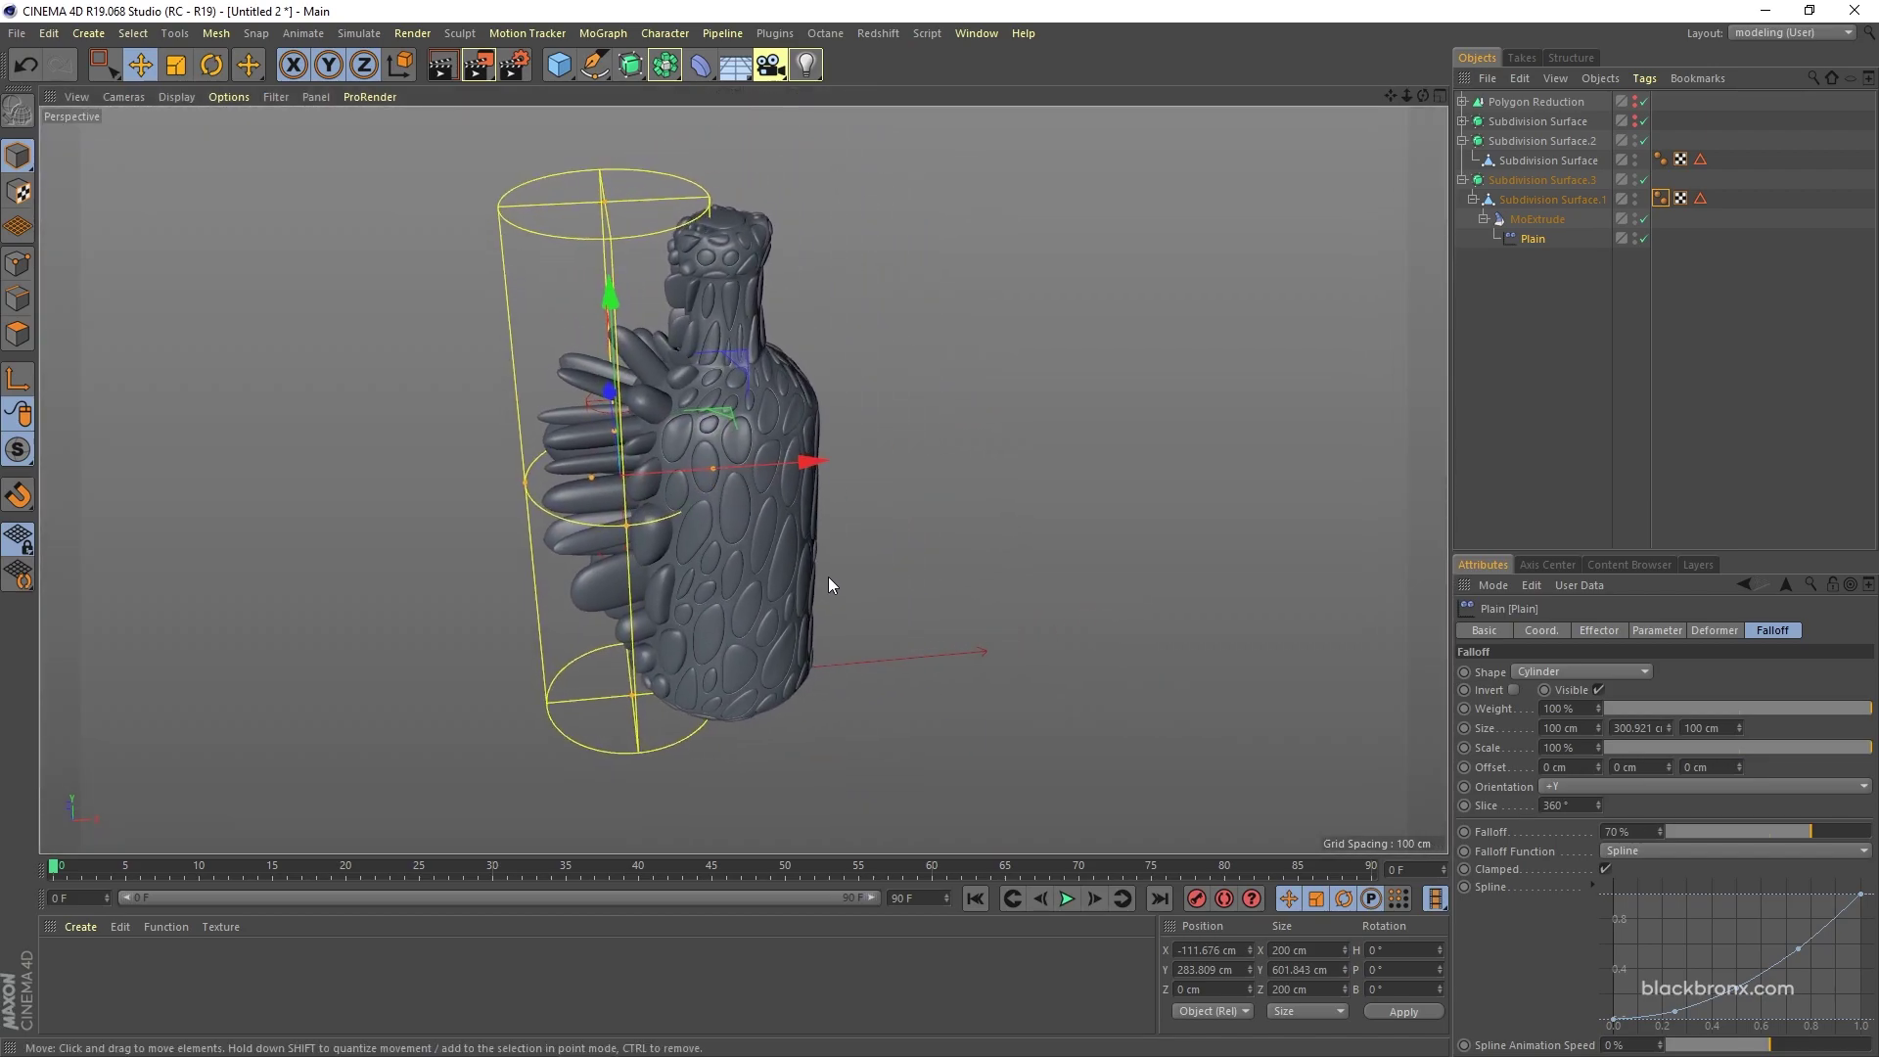
Step: Add a Circle spline around the bottle and set its plane to XZ
left_click(596, 73)
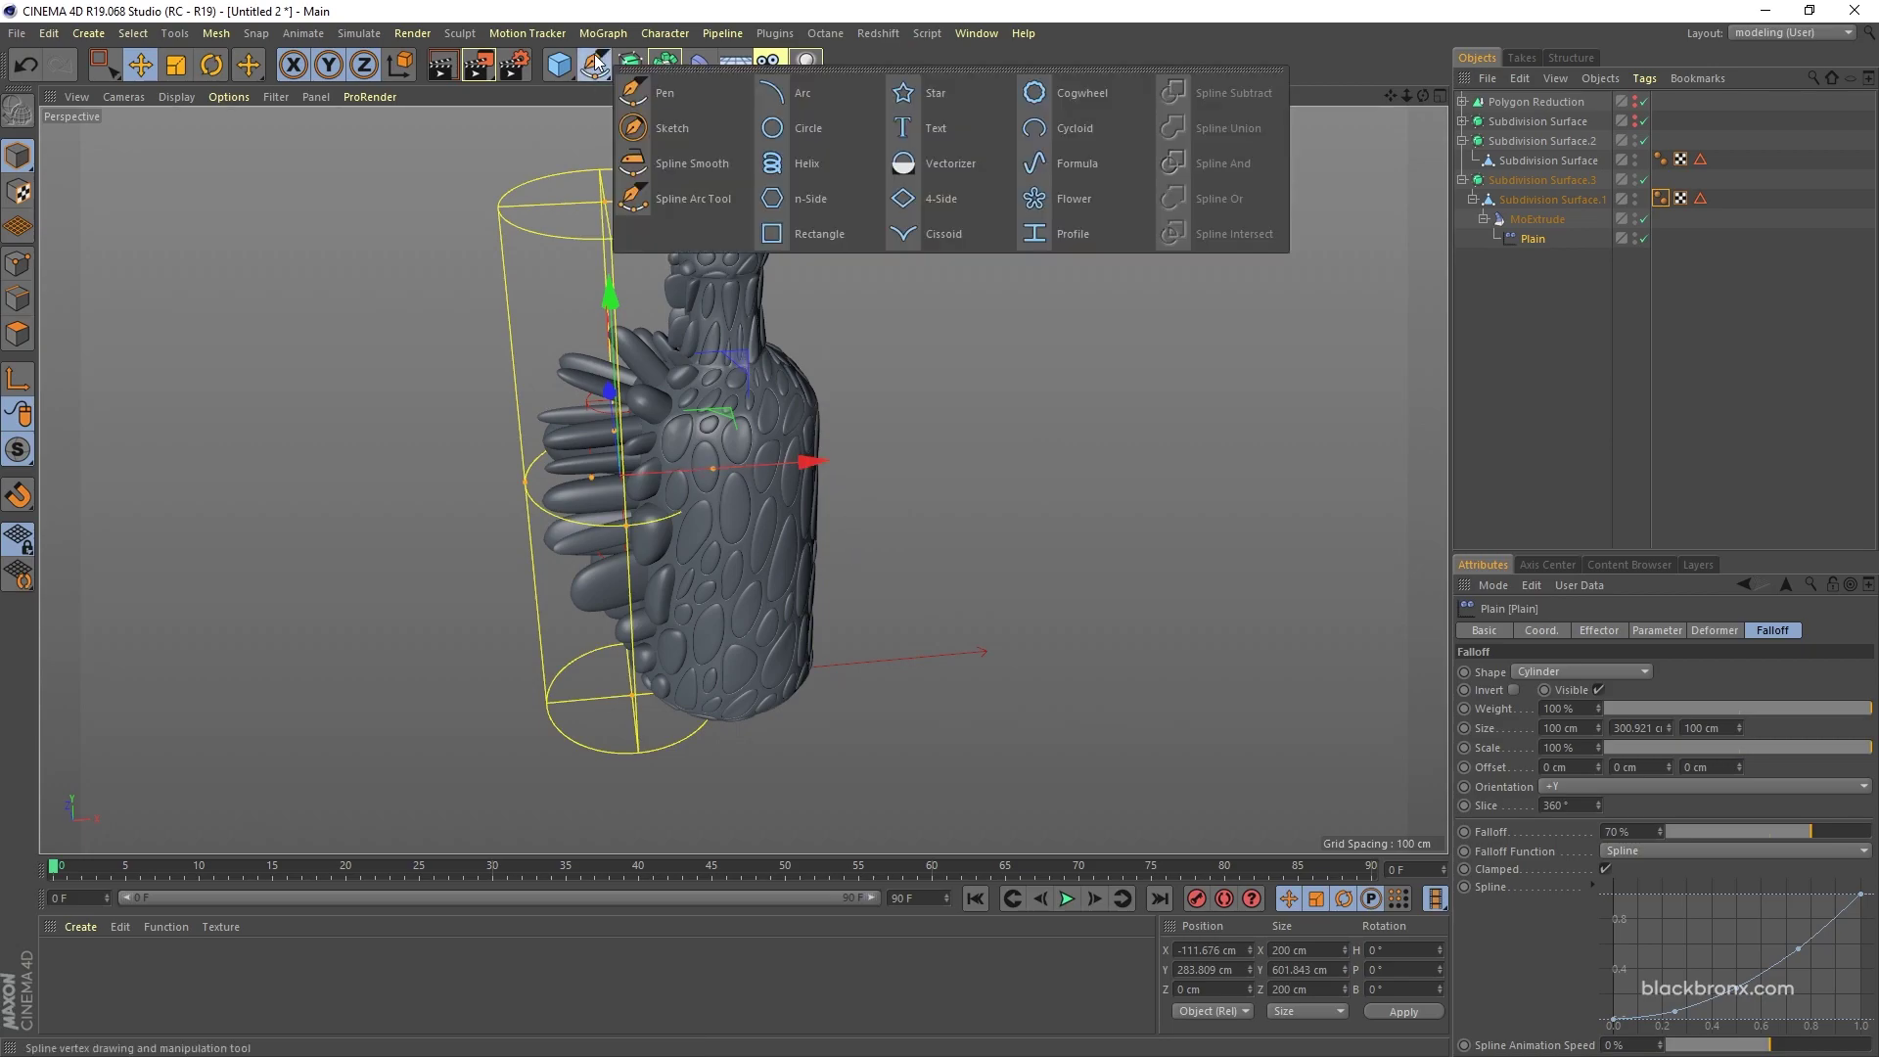
left_click(801, 131)
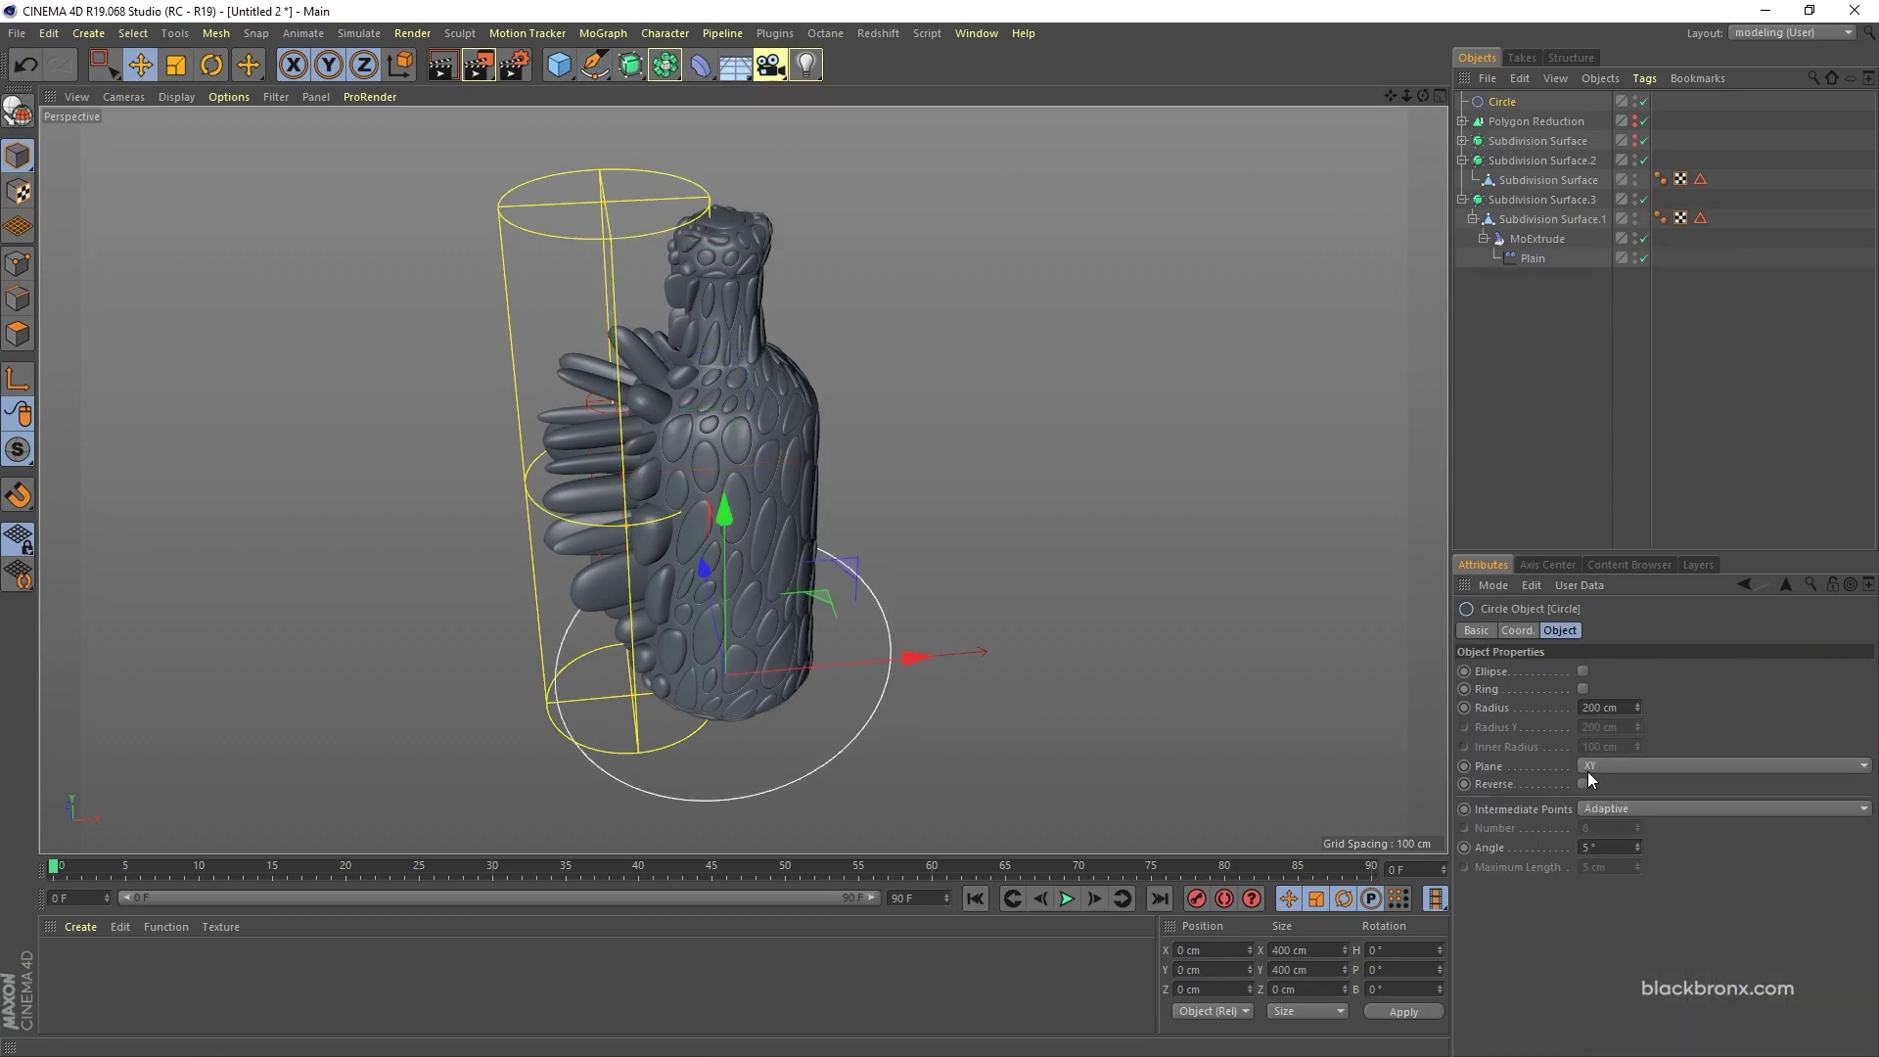
left_click(1647, 765)
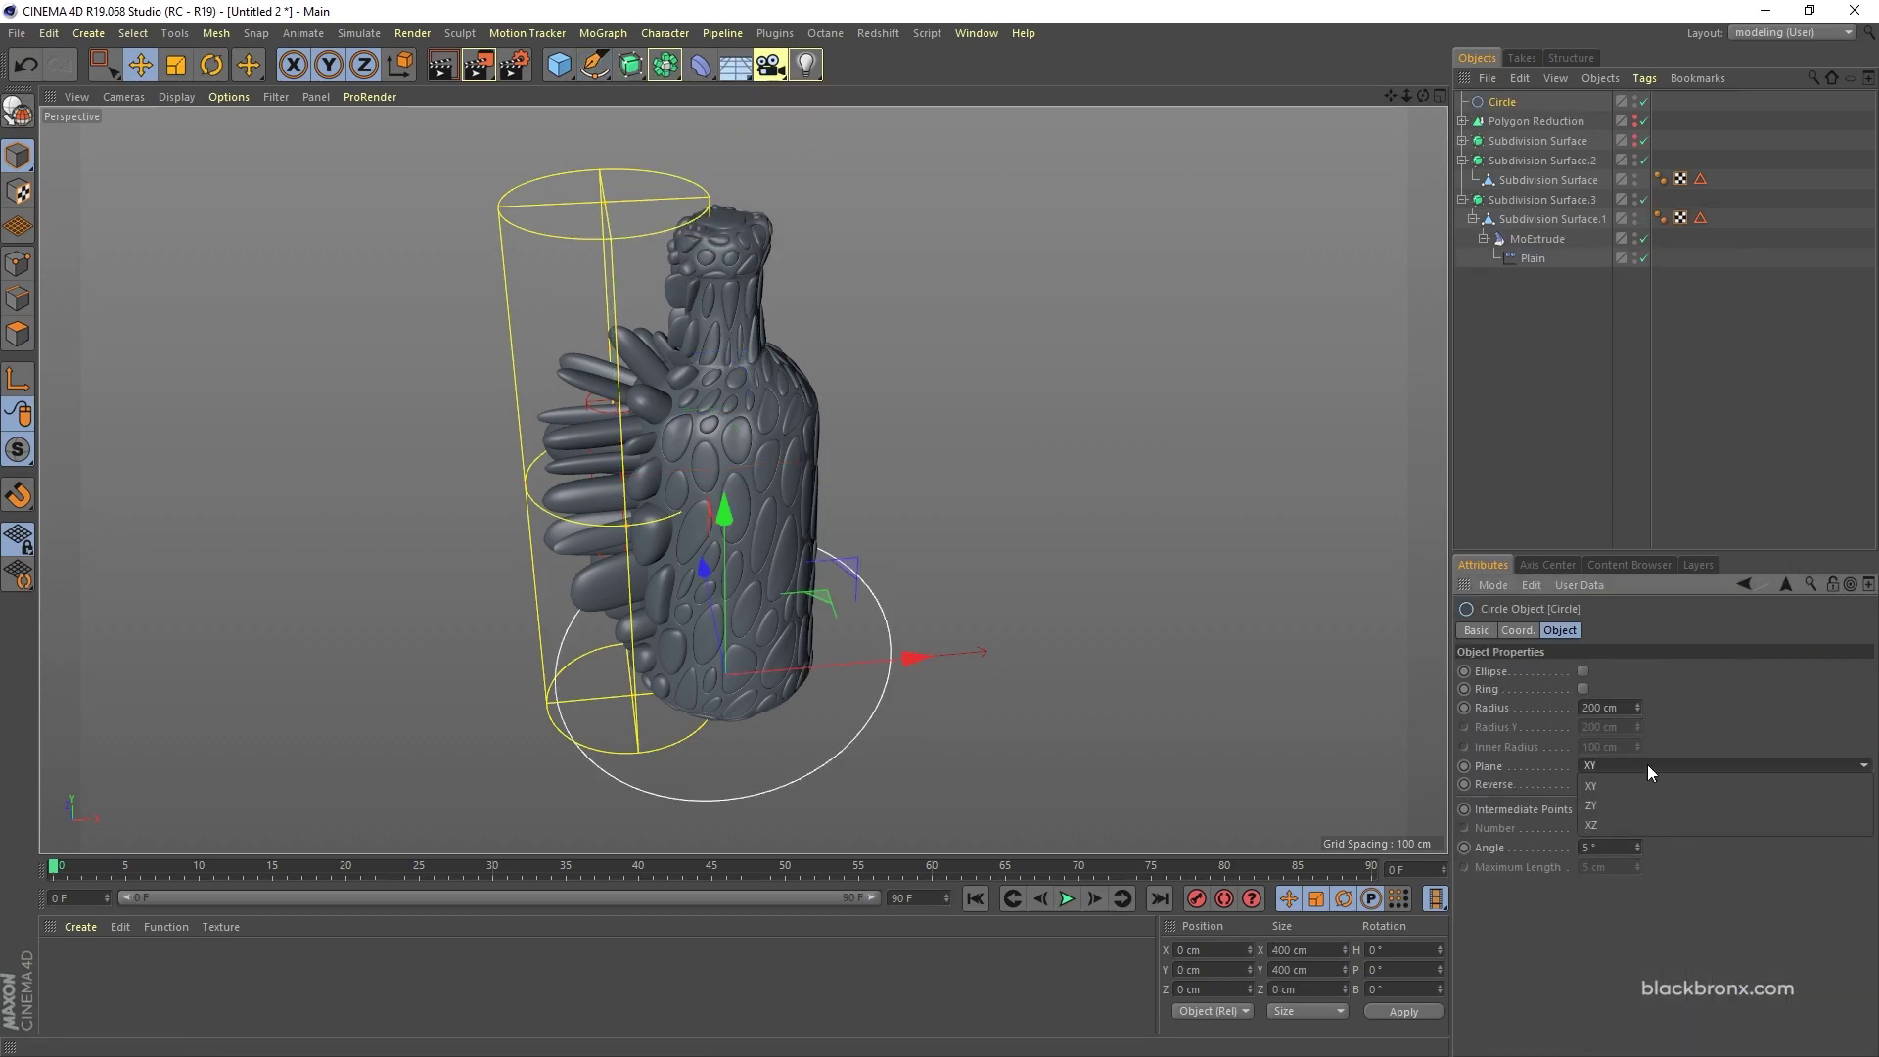
left_click(1640, 816)
left_click_drag(1219, 800, 1032, 737, "alt")
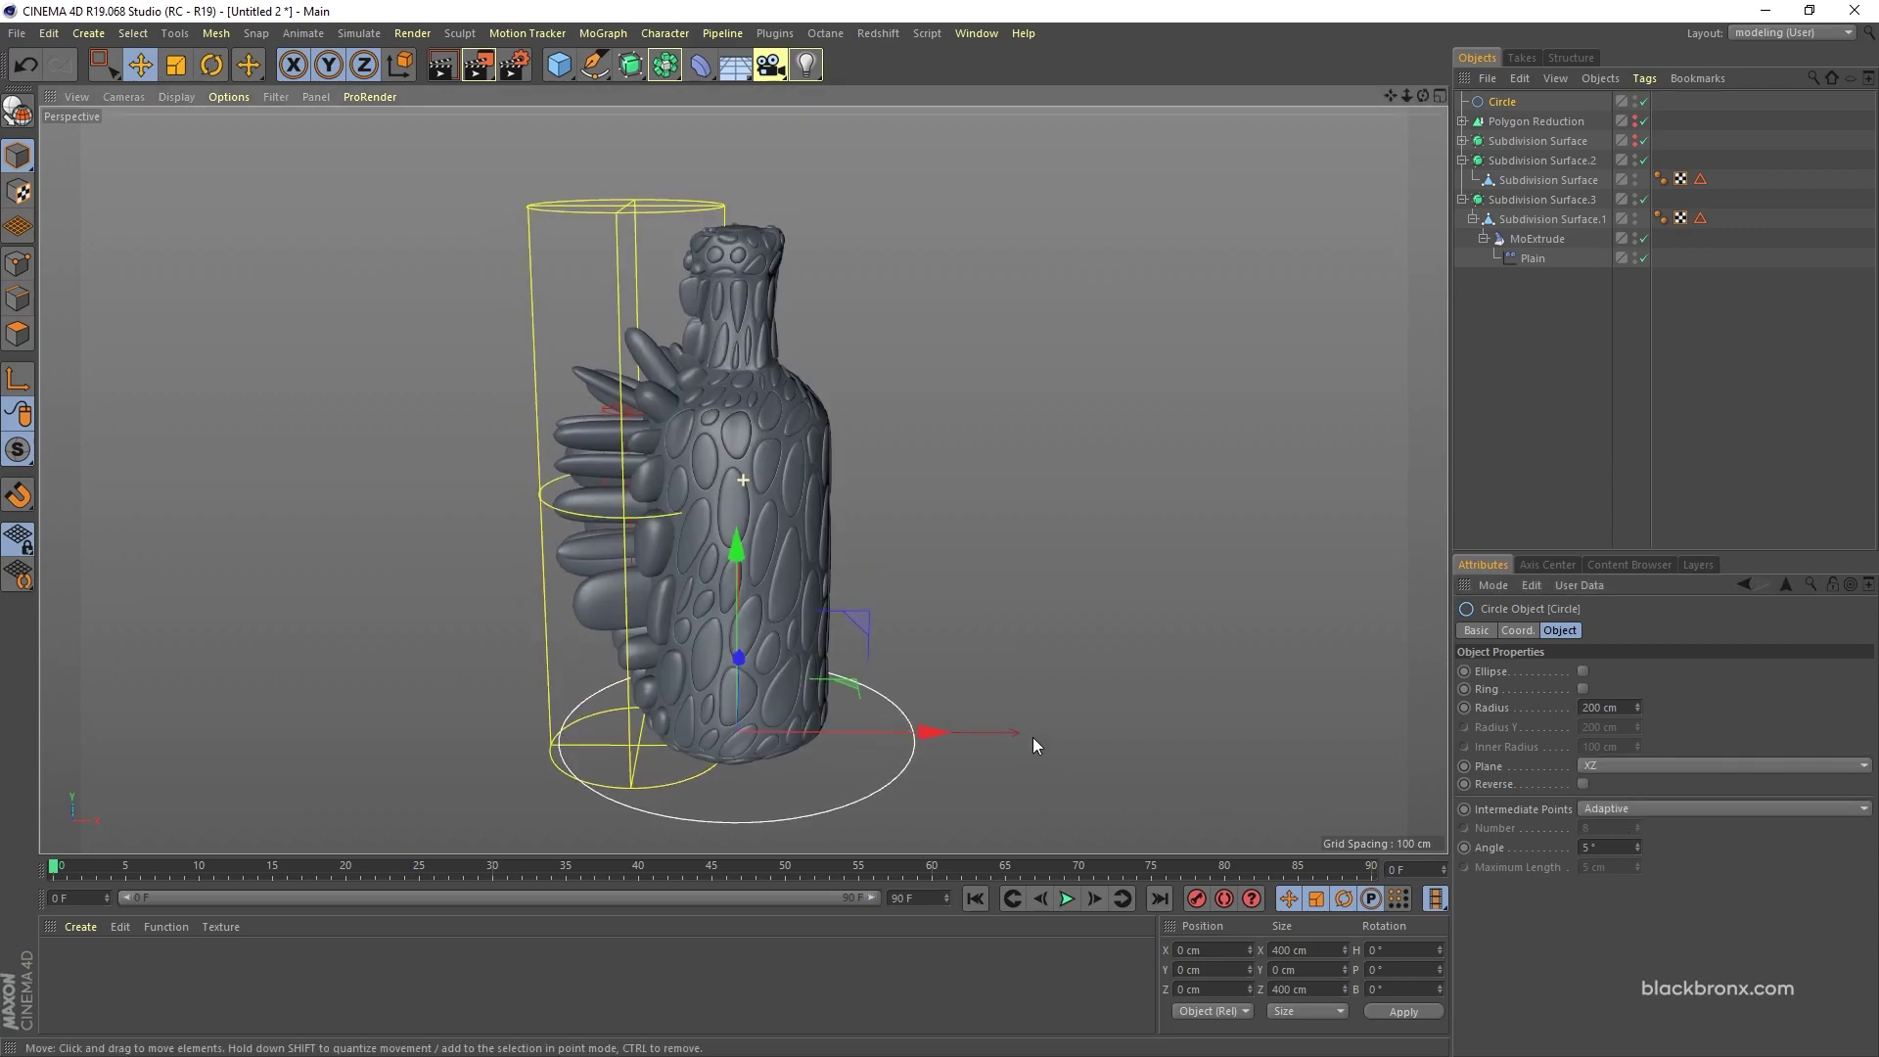
Step: Raise the circle spline in the front view to about Y 283 cm, level with the falloff's centre, and return to the perspective view
middle_click(1102, 689)
middle_click(1039, 571)
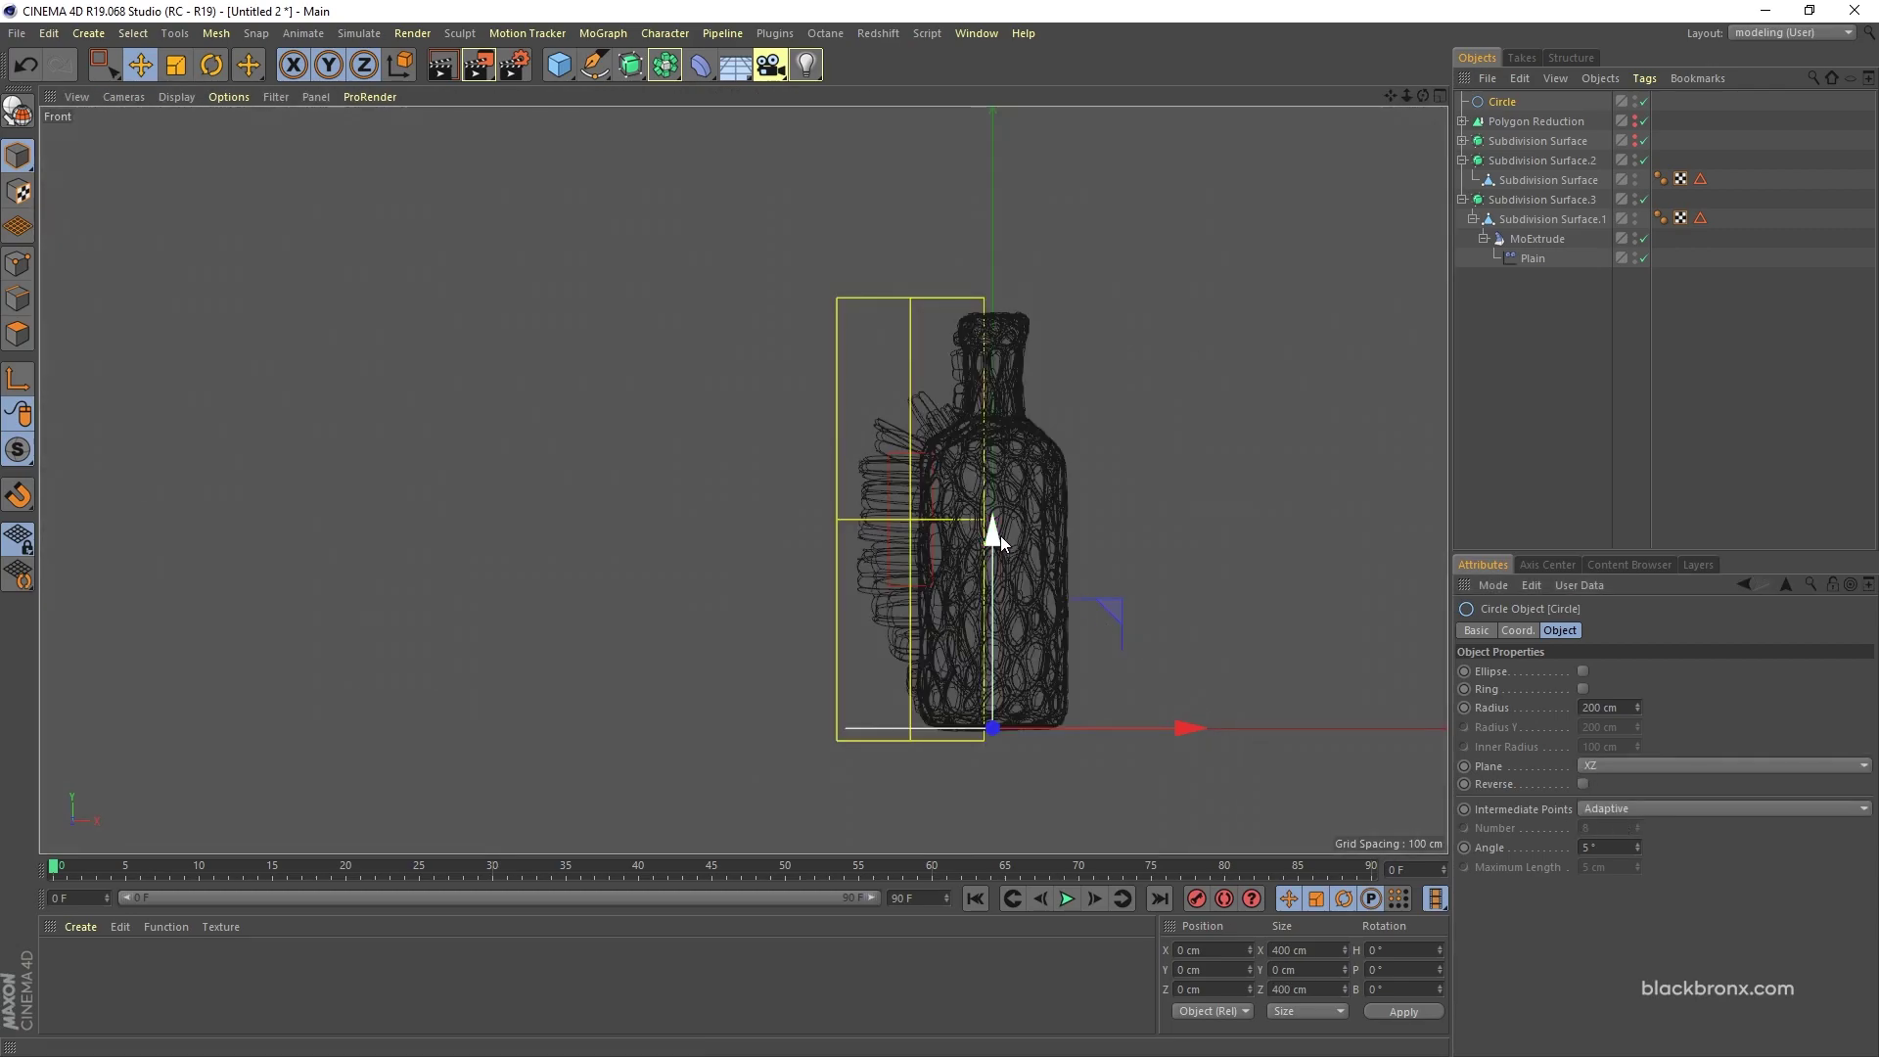
left_click_drag(1000, 536, 1031, 332)
key("ctrl+z")
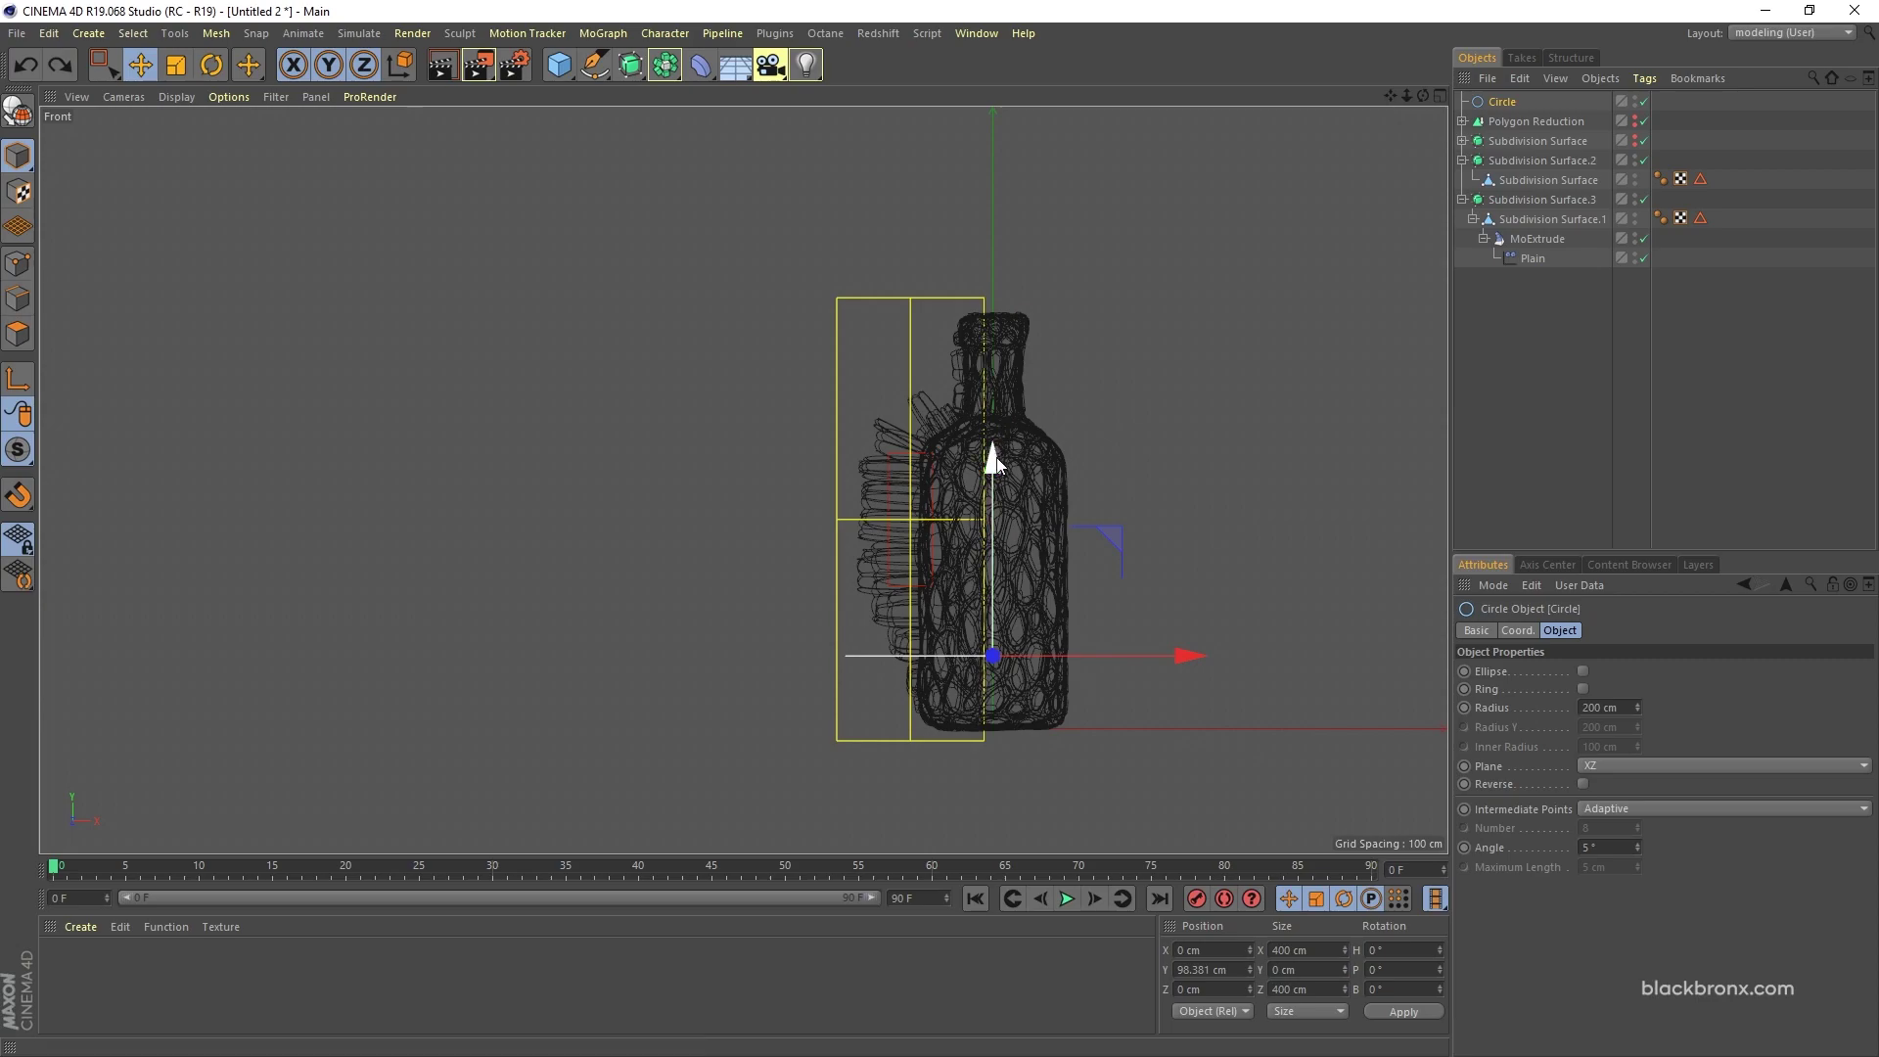
left_click_drag(1023, 458, 1023, 331)
middle_click(384, 349)
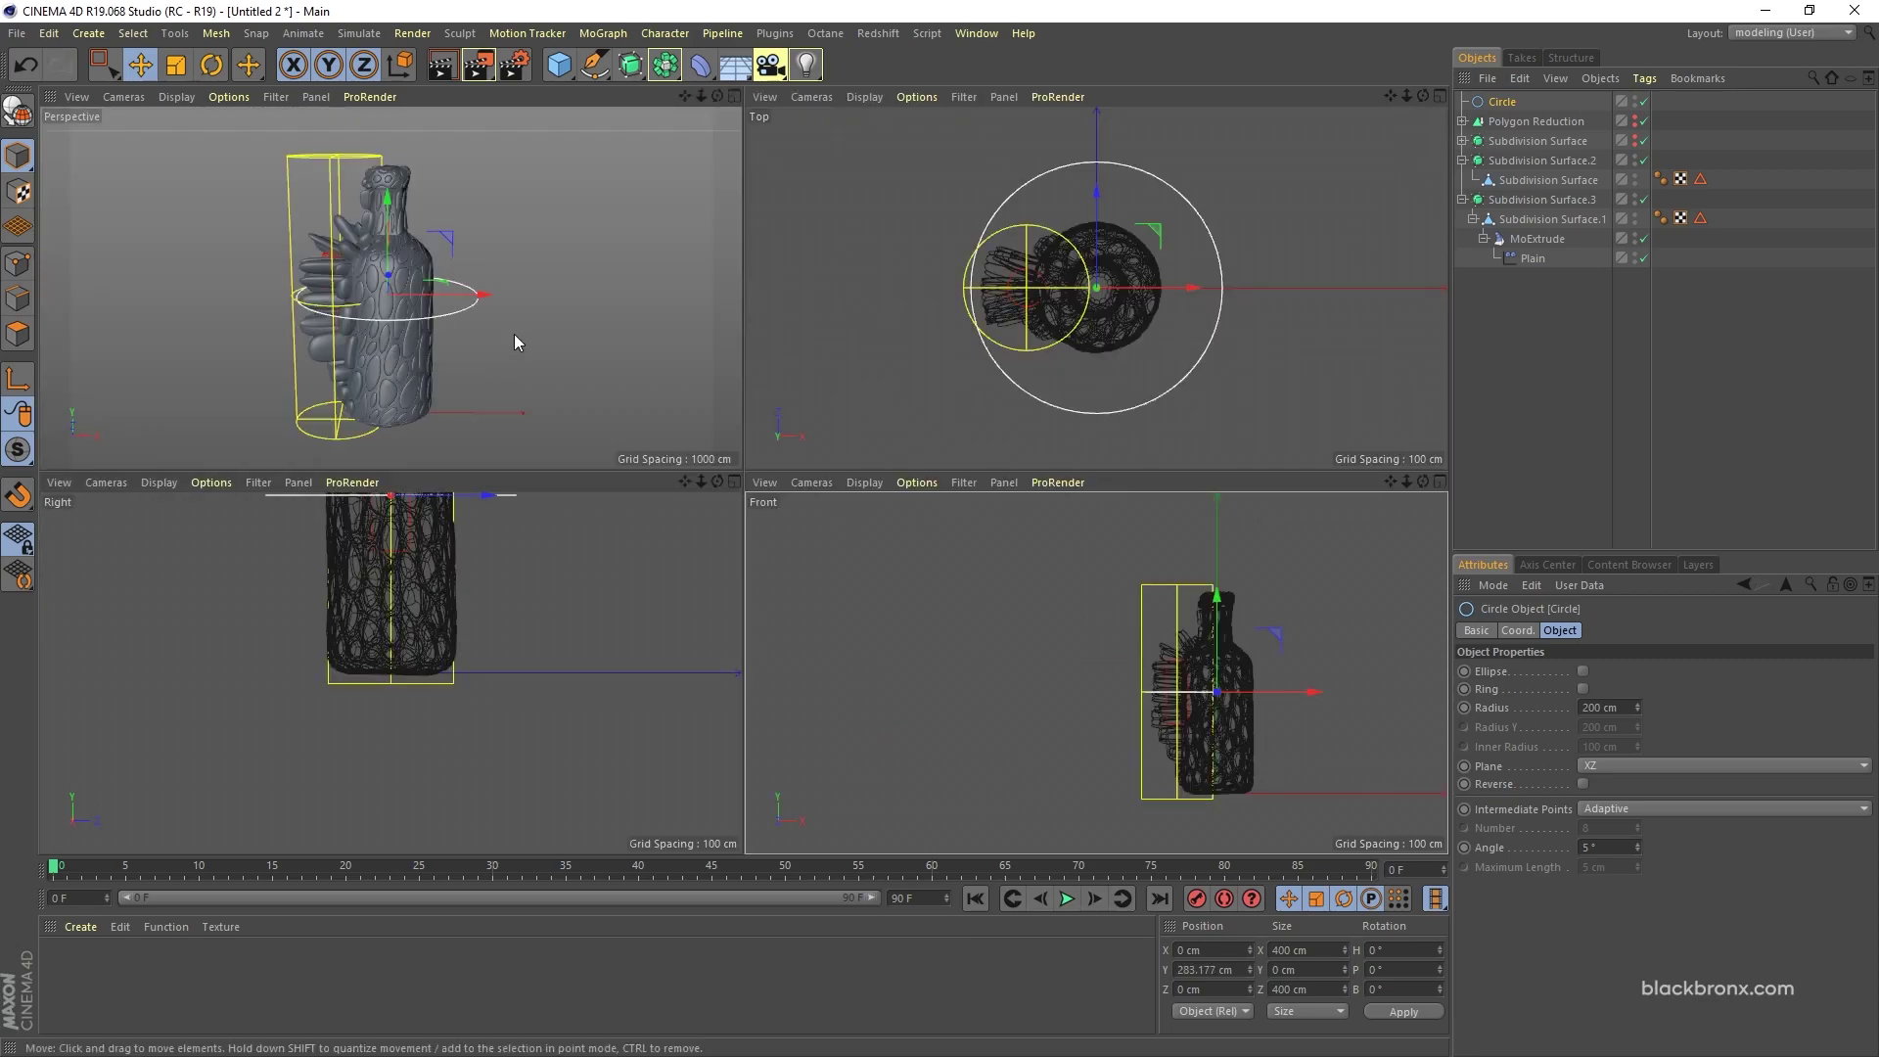
middle_click(532, 331)
left_click_drag(579, 395, 630, 450, "alt")
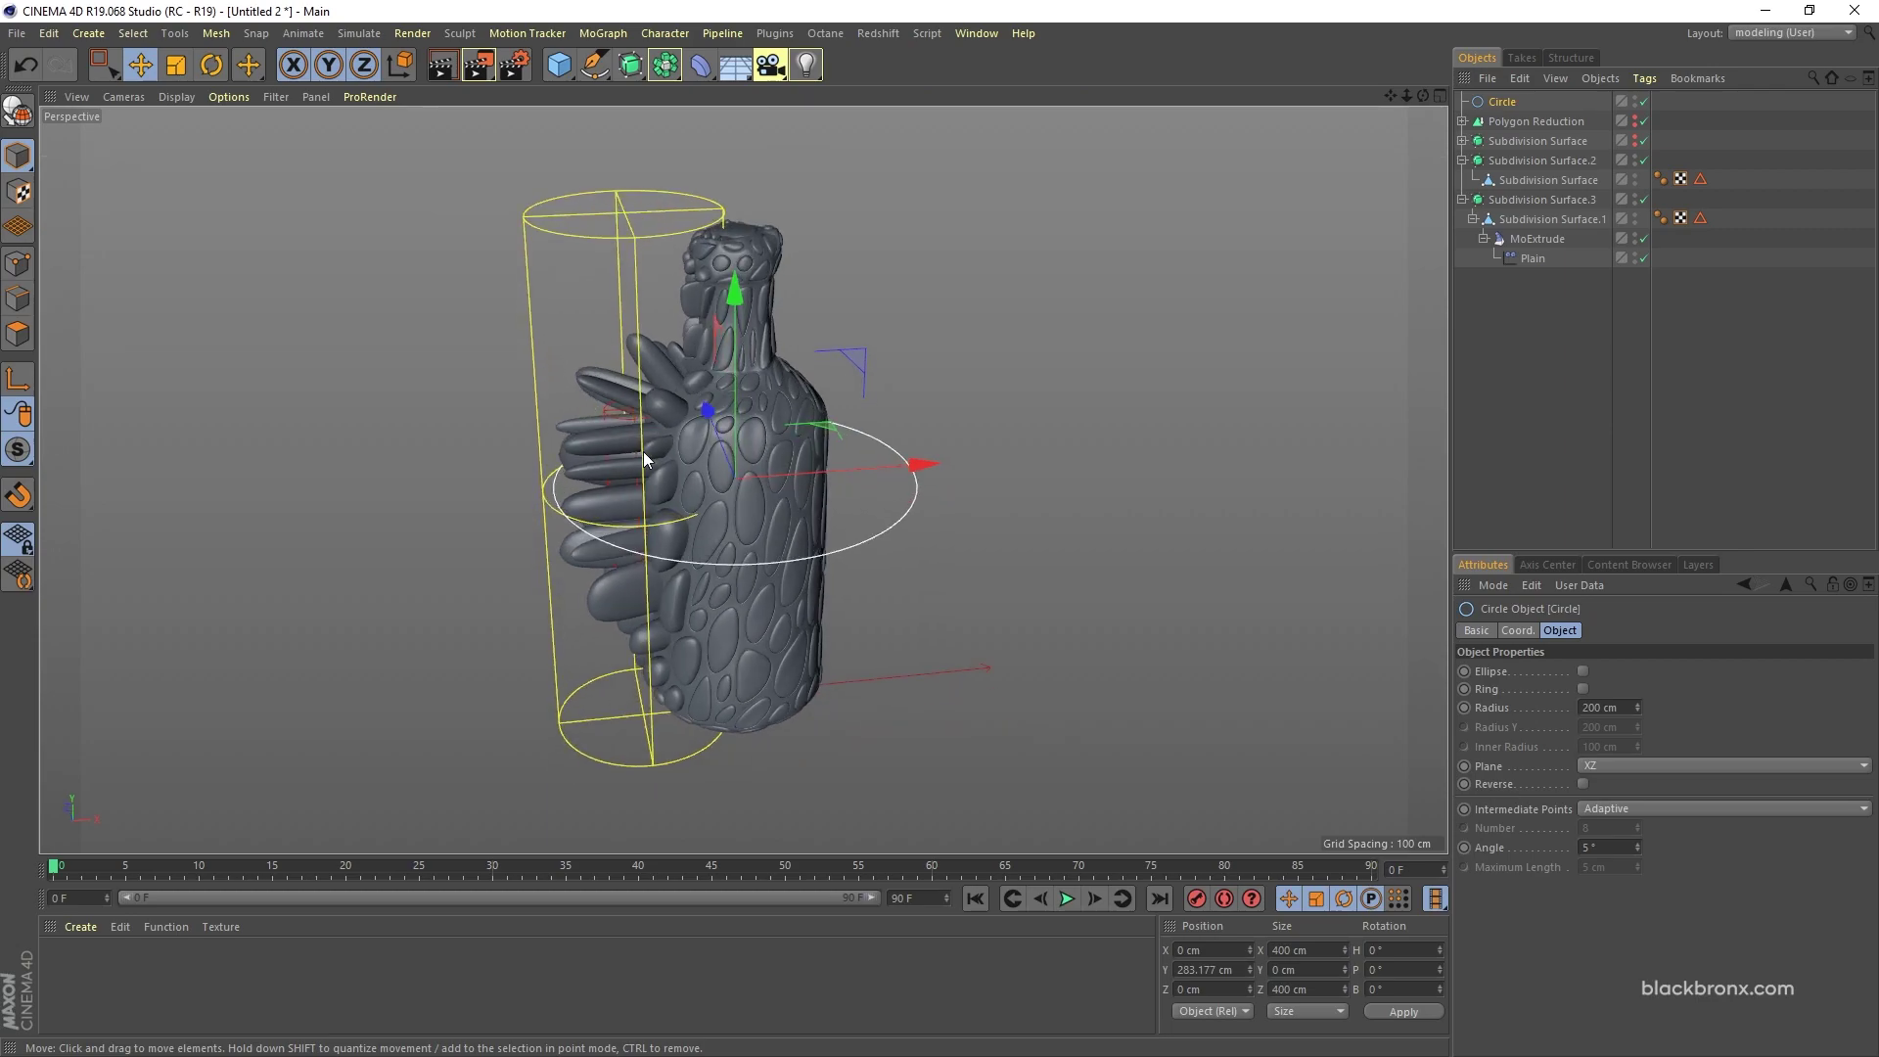
Step: Add an Align to Spline tag to the Plain effector and use the Circle spline as its spline path
left_click(1531, 260)
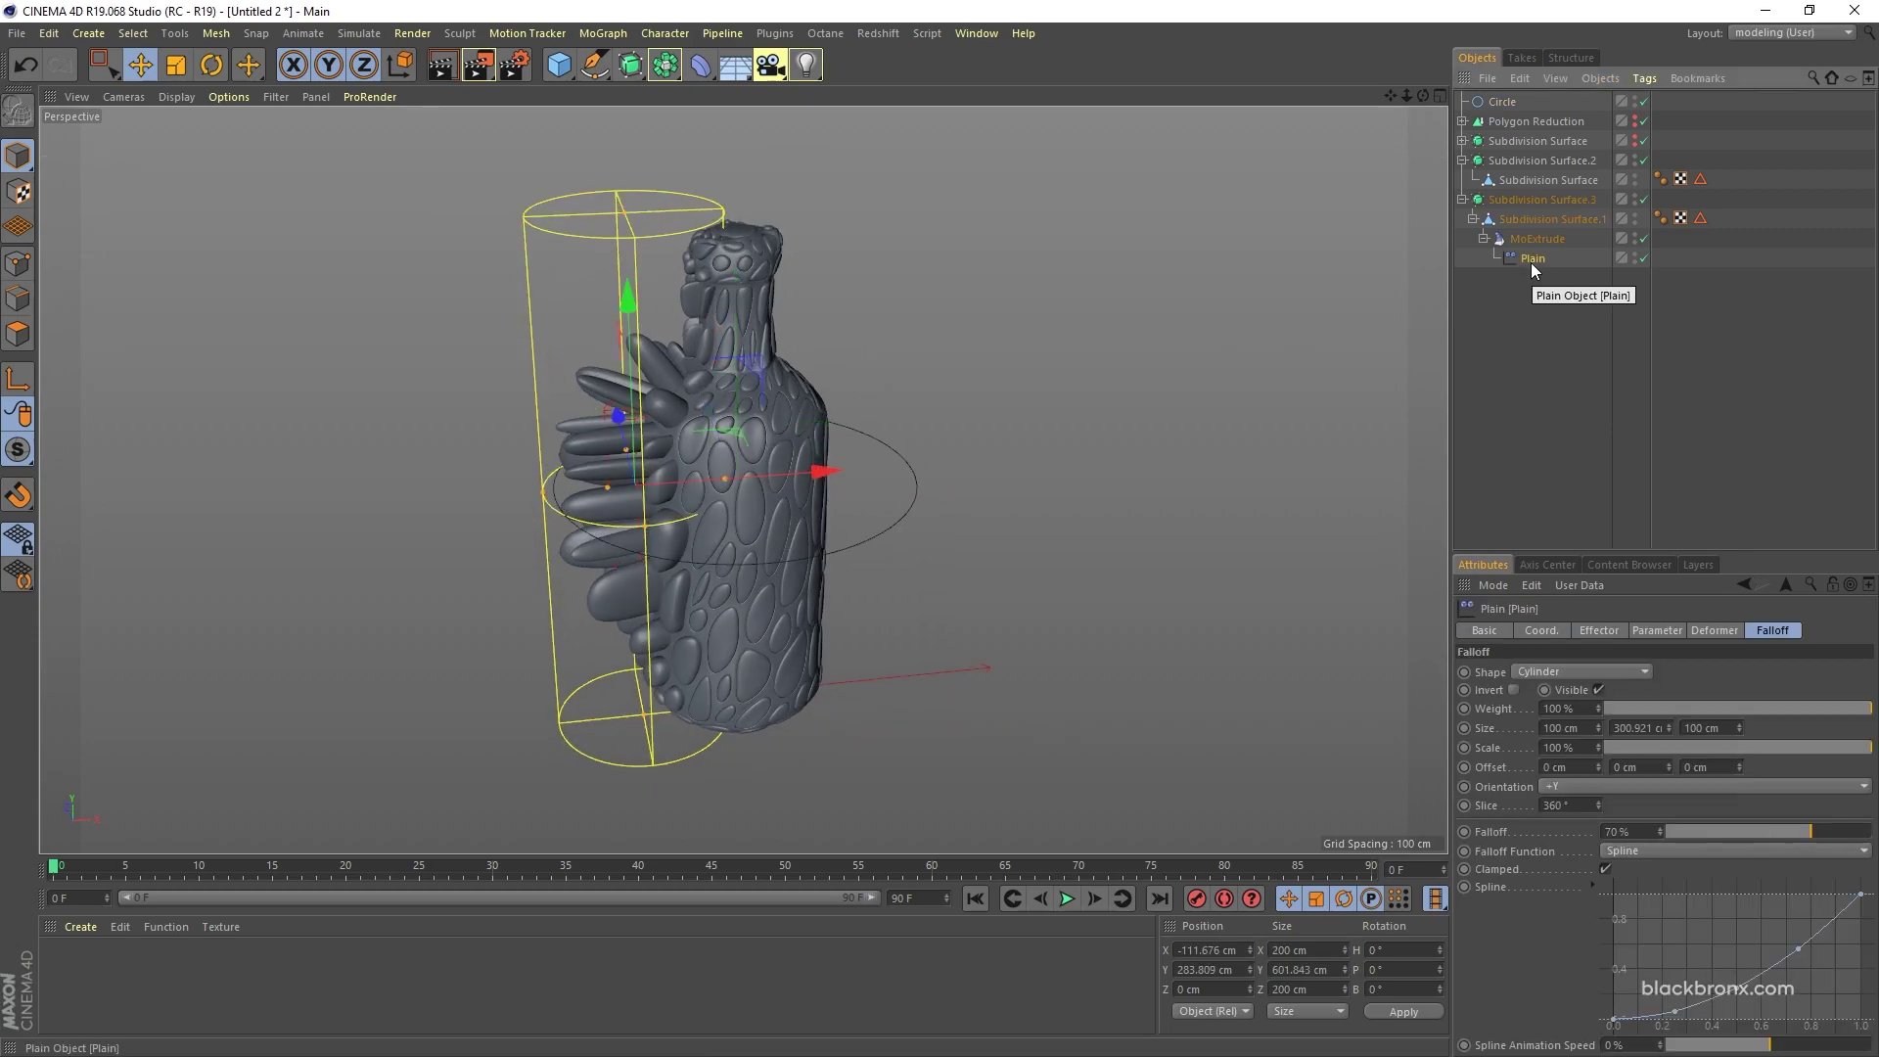
right_click(1531, 262)
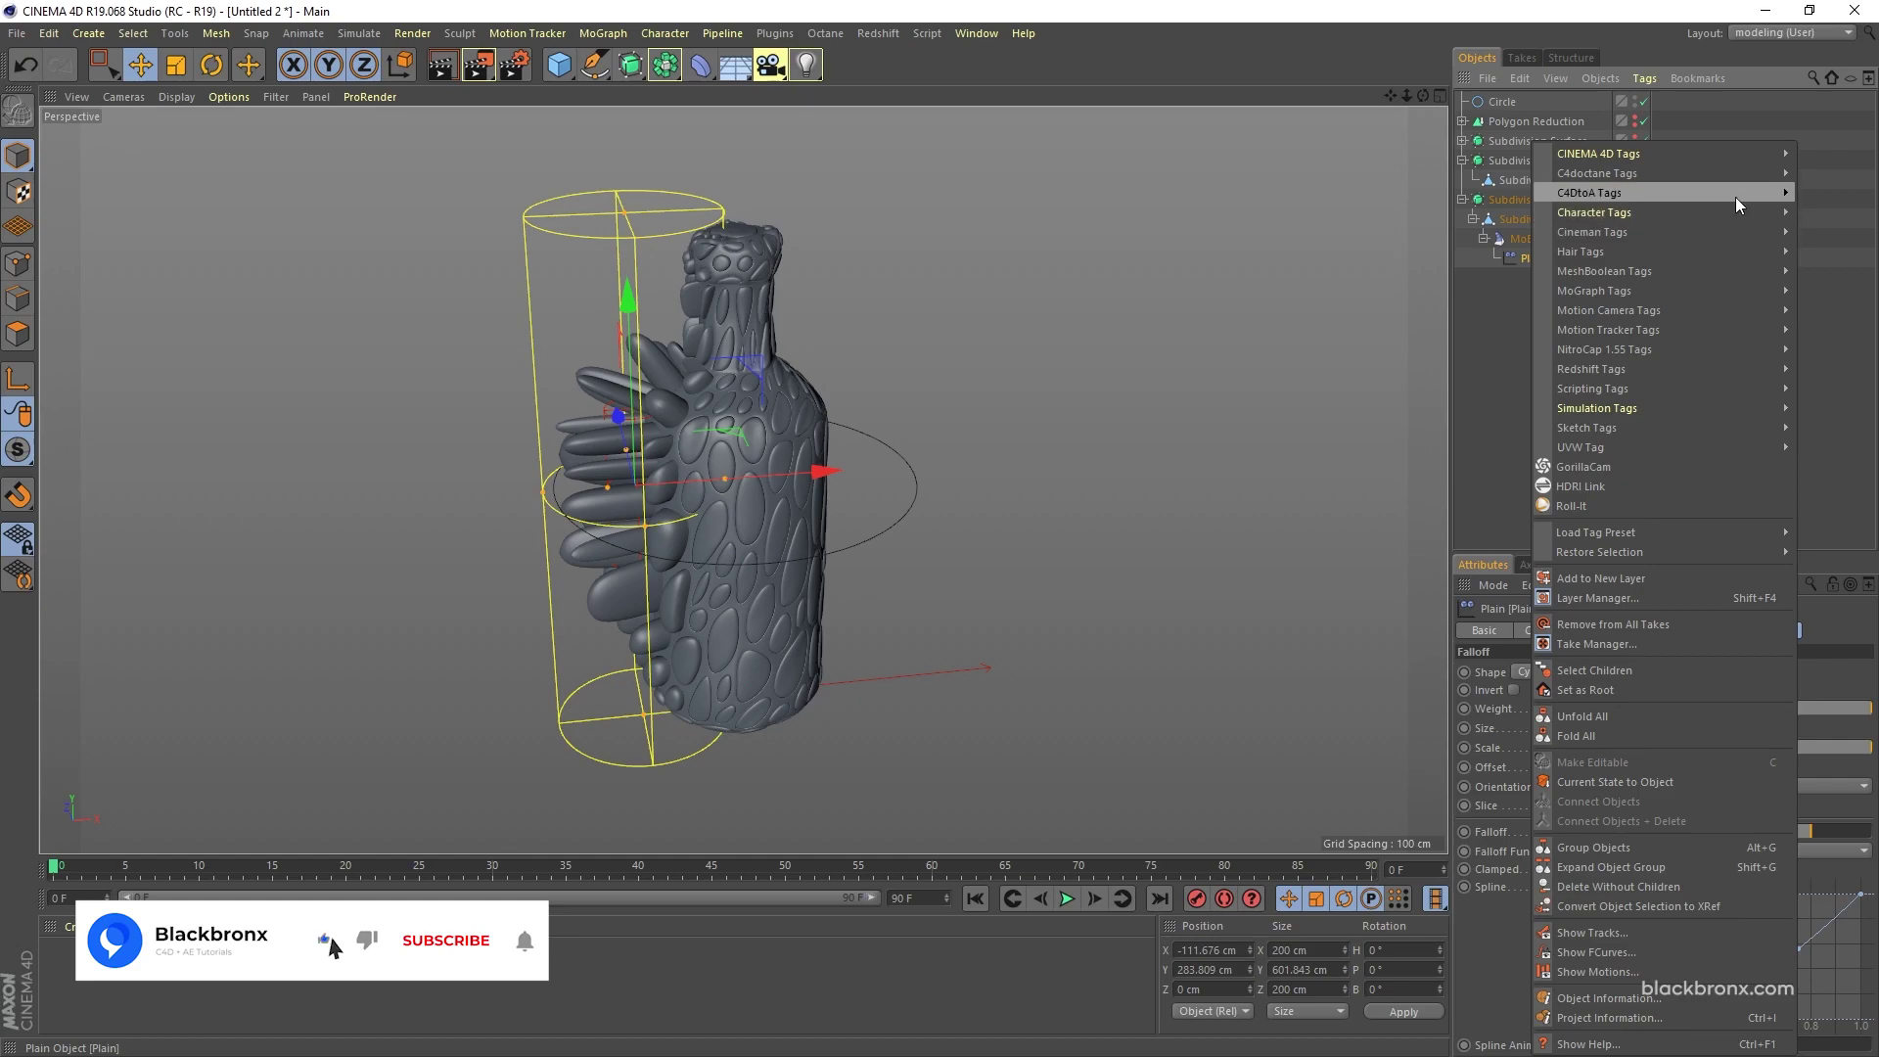
mouse_move(1770, 157)
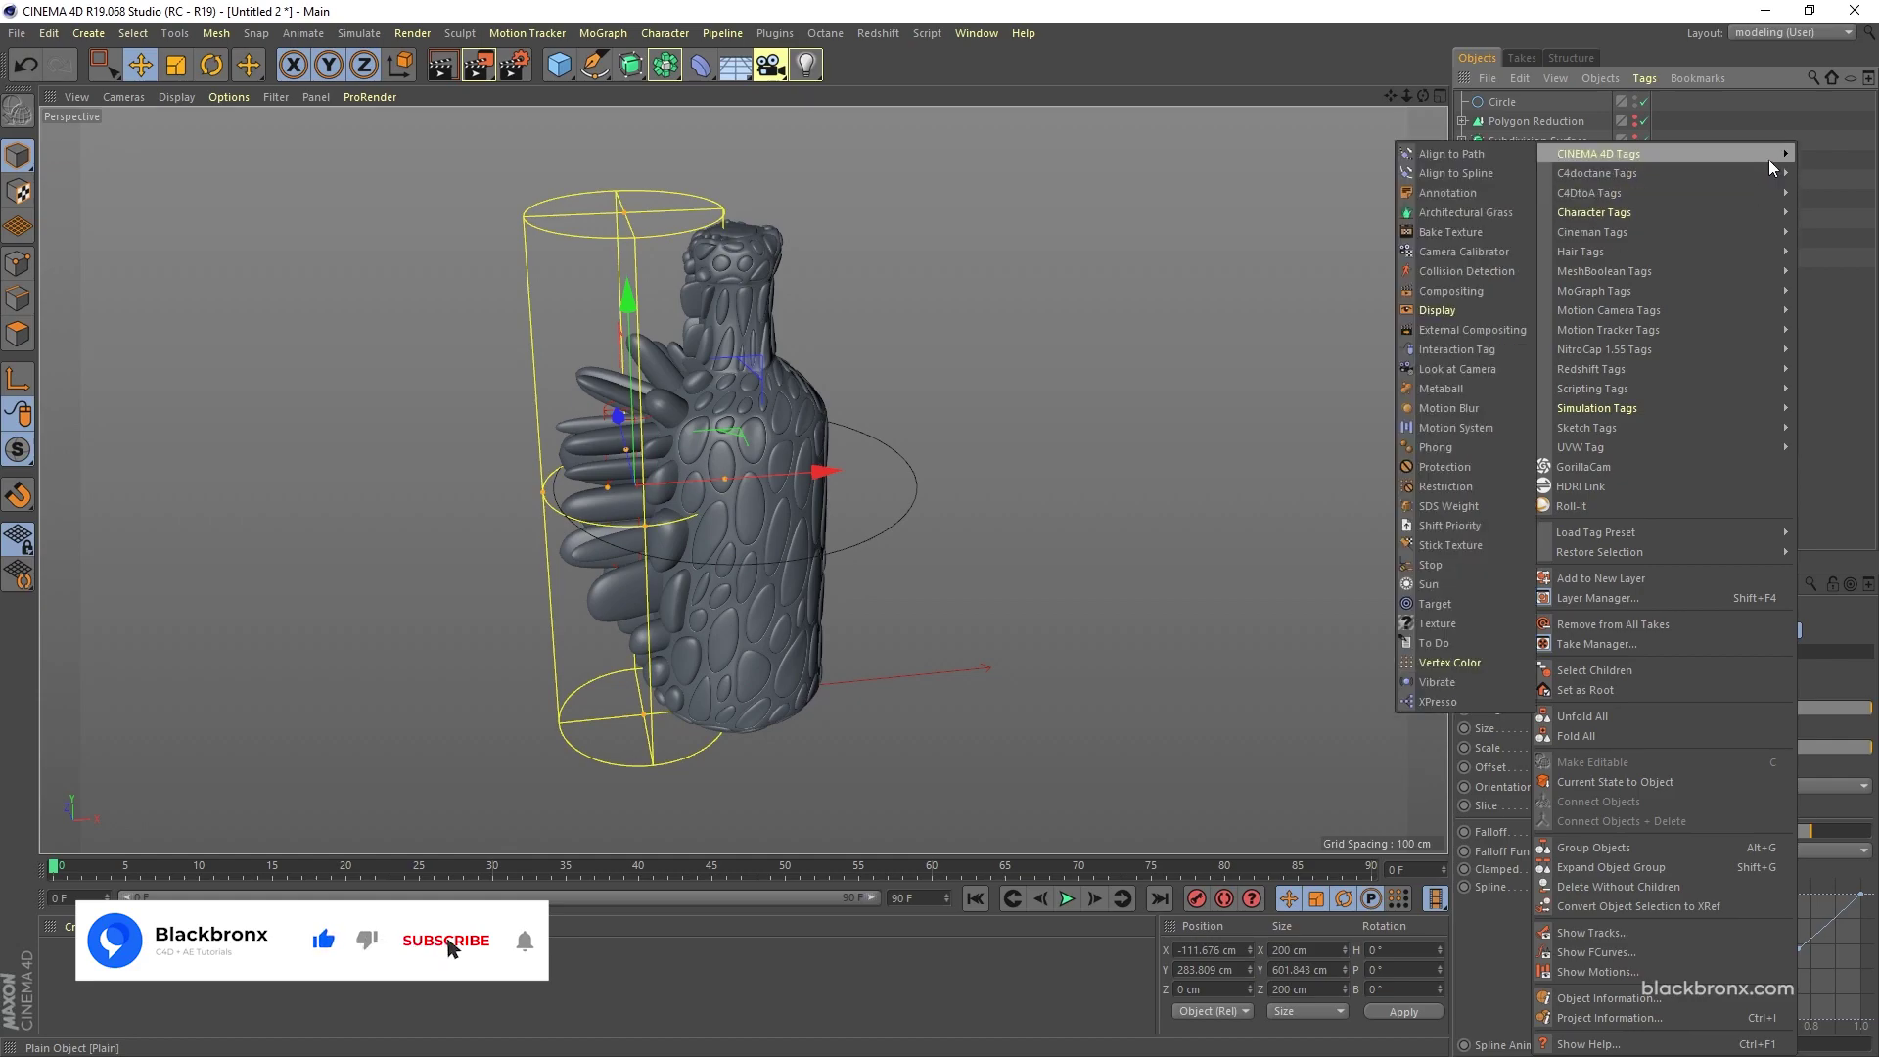
left_click(1463, 175)
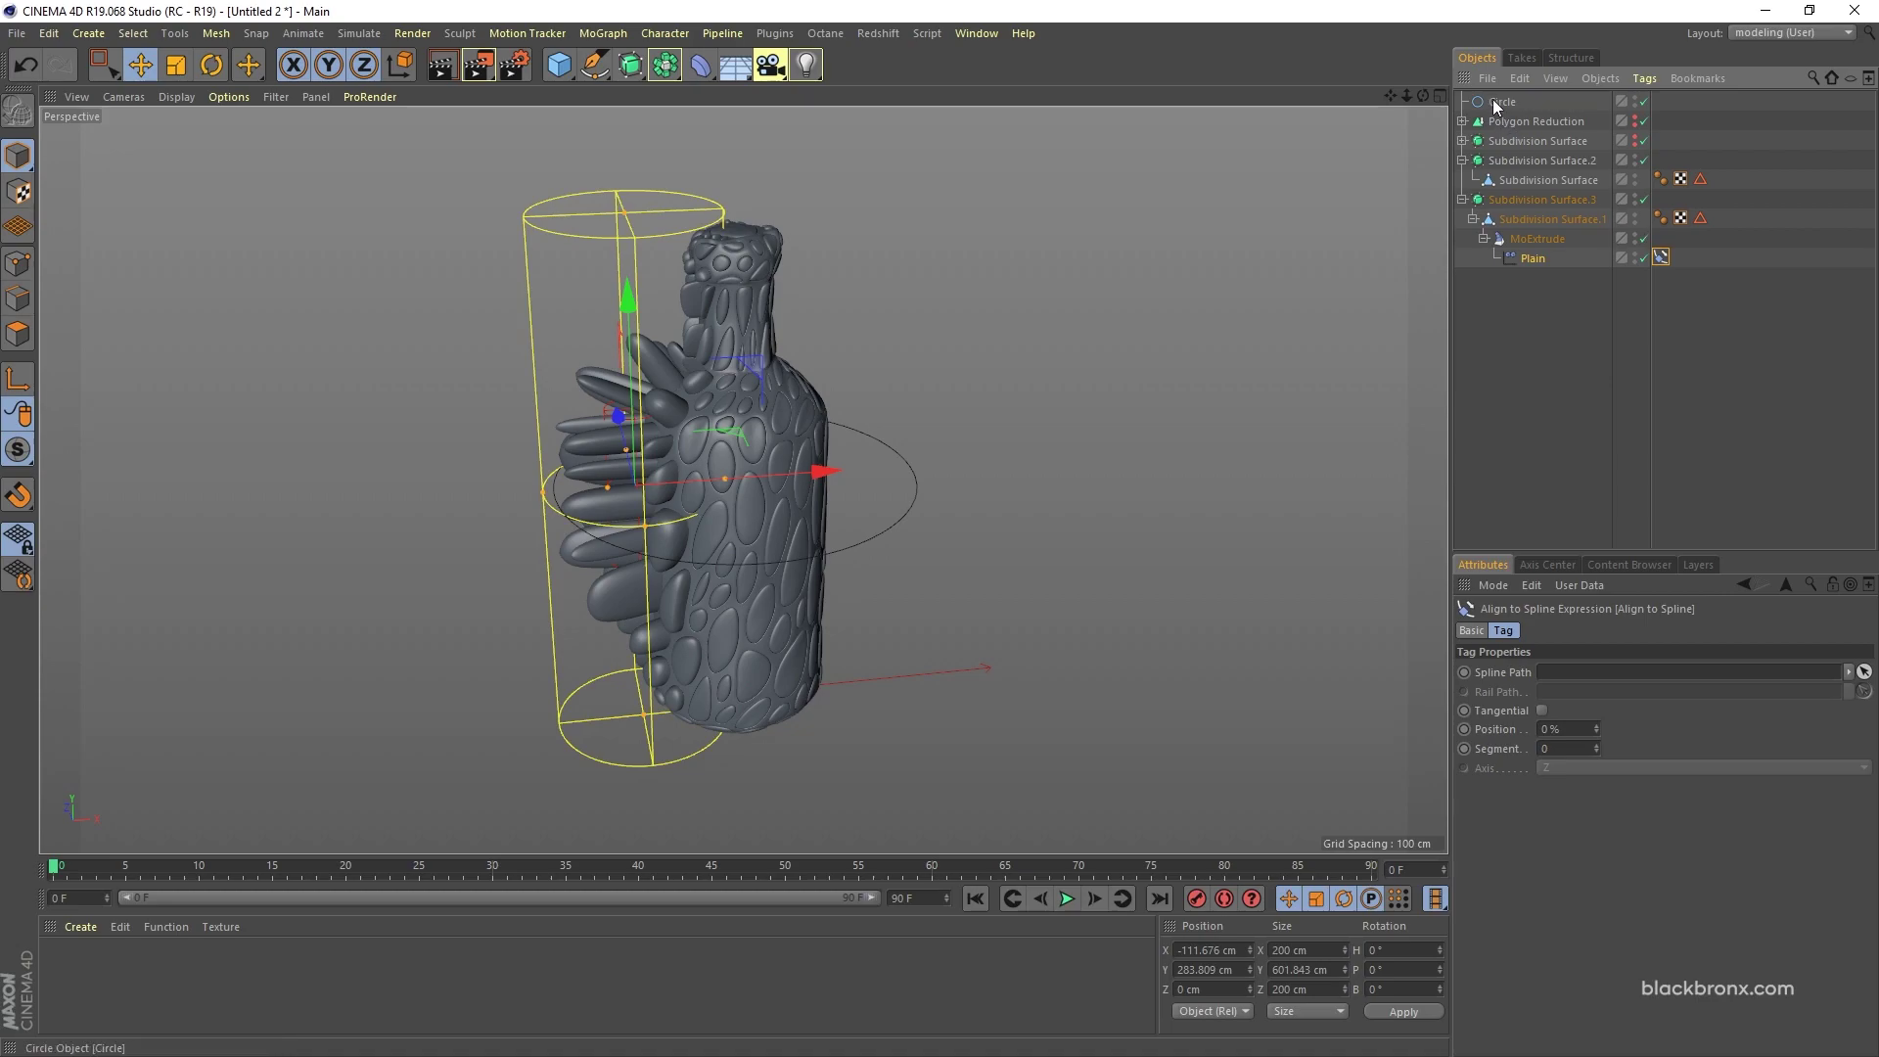
left_click_drag(1494, 102, 1565, 671)
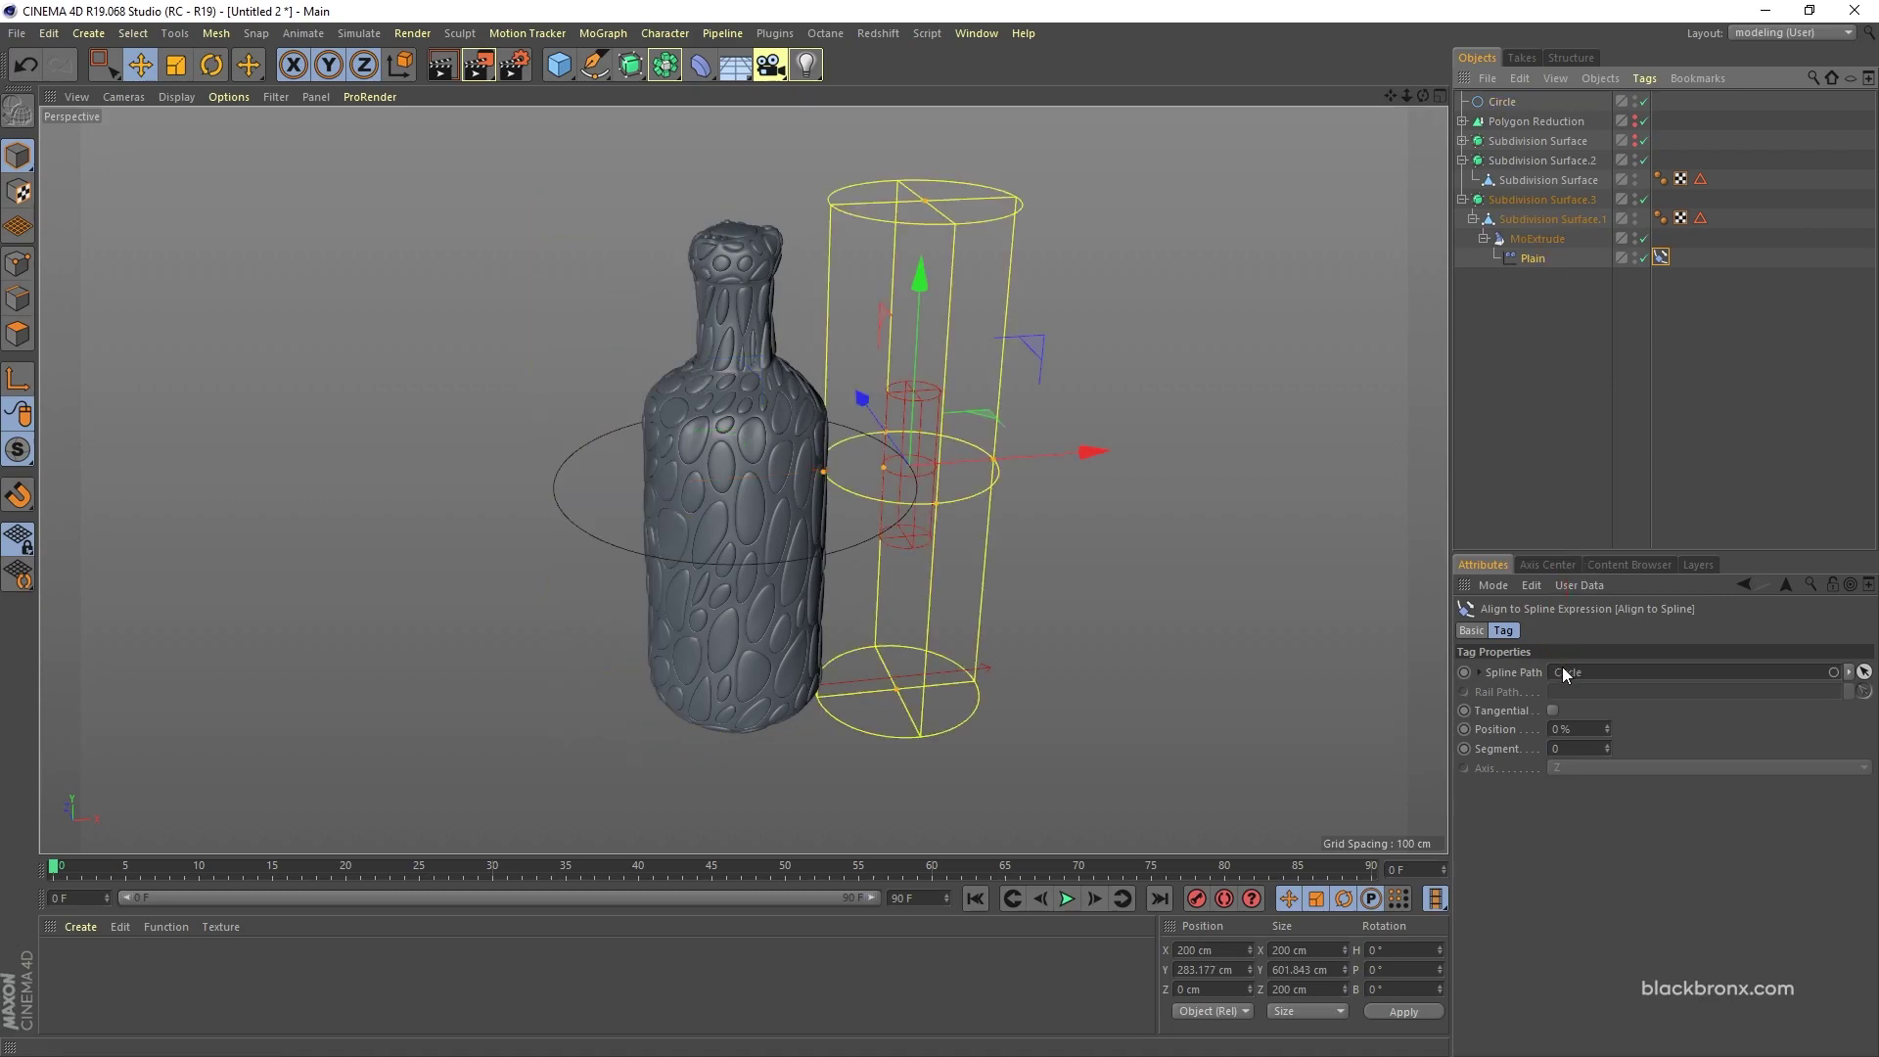
Step: Scale the circle spline down to a radius of about 113 cm so the cylindrical falloff overlaps the bottle's side
left_click_drag(1000, 665, 925, 614, "alt")
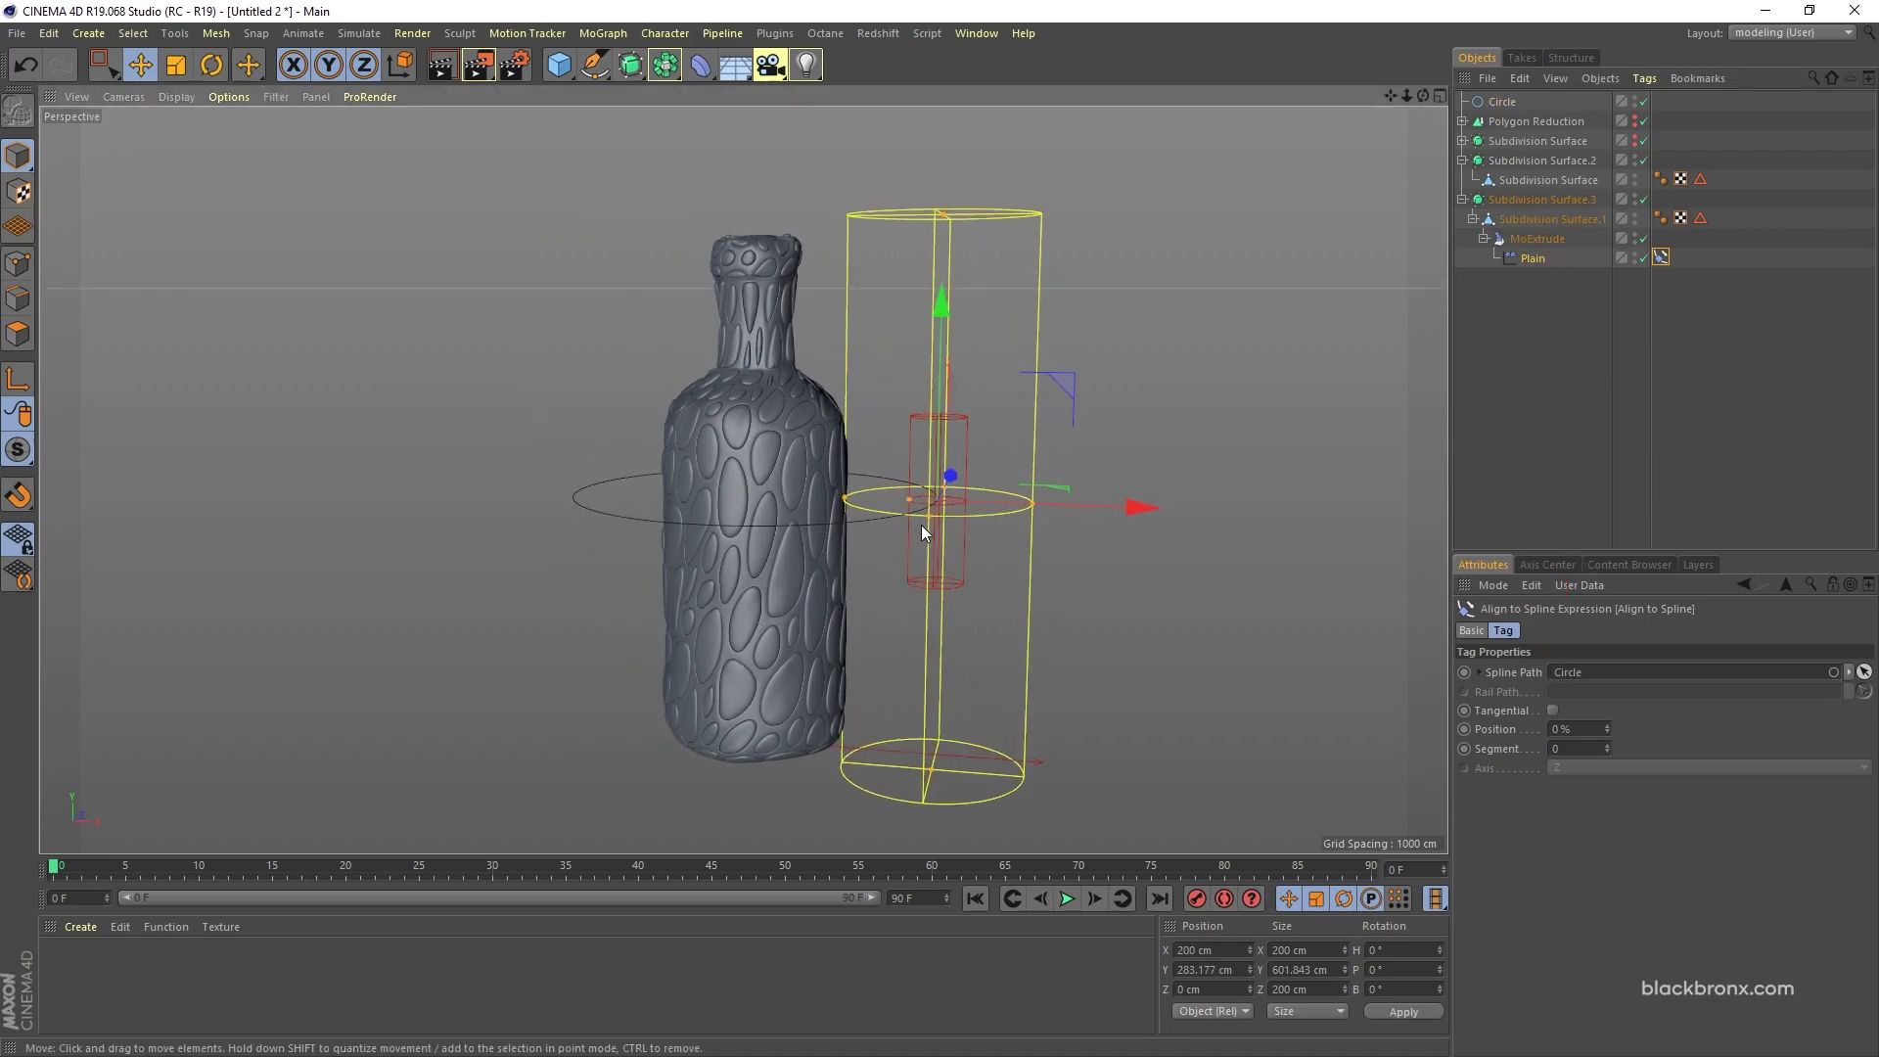
left_click_drag(920, 525, 1084, 511, "alt")
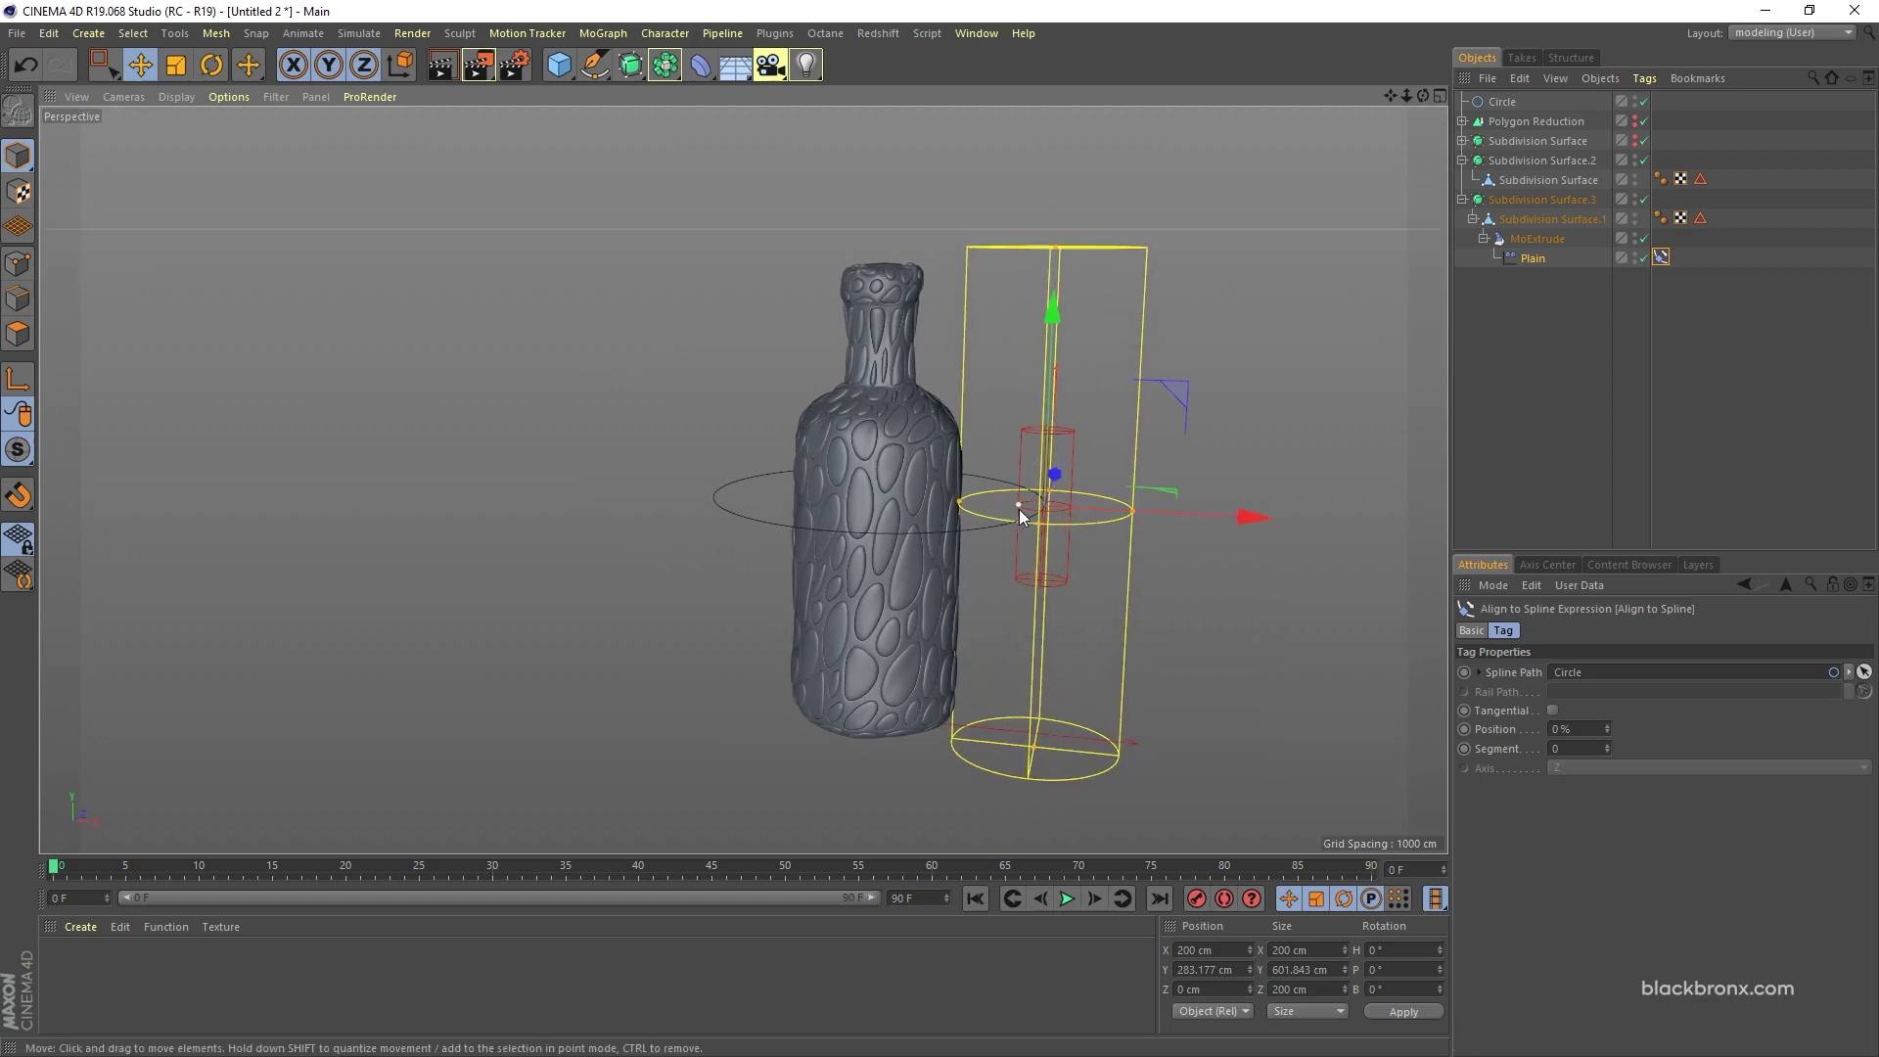
left_click(1504, 101)
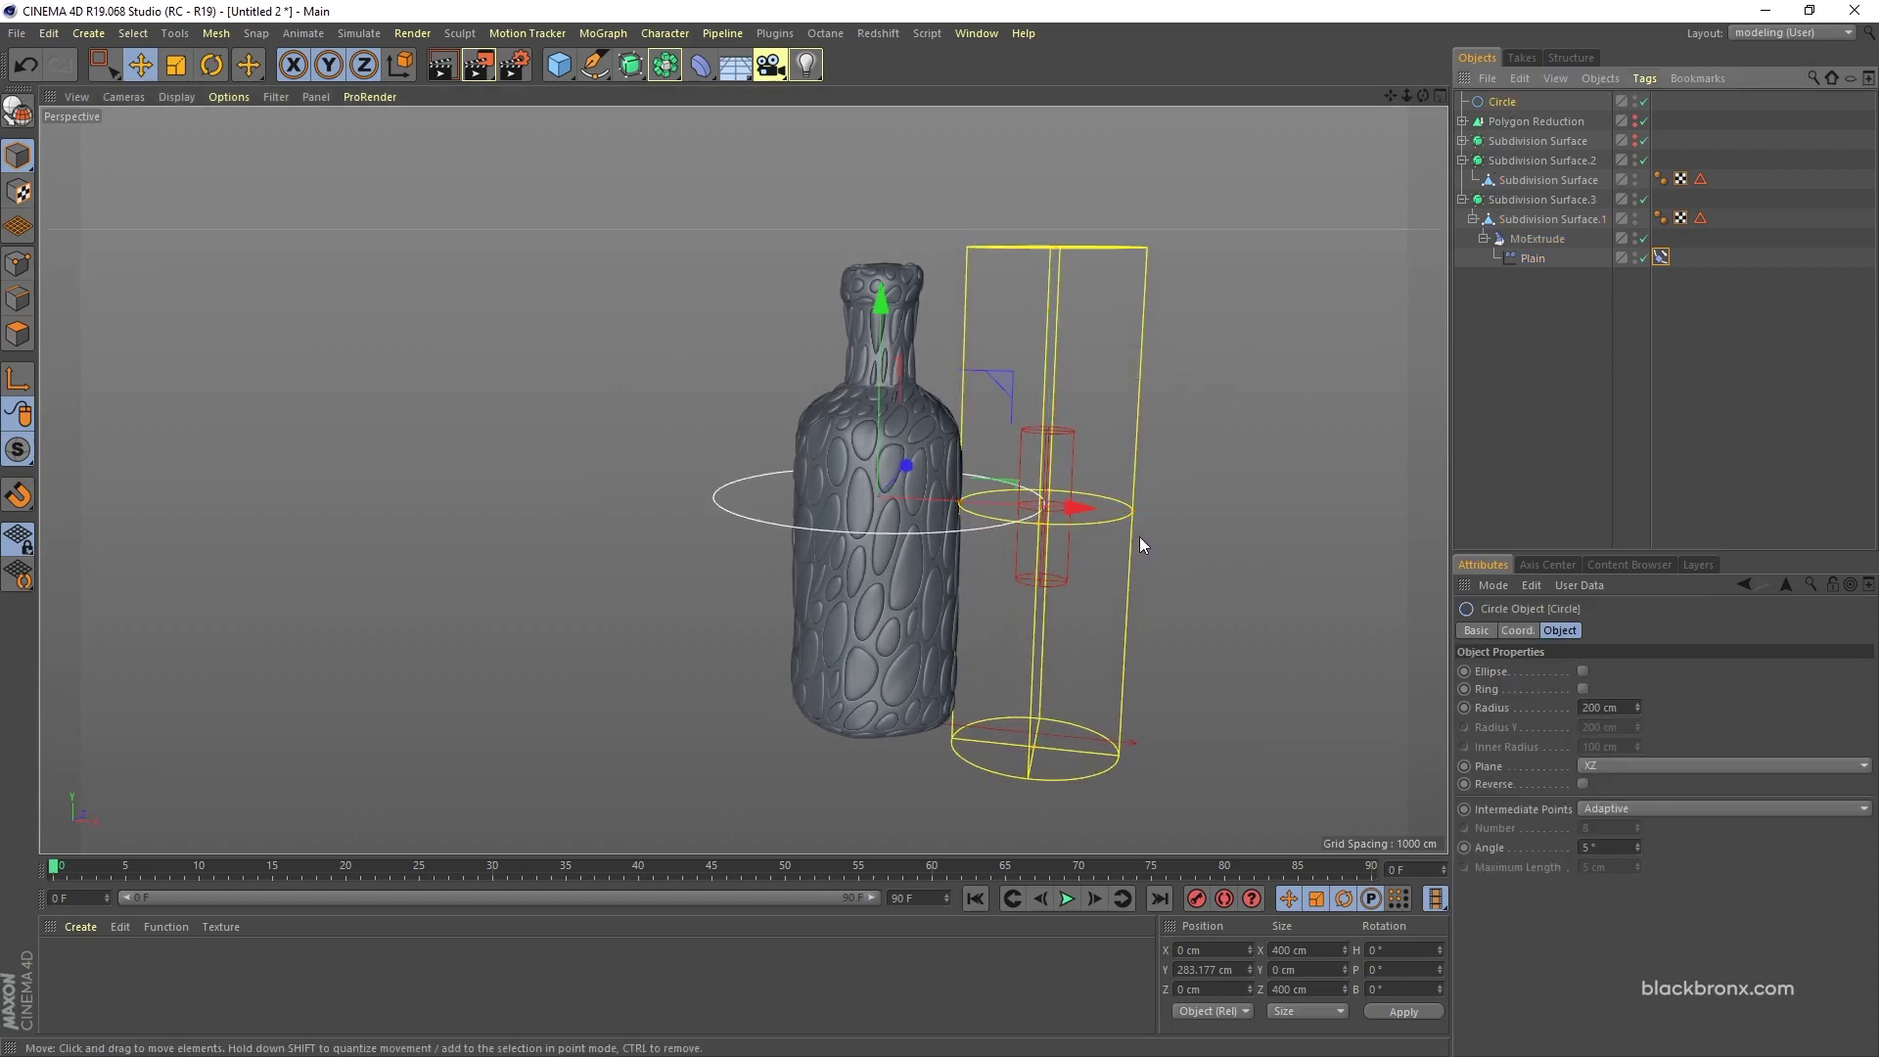
key("t")
left_click_drag(1189, 497, 908, 614)
left_click_drag(1153, 661, 974, 599, "alt")
left_click(1076, 499)
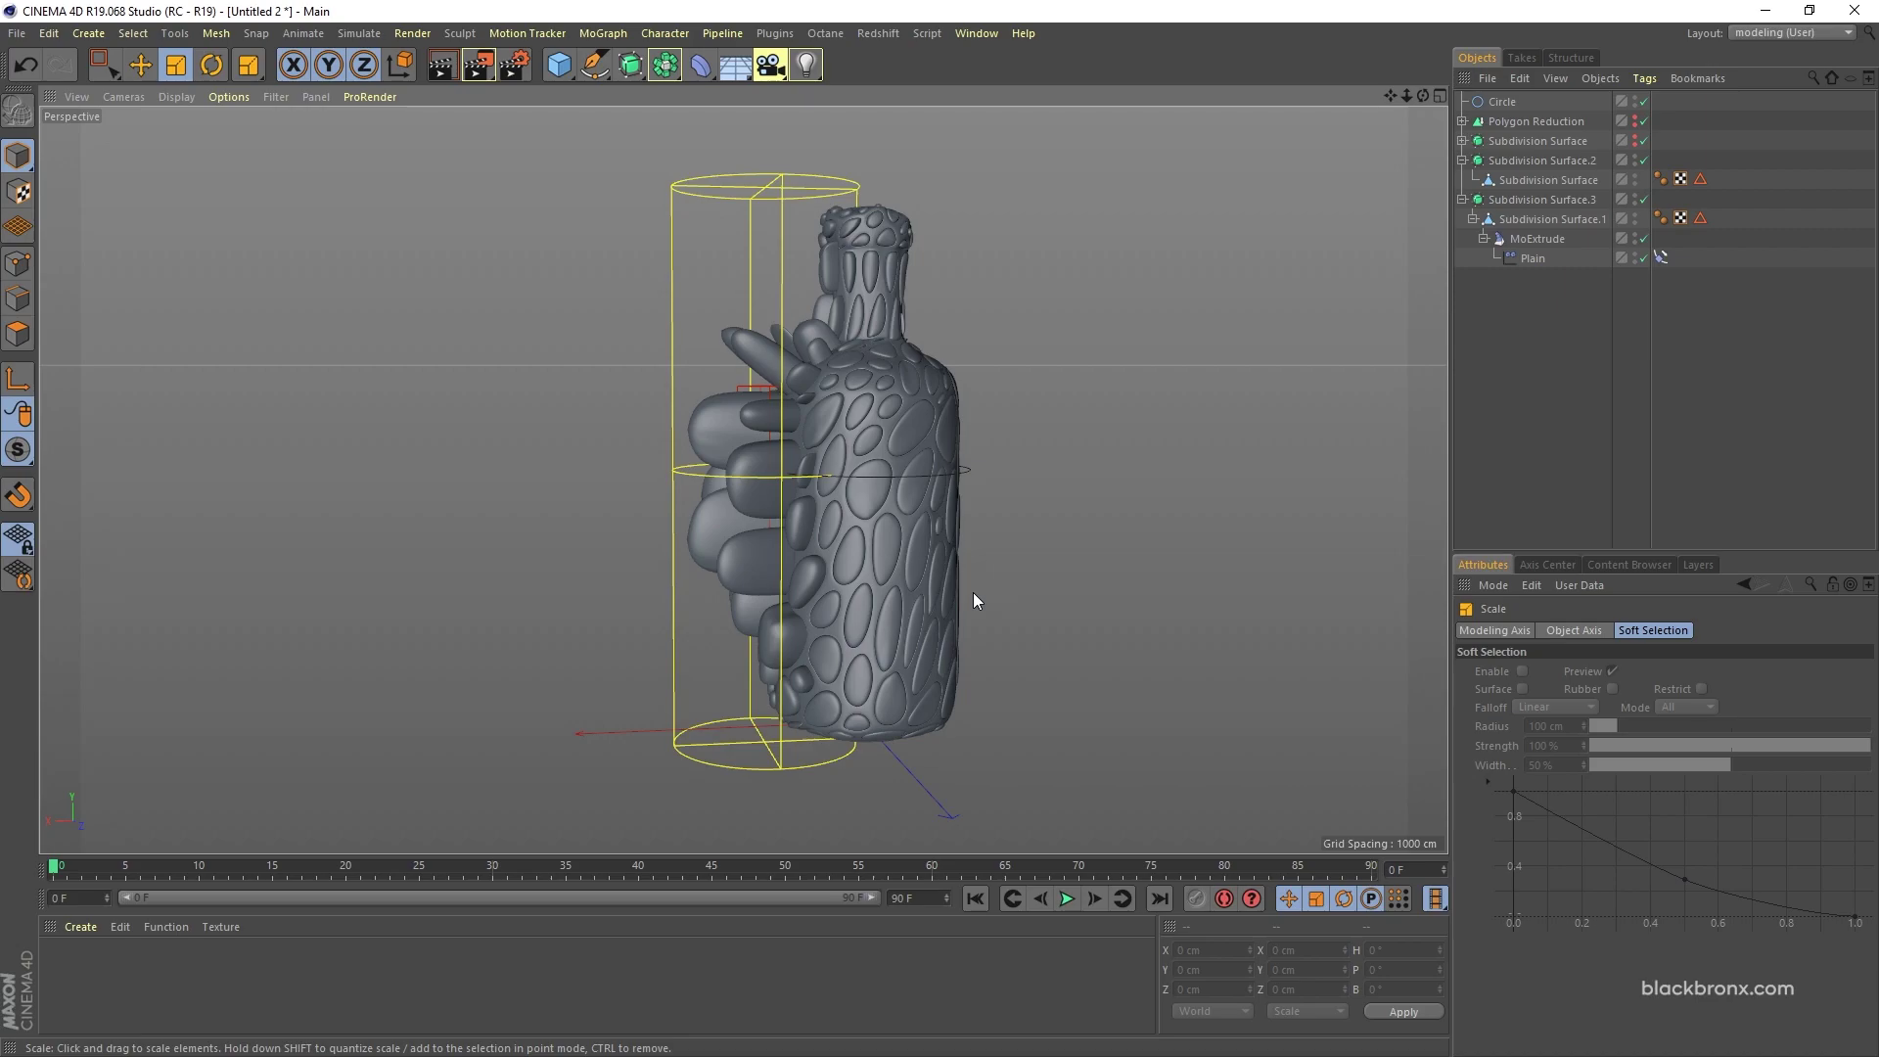
Step: Keyframe the Align to Spline tag's Position at 0% on frame 0 and 100% on frame 35, and return to the start
left_click(1662, 259)
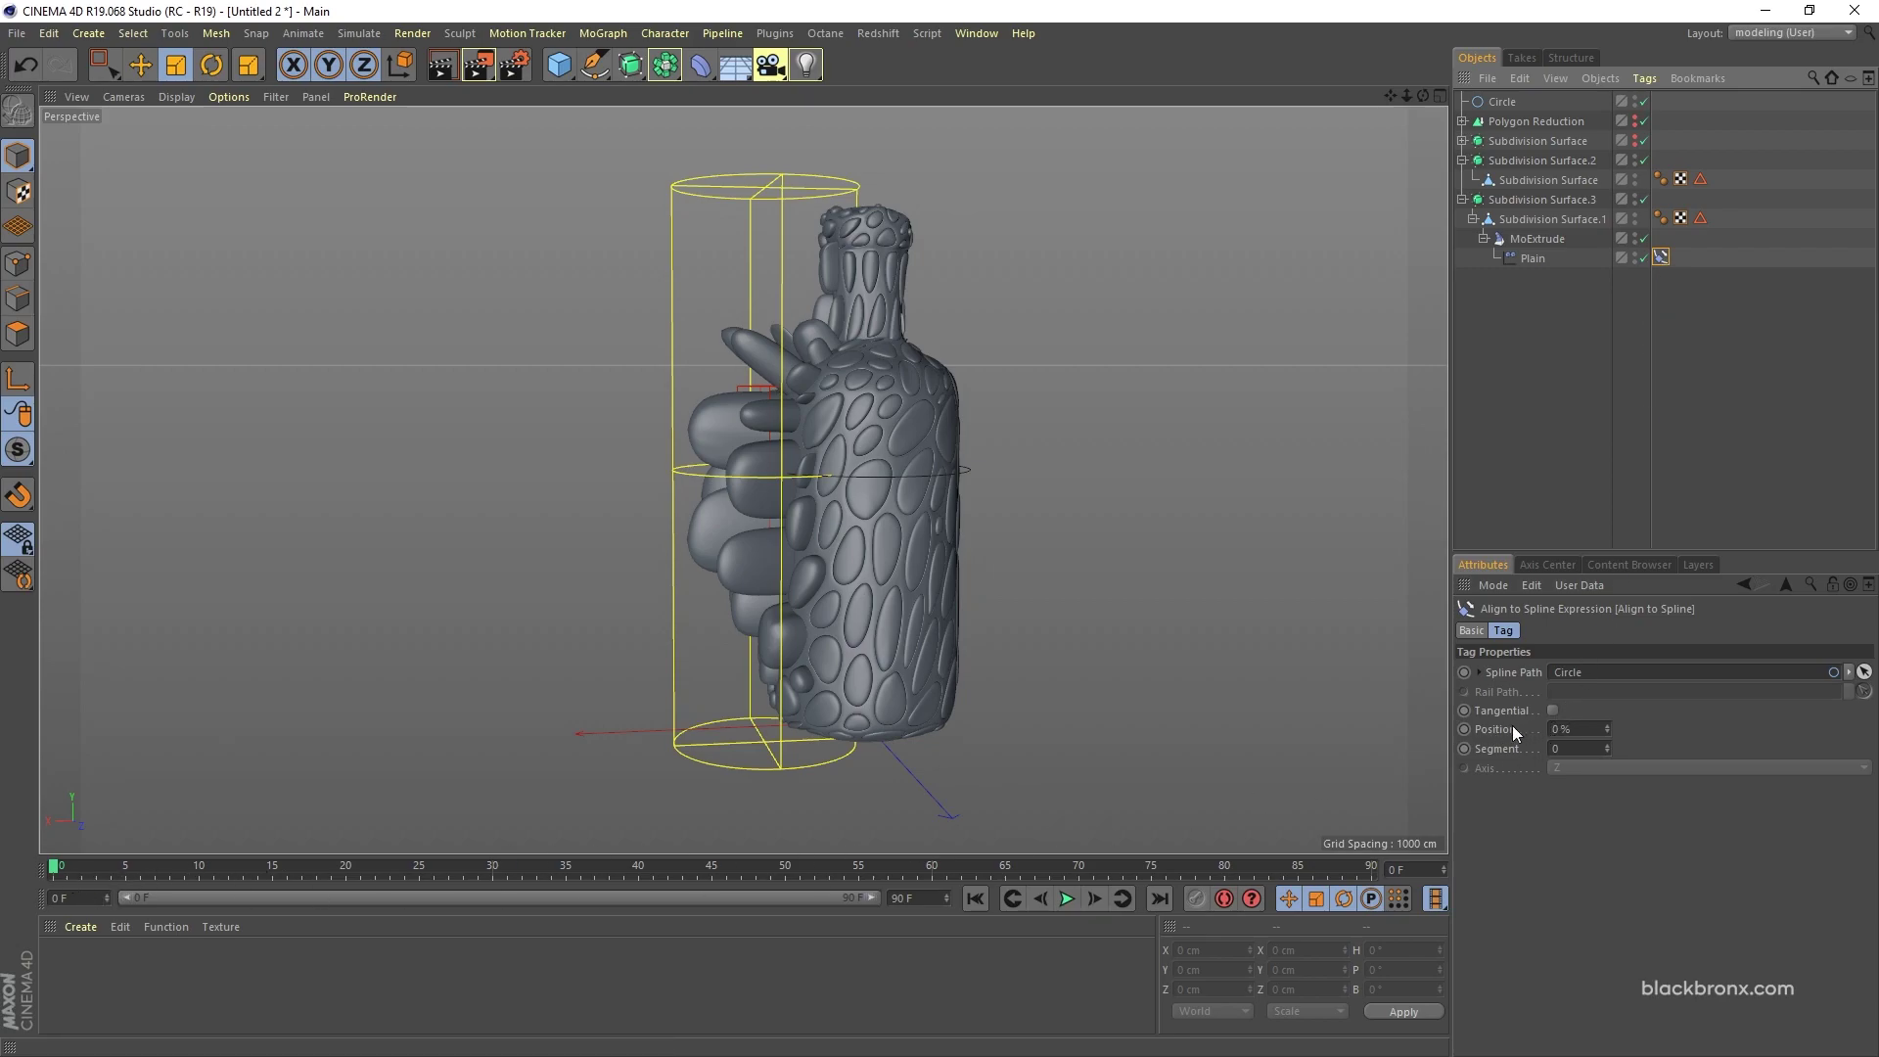
left_click(1465, 729, "ctrl")
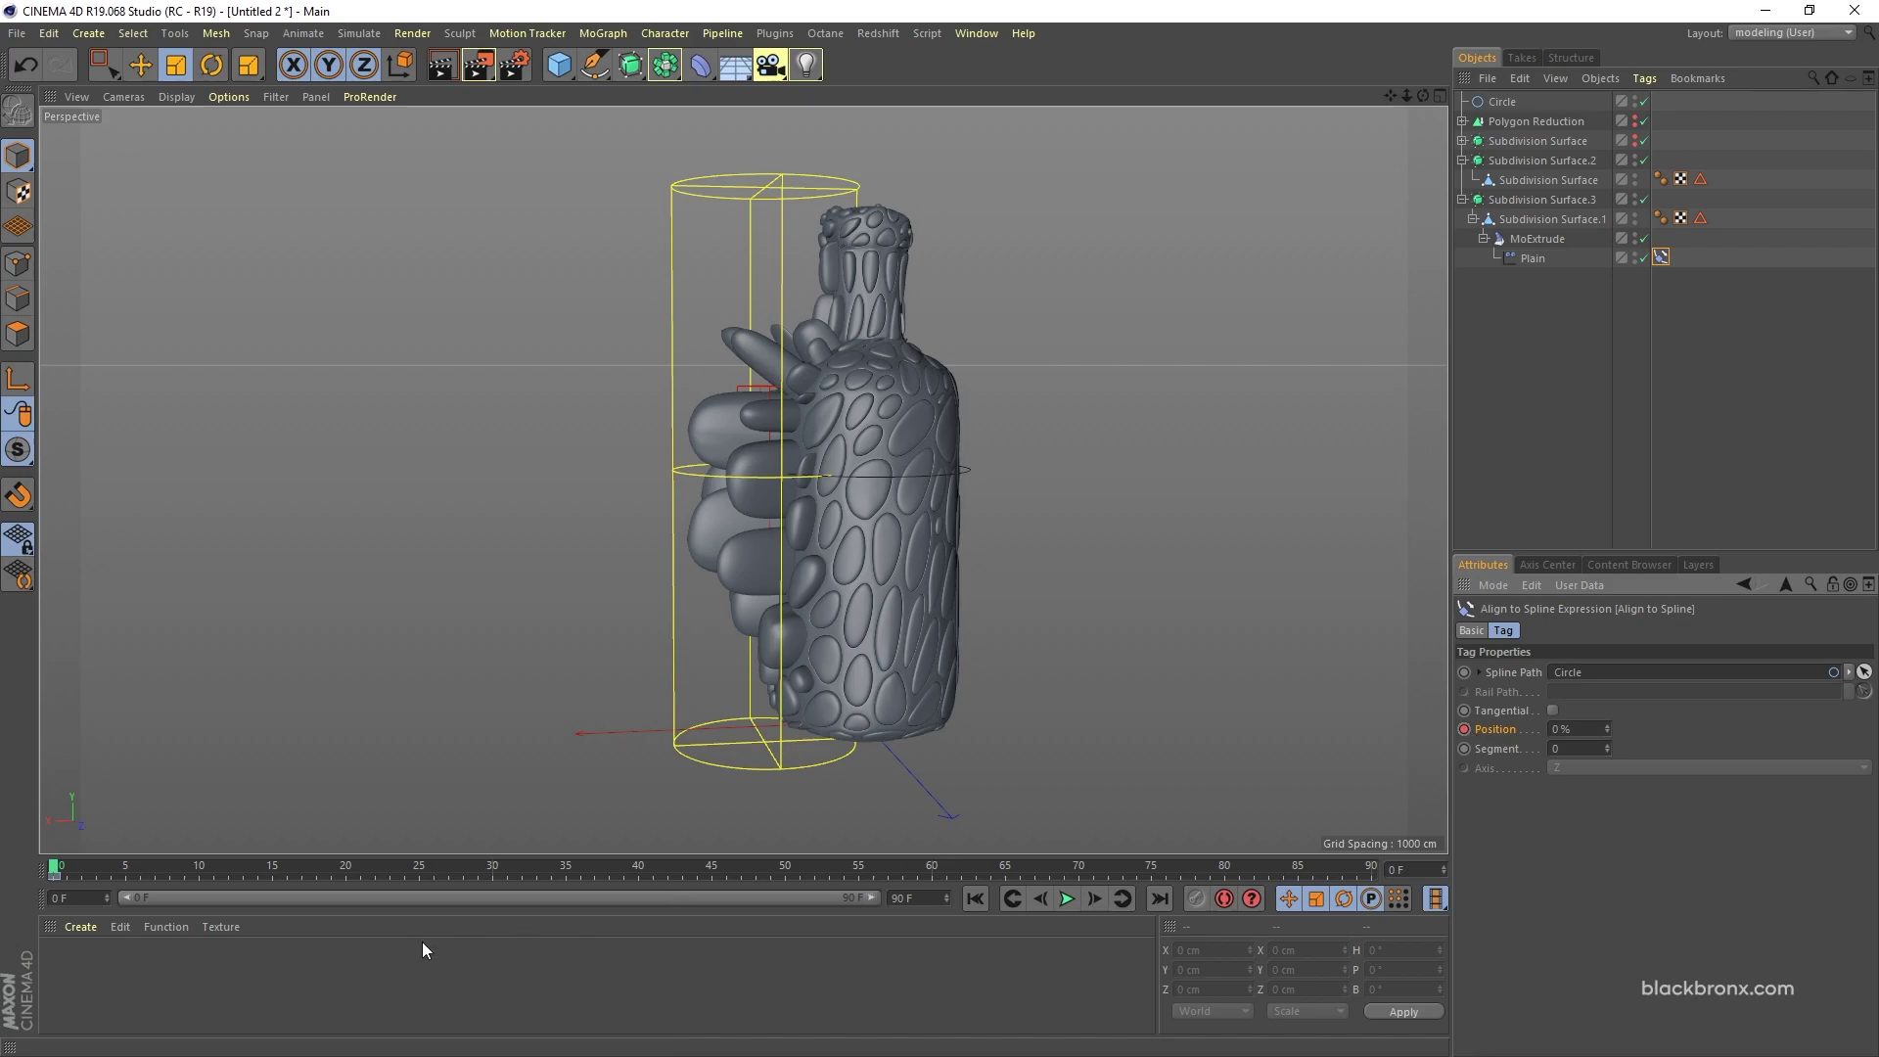
left_click_drag(59, 871, 575, 899)
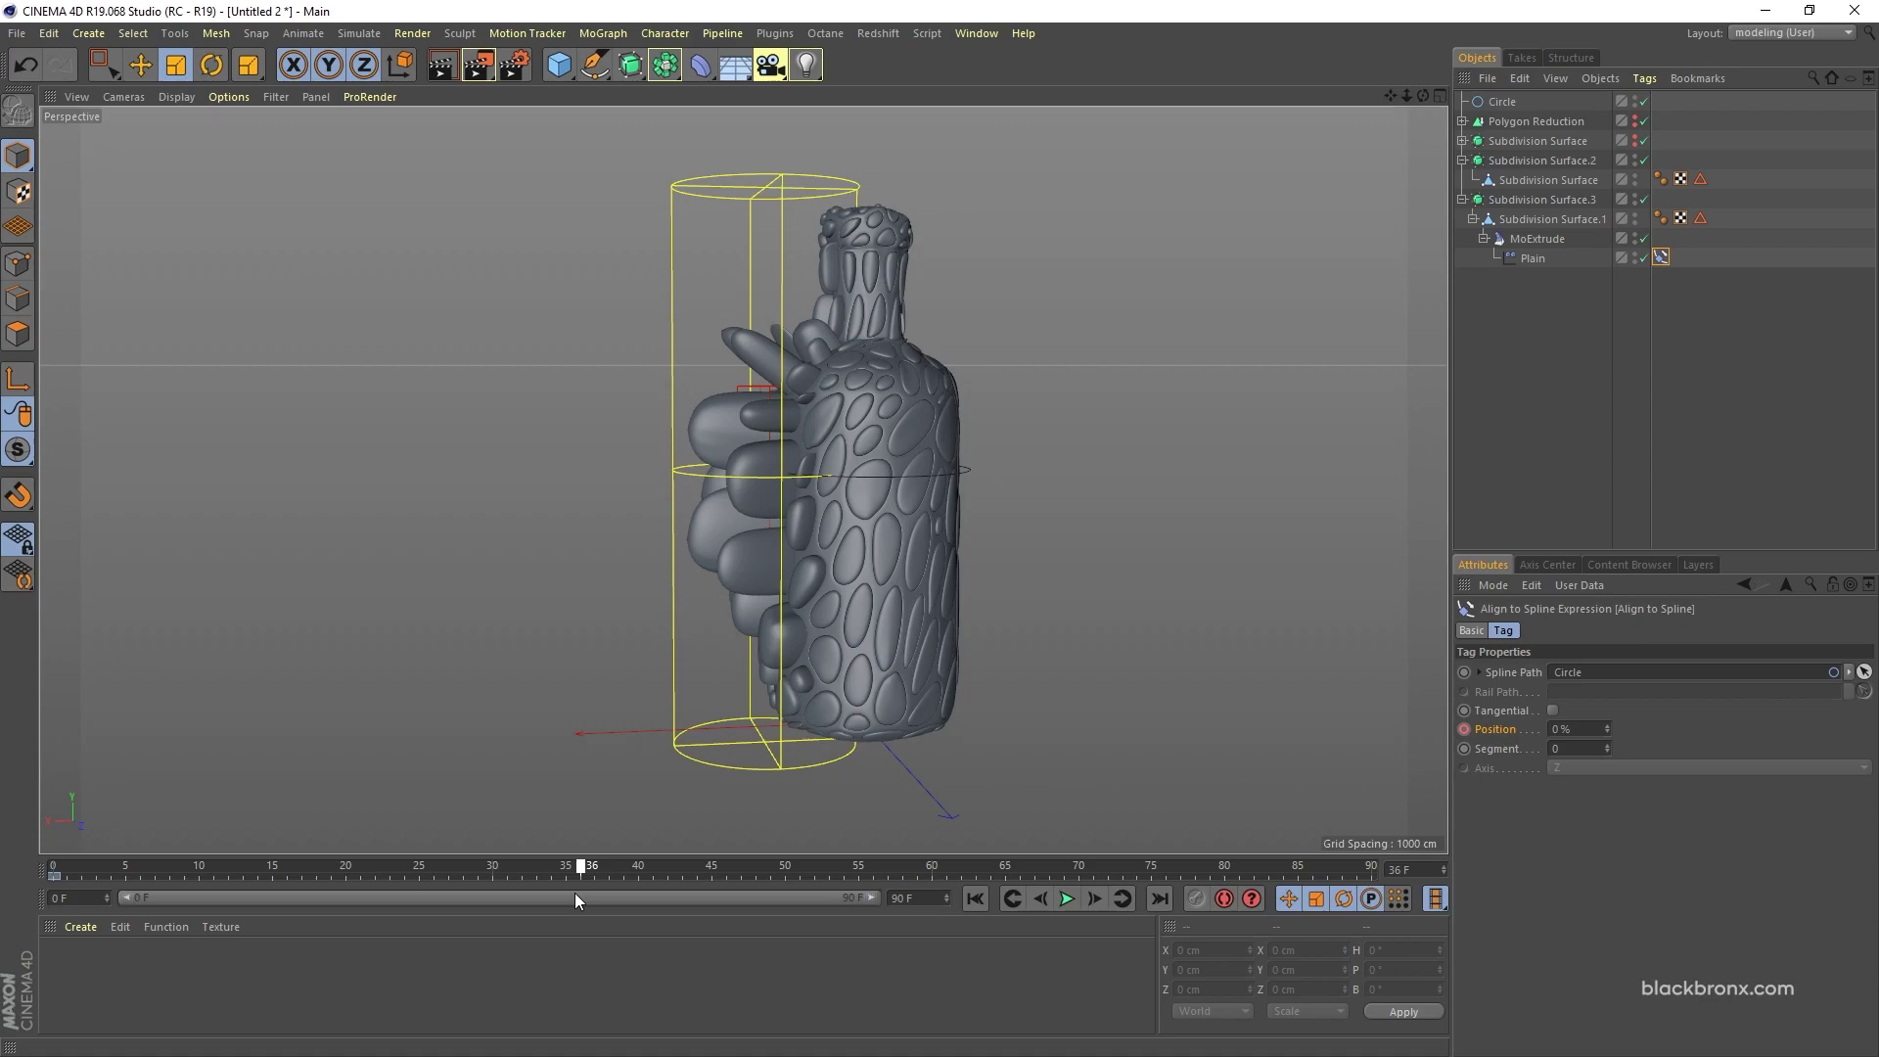
left_click(1580, 729)
type("100")
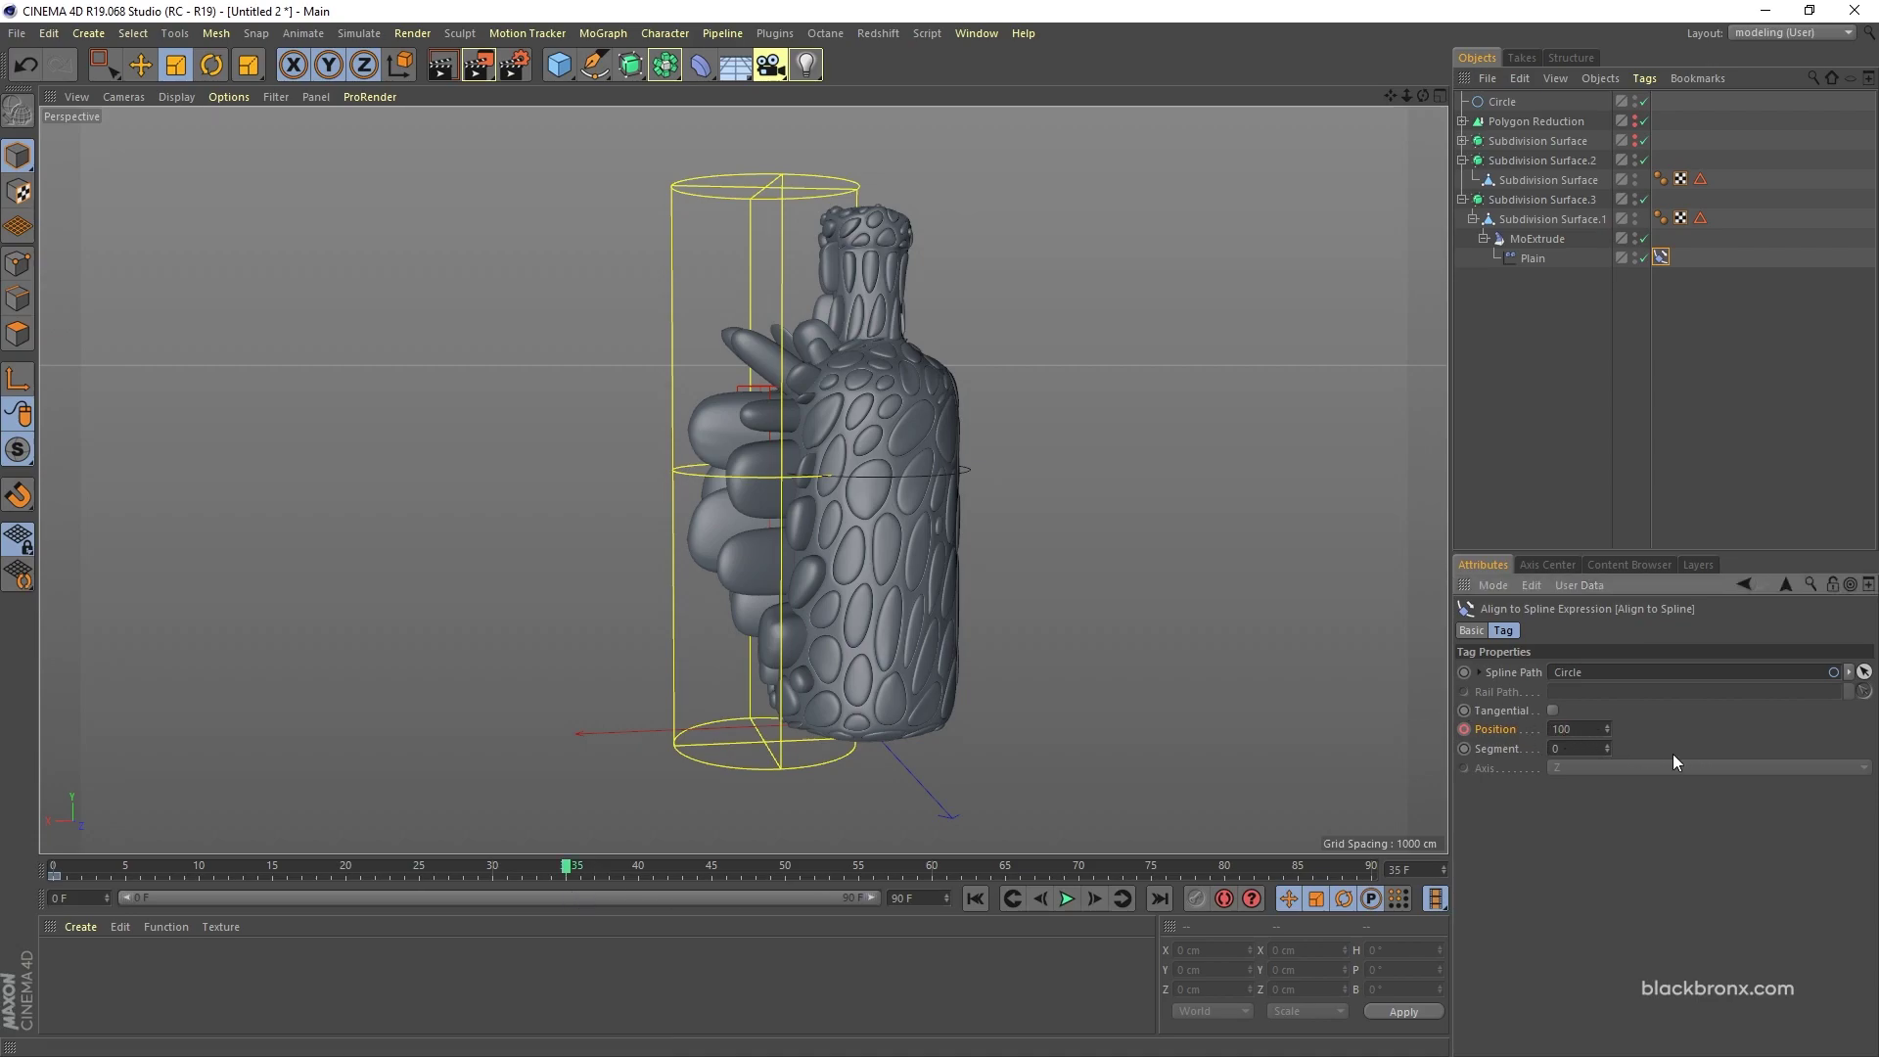
left_click(1465, 729)
key("shift+f")
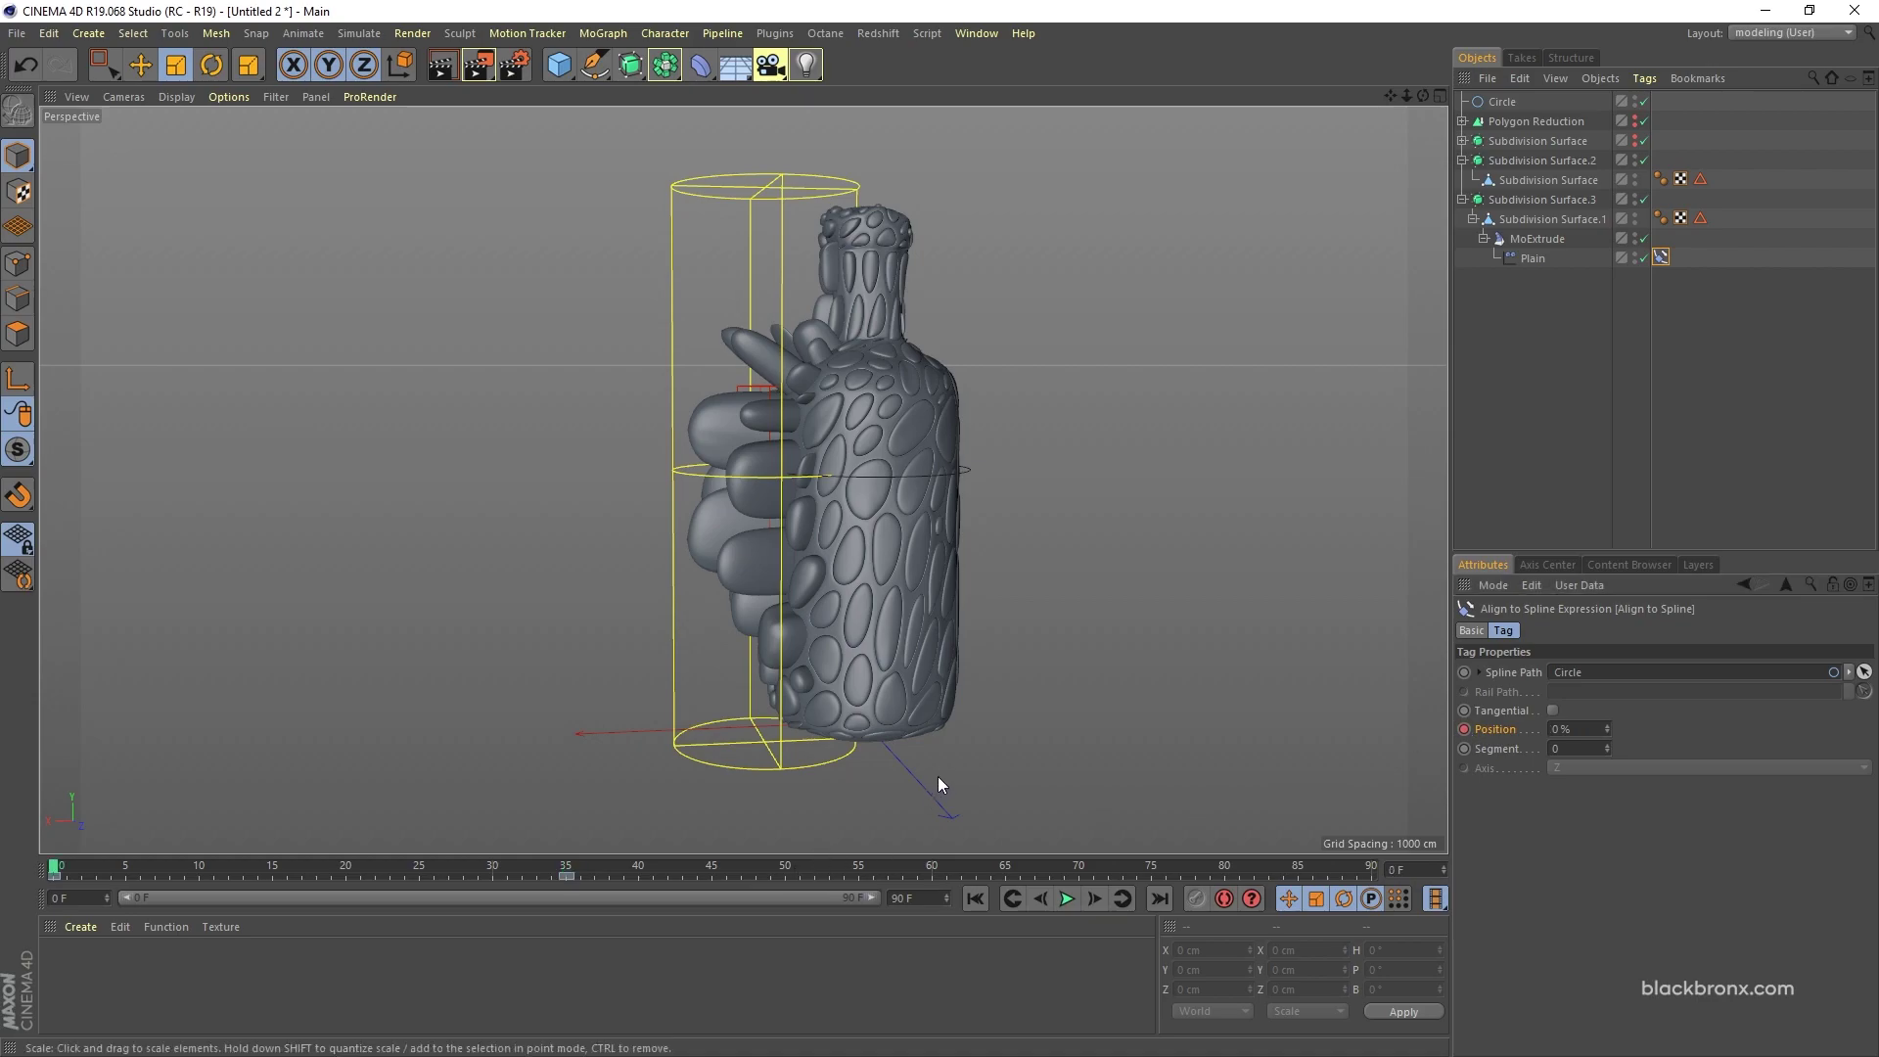
Step: Set the animation's end frame to 50
left_click(927, 896)
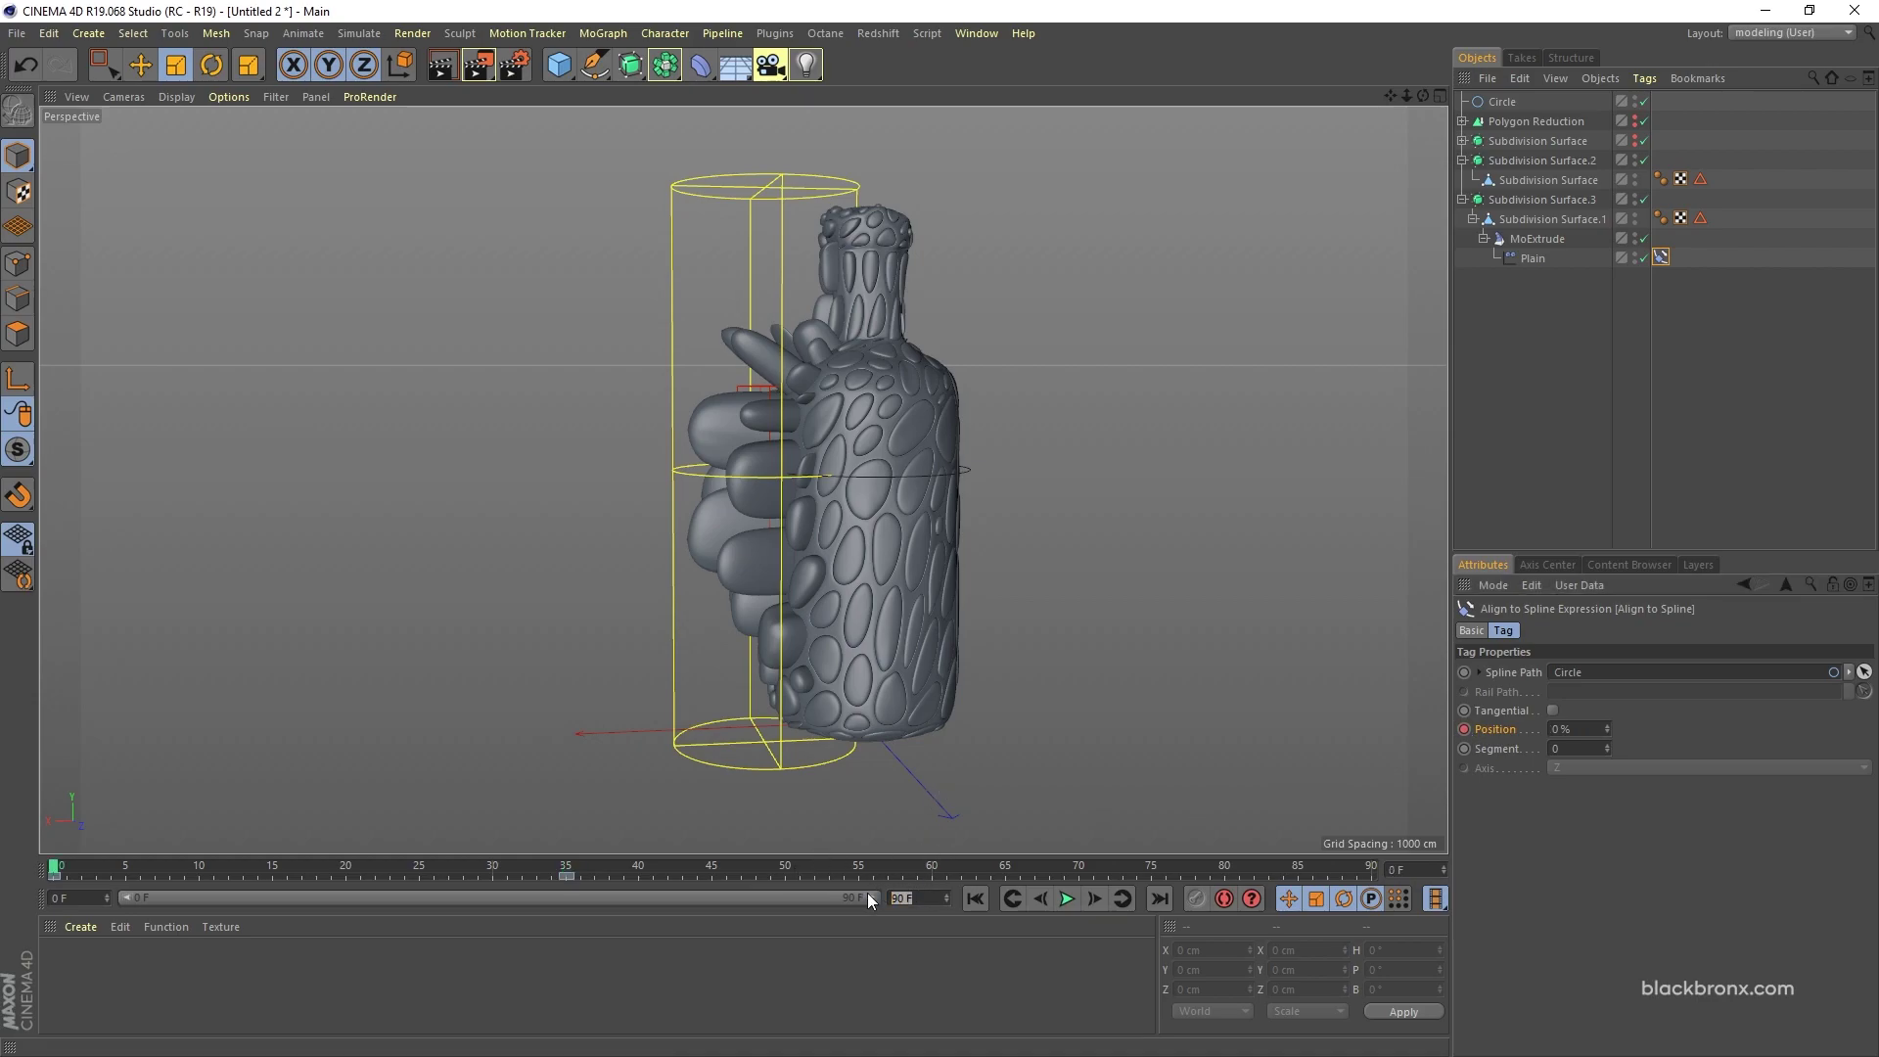
type("50")
key("Return")
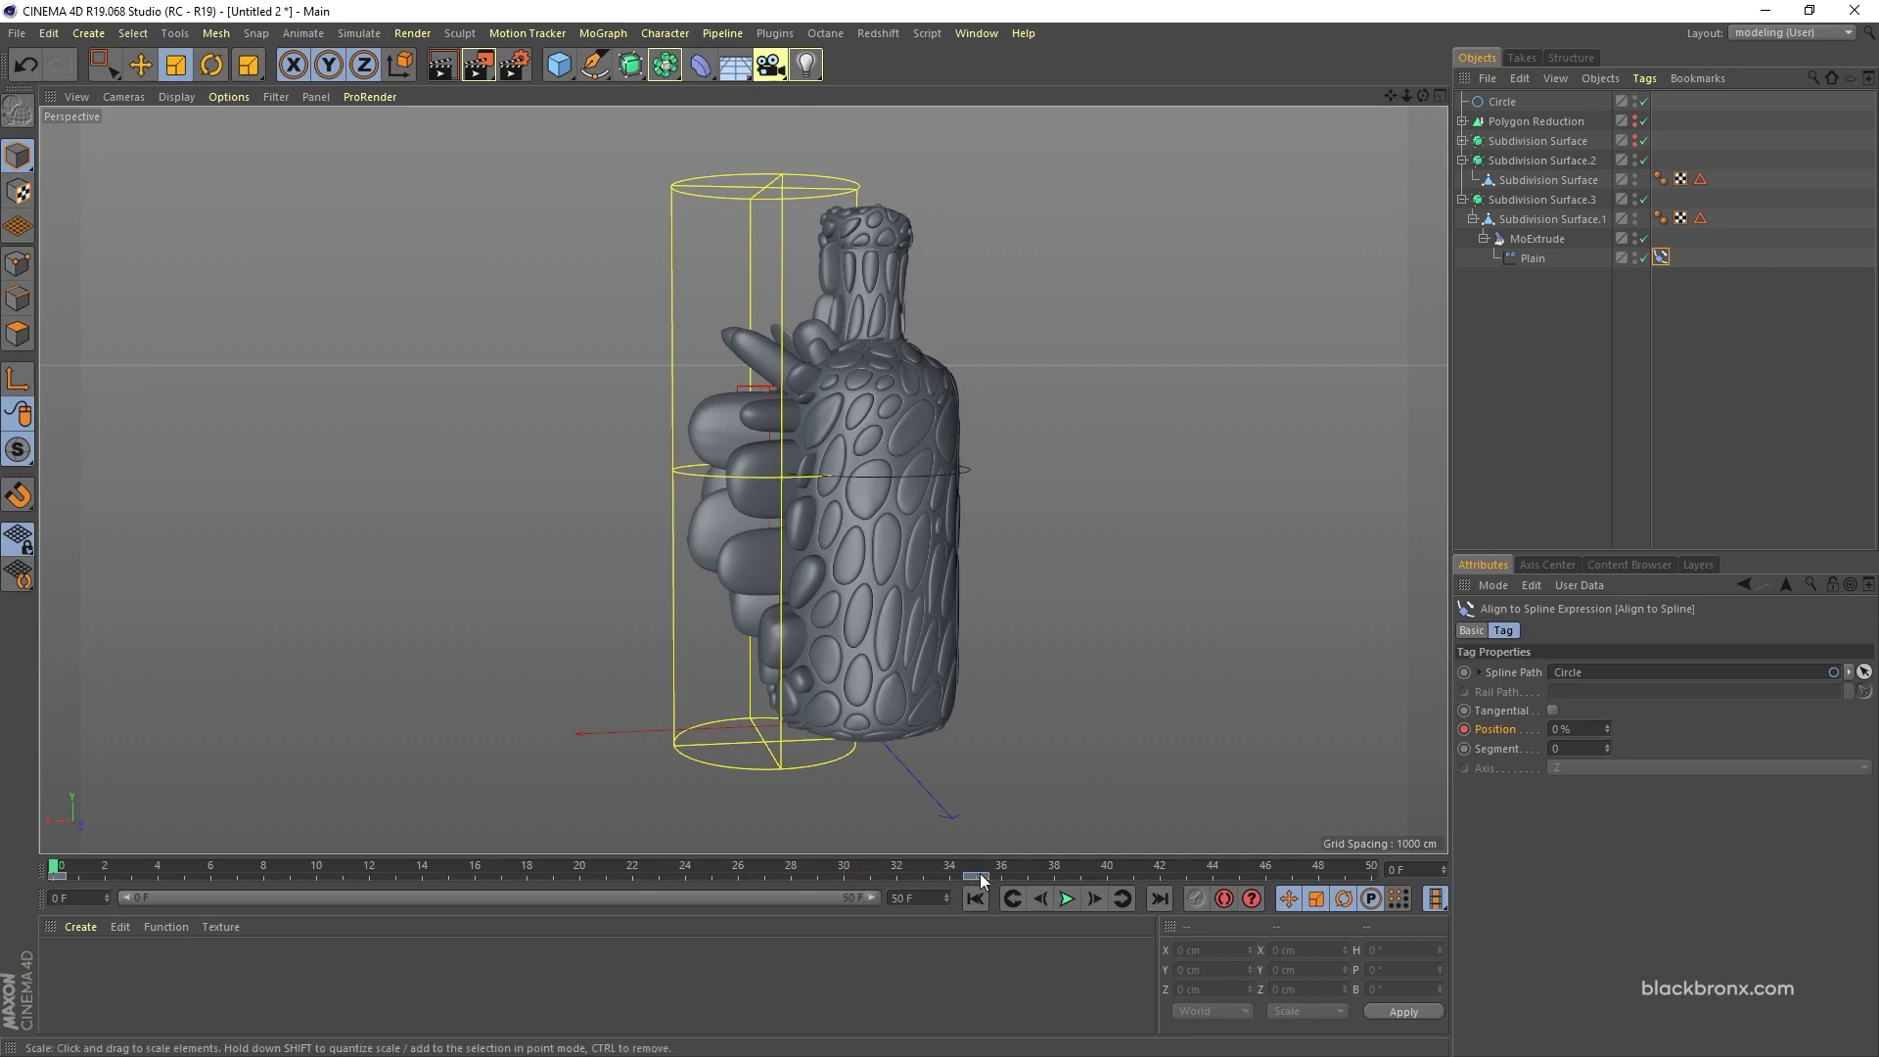
Step: Play and scrub the animation to check the falloff's path around the bottle, and return to frame 0
left_click(1067, 899)
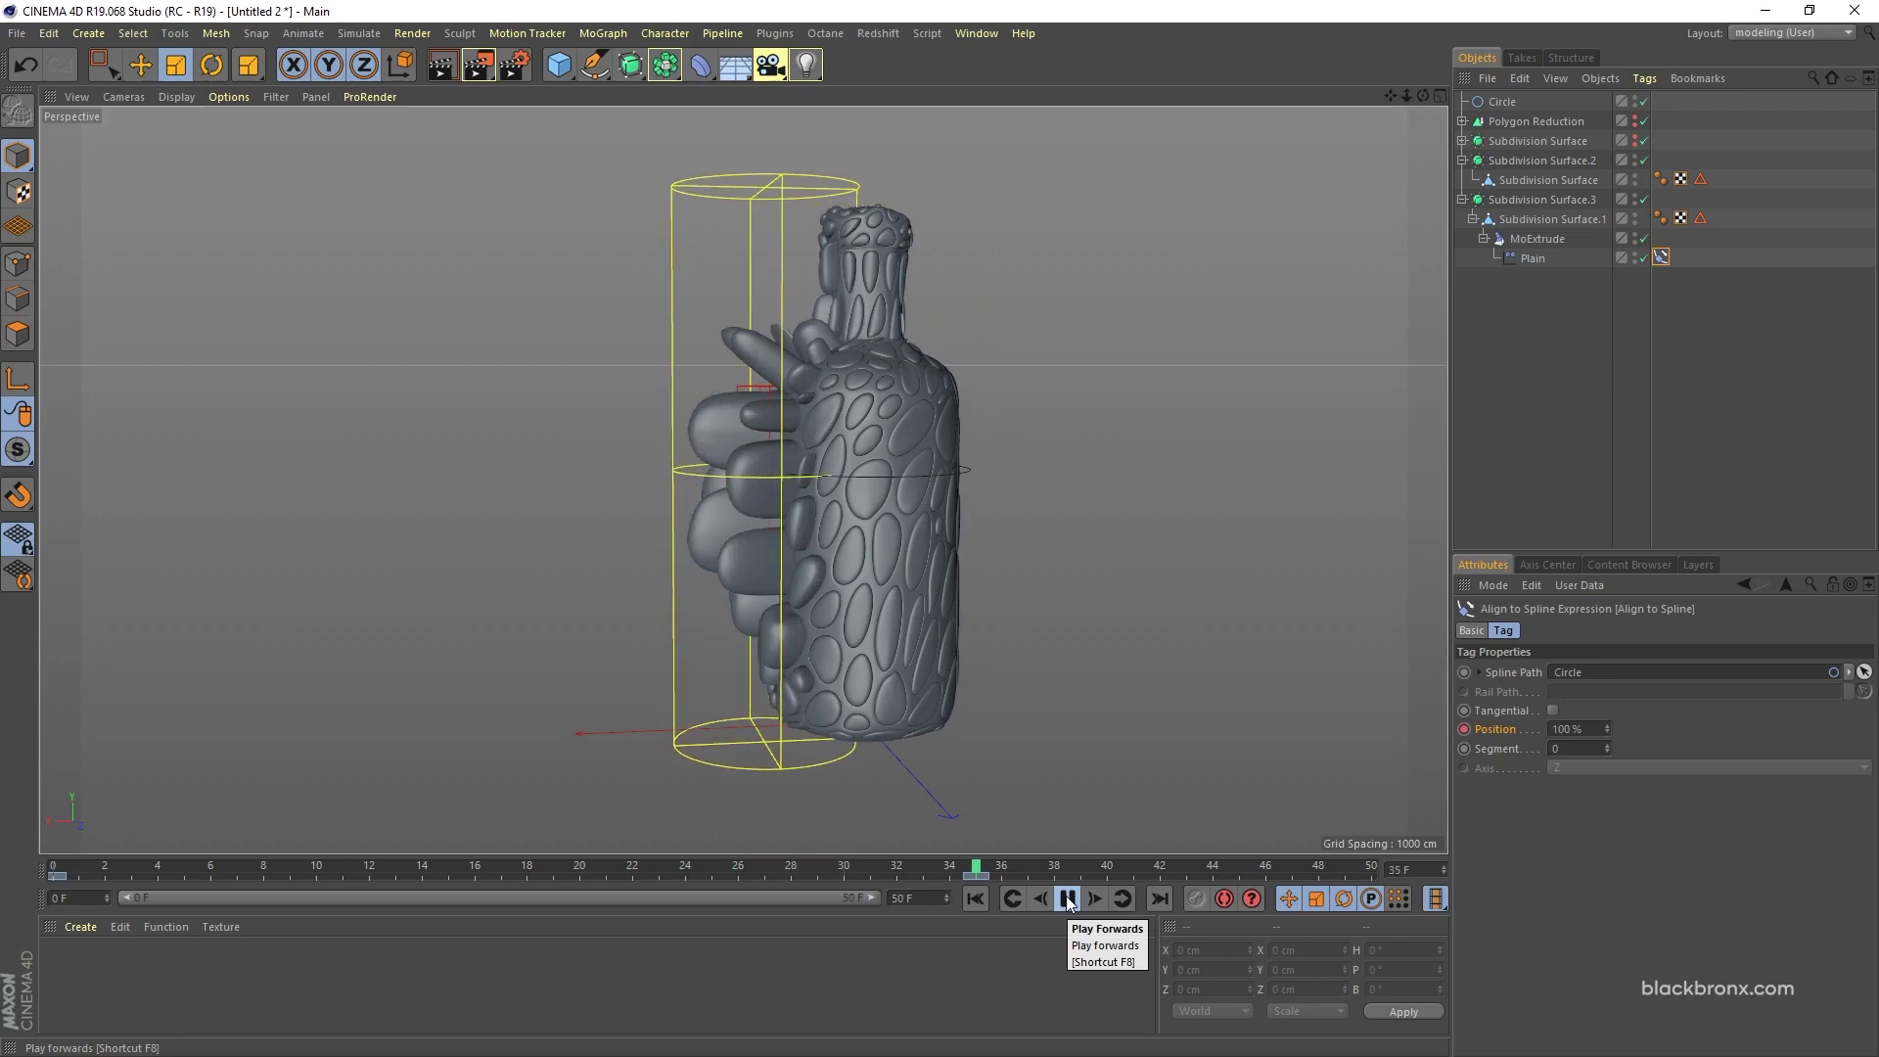
left_click(1068, 898)
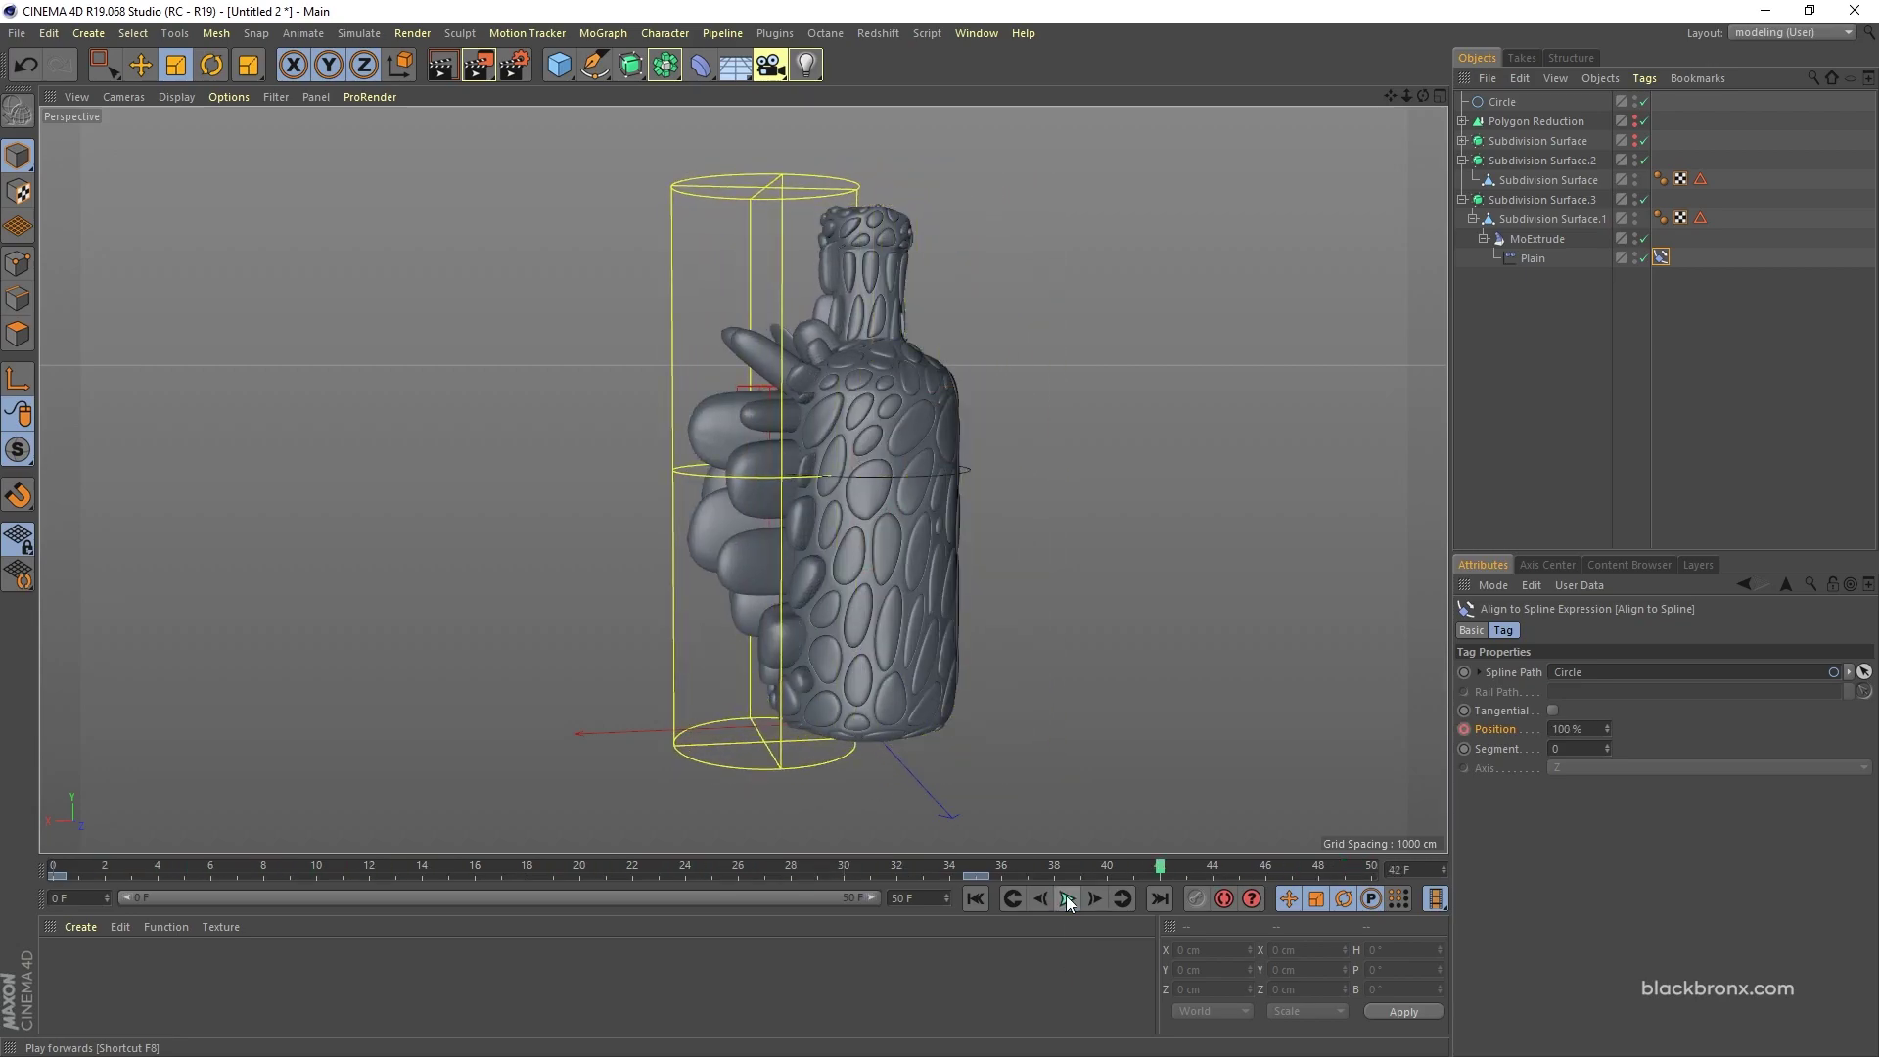
left_click_drag(1002, 871, 867, 879)
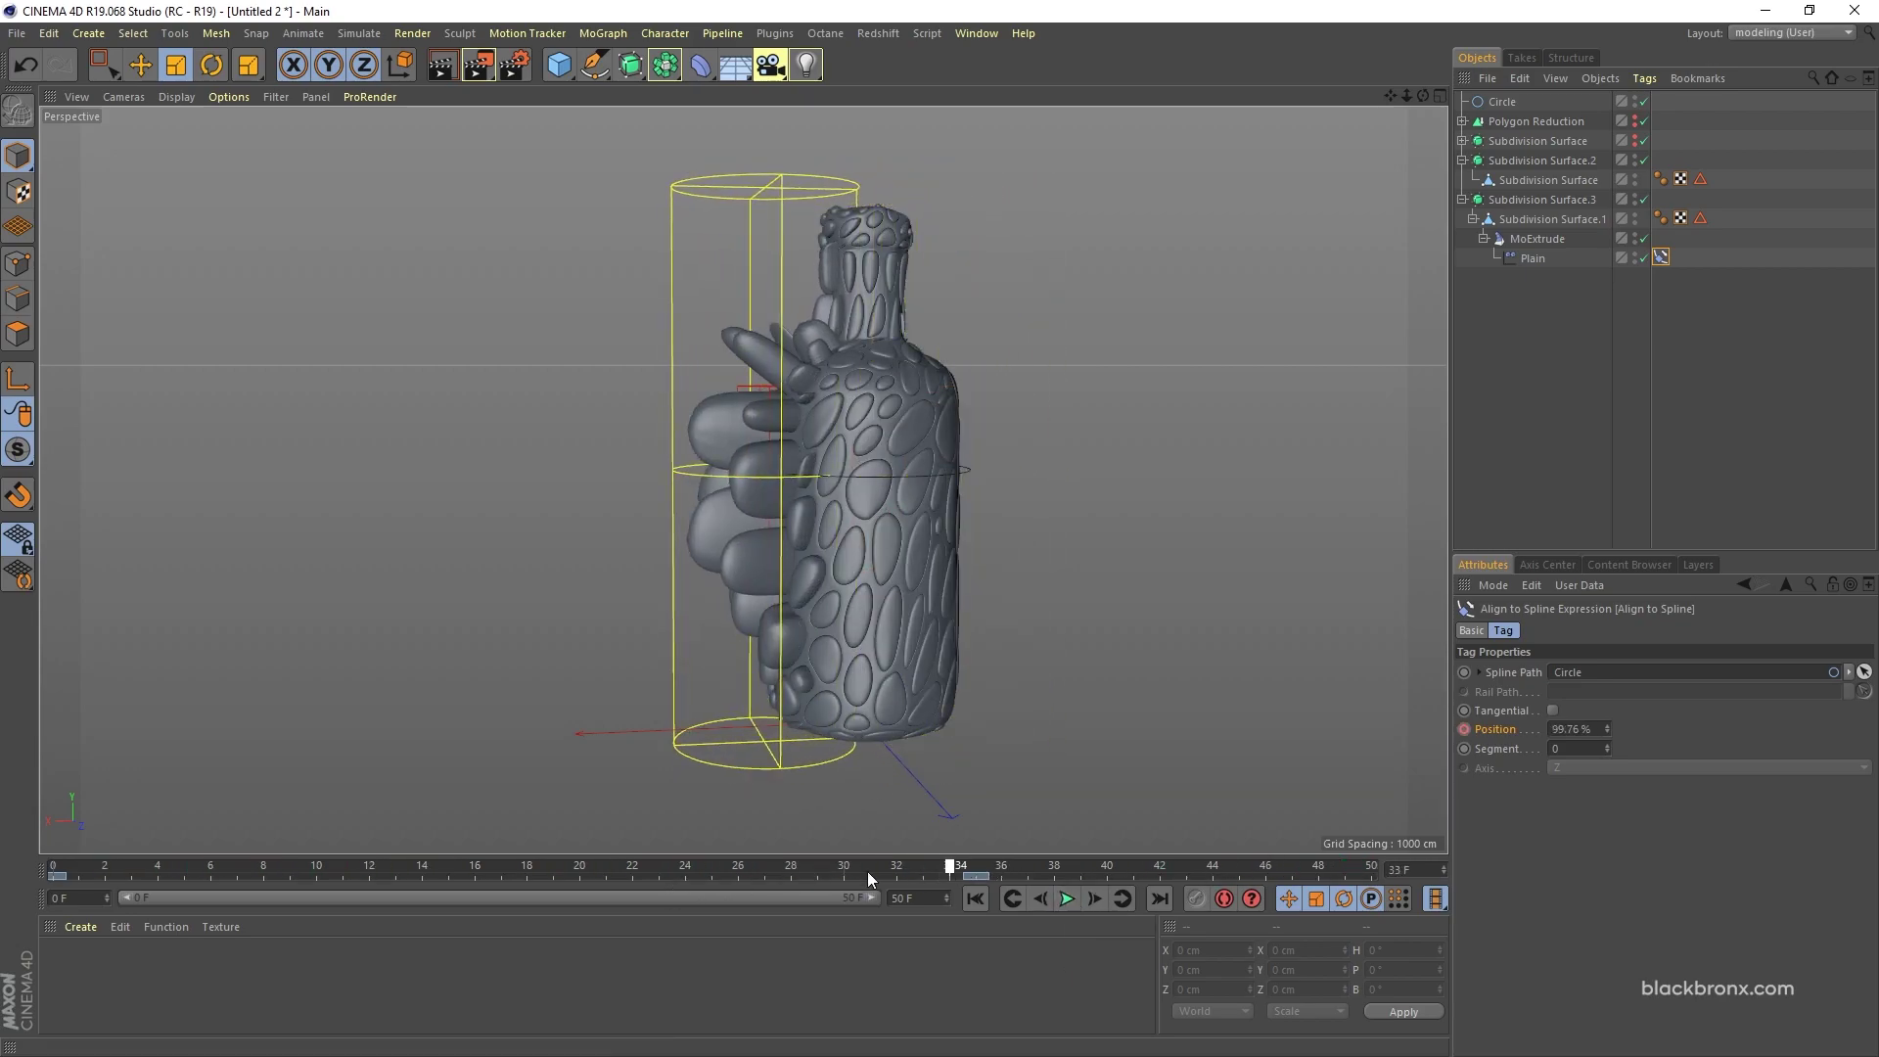
key("shift+f")
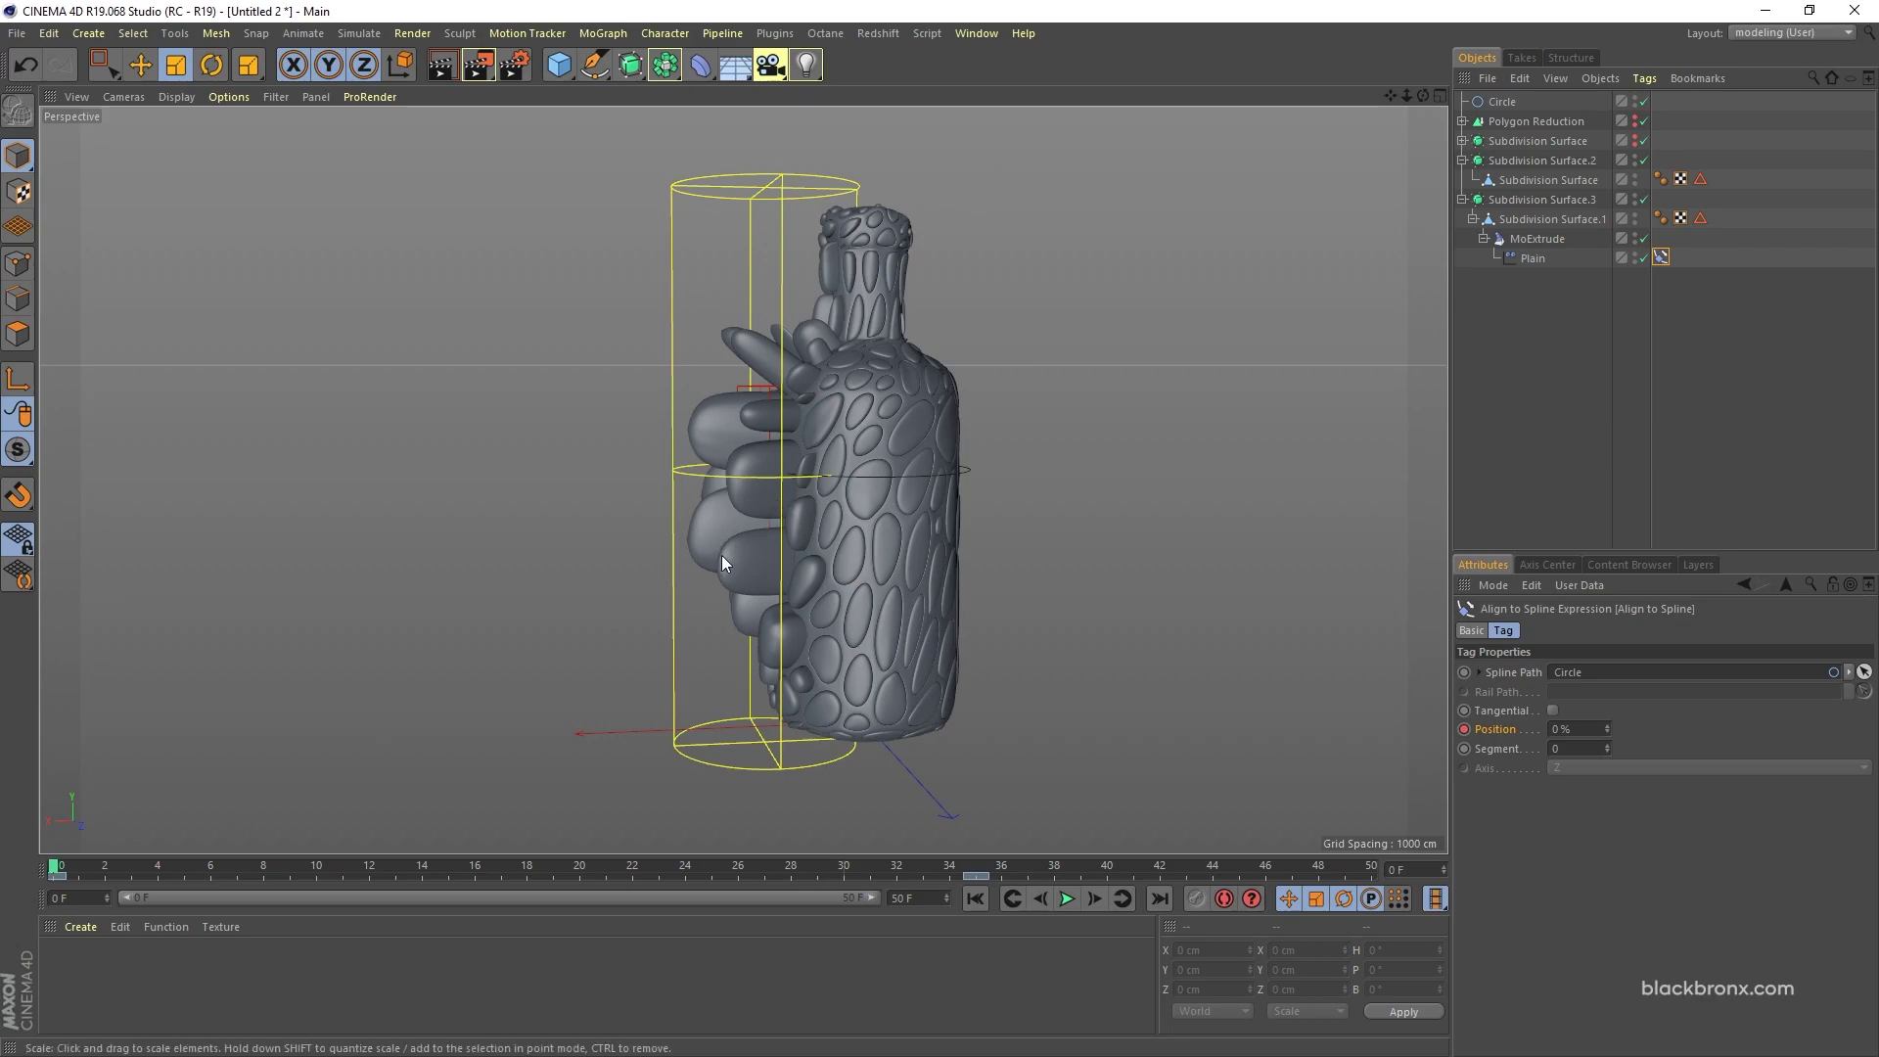
Step: Set the Plain effector's Strength to 0% and keyframe it on frame 0
left_click(1521, 261)
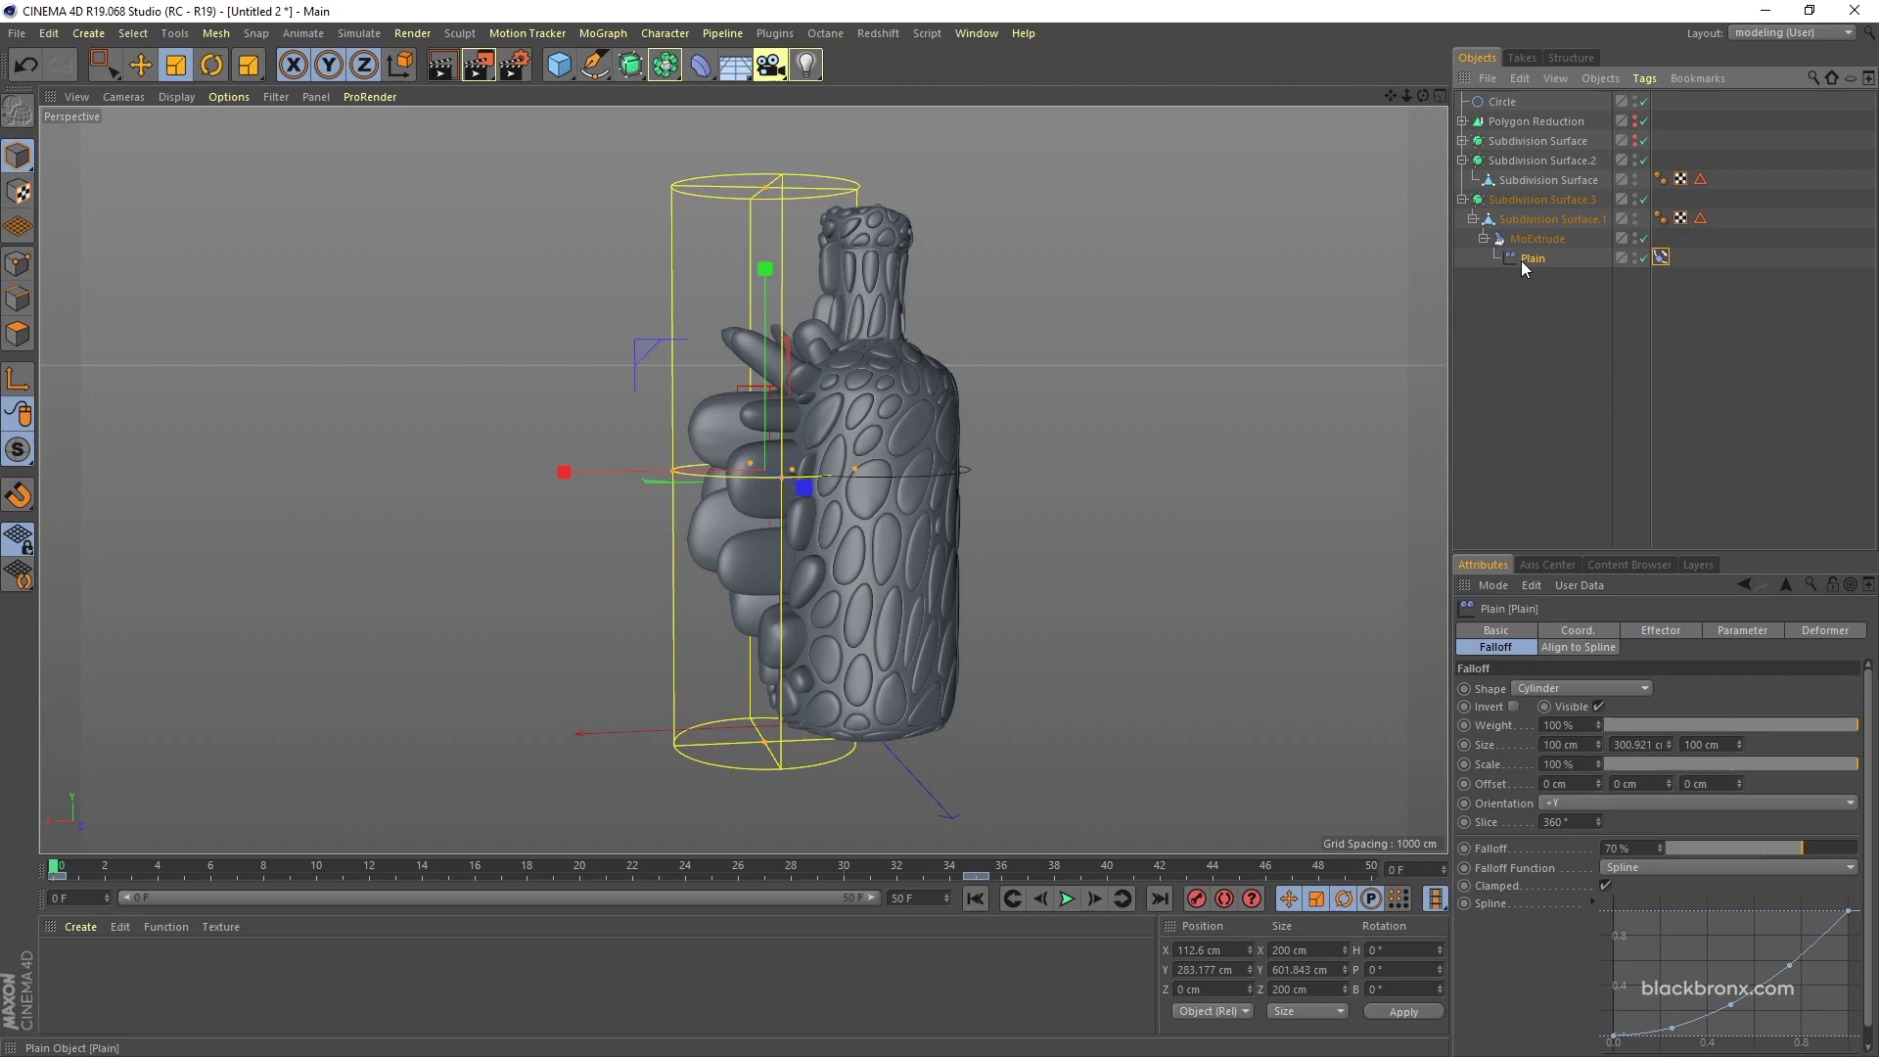
left_click(1664, 631)
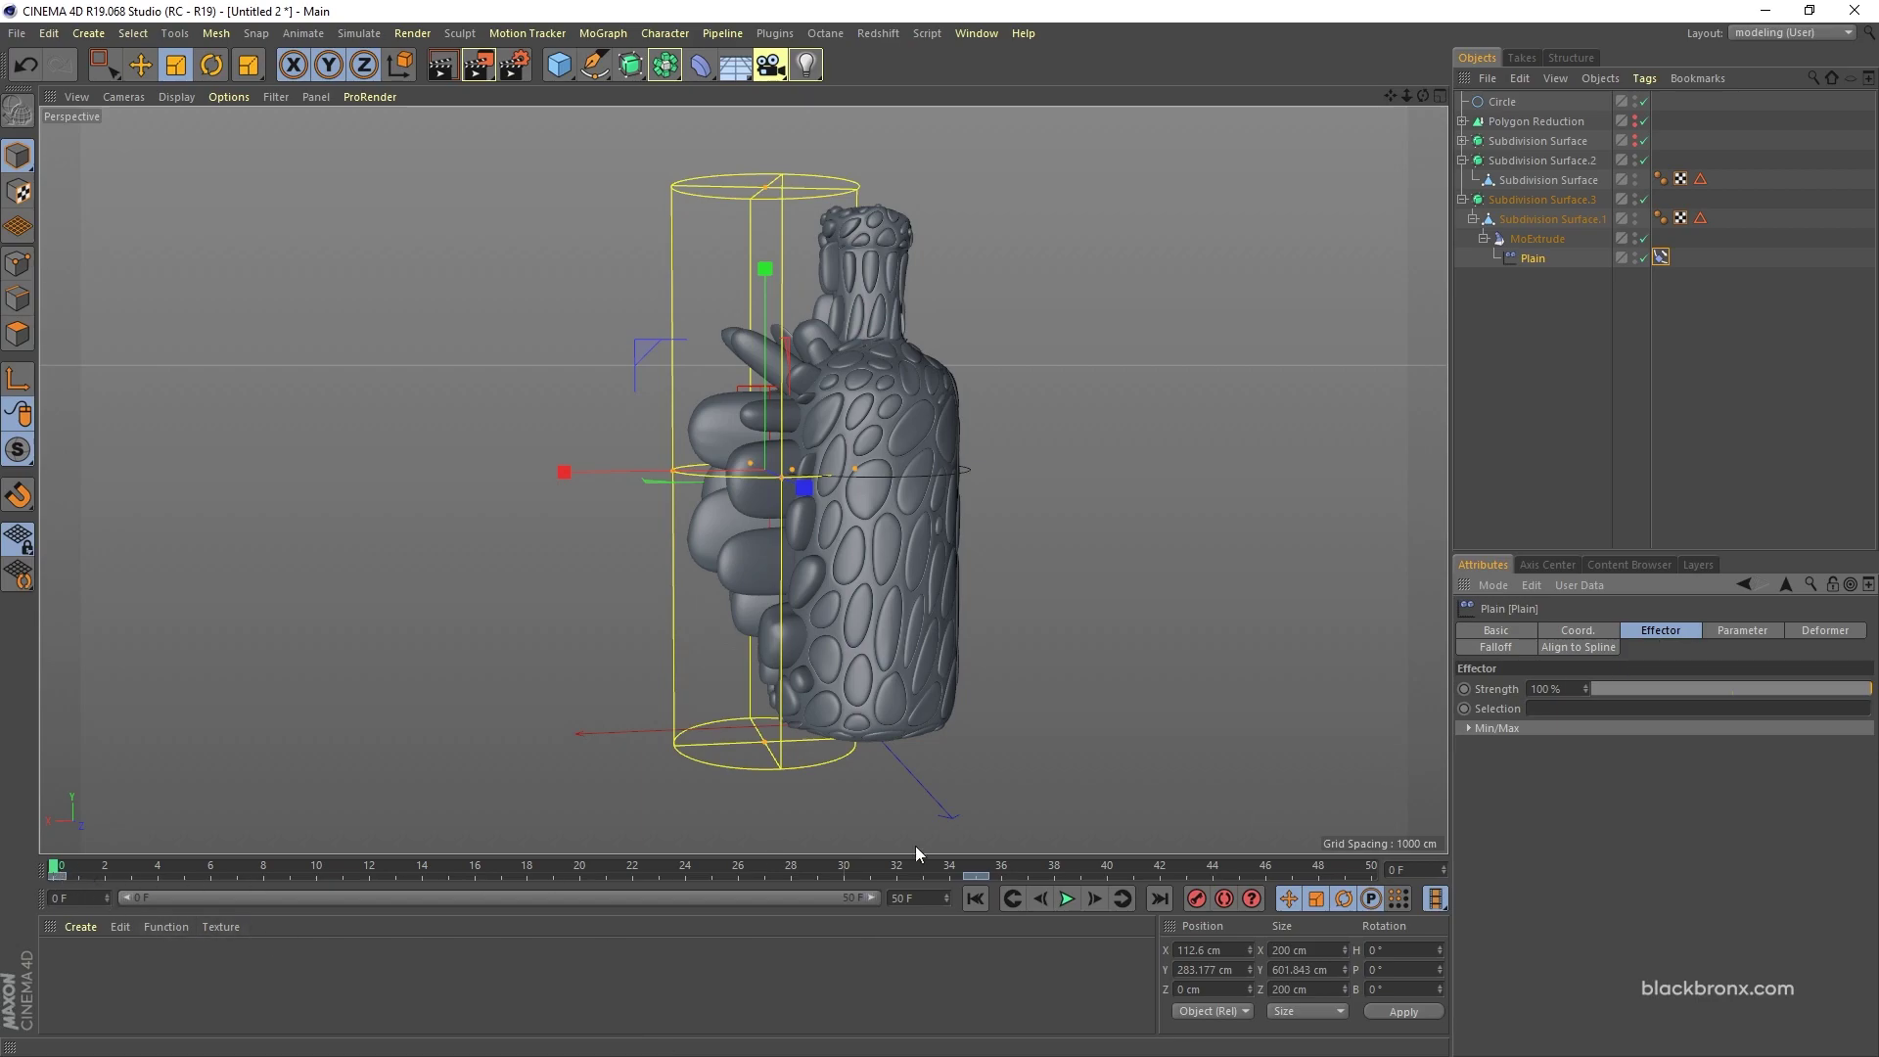
left_click(1566, 693)
type("0")
key("Return")
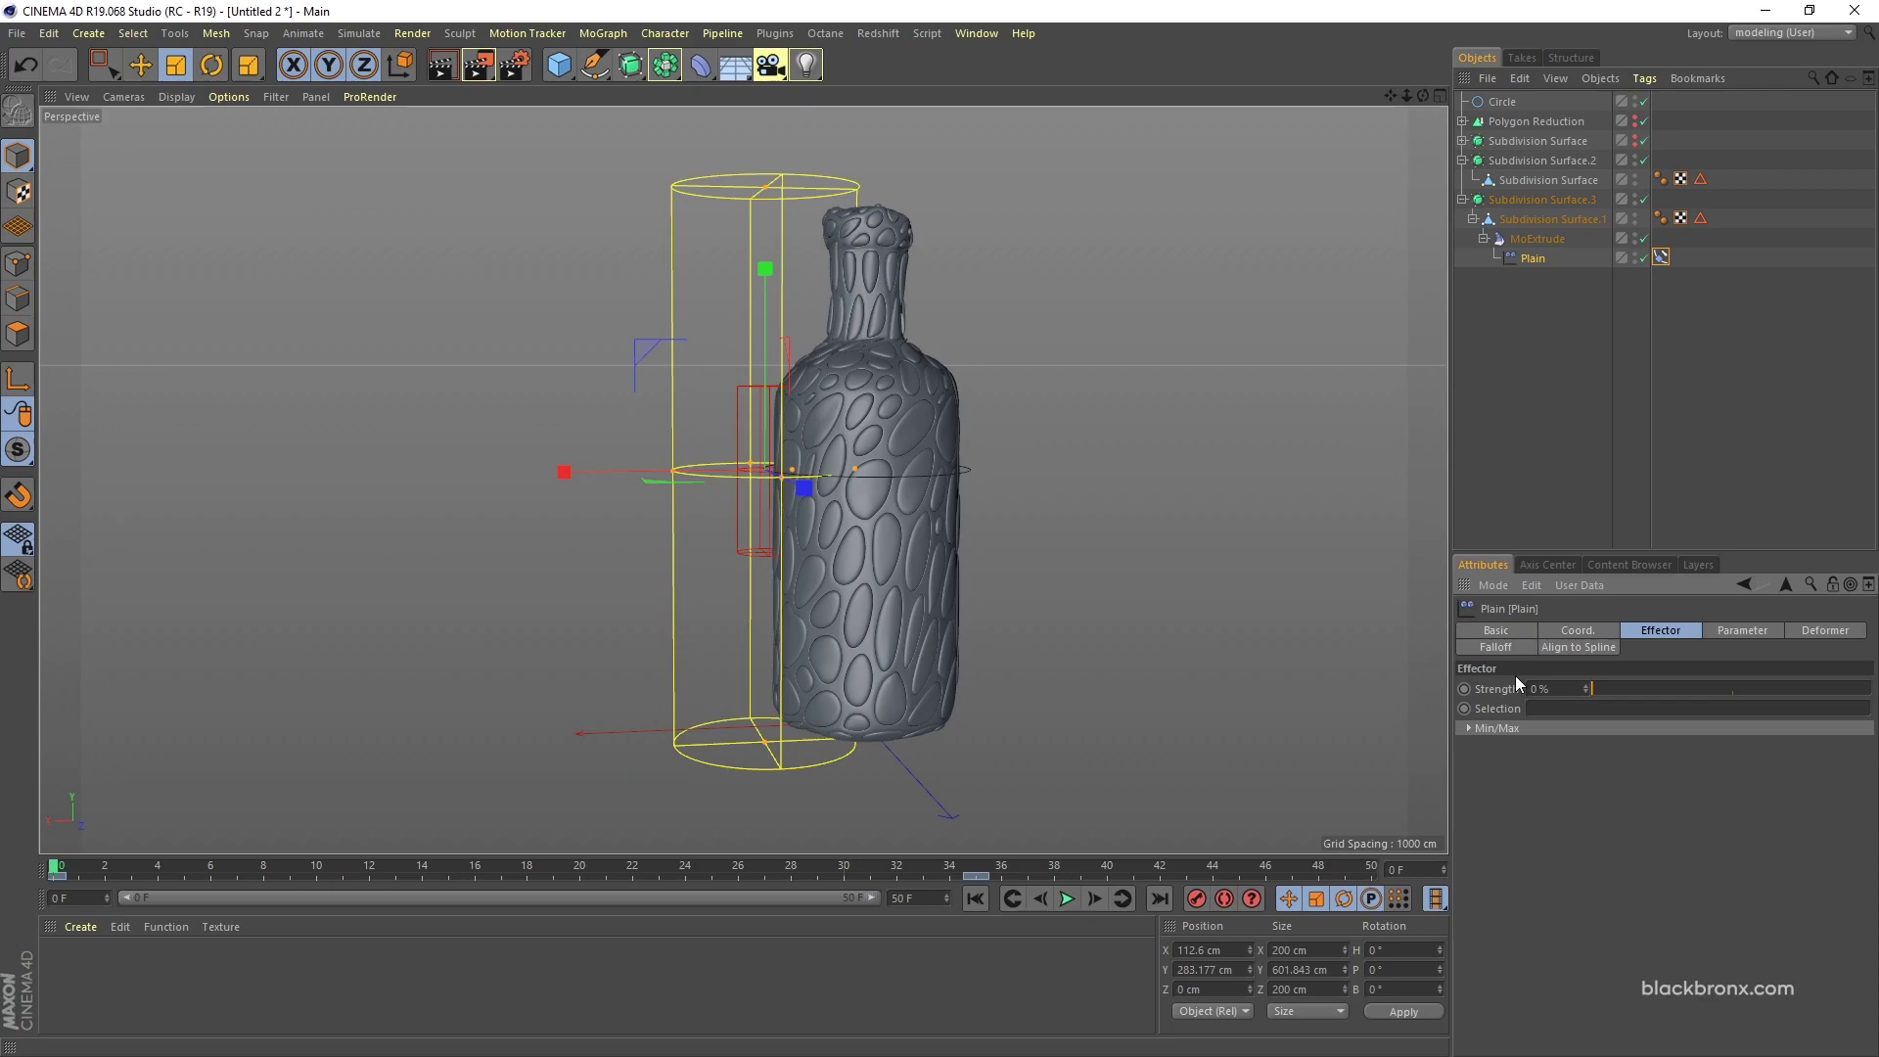
left_click(1464, 689, "ctrl")
Step: Keyframe the Plain effector's Strength at 100% on frame 10 and hold it with another 100% keyframe on frame 30
left_click_drag(63, 866, 319, 869)
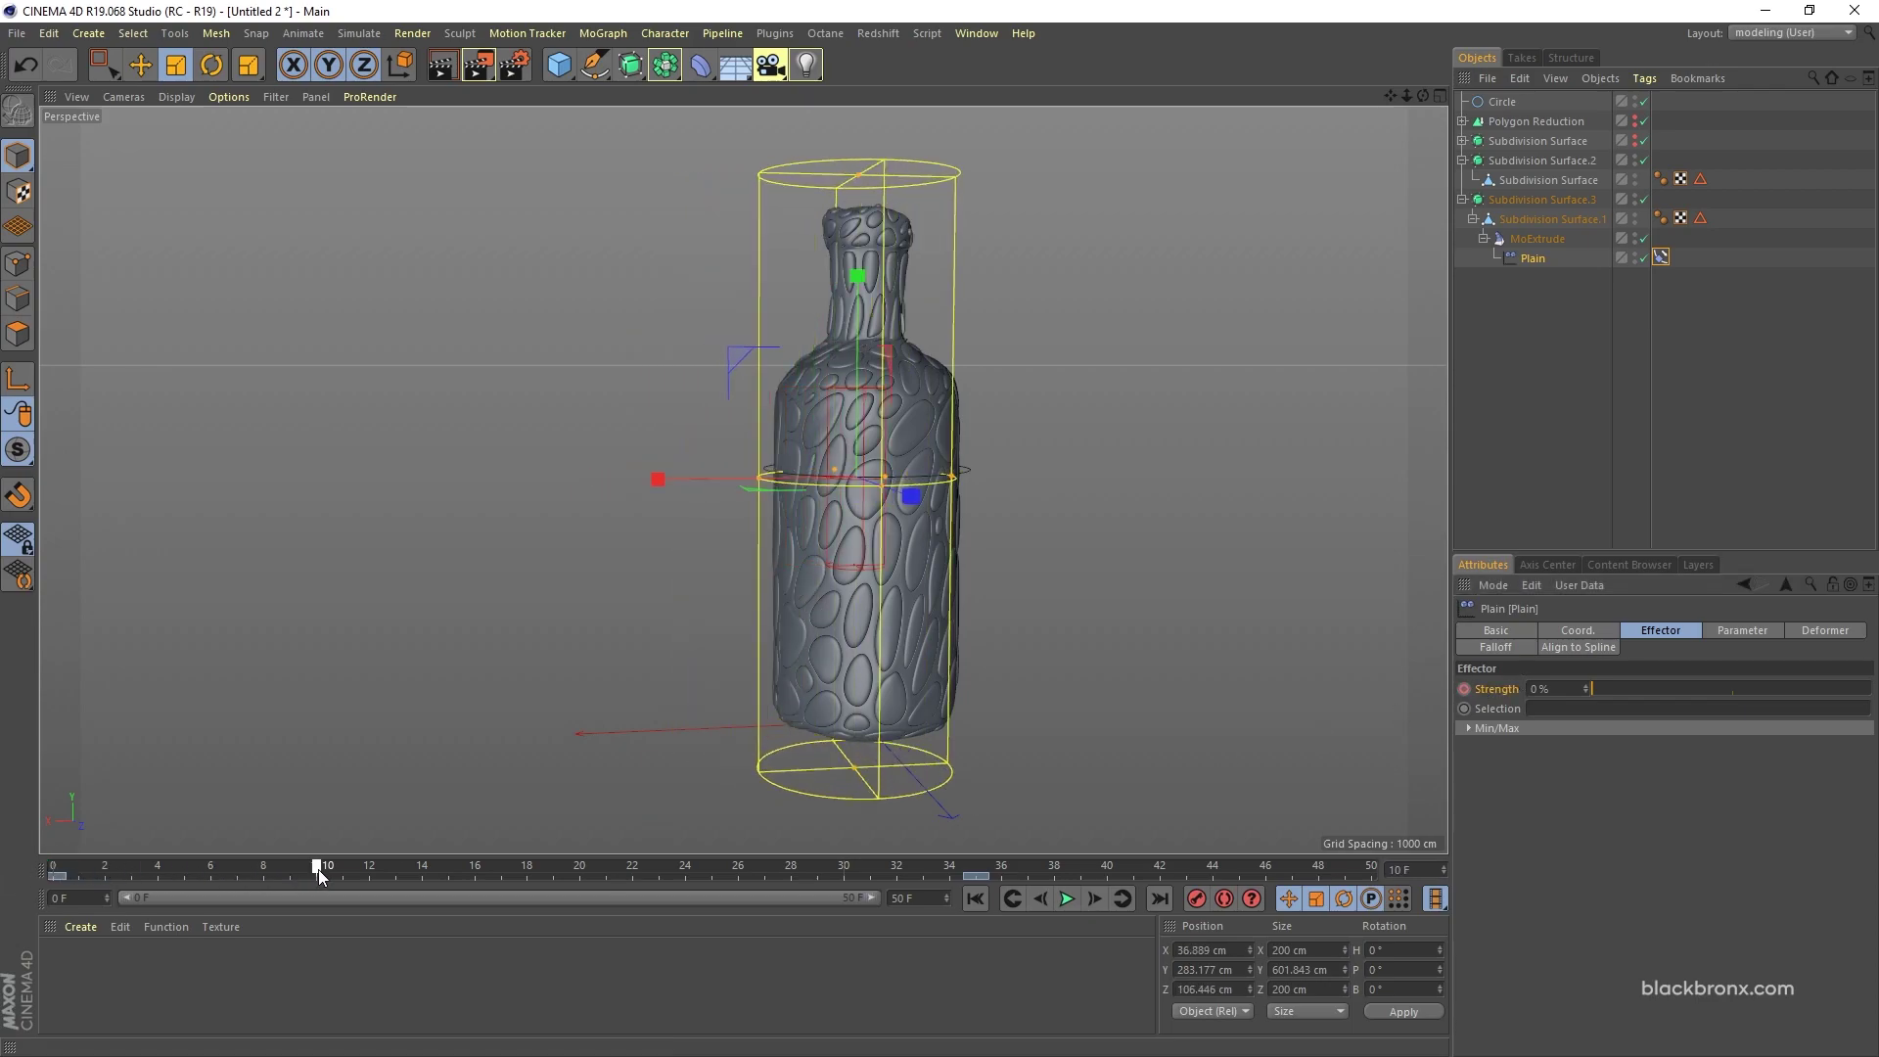
left_click(1562, 689)
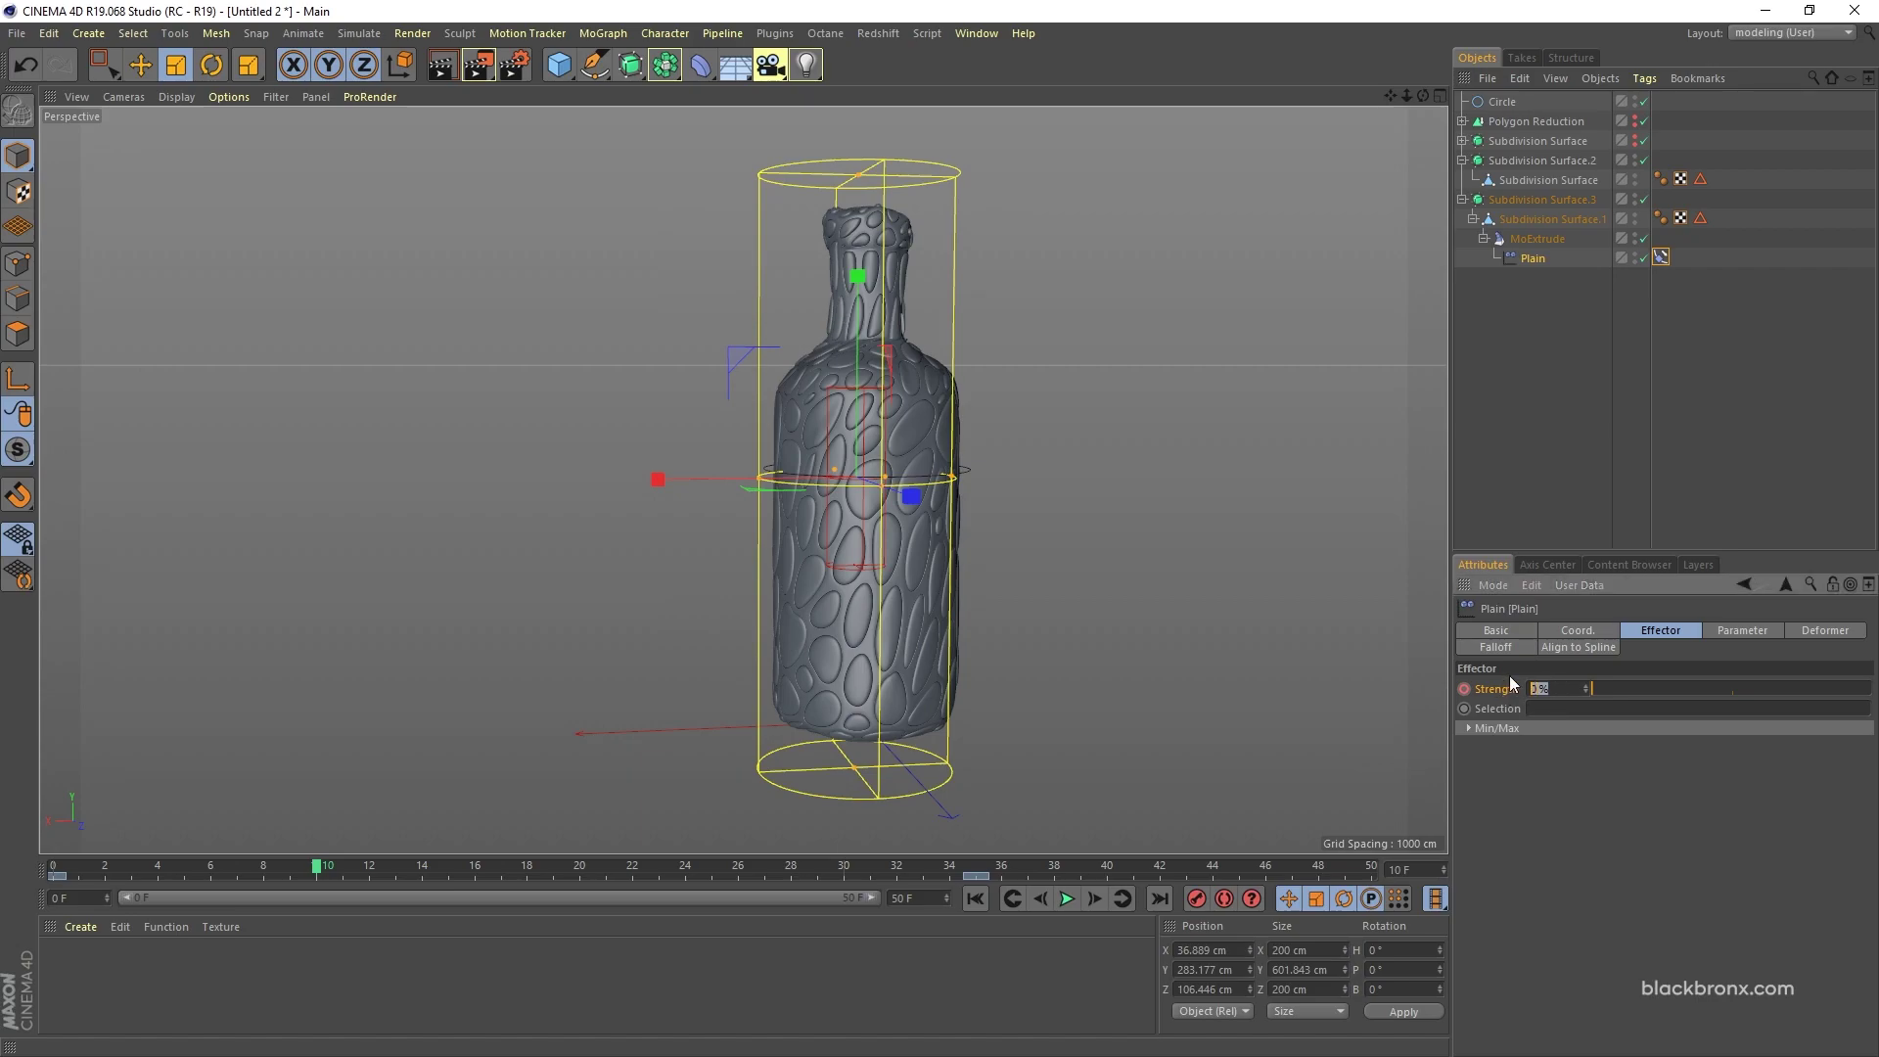
type("100")
key("Return")
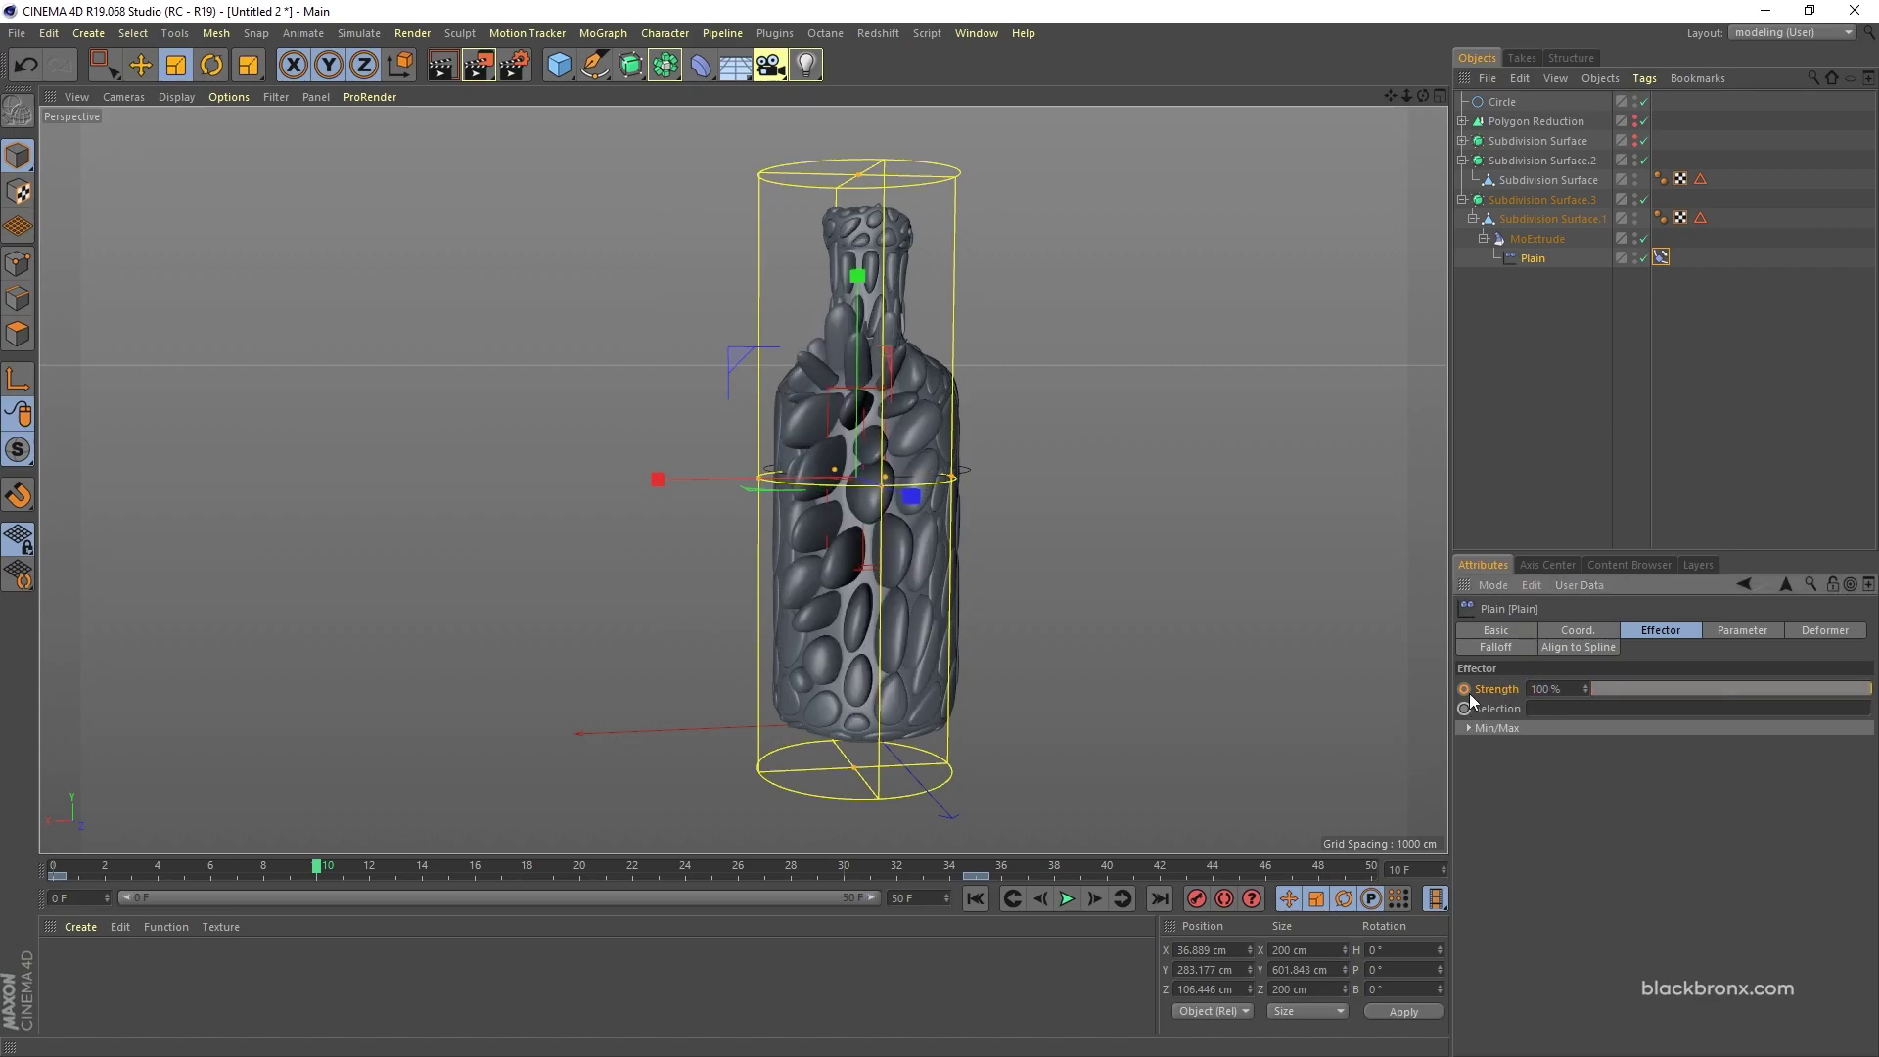
left_click(1465, 689)
left_click_drag(409, 876, 844, 867)
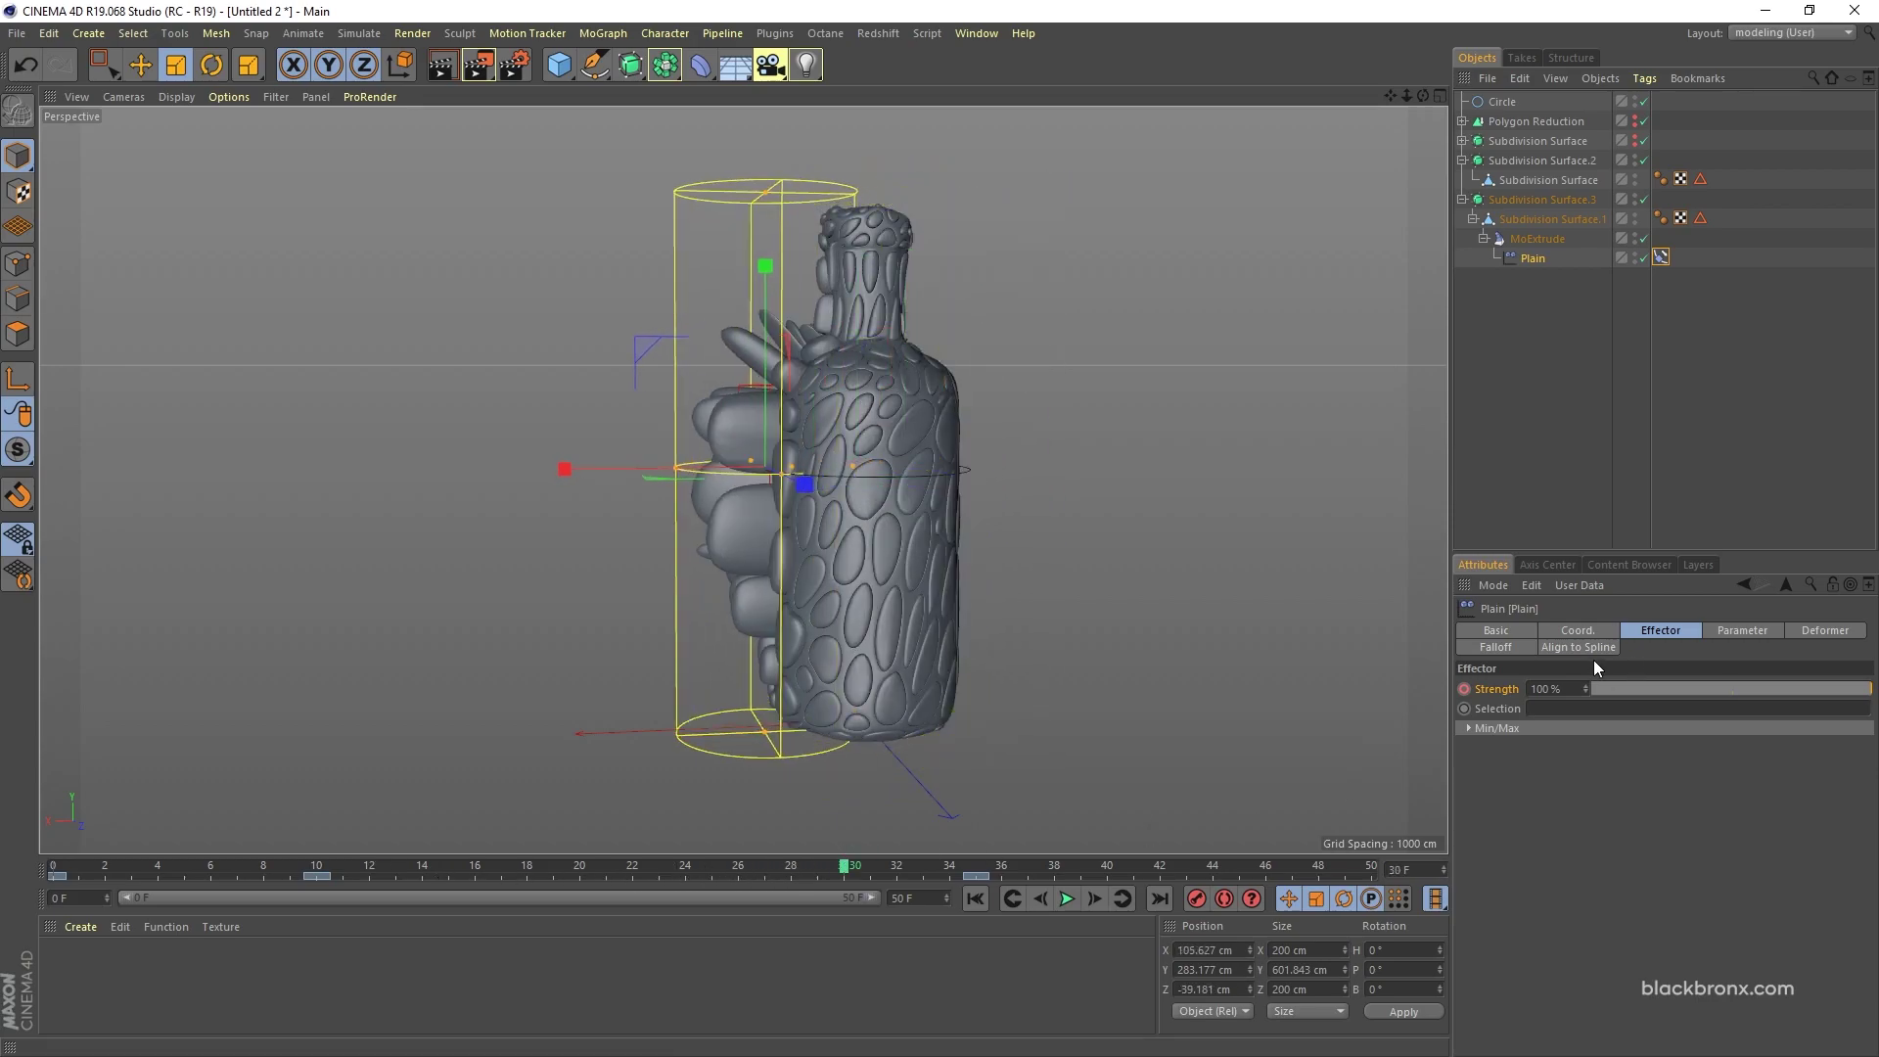
left_click(1465, 691)
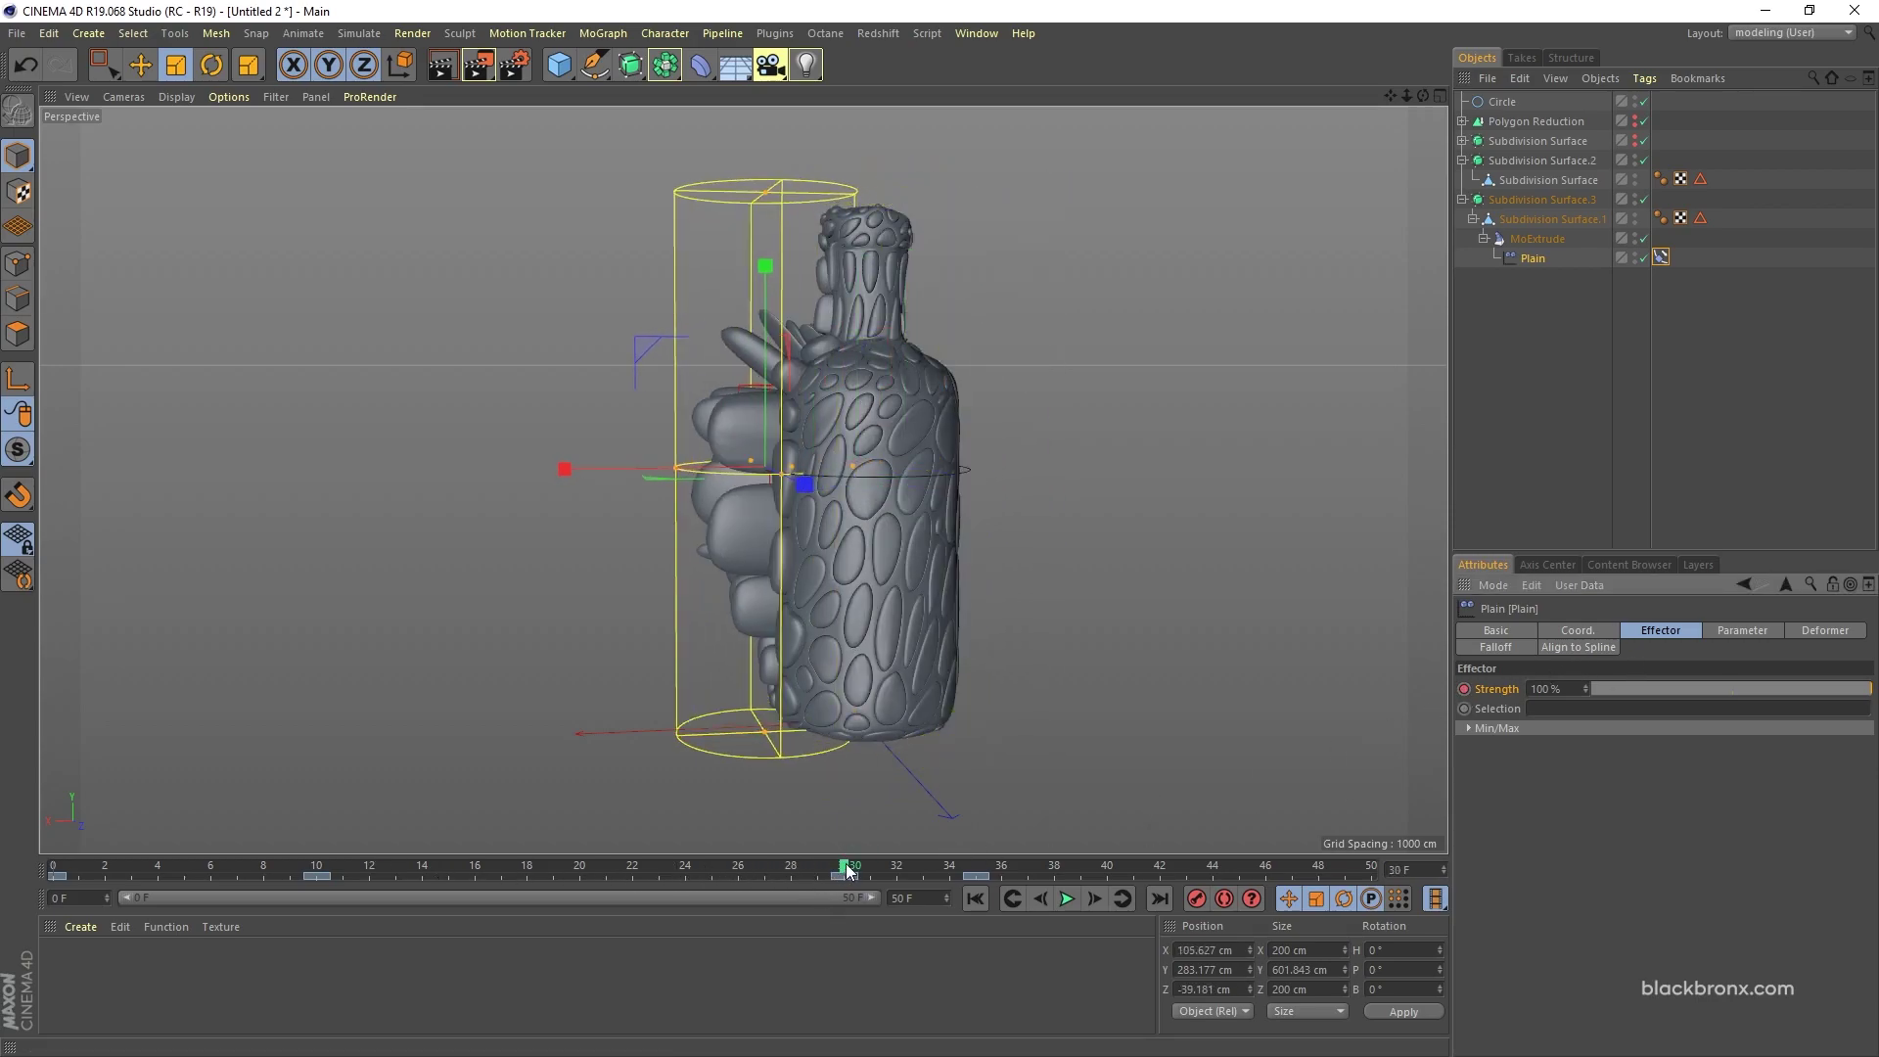
Step: Keyframe the Plain effector's Strength at 0% on frame 35 and deselect the effector
left_click_drag(849, 869, 976, 865)
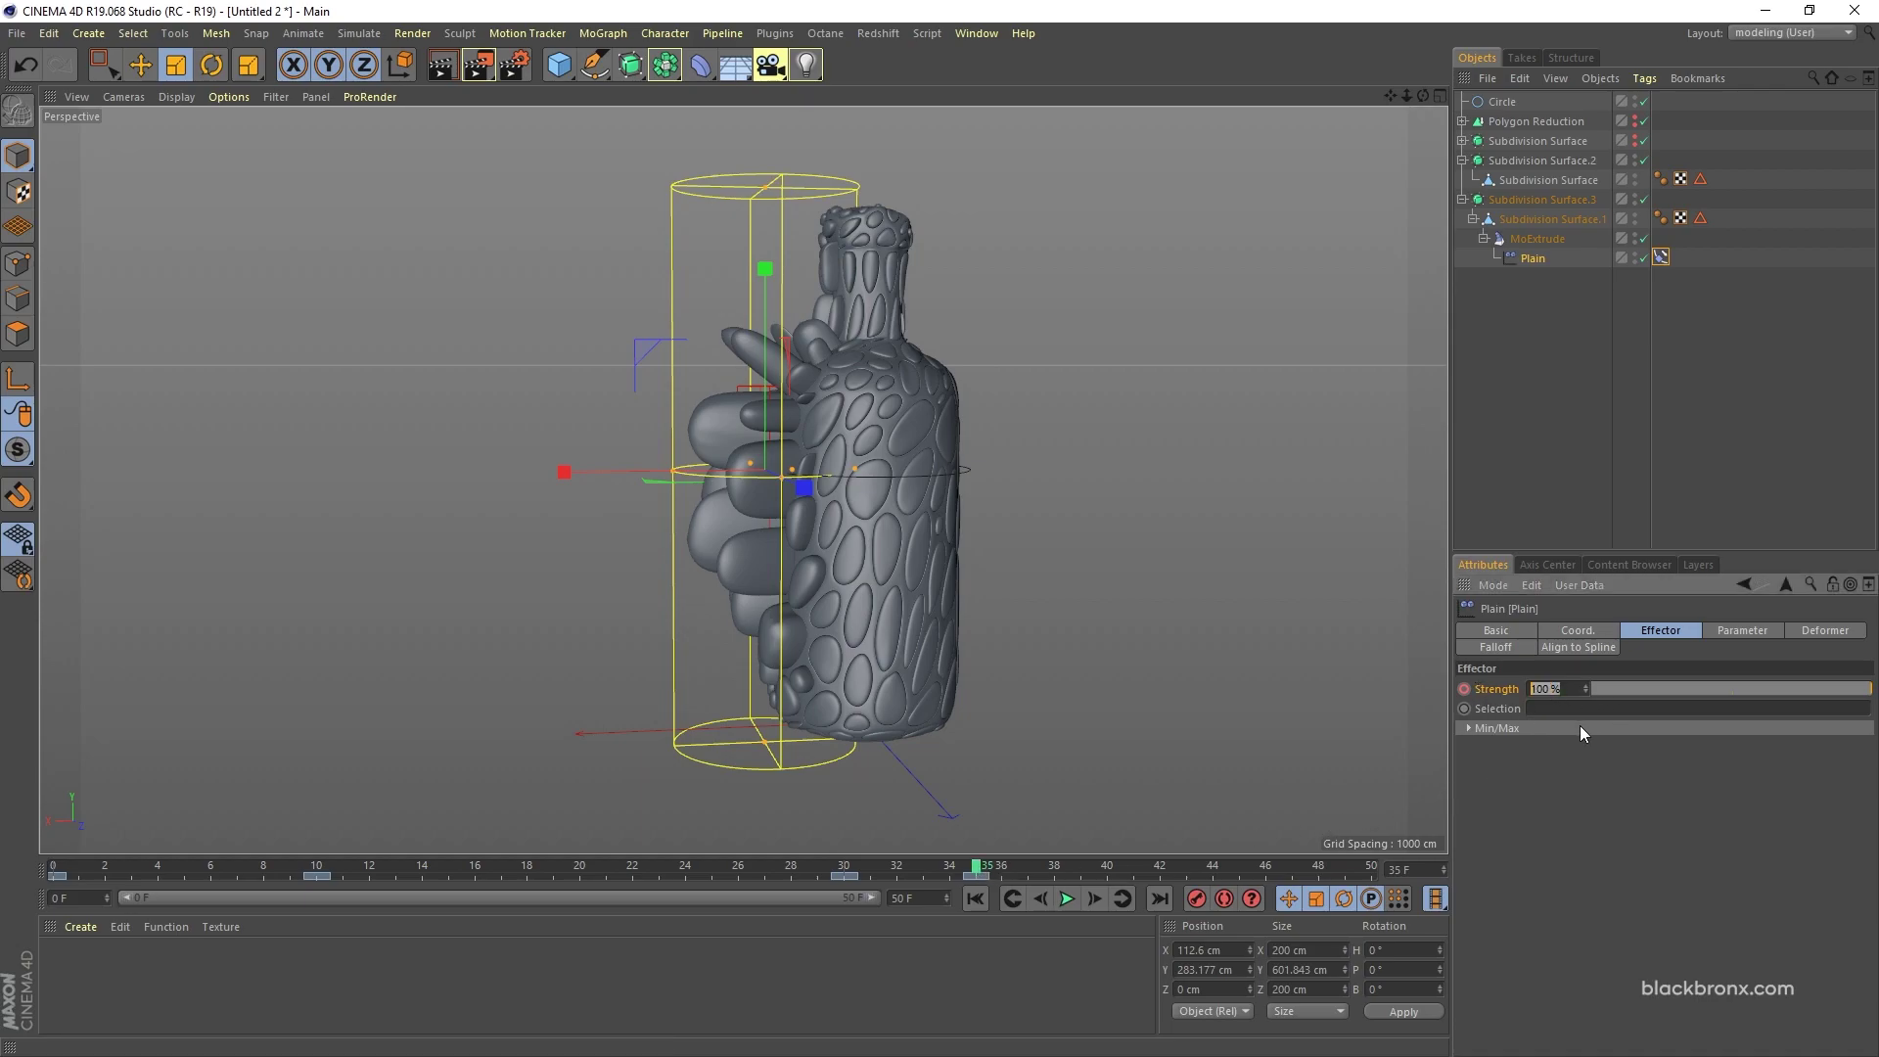
type("0")
key("Return")
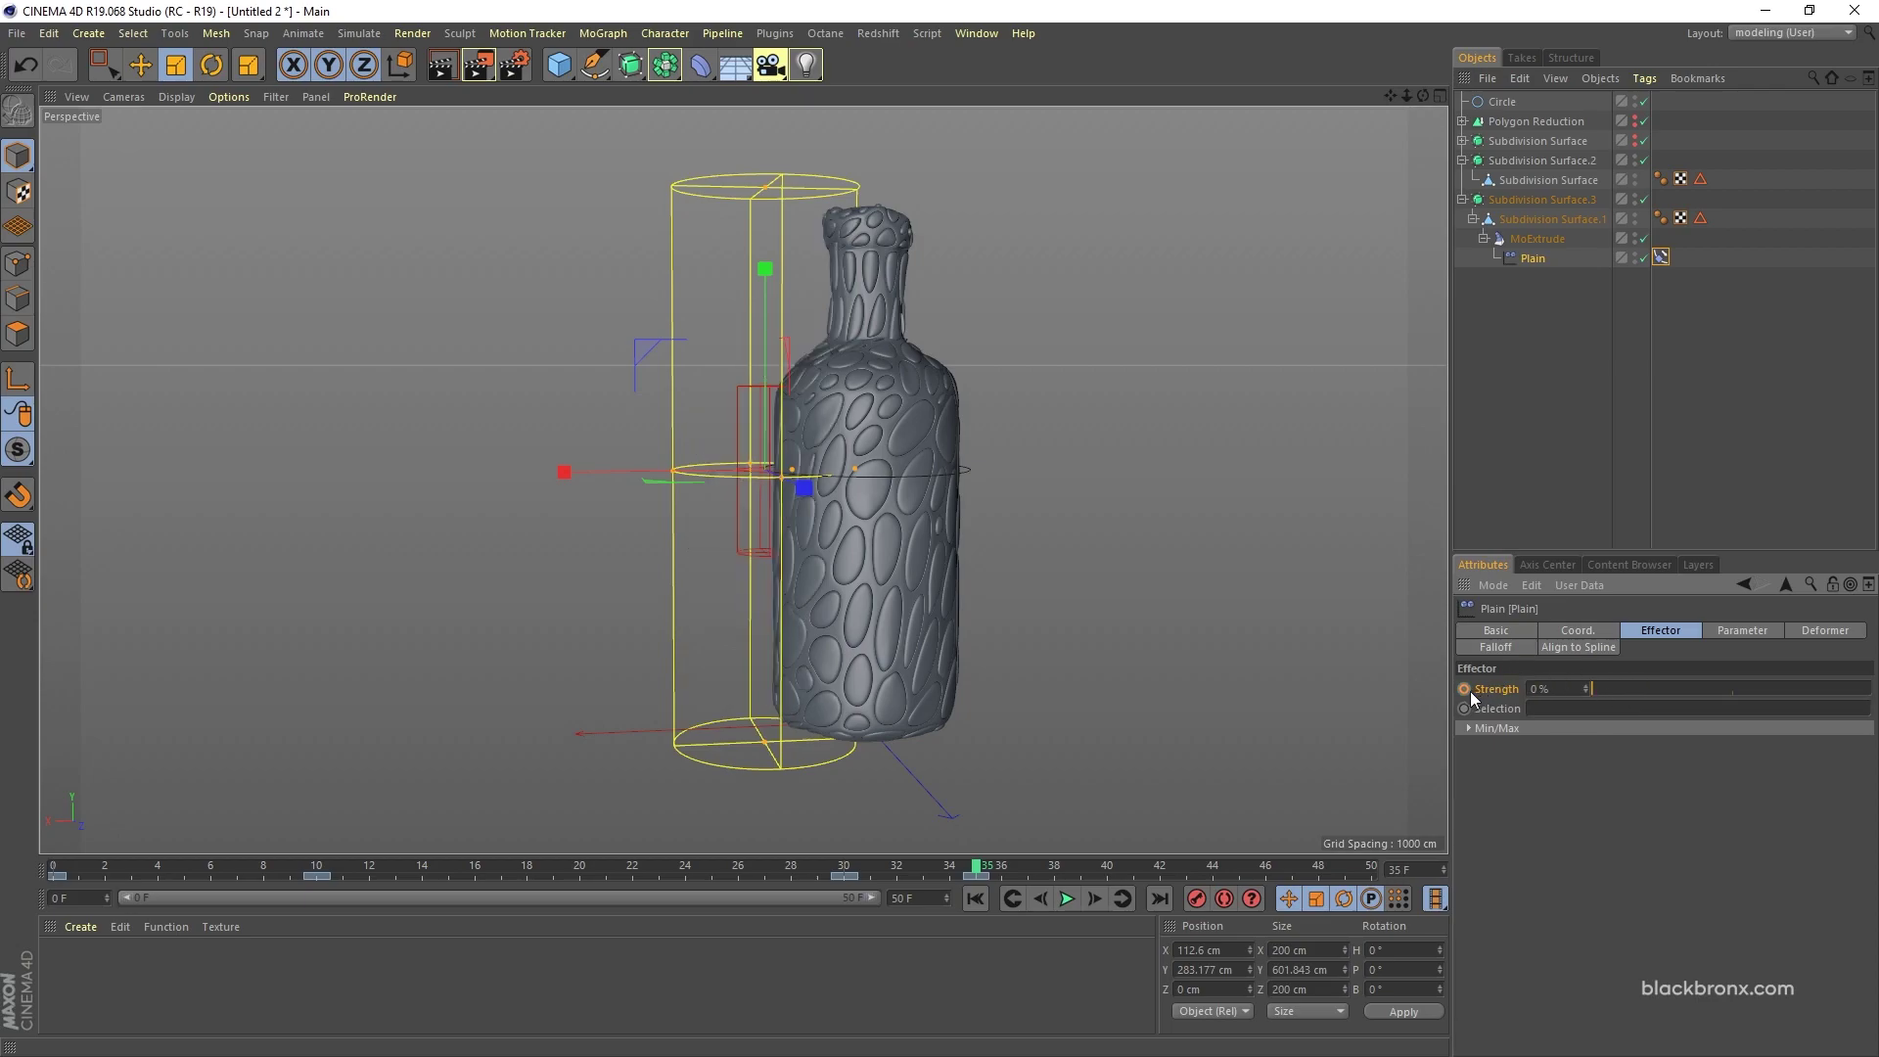
left_click(1100, 708)
Step: Play the animation from the start to check the extrusion's strength fade, and return to frame 0
left_click(975, 898)
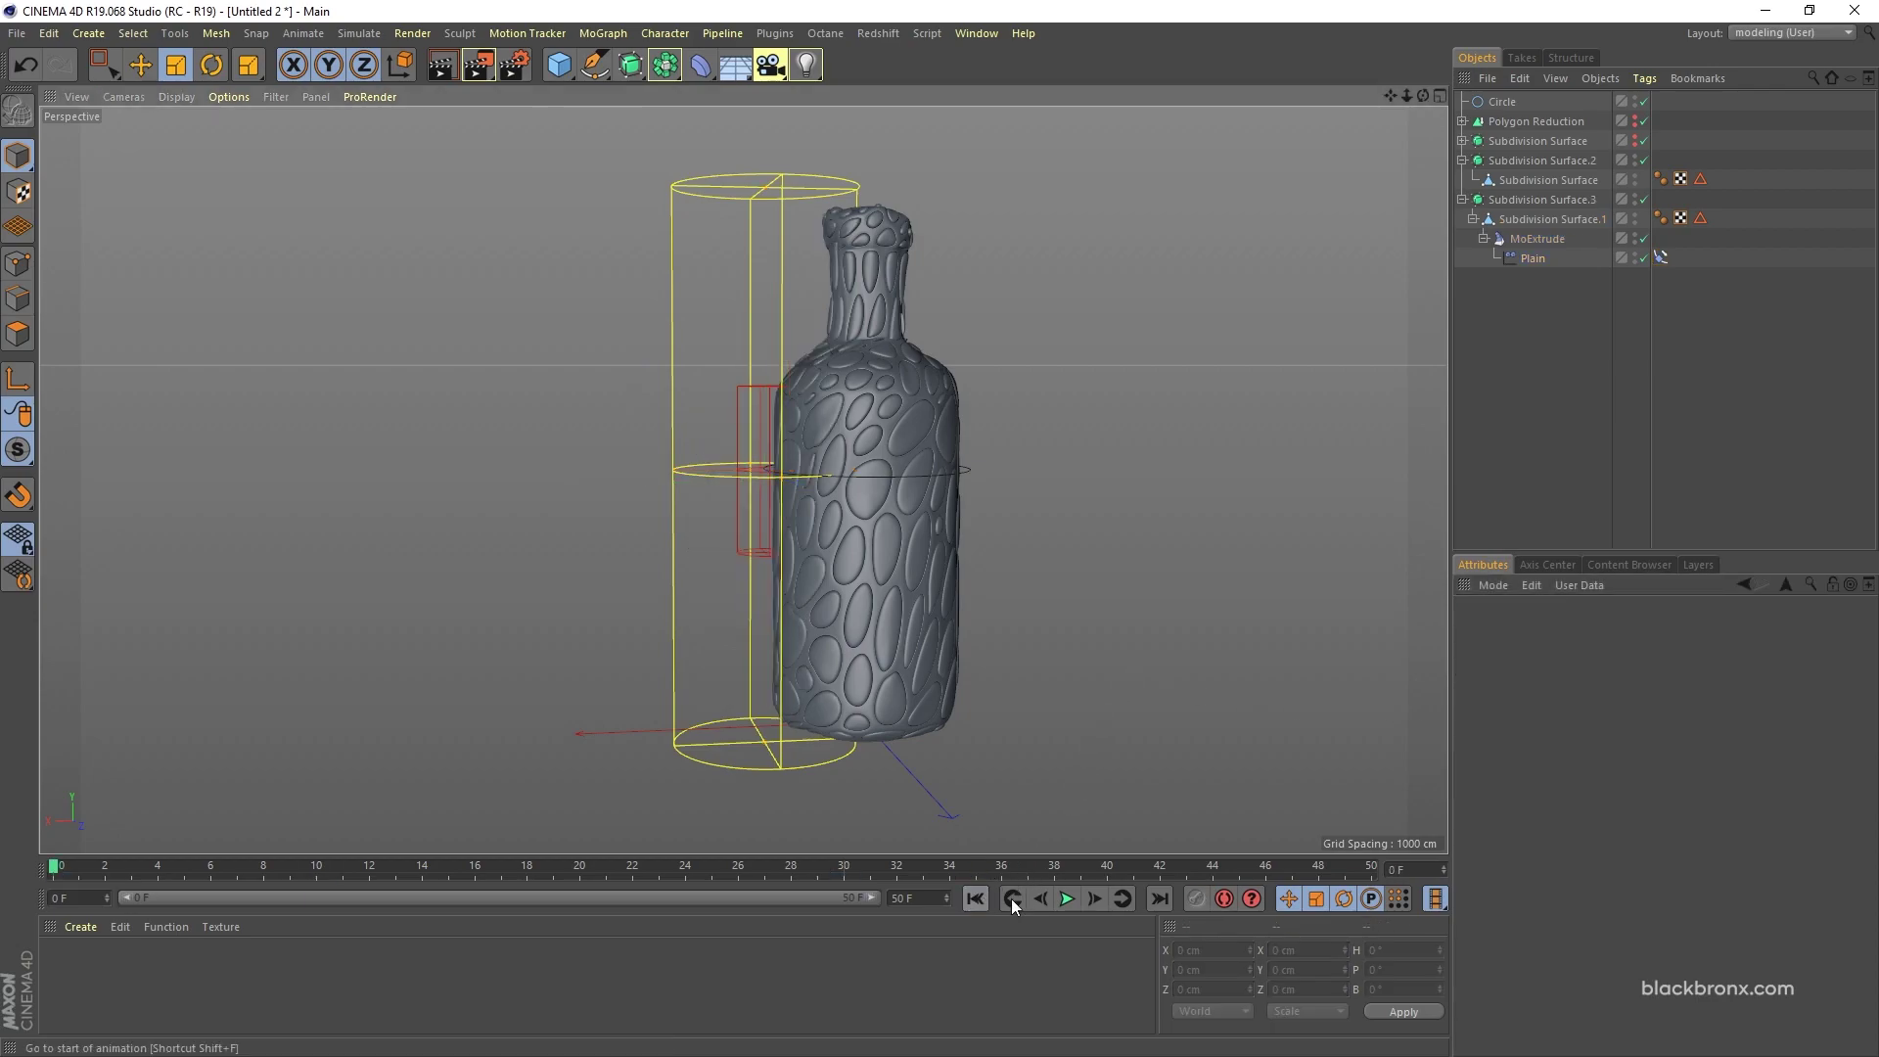
left_click(1068, 898)
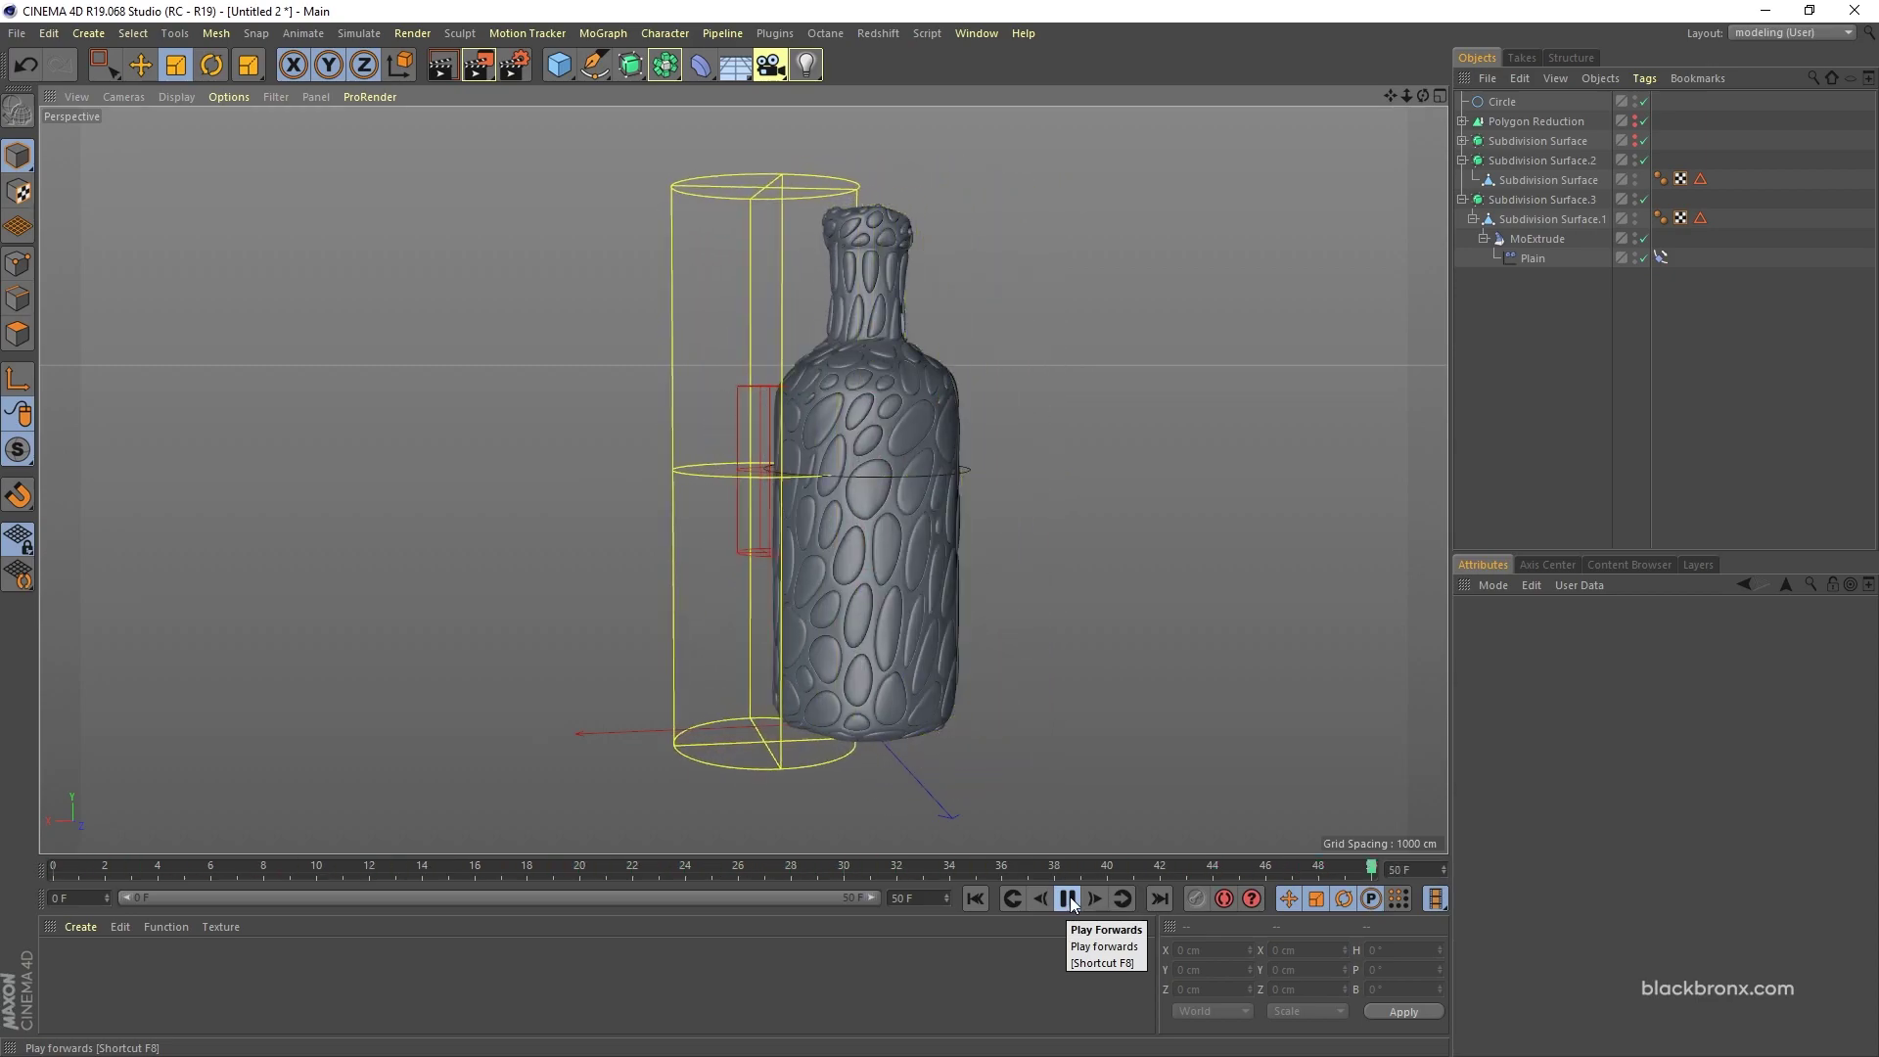
left_click(1067, 899)
left_click(987, 900)
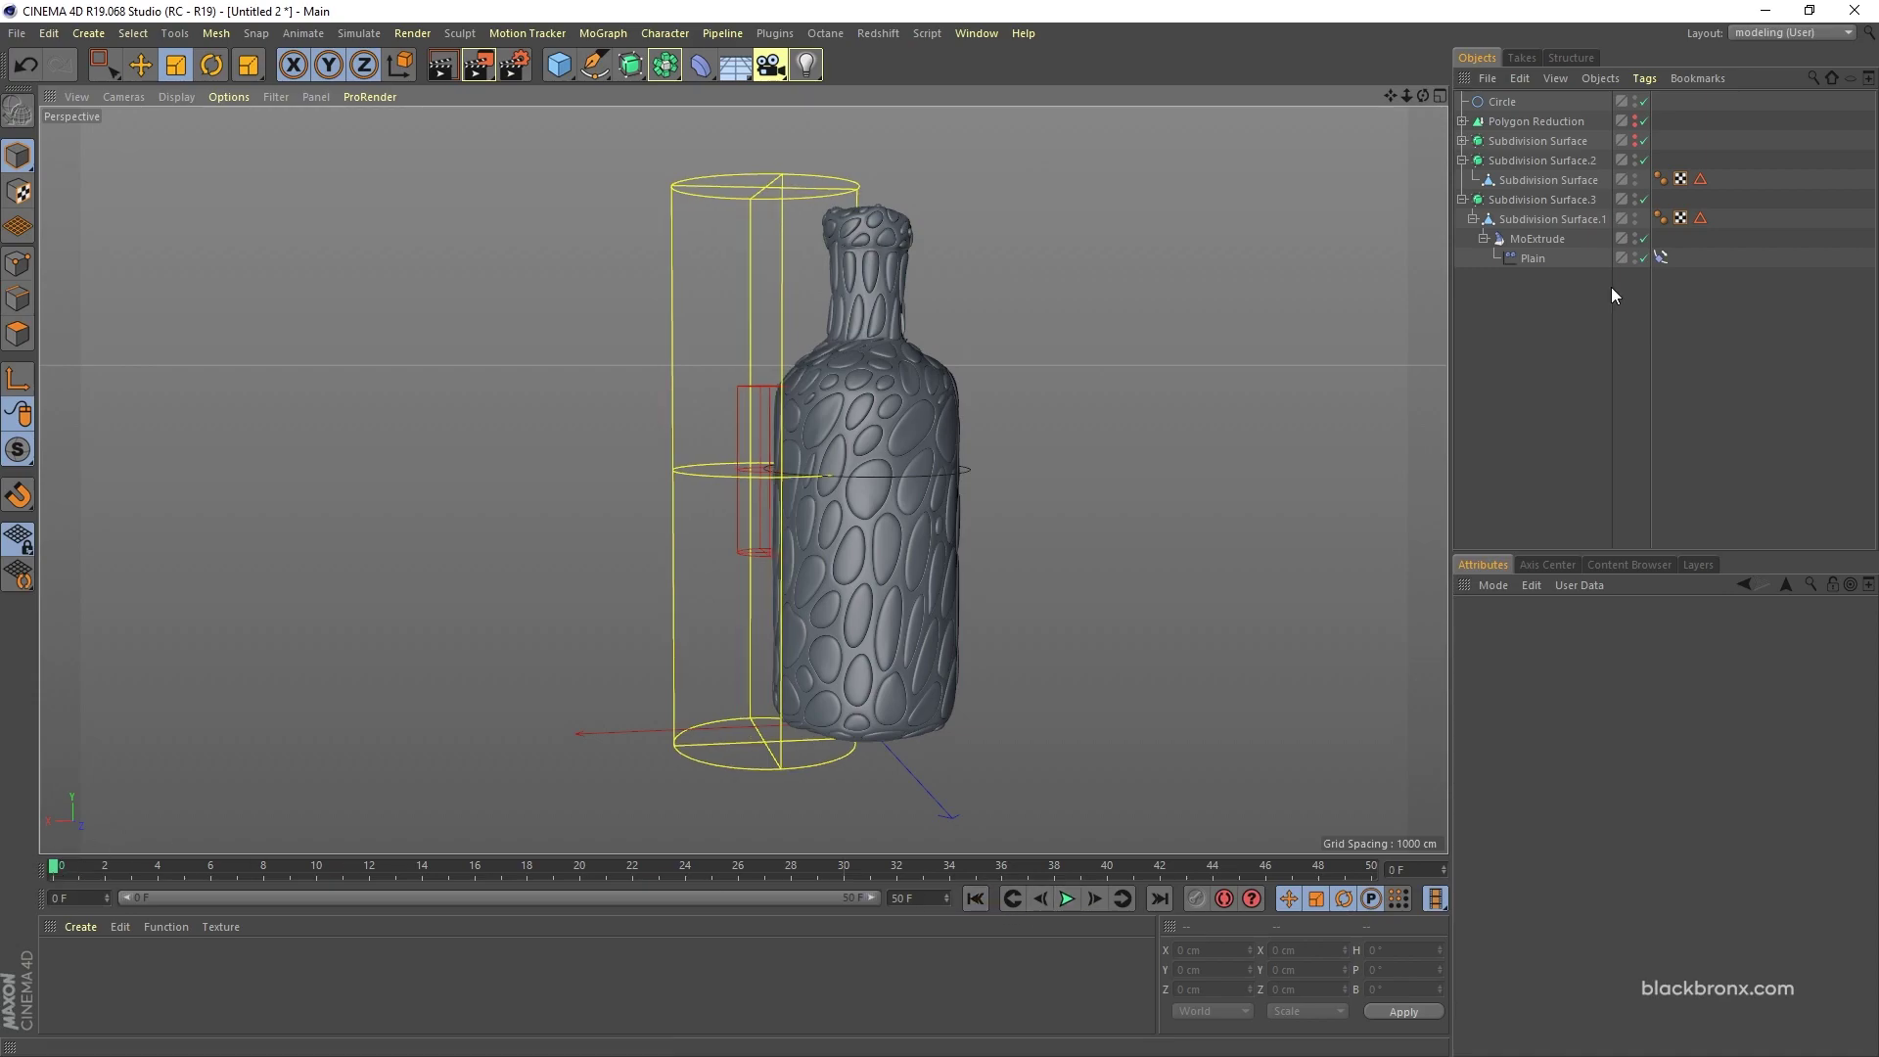
Step: Add a Jiggle deformer under Subdivision Surface.1, below the MoExtrude, and play the animation to check its effect
left_click(1548, 235)
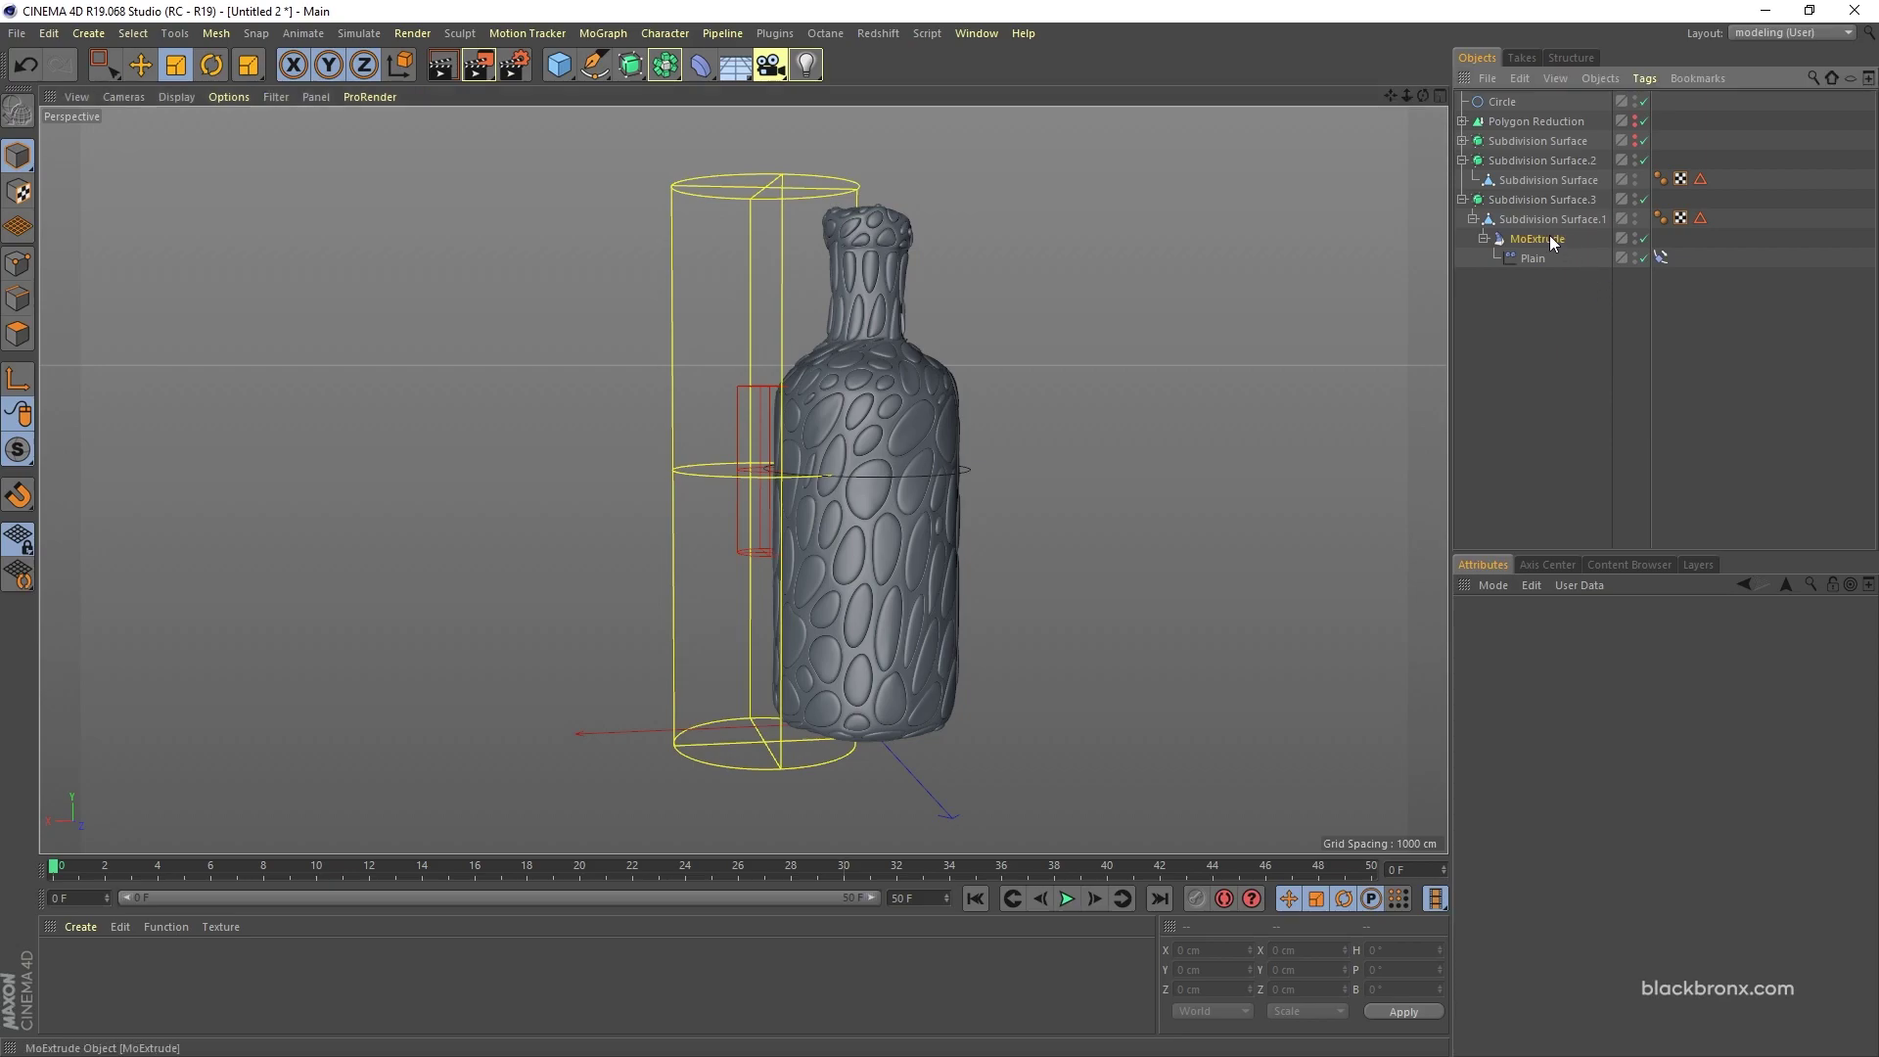
left_click(701, 64)
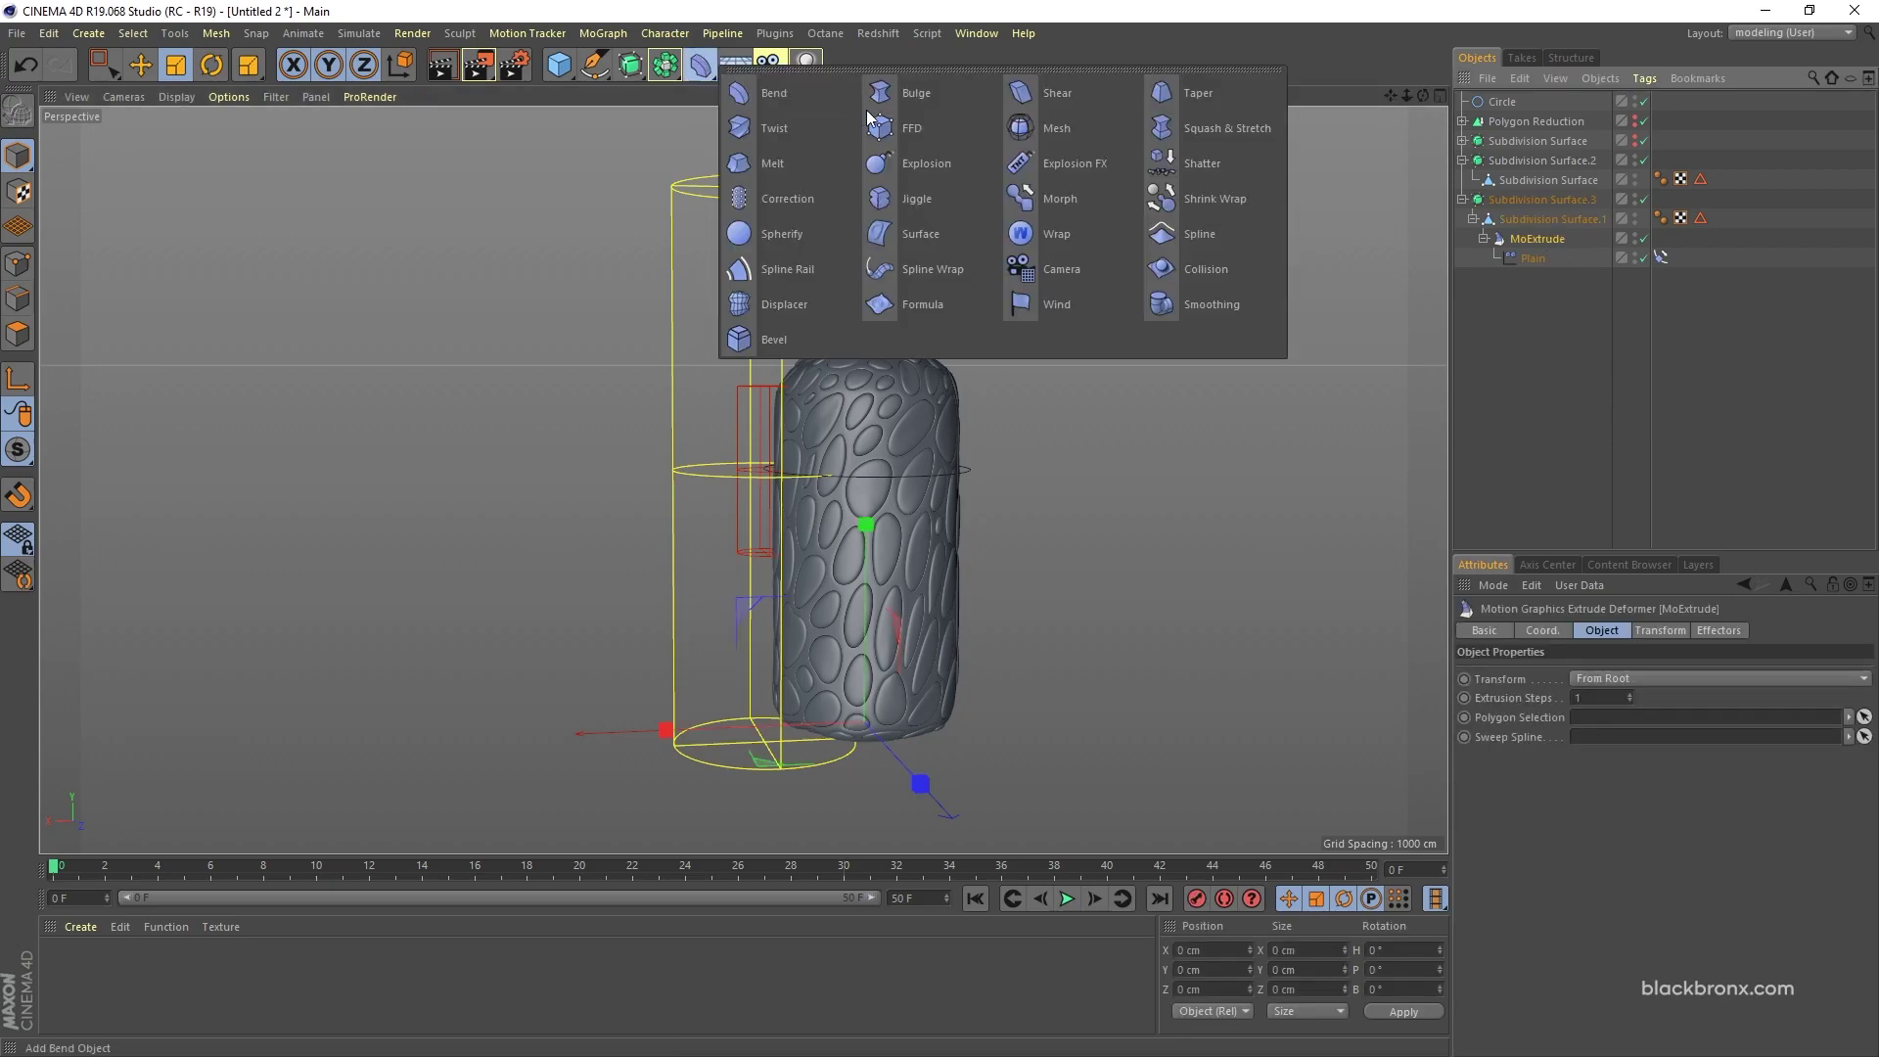
left_click(954, 197)
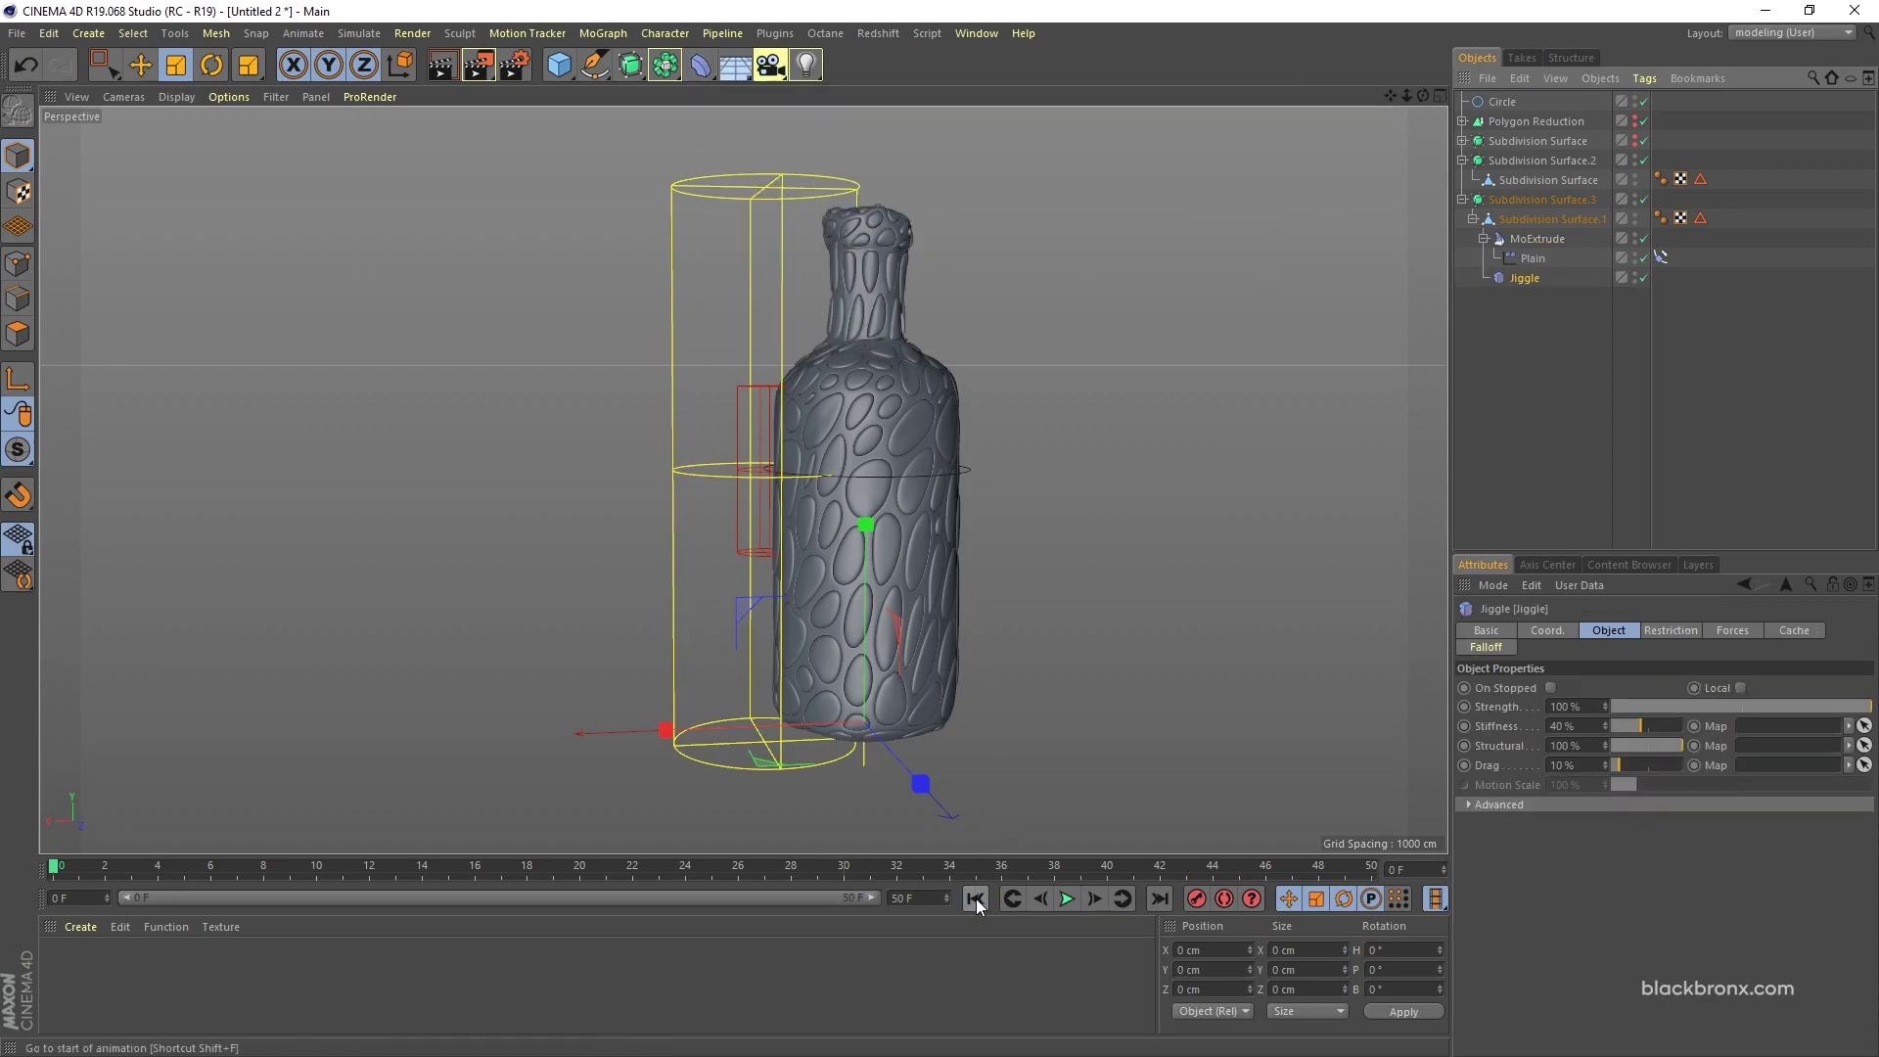
left_click(1064, 899)
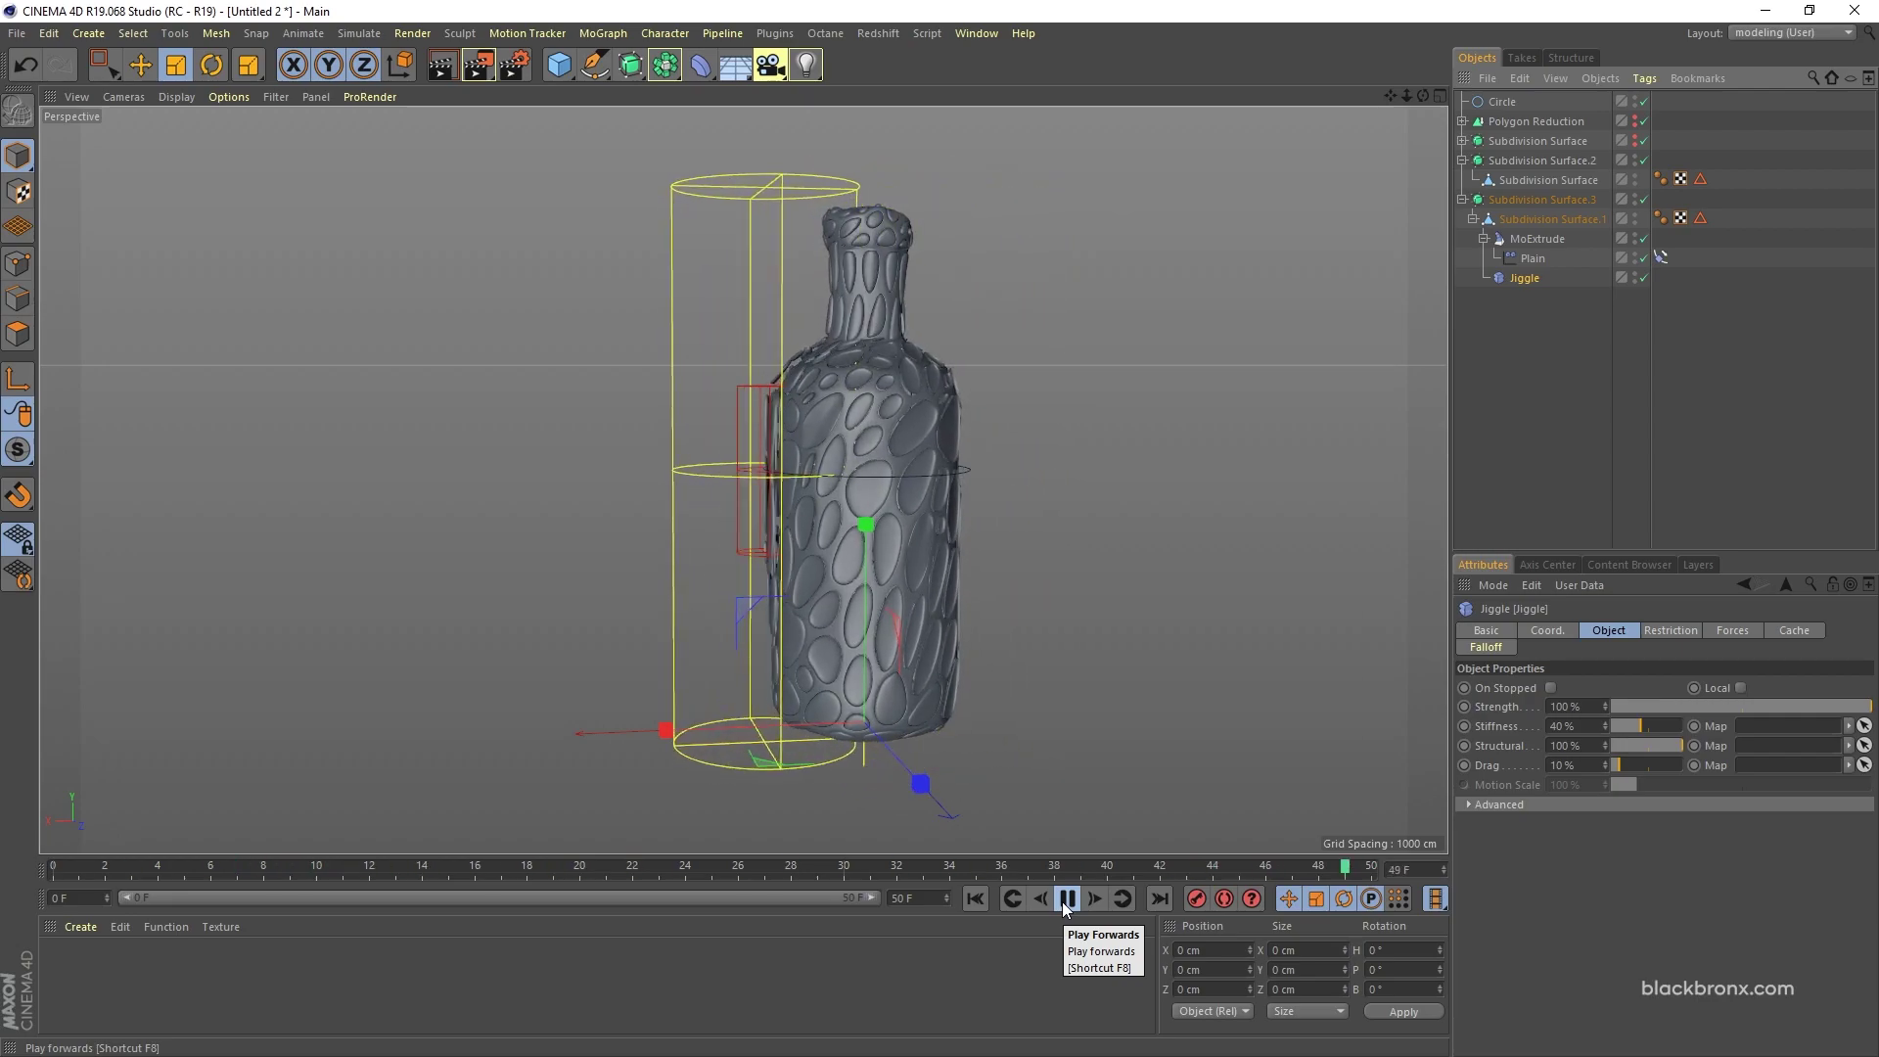
left_click(1065, 900)
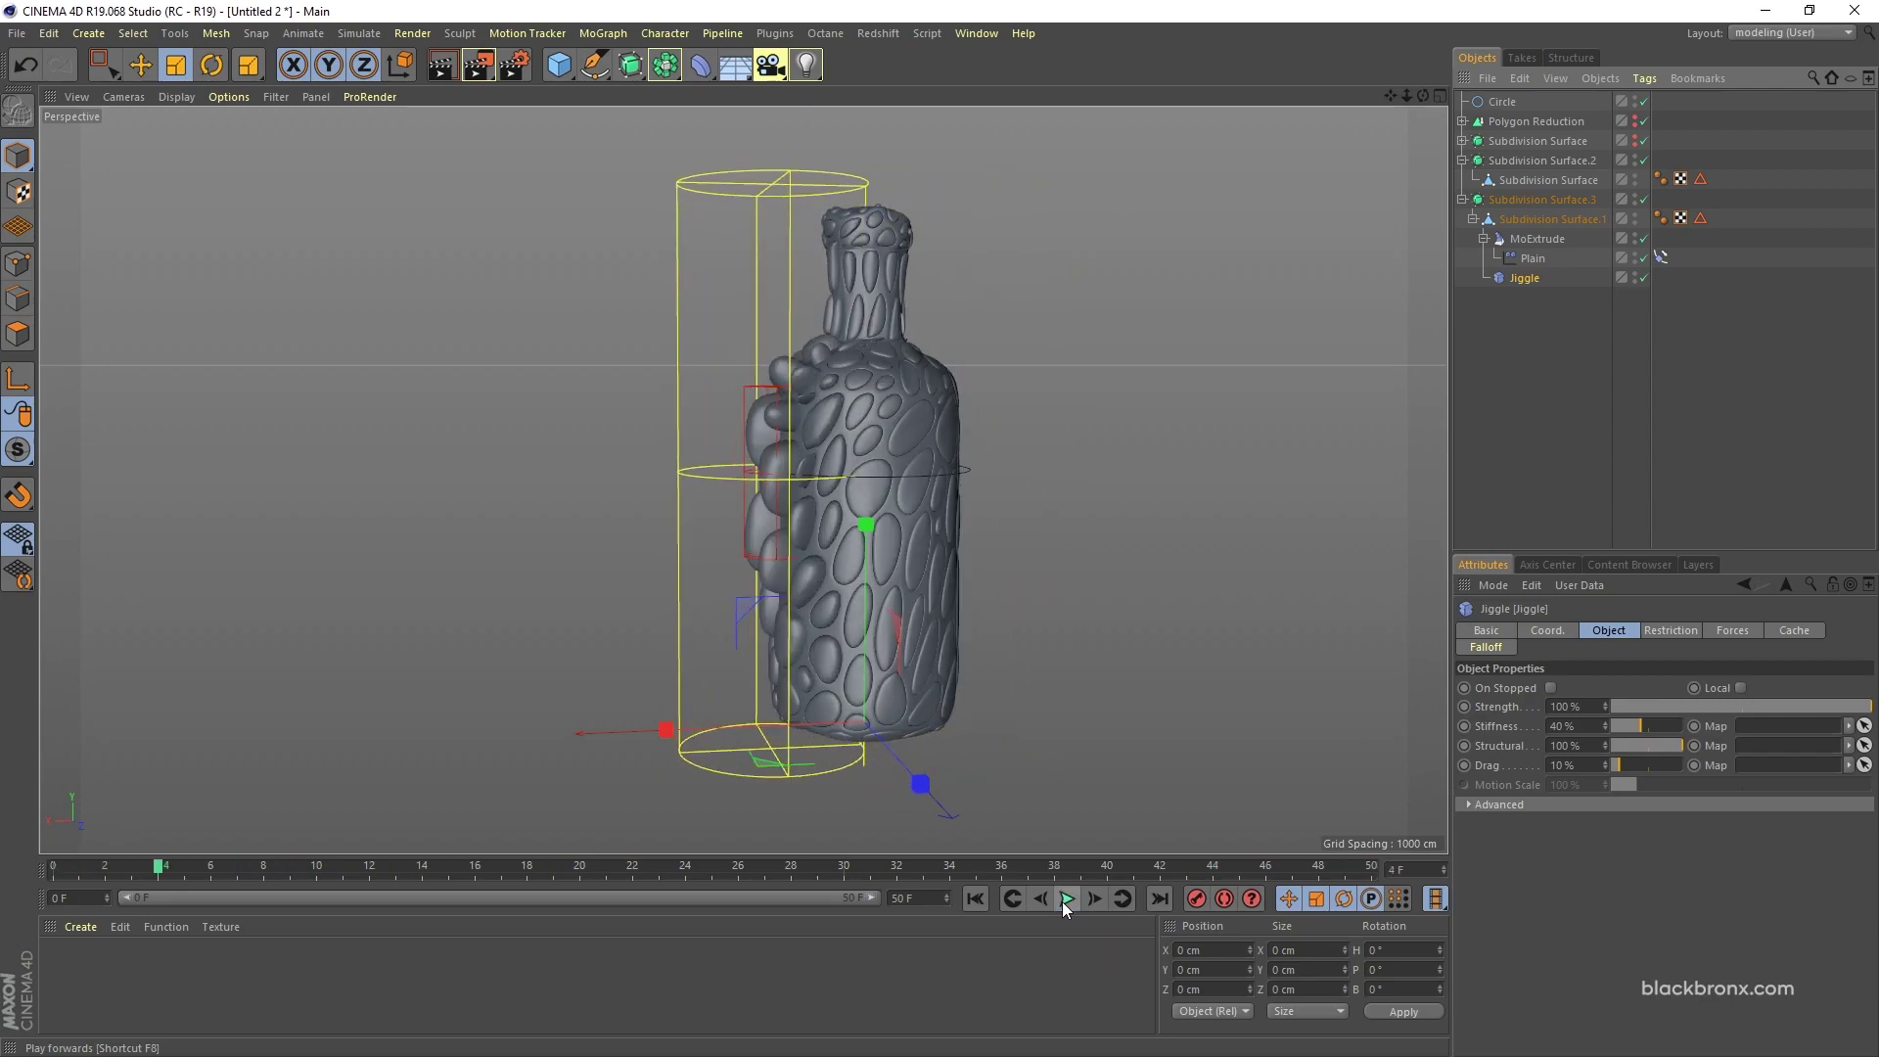
Step: Set the Jiggle deformer's Stiffness to 100%, Structural to 0% and Drag to 30%
left_click(1586, 725)
type("1")
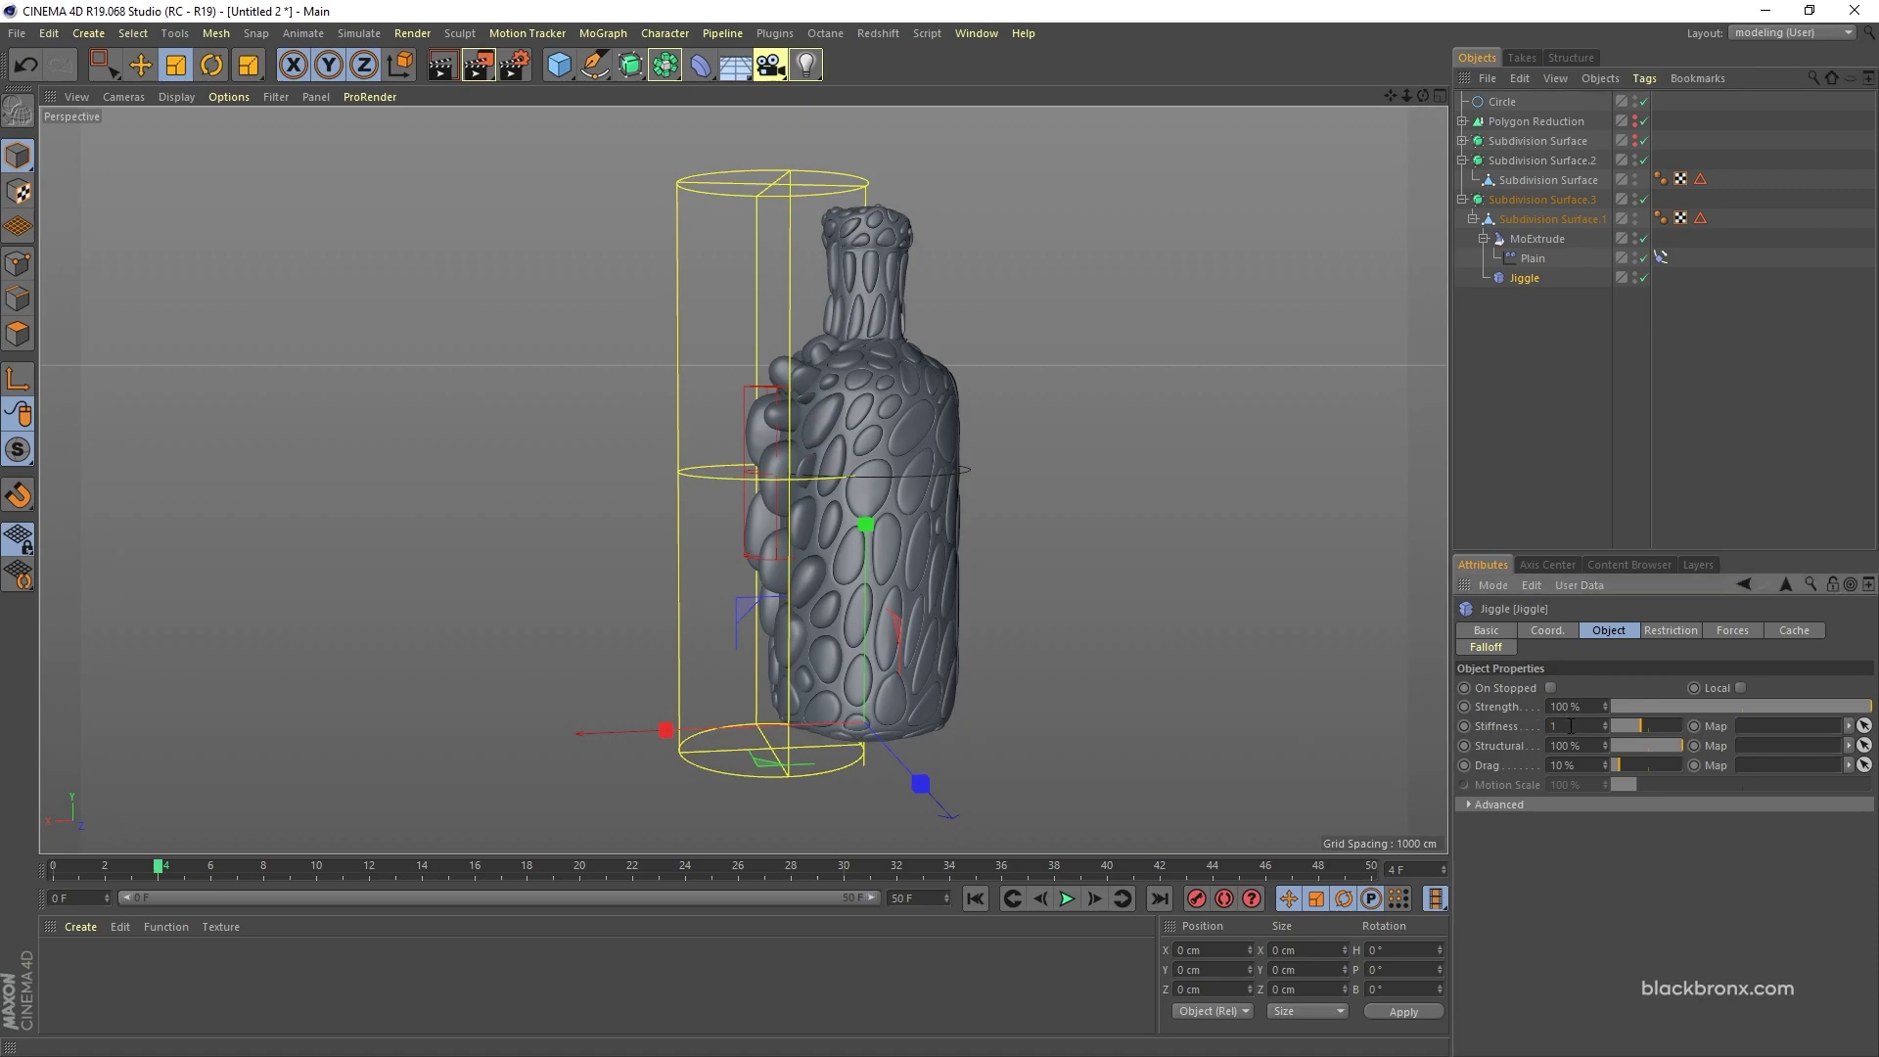
type("00")
key("Return")
type("0")
key("Return")
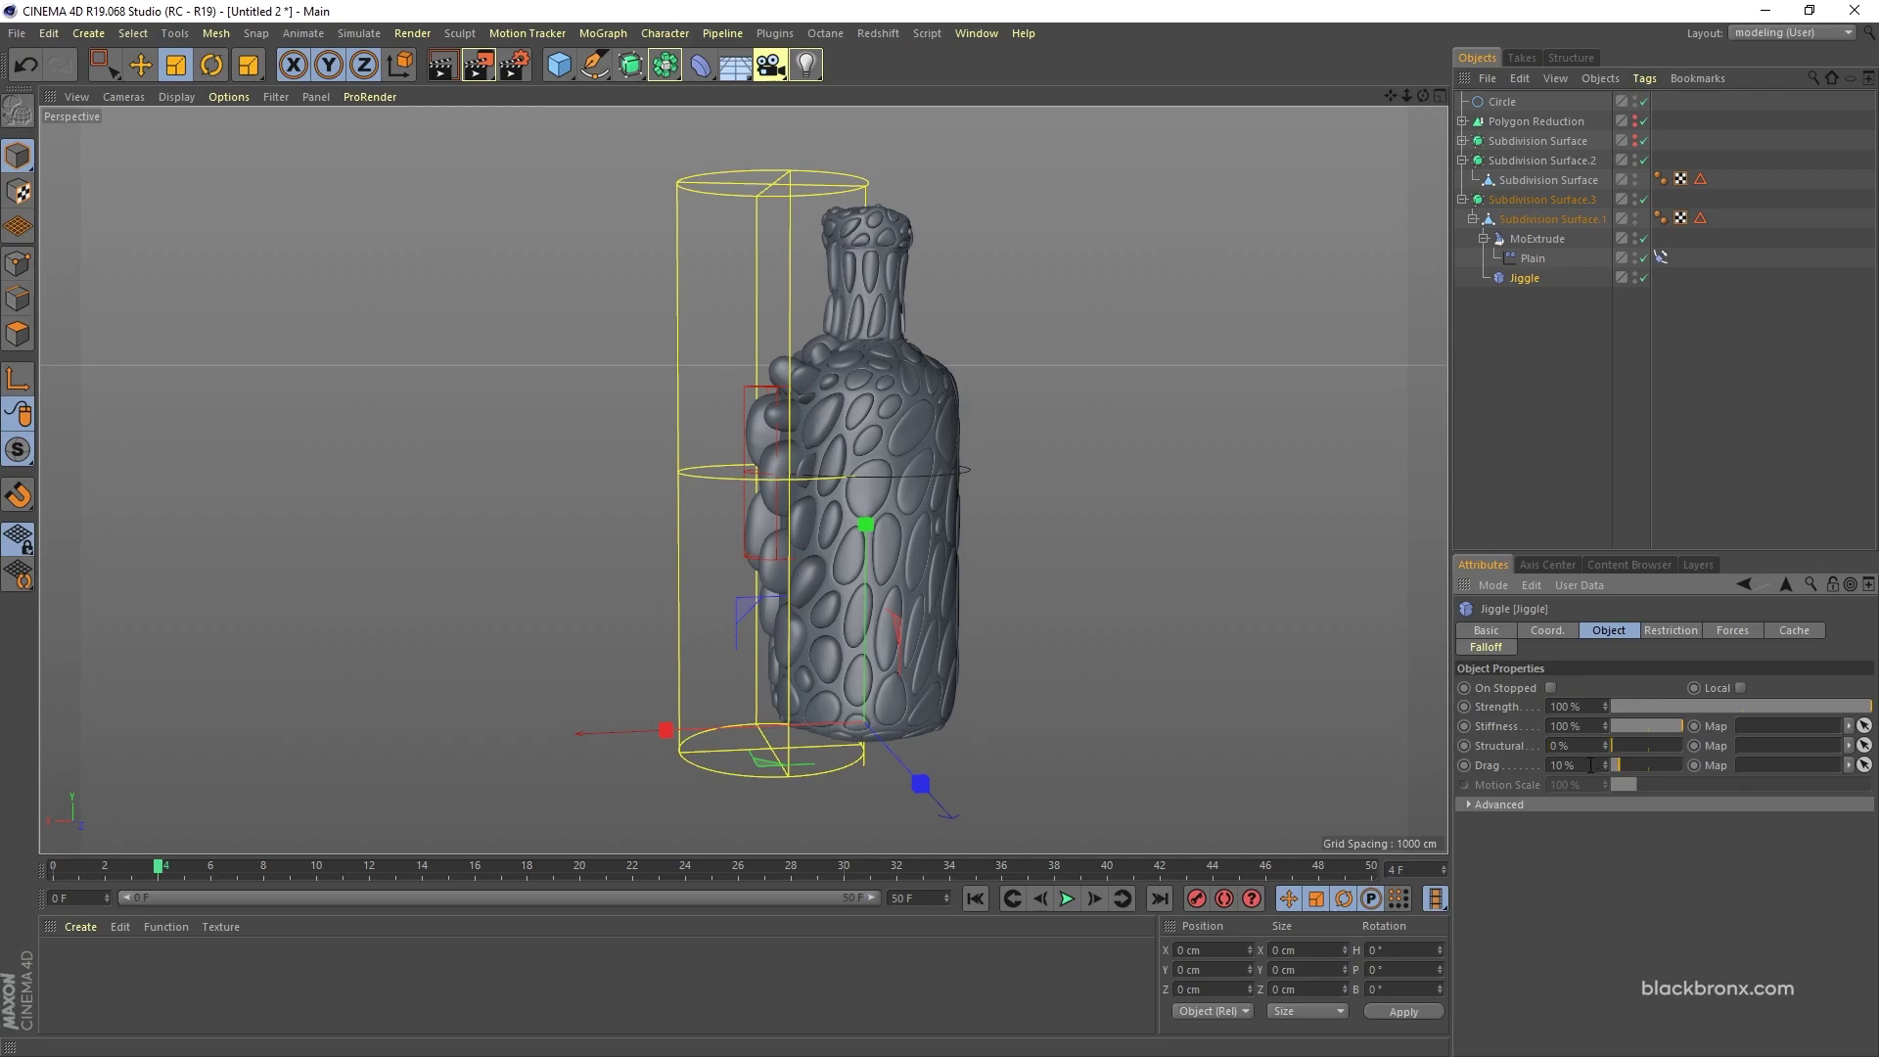
type("30")
key("Return")
Step: Play the animation from the start to check the jiggle motion, and inspect the bottle's cells up close
left_click(975, 897)
left_click(1067, 899)
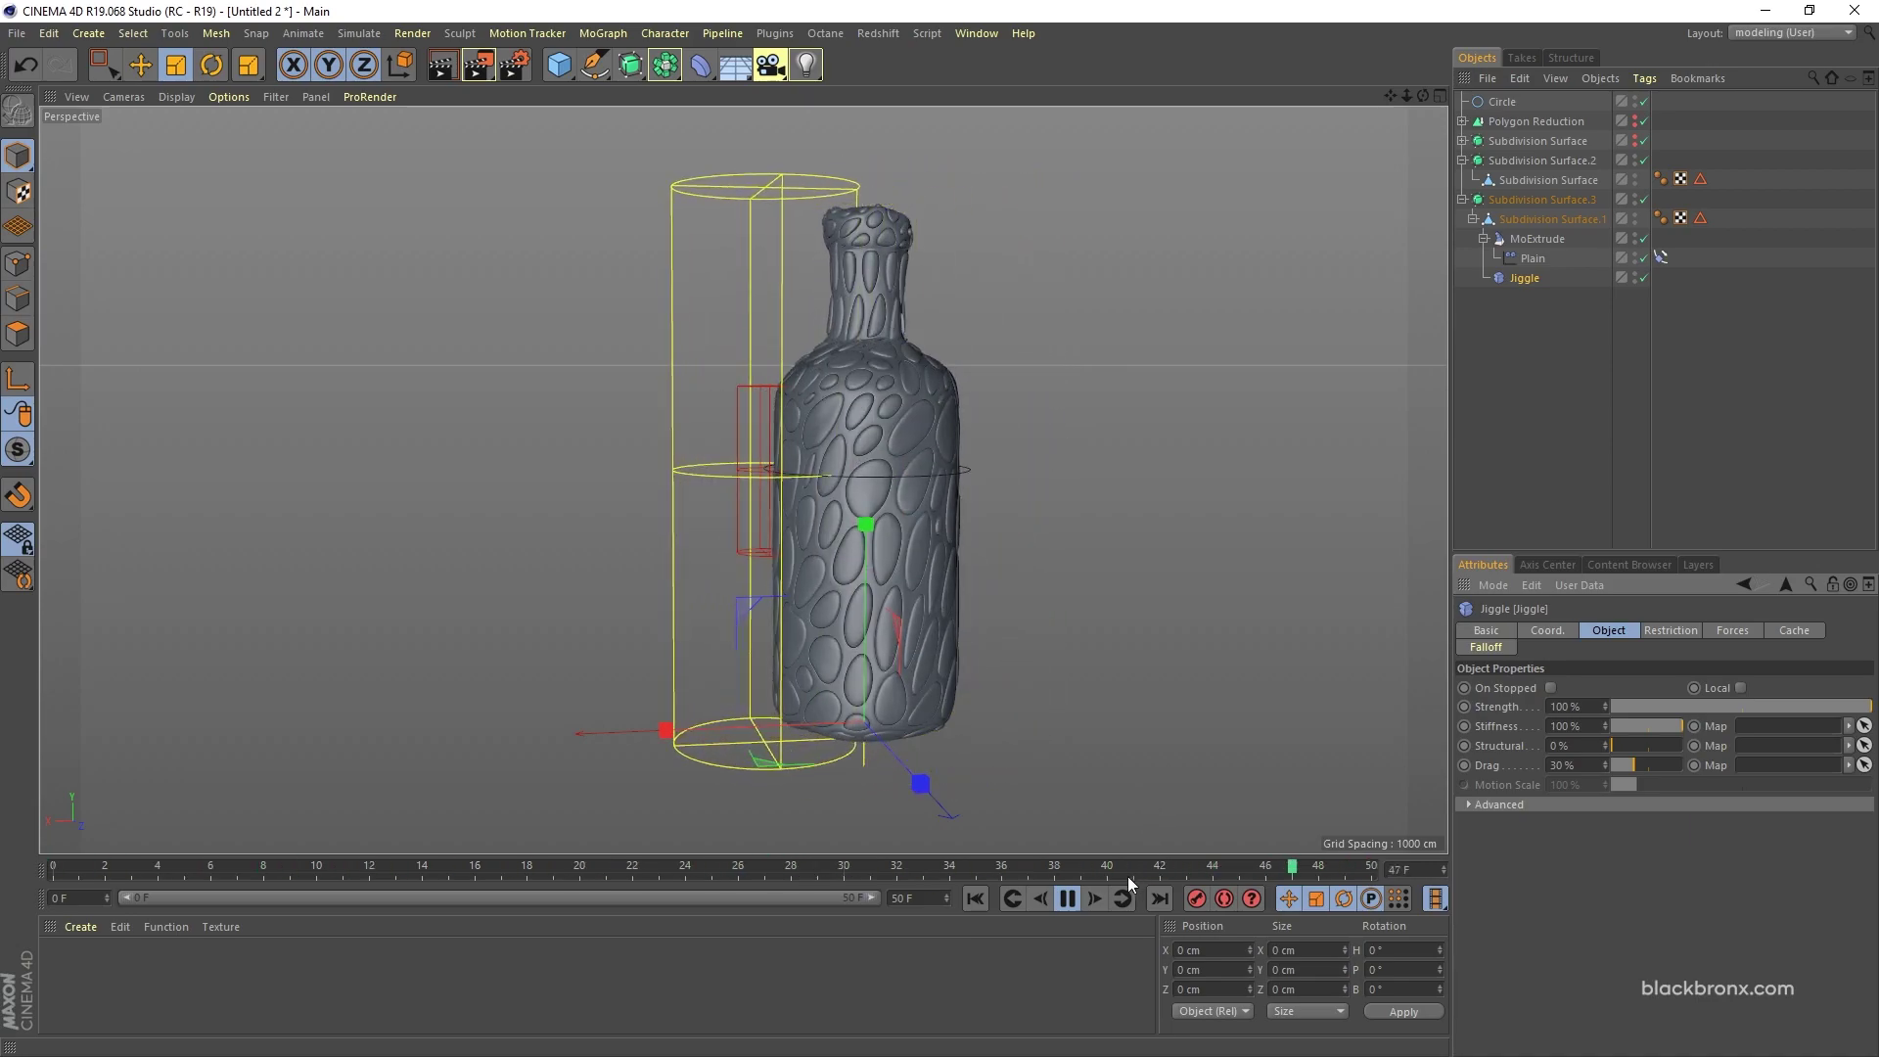
left_click(1071, 898)
left_click_drag(1069, 685, 894, 644, "alt")
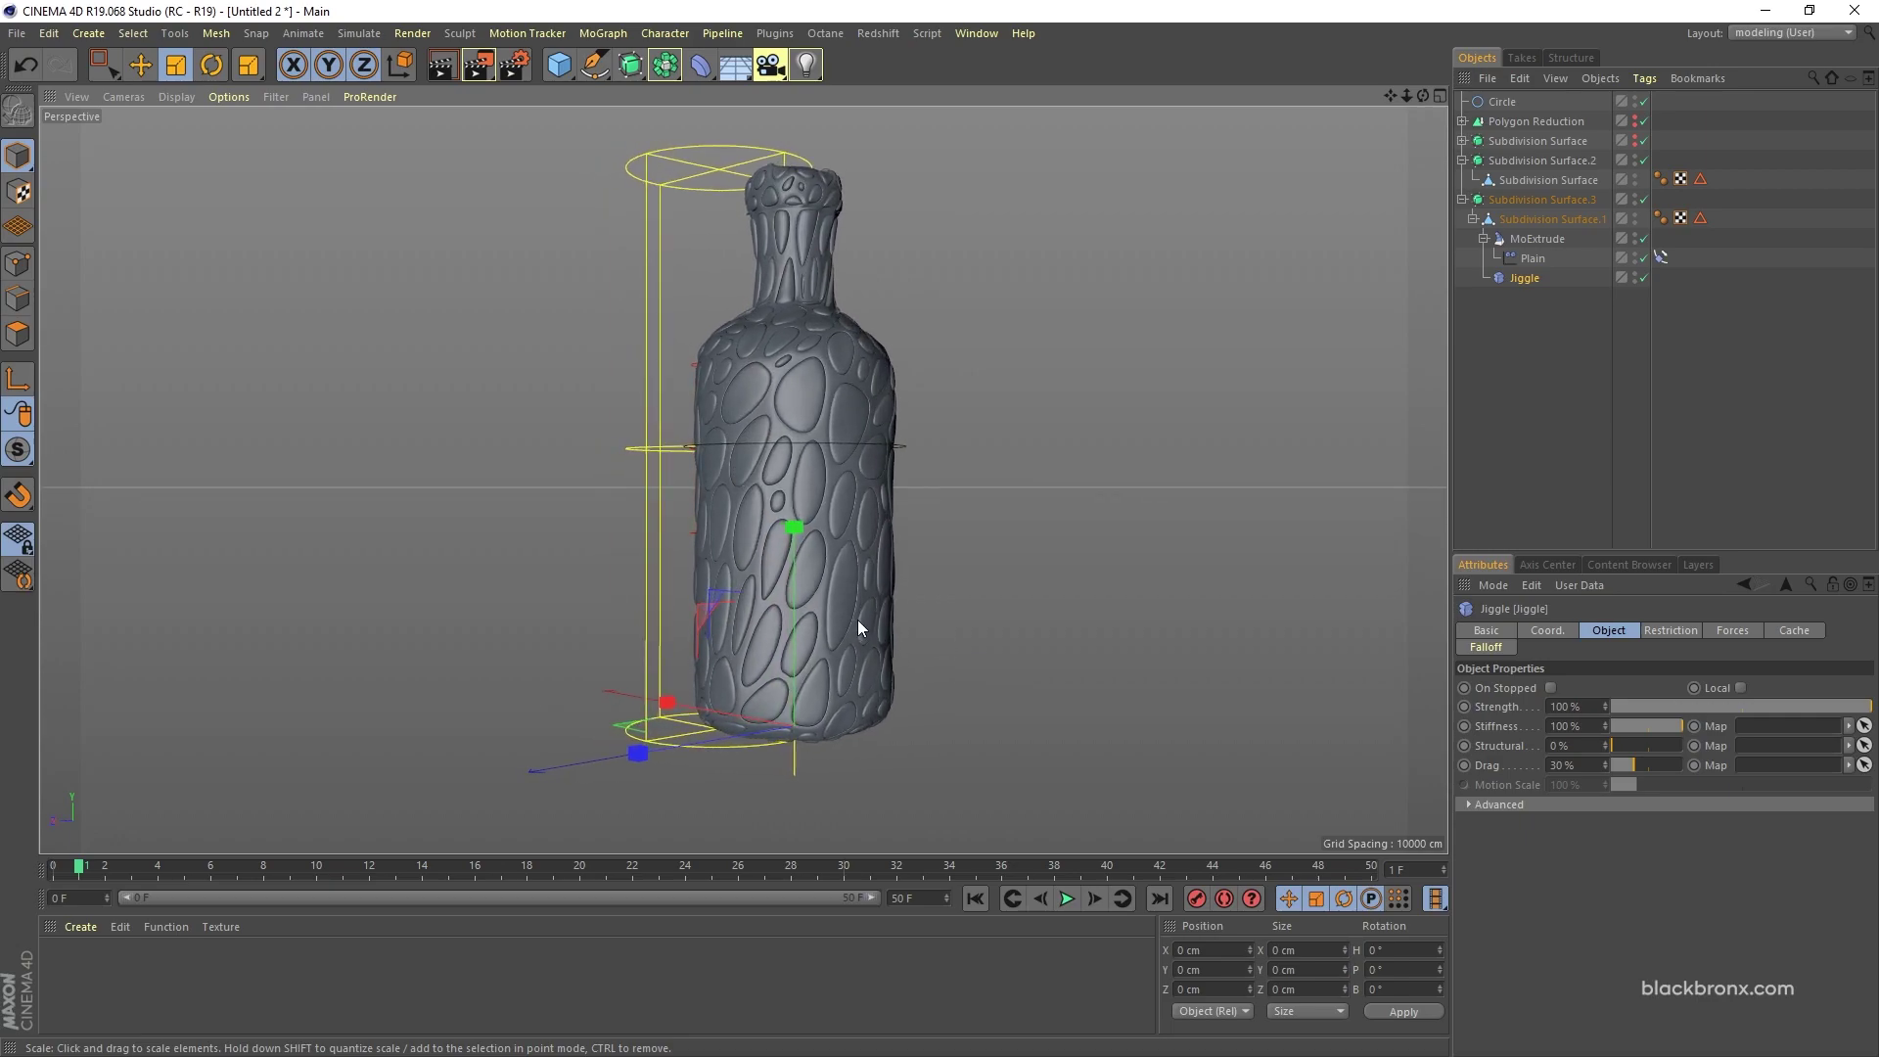
scroll(857, 619, "up", 6)
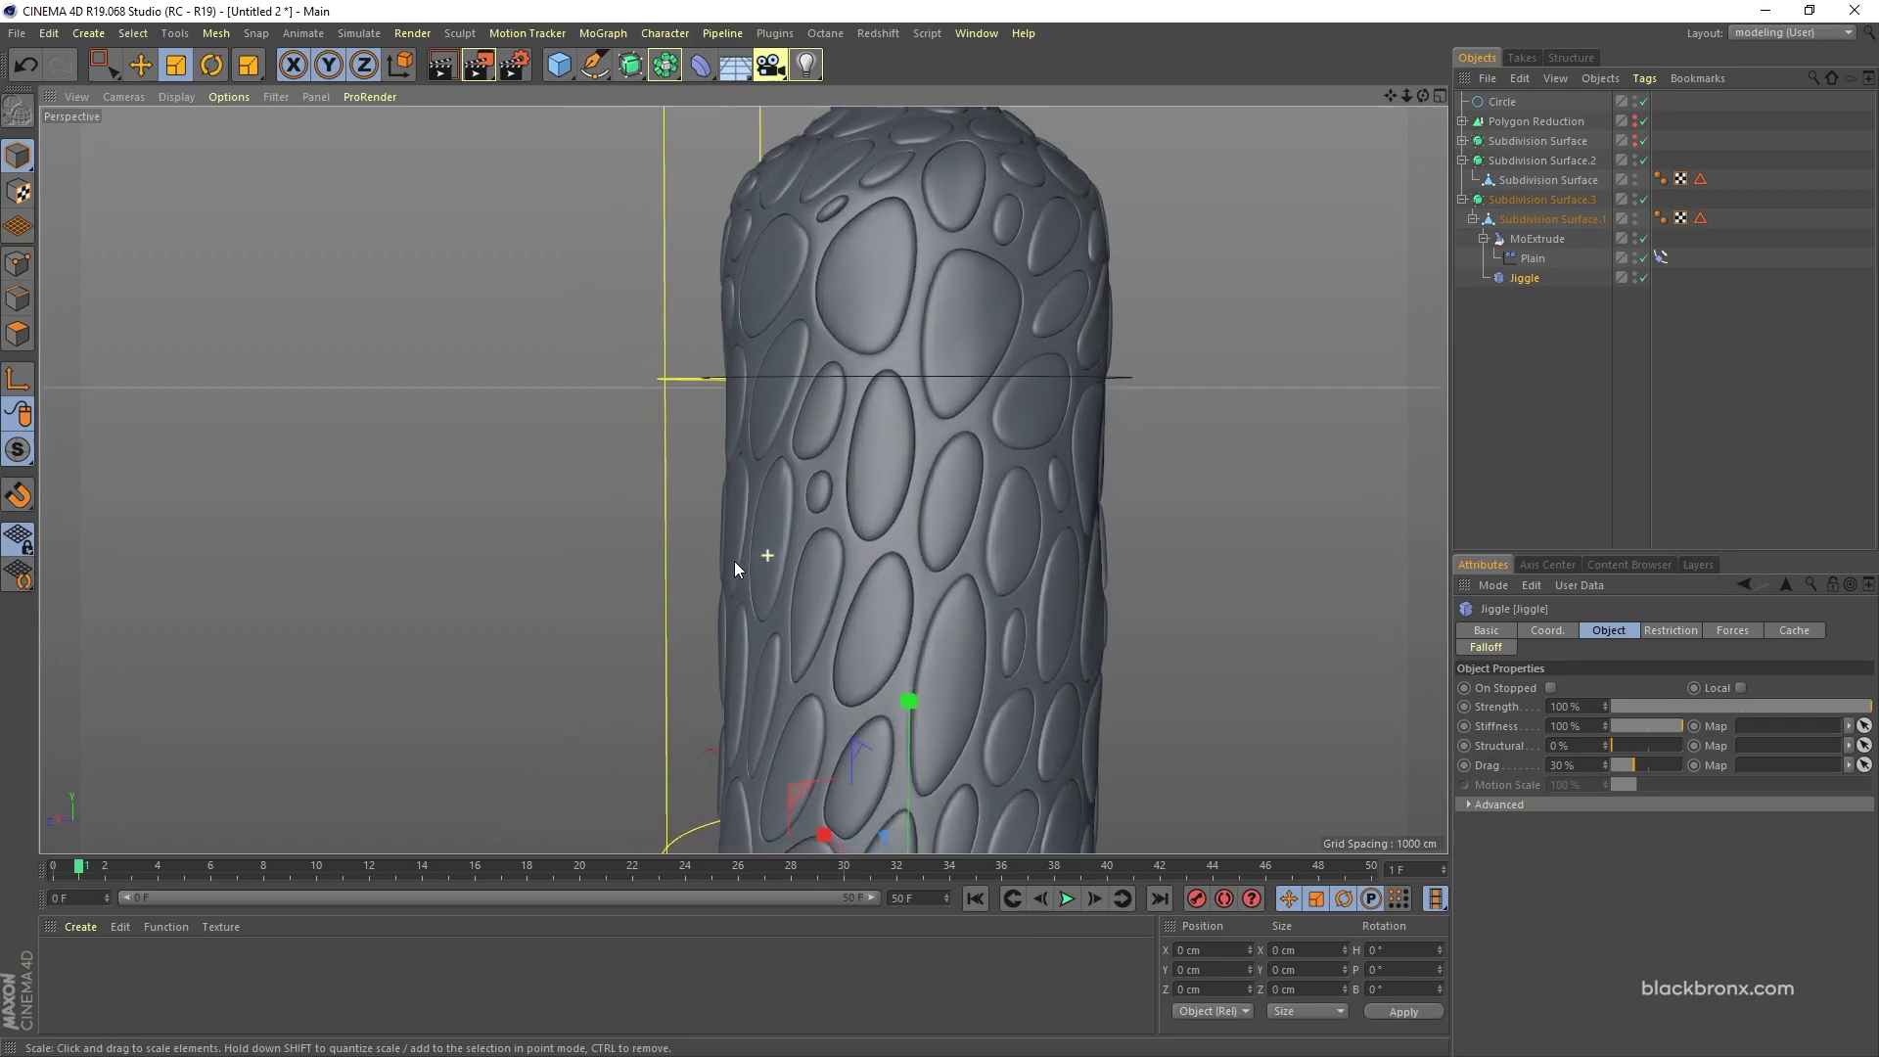
left_click_drag(736, 569, 1015, 584, "alt")
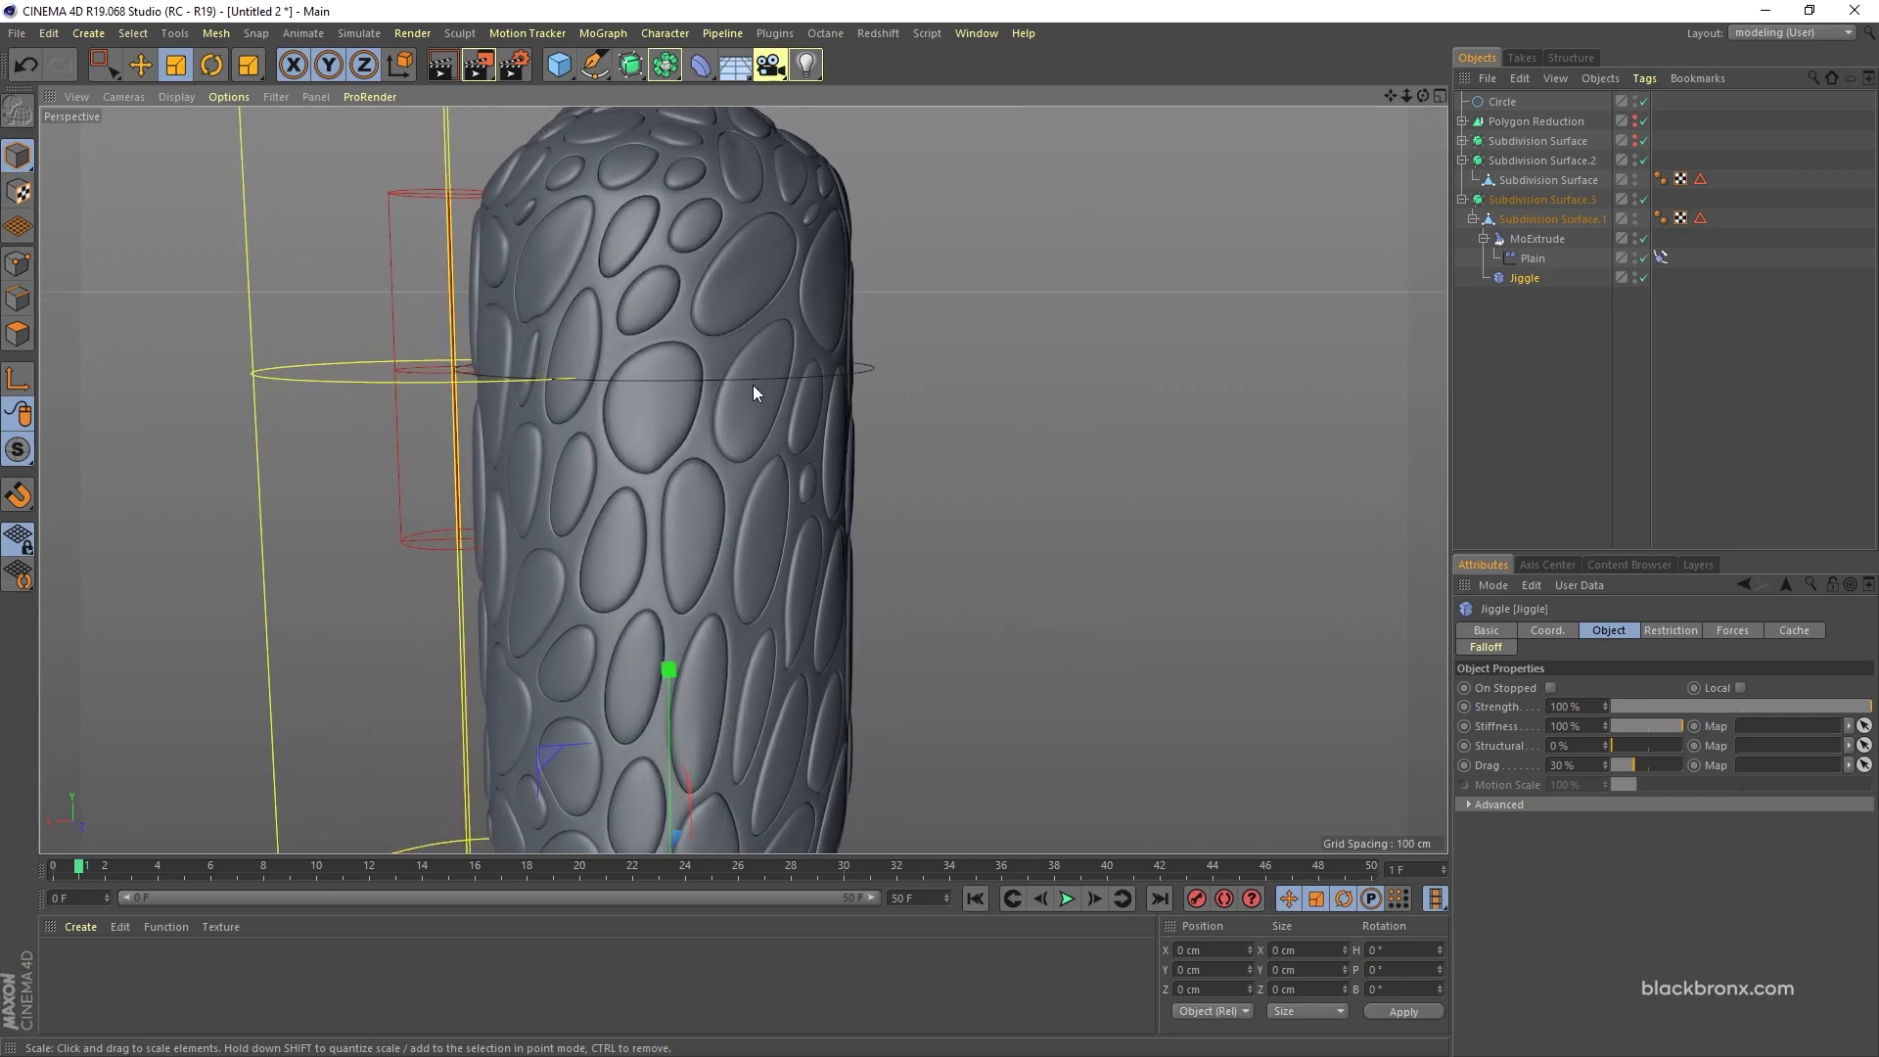
left_click_drag(764, 504, 856, 444, "alt")
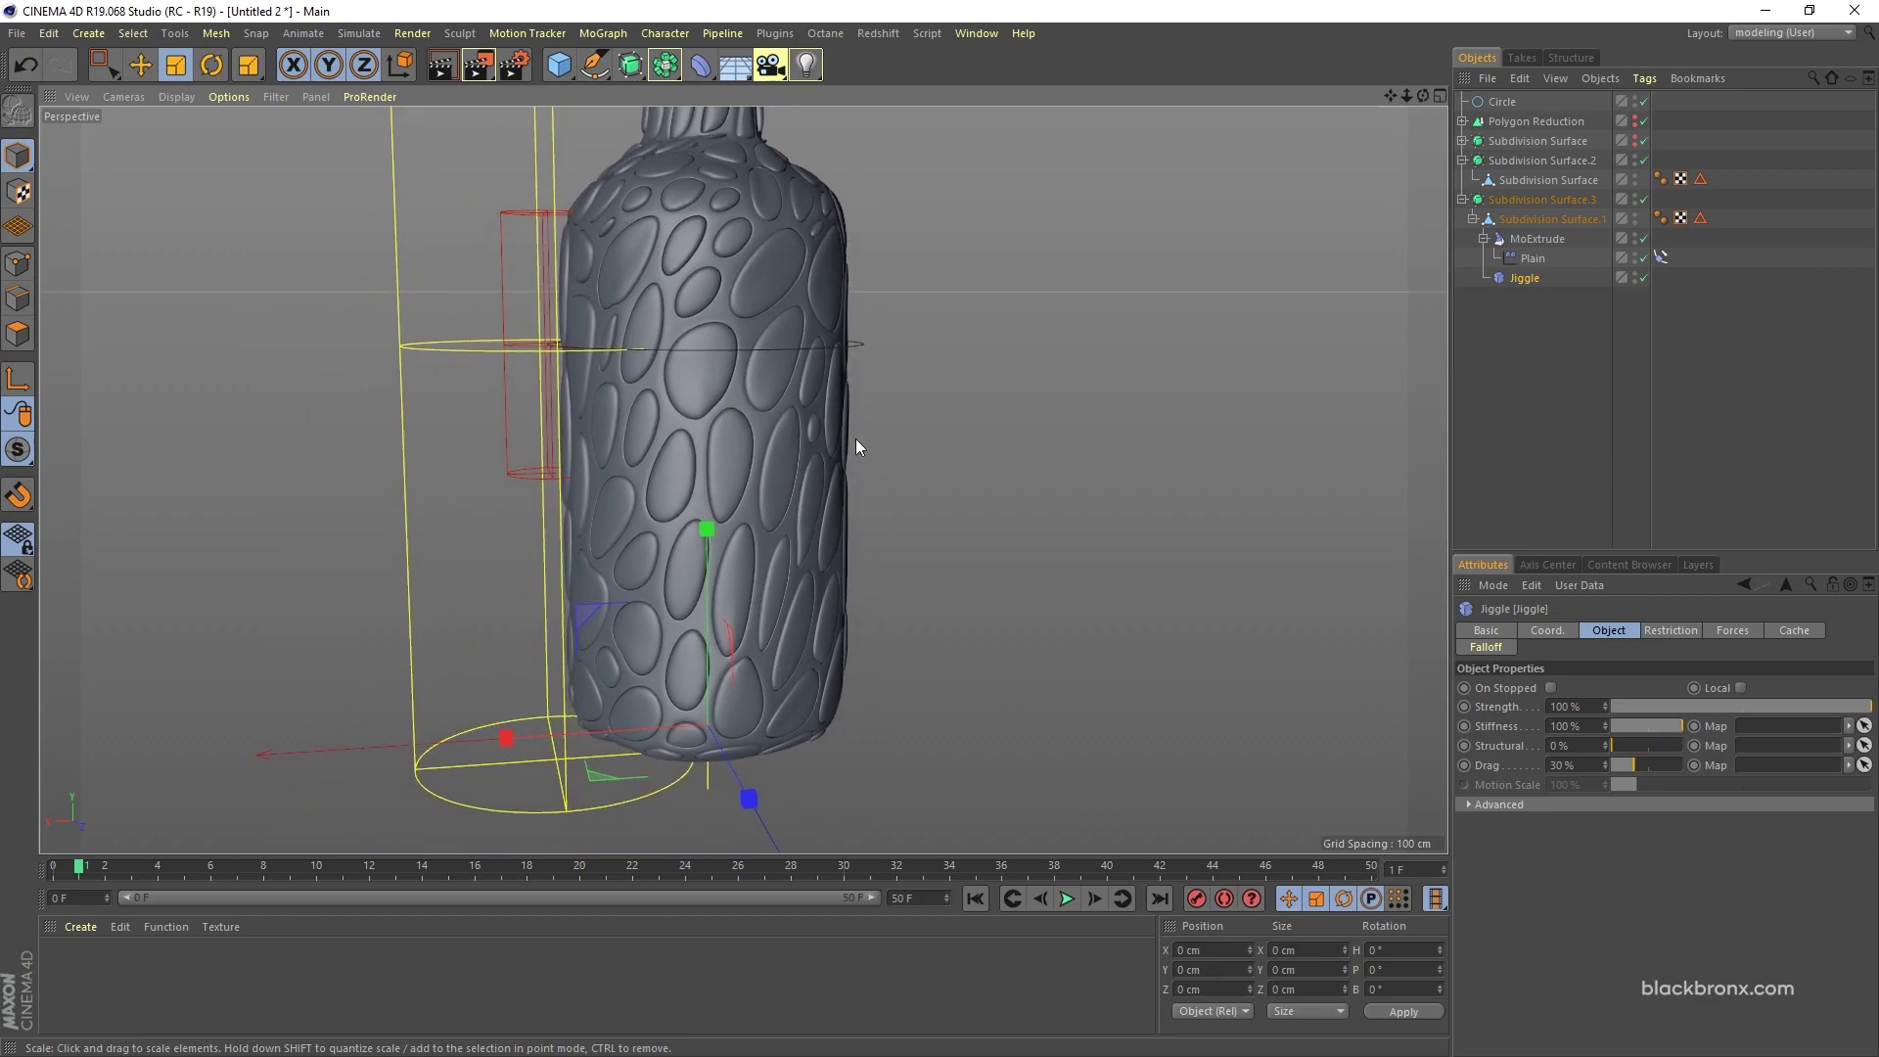
Step: Add a sphere primitive with a radius of 4 cm
left_click_drag(559, 67, 936, 121)
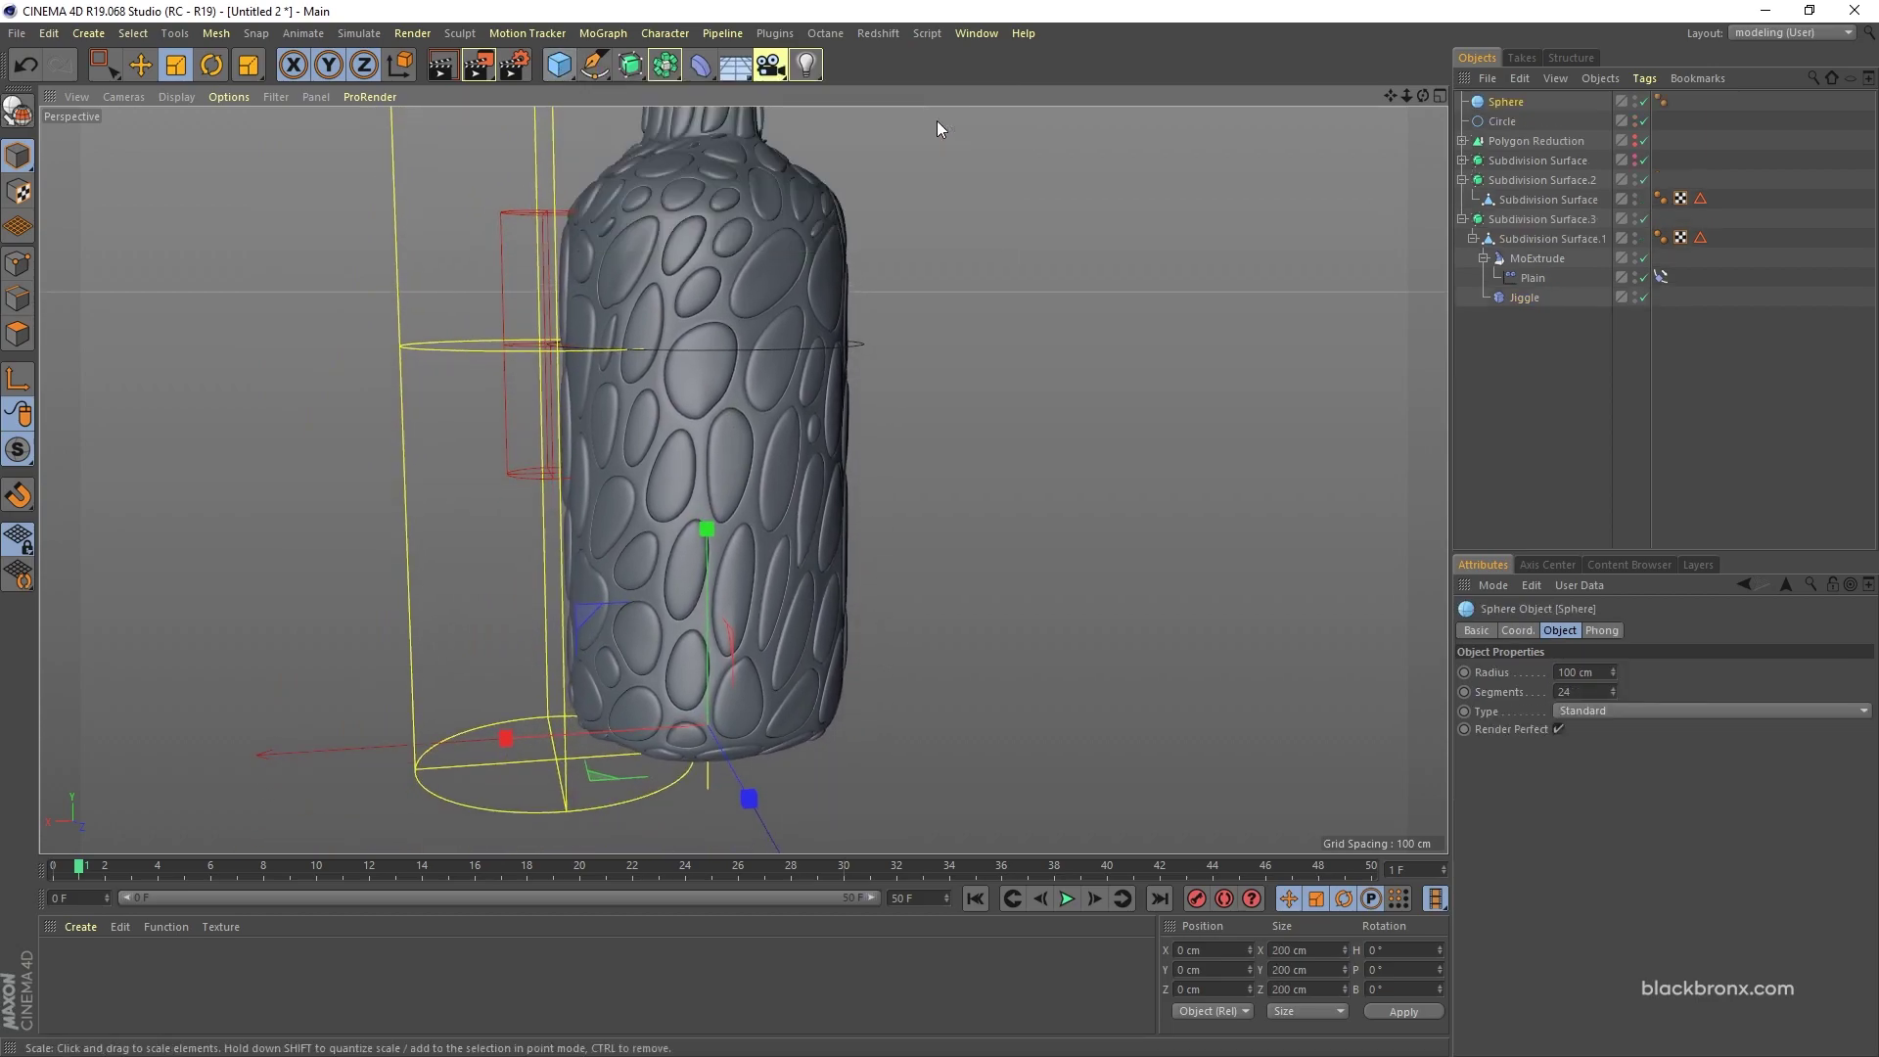
left_click(1597, 674)
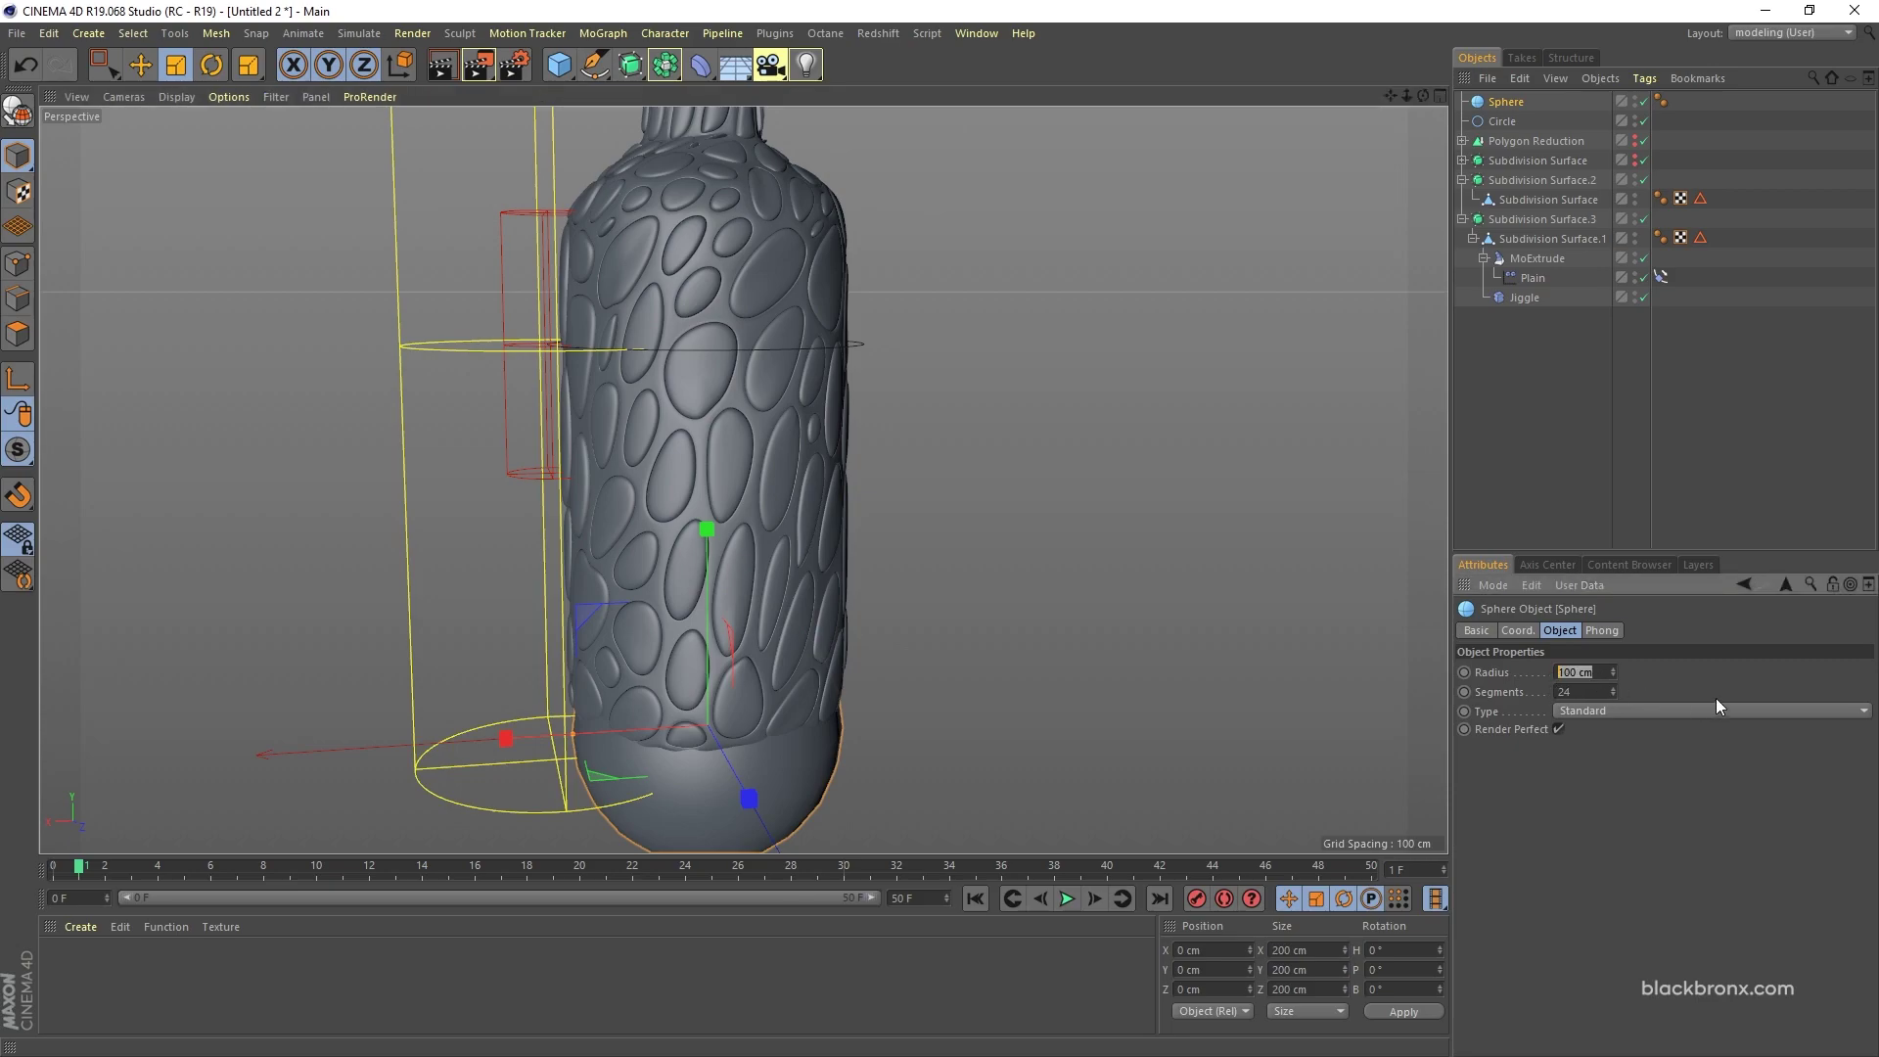
type("4")
key("Return")
left_click_drag(1178, 636, 1112, 691, "alt")
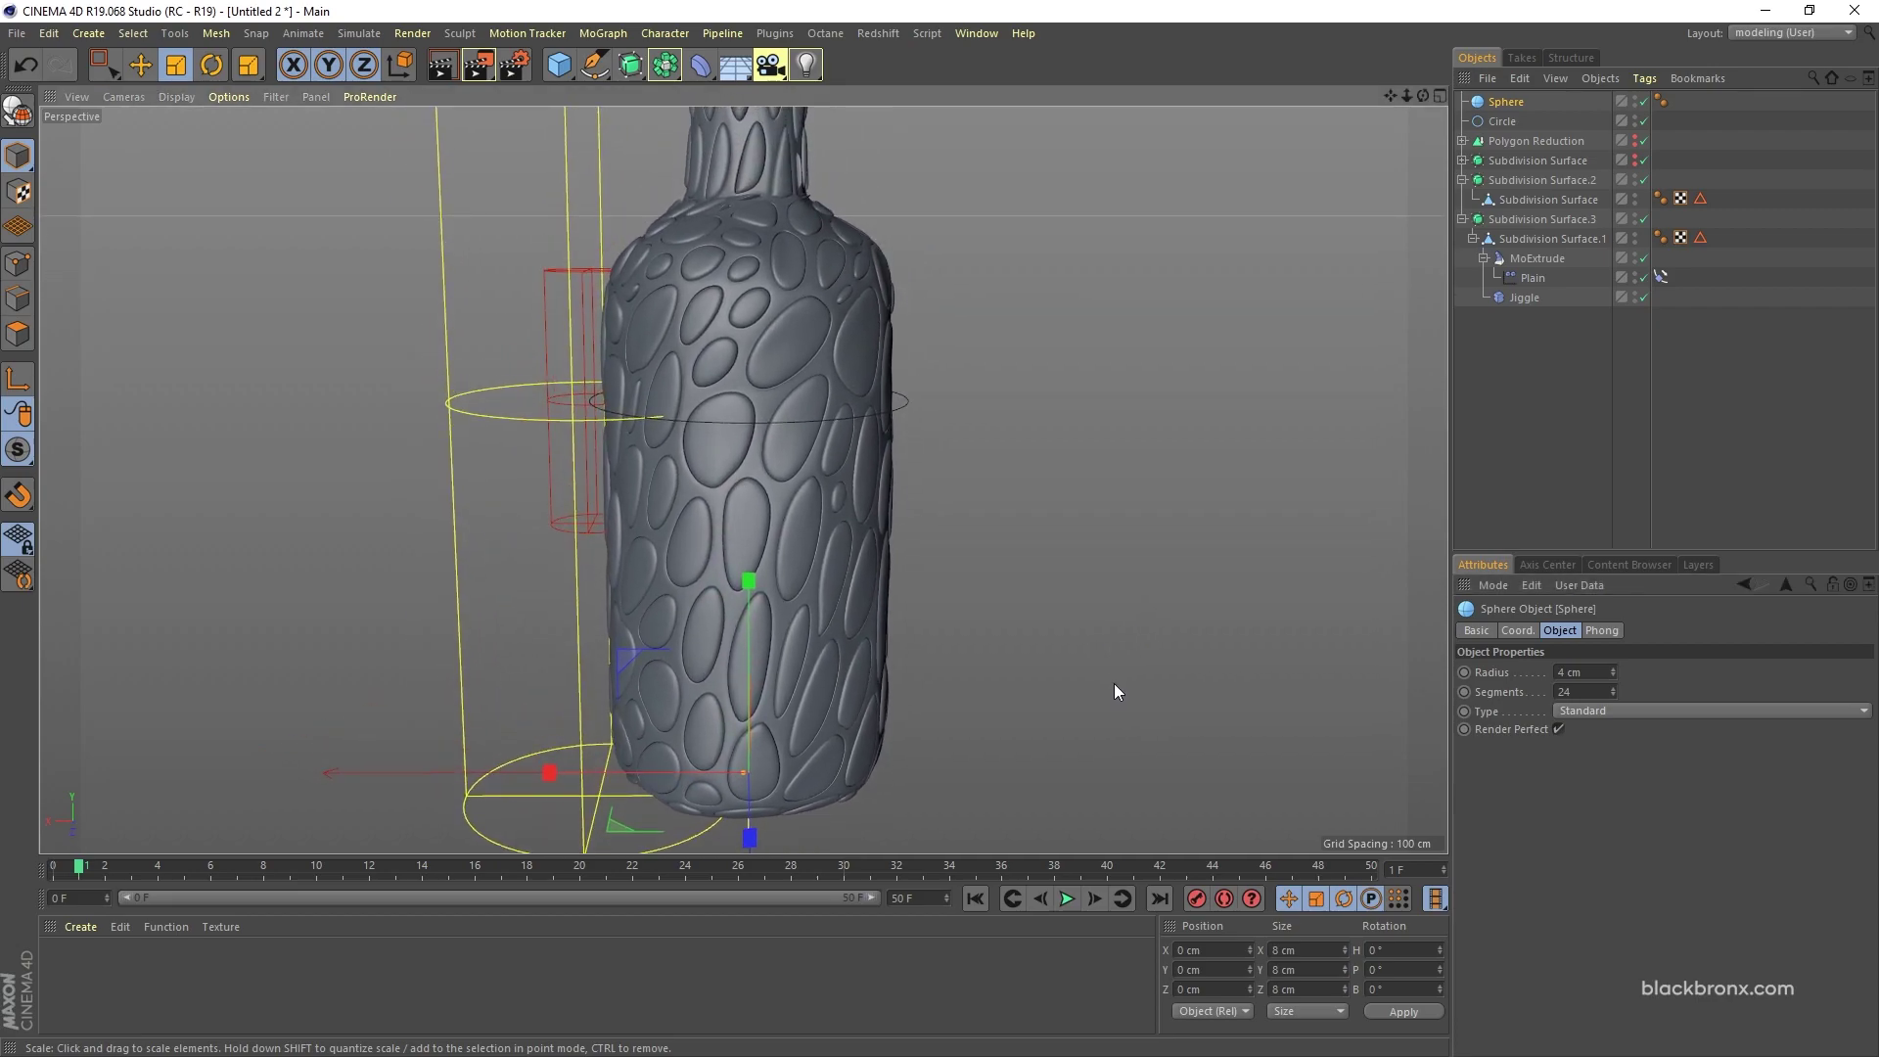
Step: Create a Cloner and make the sphere its child
key("shift+c")
type("clone")
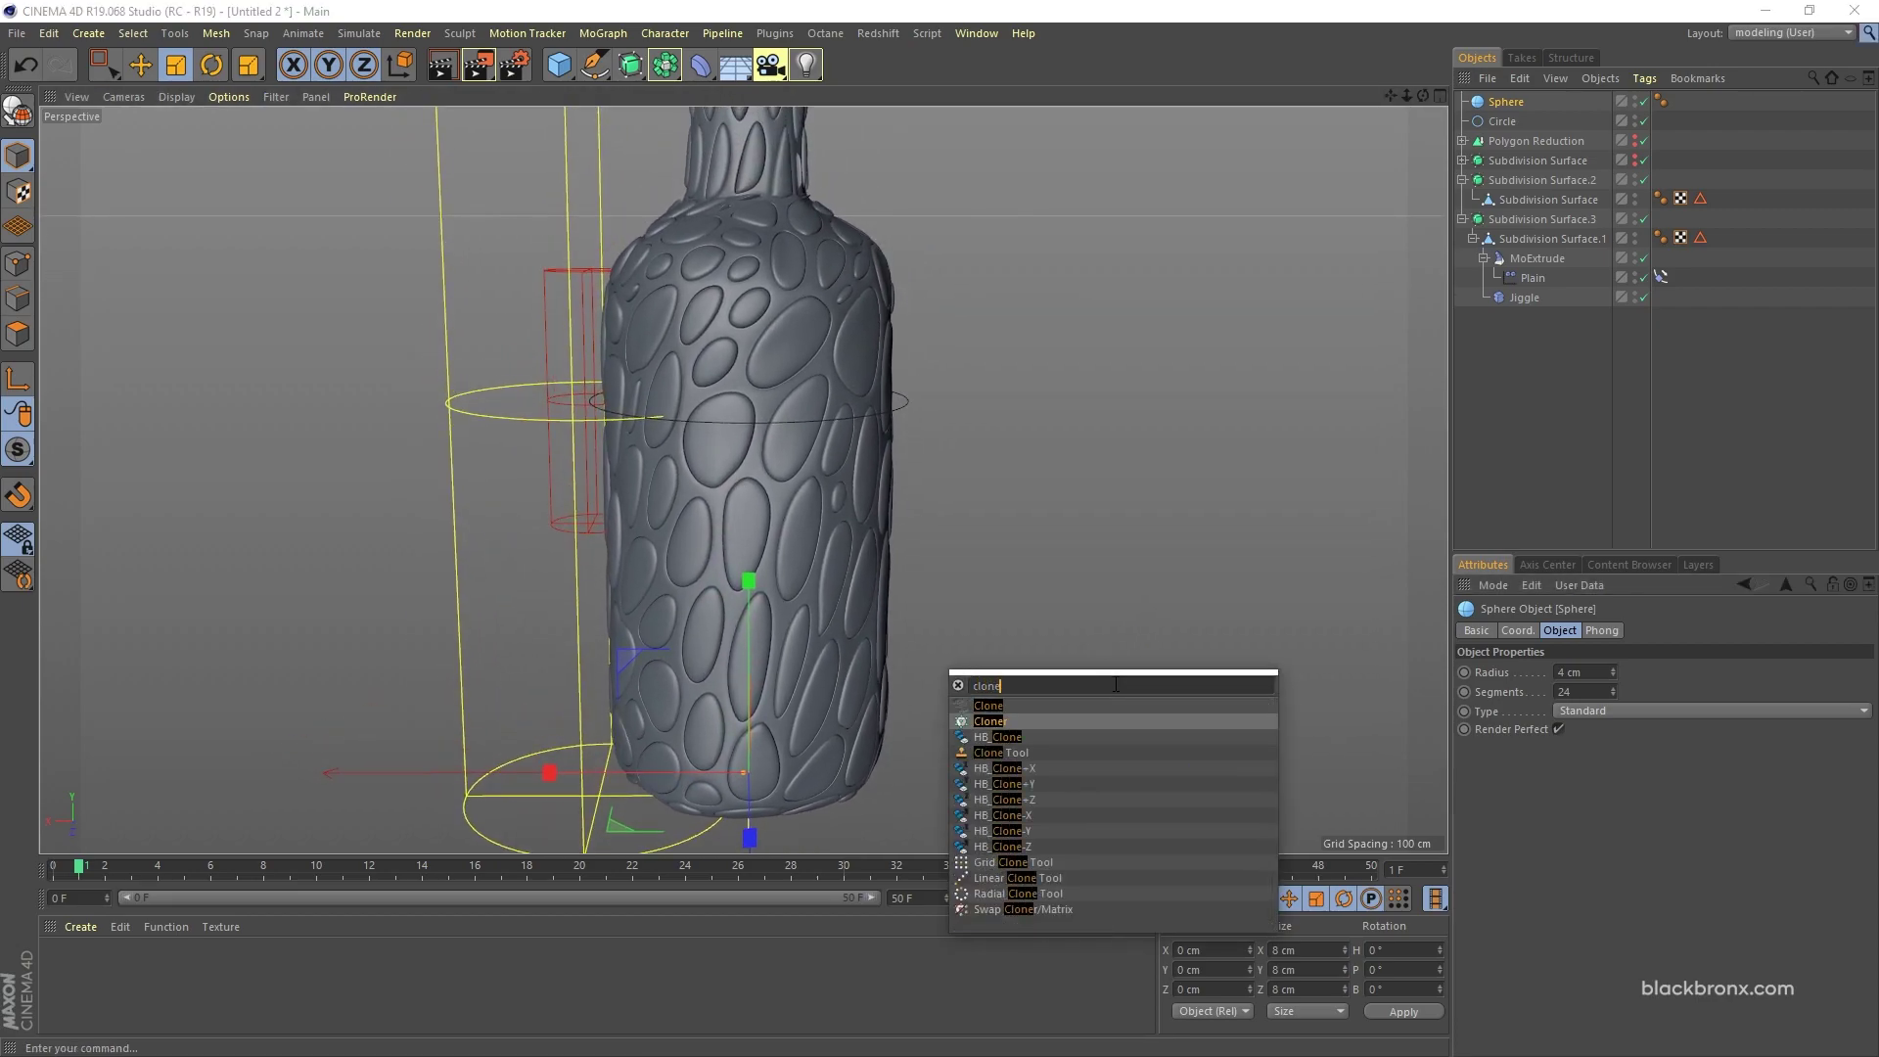
key("Return")
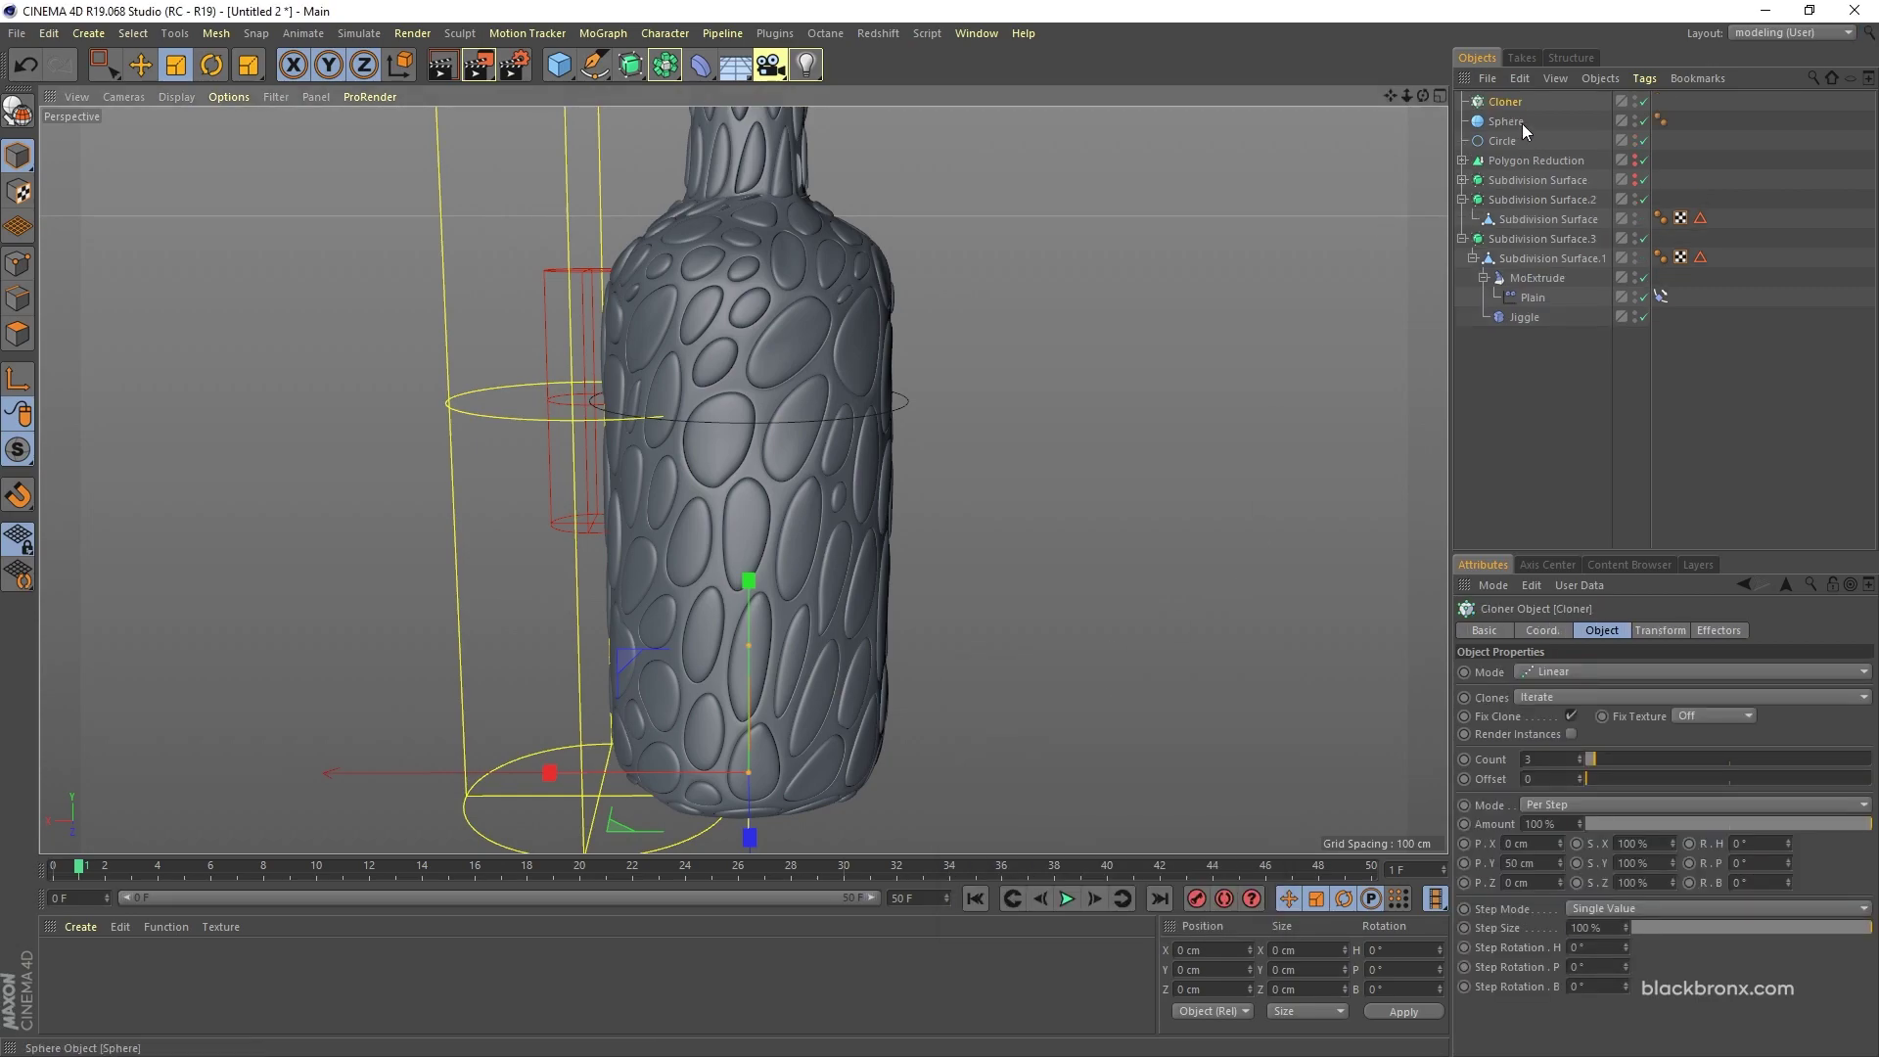
left_click_drag(1517, 121, 1527, 104)
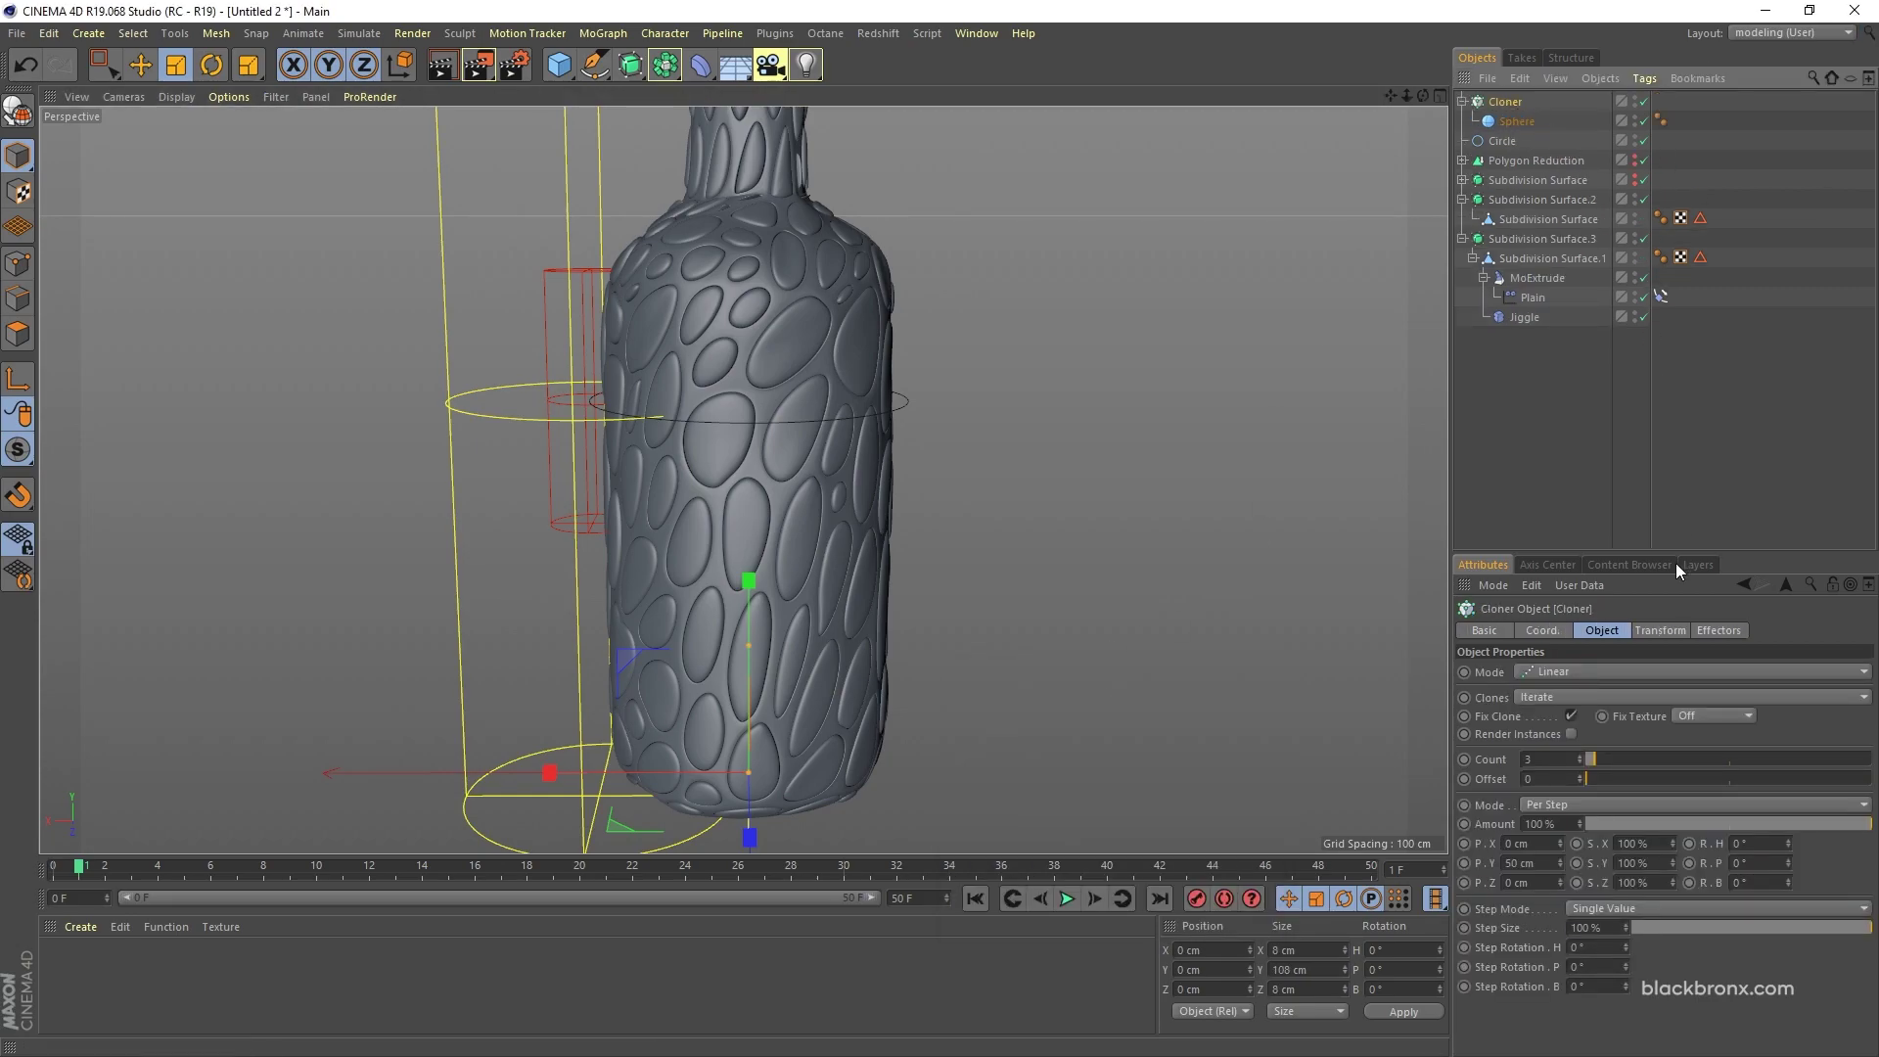
Step: Set the Cloner's mode to Object and distribute the spheres over Subdivision Surface.1
left_click(1589, 673)
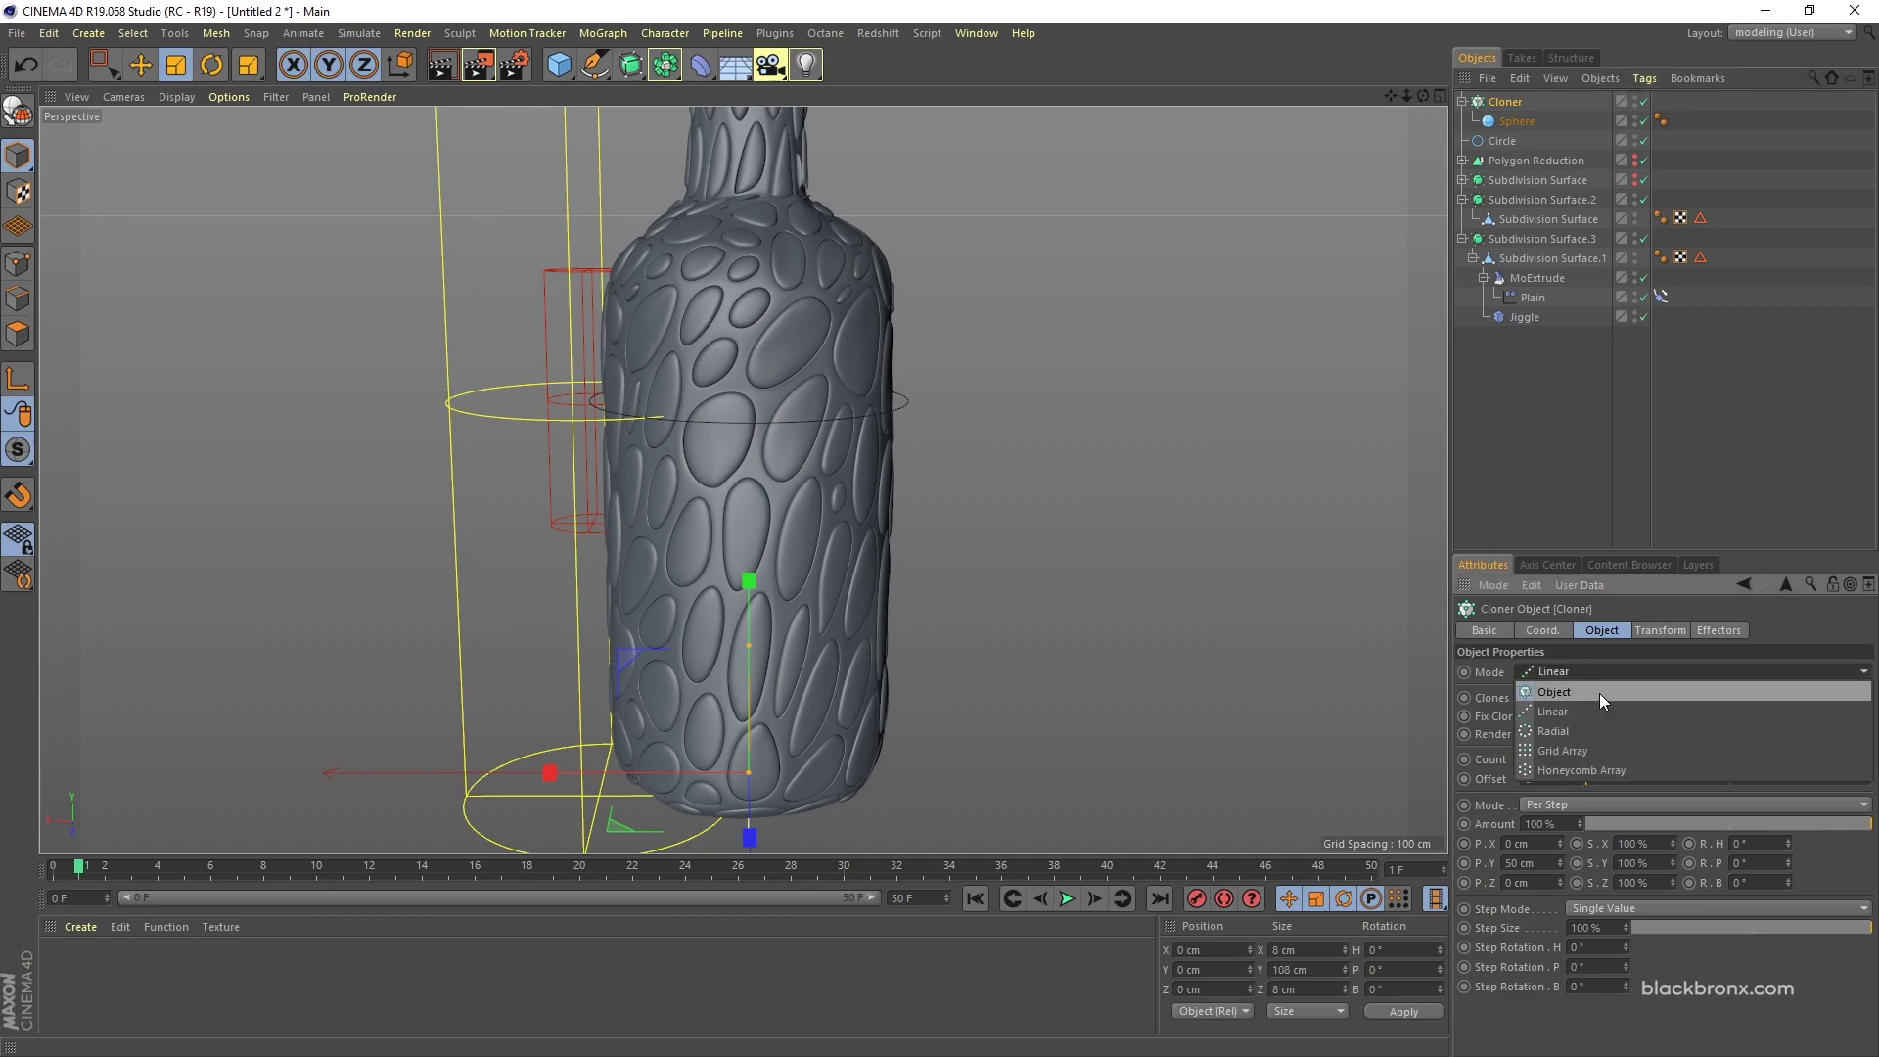
left_click(1599, 693)
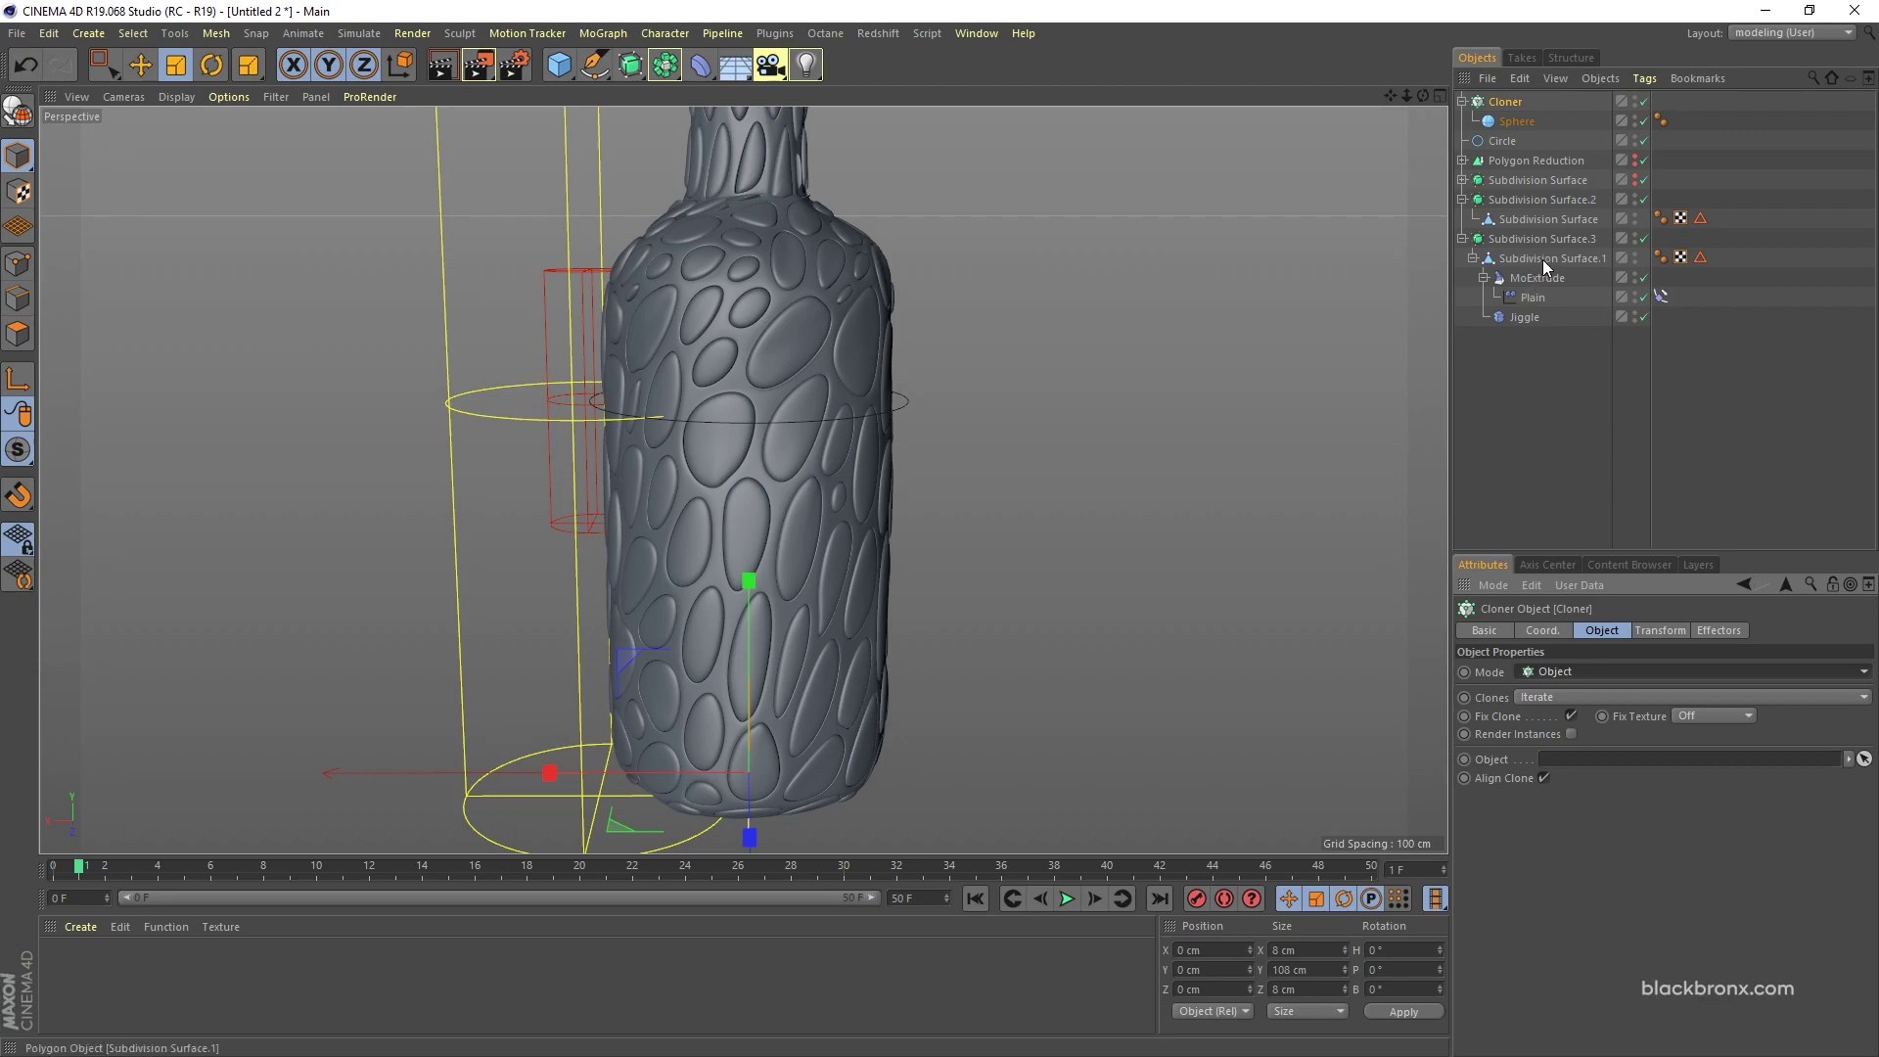
left_click_drag(1552, 256, 1571, 583)
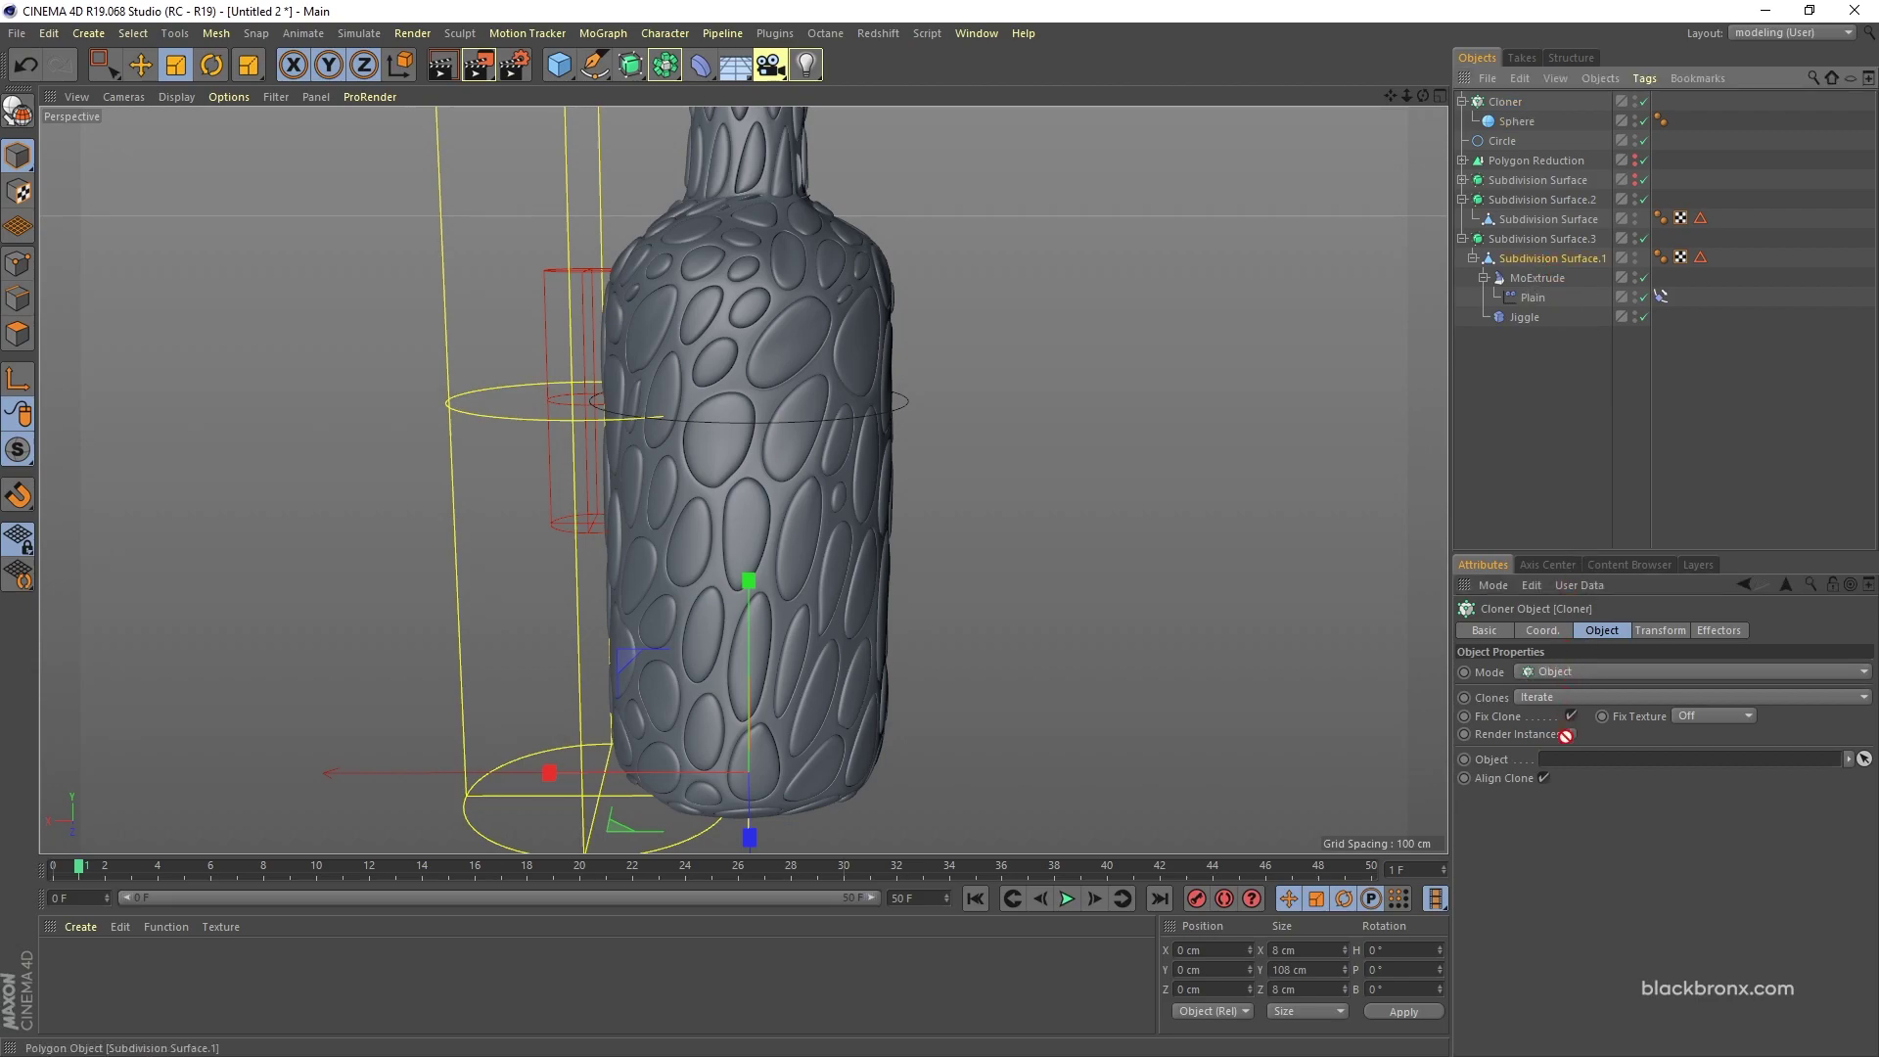
left_click_drag(1566, 735, 1570, 763)
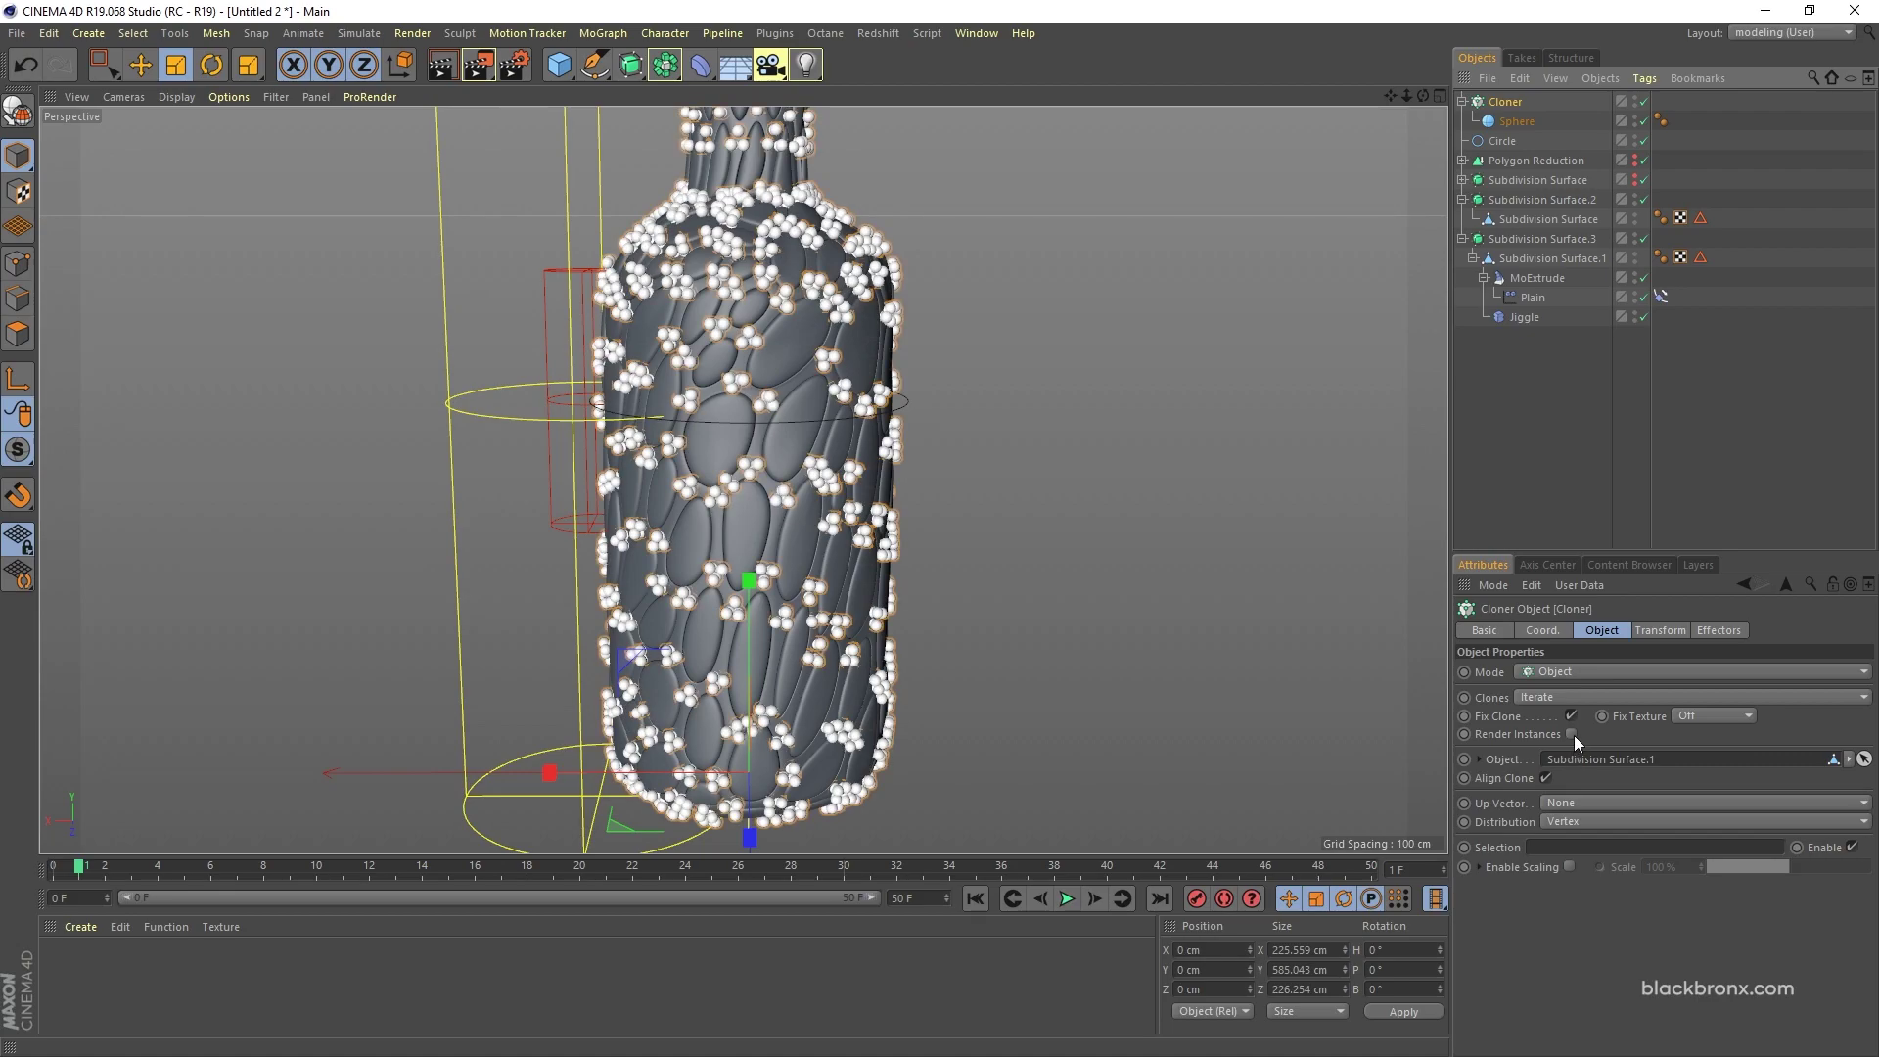
left_click_drag(941, 591, 992, 601, "alt")
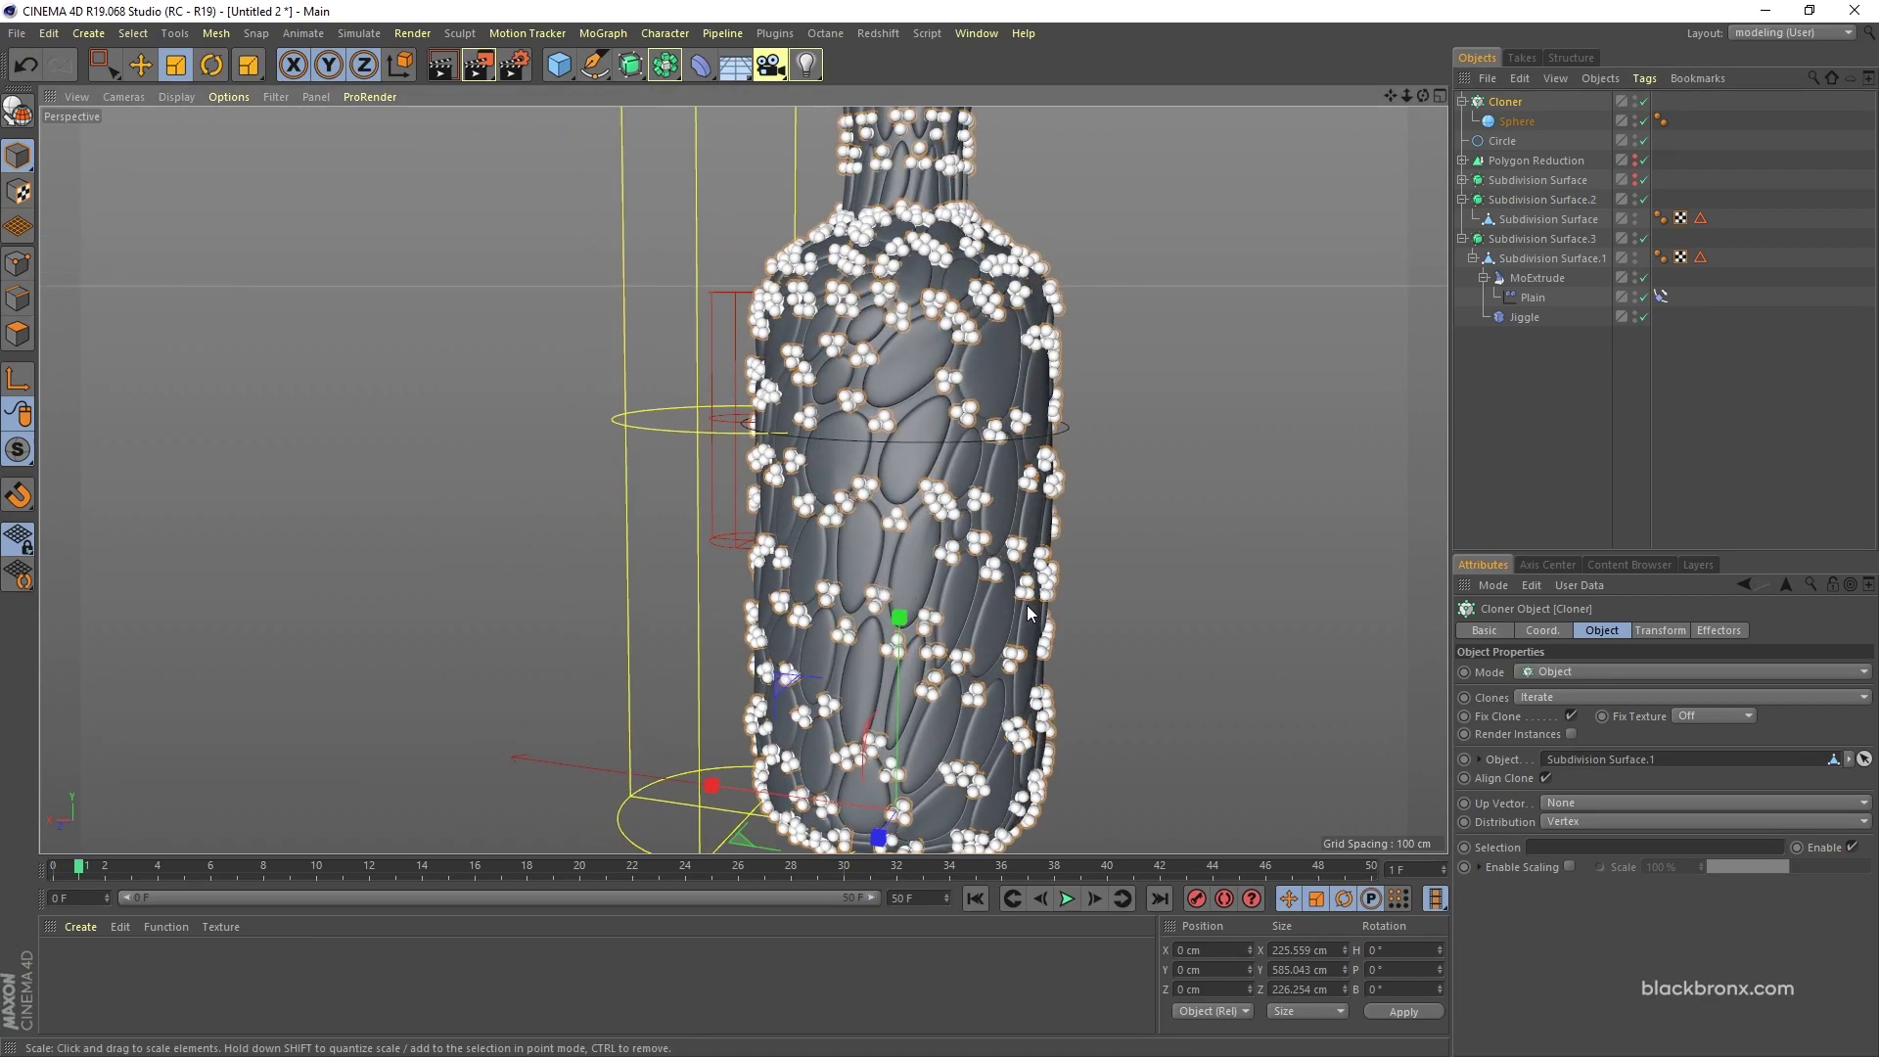
Step: Set the Cloner's distribution to Polygon Center and check the placement of the spheres around the bottle
left_click(1582, 820)
left_click(1638, 884)
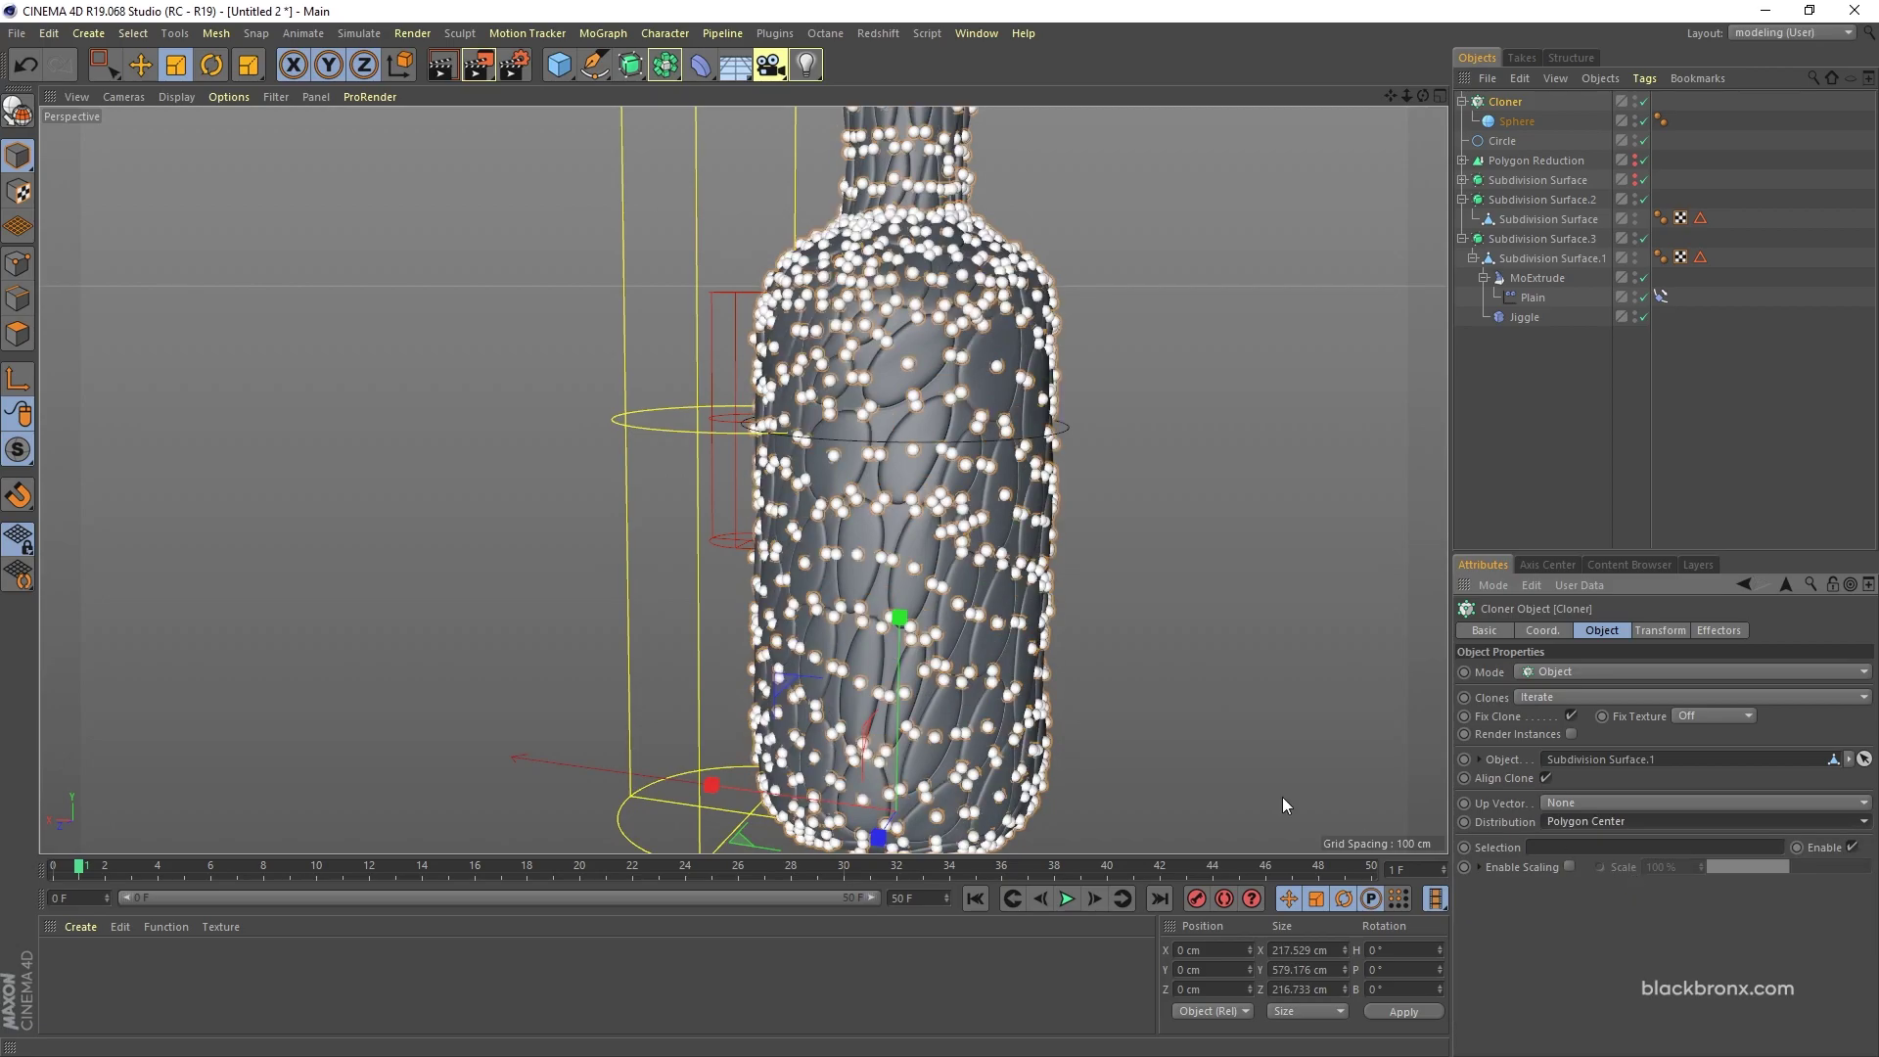
left_click_drag(1282, 796, 893, 597, "alt")
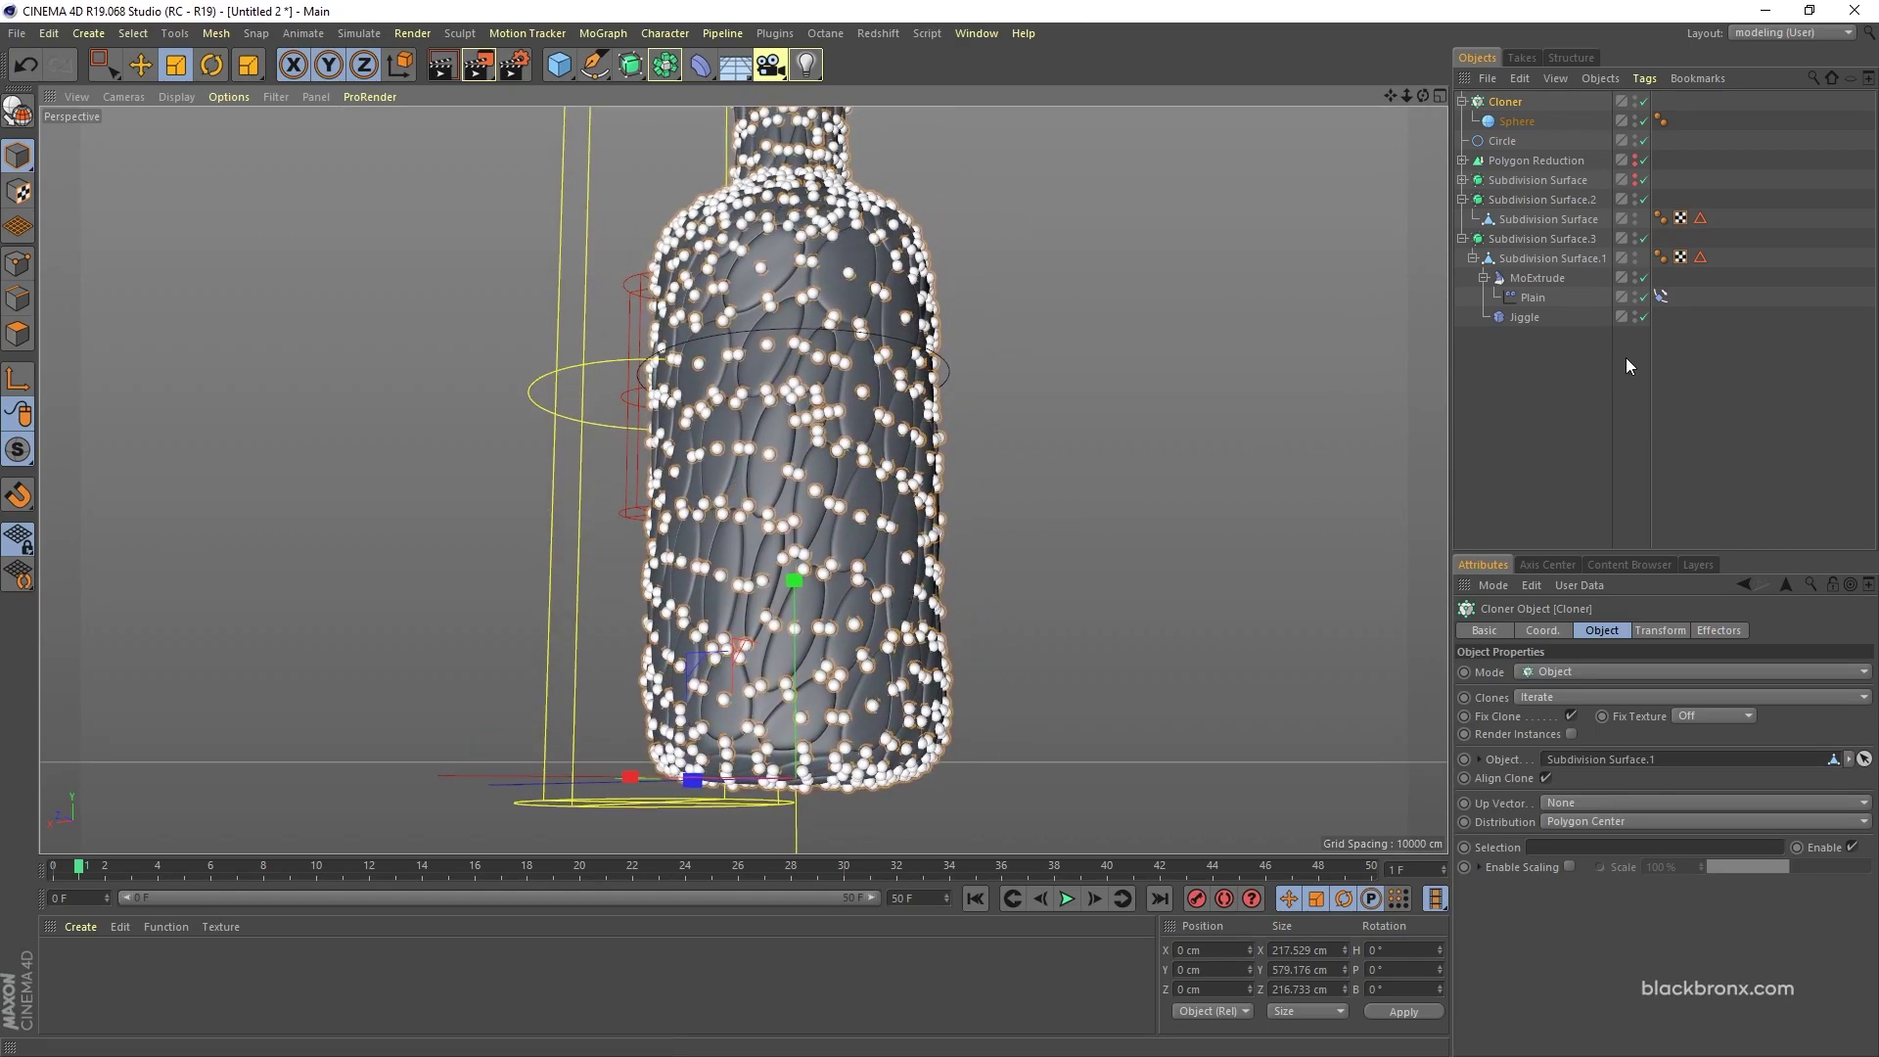
Step: Disable the Plain effector, Jiggle, MoExtrude and Subdivision Surface.3 to examine the sphere positions on the base mesh
left_click(1643, 298)
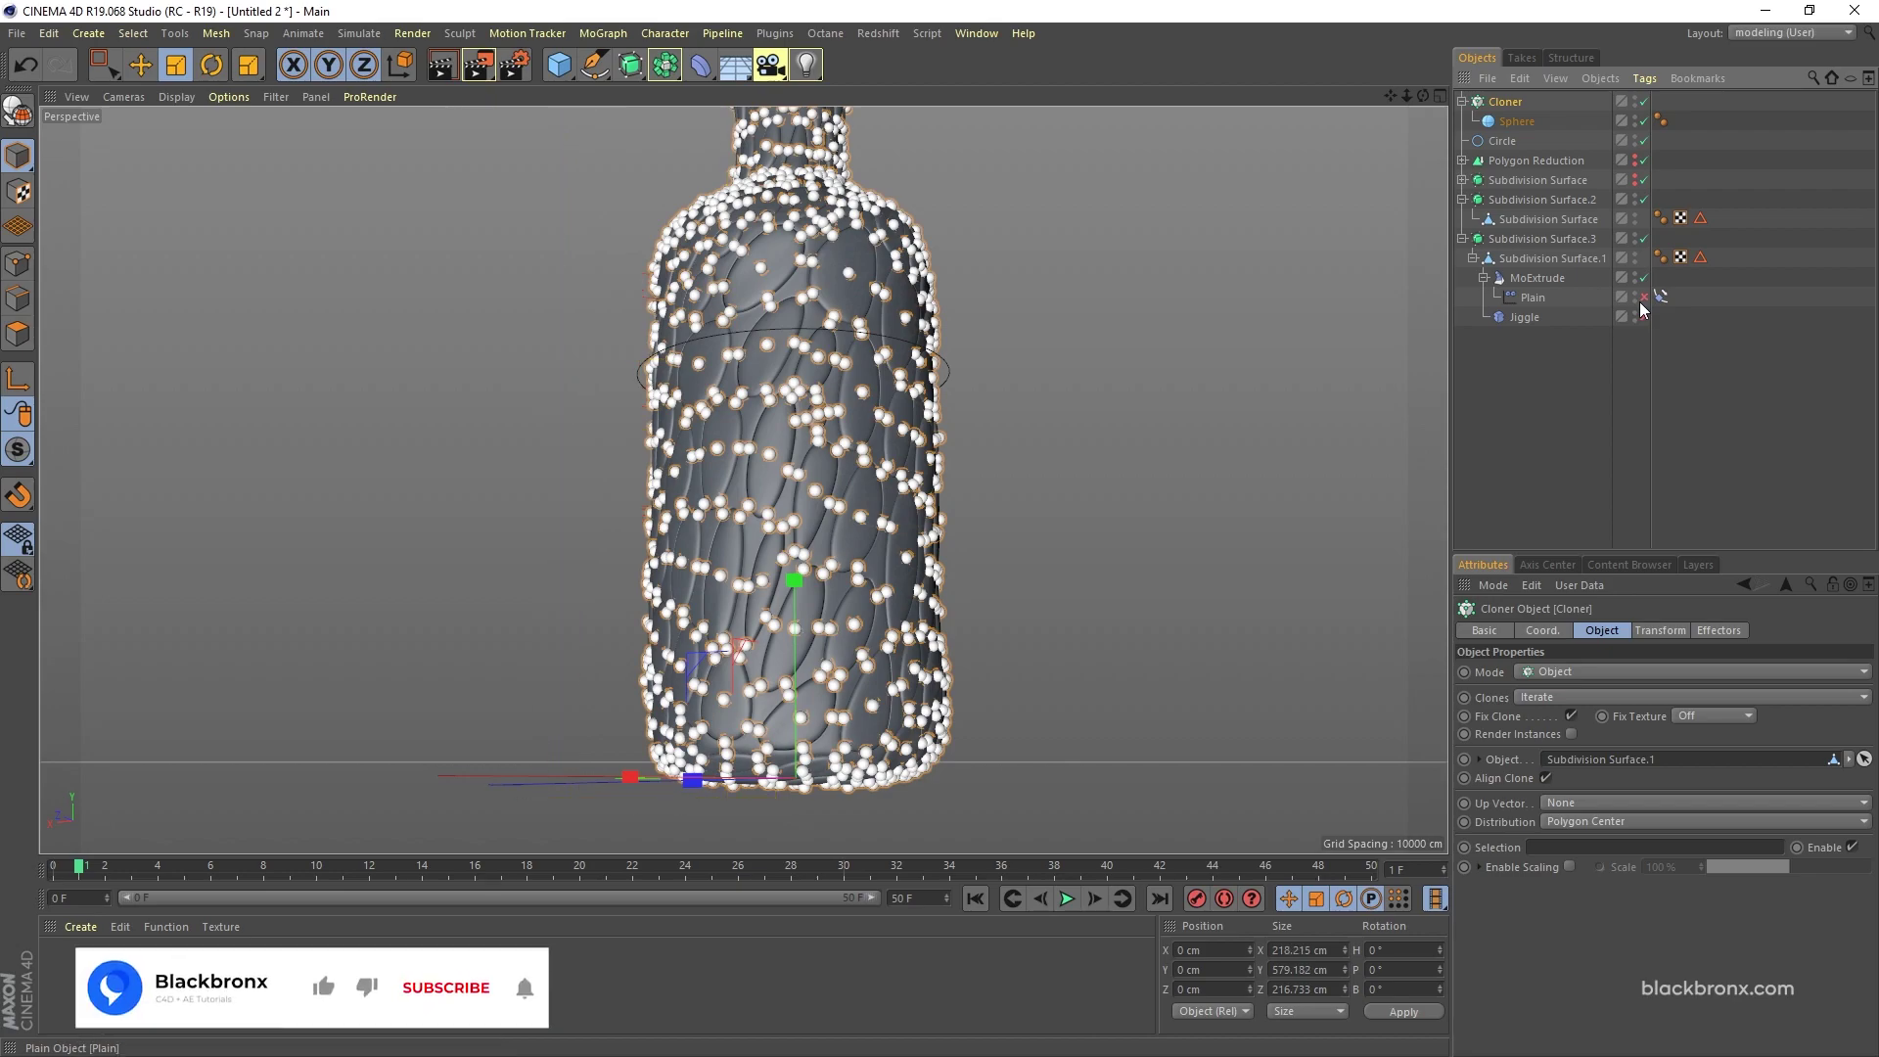
left_click(1645, 238)
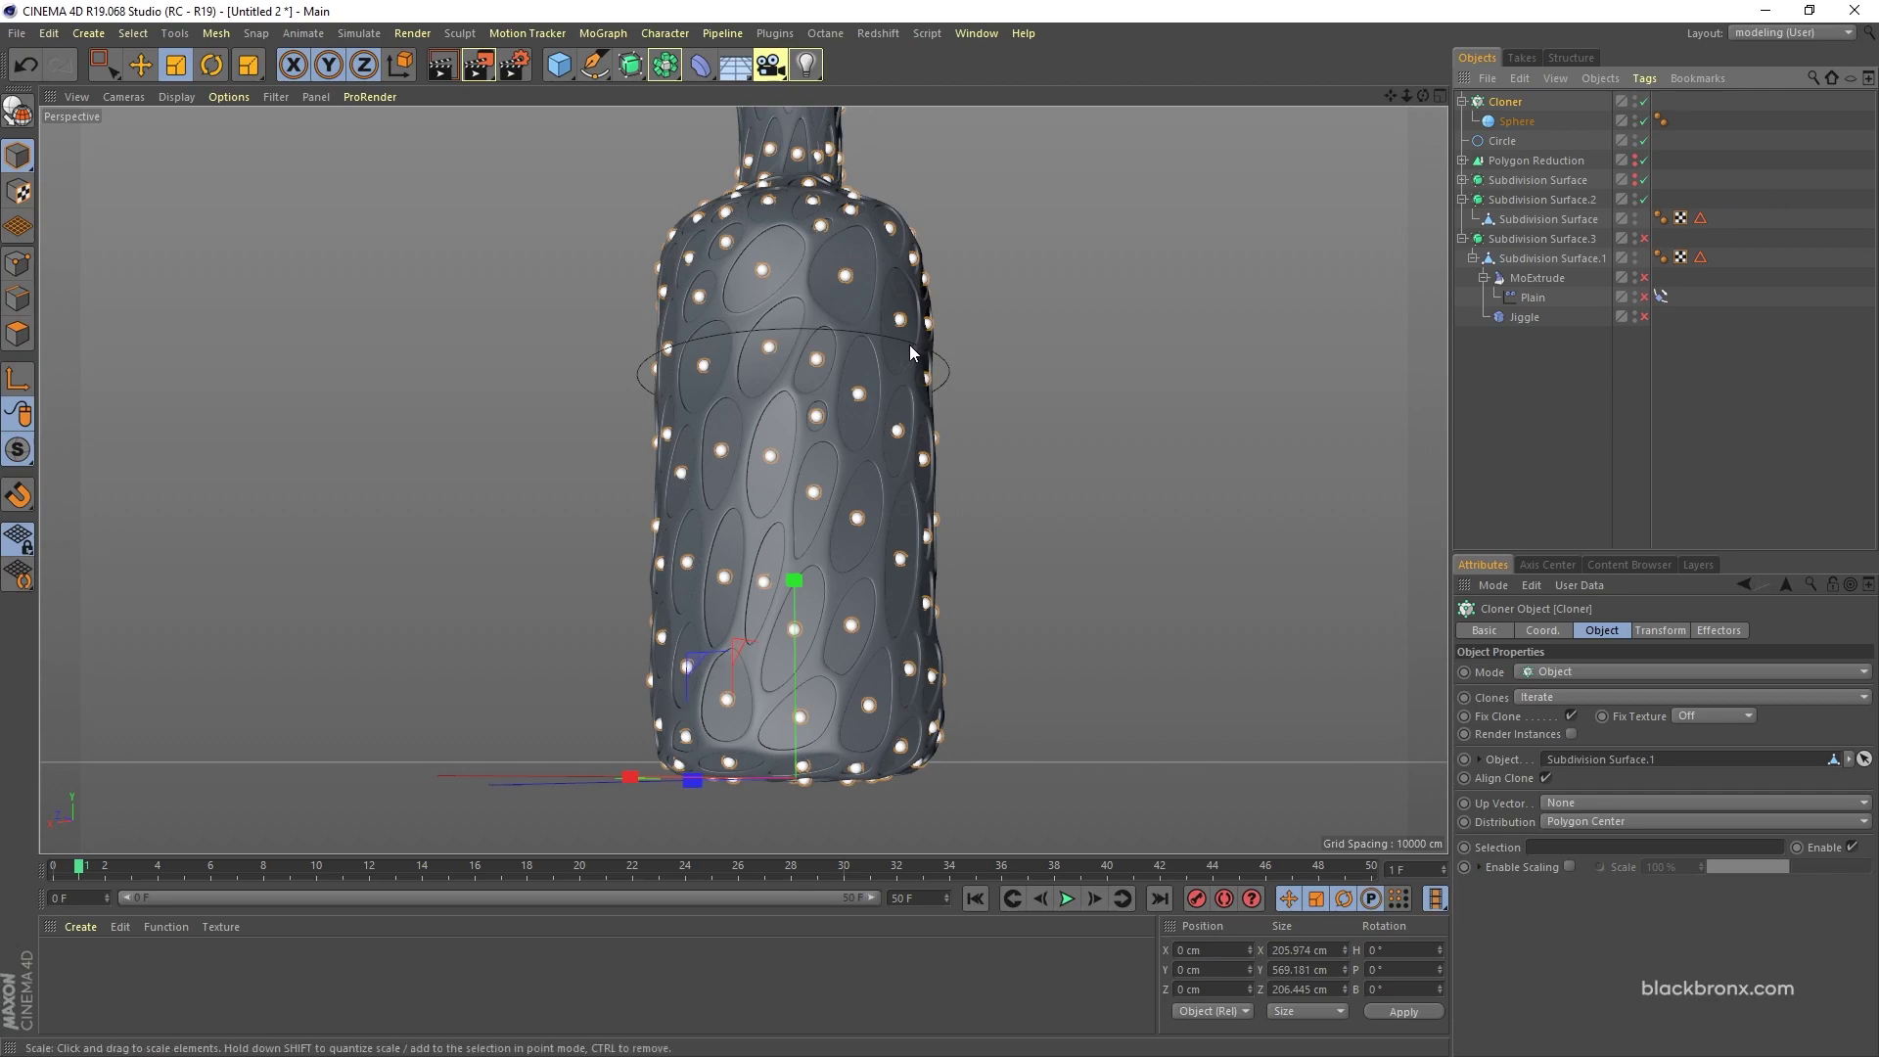
left_click_drag(909, 344, 861, 345, "alt")
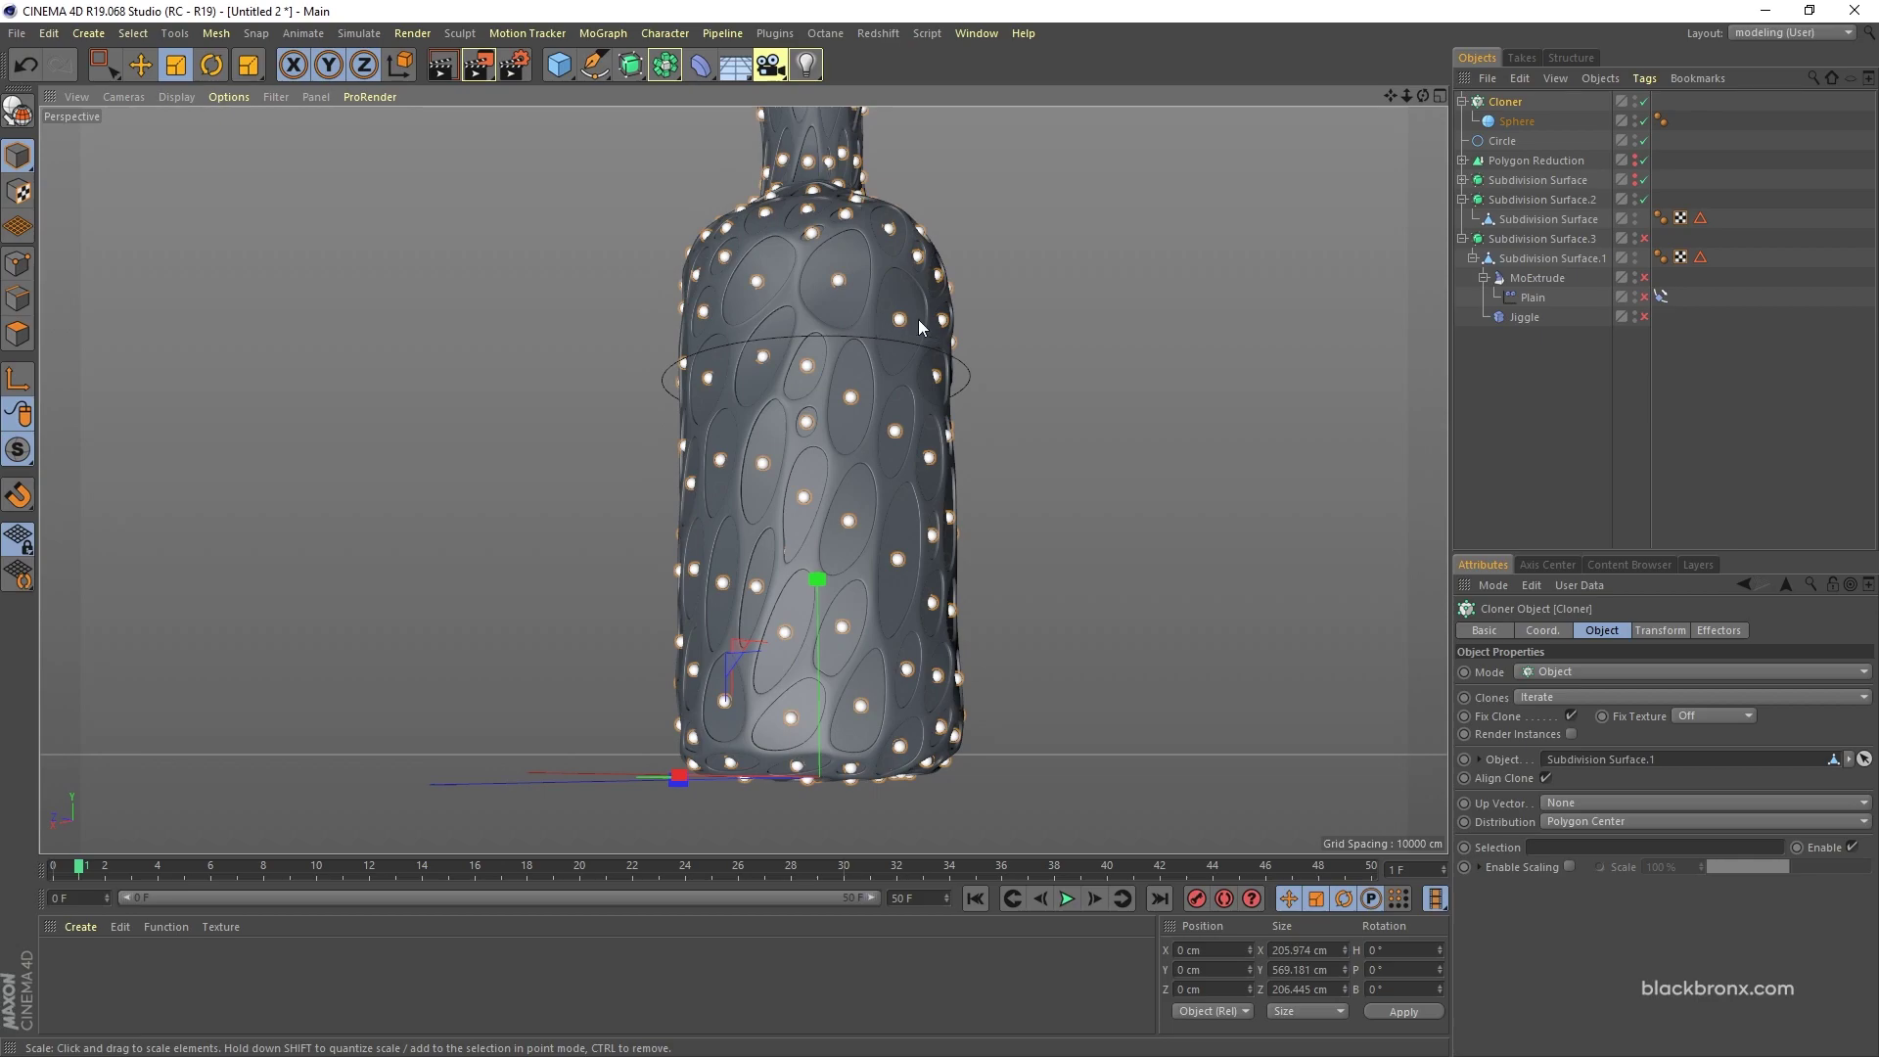
Step: Isolate the Sphere and Subdivision Surface.1 in the viewport using Viewport Solo Single
double_click(1508, 102)
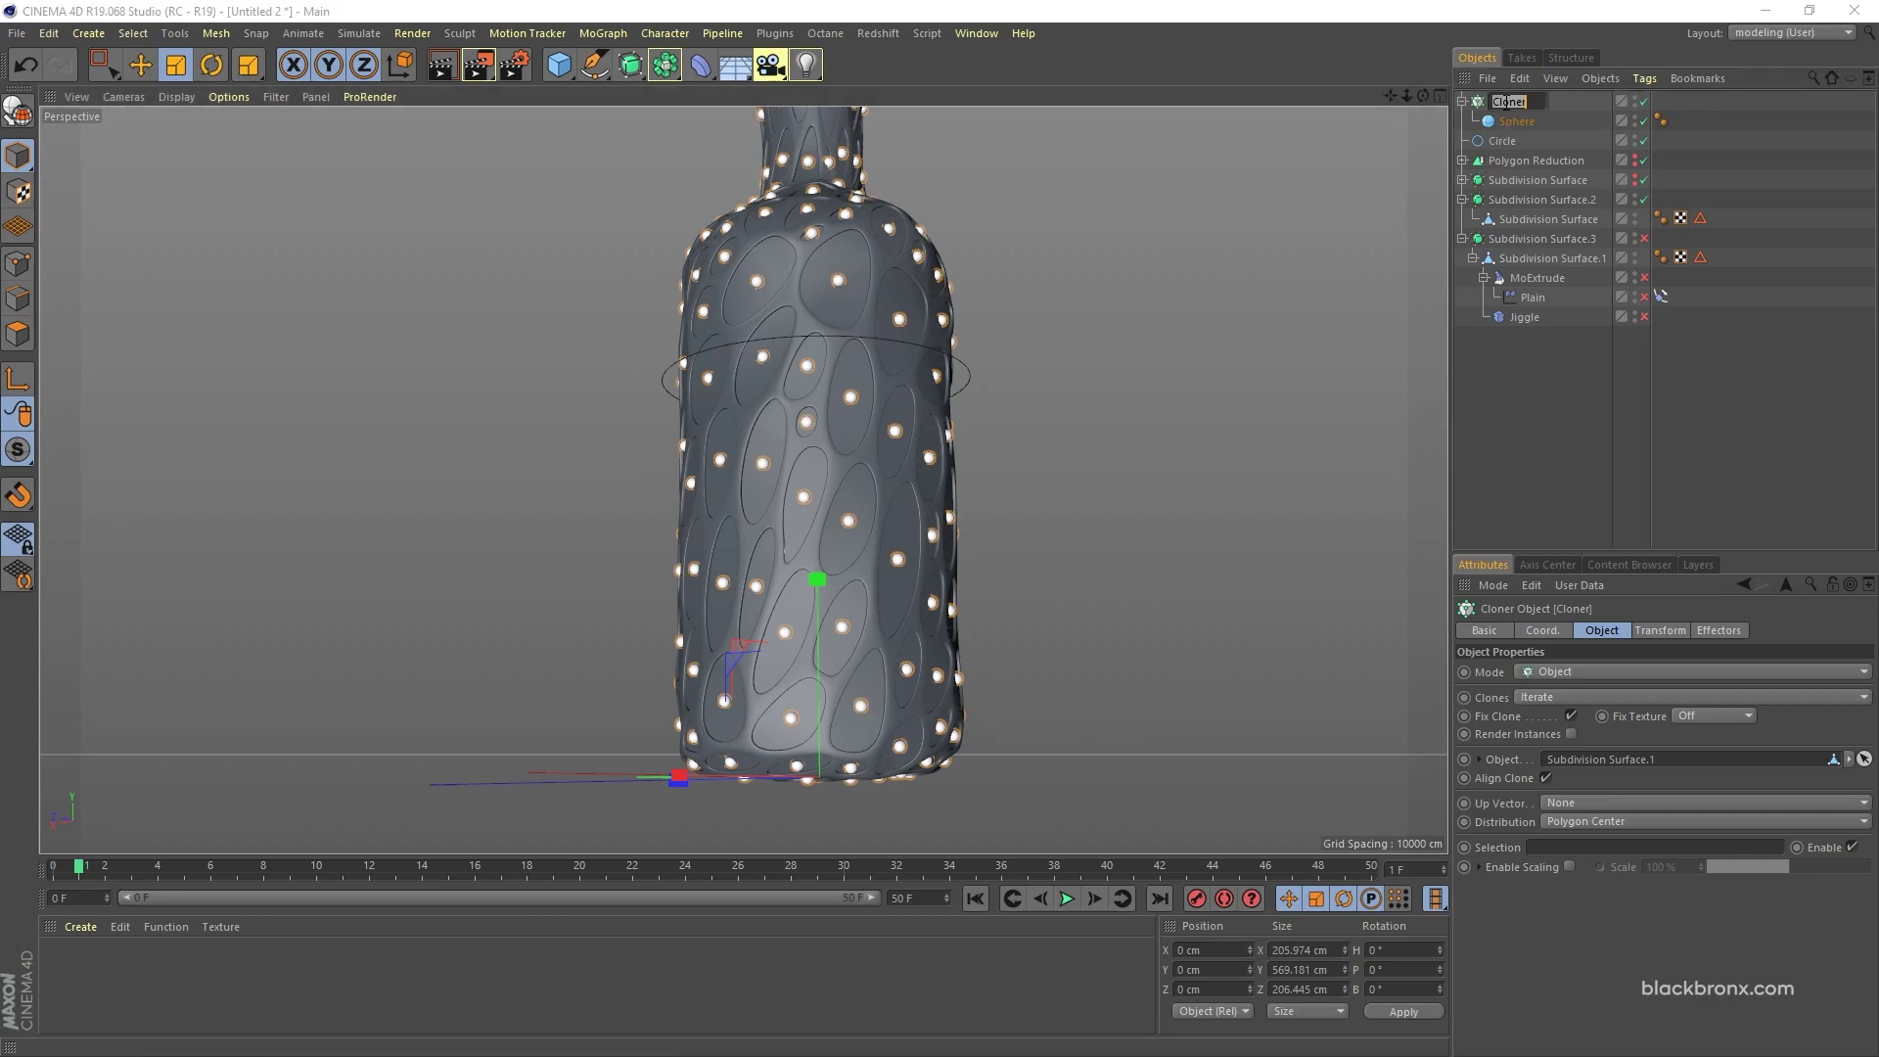
key("Return")
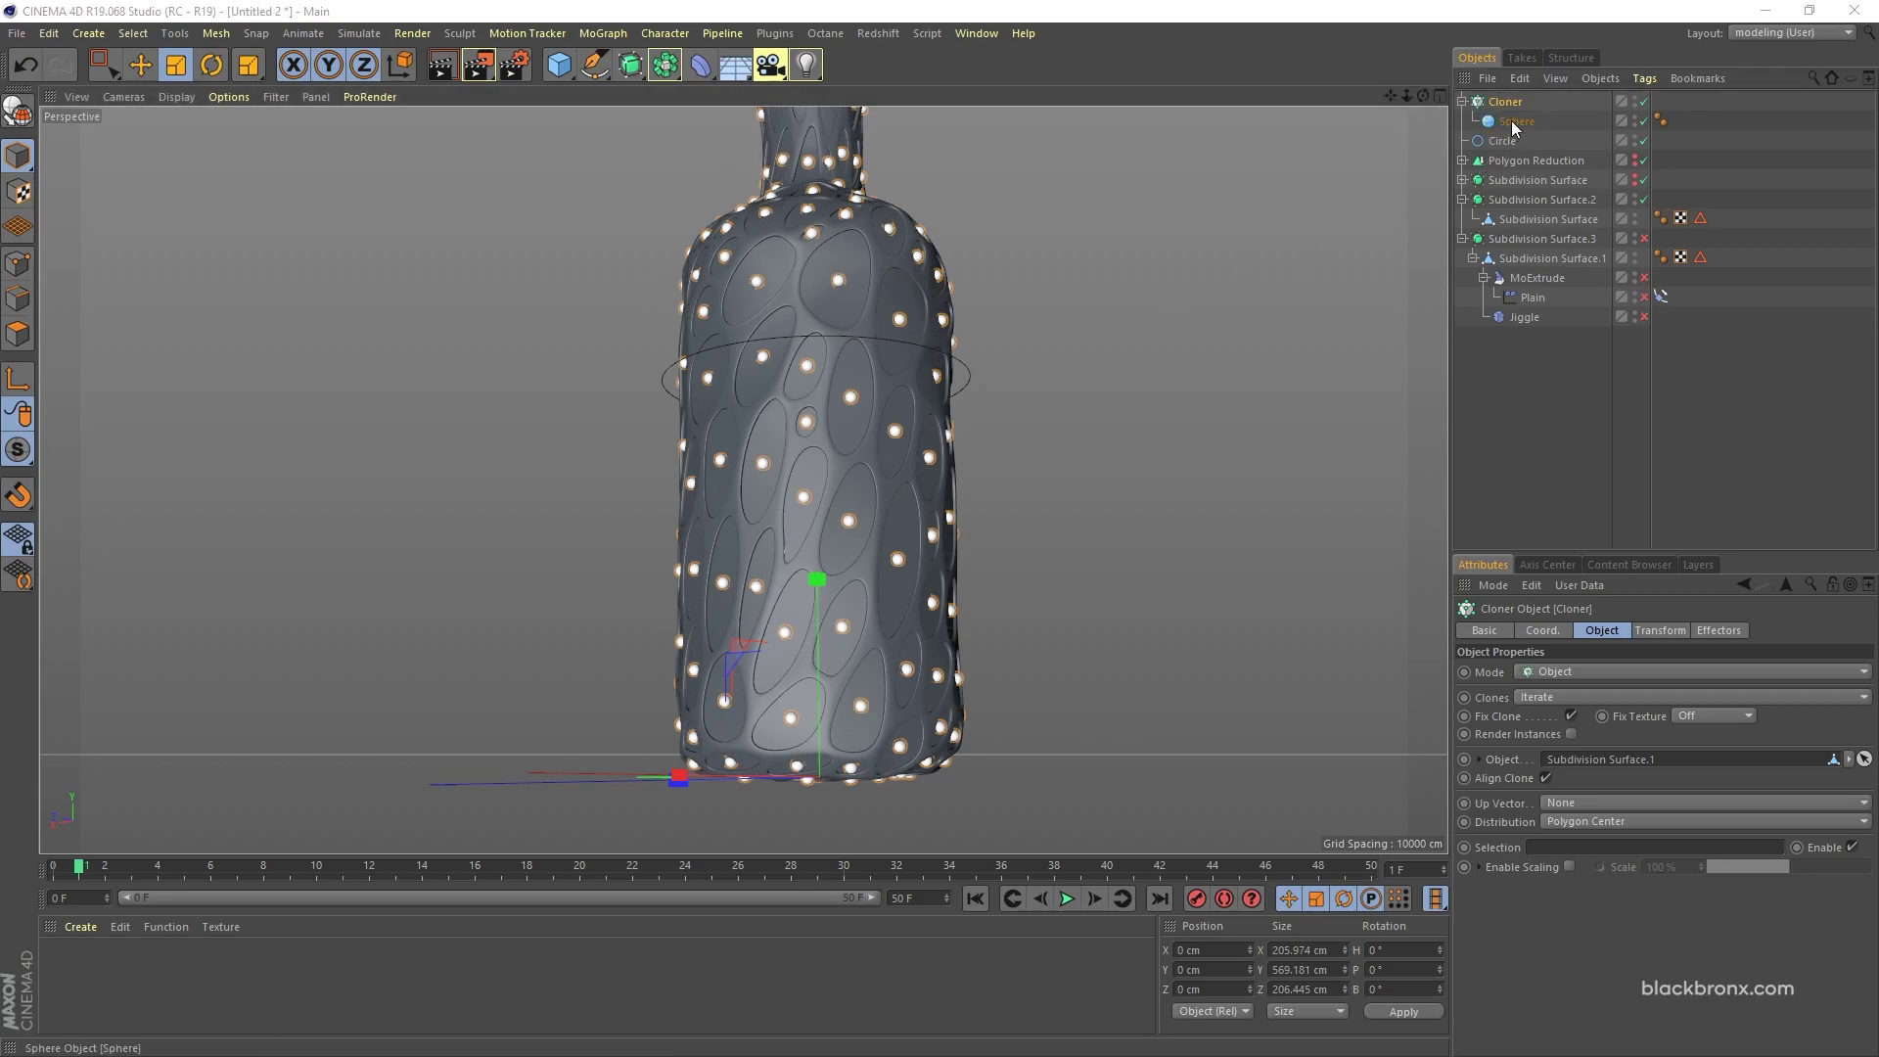
double_click(1515, 121)
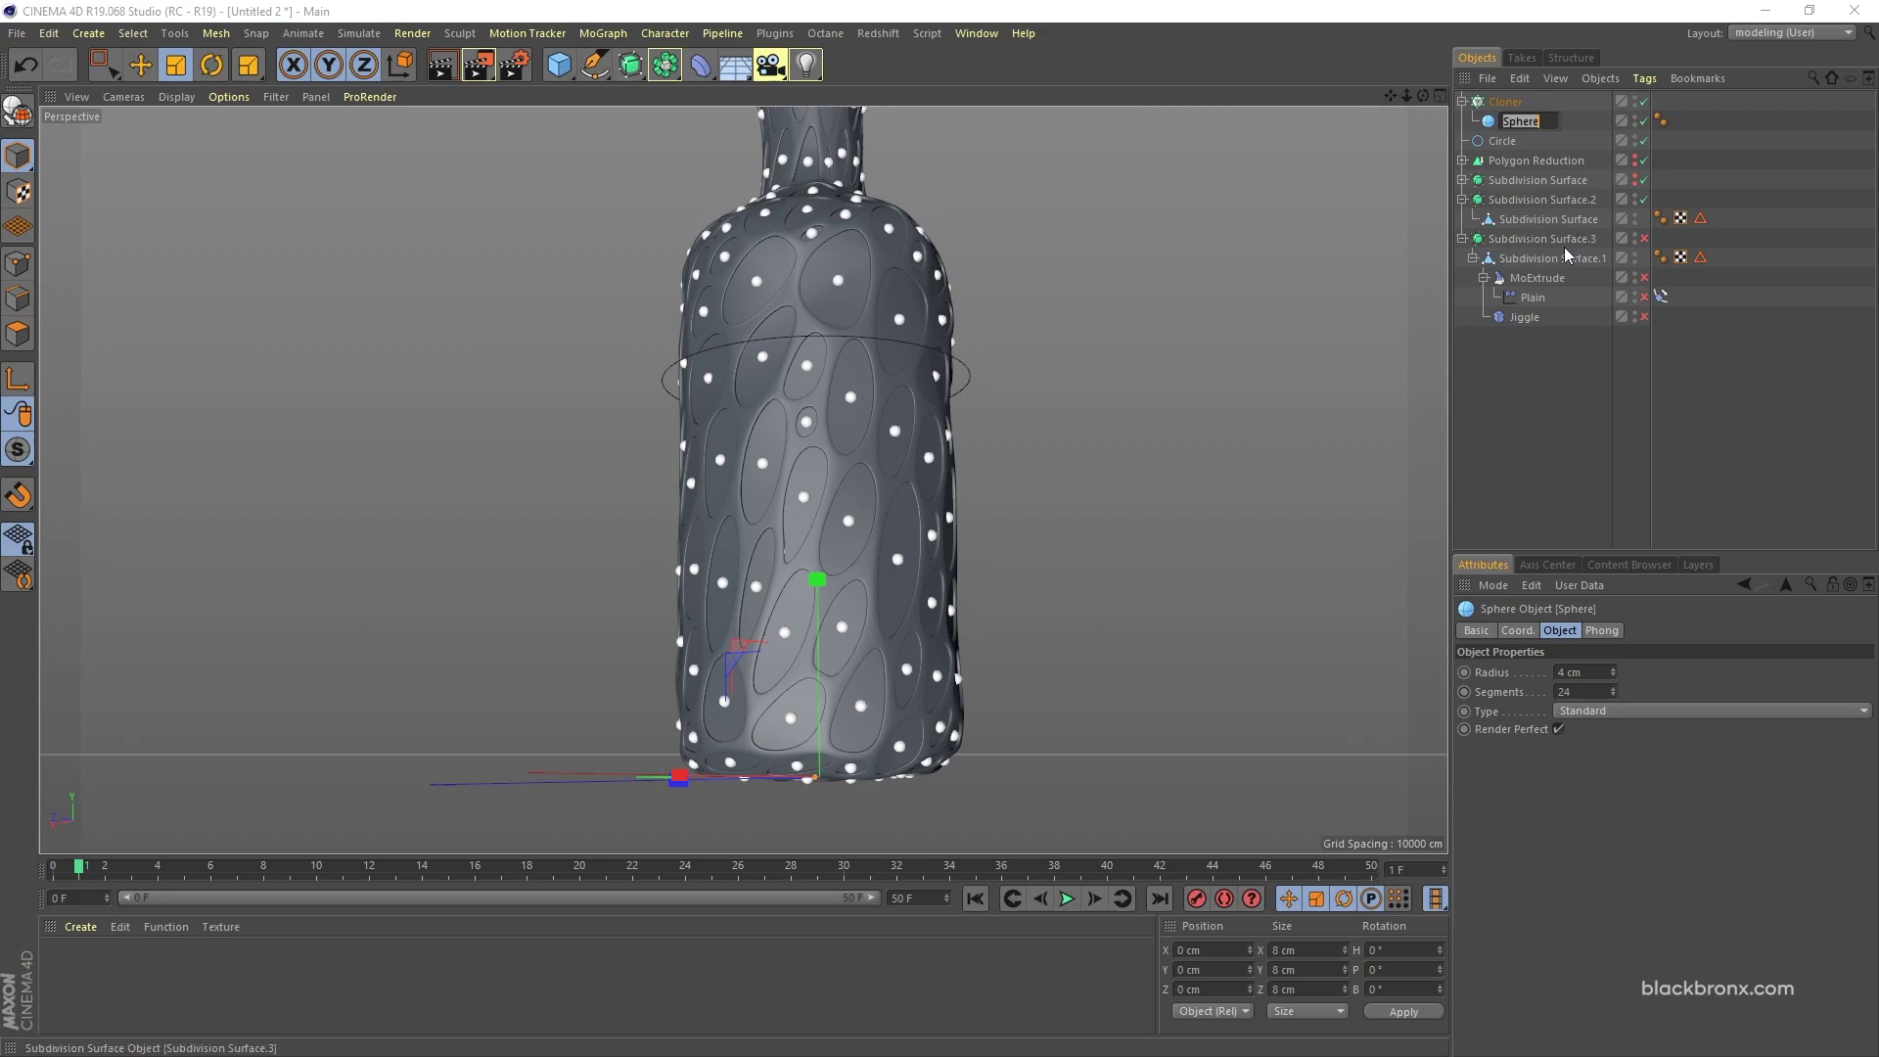
key("Return")
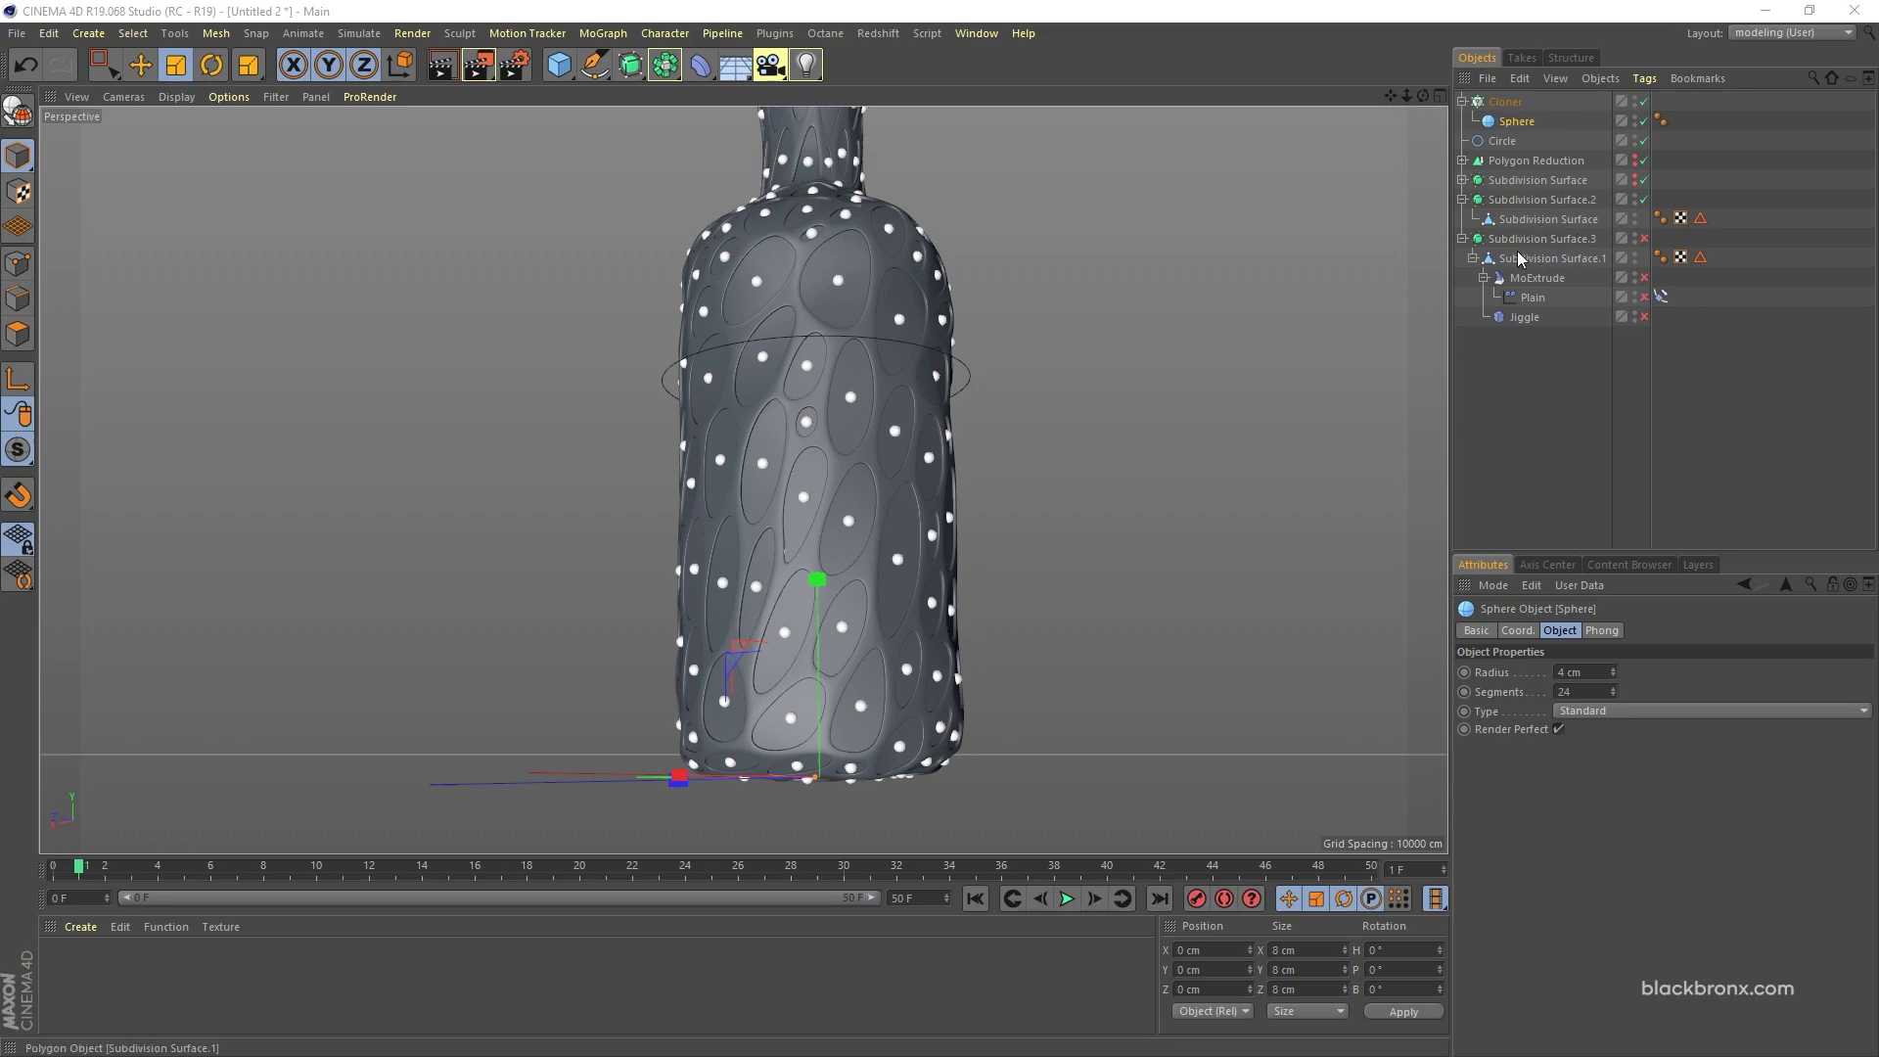
left_click(1508, 259, "ctrl")
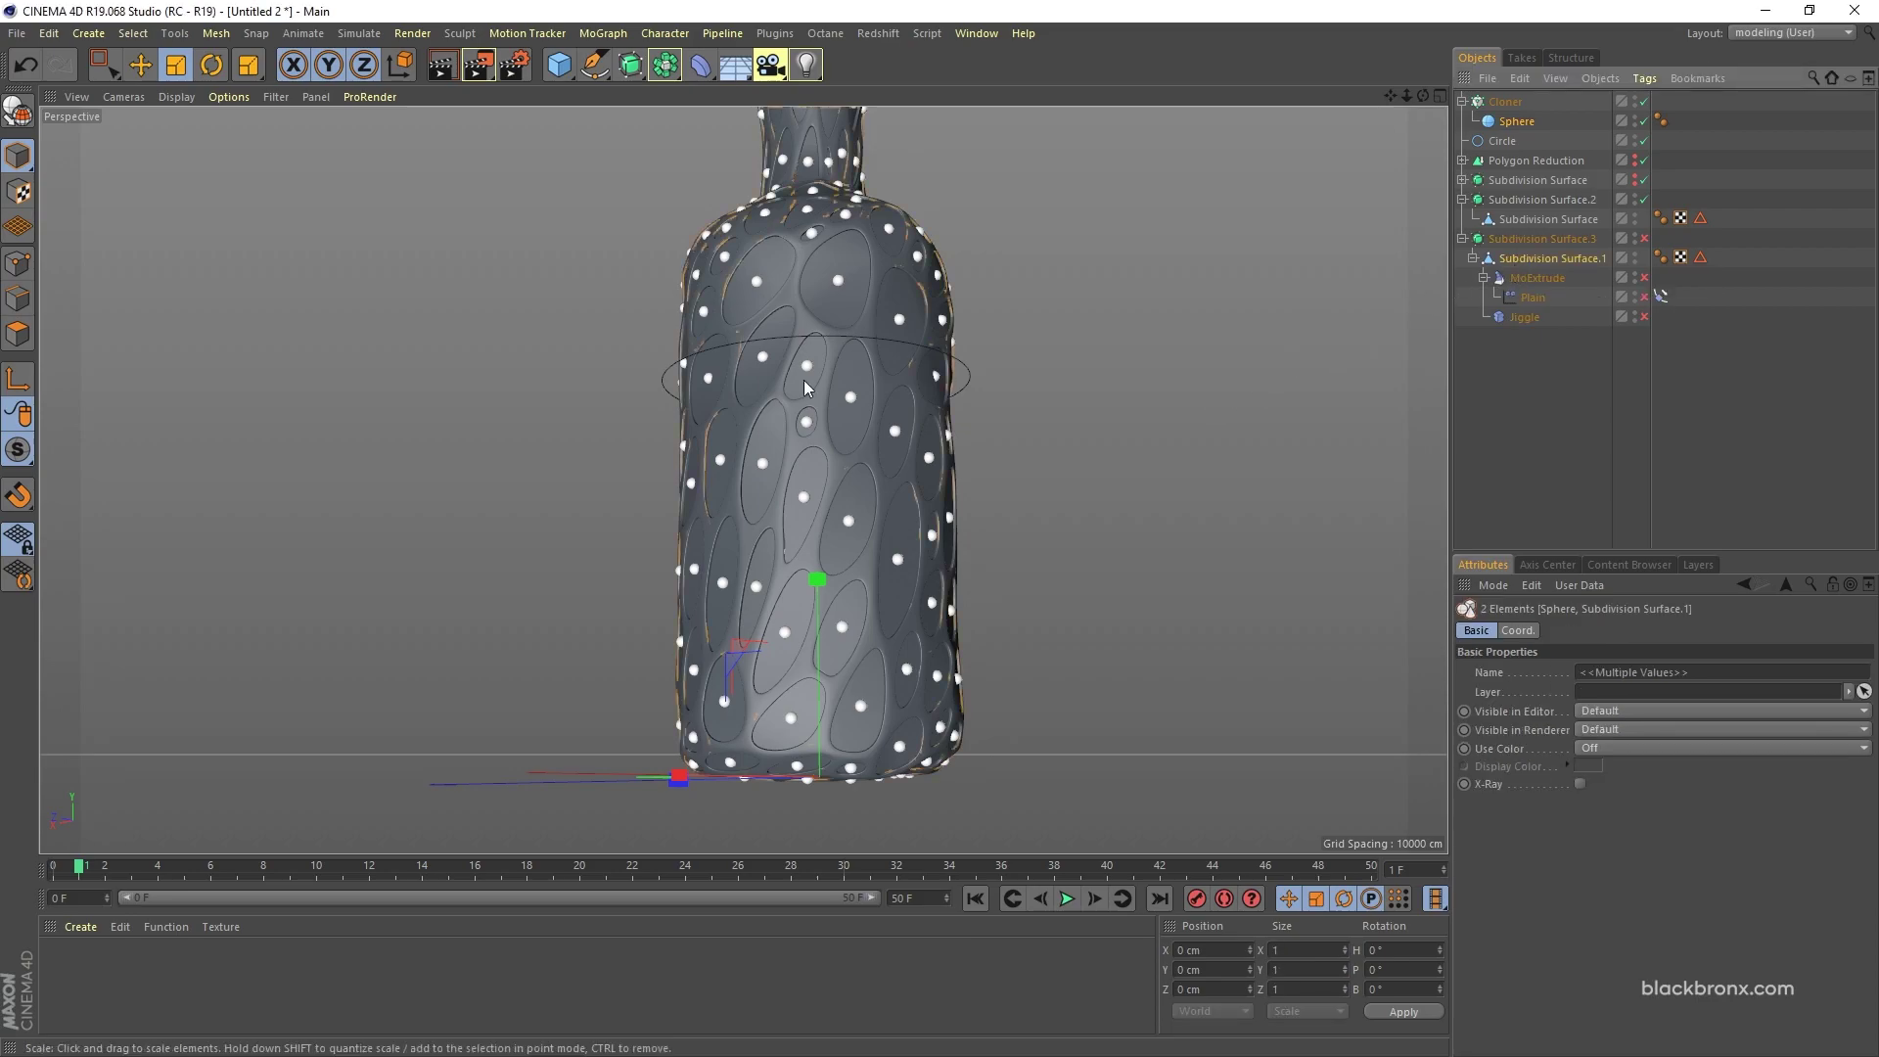
left_click(19, 449)
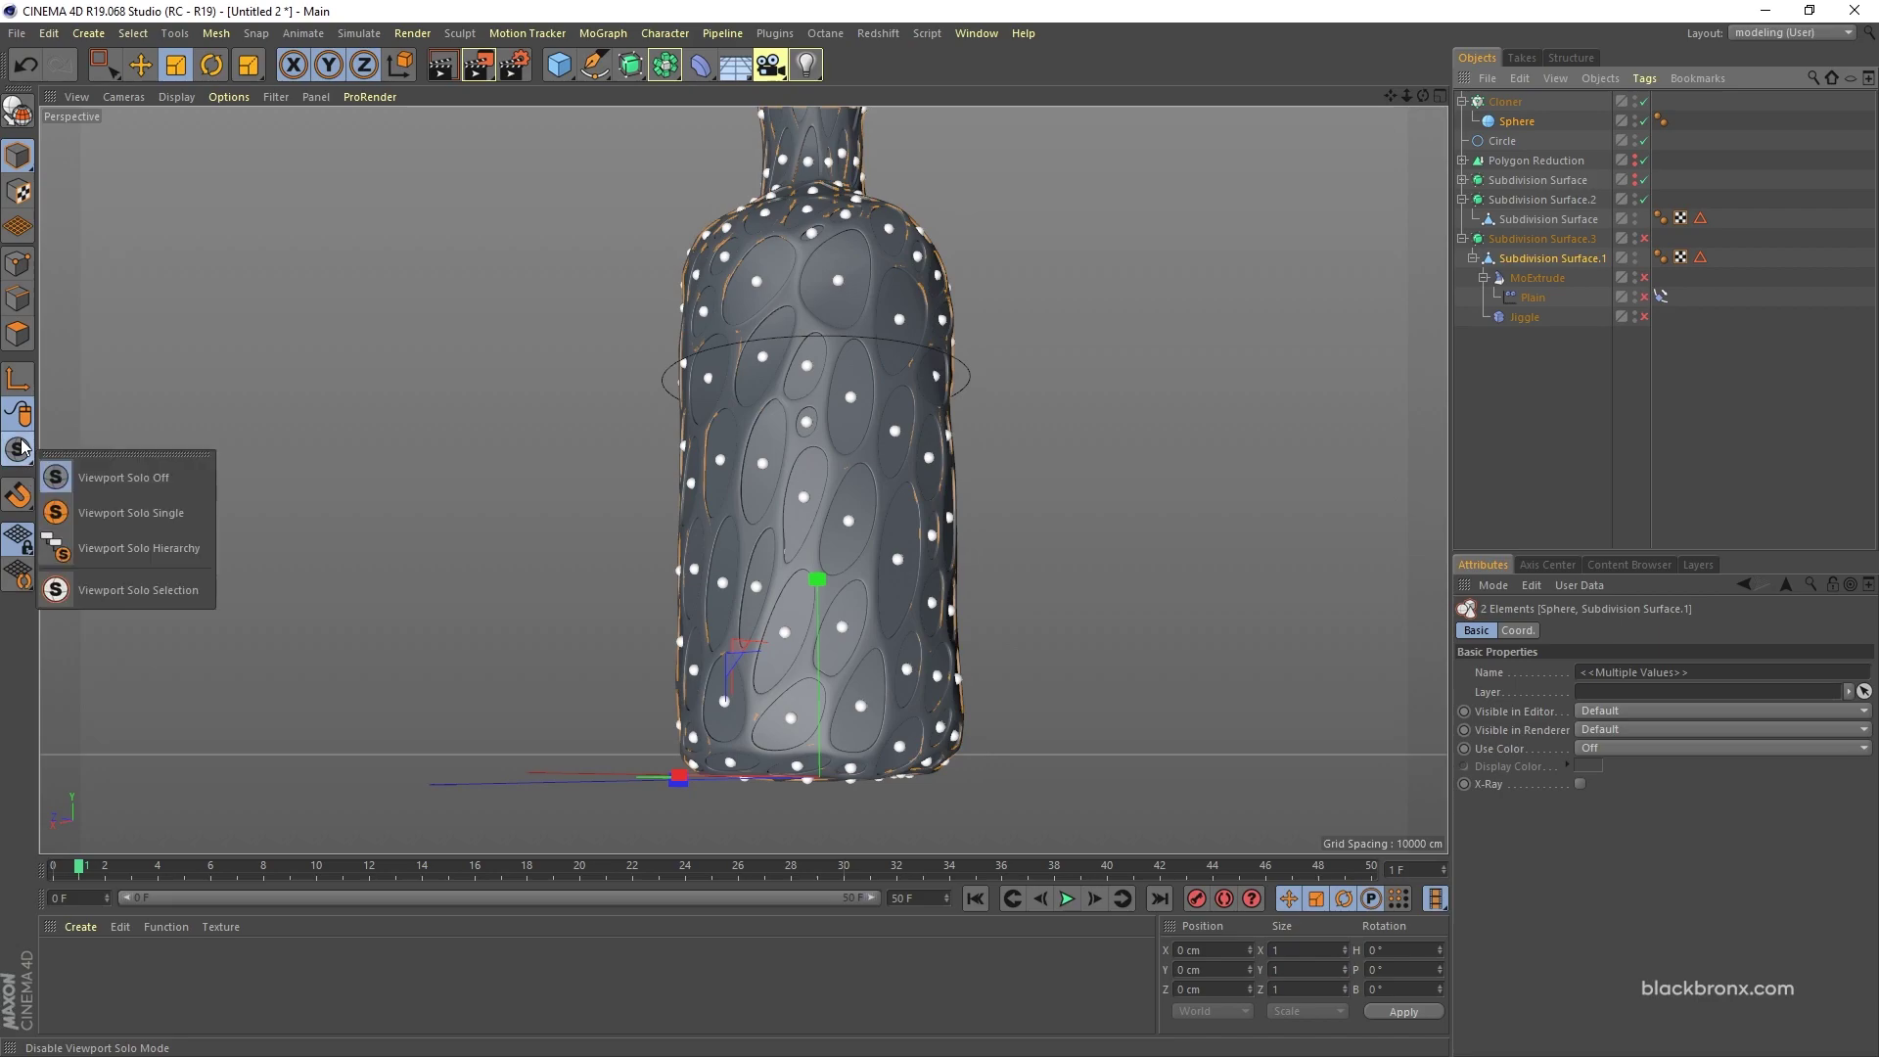
left_click(179, 512)
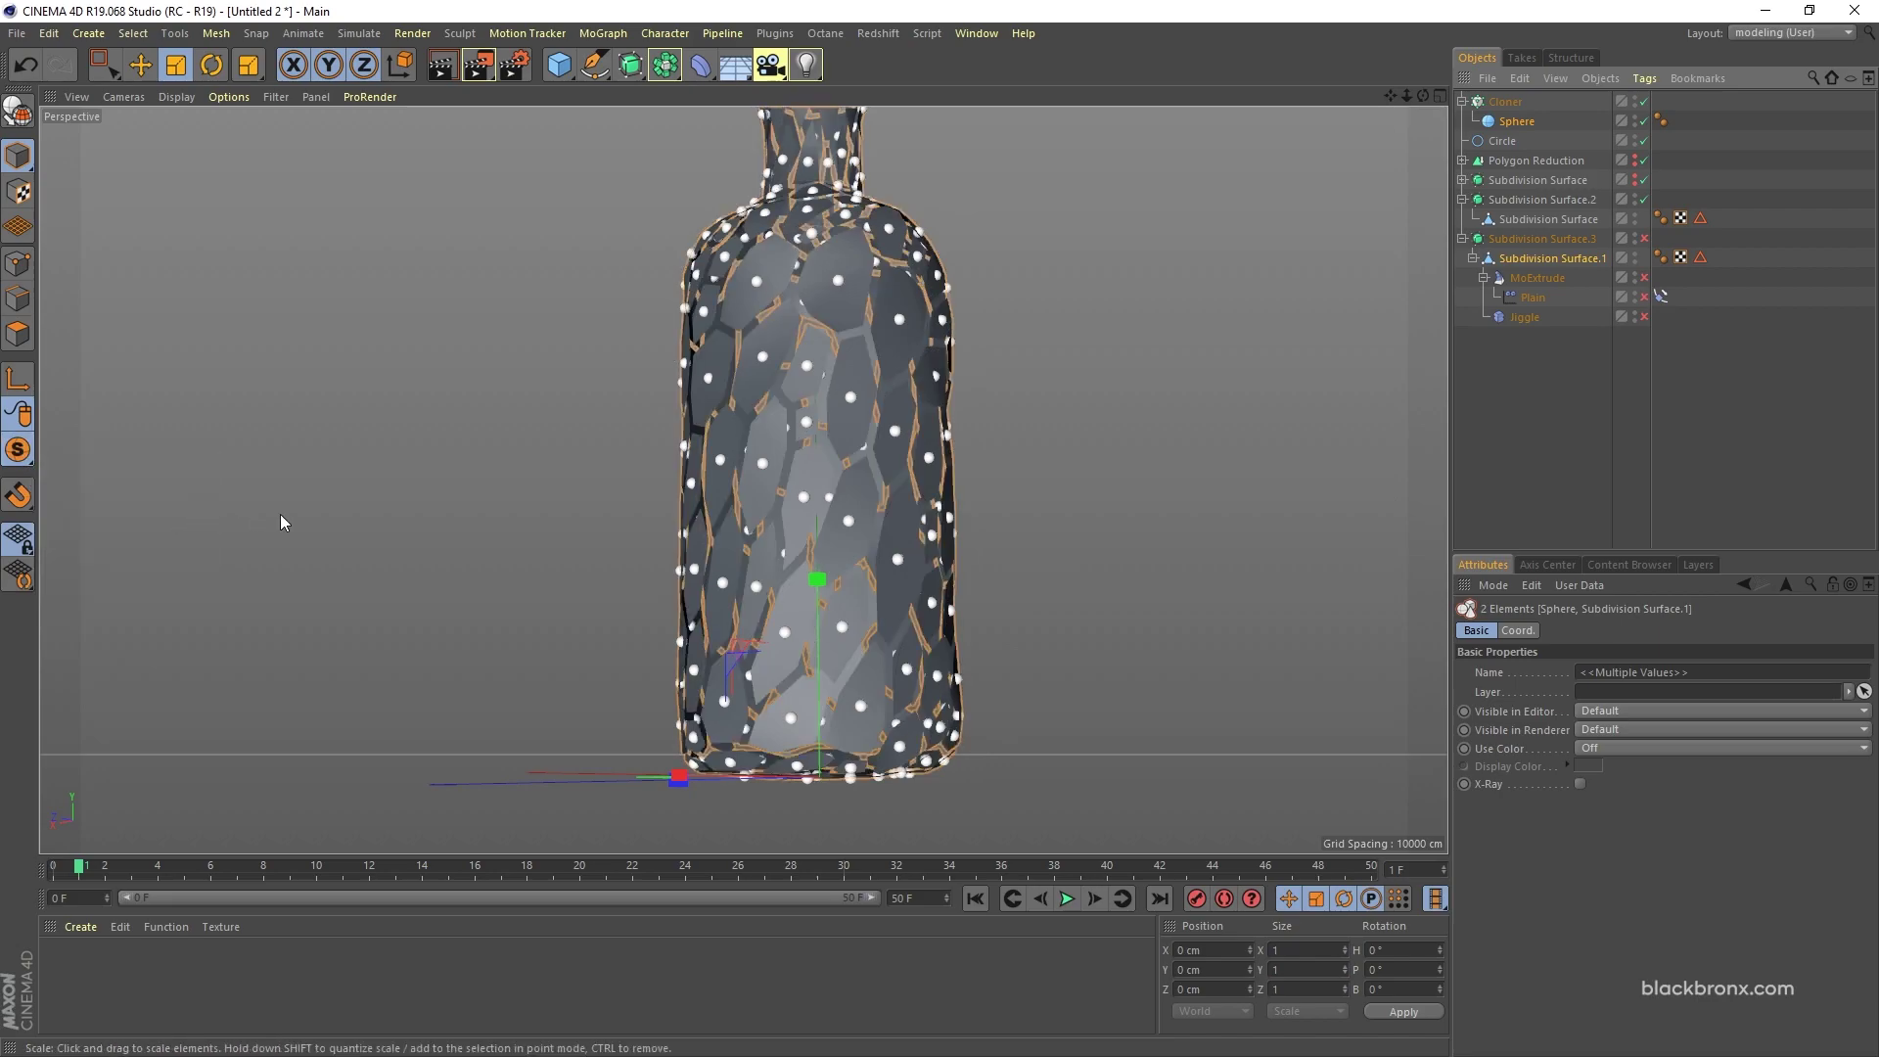
Step: Select all polygons of Subdivision Surface.1 in polygon mode
left_click_drag(280, 514, 558, 549, "alt")
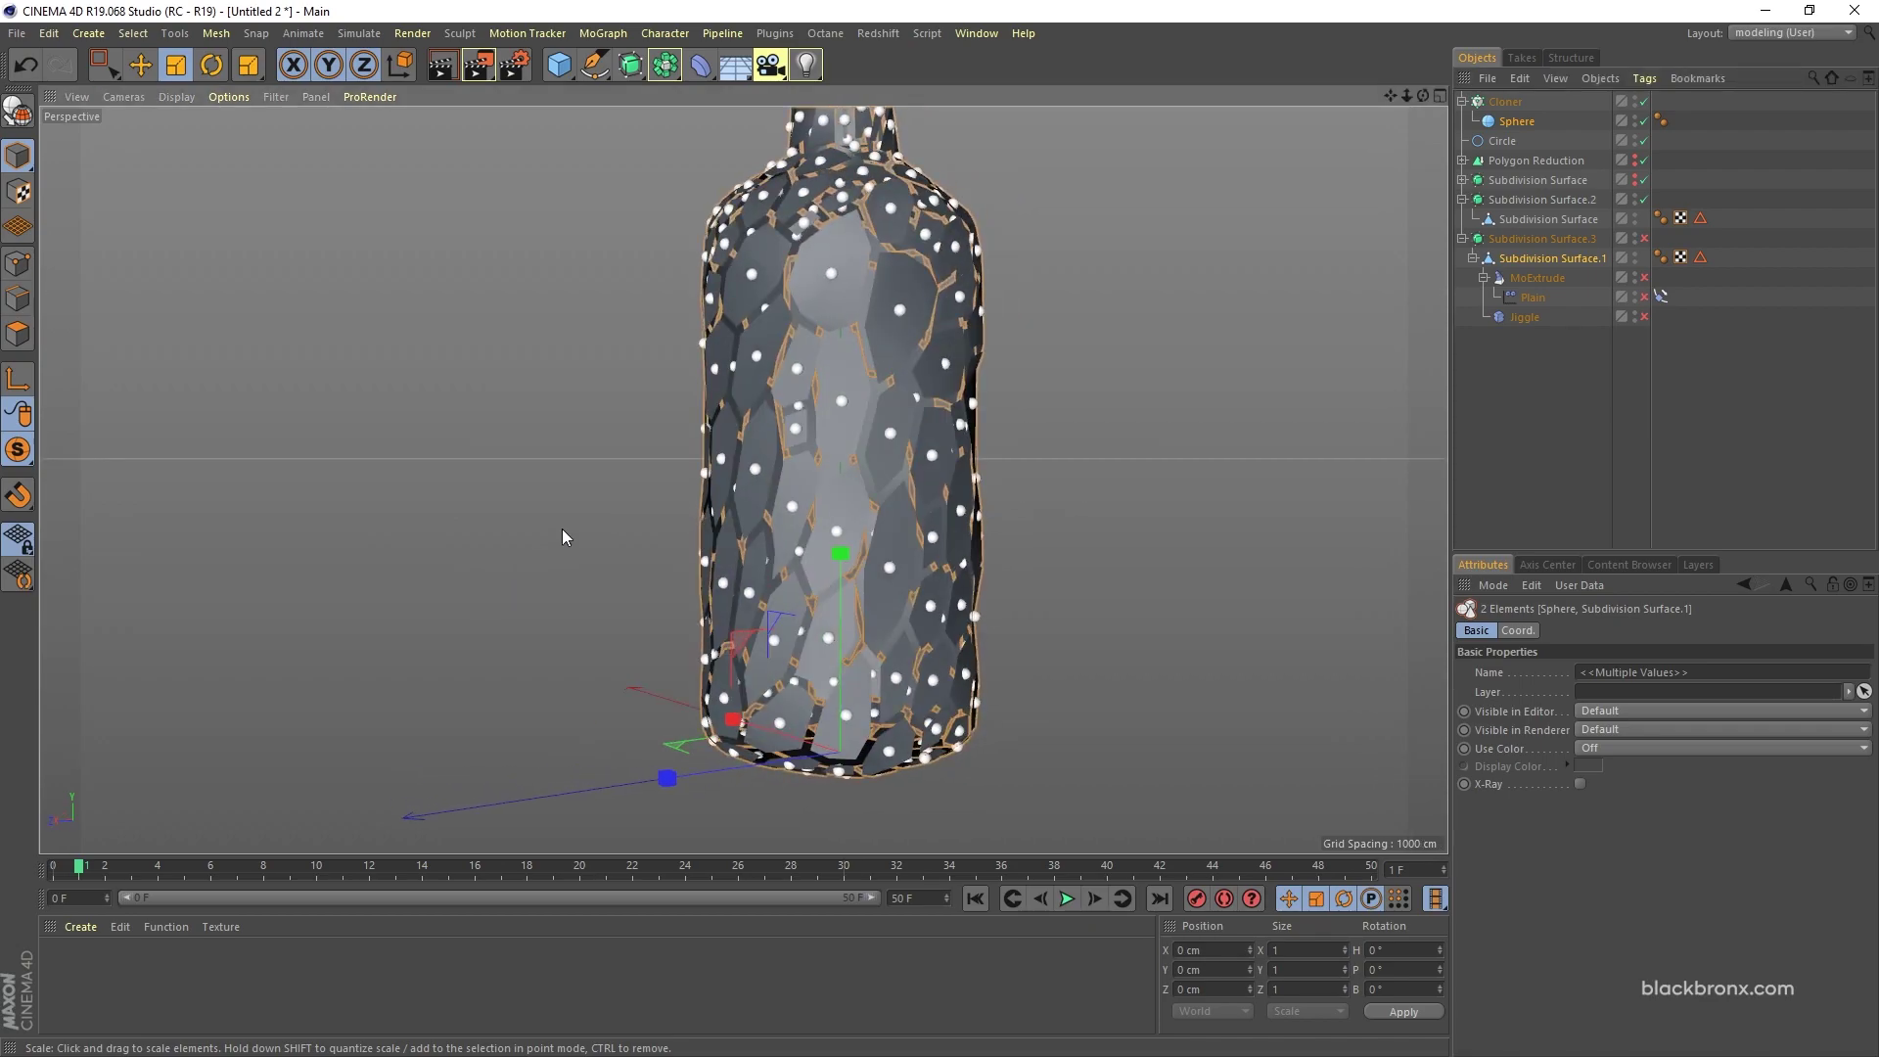
left_click(1547, 259)
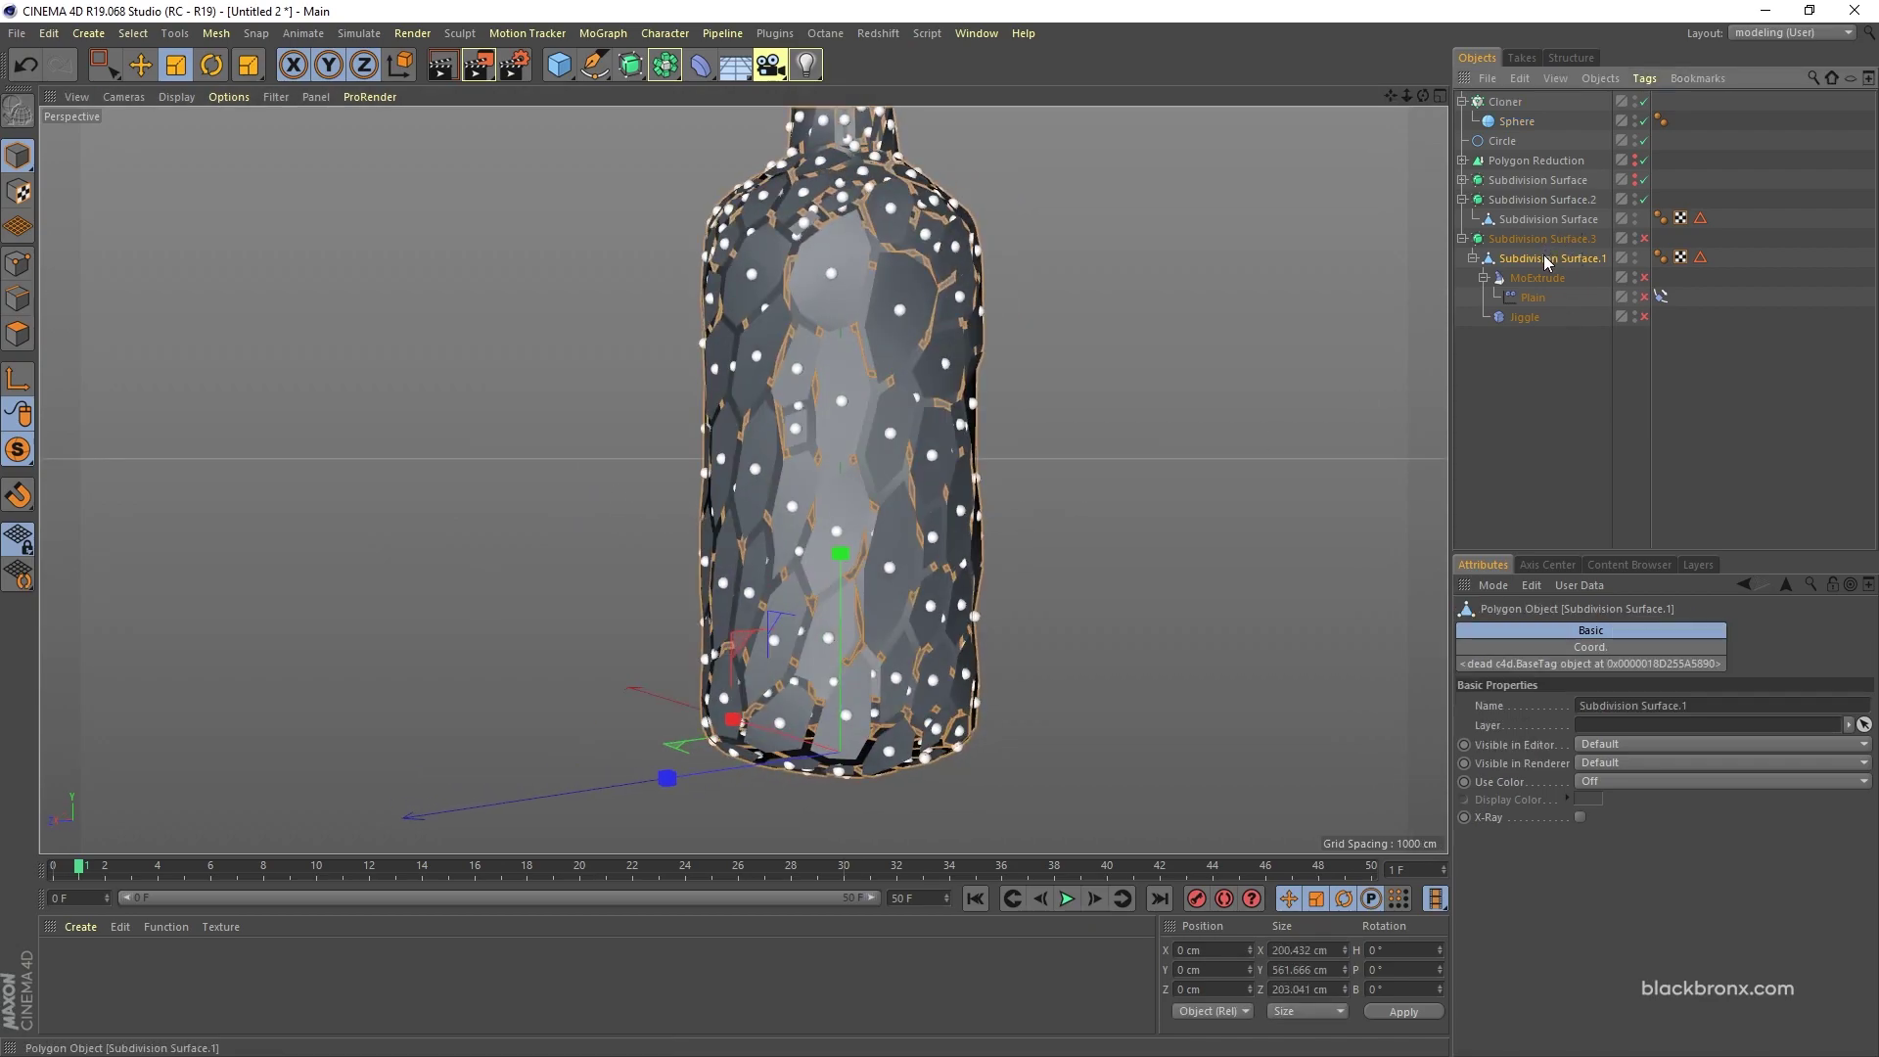
left_click(16, 338)
key("ctrl+a")
left_click_drag(879, 537, 937, 402, "alt")
left_click_drag(906, 553, 1067, 501, "alt")
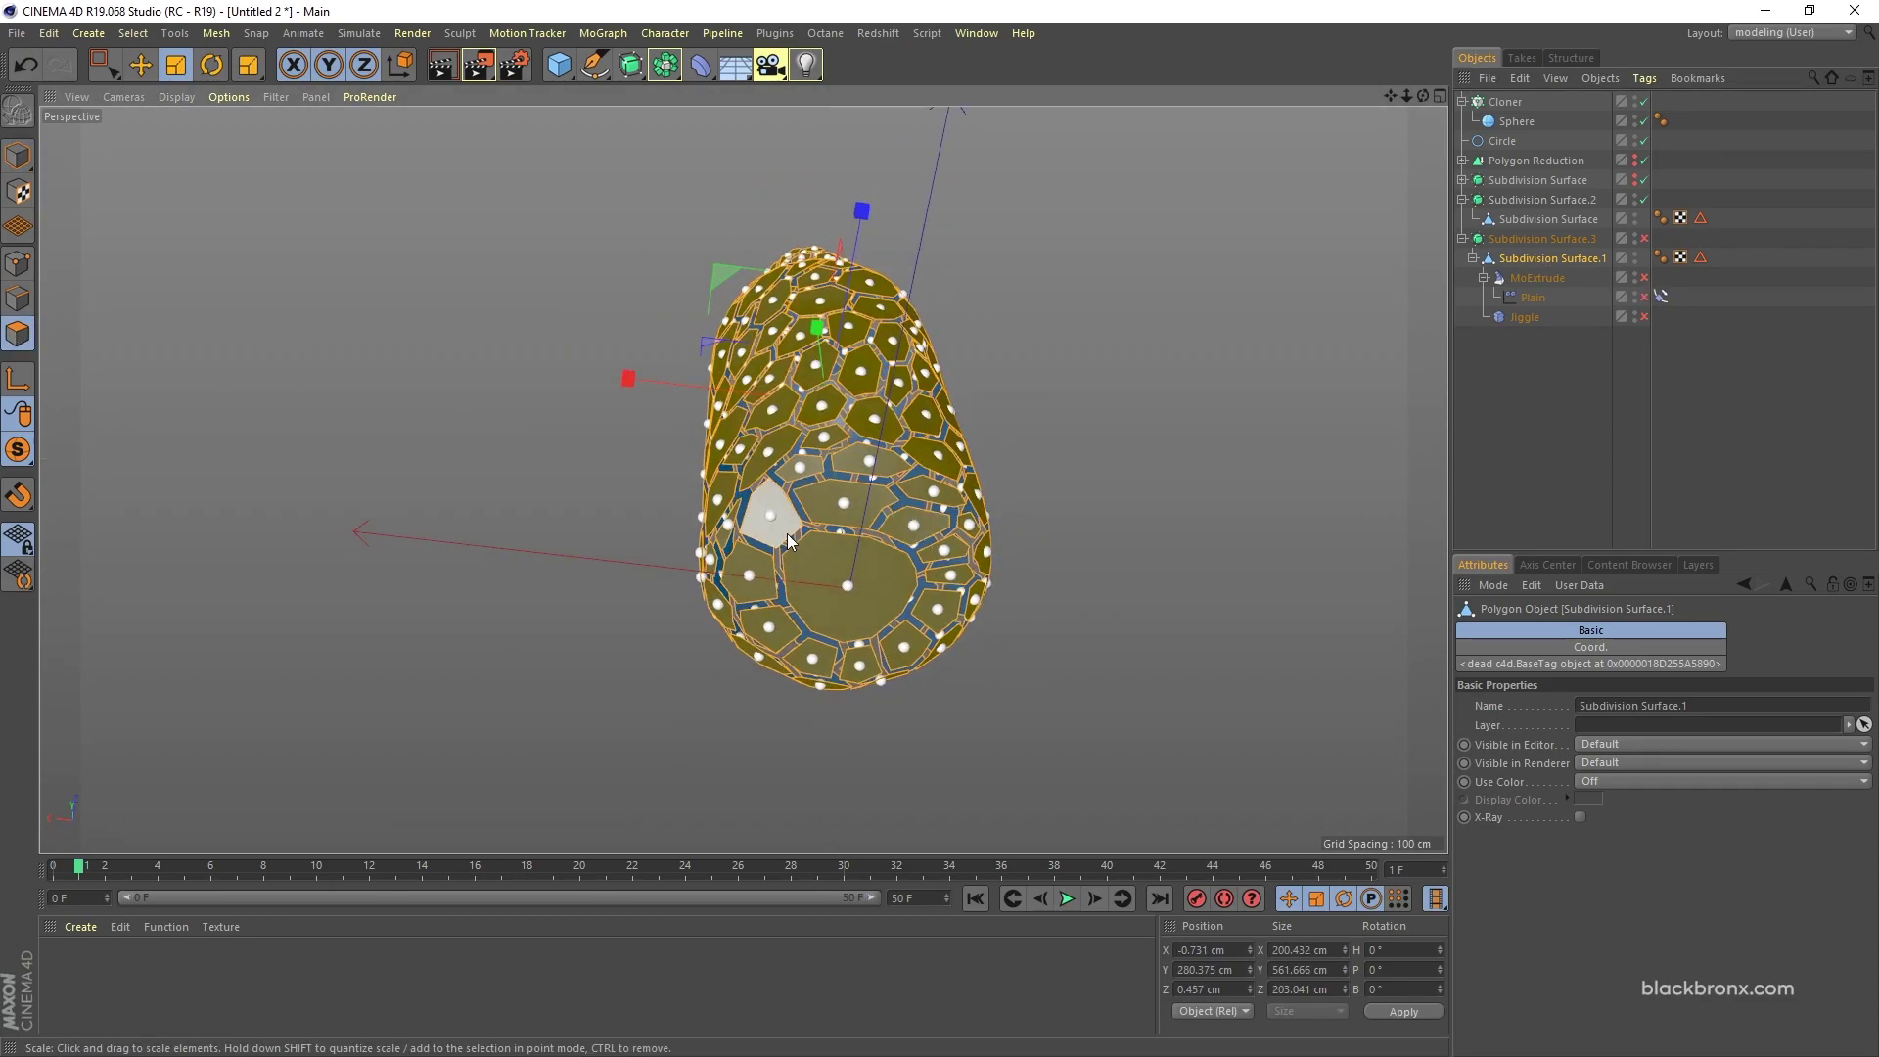
Step: Remove the large base cell and the ring of cells around it on the bottle's underside from the polygon selection
right_click_drag(773, 518, 971, 479, "alt")
left_click_drag(970, 480, 972, 527, "alt")
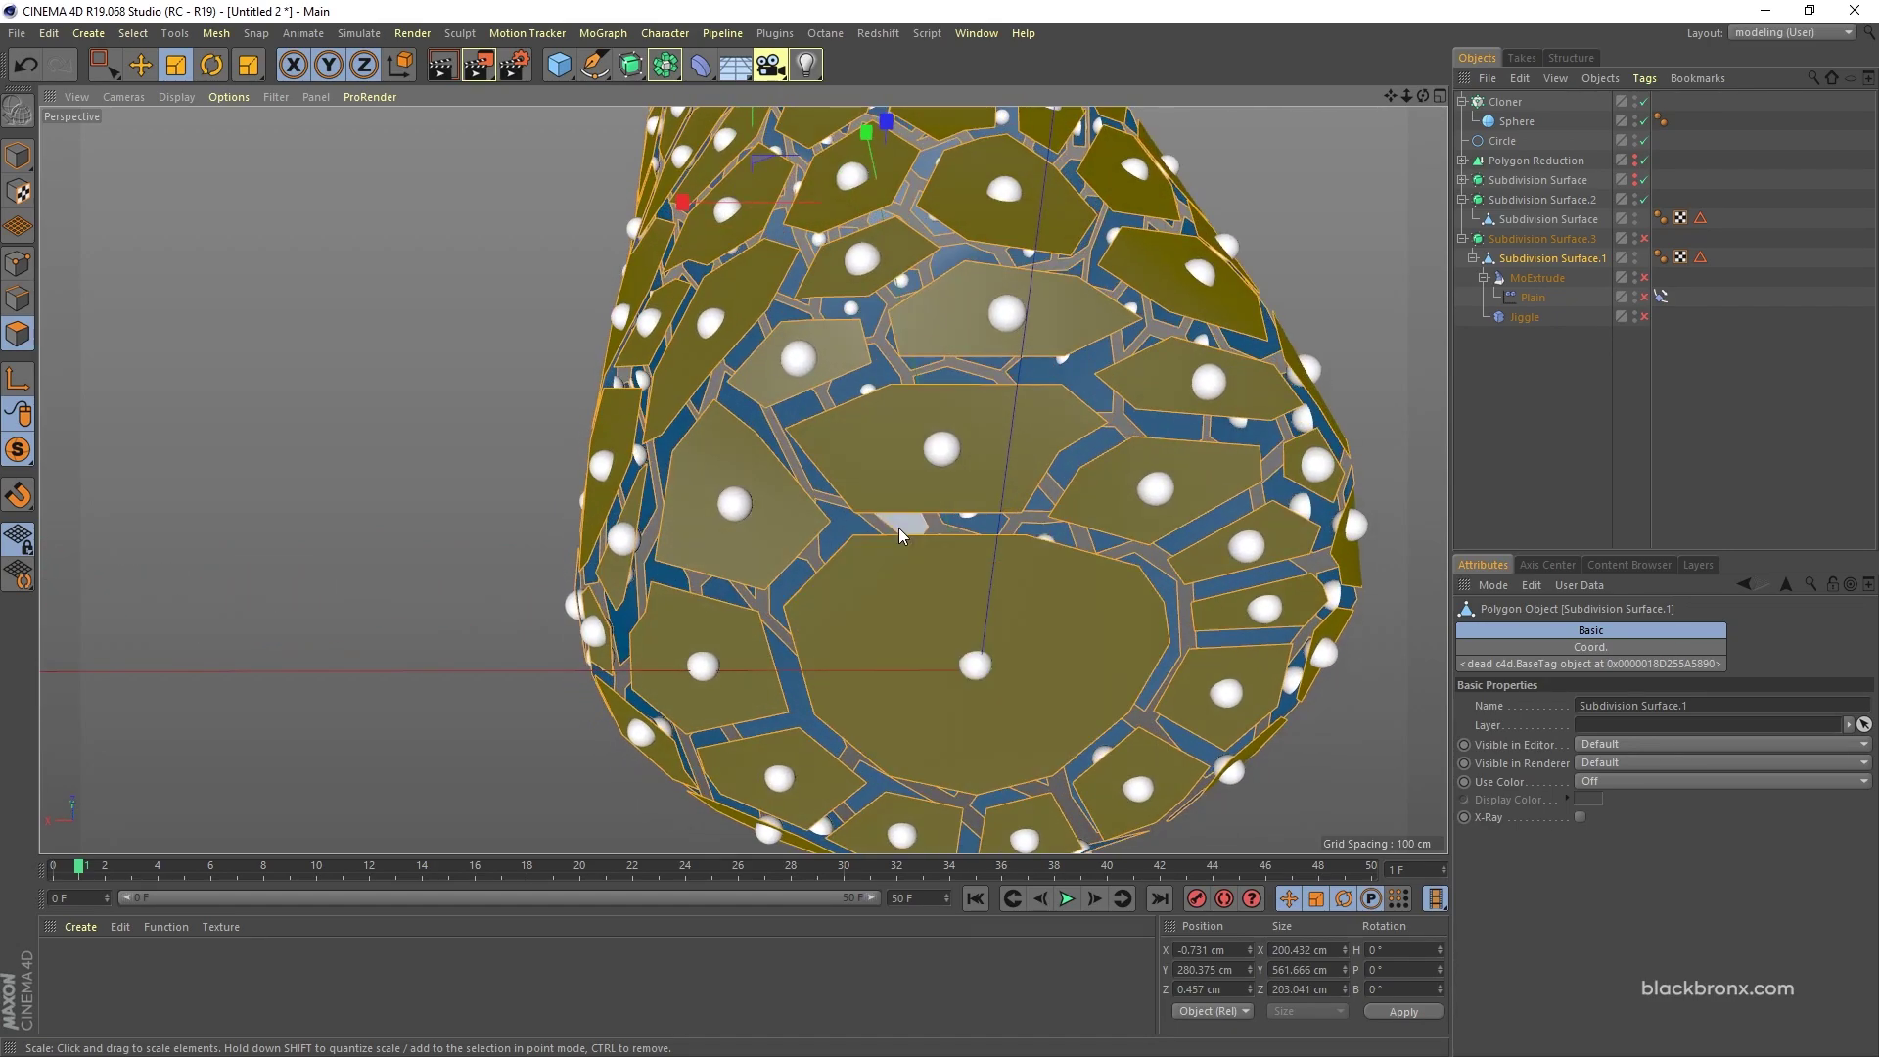
left_click(930, 581, "ctrl")
left_click(985, 490, "ctrl")
left_click(1153, 489, "ctrl")
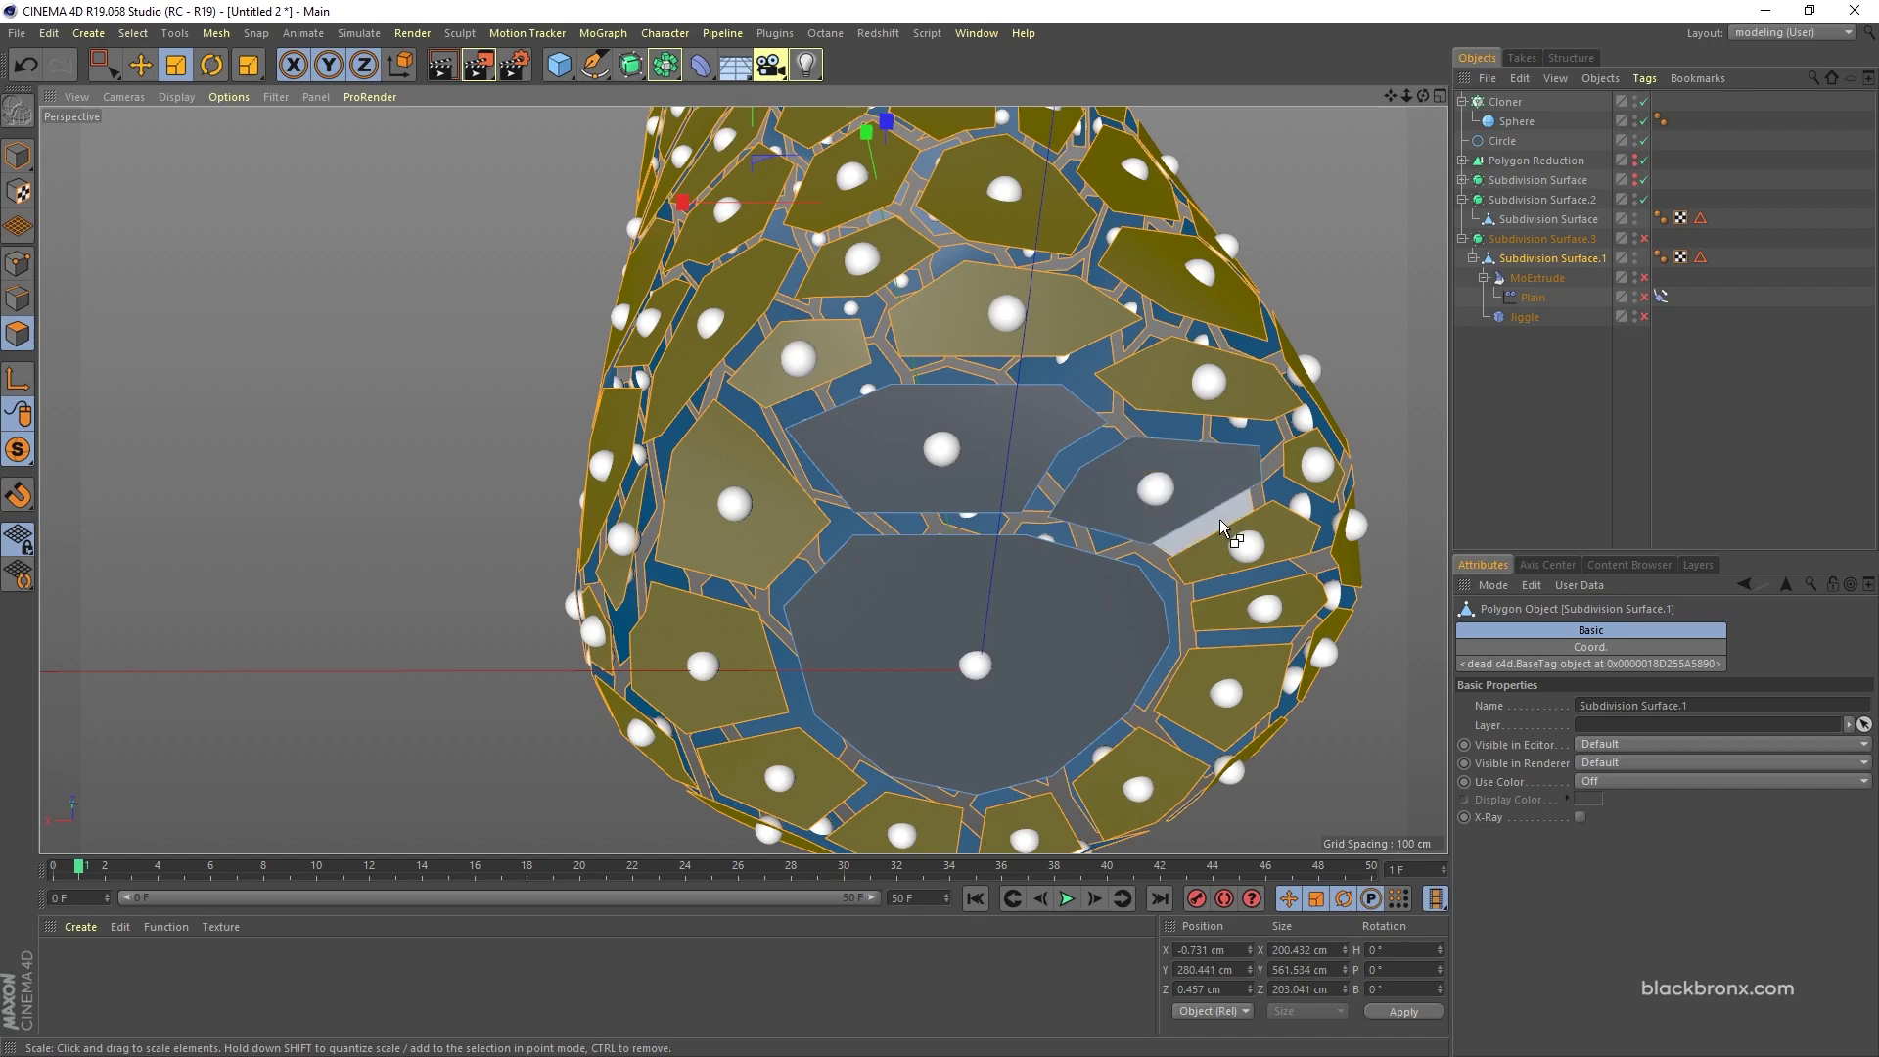
left_click(1289, 554, "ctrl")
left_click(1288, 591, "ctrl")
left_click(1259, 664, "ctrl")
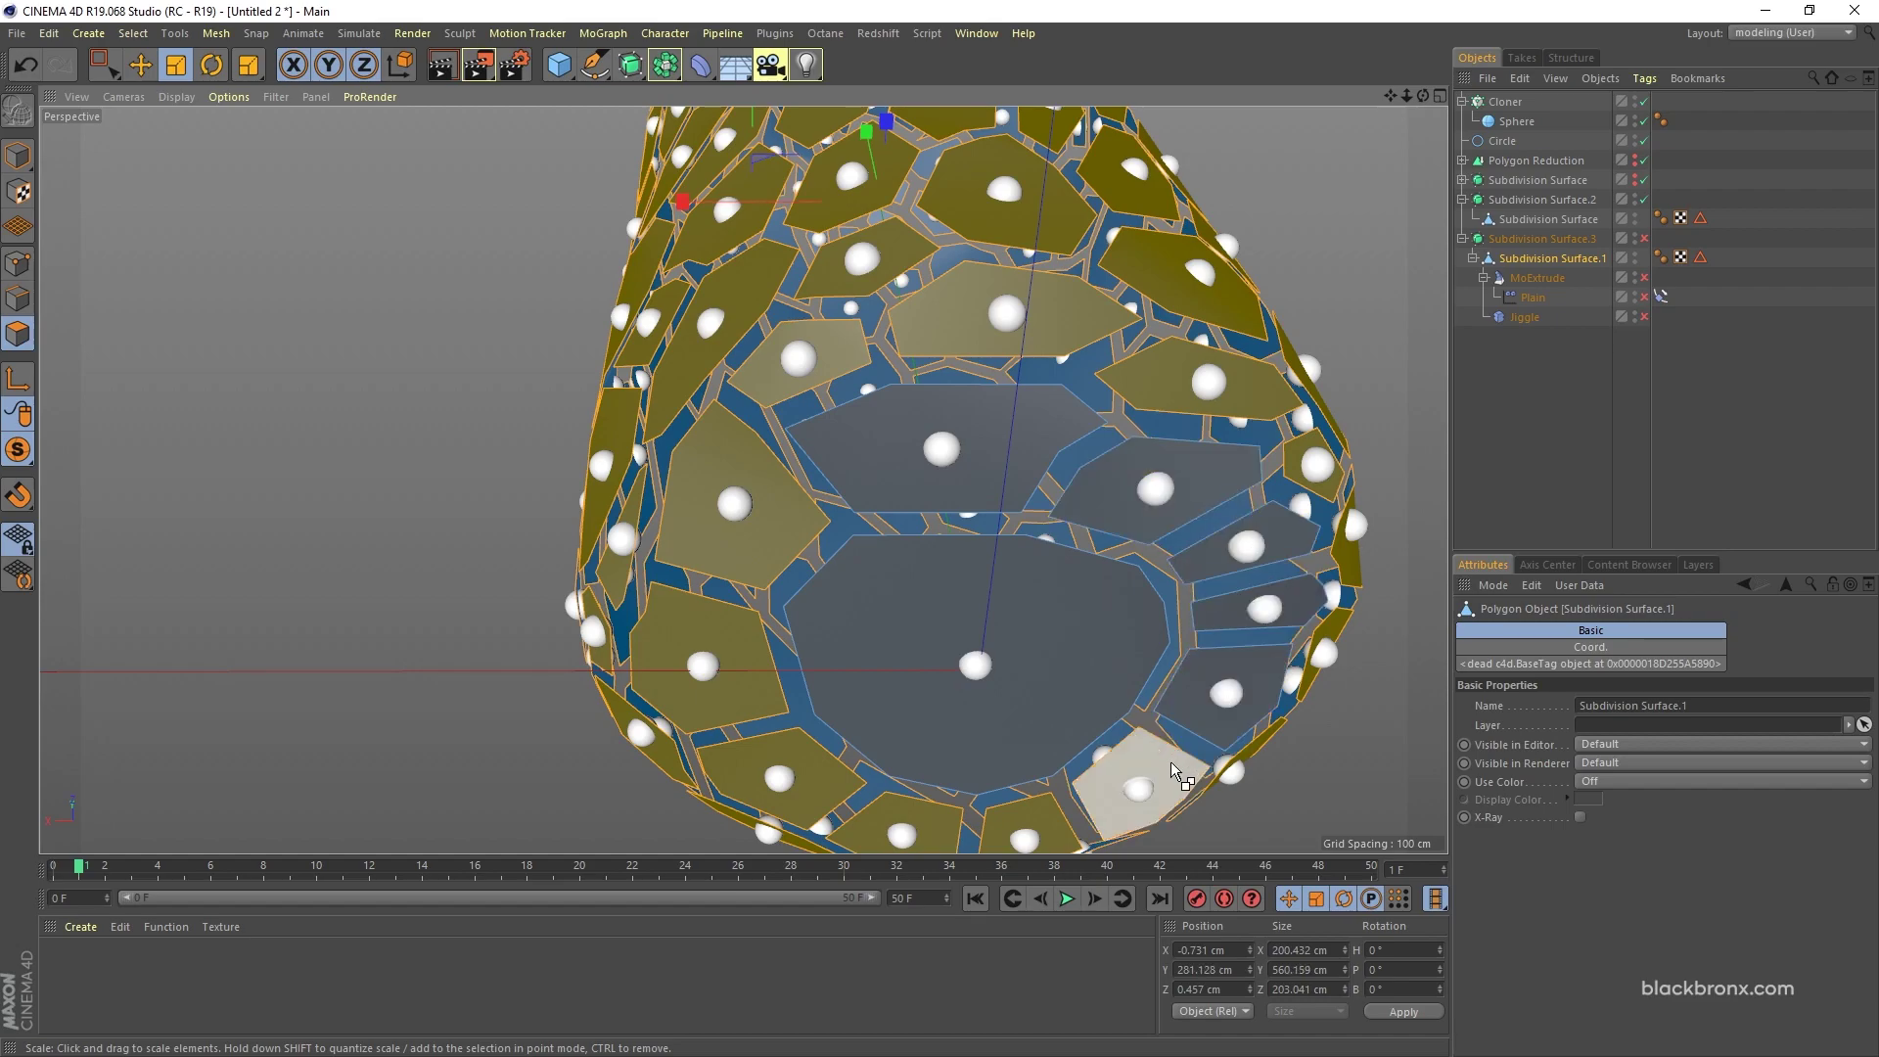
left_click(1029, 815, "ctrl")
left_click(915, 832, "ctrl")
left_click(797, 783, "ctrl")
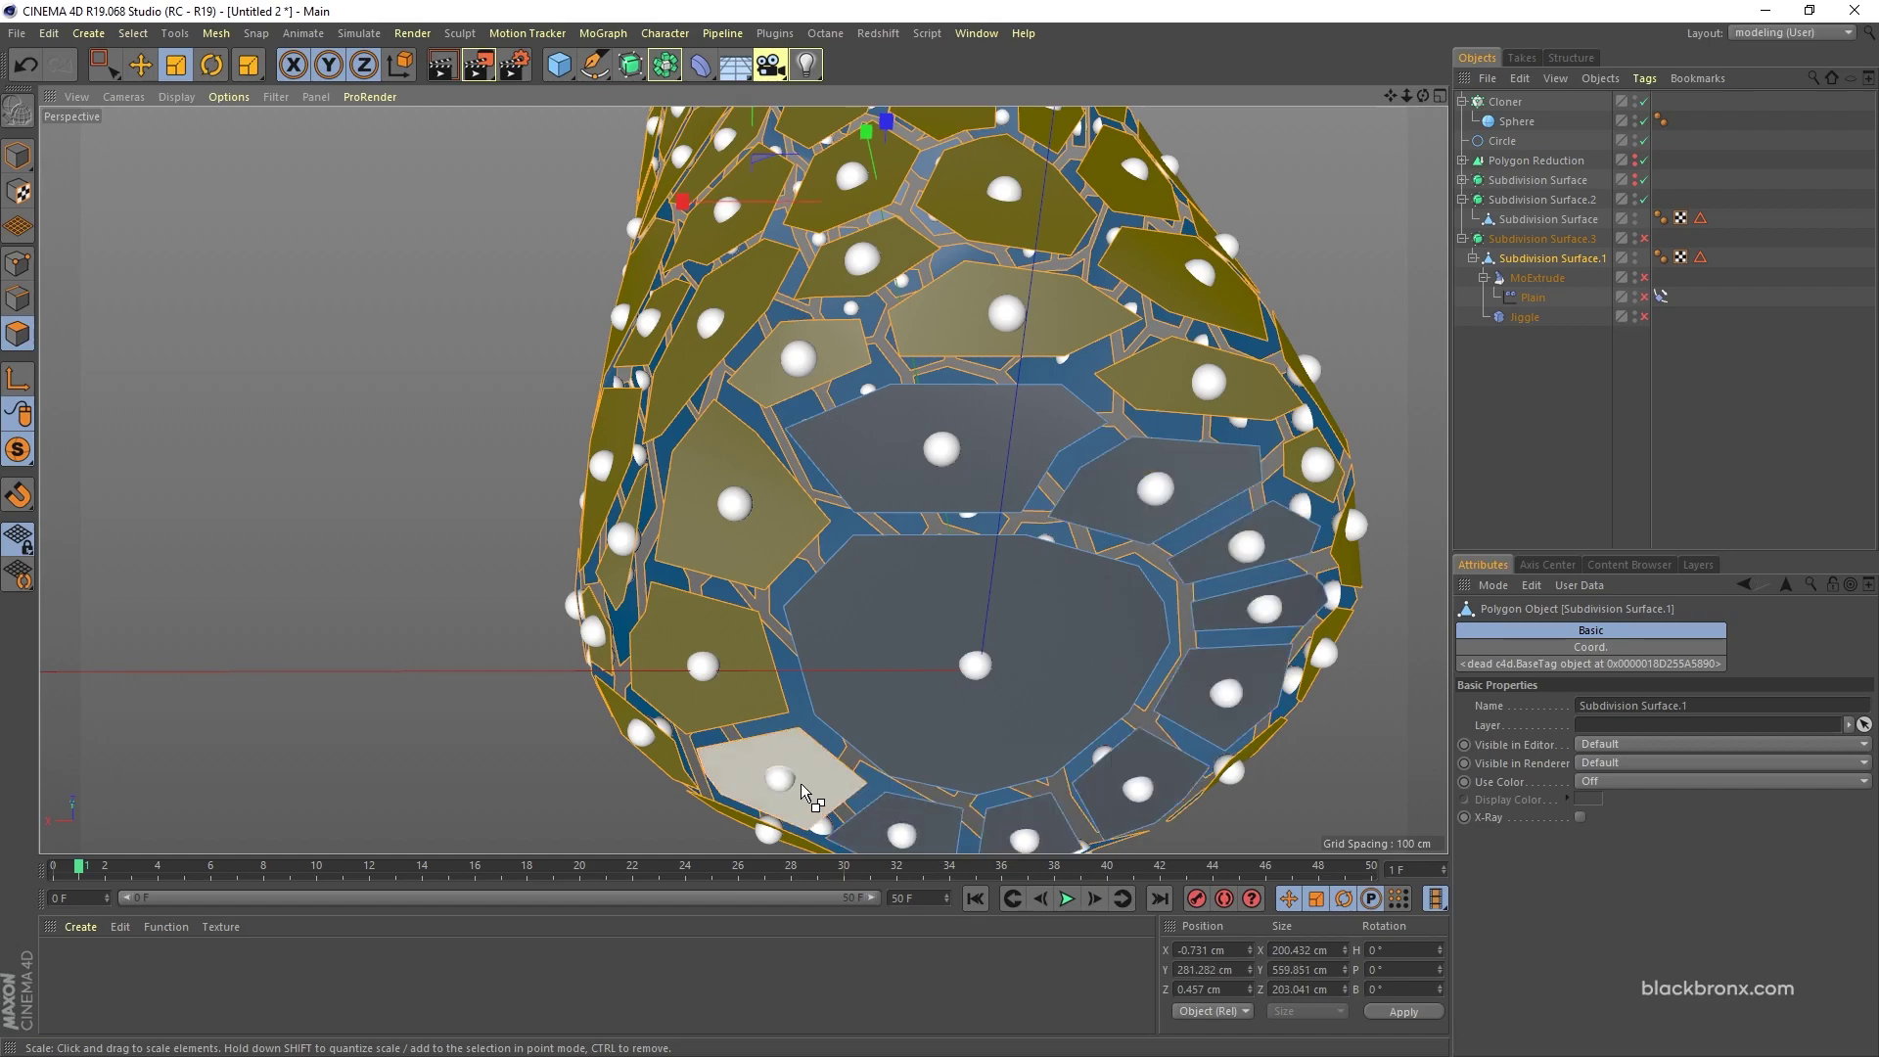
left_click(725, 697, "ctrl")
Step: Deselect the remaining cells along the lower edge of the bottle's side, just above the base
mouse_move(760, 483)
left_mouse_down("alt")
mouse_move(971, 595)
mouse_move(787, 489)
left_mouse_up("alt")
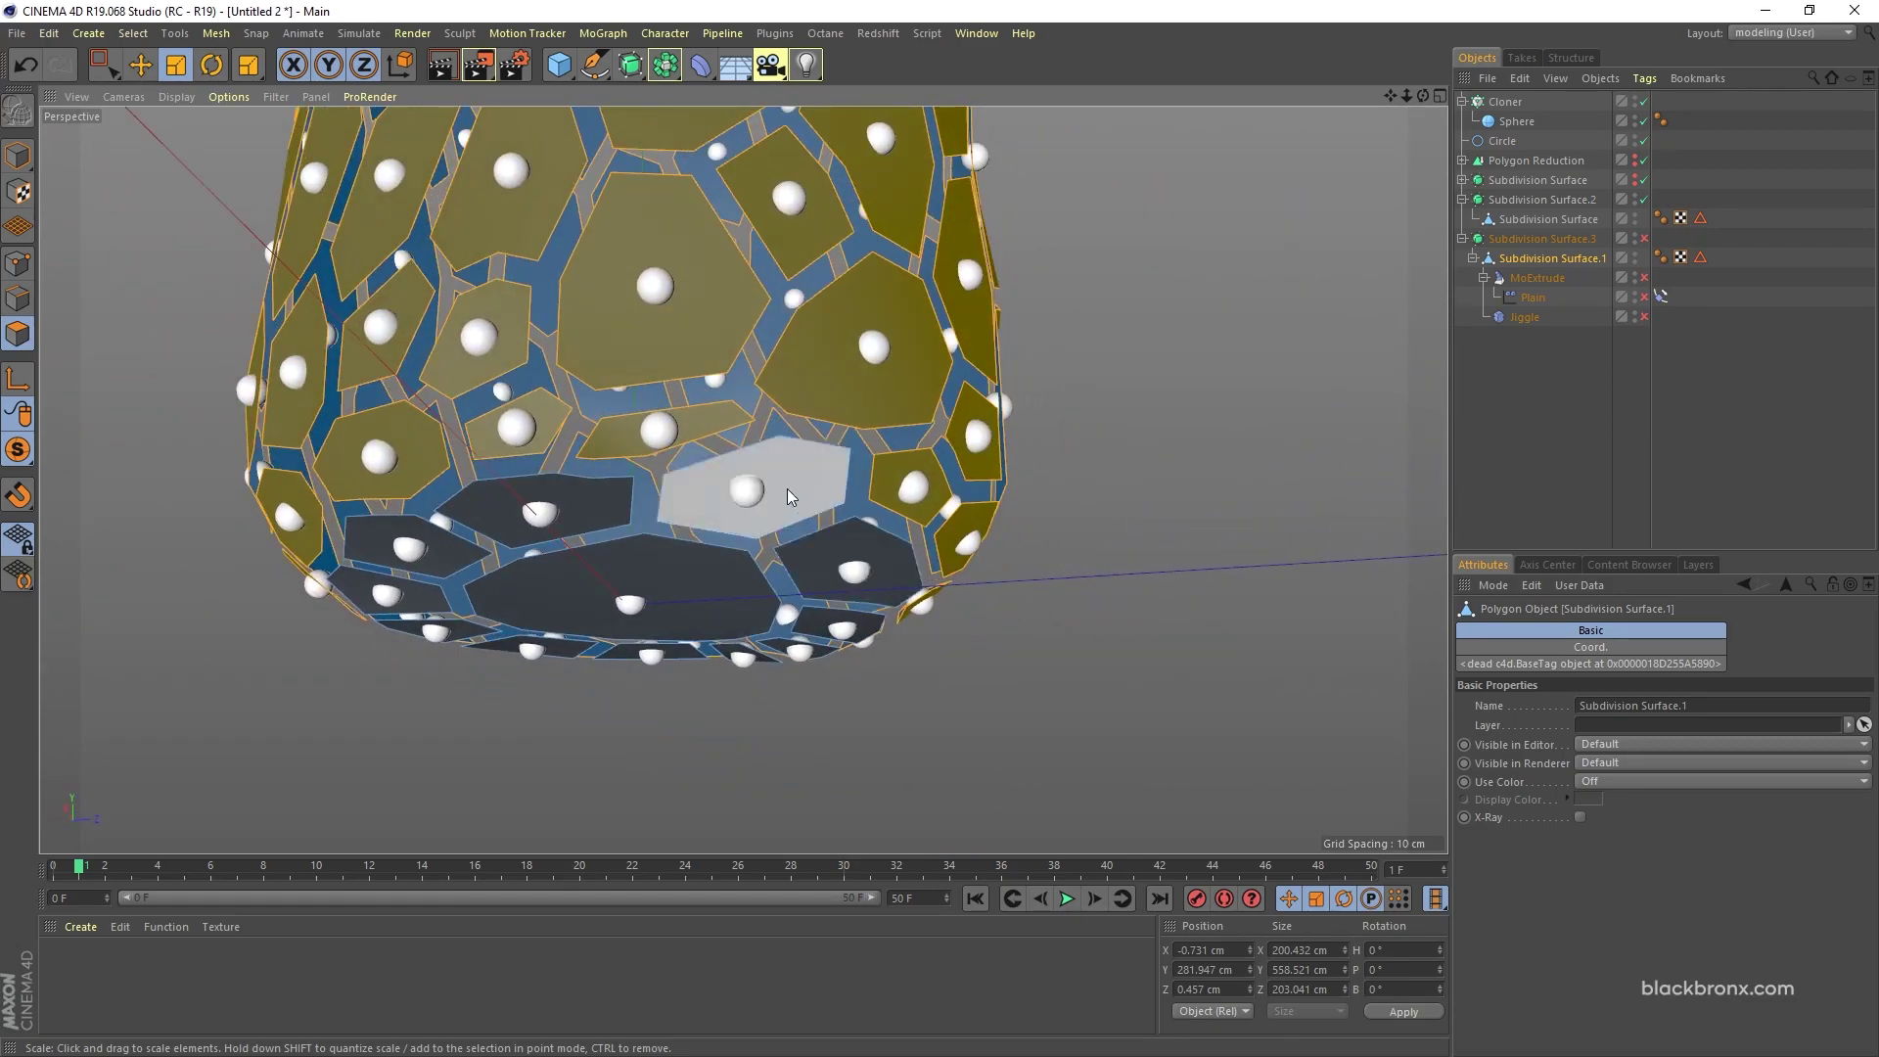
left_click(787, 489, "ctrl")
left_click(711, 419, "ctrl")
left_click(525, 443, "ctrl")
left_click(343, 489, "ctrl")
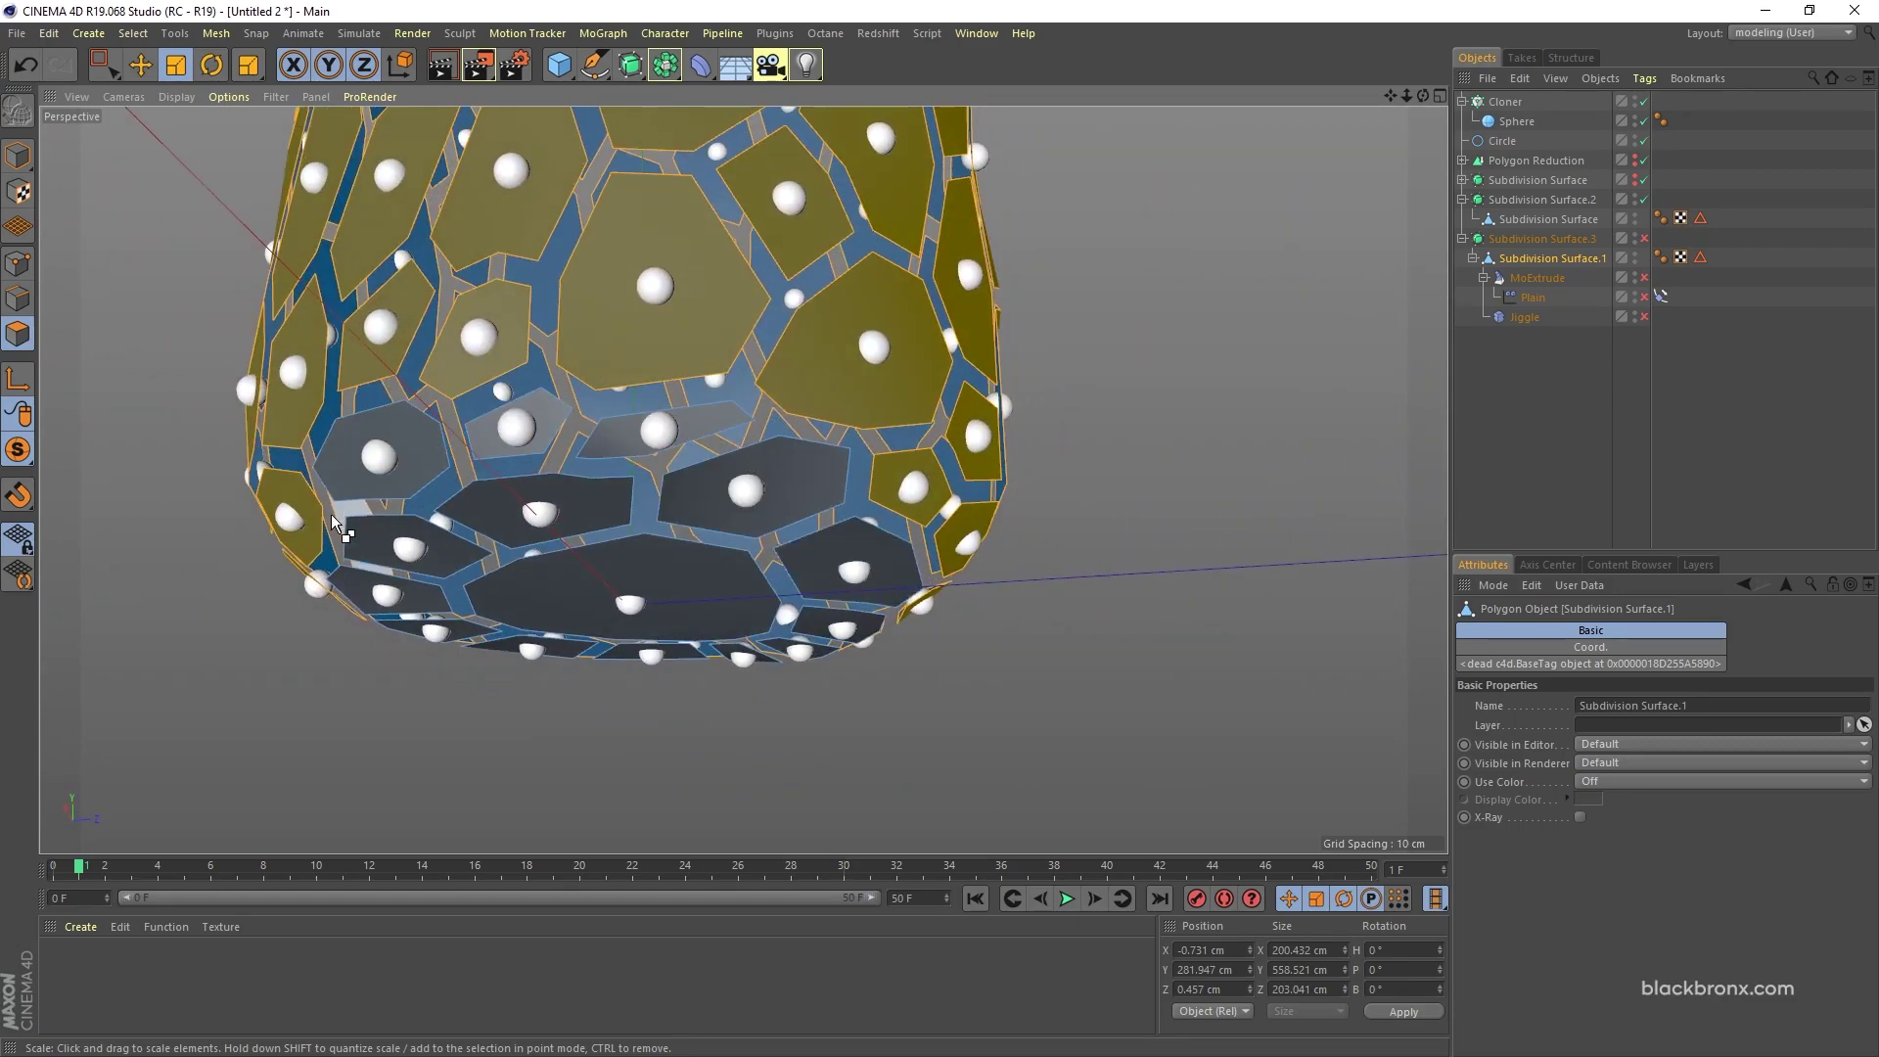
Step: Check the selection around the bottle and store it as a polygon selection tag on Subdivision Surface.1
left_click_drag(319, 538, 307, 460, "alt")
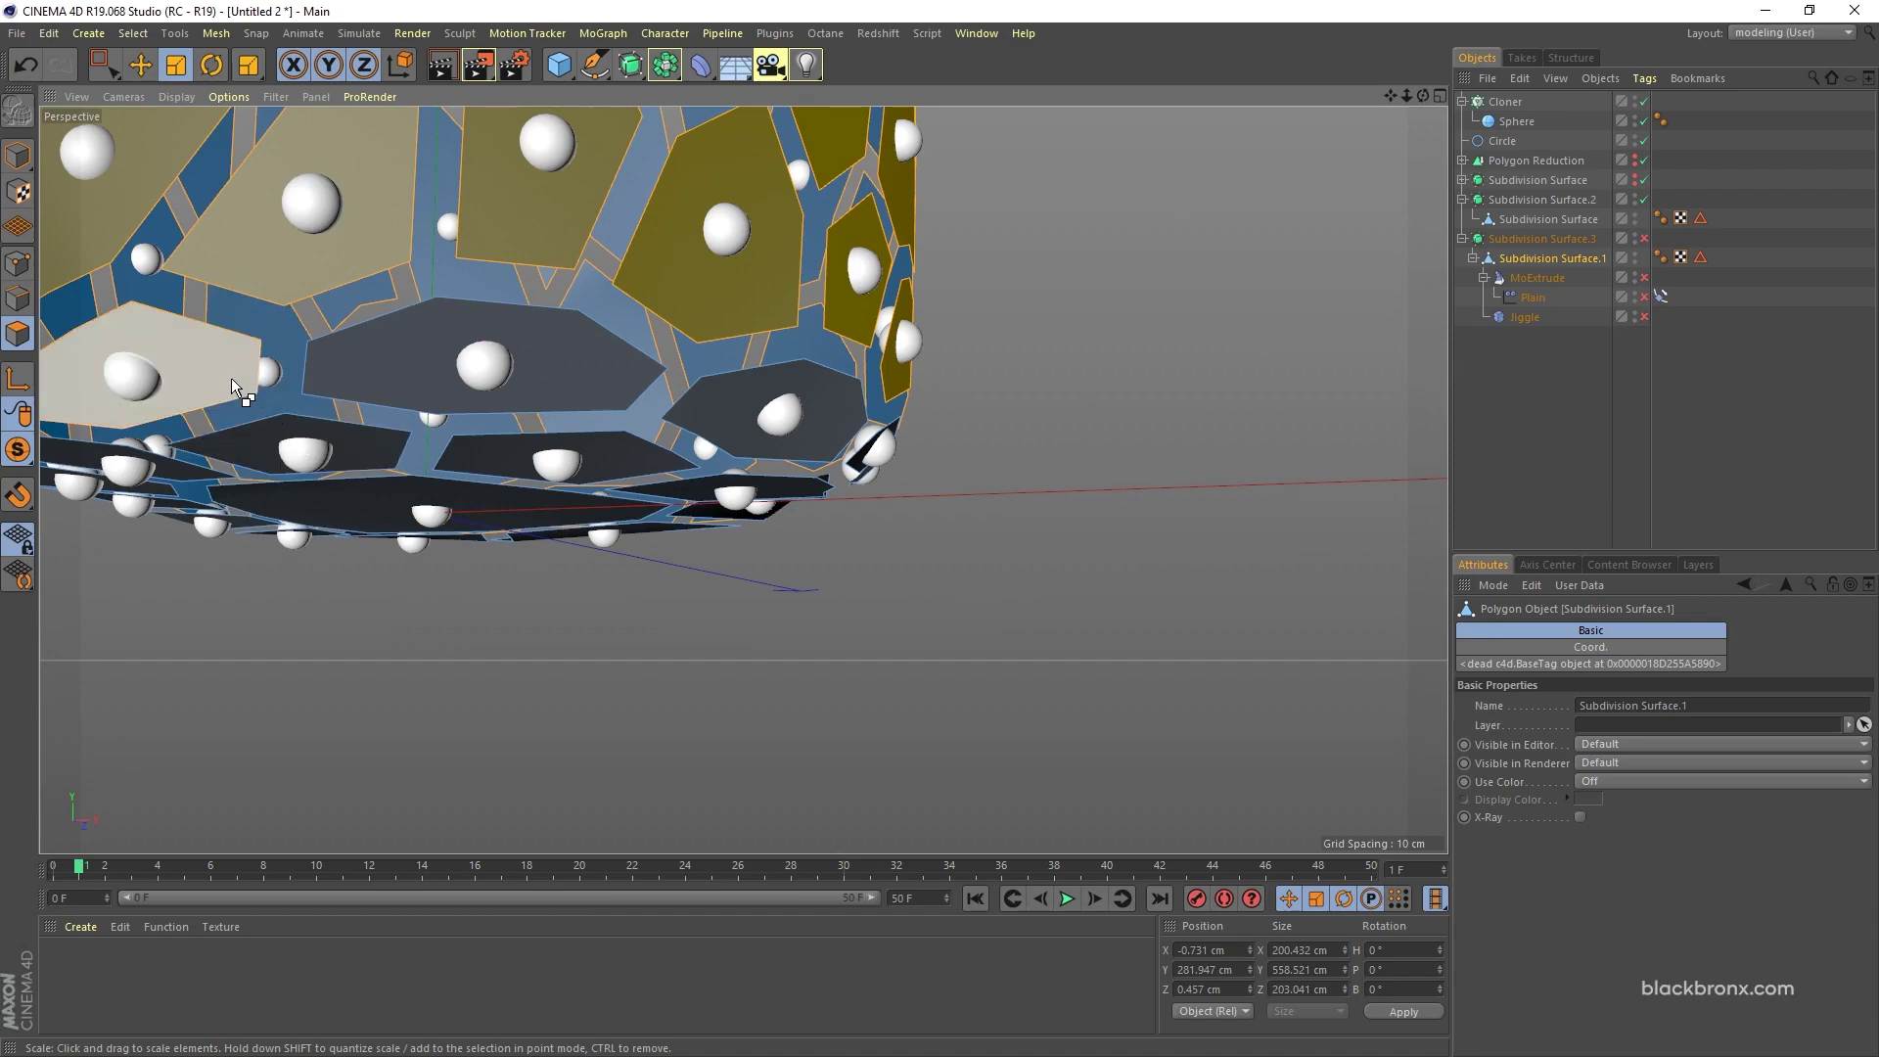
right_click_drag(231, 377, 297, 429, "alt")
middle_click_drag(298, 429, 694, 435, "alt")
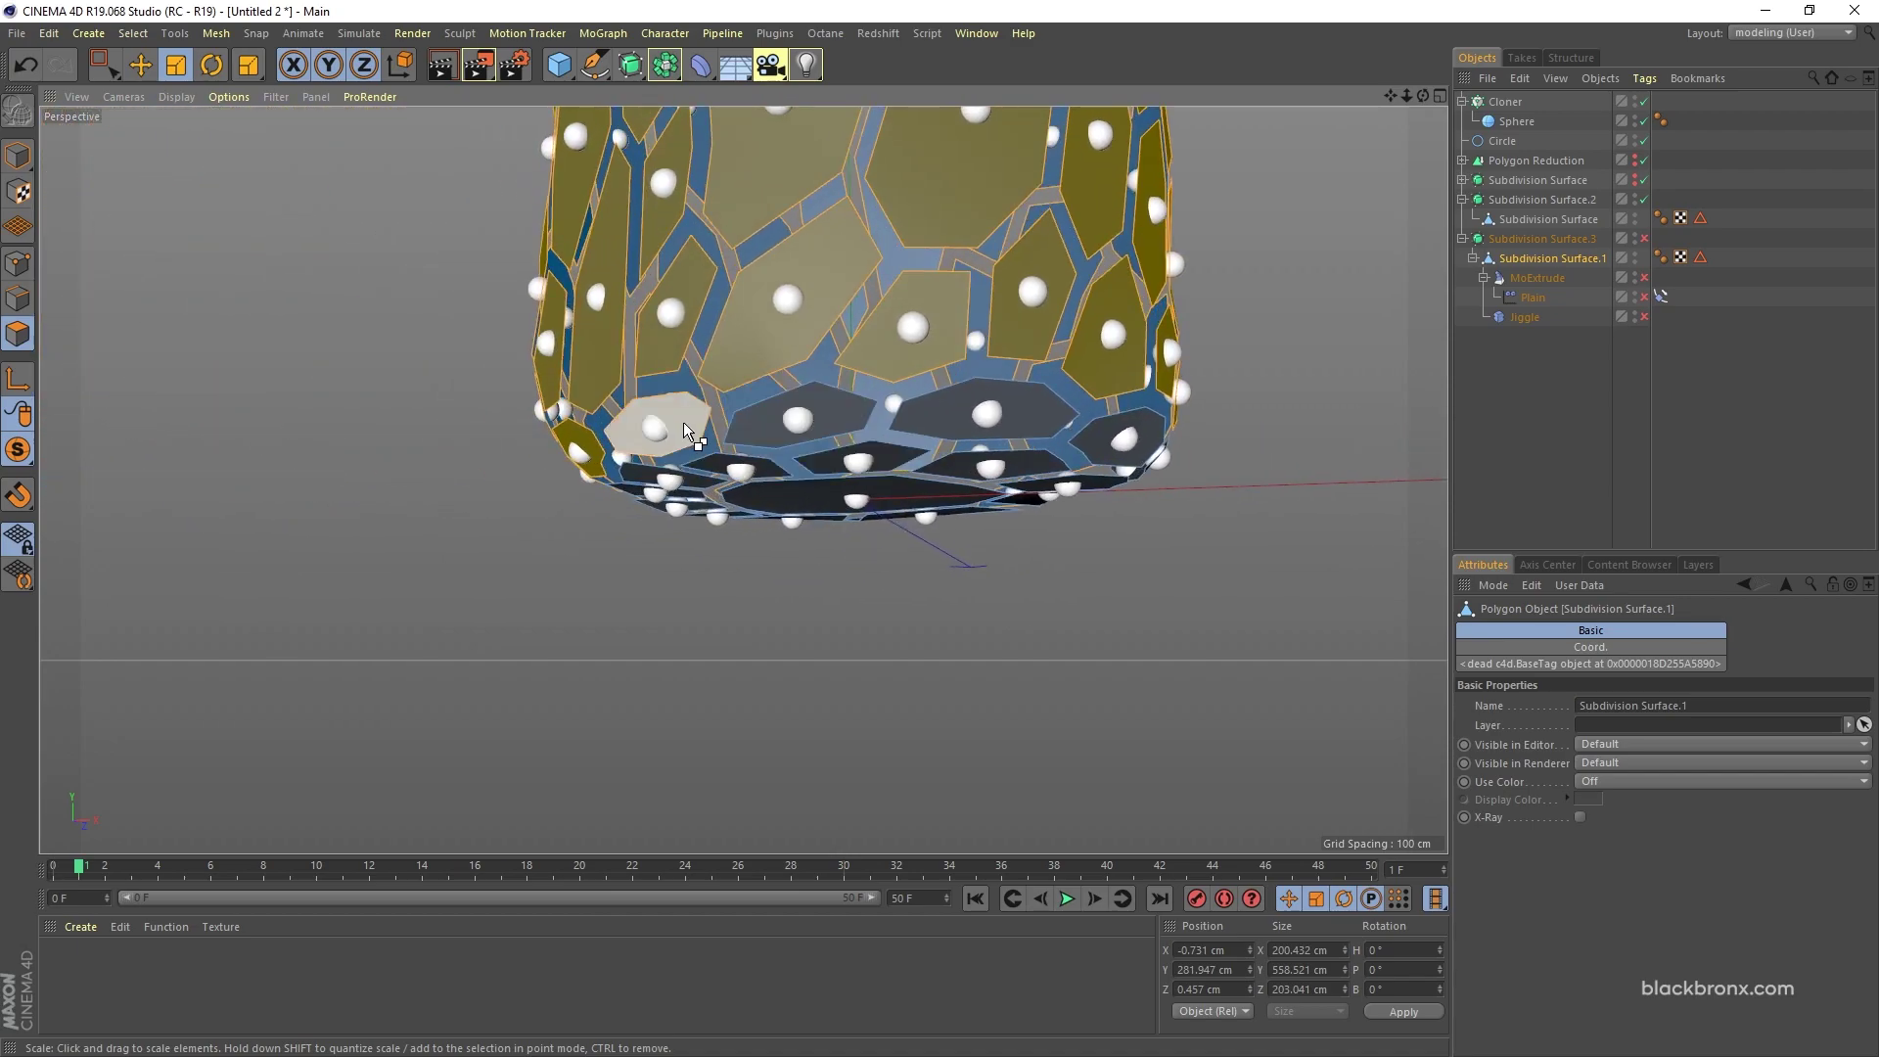
middle_click_drag(577, 449, 406, 422, "alt")
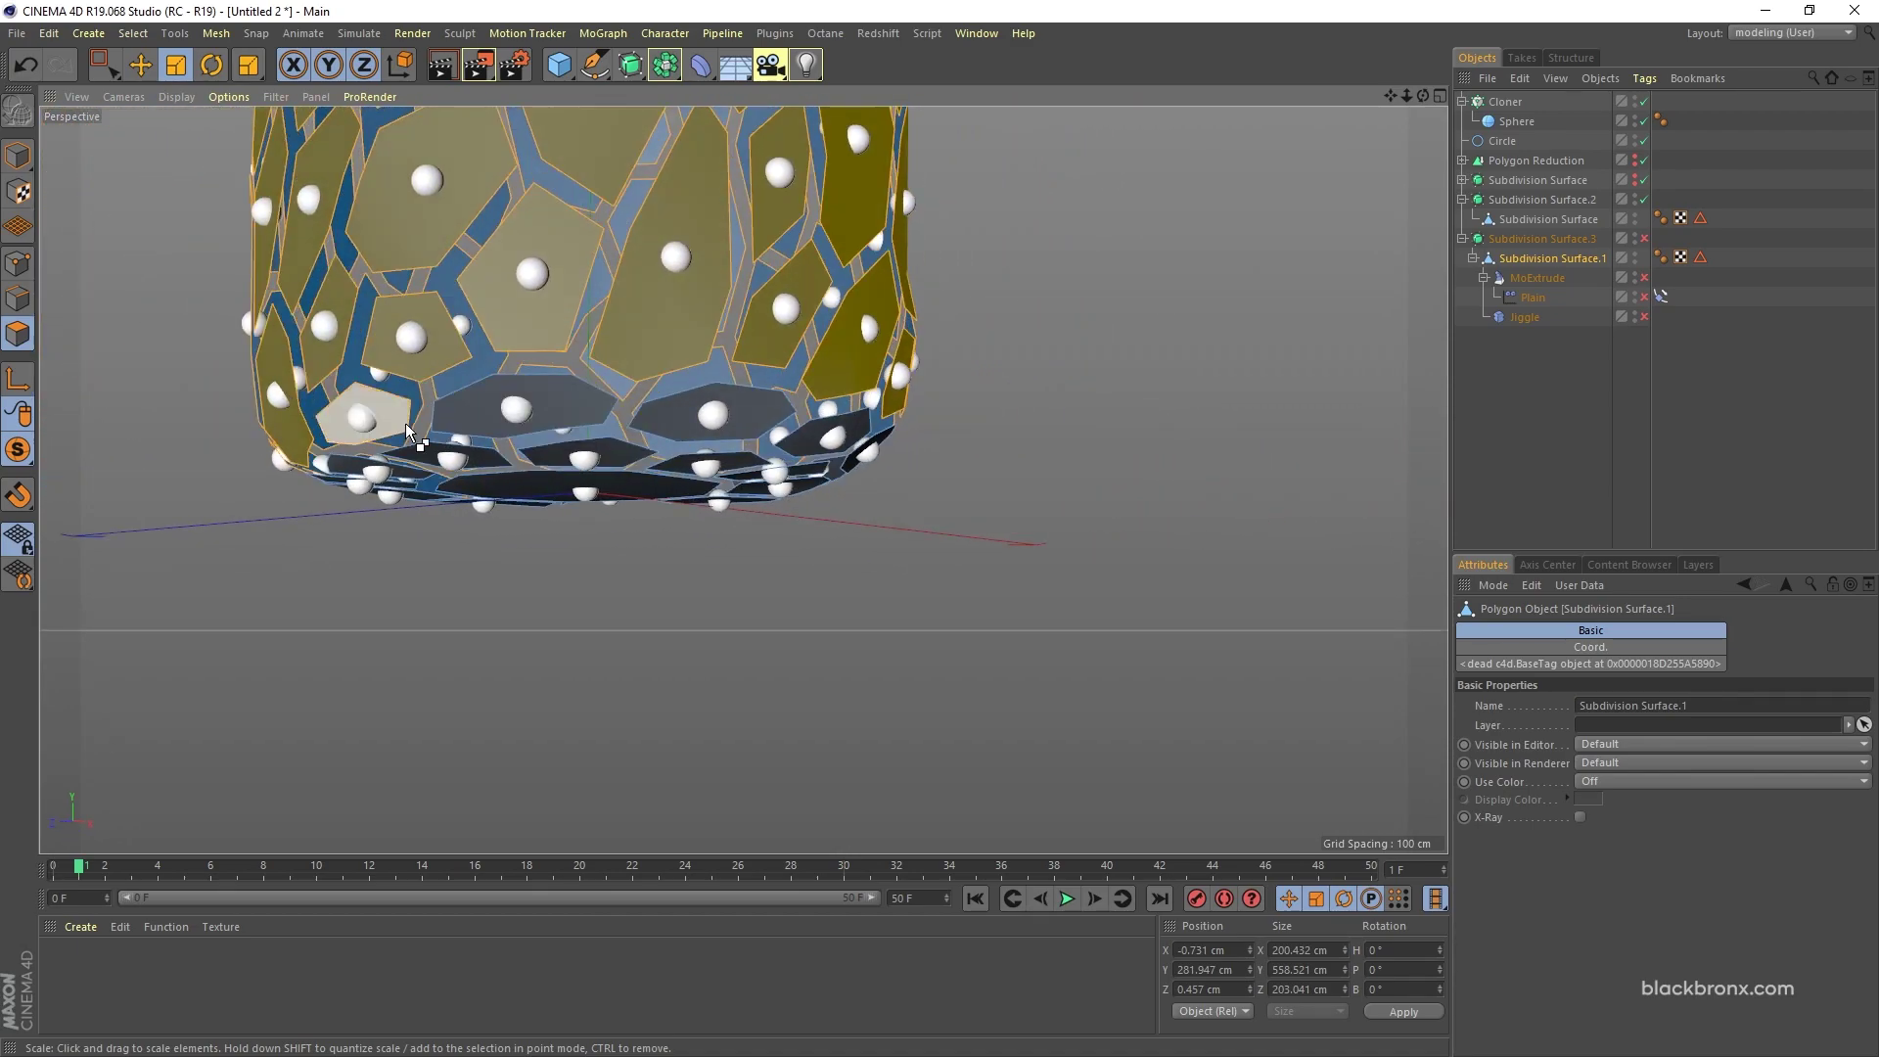
left_click_drag(405, 423, 210, 519, "alt")
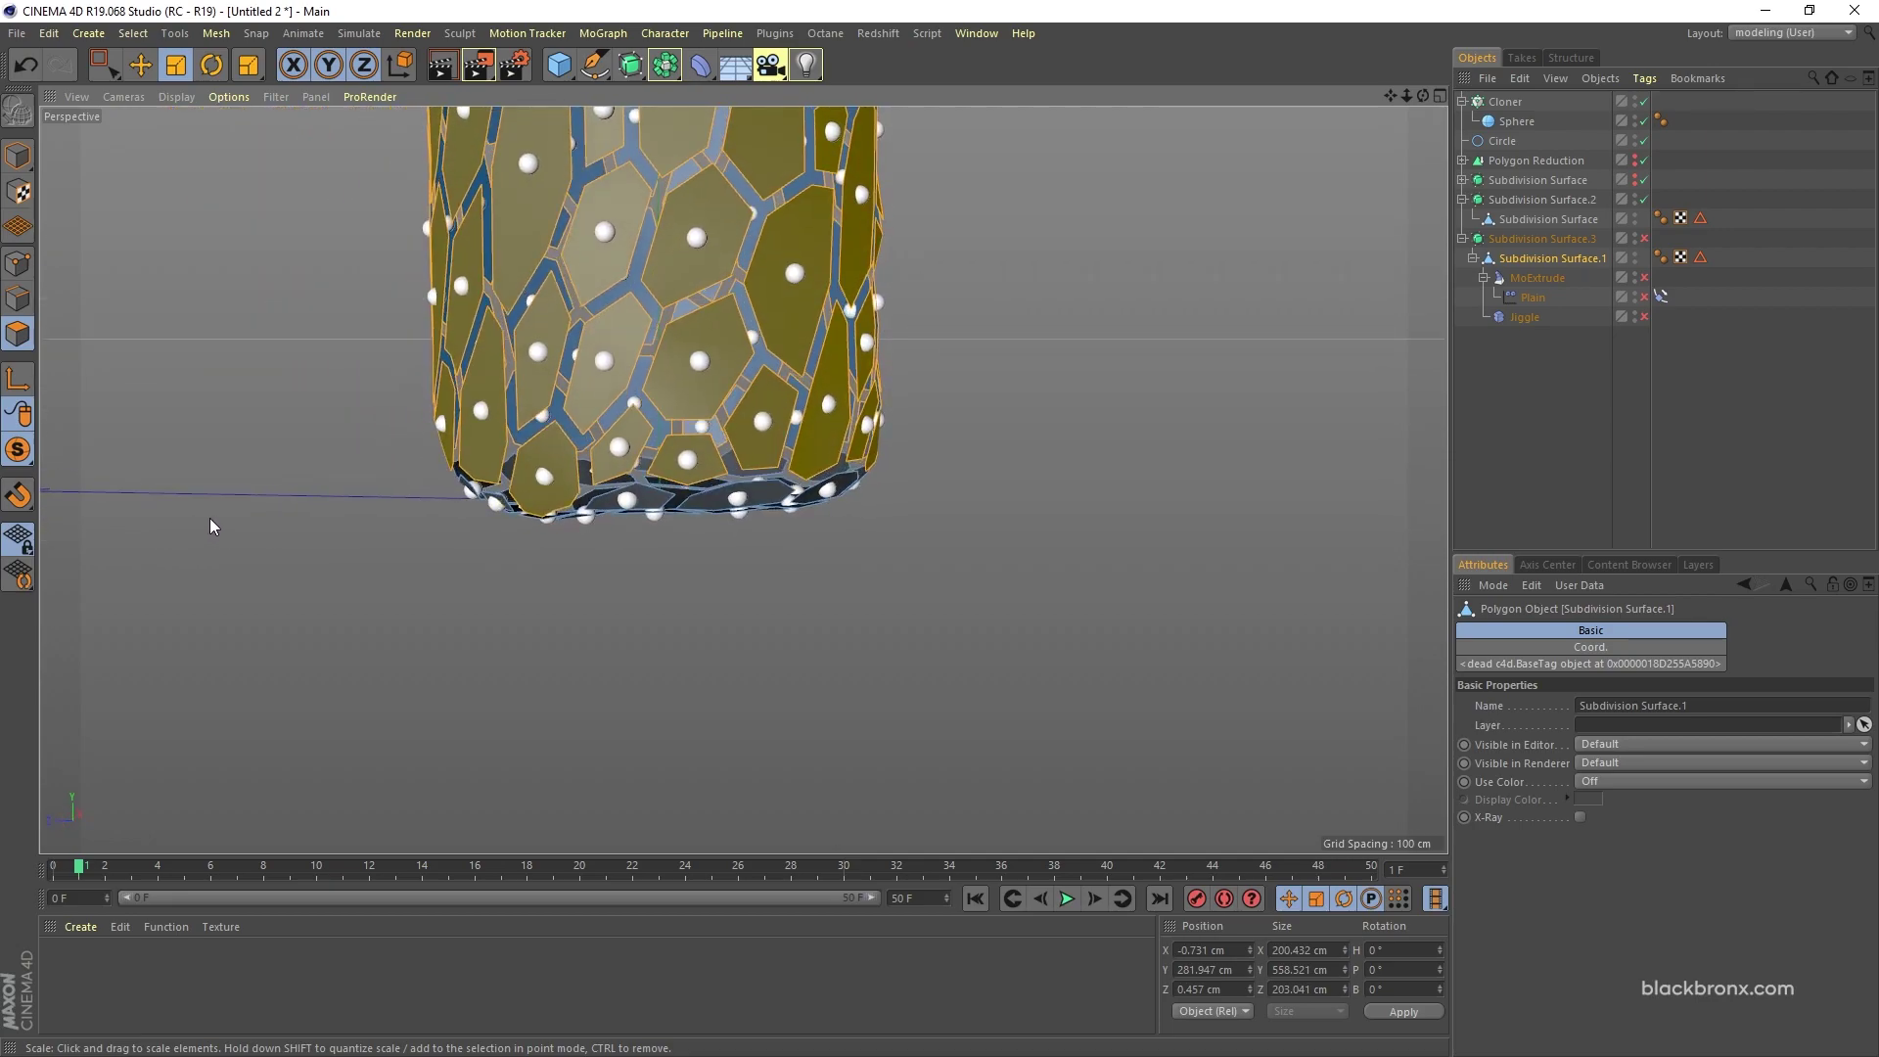
left_click_drag(957, 549, 800, 497, "alt")
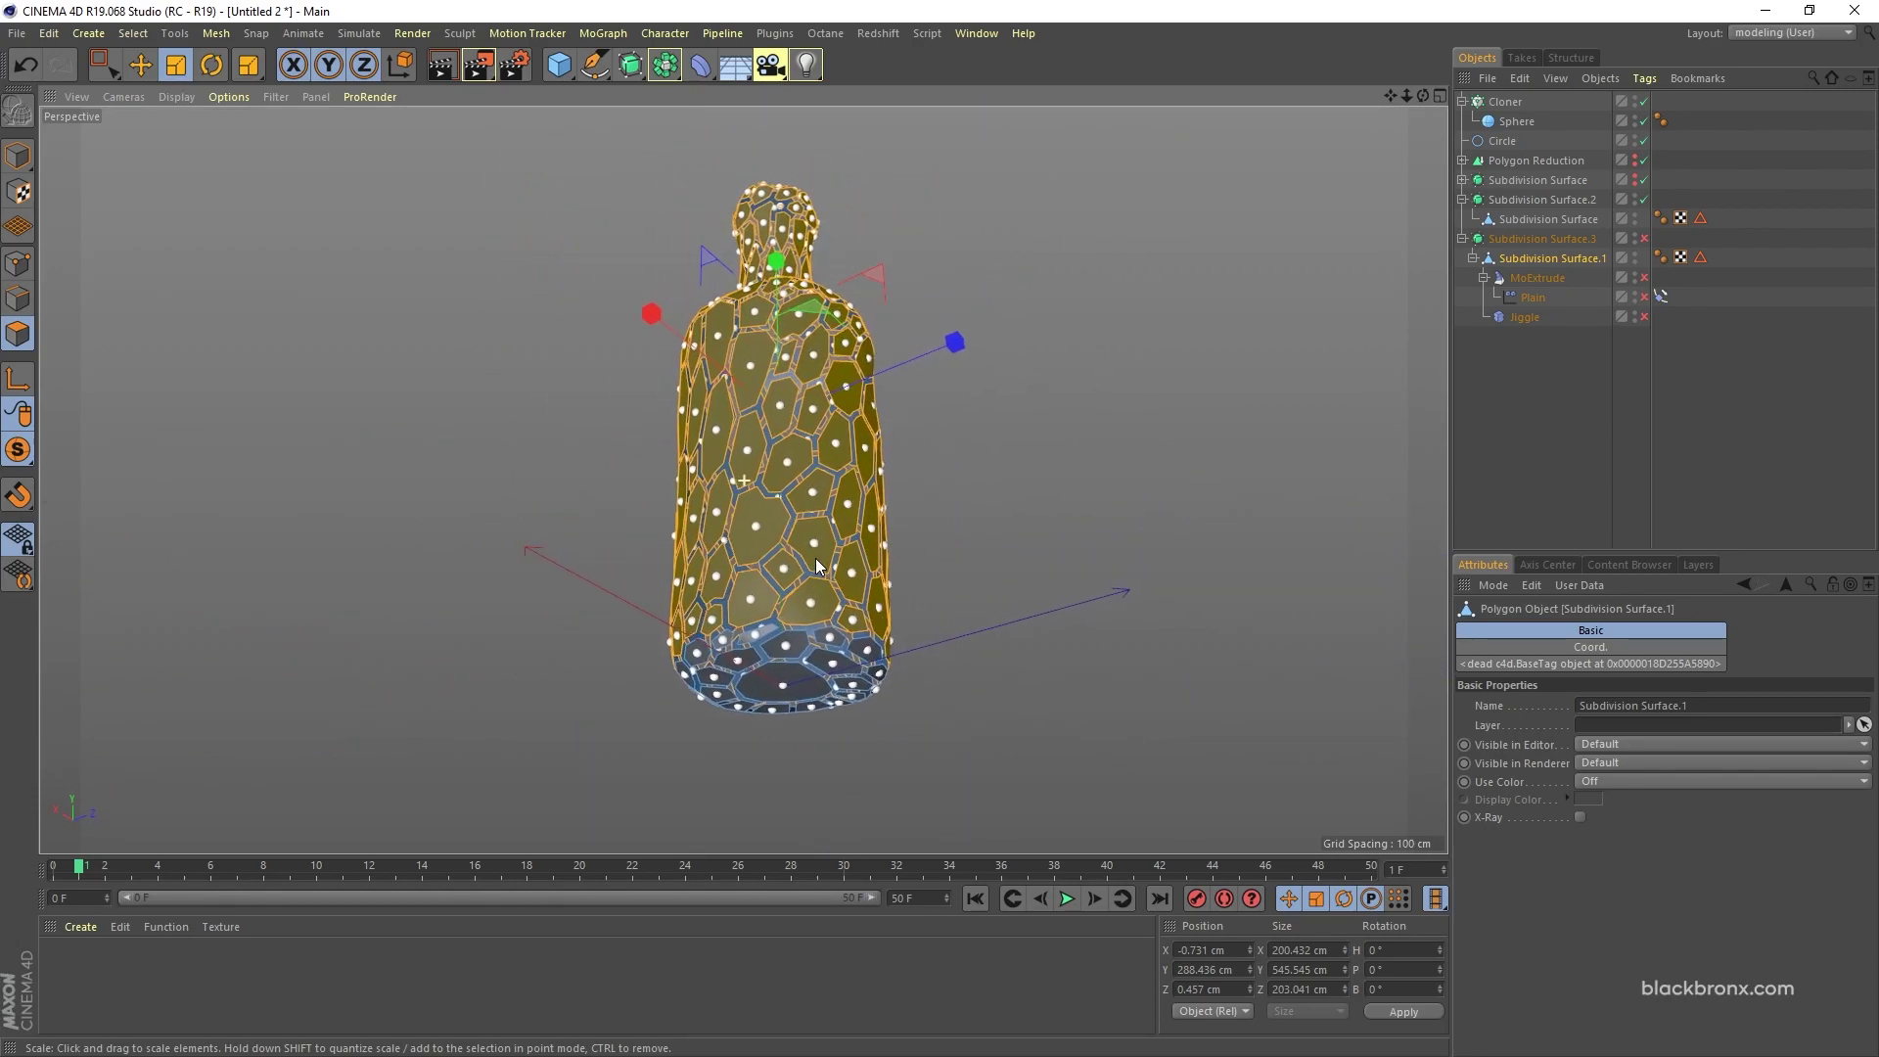
left_click(132, 34)
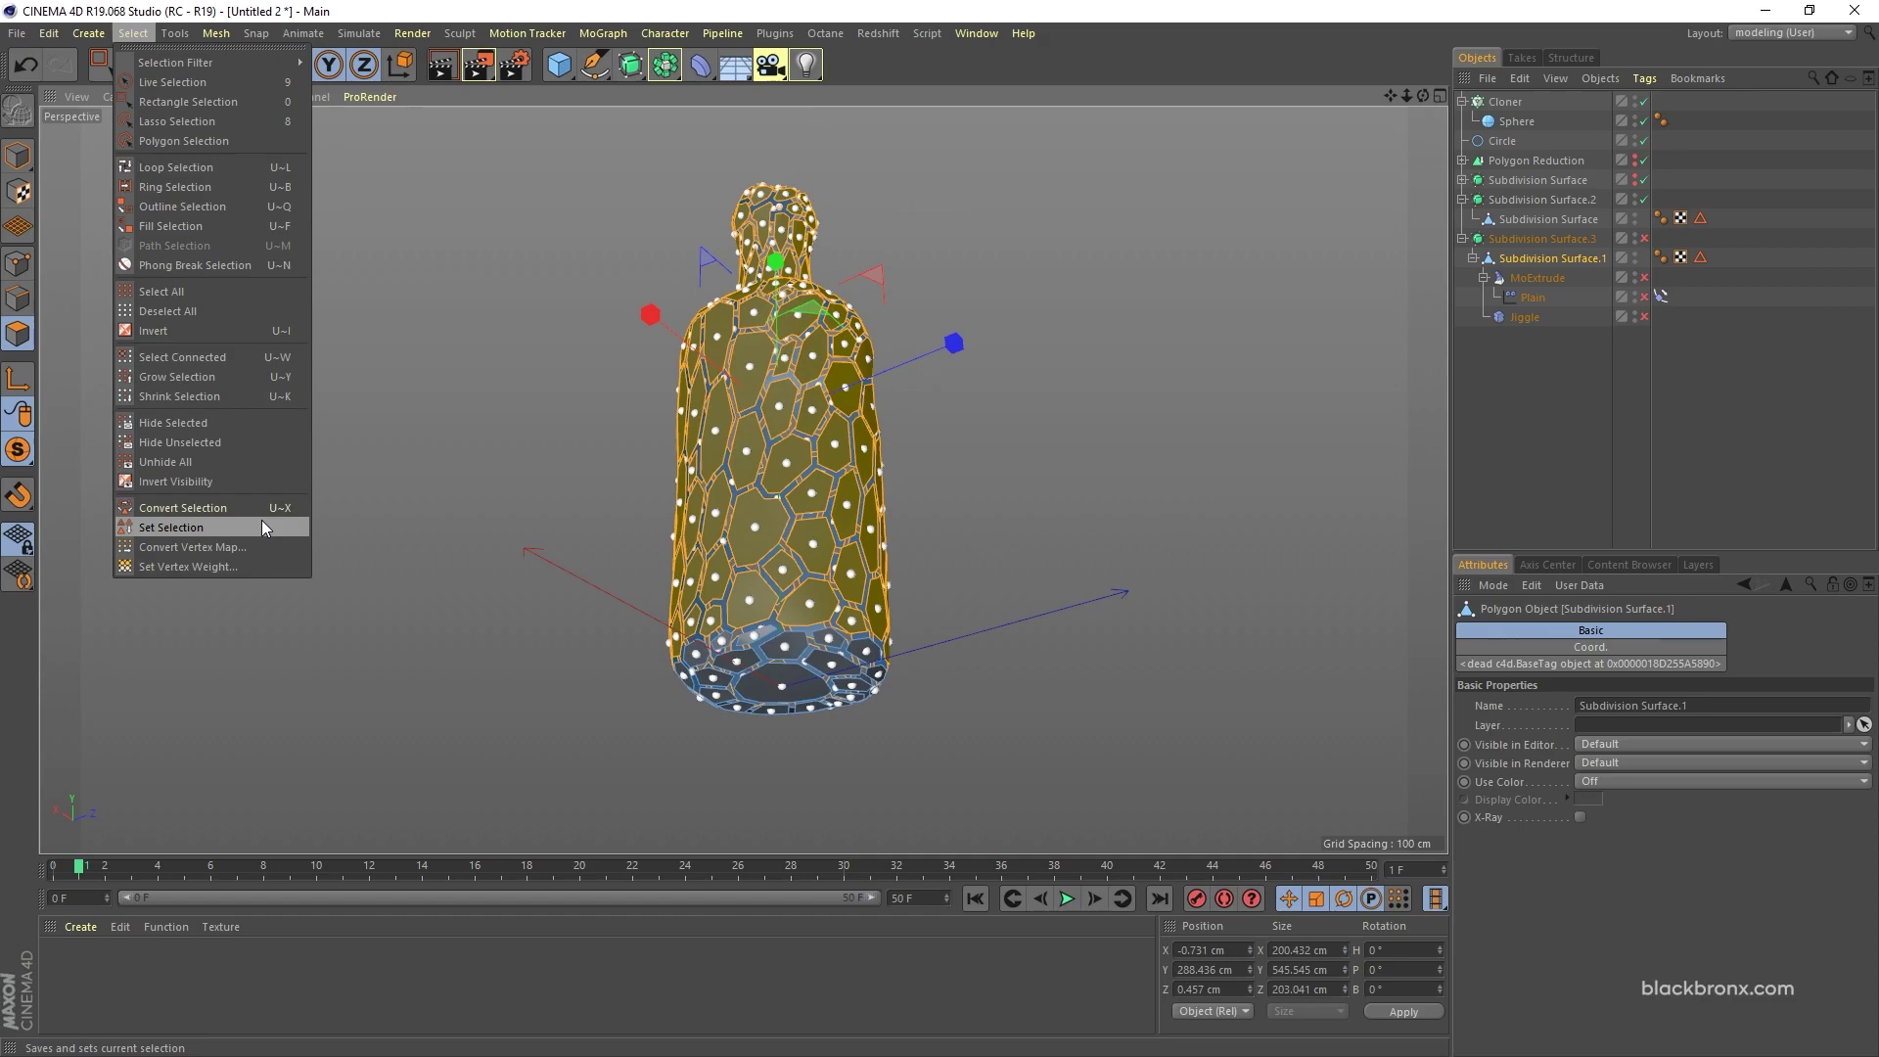
left_click(262, 522)
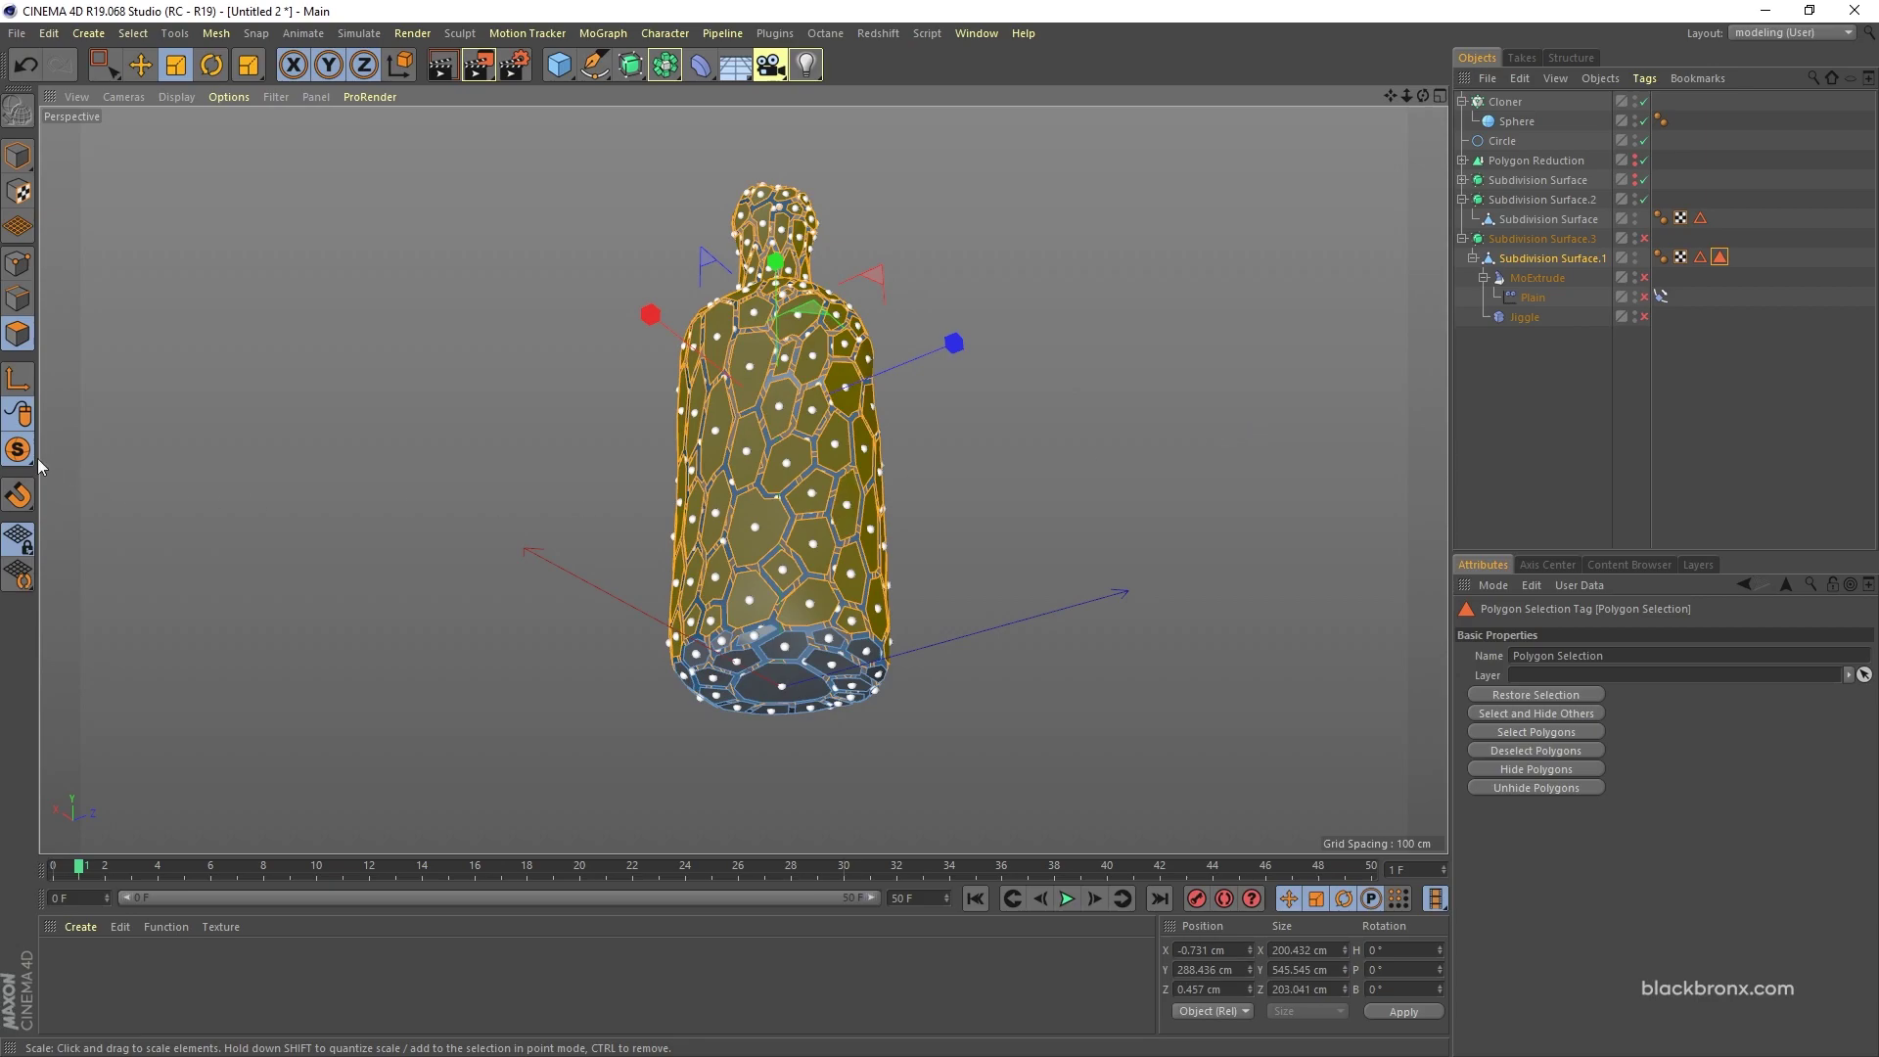
Step: Turn off Viewport Solo and restrict the Cloner's distribution to the stored Polygon Selection
left_click_drag(17, 449, 98, 483)
right_click_drag(98, 483, 976, 257, "alt")
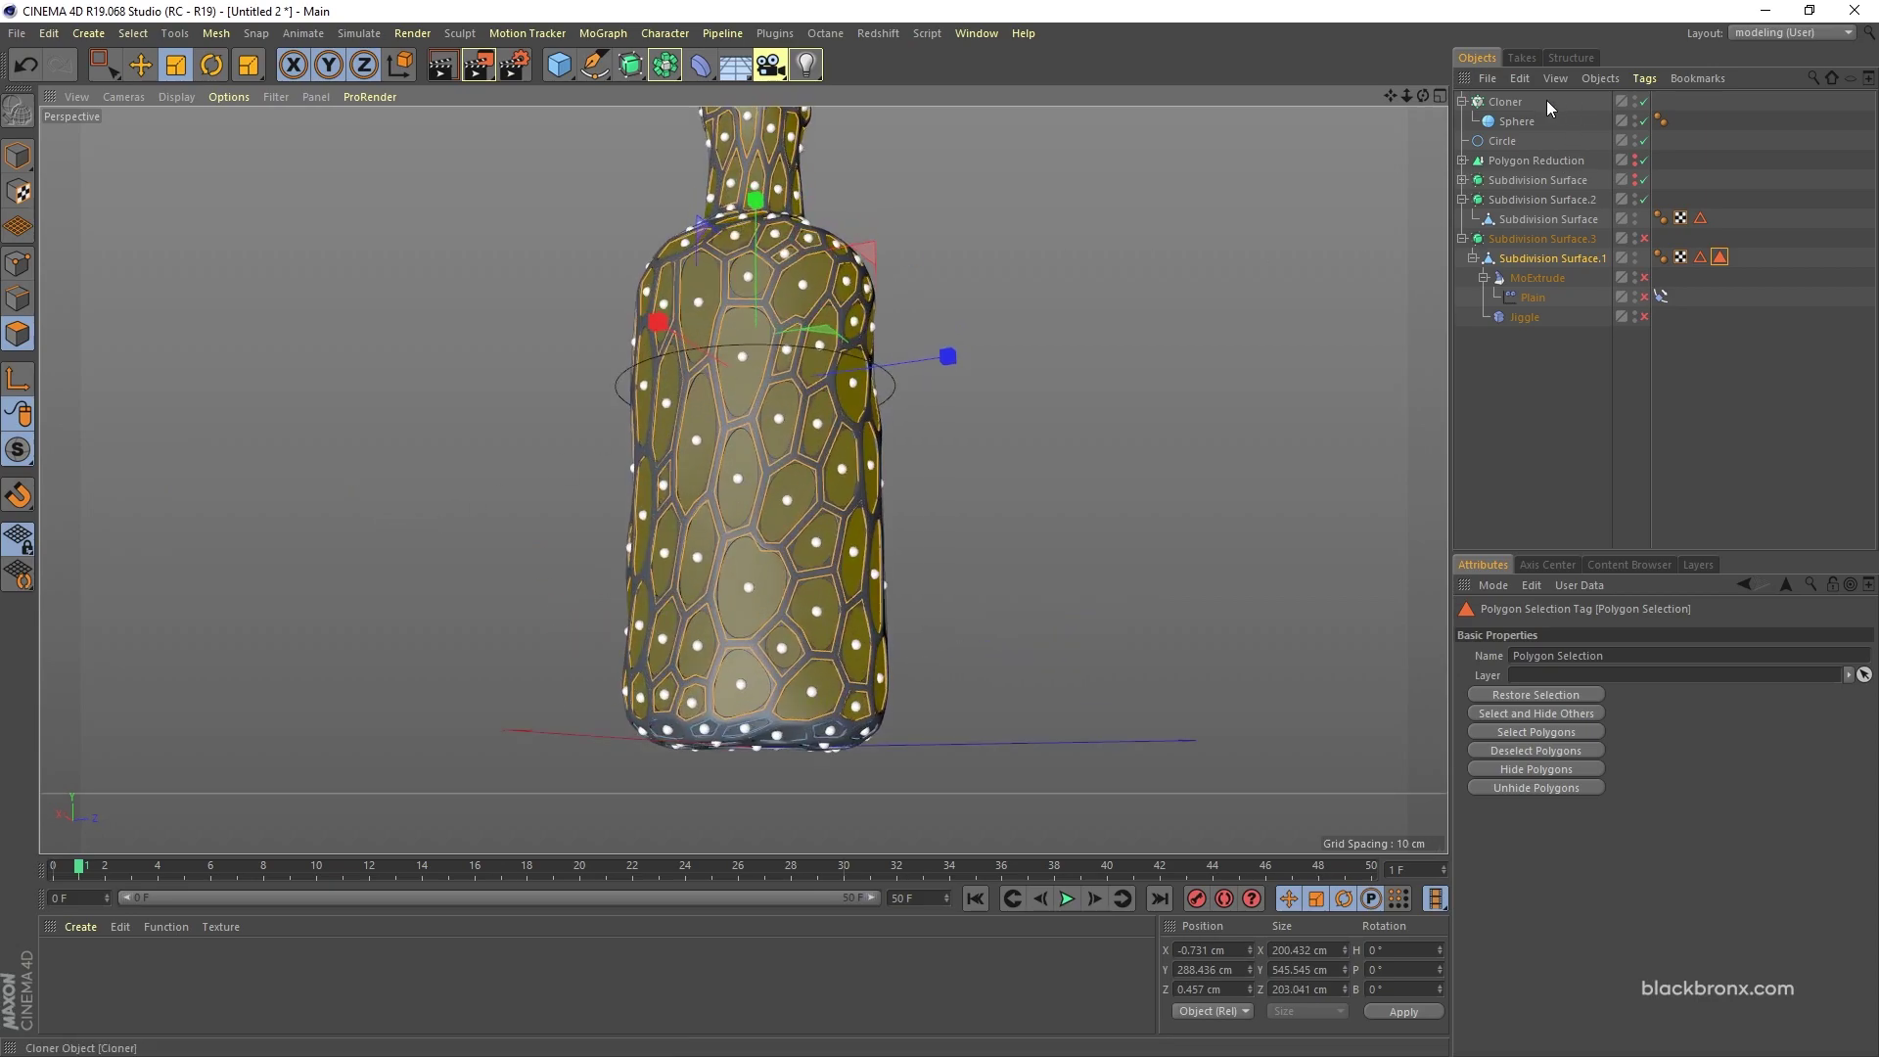
left_click(1507, 102)
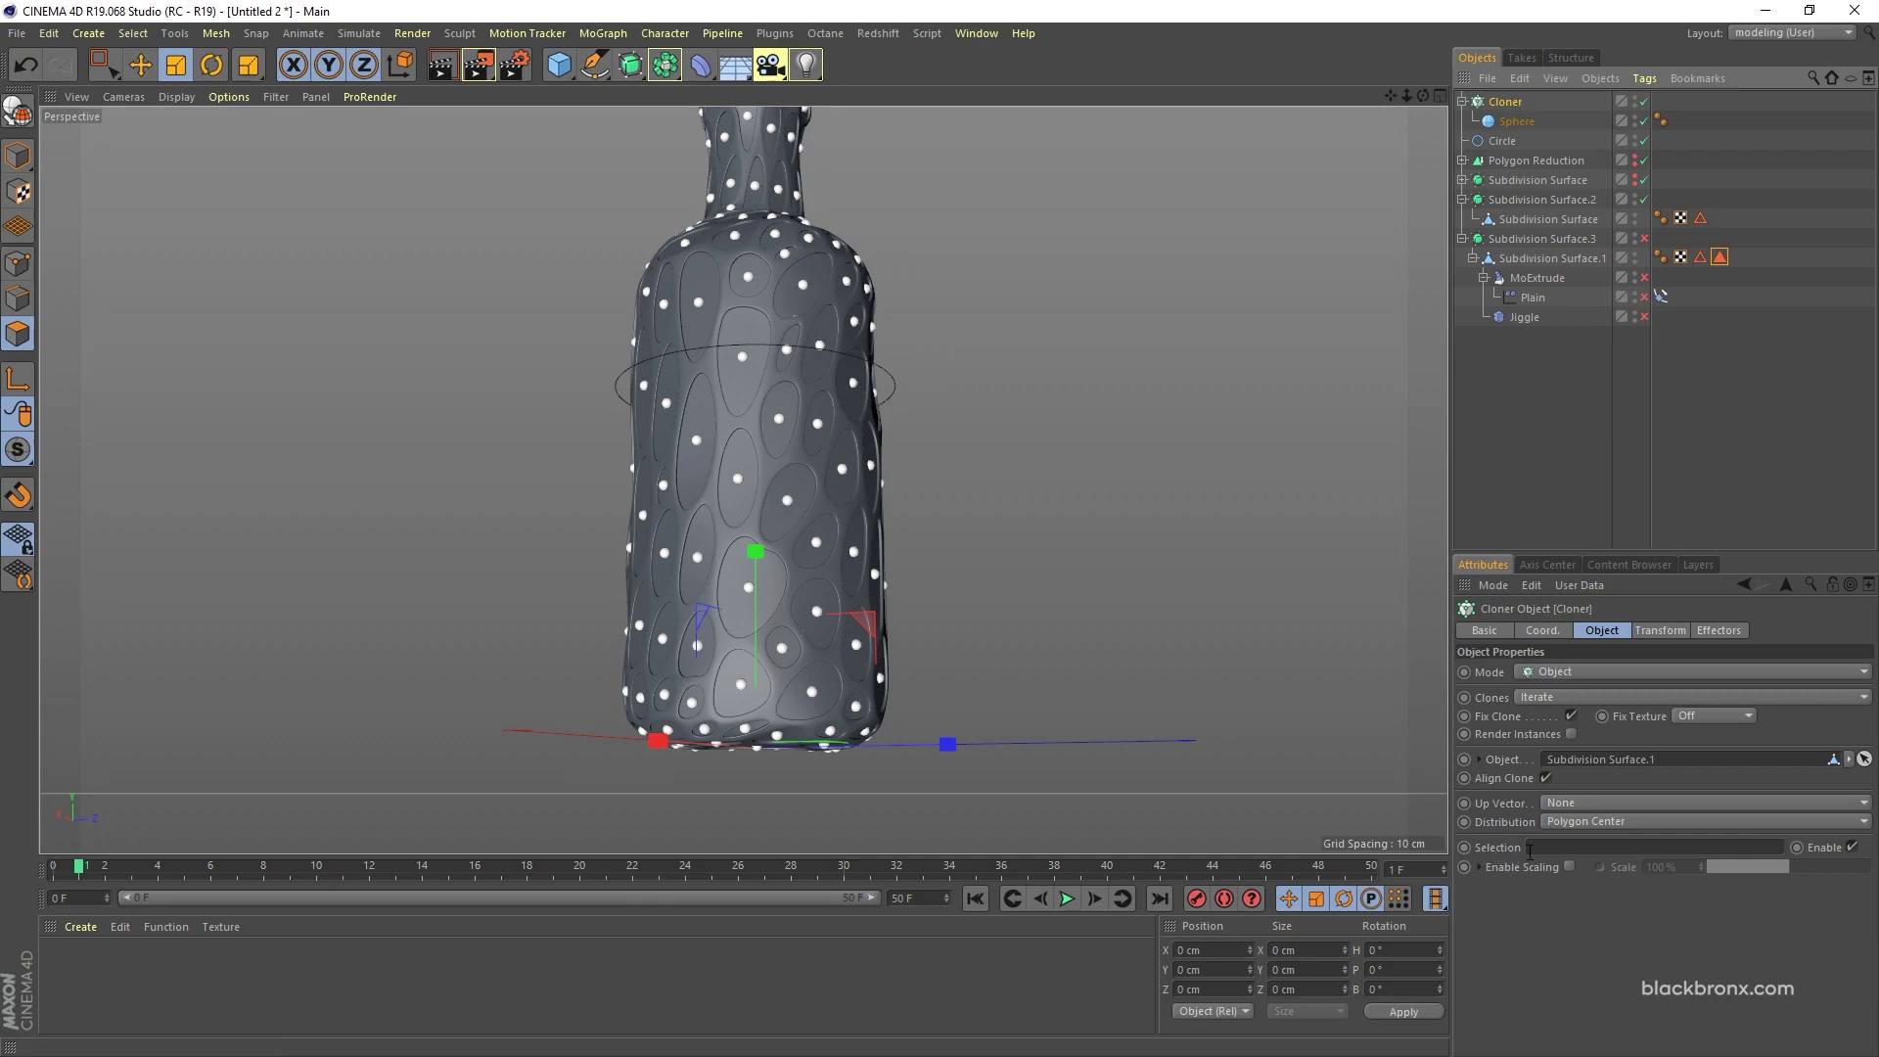
left_click_drag(1719, 256, 1622, 849)
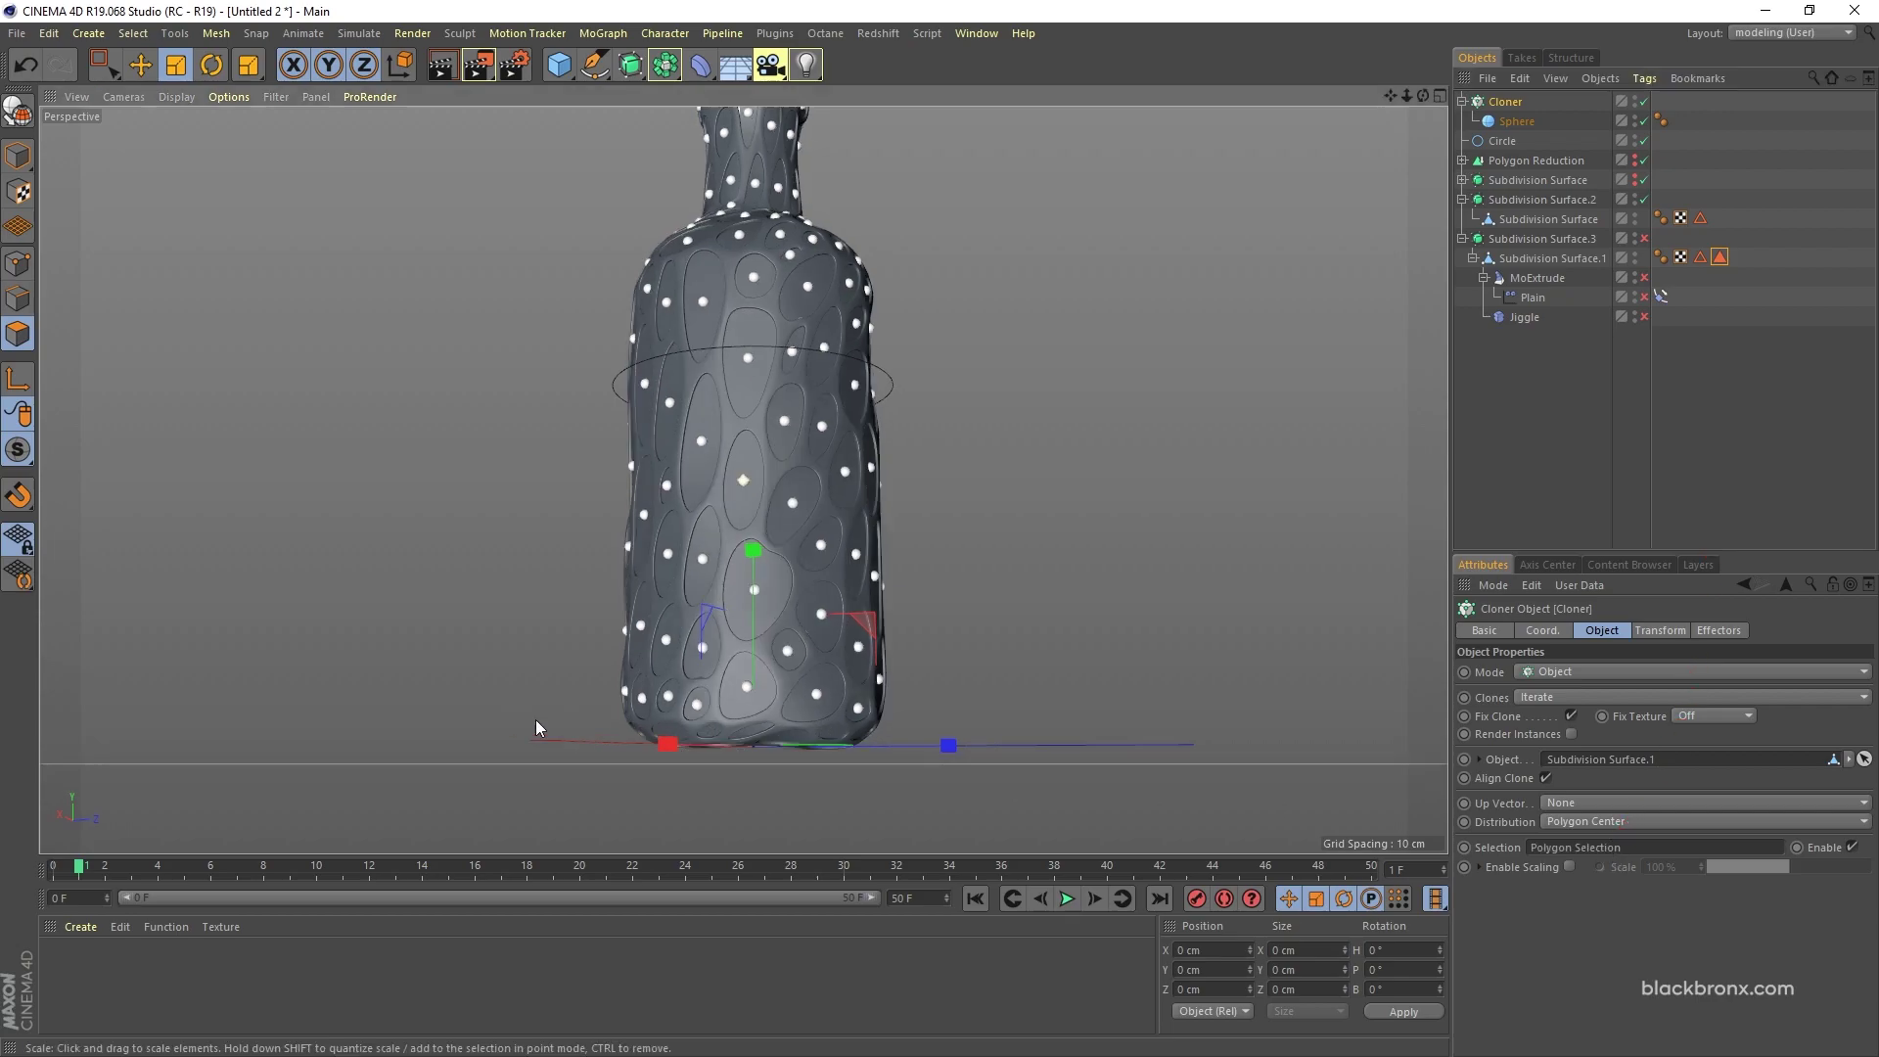
left_click_drag(536, 719, 641, 716, "alt")
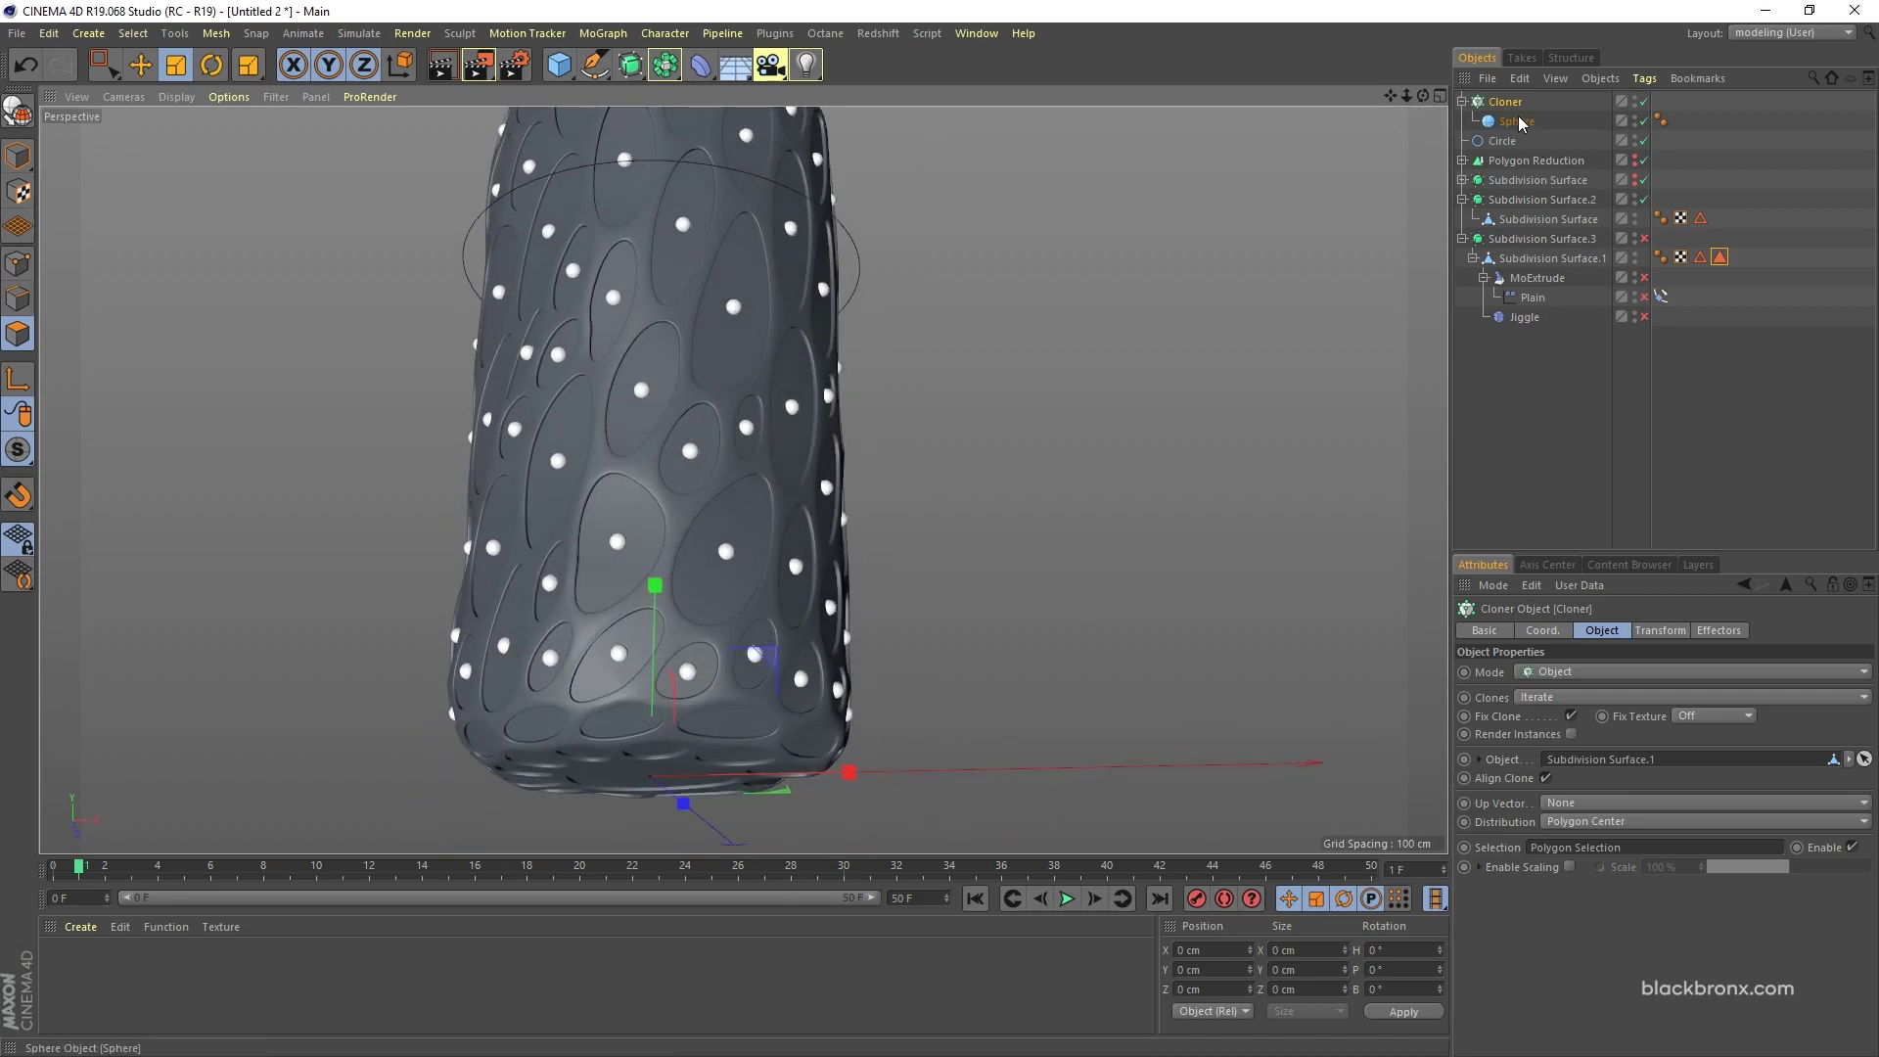
left_click_drag(699, 590, 408, 612, "alt")
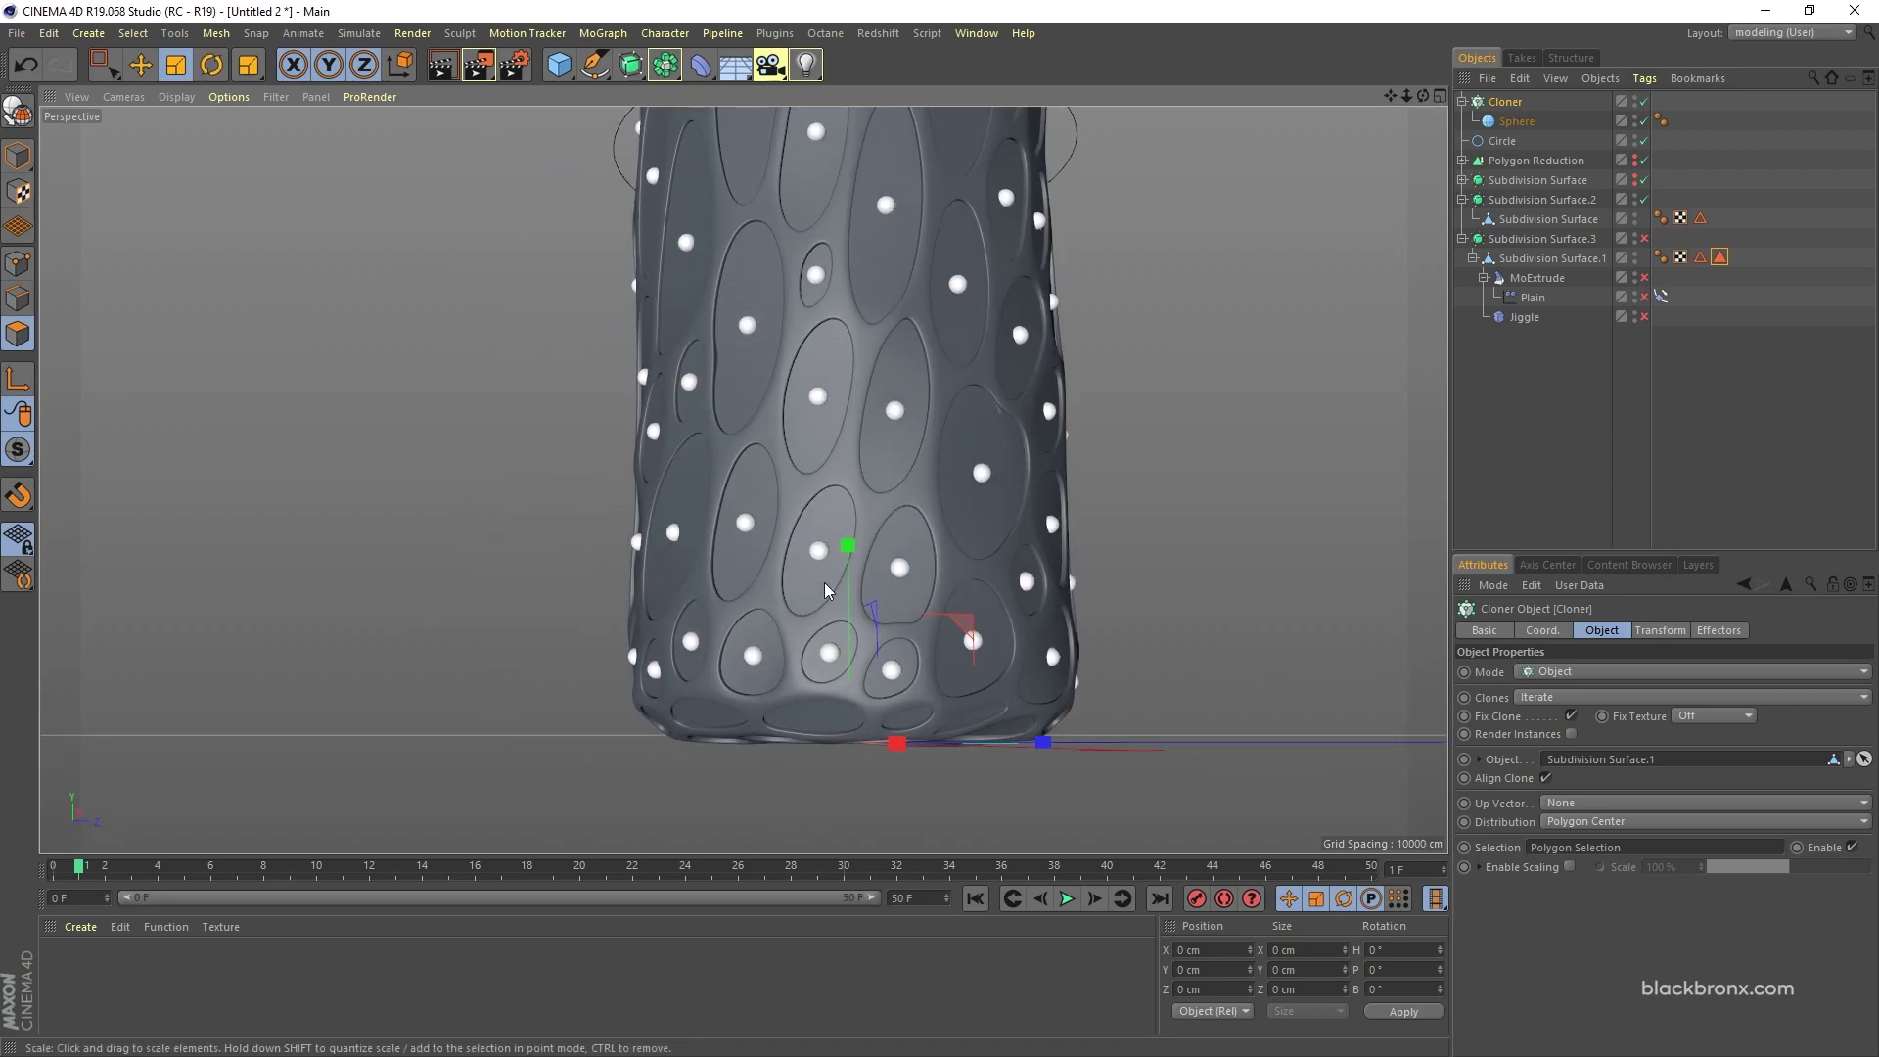
Step: Offset the cloned spheres along Z in the Cloner's transform, first by 5 cm and finally by 20 cm
left_click(1678, 631)
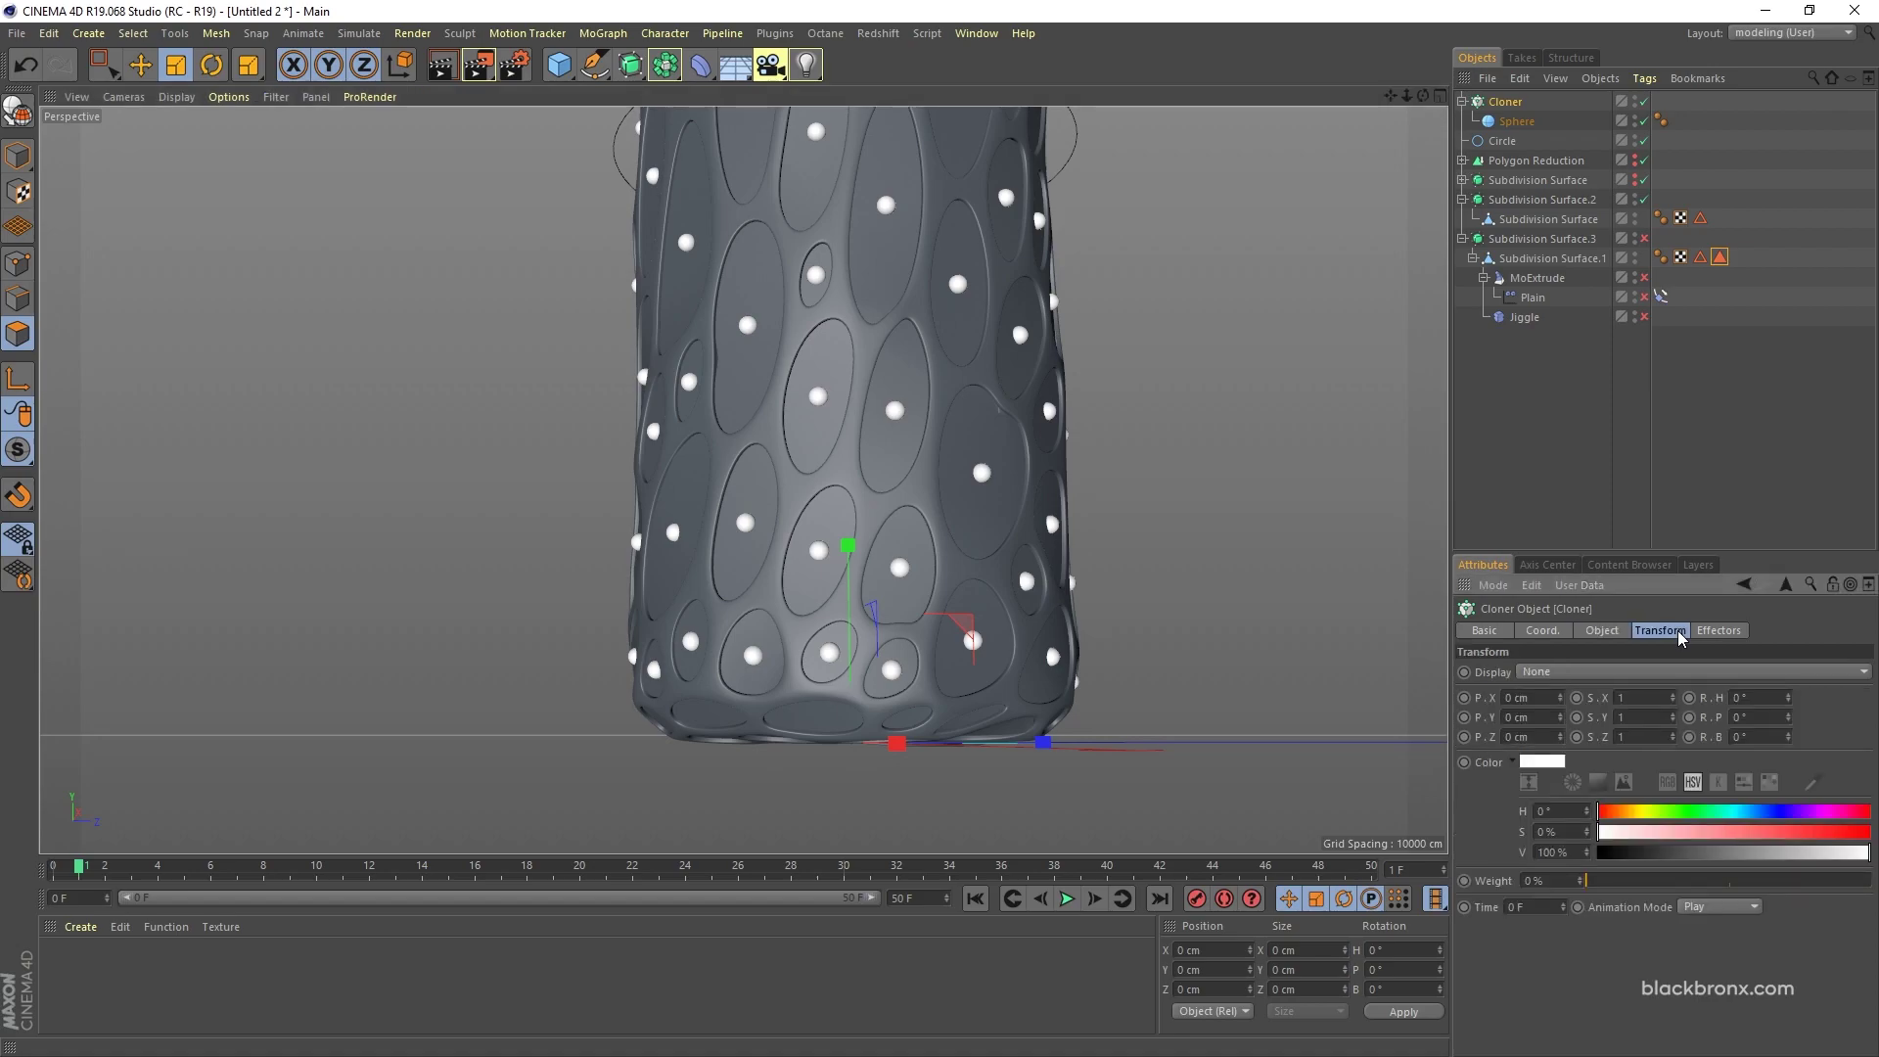
left_click(1526, 736)
type("5")
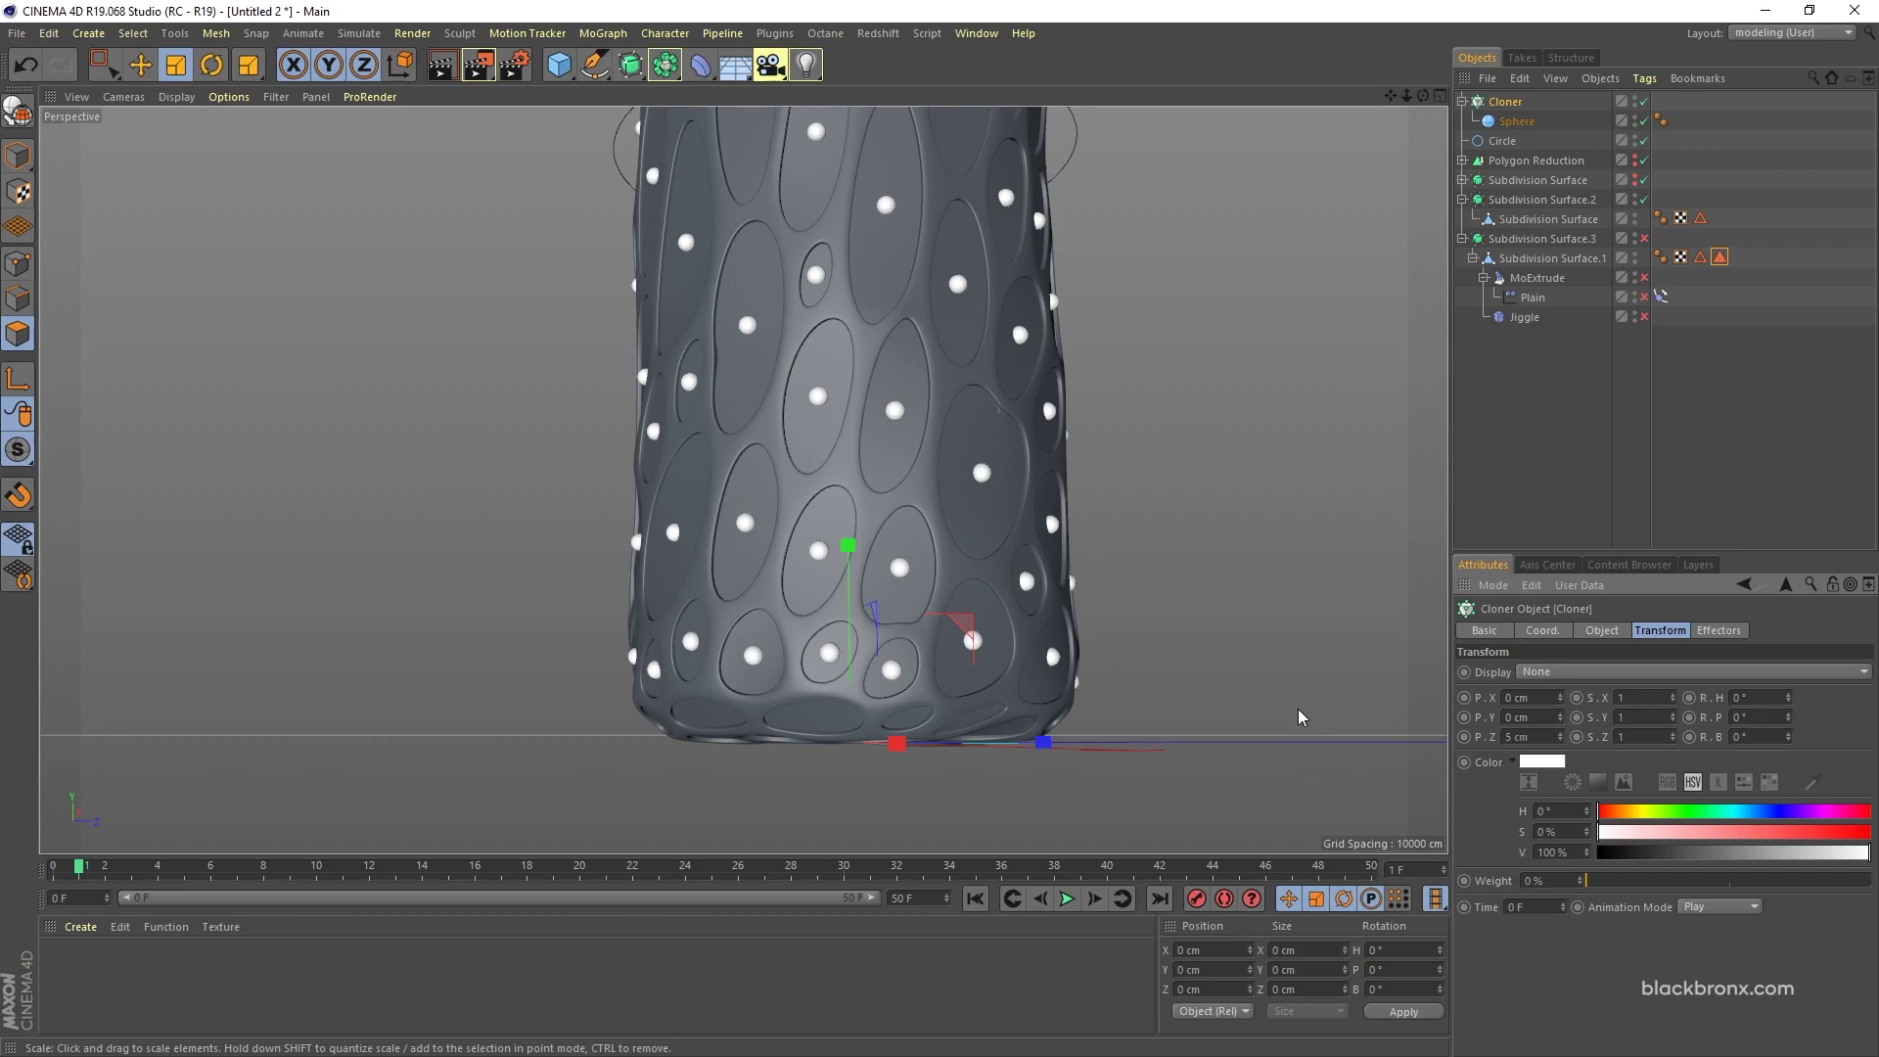
key("Return")
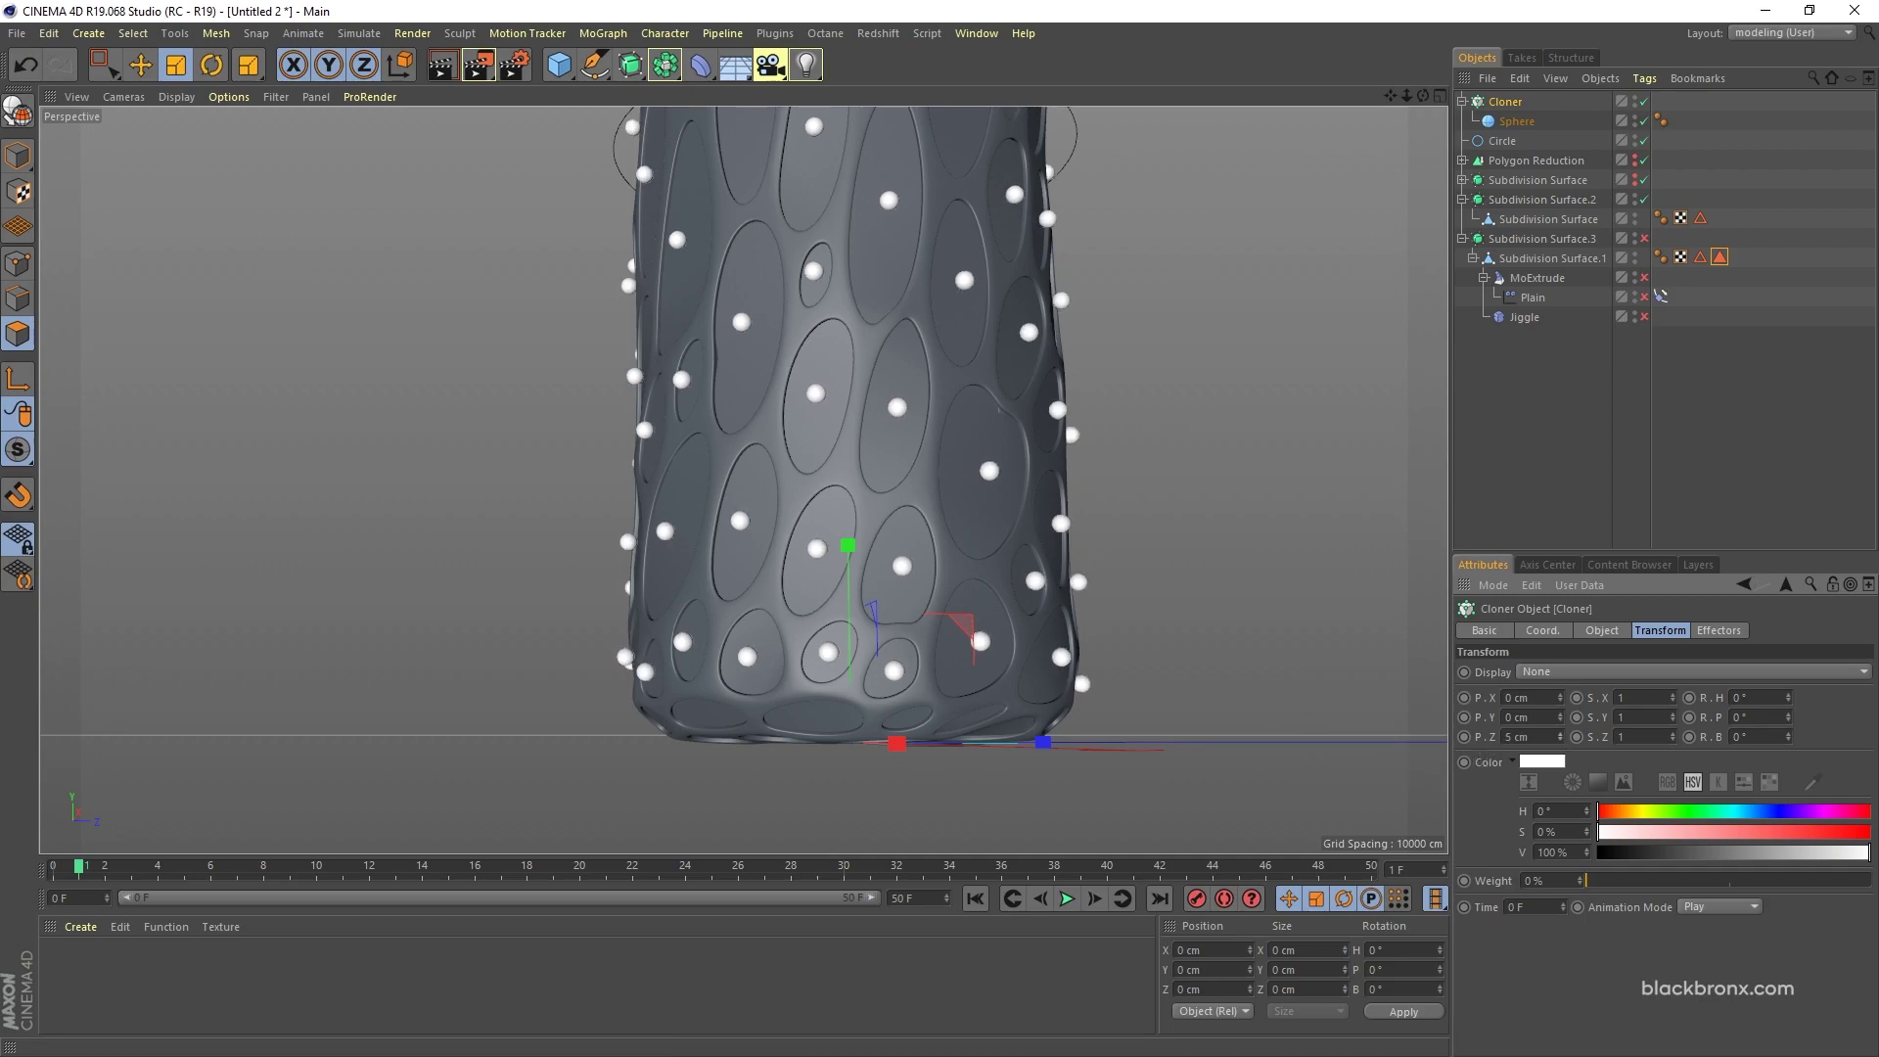
mouse_move(1560, 736)
left_mouse_down()
mouse_move(1560, 717)
mouse_move(1497, 736)
left_mouse_up()
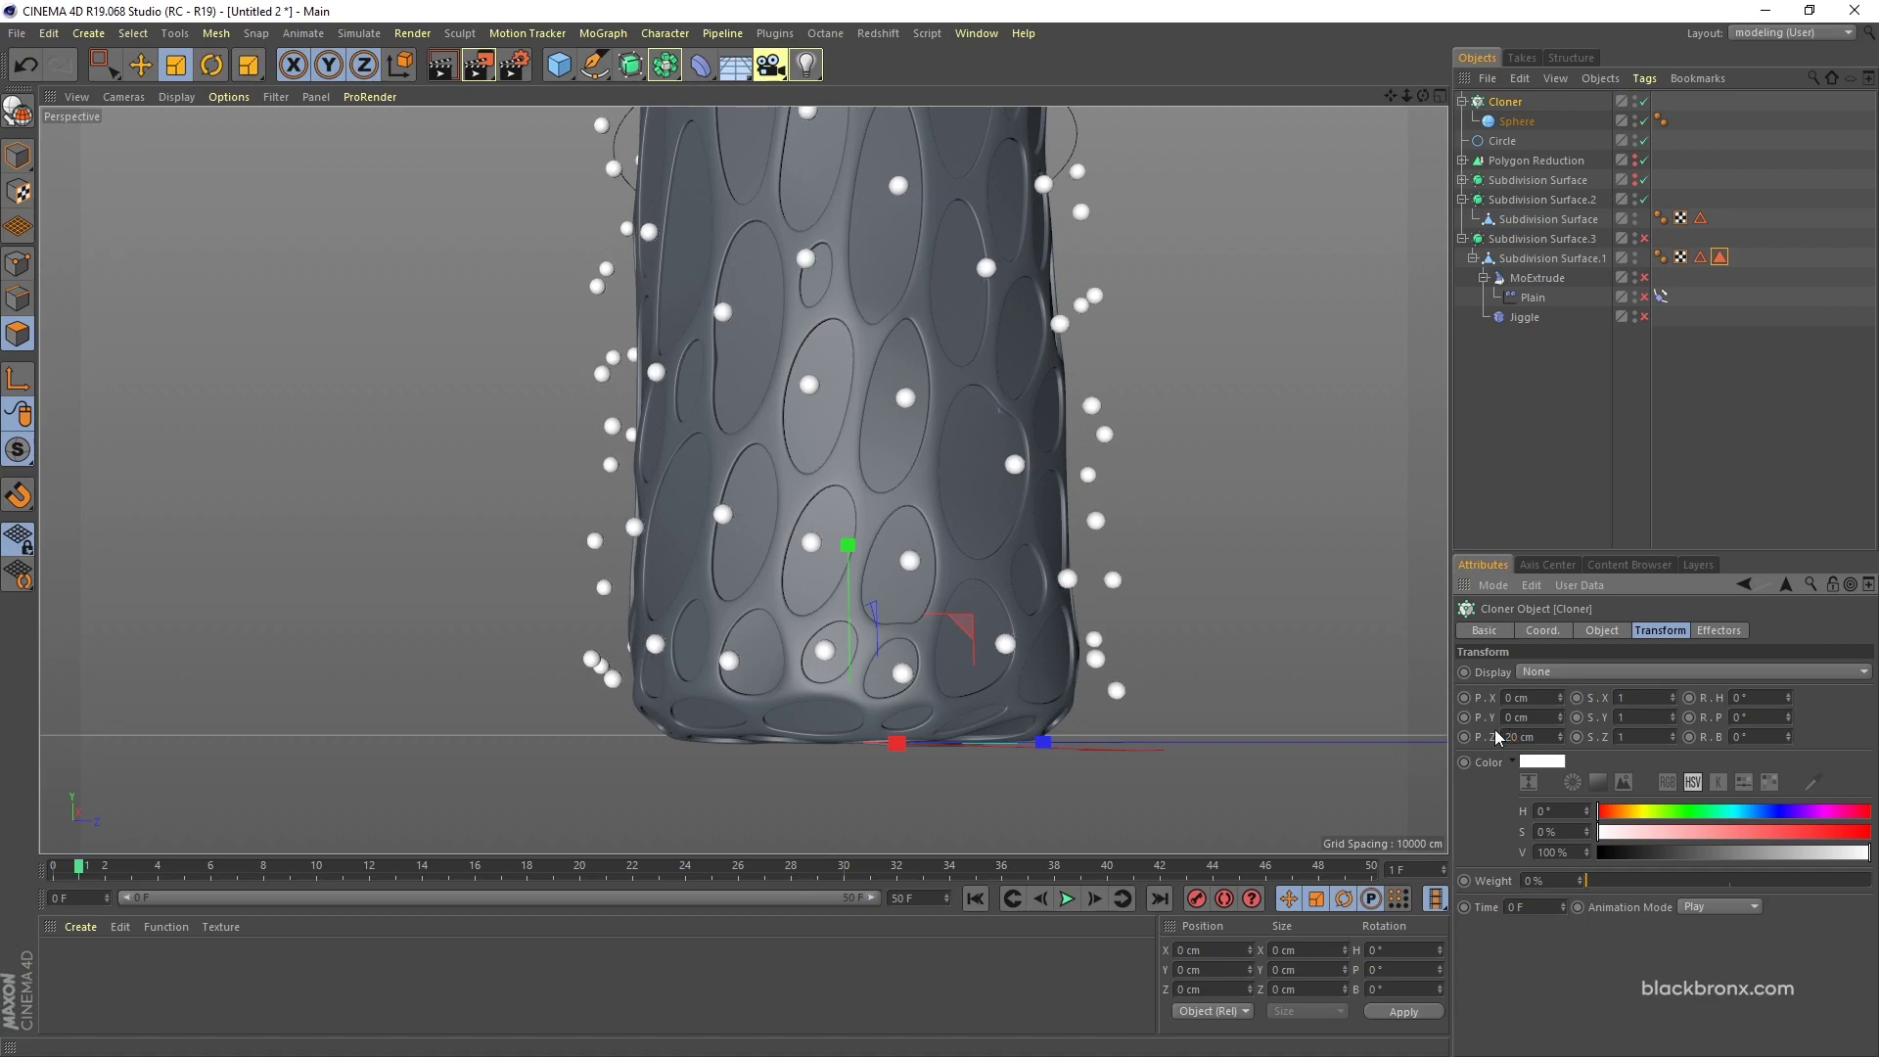
Step: Re-enable Jiggle, the Plain effector, MoExtrude and Subdivision Surface.3
left_click_drag(1223, 685, 781, 580, "alt")
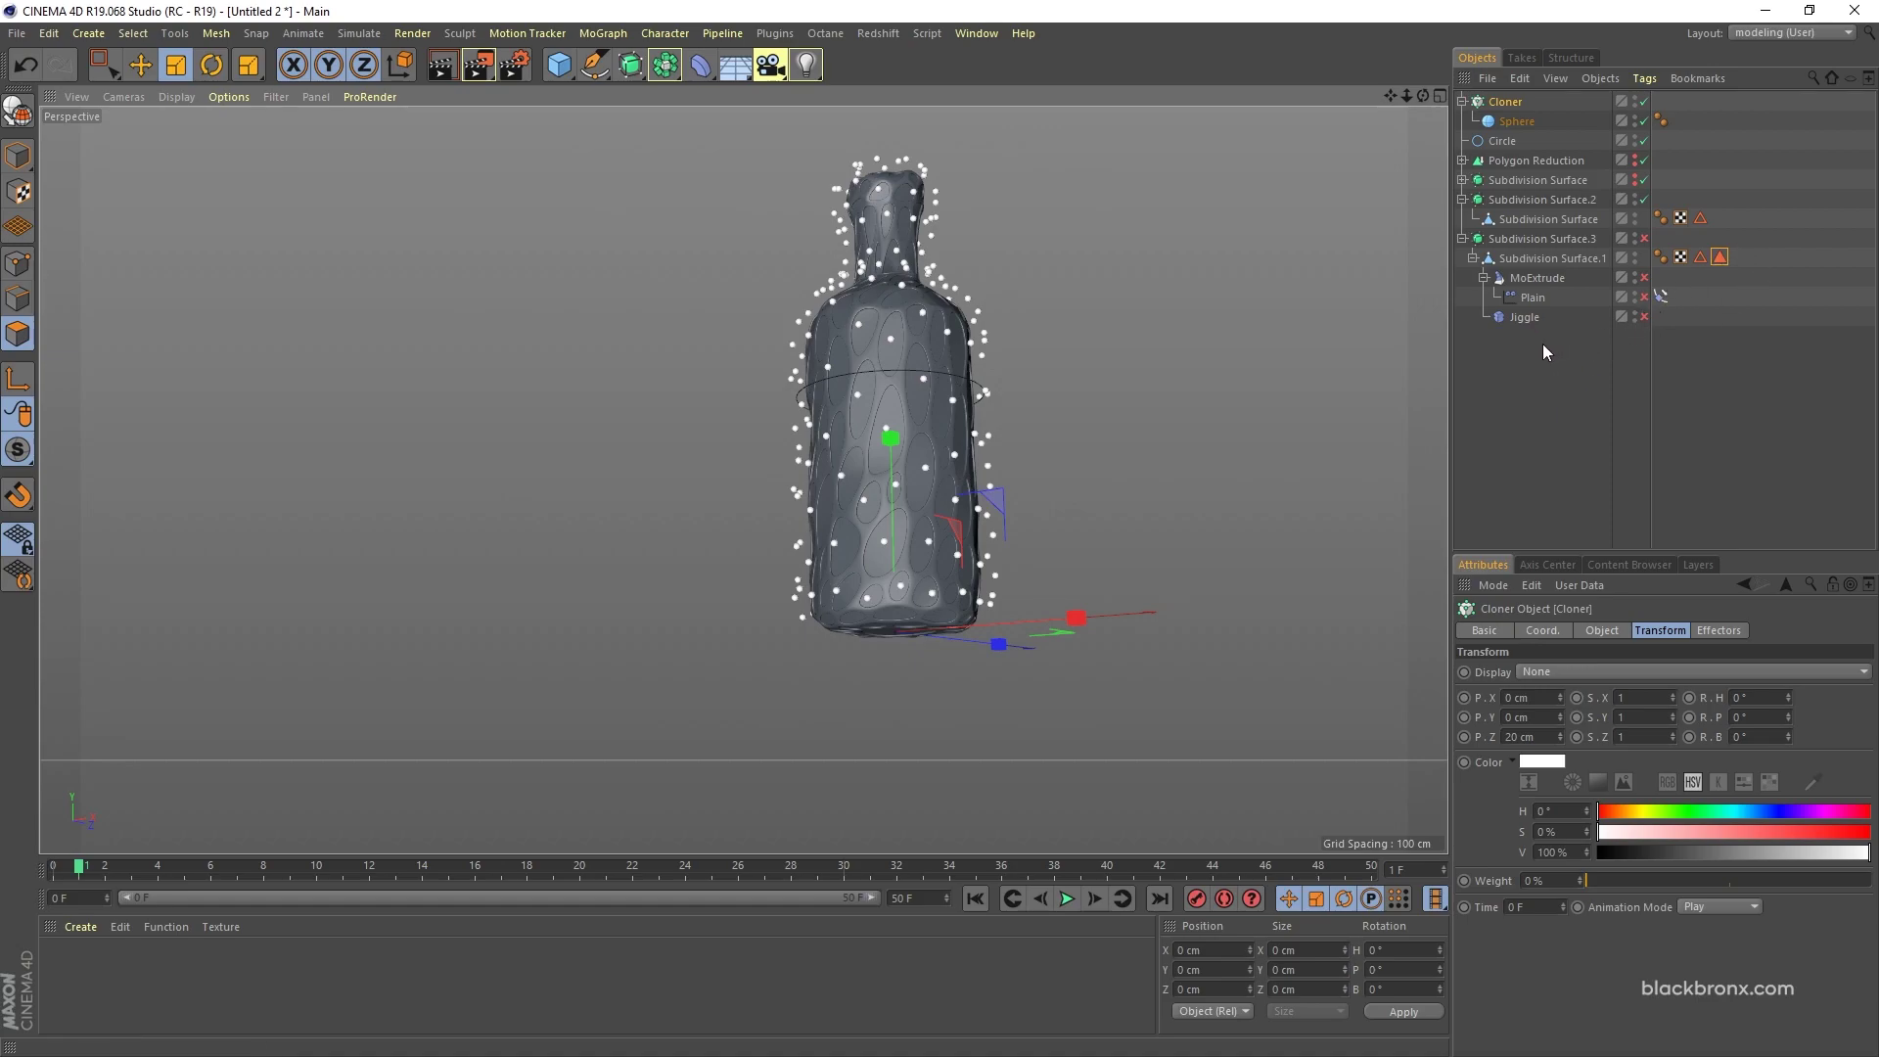
left_click(1644, 316)
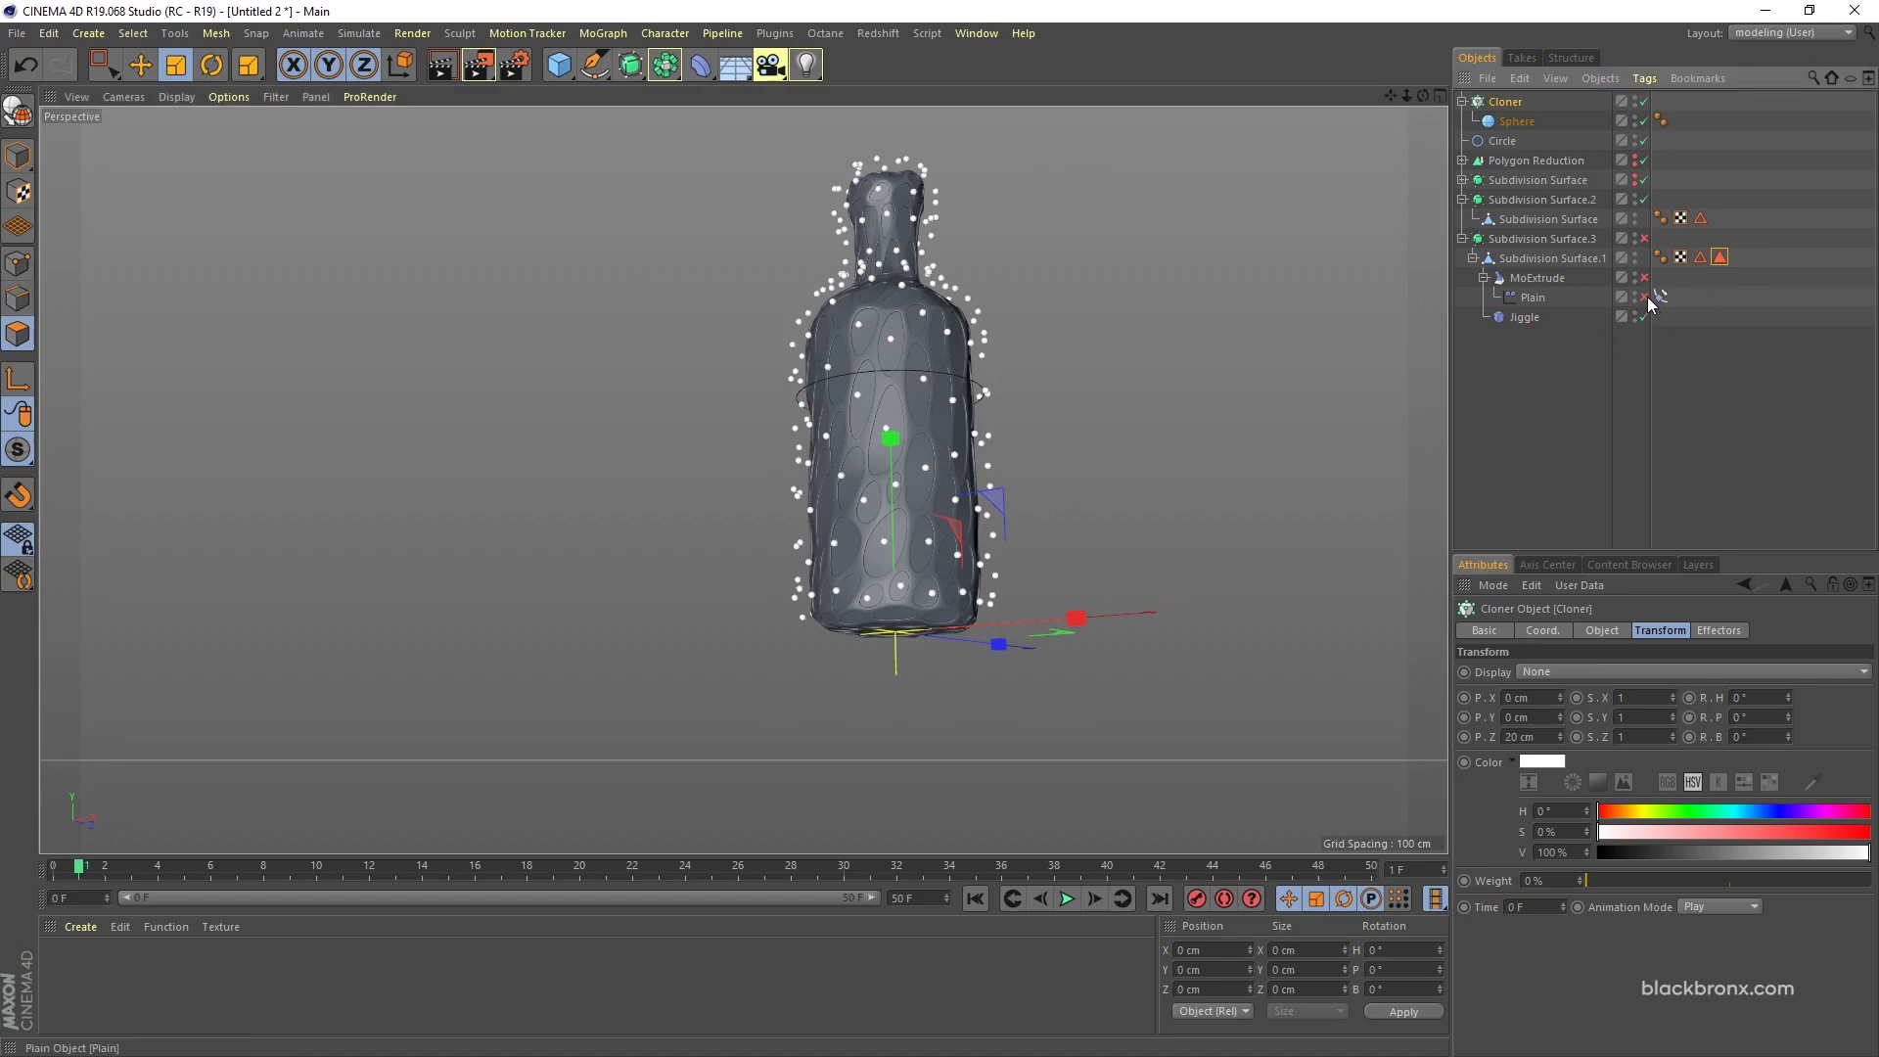
left_click(1645, 297)
left_click(1644, 279)
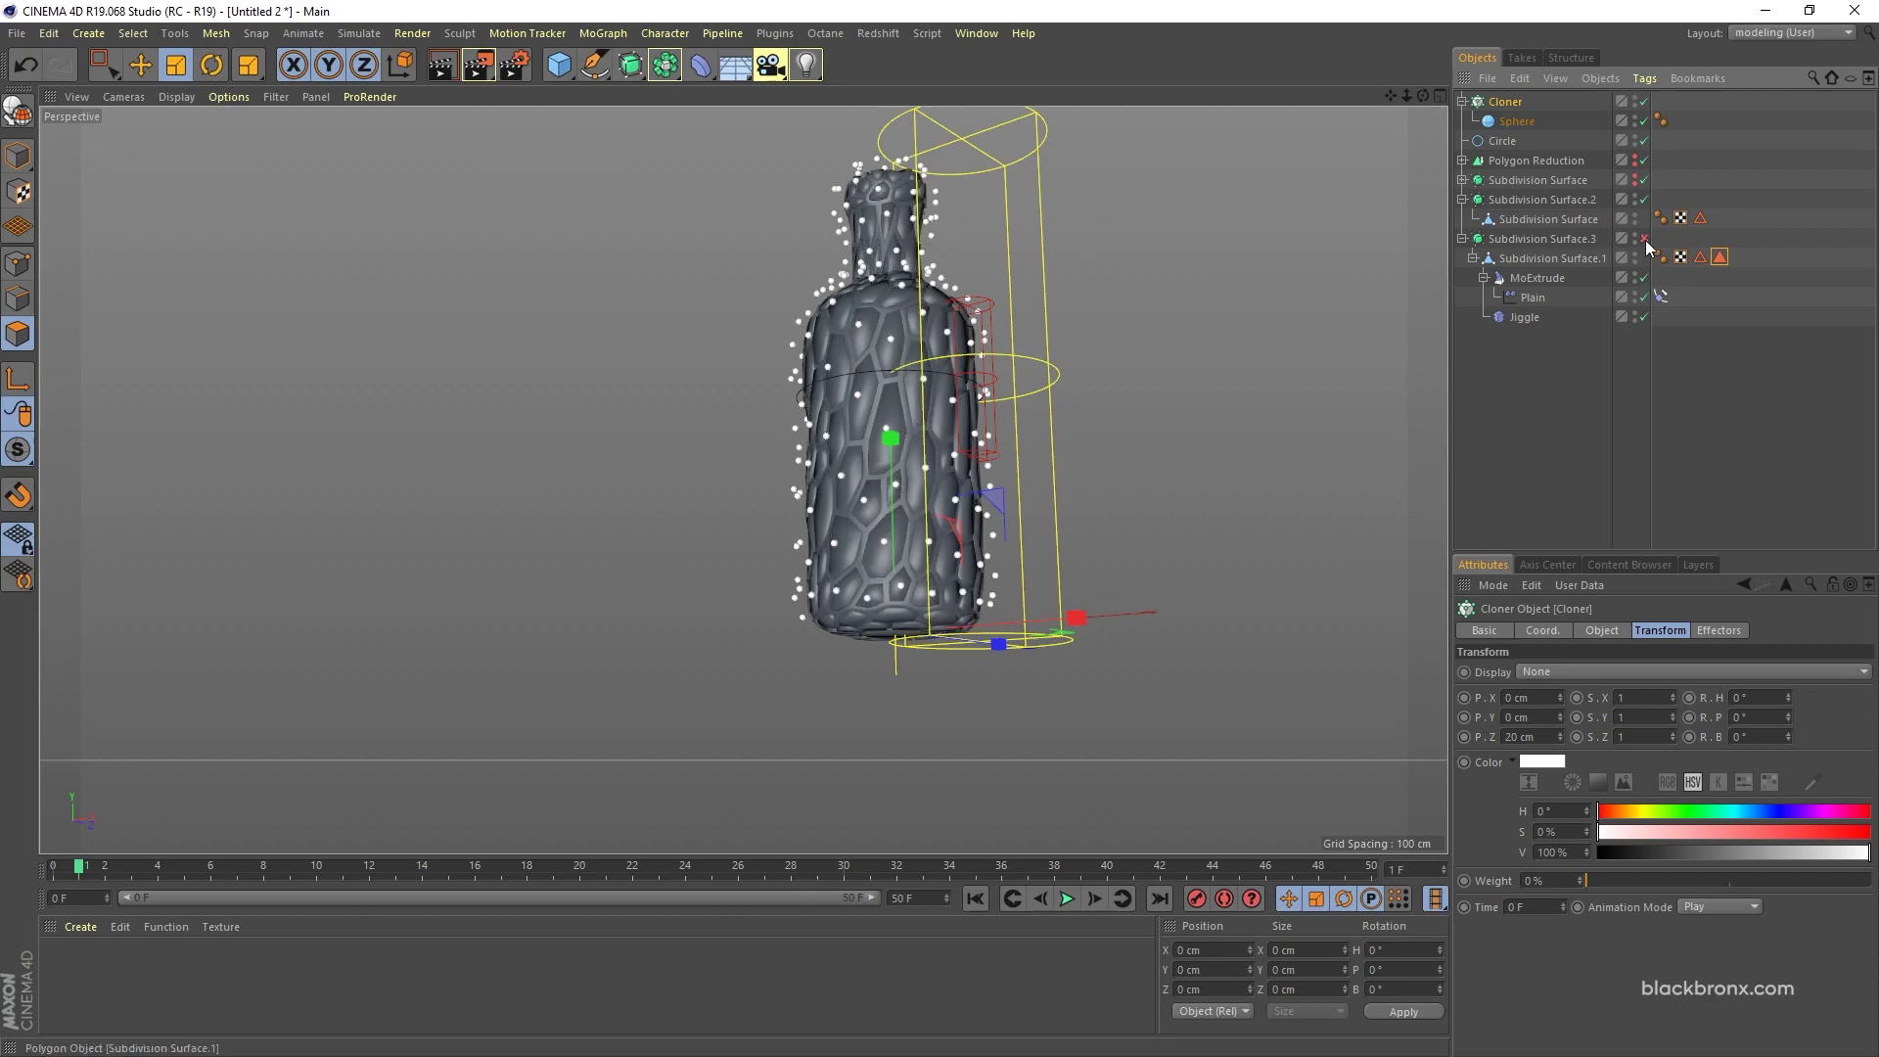
left_click(1644, 239)
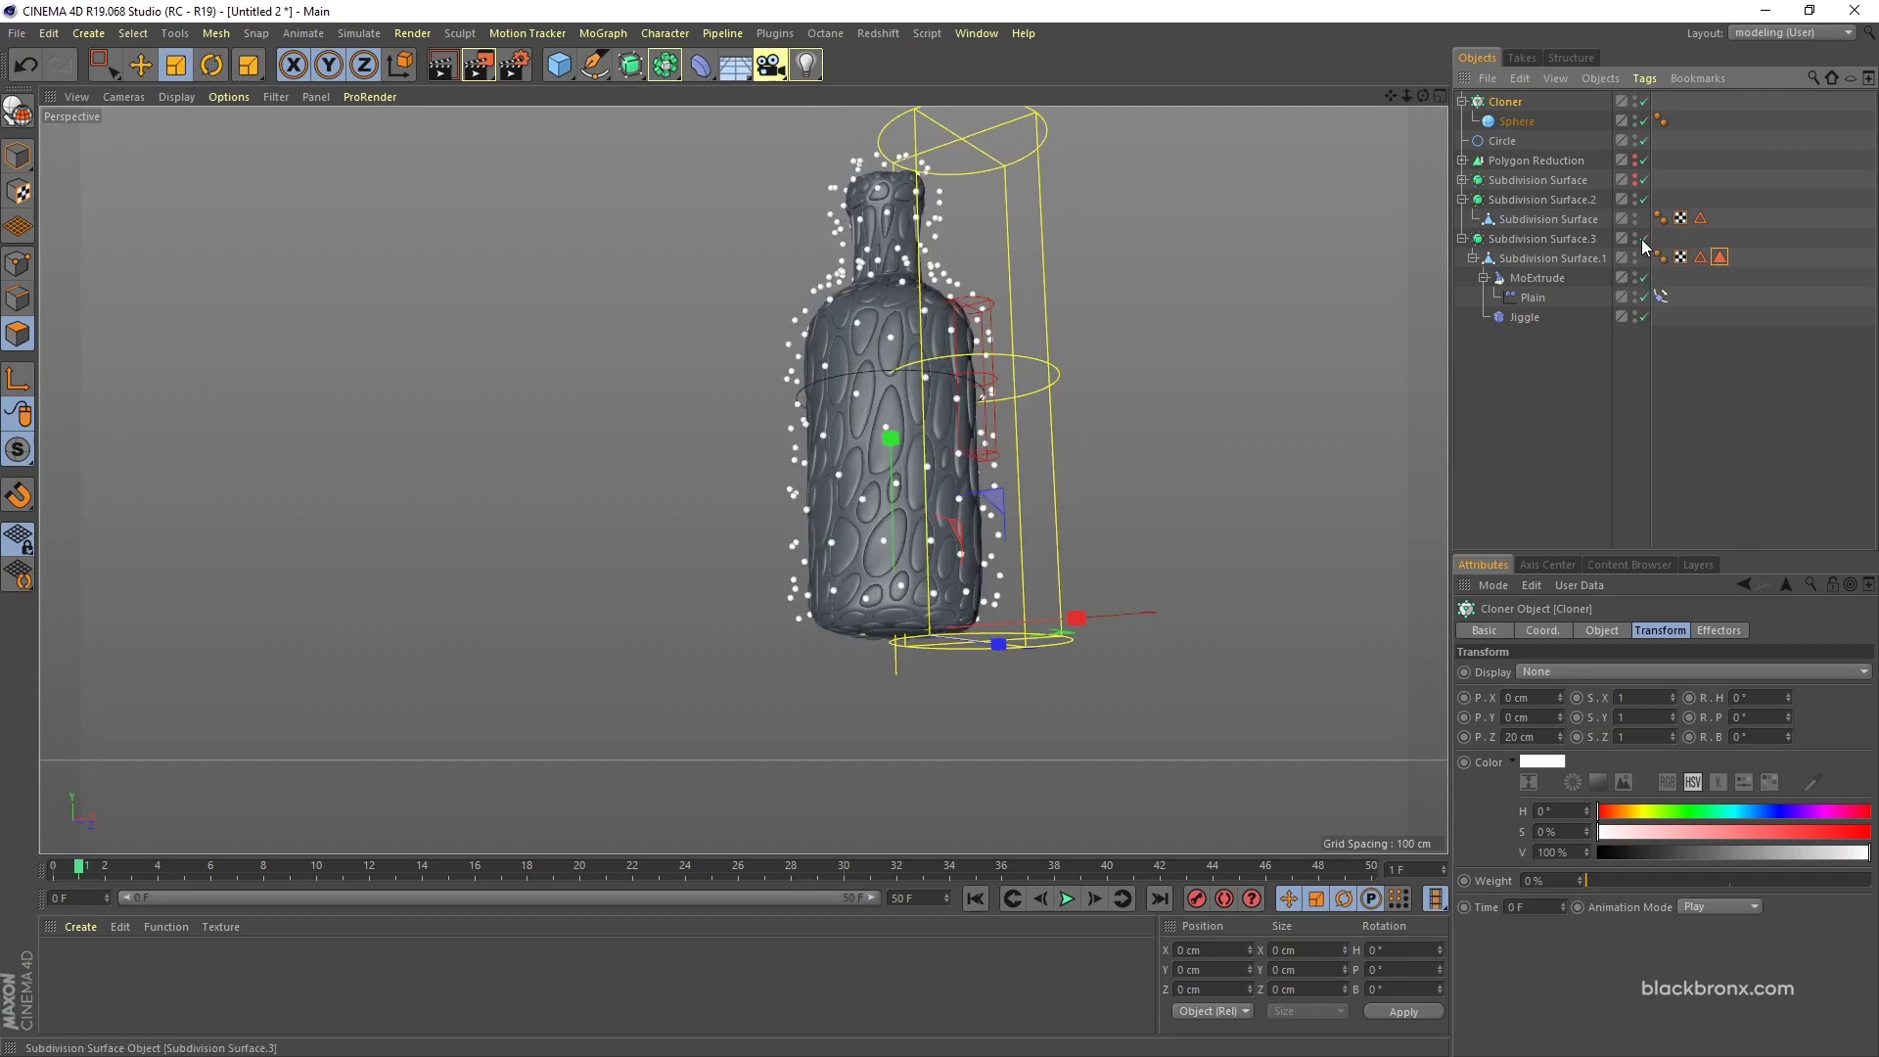
Step: Play the animation to examine how the offset spheres follow the extruding cells
left_click_drag(1147, 559, 1164, 478, "alt")
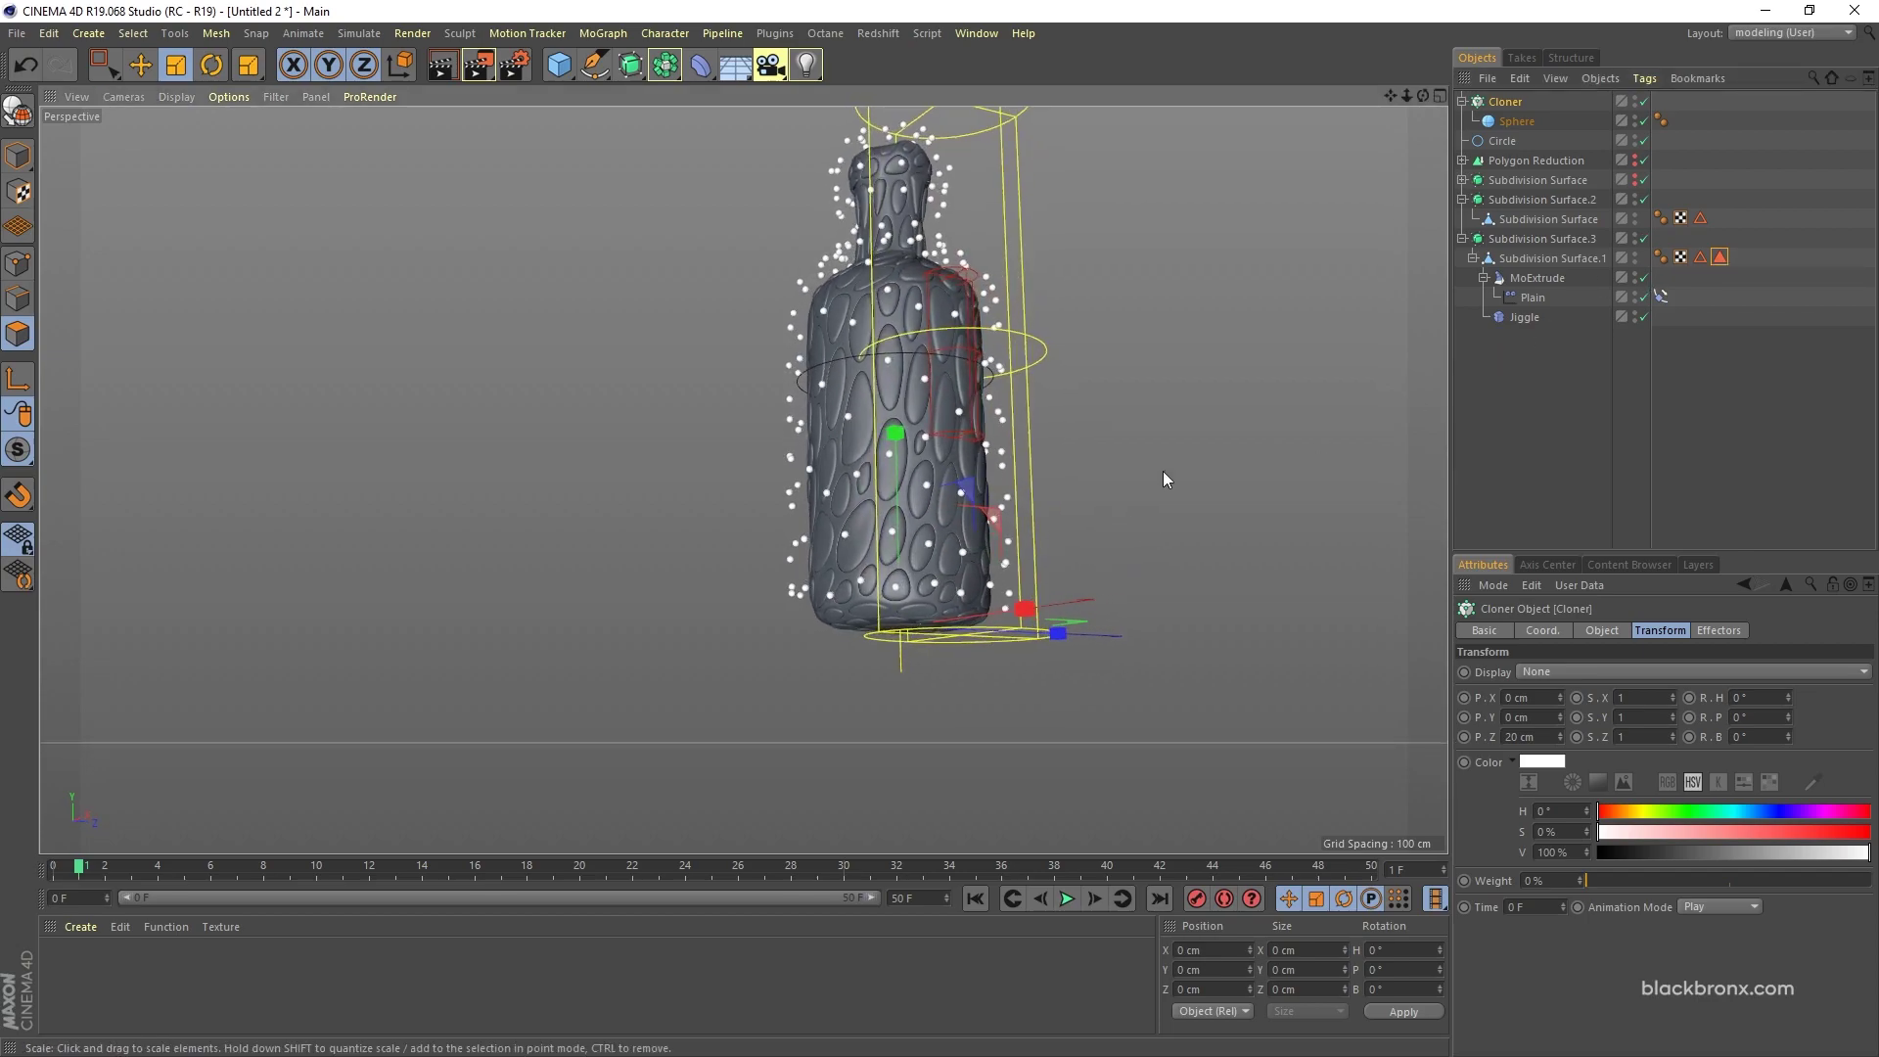
left_click_drag(1122, 419, 939, 427, "alt")
key("F8")
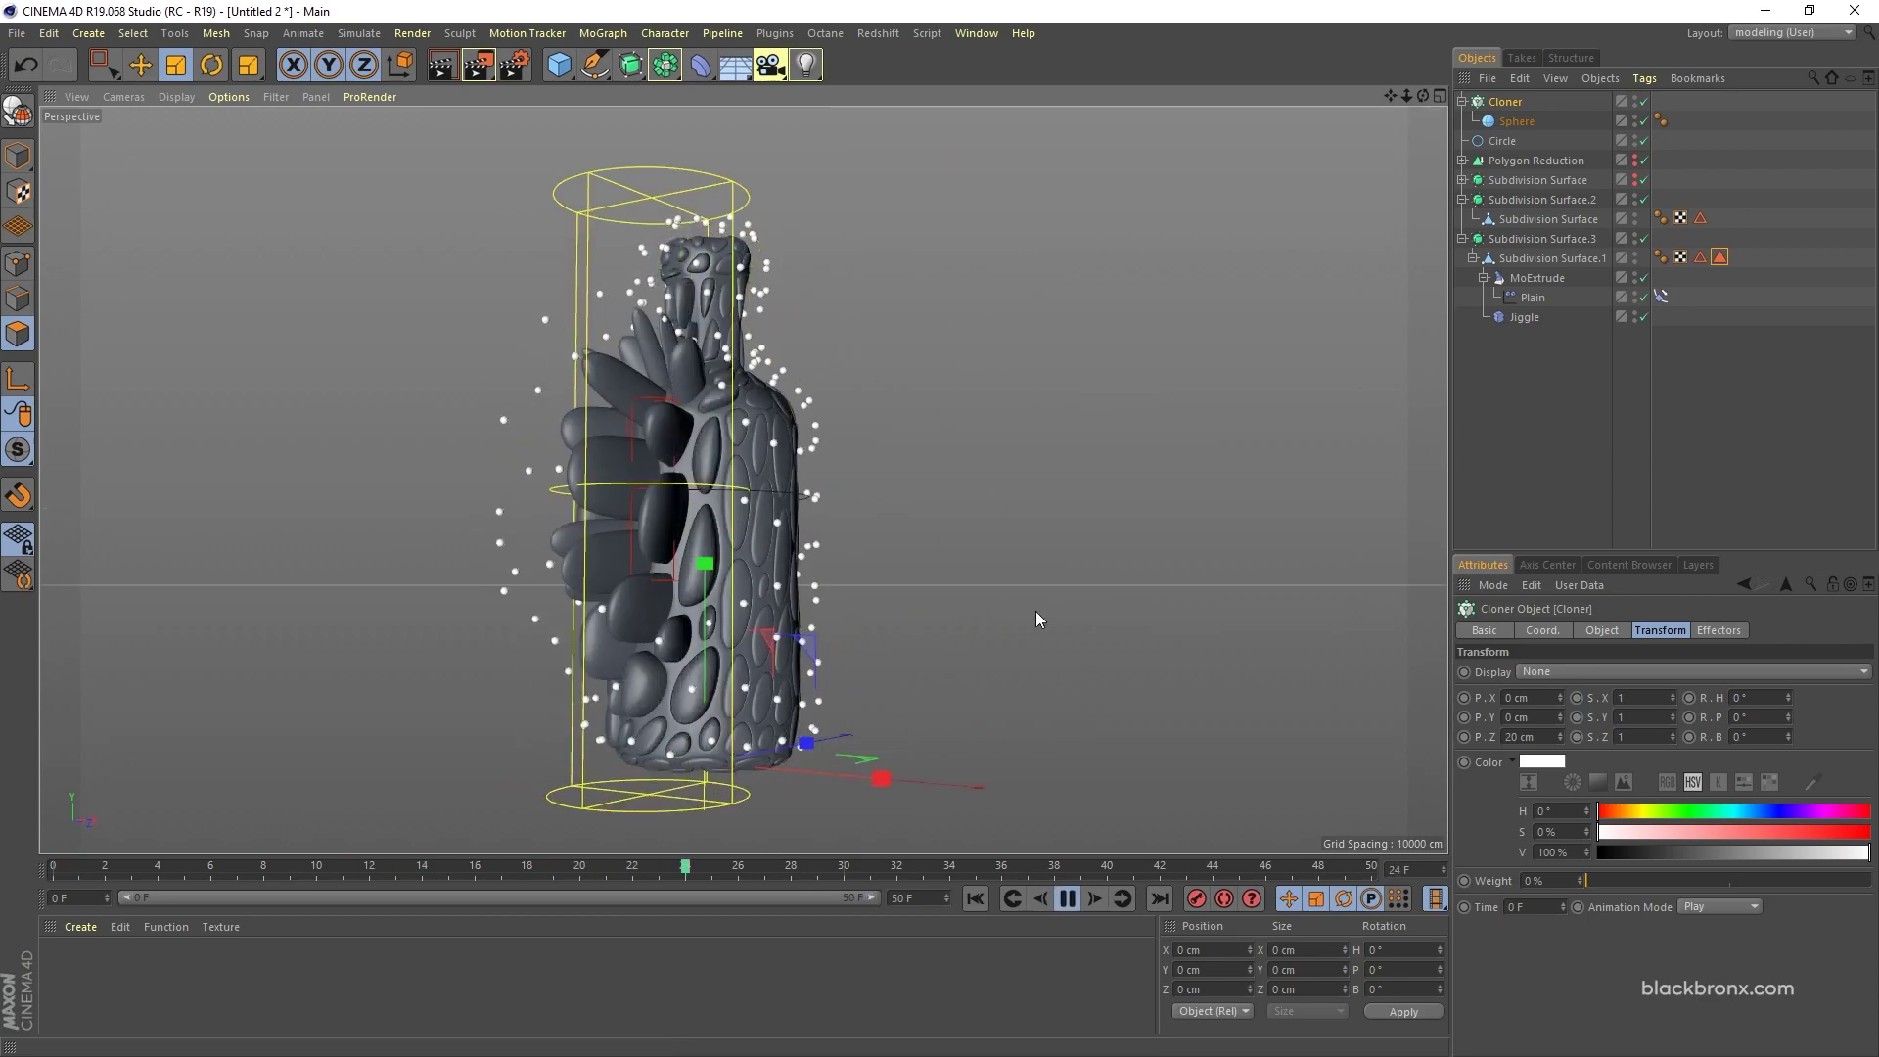